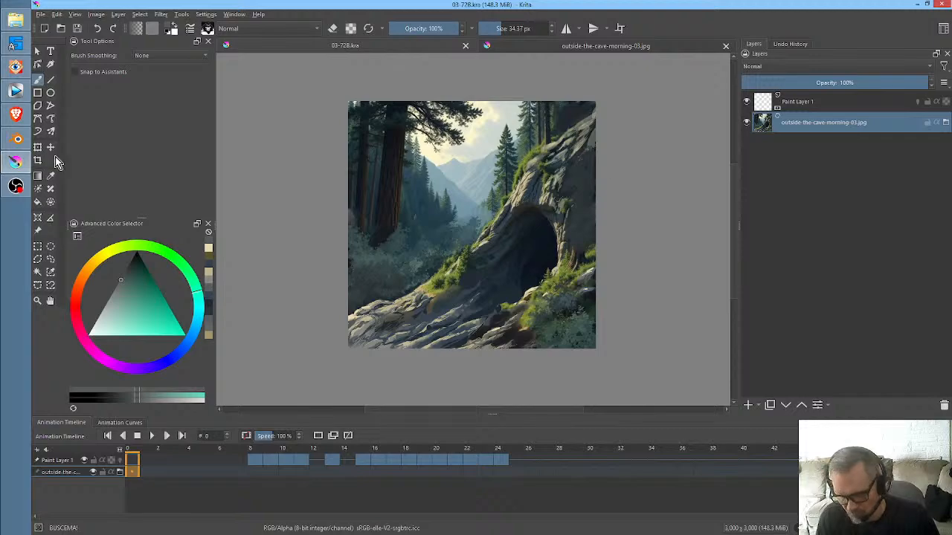
- Switch to FastStone Image Viewer and preview outside-the-cave-morning-05.jpg, the tia-at-cave-mouth images and the neighbouring valley view
left_click(19, 70)
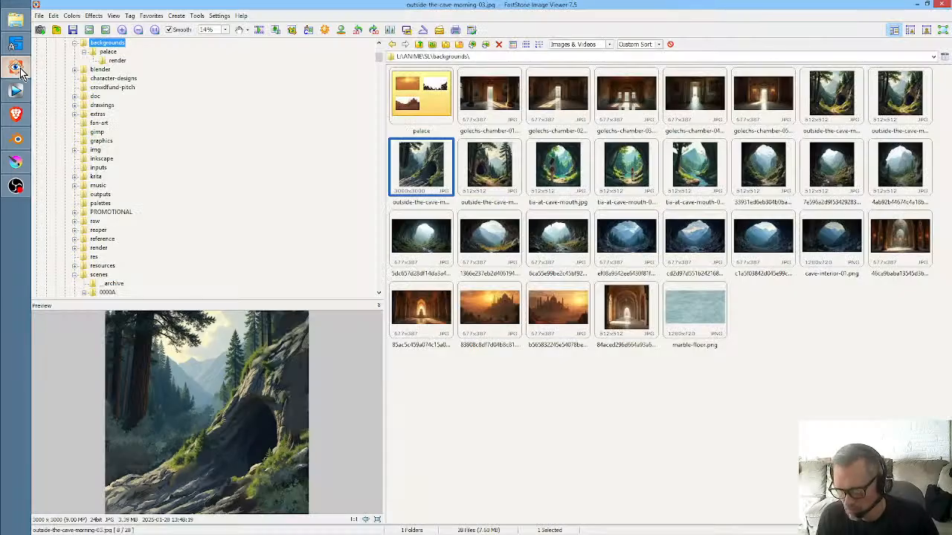
left_click(506, 165)
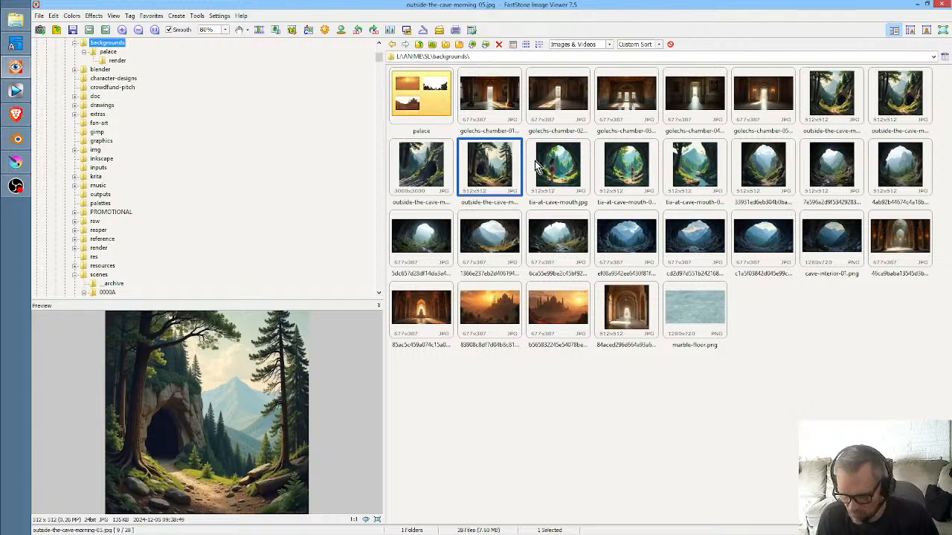
left_click(570, 169)
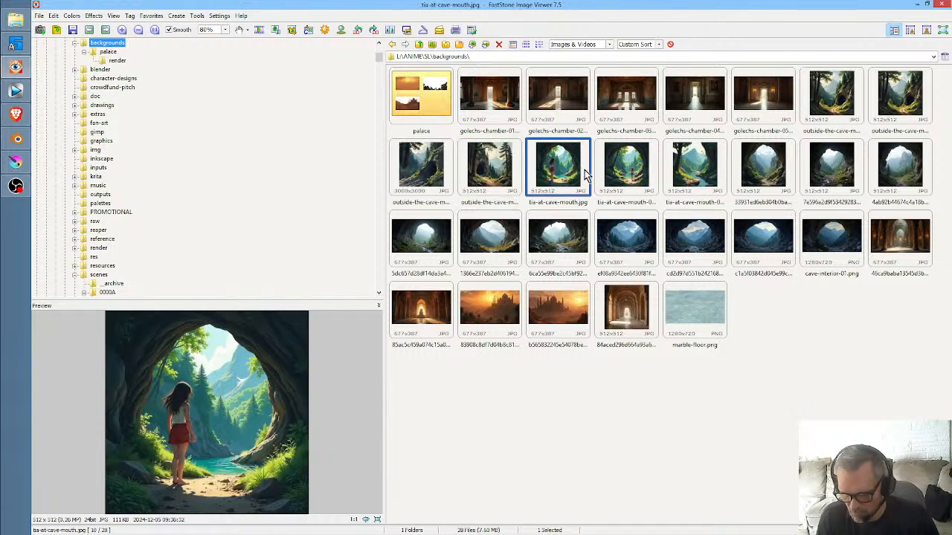
left_click(602, 172)
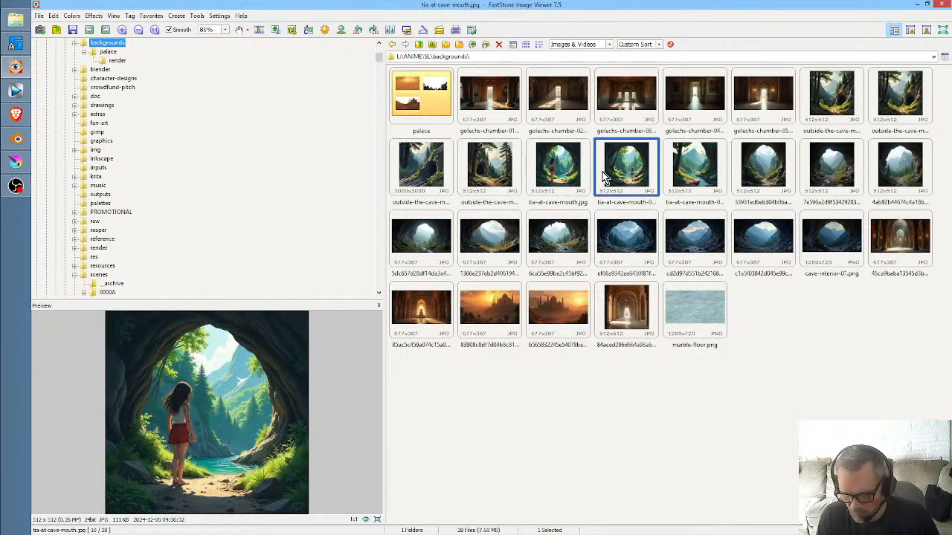
left_click(690, 169)
left_click(758, 173)
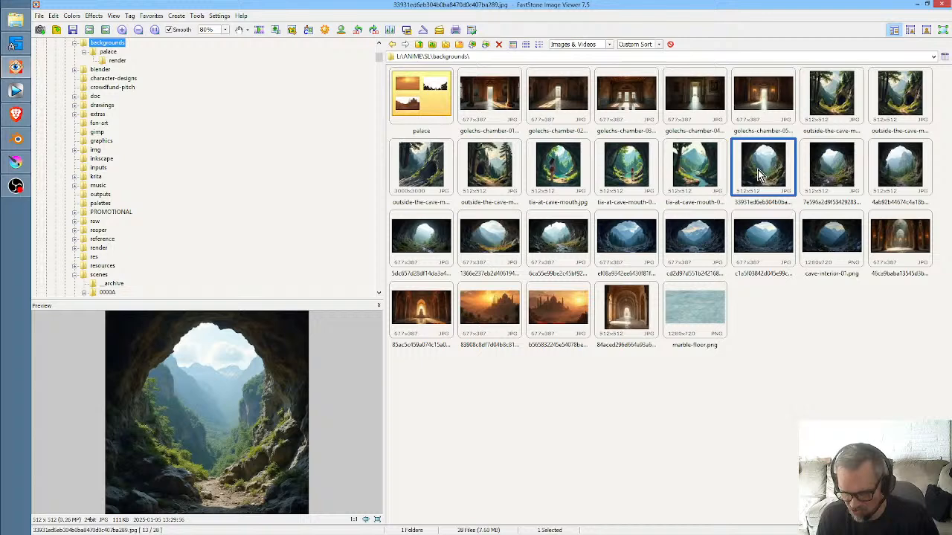
left_click(709, 166)
left_click(747, 170)
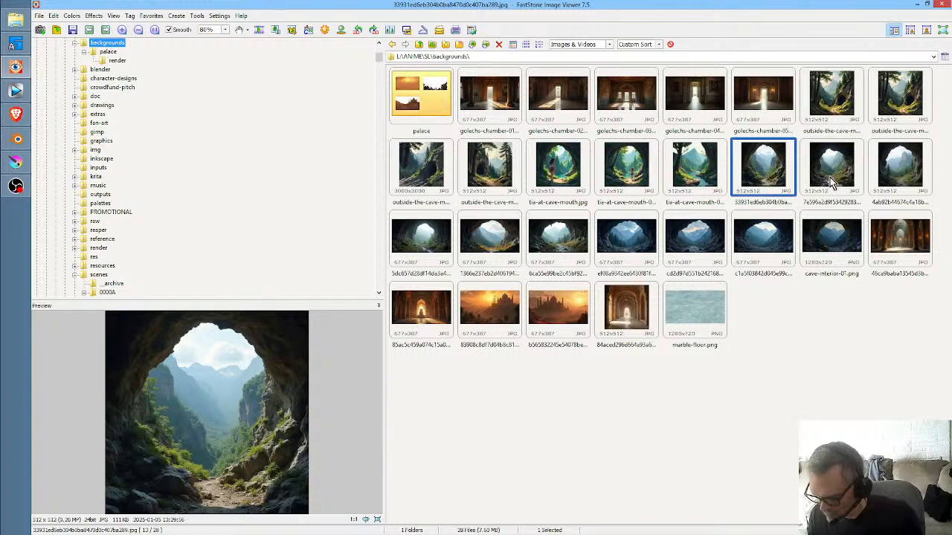
- Compare the wide cave-interior backgrounds, including cave-interior-01.png, with tia-at-cave-mouth-03.jpg
left_click(436, 238)
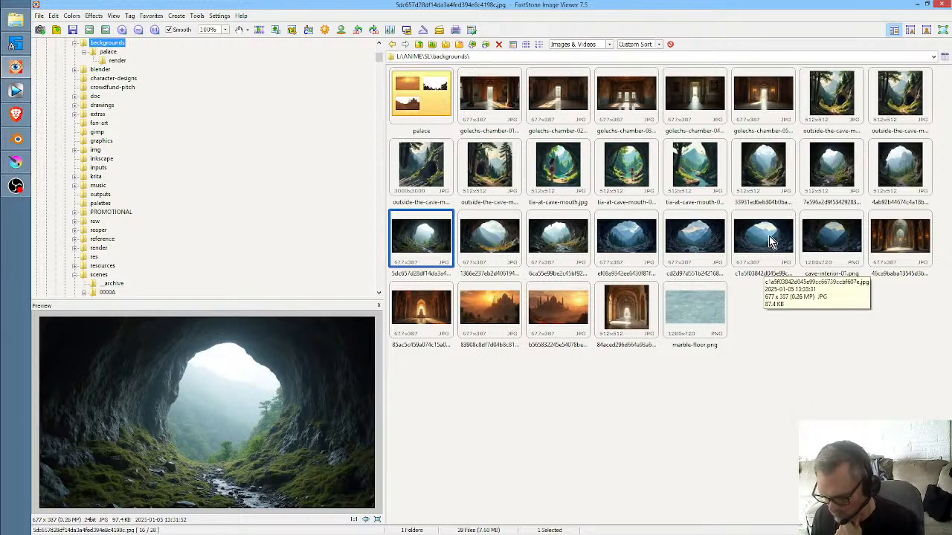
left_click(699, 174)
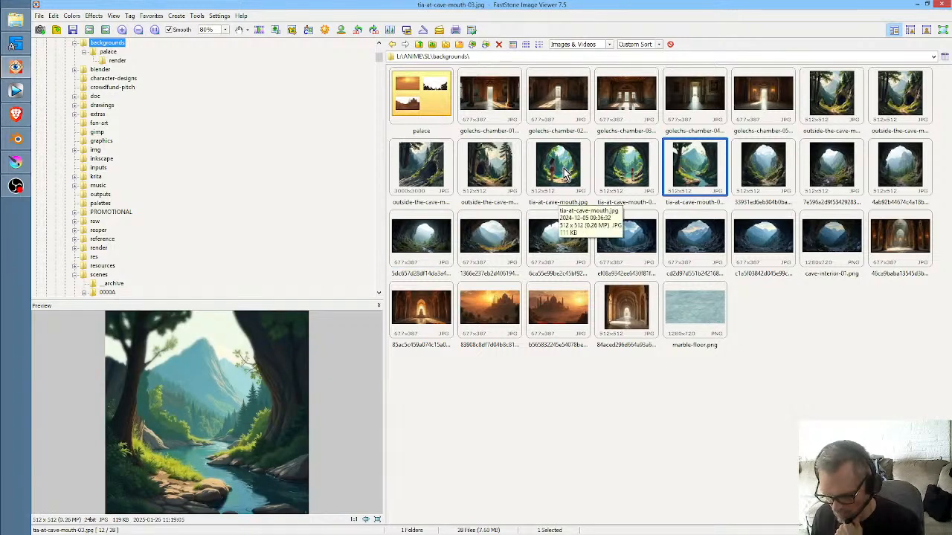
left_click(639, 238)
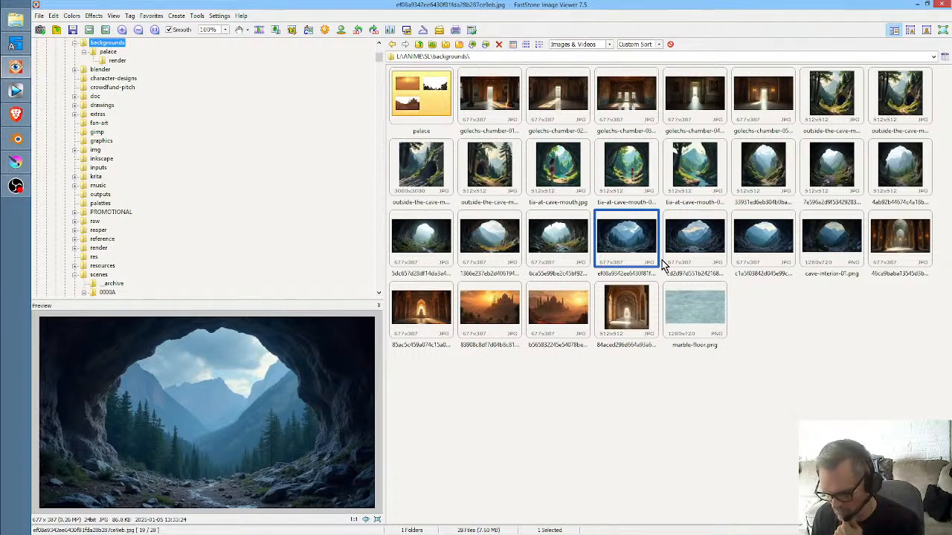
left_click(850, 253)
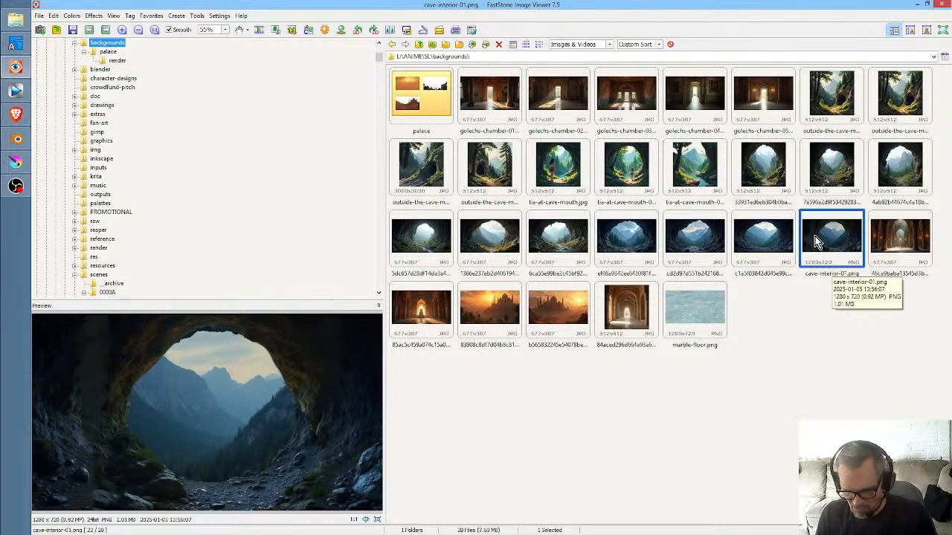
left_click(770, 246)
left_click(696, 241)
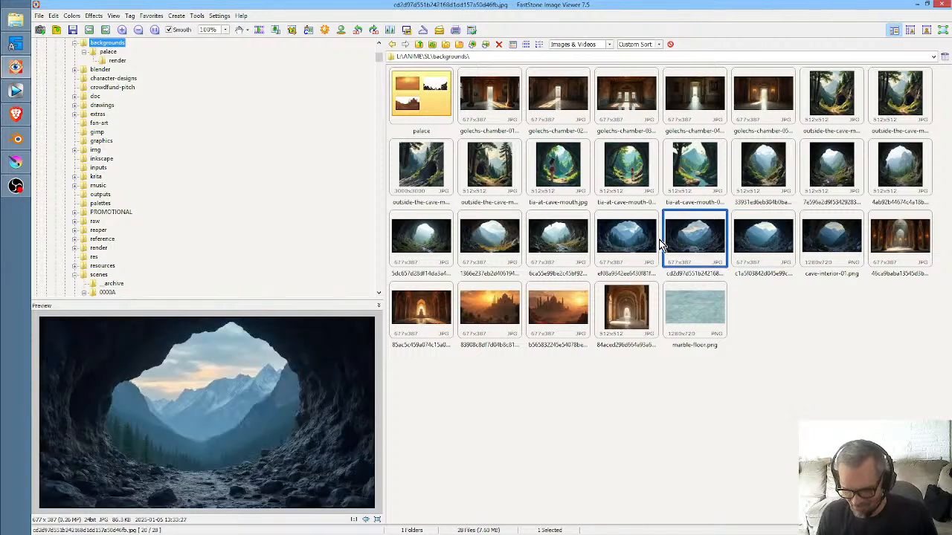
left_click(659, 240)
left_click(725, 246)
left_click(756, 242)
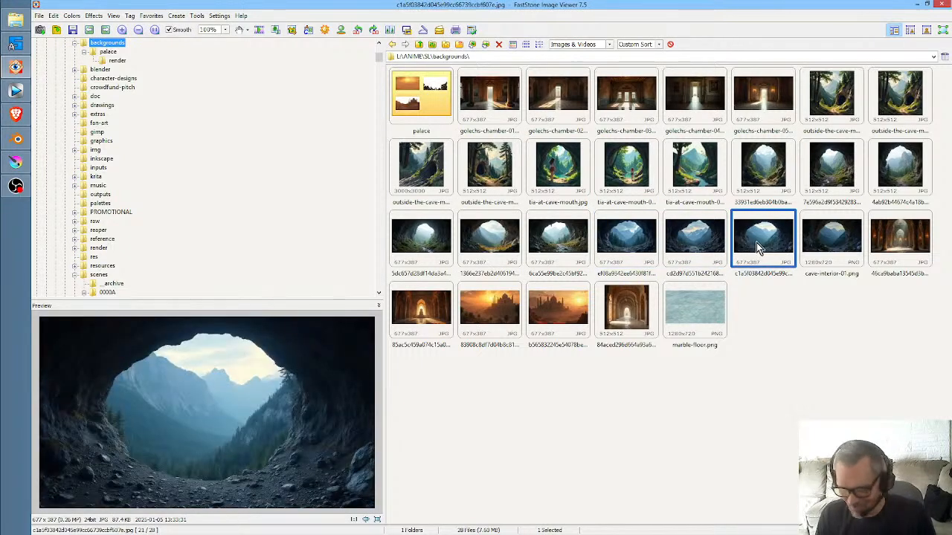
left_click(829, 244)
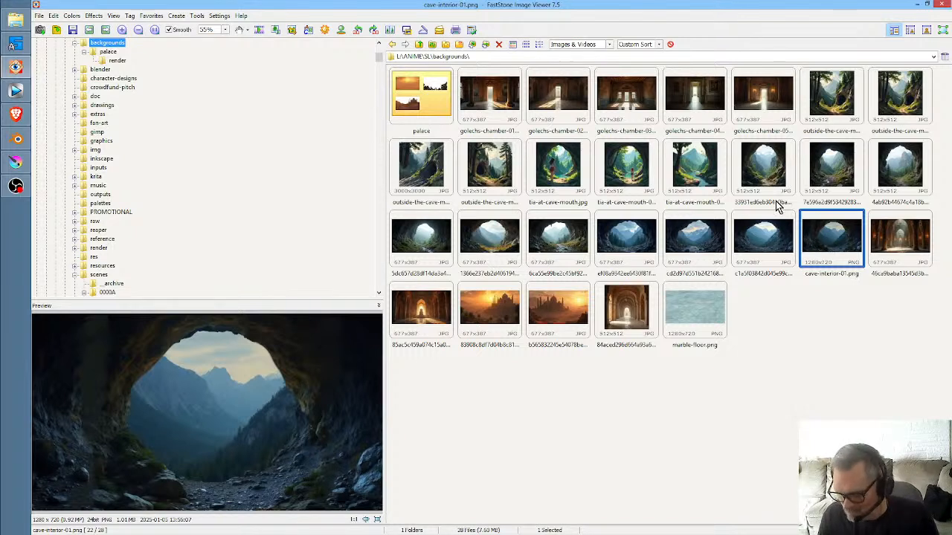
- Preview outside-the-cave-morning-03.jpg and enlarge the preview area in both height and width
left_click(417, 169)
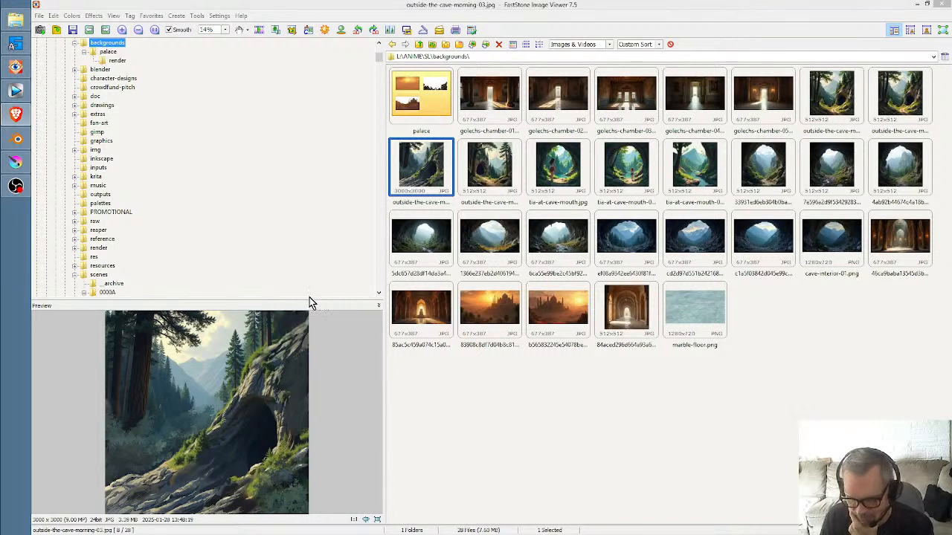
left_click_drag(308, 300, 312, 263)
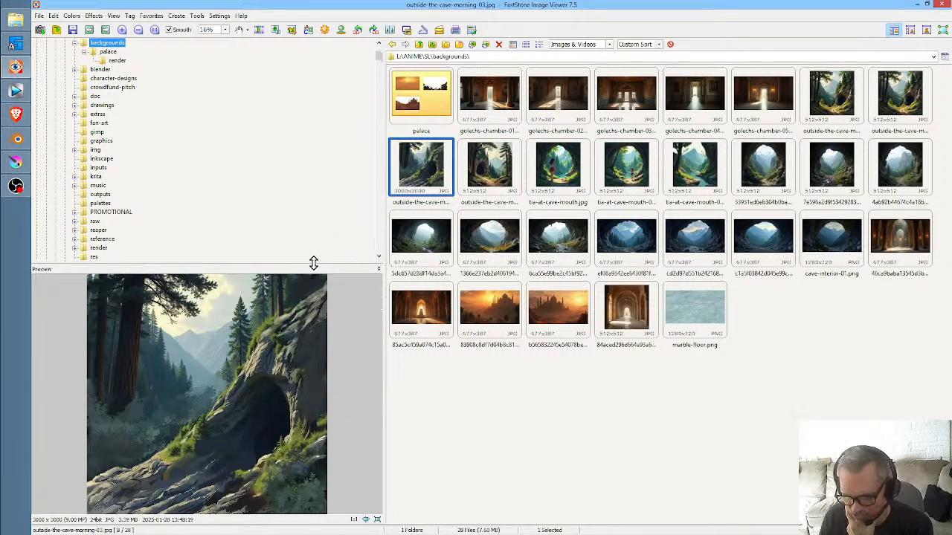
left_click_drag(388, 296, 421, 296)
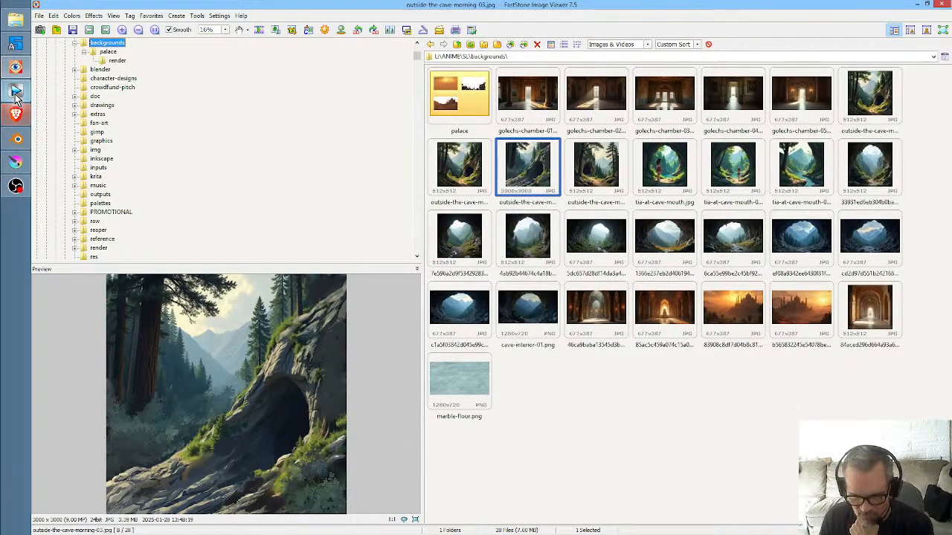
- Switch to Krita and examine the cave entrance, foreground rocks and bushes of the 03-72B.kra painting up close
left_click(14, 165)
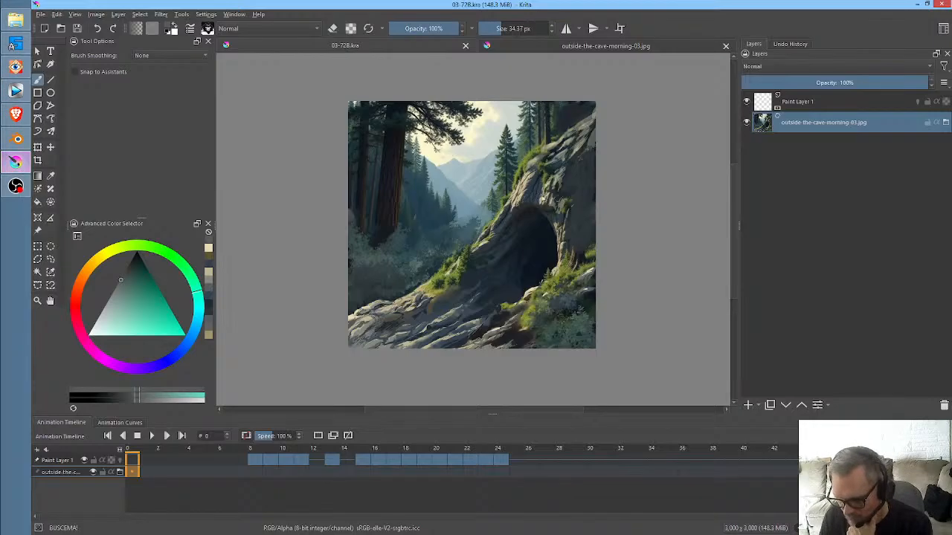
scroll(504, 246, "up", 5)
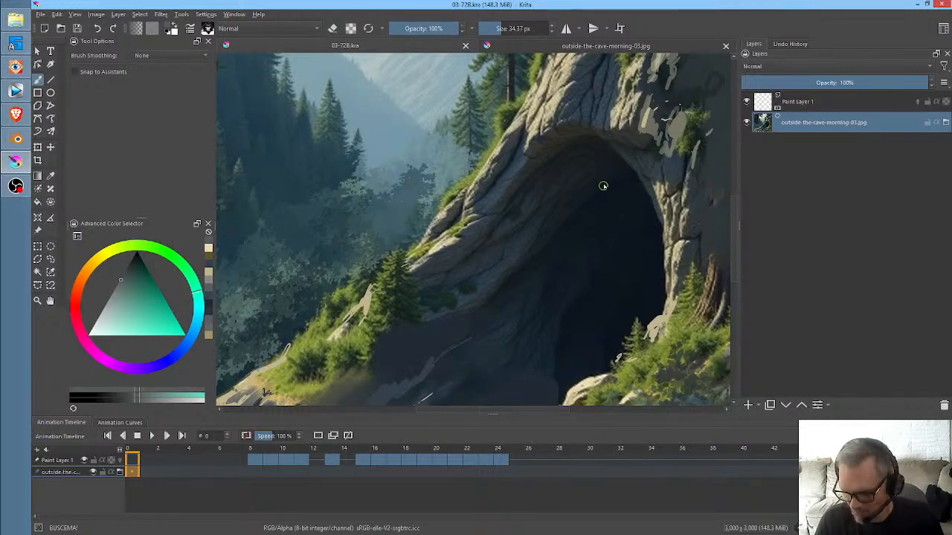
scroll(497, 294, "down", 5)
scroll(595, 219, "up", 5)
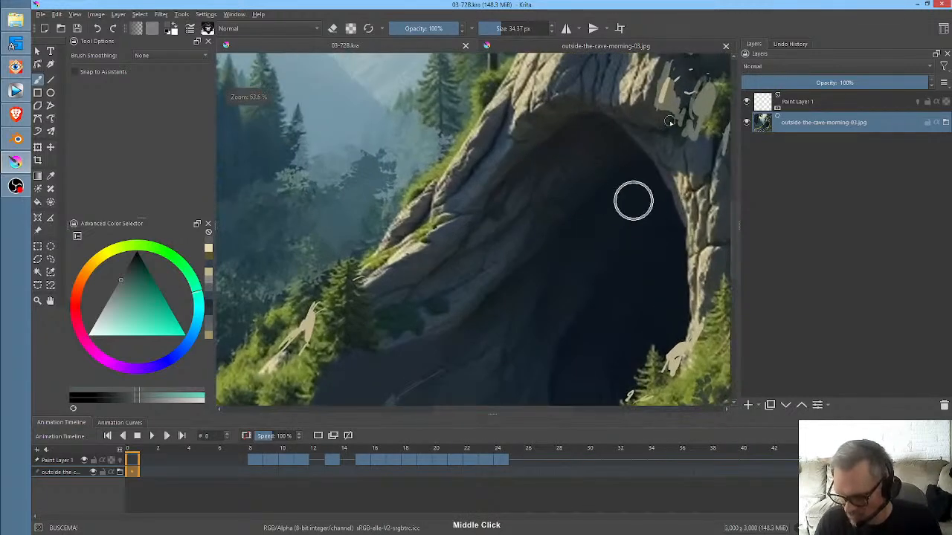
left_click_drag(659, 113, 430, 333)
left_click_drag(367, 337, 715, 106)
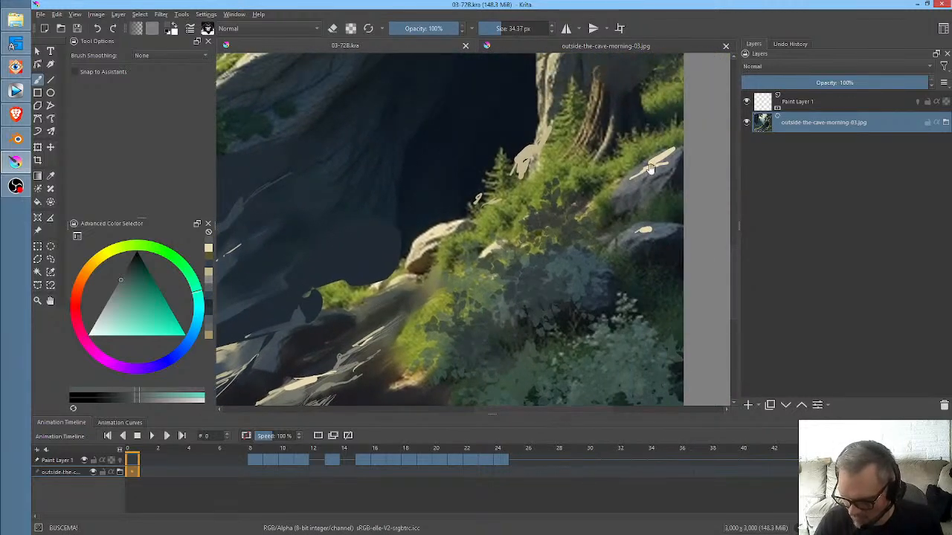
mouse_move(450, 276)
left_mouse_down()
mouse_move(483, 240)
mouse_move(530, 216)
left_mouse_up()
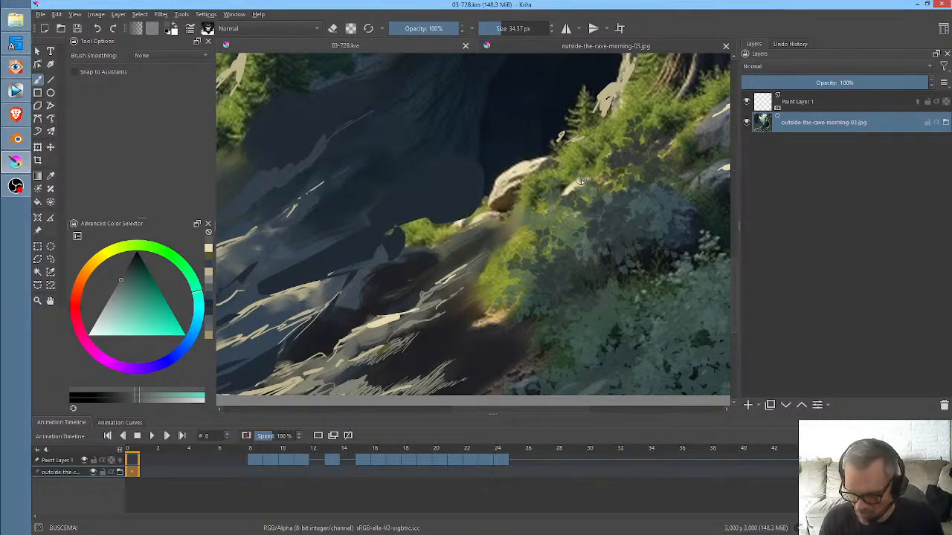
left_click_drag(550, 214, 519, 256)
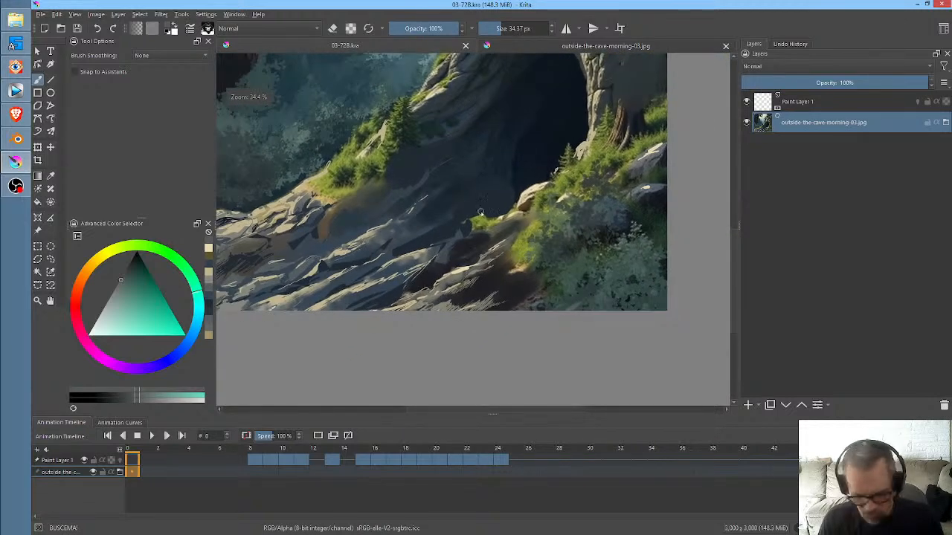
mouse_move(442, 202)
left_mouse_down()
mouse_move(559, 283)
mouse_move(484, 264)
left_mouse_up()
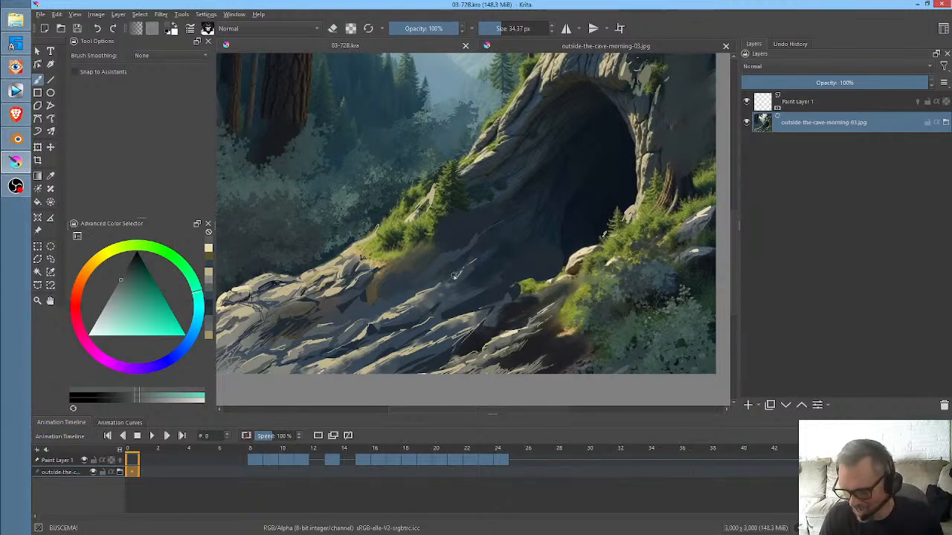
- Sample the light cream colour from the rock at the cave's base and check the outside-the-cave-morning-03.jpg document against 03-72B.kra
left_click(585, 240, "ctrl")
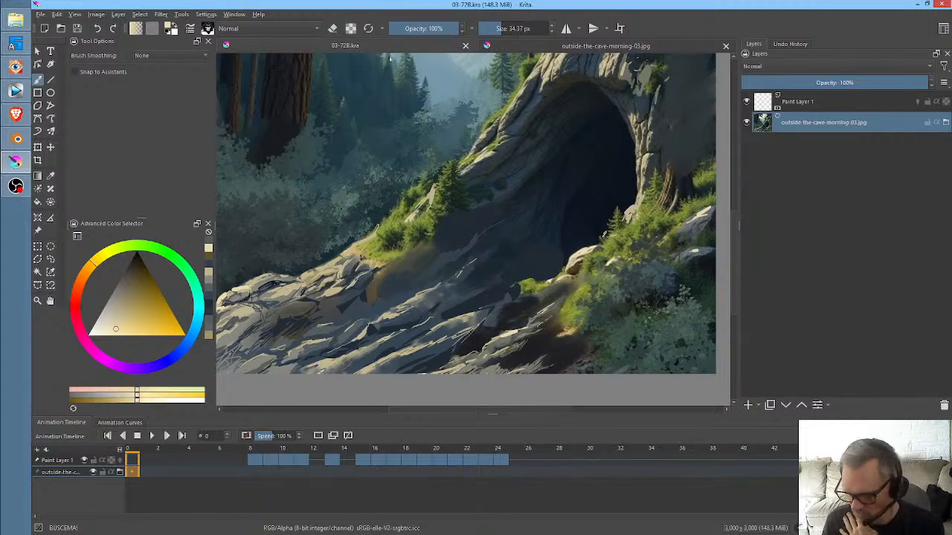
left_click(536, 47)
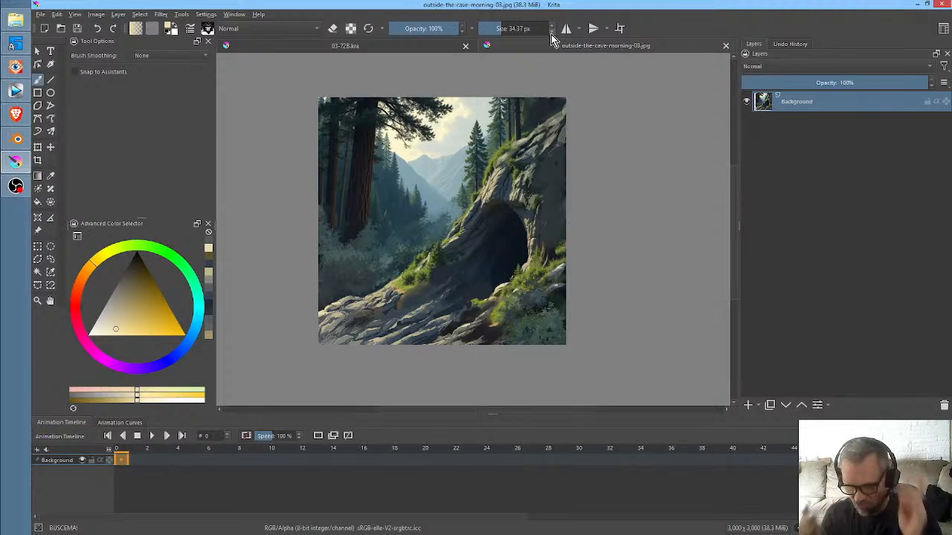
left_click(431, 46)
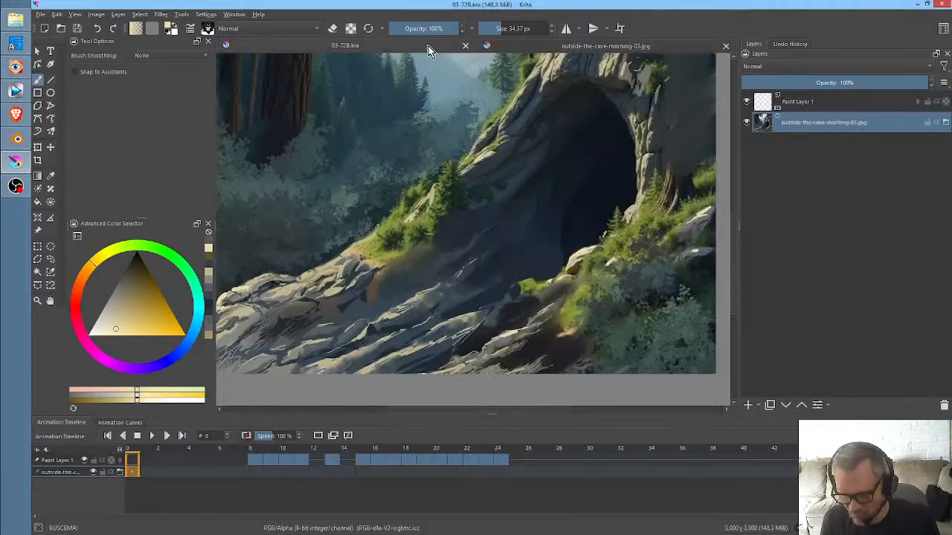
- Try to bring tia-at-cave-mouth.jpg from FastStone Image Viewer into the 03-72B.kra document in Krita
scroll(416, 225, "down", 1)
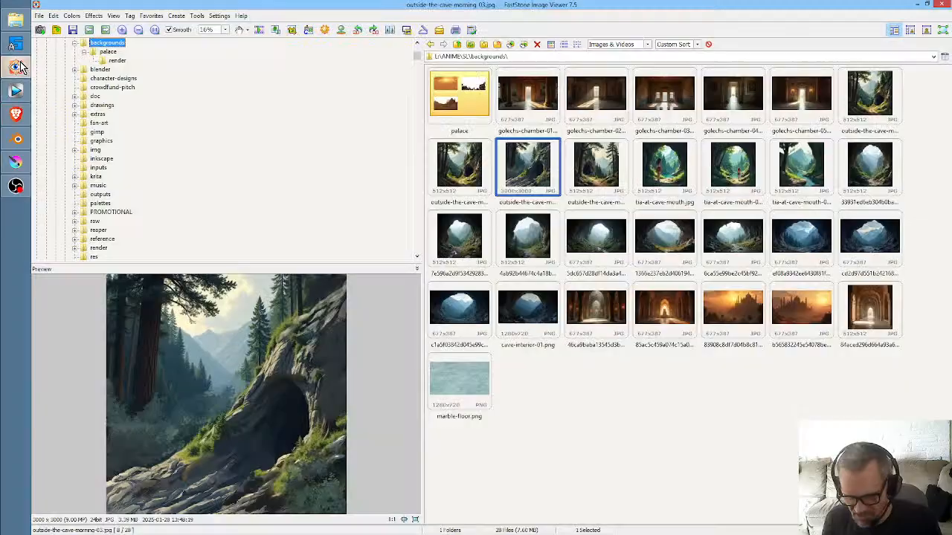
left_click(16, 67)
left_click(655, 170)
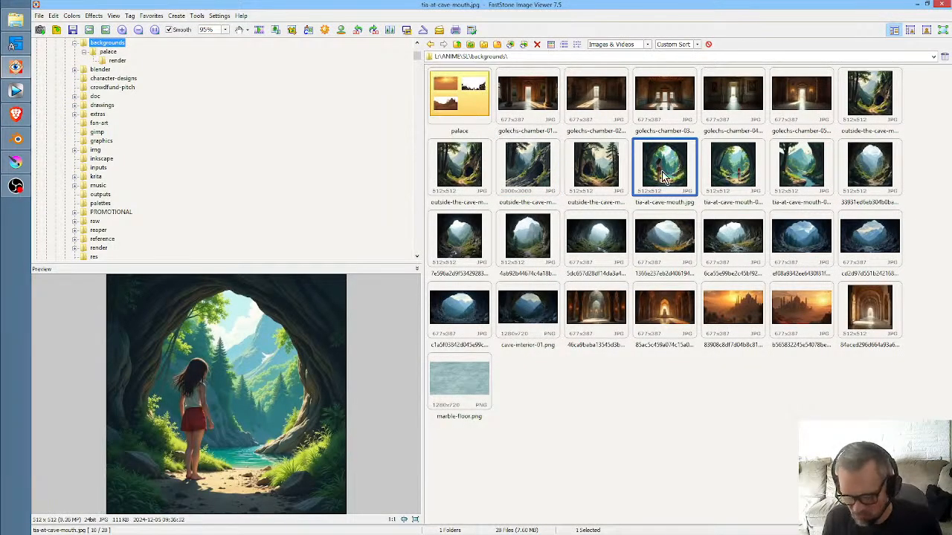
left_click_drag(16, 160, 470, 181)
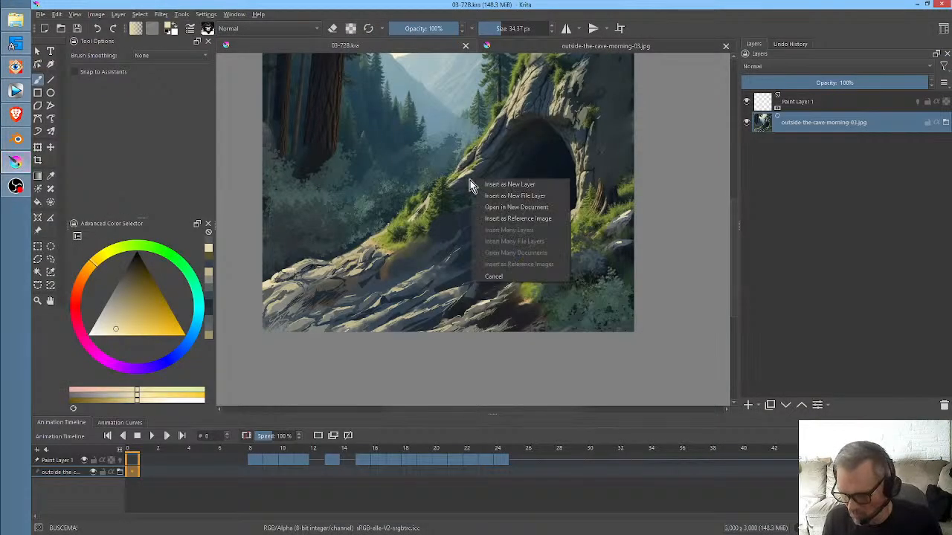
left_click(516, 198)
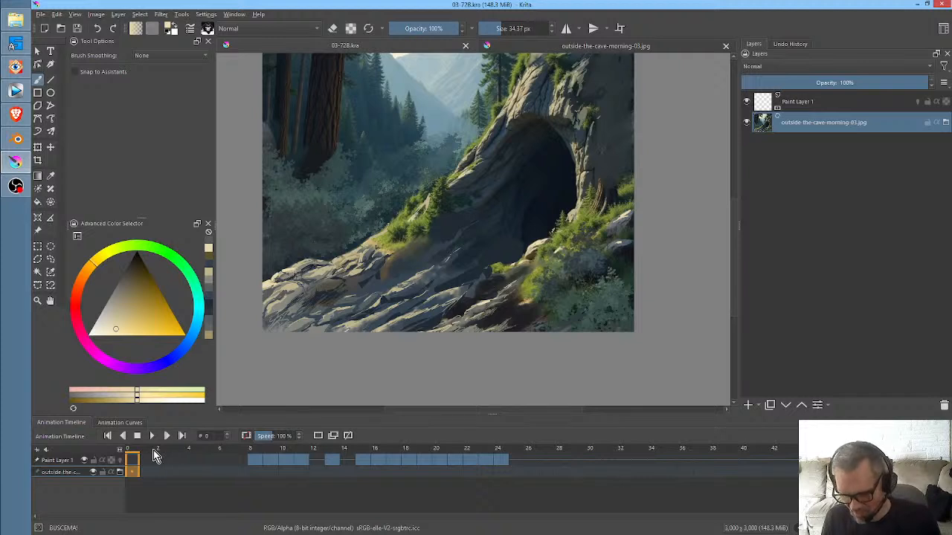
- Scrub through the animation timeline to frame 9 and save the 03-72B.kra document
mouse_move(154, 454)
left_mouse_down()
mouse_move(365, 454)
mouse_move(518, 440)
mouse_move(253, 449)
mouse_move(514, 438)
mouse_move(348, 439)
mouse_move(392, 435)
left_mouse_up()
left_click_drag(454, 429, 265, 428)
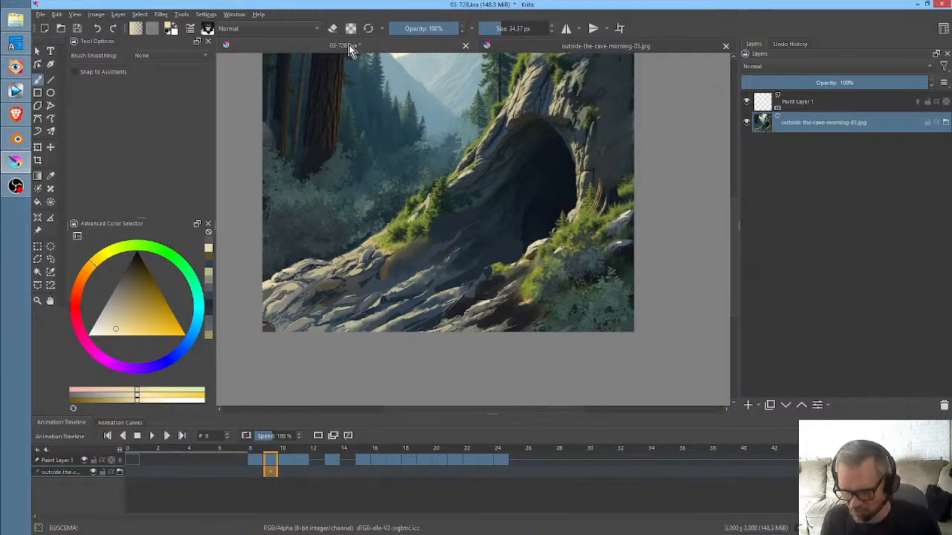
left_click(77, 28)
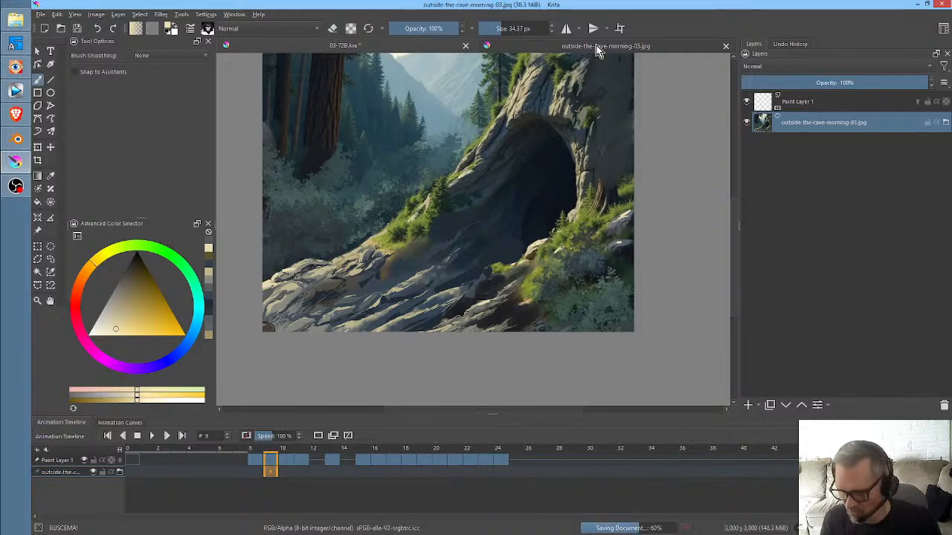
- In outside-the-cave-morning-03.jpg, sample a light beige from the foreground rocks and paint highlight strokes along the rocky slope below the cave
left_click(597, 48)
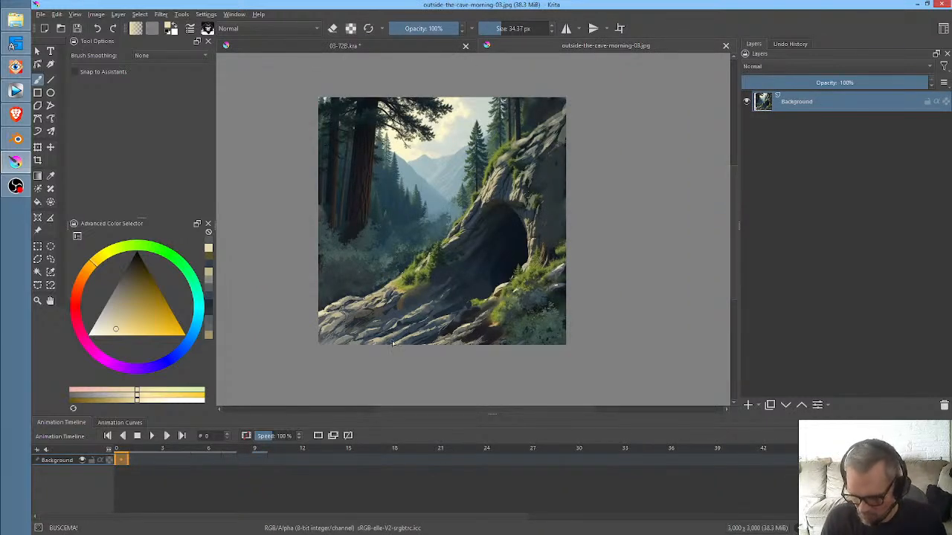
left_click_drag(406, 331, 517, 247)
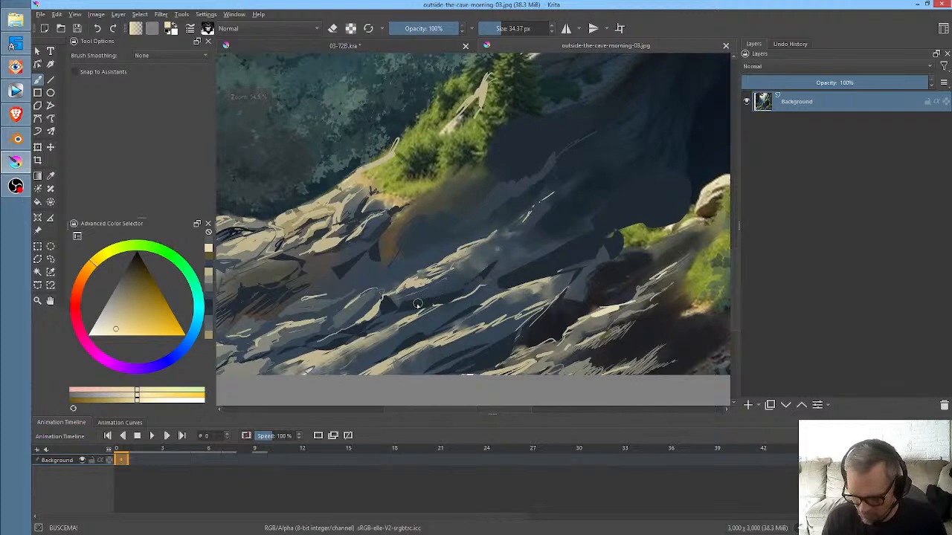
left_click_drag(395, 312, 527, 175)
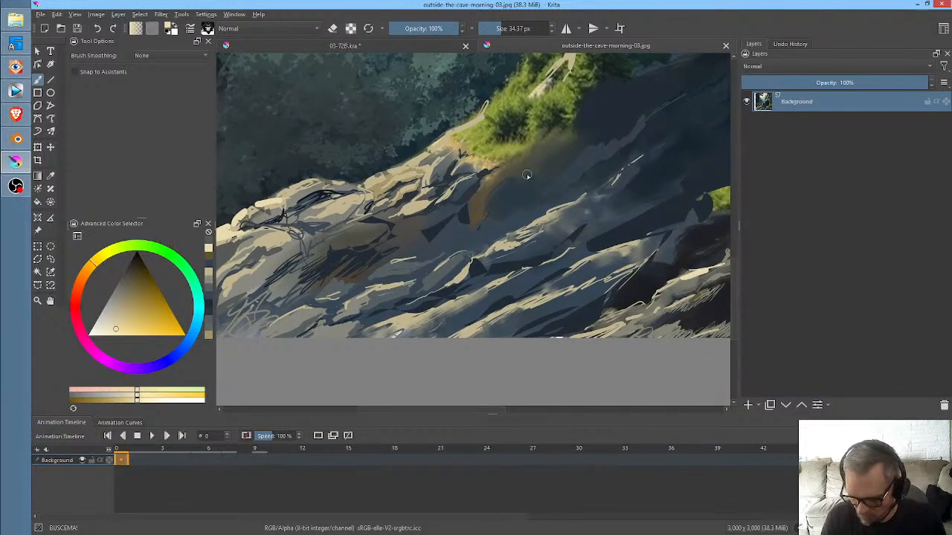
left_click(512, 240, "ctrl")
mouse_move(289, 319)
left_mouse_down()
mouse_move(311, 314)
mouse_move(263, 331)
left_mouse_up()
left_click_drag(299, 273, 280, 279)
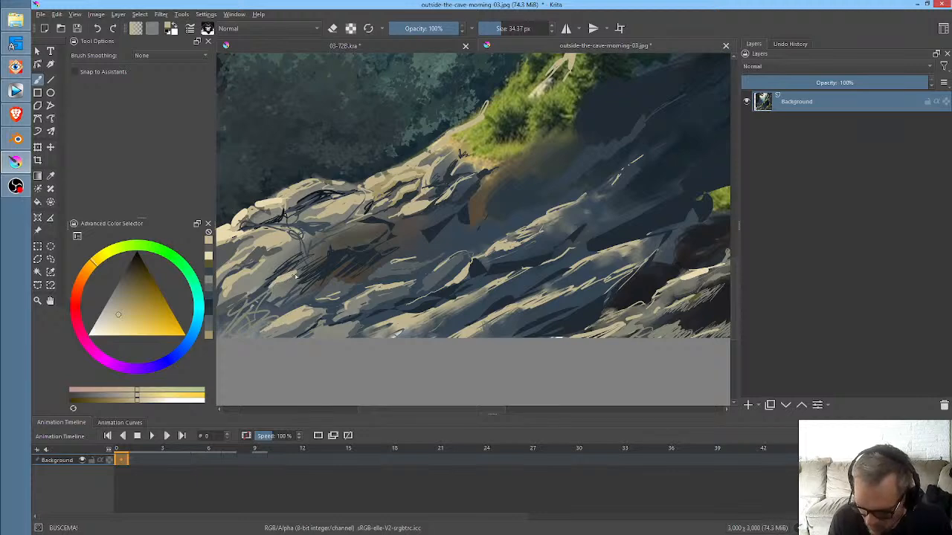
mouse_move(334, 242)
left_mouse_down()
mouse_move(379, 223)
mouse_move(368, 226)
left_mouse_up()
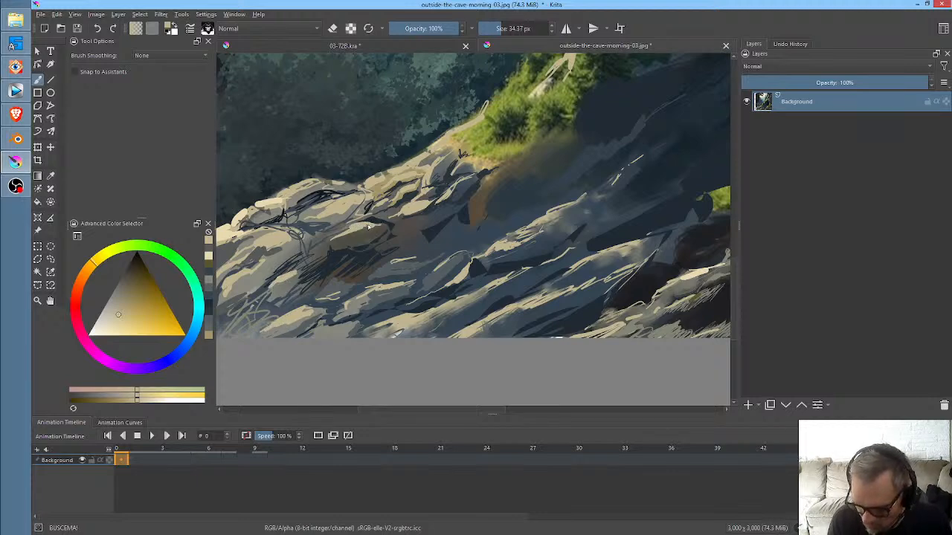
middle_click(487, 241)
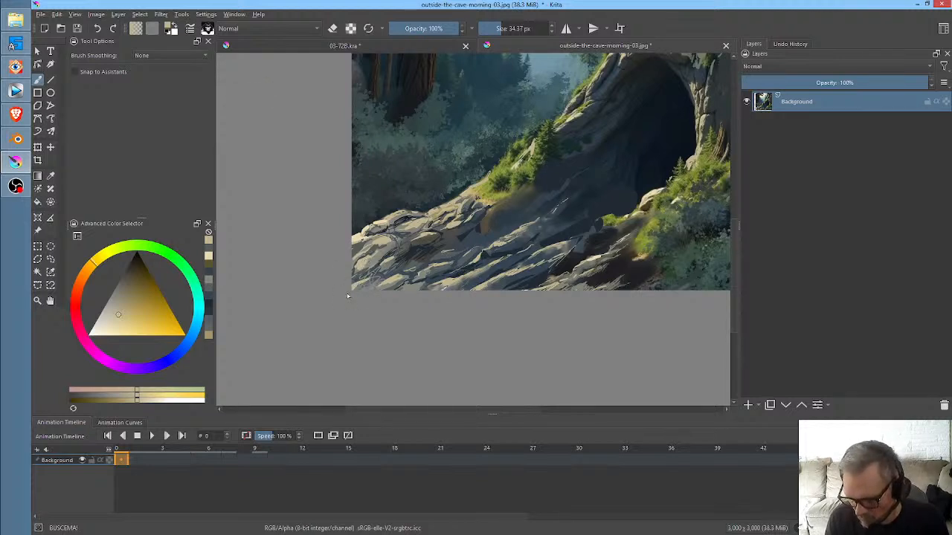
- Sample dark brown and light cream tones from the rocks and paint highlights on the mossy stone ridge above the cave arch
left_click_drag(592, 284, 416, 331)
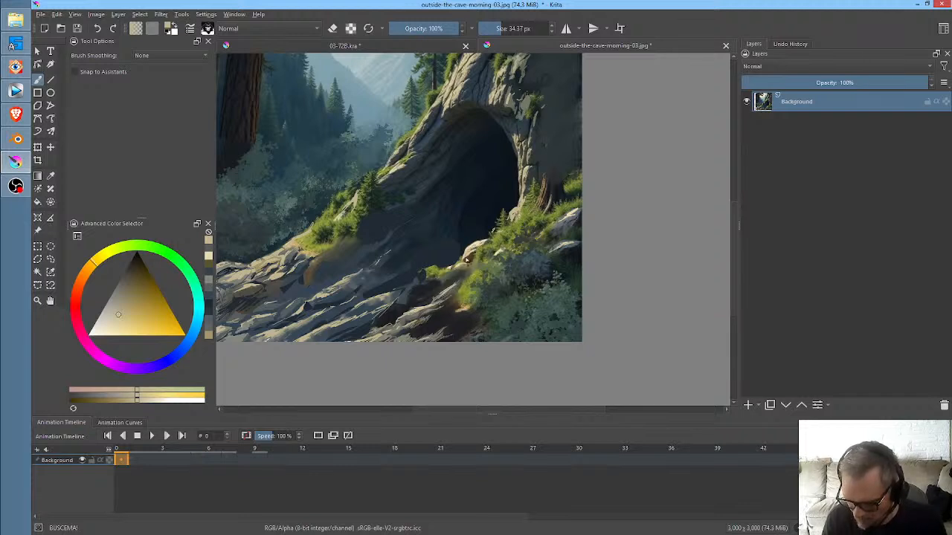
left_click(470, 257, "ctrl")
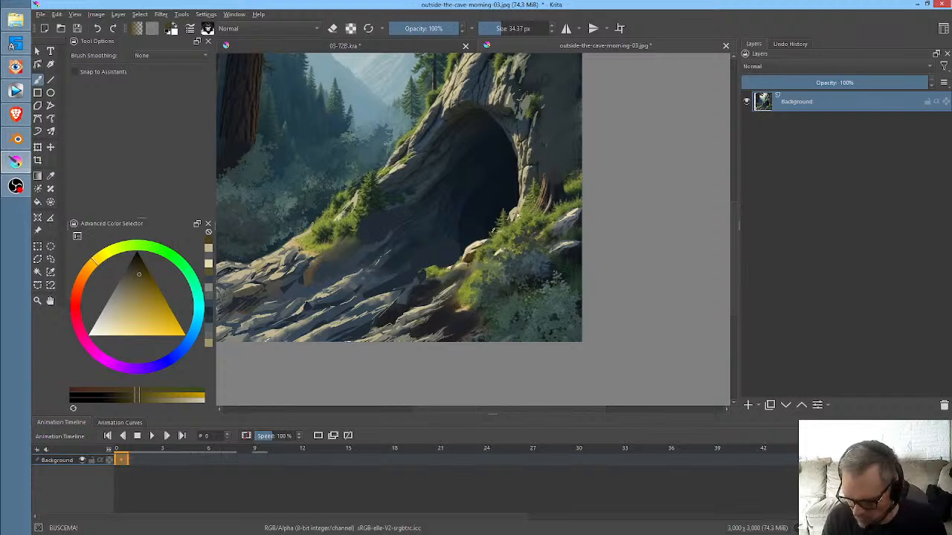
left_click_drag(535, 96, 482, 236)
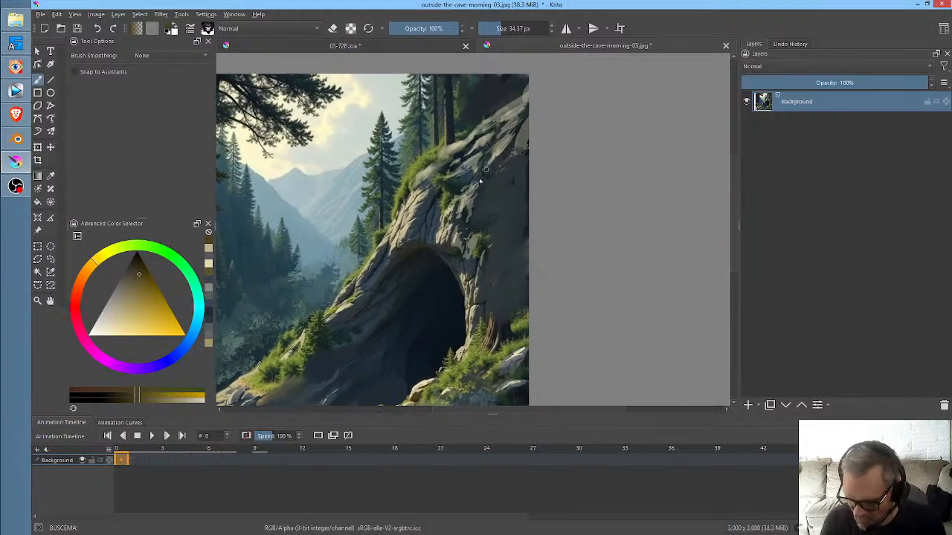
left_click(425, 210, "ctrl")
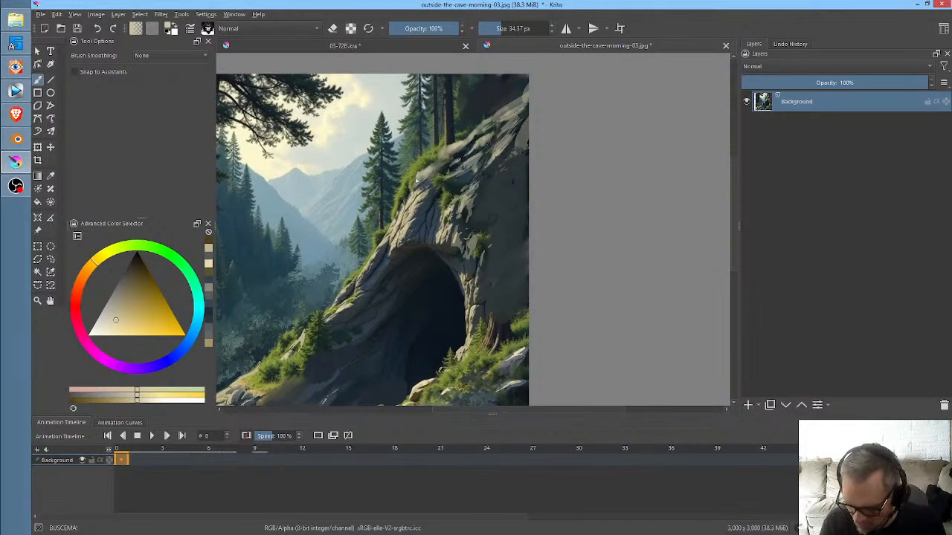
left_click_drag(417, 179, 435, 167)
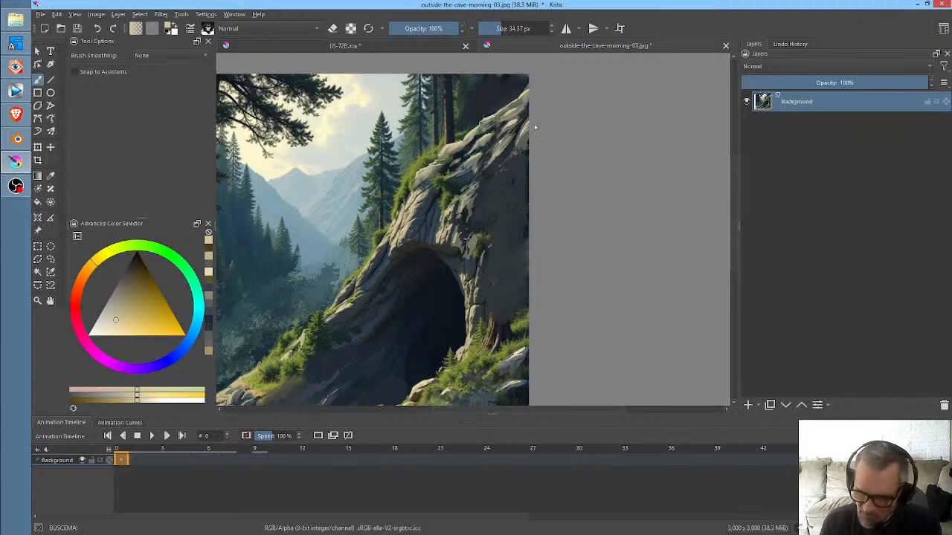
- Sample muted grey tones from the cliff and paint rock facets down its shaded face, undoing one stroke and repainting it
left_click(526, 138, "ctrl")
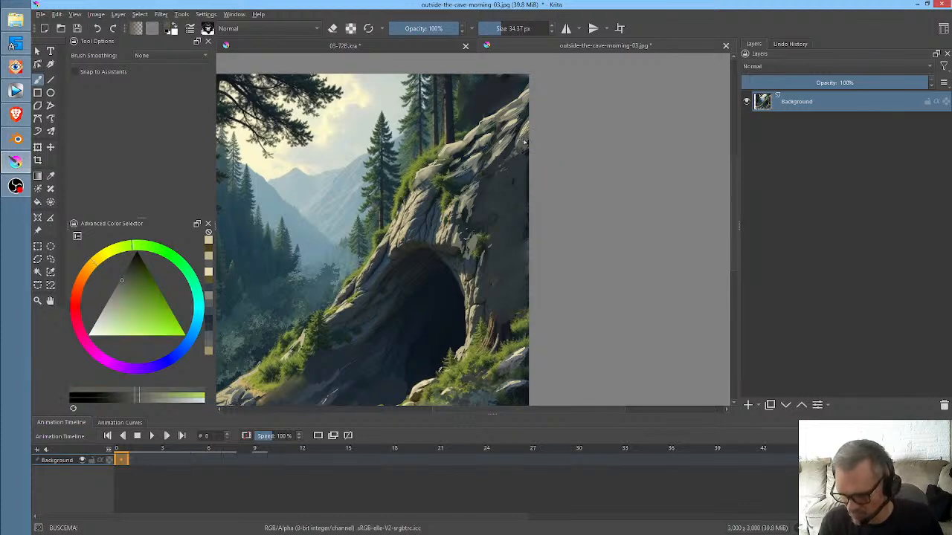
left_click_drag(528, 129, 517, 149)
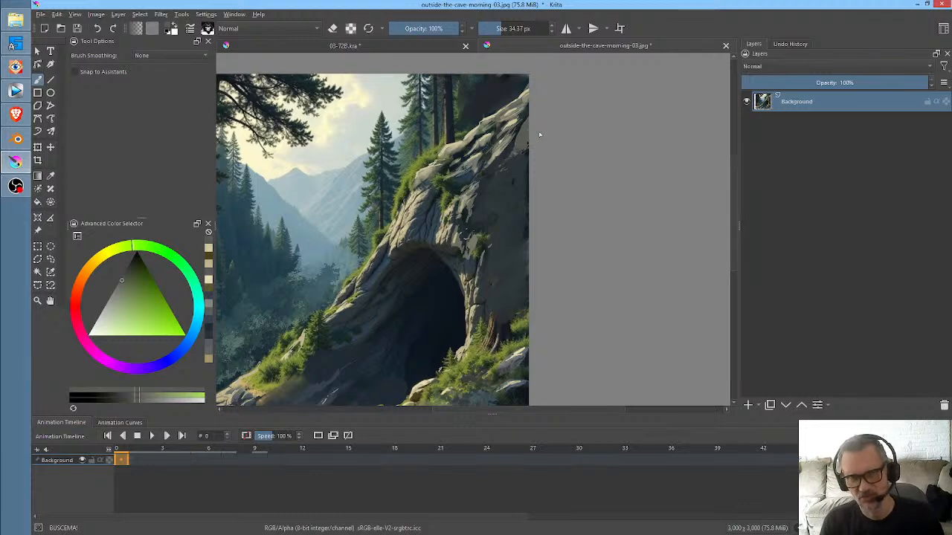
mouse_move(523, 154)
left_mouse_down()
mouse_move(492, 197)
mouse_move(513, 173)
left_mouse_up()
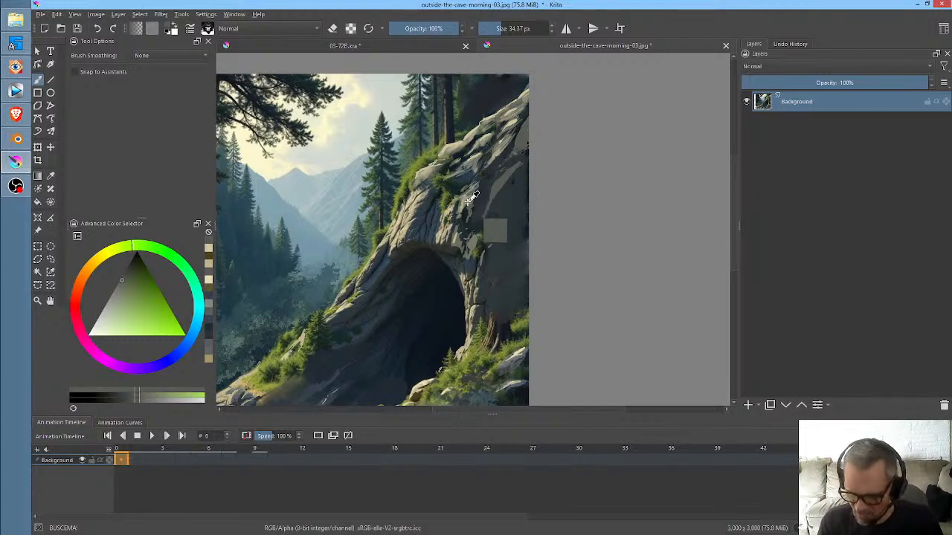
left_click(503, 192, "ctrl")
key("ctrl+z")
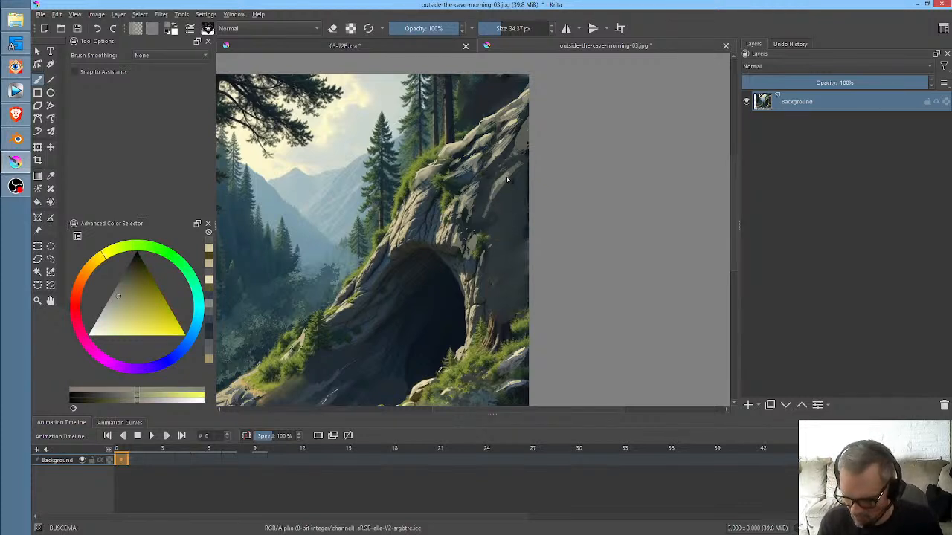
mouse_move(512, 173)
left_mouse_down()
mouse_move(519, 167)
mouse_move(508, 186)
left_mouse_up()
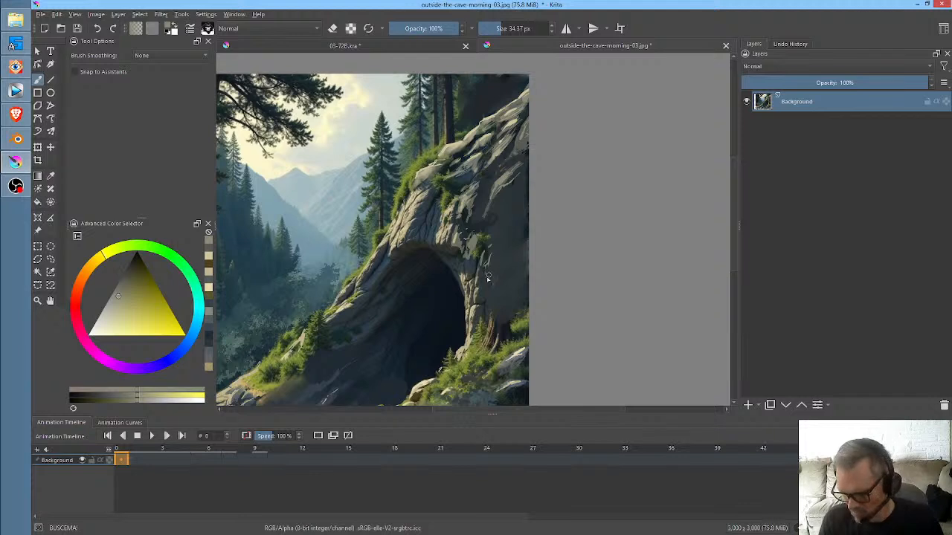
- Enlarge the brush to 59.23 px for painting lighter patches on the rock wall beside the cave opening
key("bracketright")
key("bracketright")
key("bracketright")
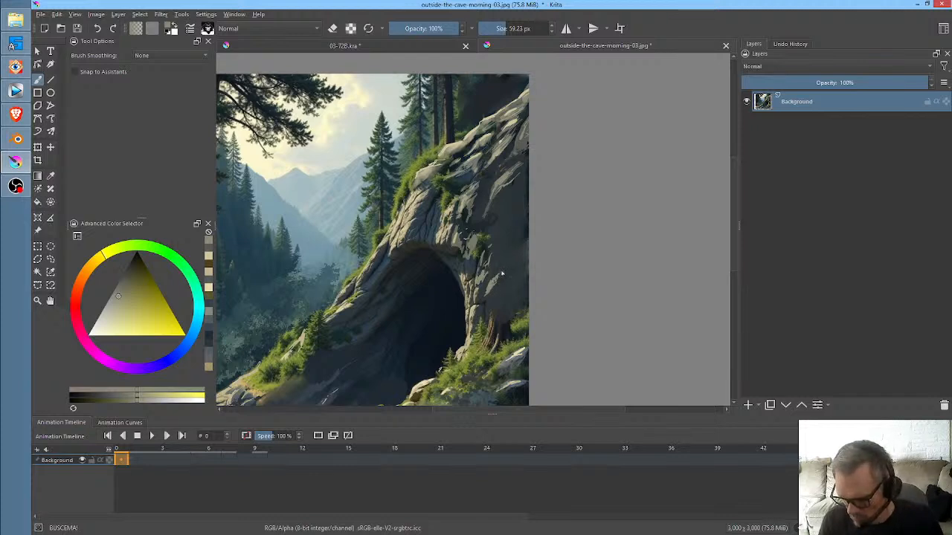
- Save the retouched outside-the-cave-morning-03.jpg as a JPEG at 100% quality with the ICC profile included
scroll(535, 244, "down", 1)
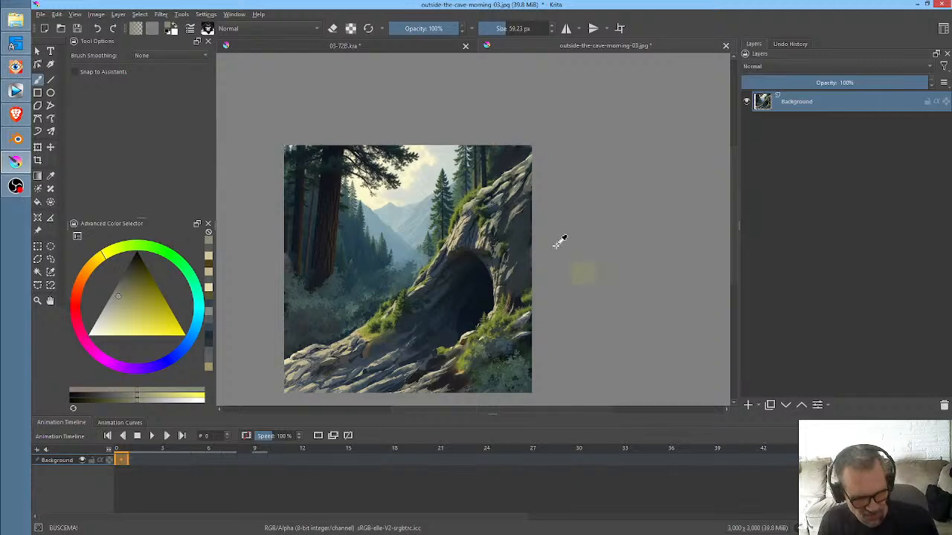
key("ctrl+s")
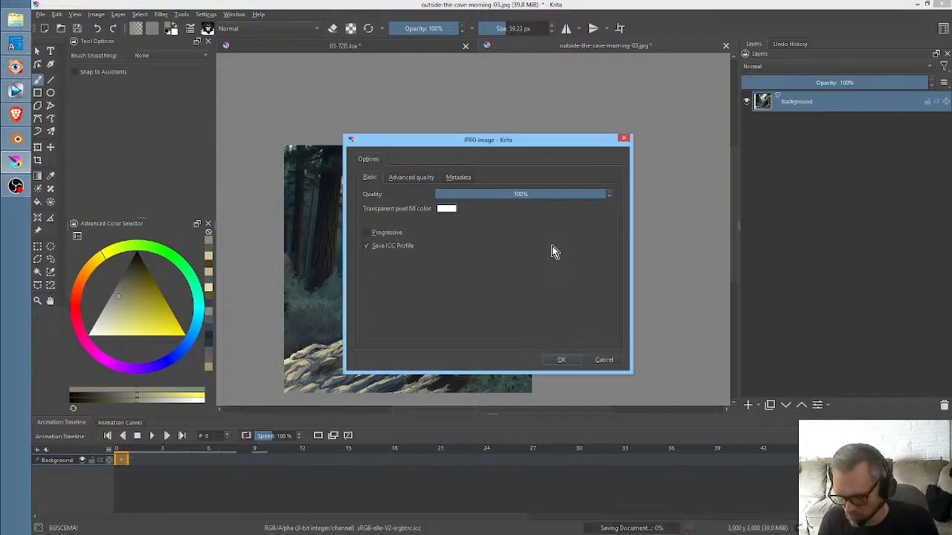
left_click(563, 361)
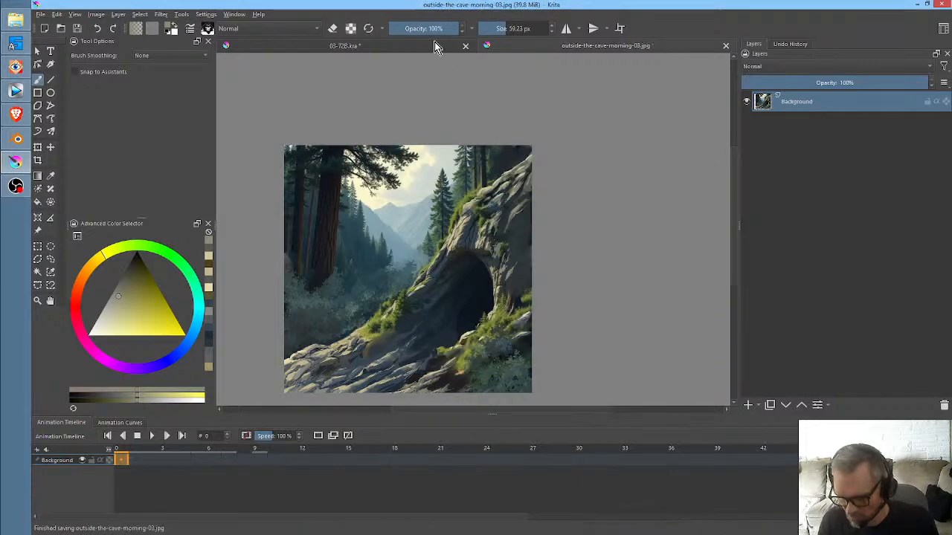
- Check the updated background in 03-72B.kra, set the animation timeline to frame 0 and save the document
left_click(433, 43)
scroll(457, 218, "down", 2)
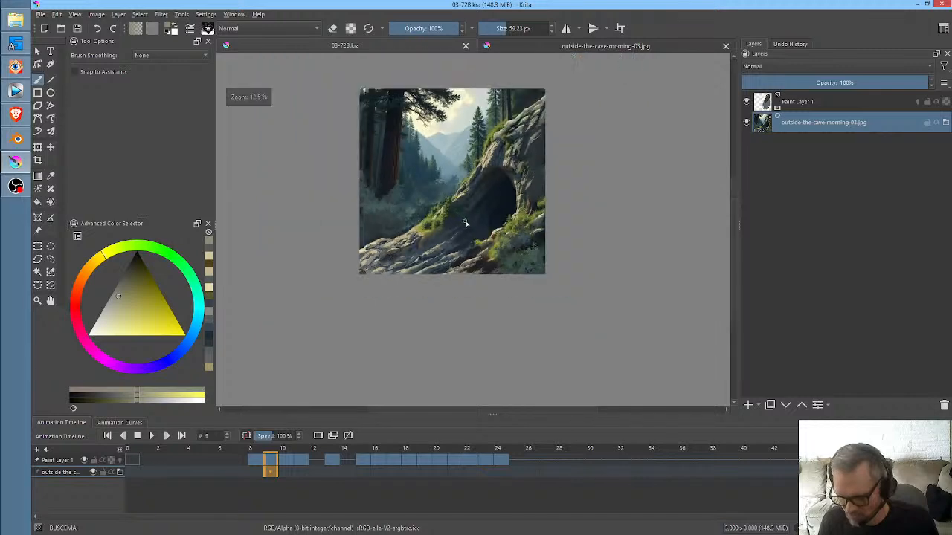
scroll(497, 200, "up", 2)
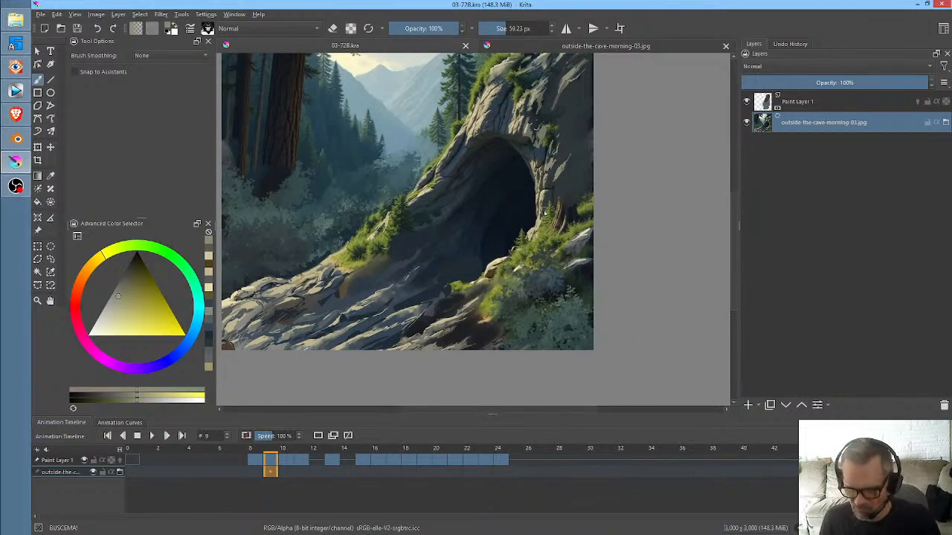
left_click(127, 450)
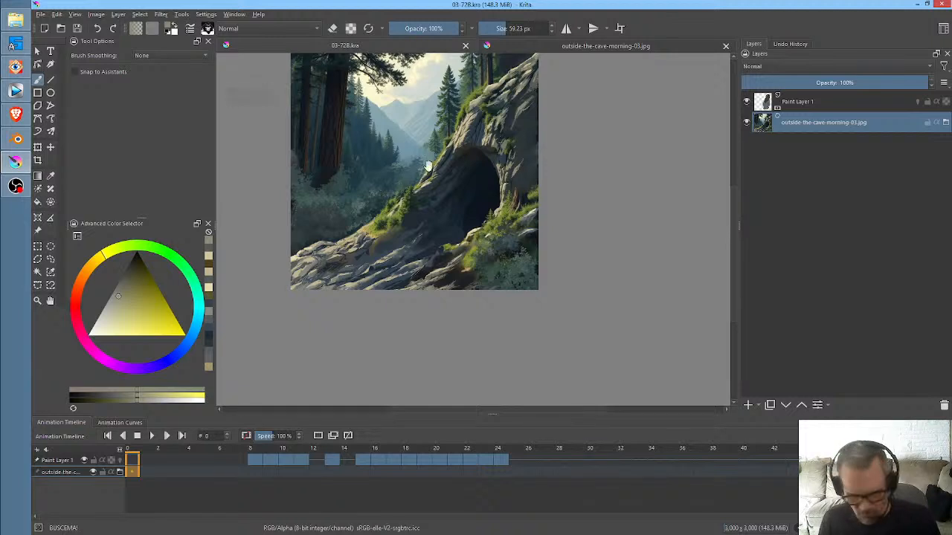
scroll(439, 223, "down", 1)
key("ctrl+s")
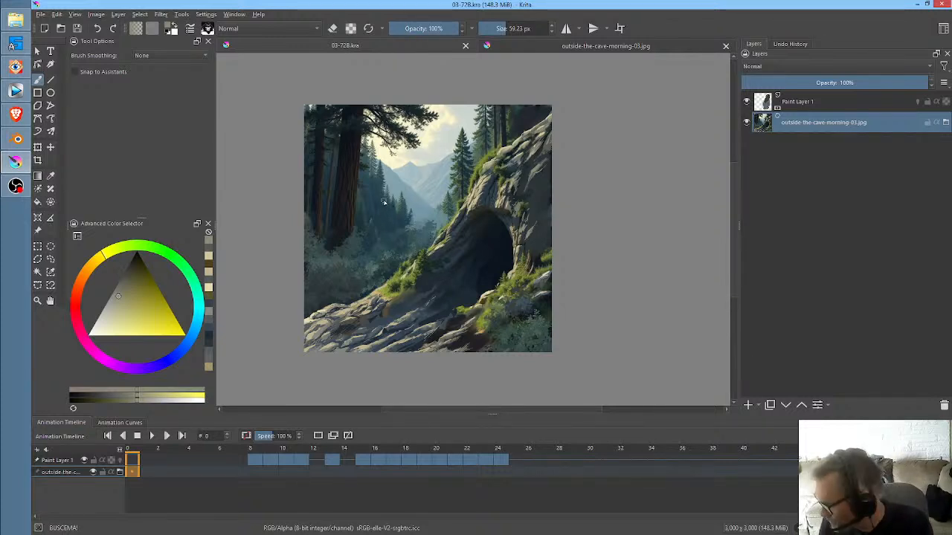
- Return to the outside-the-cave-morning-03.jpg document and switch to the media player
left_click(528, 49)
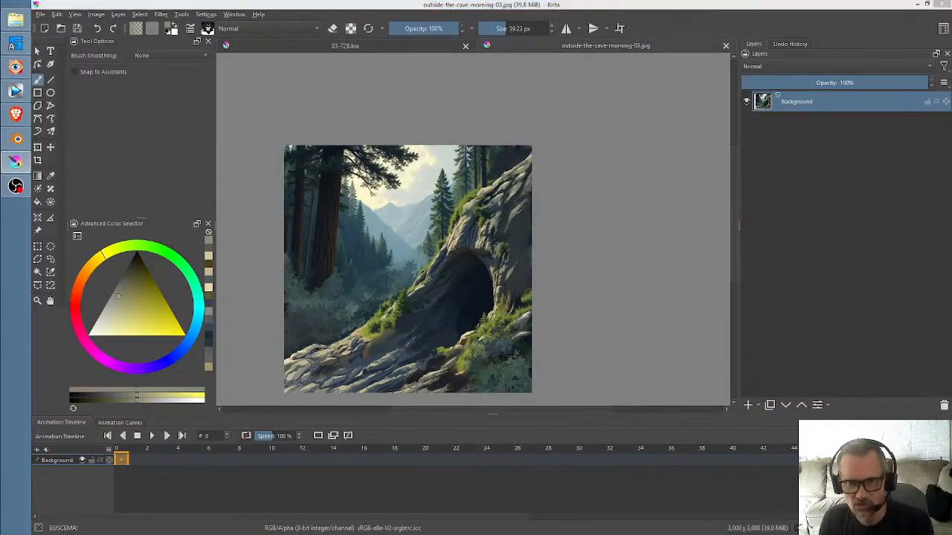
left_click(15, 90)
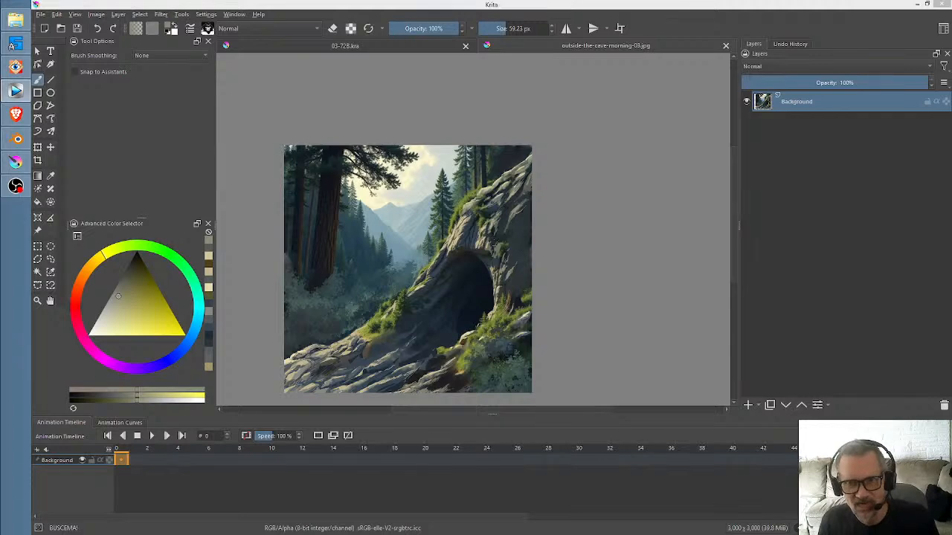
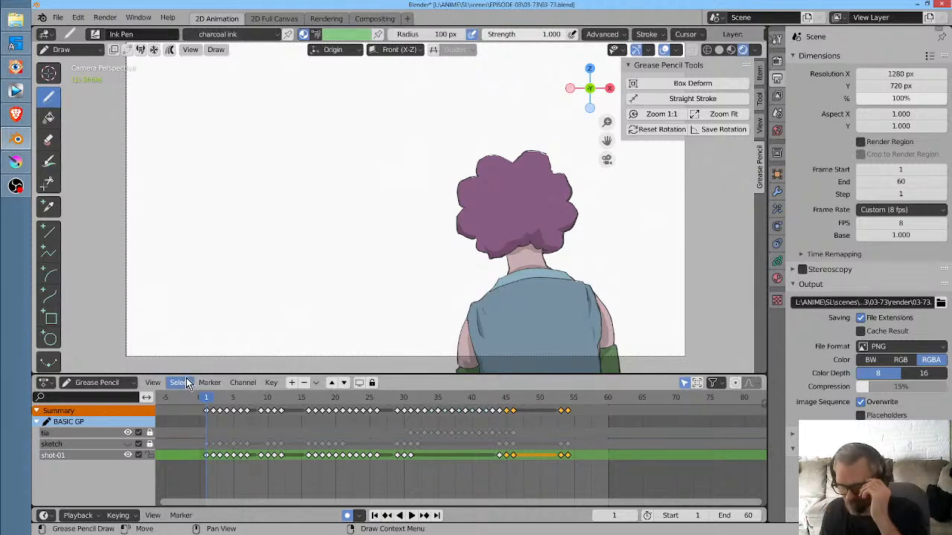
- Preview the 03-73 animation in Blender from frame 1 and scrub back to the start
key("space")
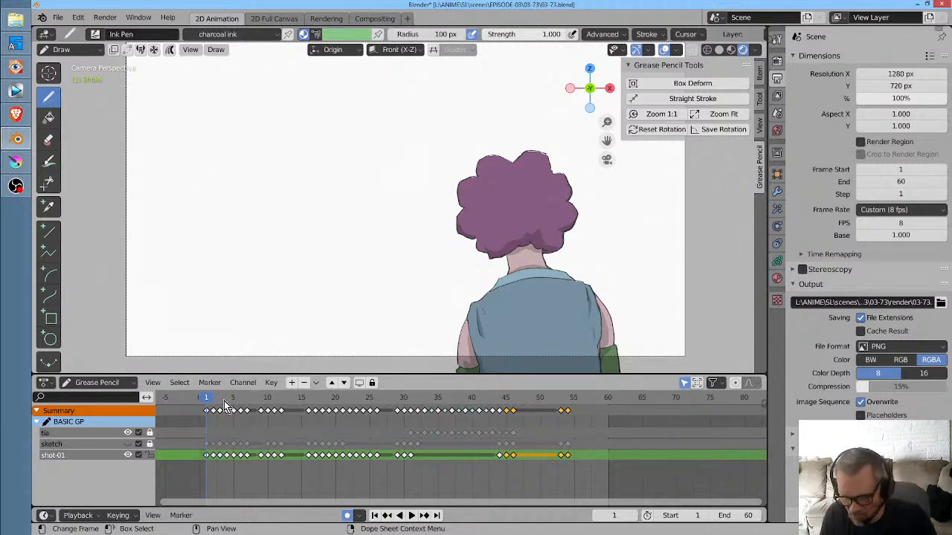
left_click(368, 413)
left_click_drag(372, 407, 210, 444)
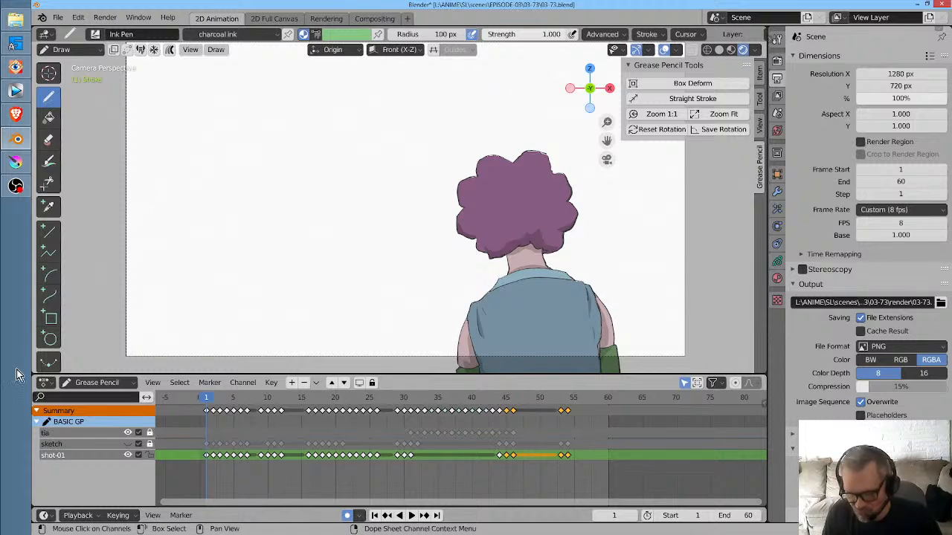
- Switch to 03-72B.kra in Krita and insert cave-interior-01.png from FastStone Image Viewer as a new file layer
left_click(16, 169)
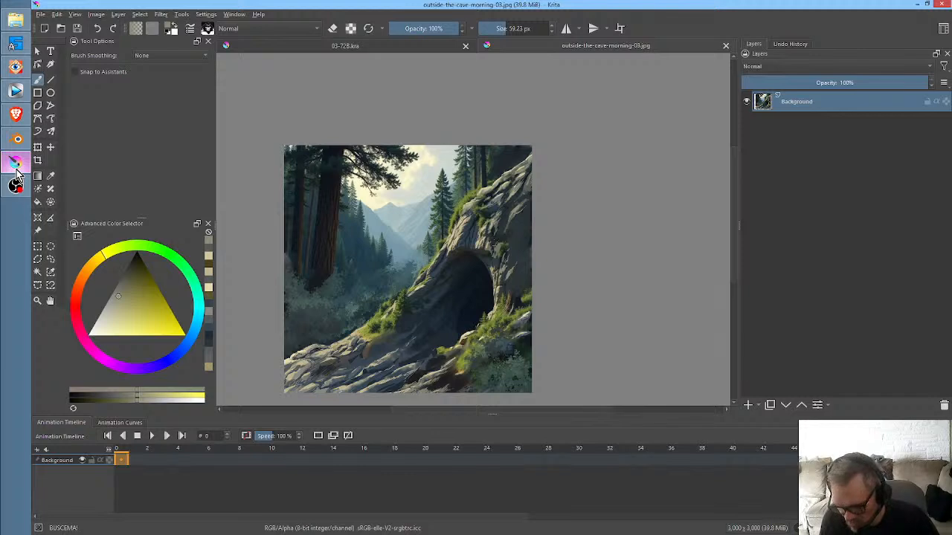
left_click(432, 44)
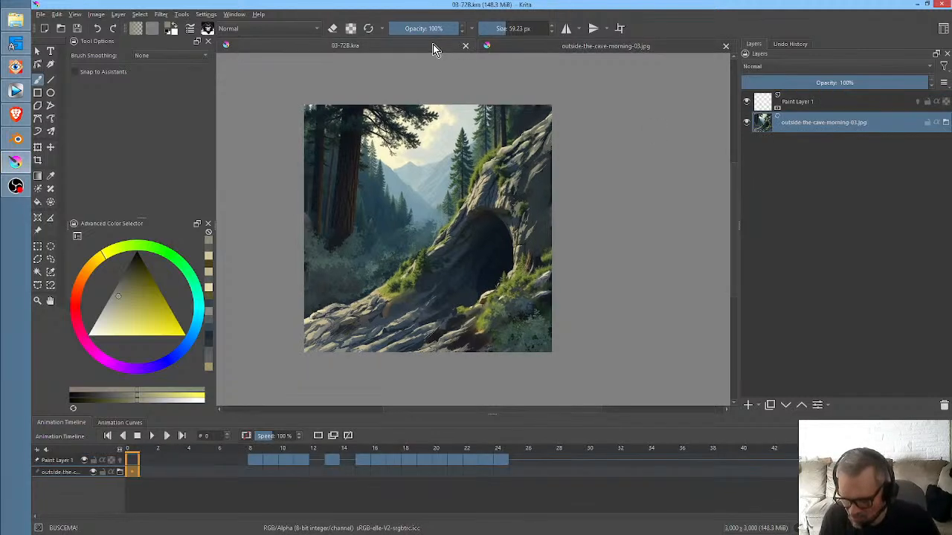
left_click(15, 67)
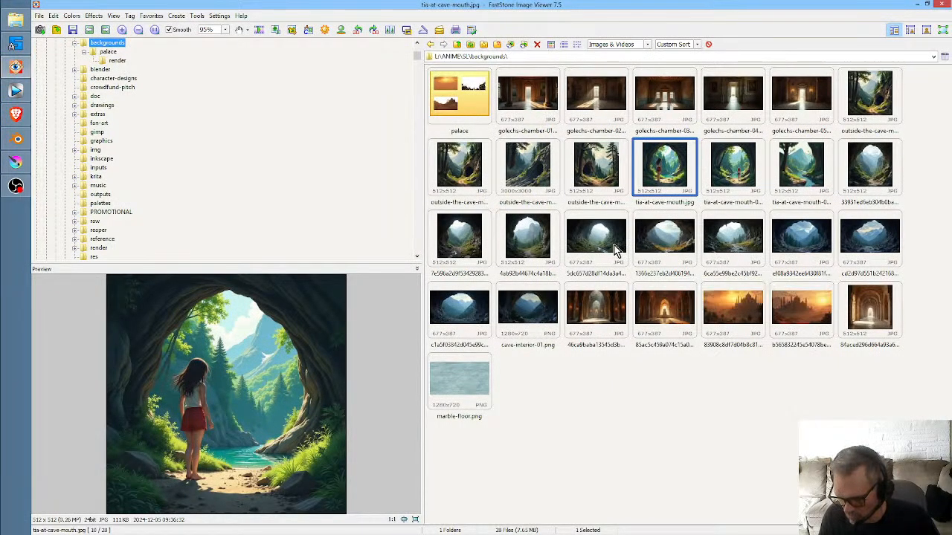
left_click(539, 314)
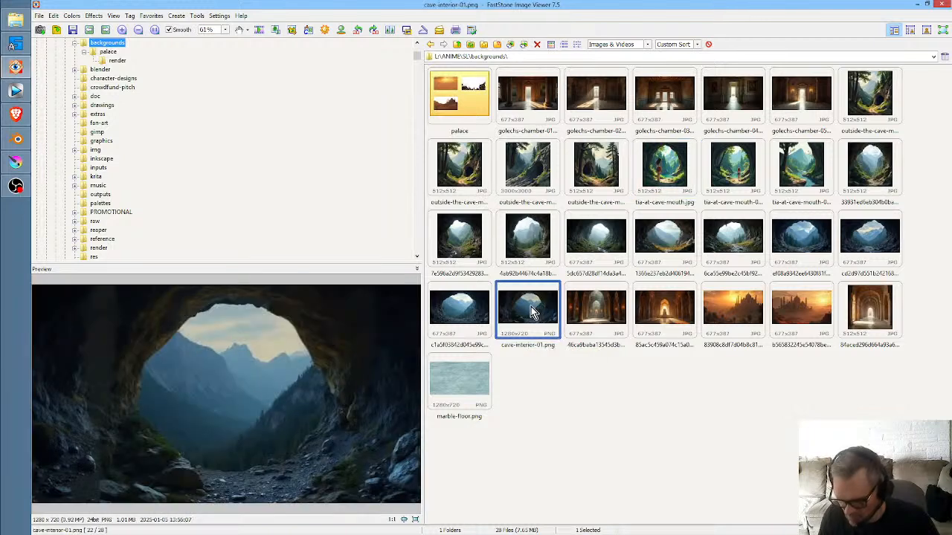
left_click(16, 162)
left_click_drag(578, 211, 380, 194)
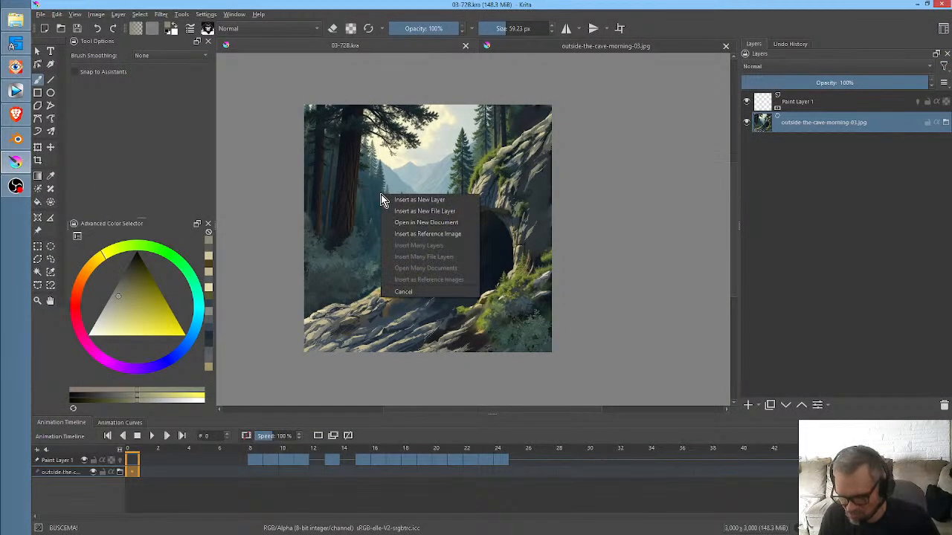
left_click(394, 212)
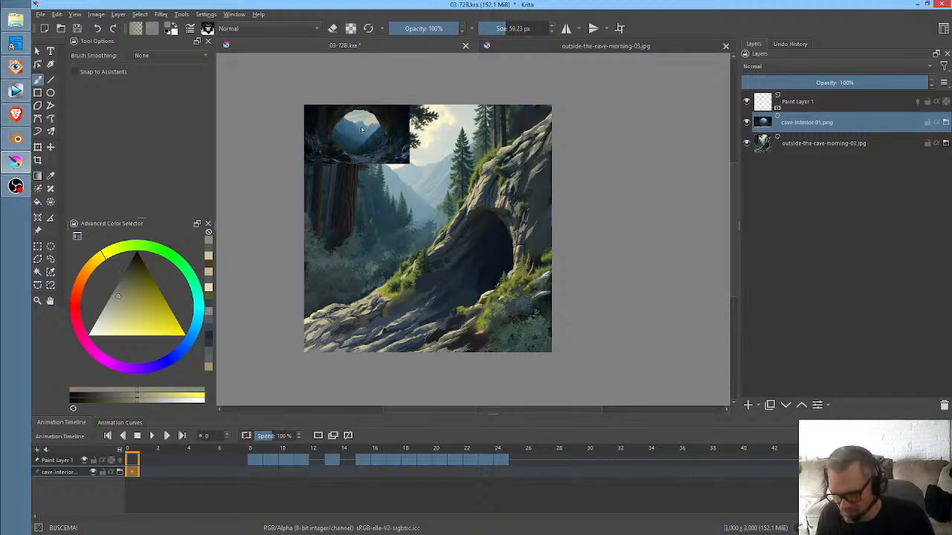
- Add a transform mask to the outside-the-cave-morning-03.jpg layer
left_click(795, 145)
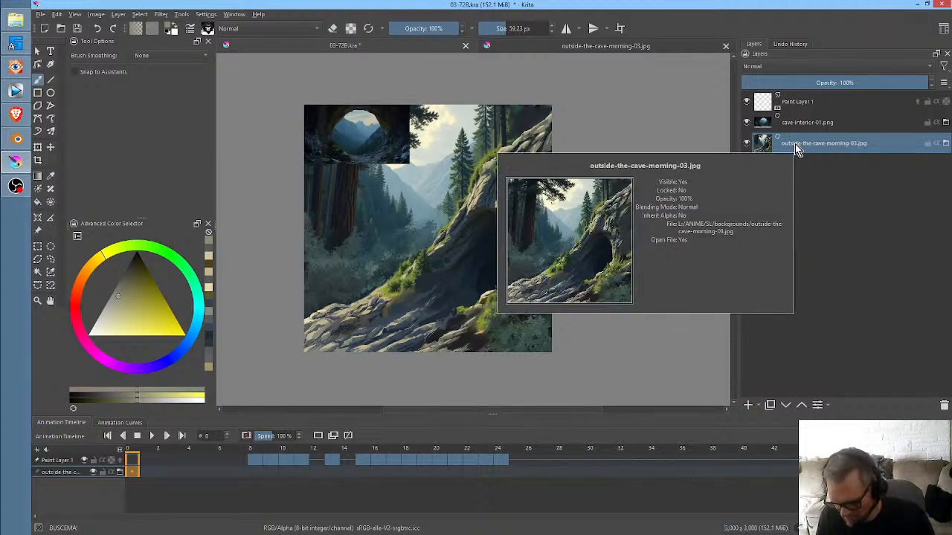
right_click(796, 149)
mouse_move(820, 325)
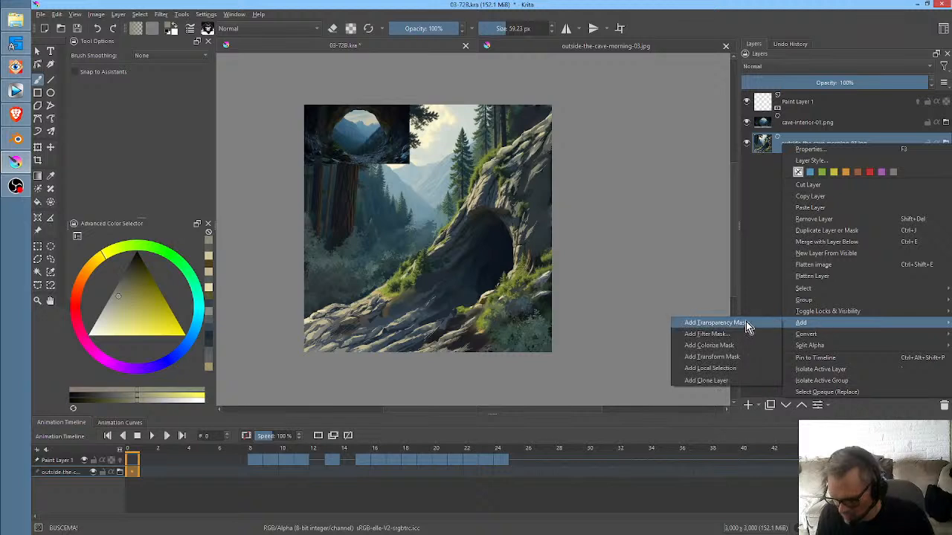
left_click(743, 357)
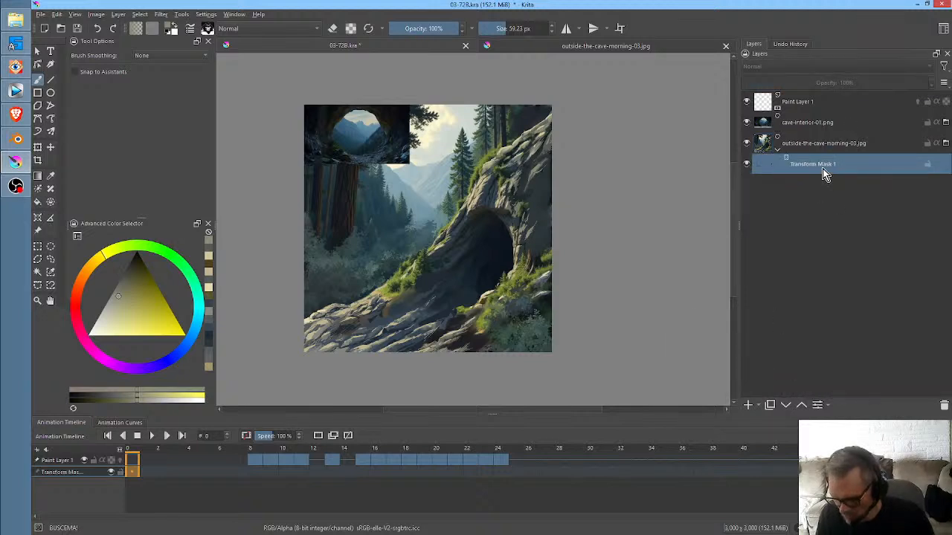
- Keyframe the outside-the-cave transform mask at frame 0 and place further keyframes at frames 9 and 10
left_click(120, 424)
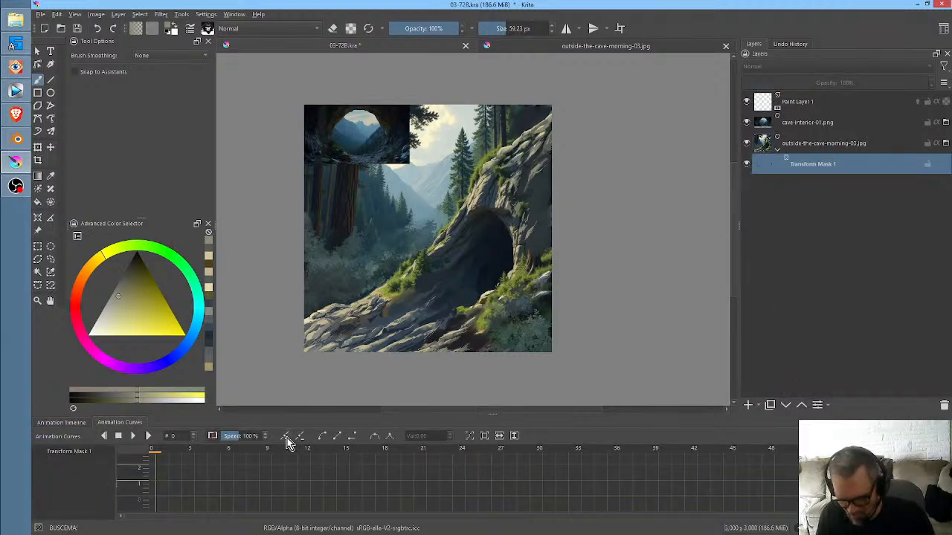
left_click(71, 423)
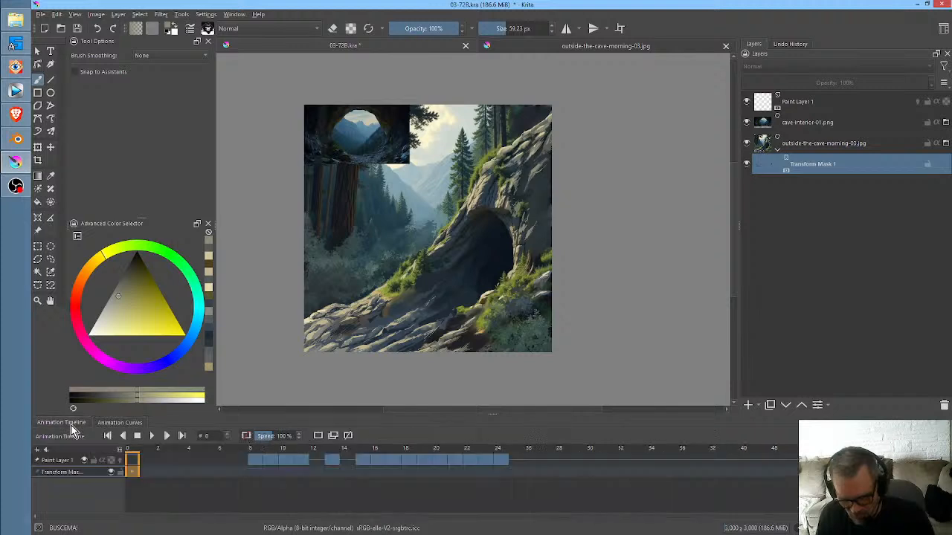
left_click_drag(132, 473, 272, 475)
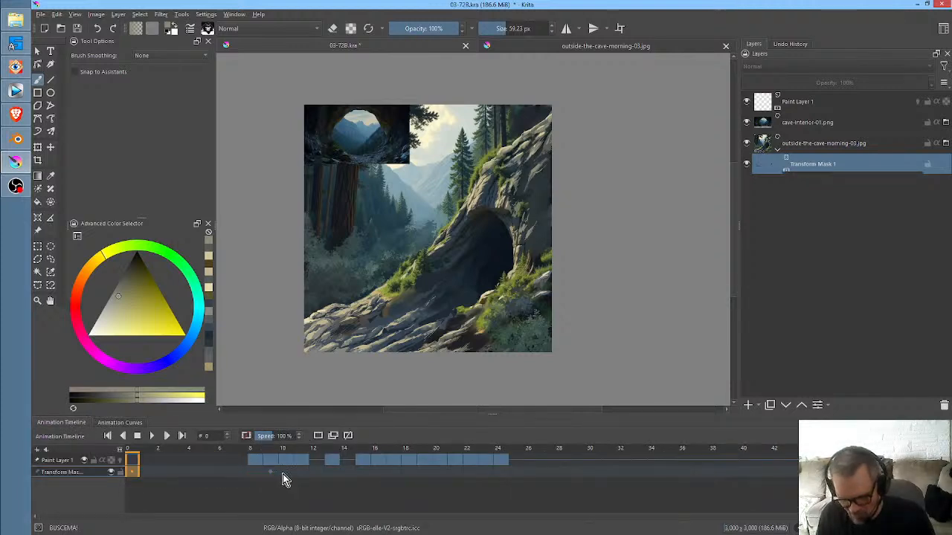
left_click(285, 478)
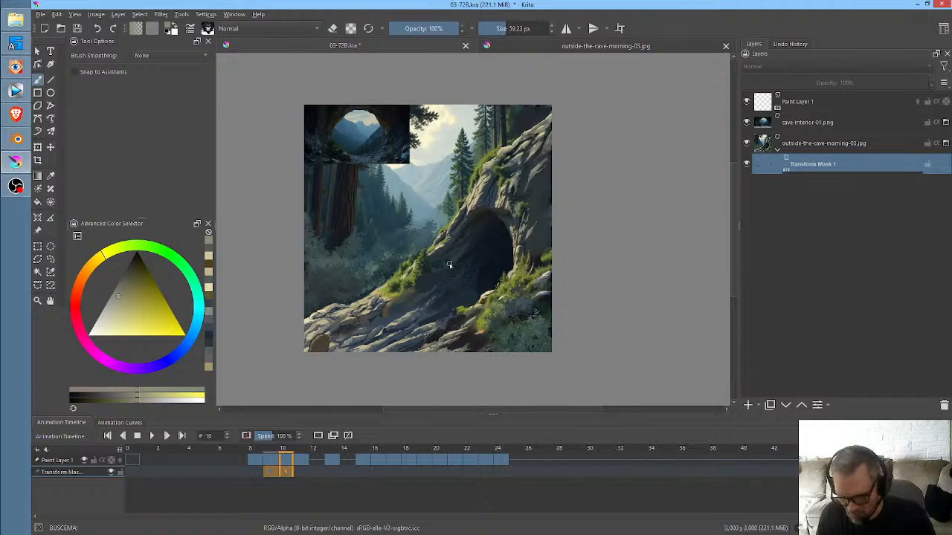
- At frame 10, move the outside-the-cave background off the canvas to x 5452 px, y 1864 px, and check the mask's keyframes from frame 0
key("ctrl+t")
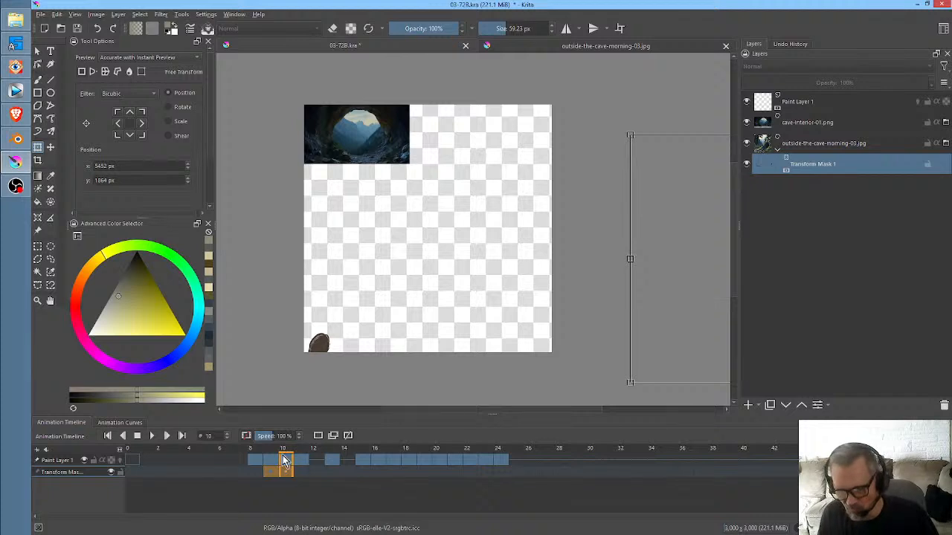
left_click_drag(285, 454, 132, 459)
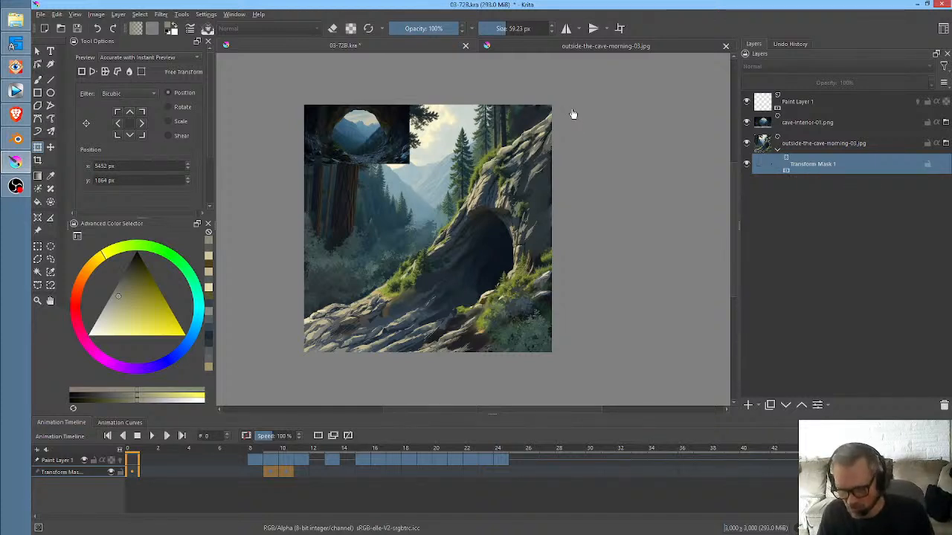
key("Right")
key("Right")
key("Right")
key("Right")
key("Right")
key("Right")
key("Right")
key("Right")
key("Right")
key("Right")
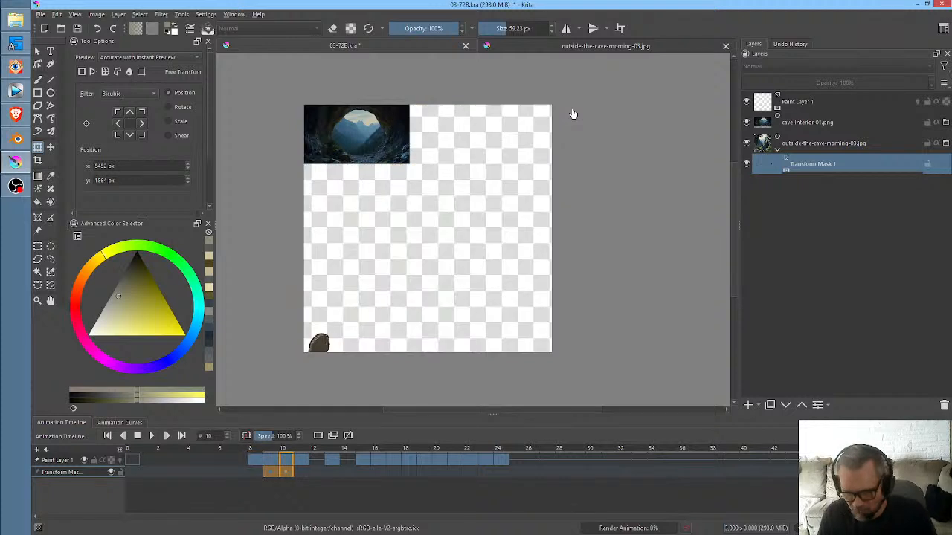
- Play the animation from frame 0 to frame 17 to check when the outside background leaves the canvas
left_click(132, 473)
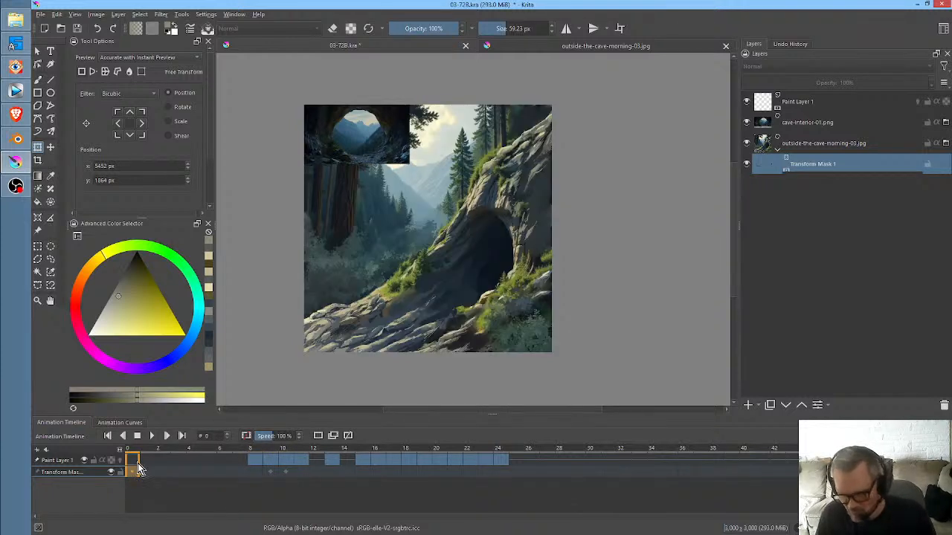
key("space")
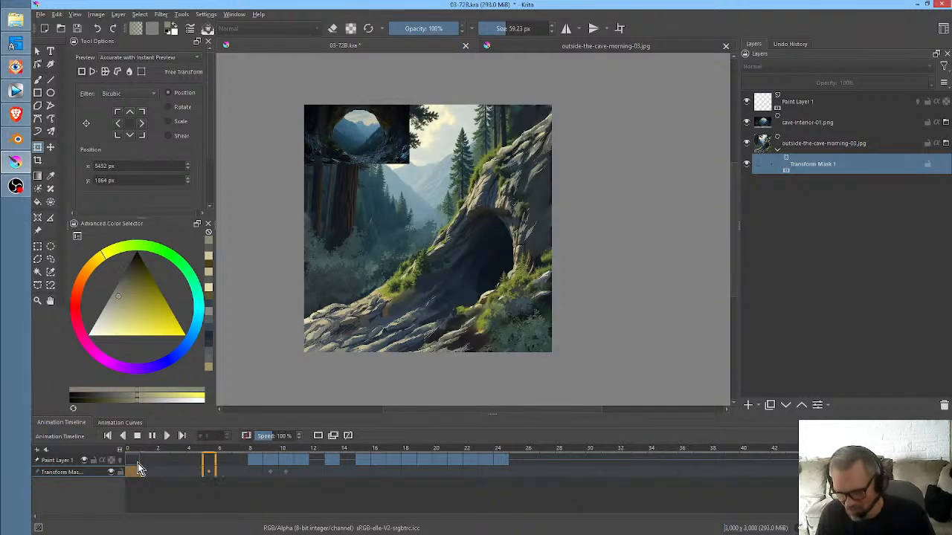
key("space")
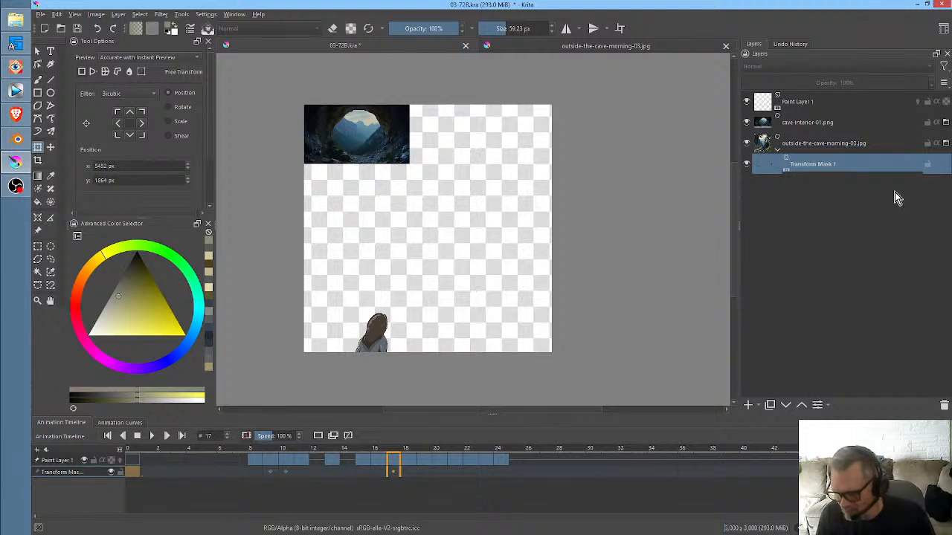
- Add a transform mask to the cave-interior-01.png layer
left_click(838, 121)
right_click(832, 122)
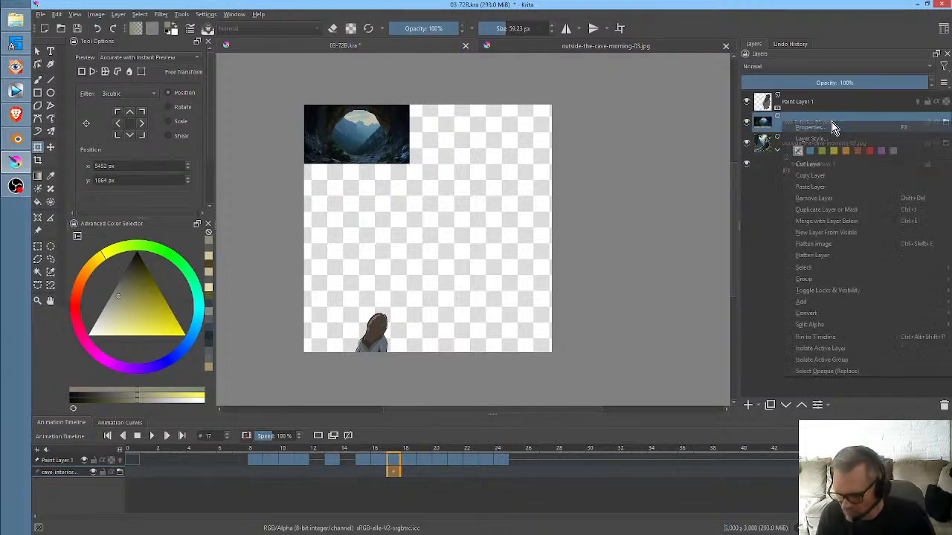
mouse_move(838, 311)
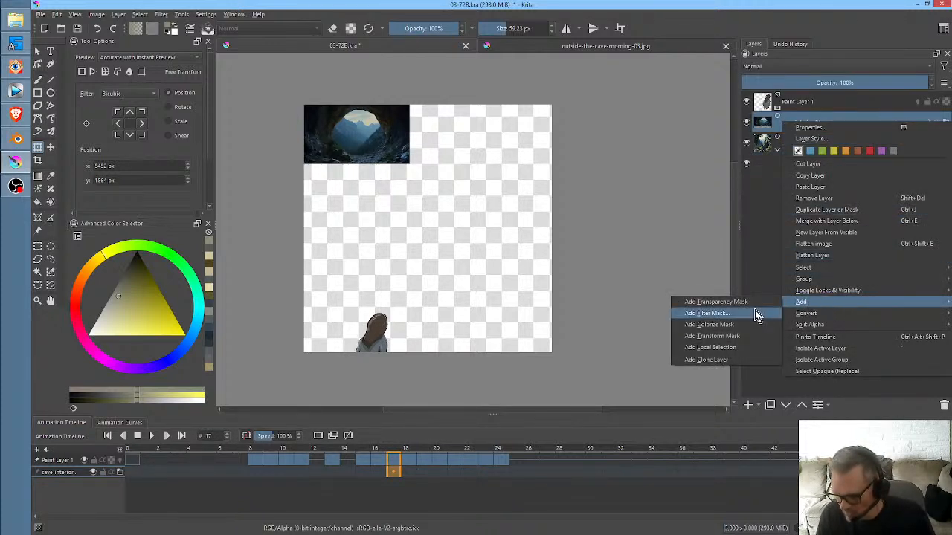
left_click(748, 341)
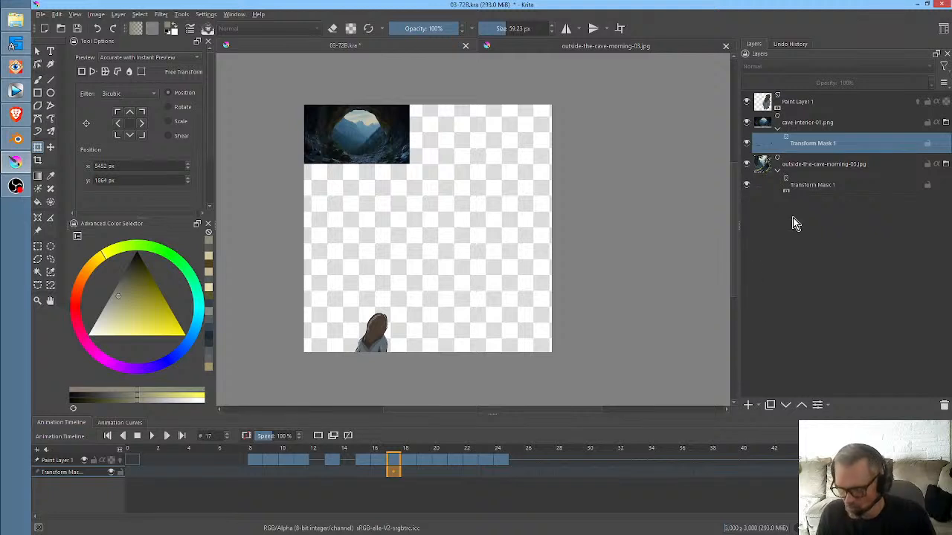
- Try to add an opacity keyframe and transform the cave-interior-01.png layer directly at frame 17
left_click(802, 131)
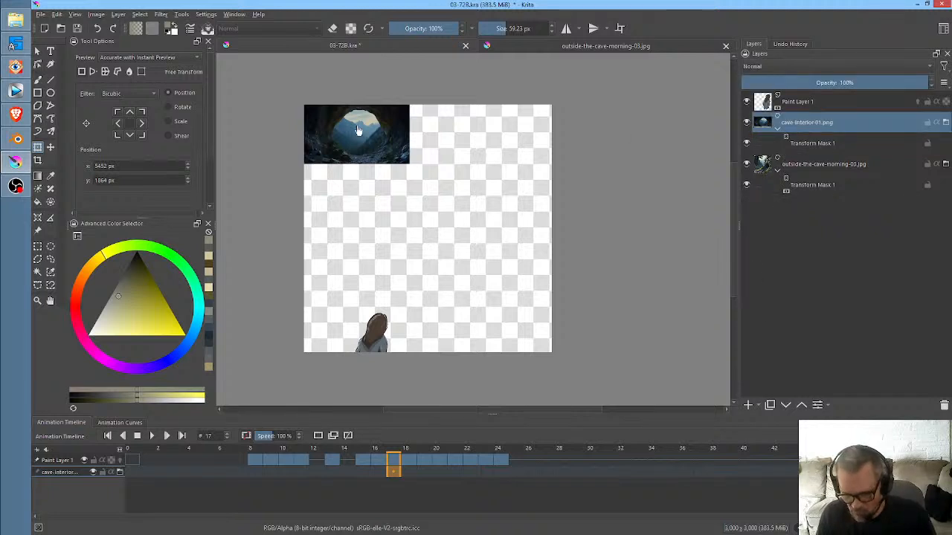
left_click(120, 423)
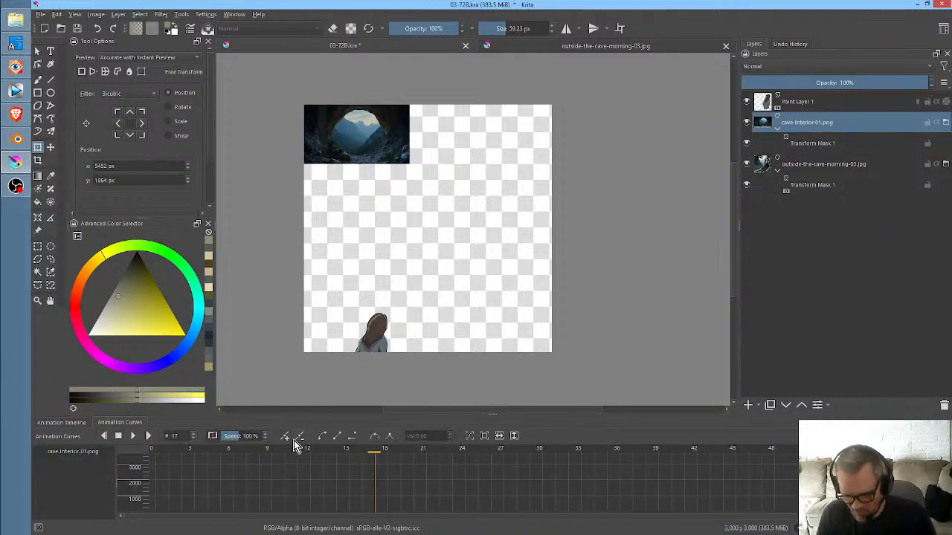
left_click(377, 141)
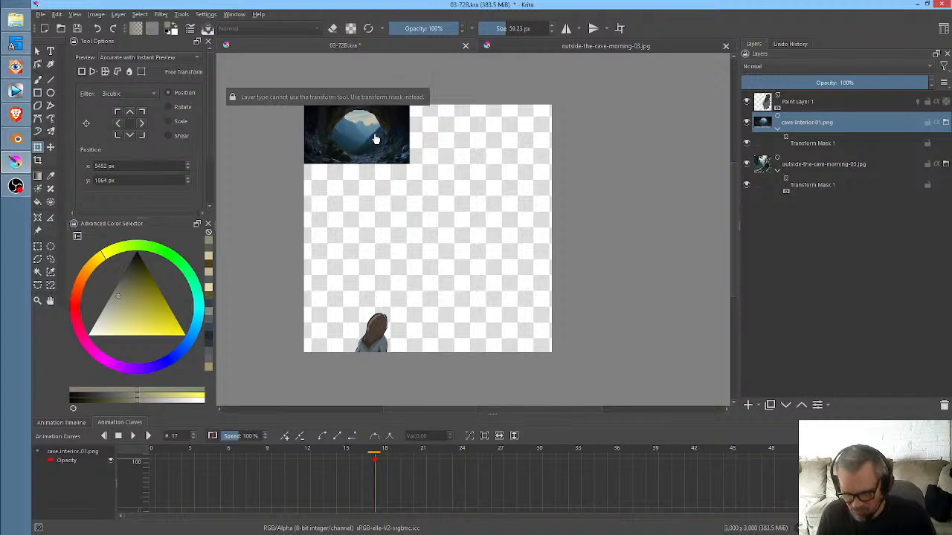
left_click(65, 422)
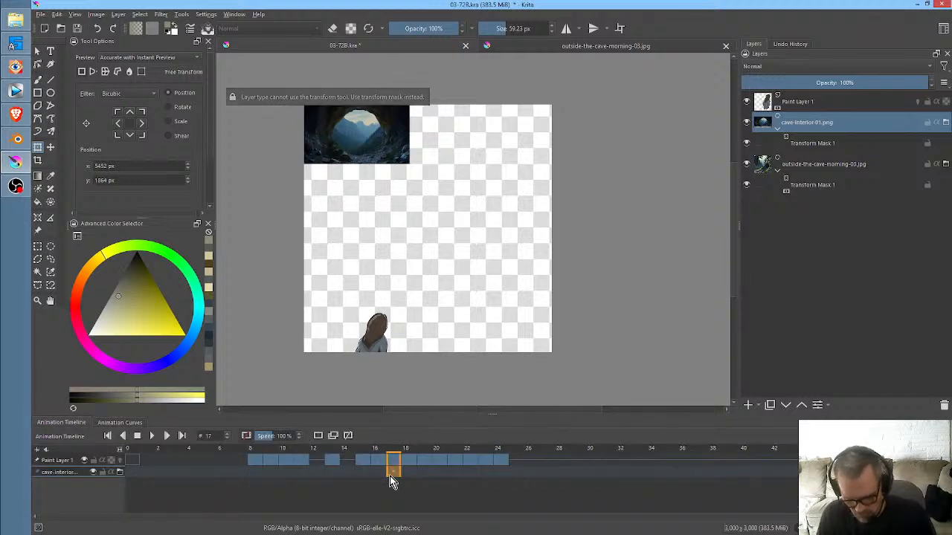
- Scale up the cave interior through its transform mask until it covers the canvas, positioned at x 1494 px, y 1420 px
left_click(809, 143)
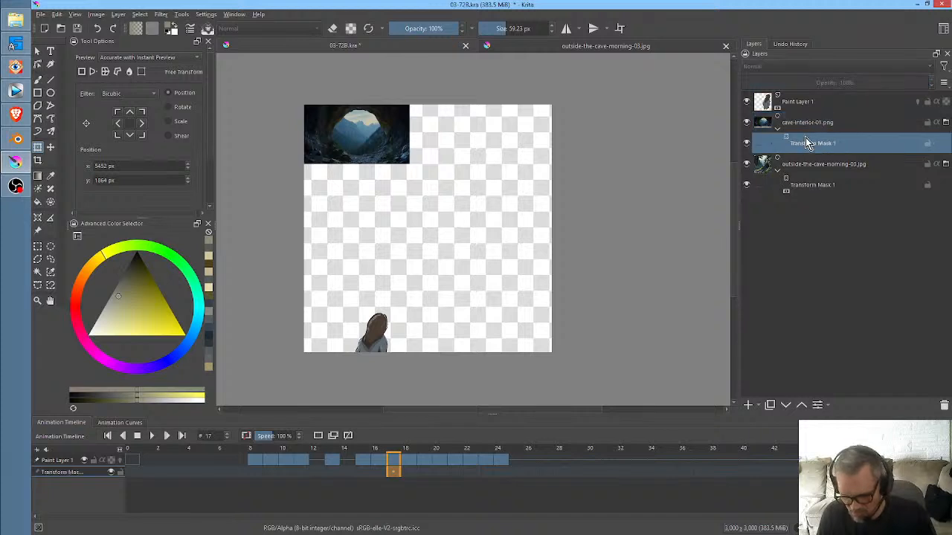
left_click(386, 139)
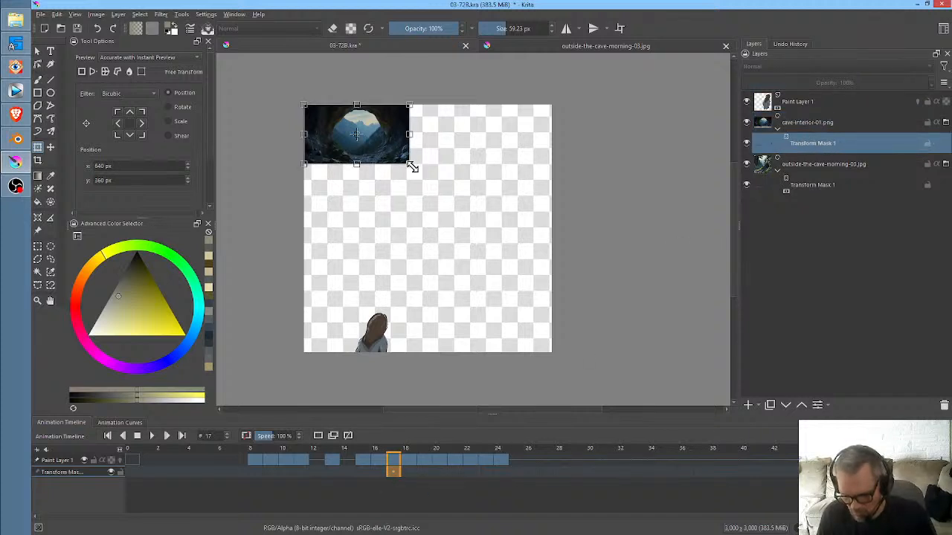
left_click_drag(412, 167, 775, 332)
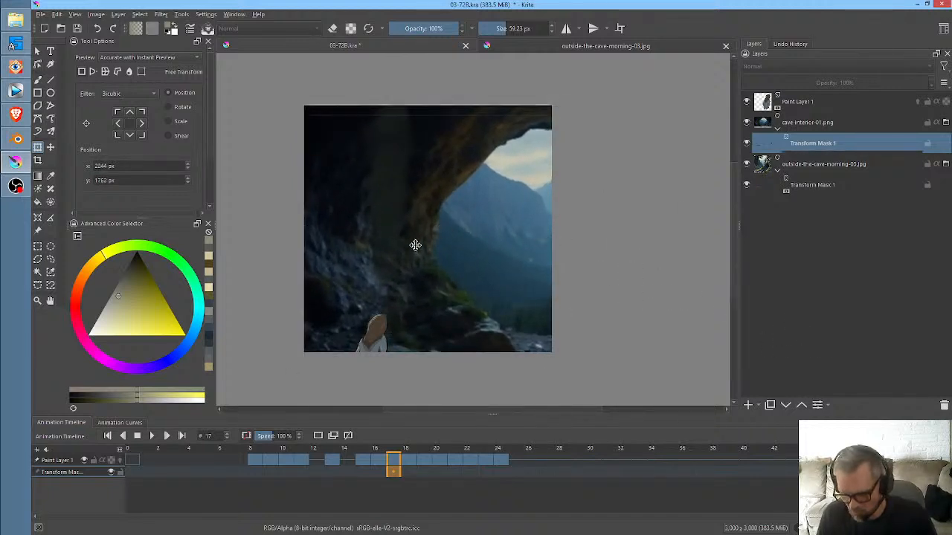
left_click_drag(414, 246, 356, 216)
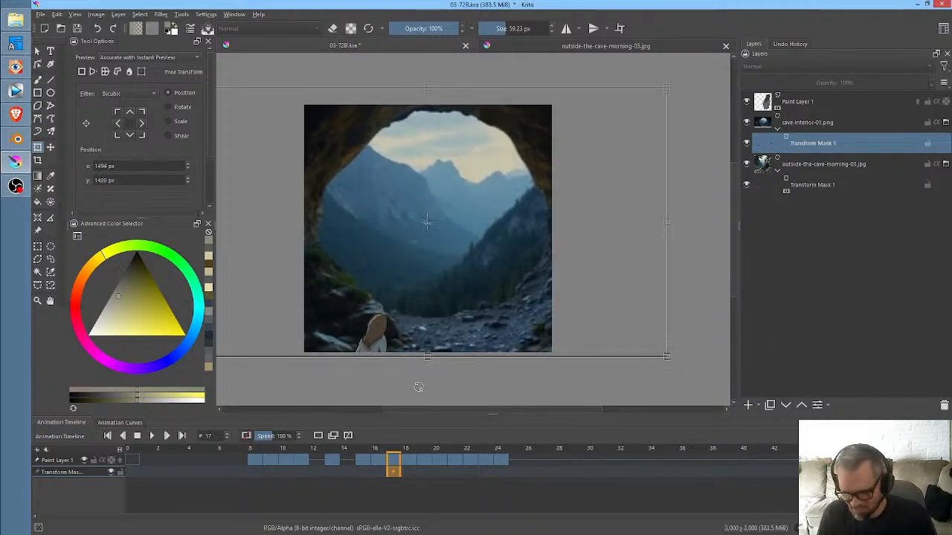
- Inspect the cave interior's transform mask at frames 16 and 17 and look through its animation curves
left_click(380, 475)
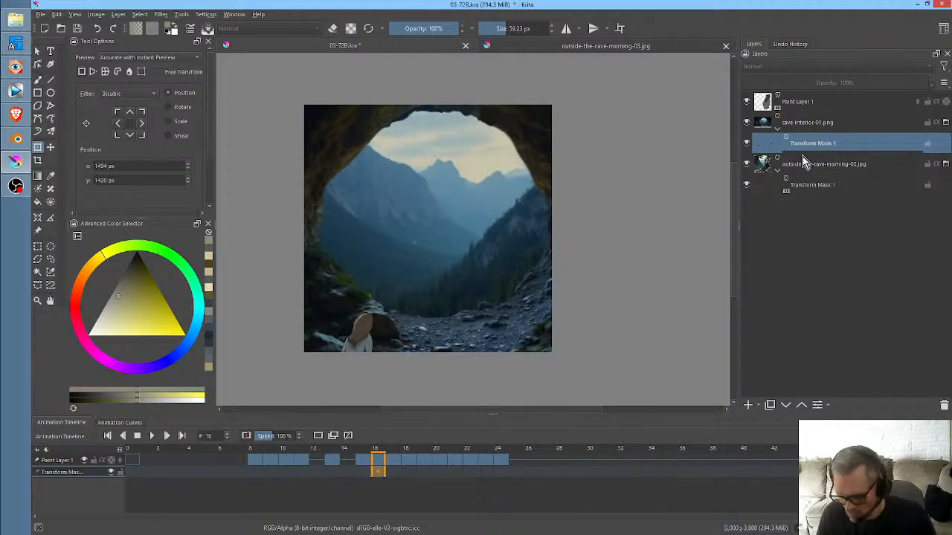
left_click(394, 478)
left_click(120, 424)
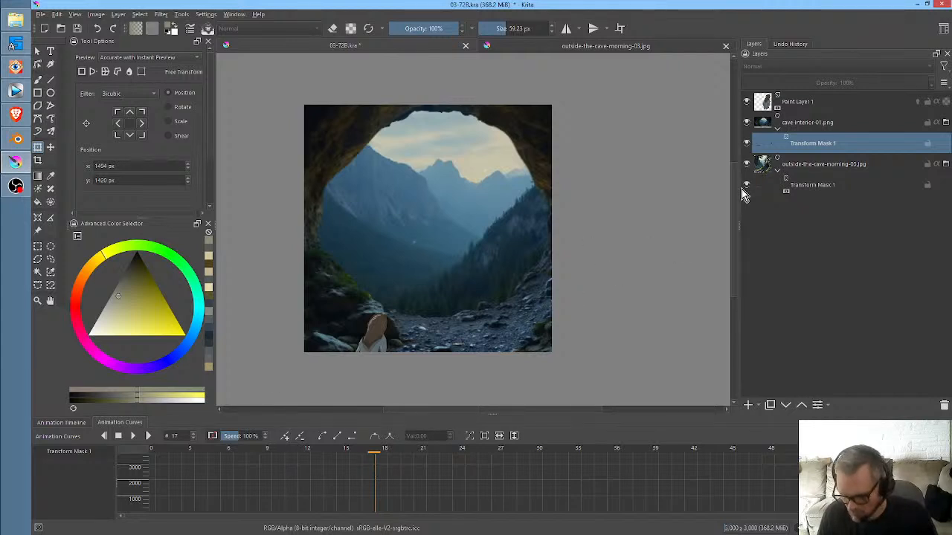
left_click(74, 423)
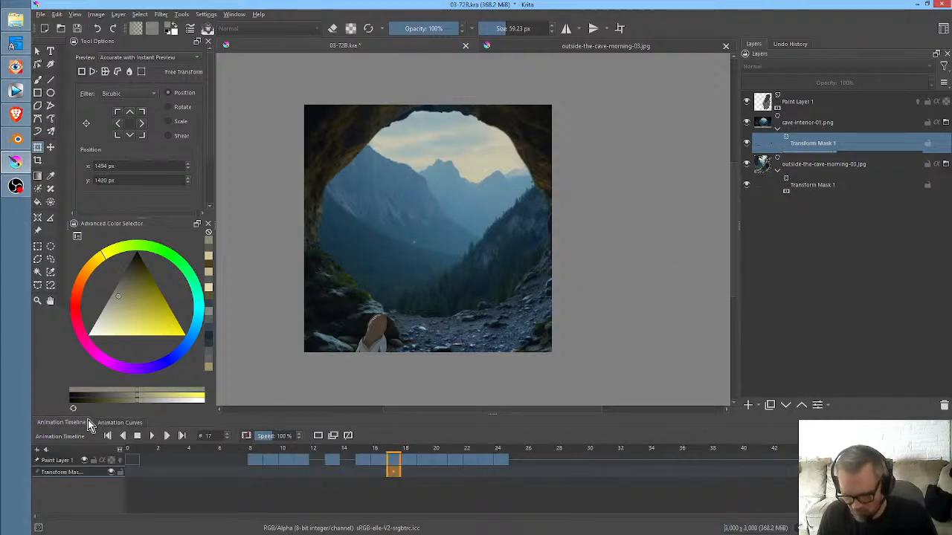
- Add a keyframe to the cave-interior-01.png transform mask at frame 10, matching the outside background mask's second keyframe
left_click(837, 185)
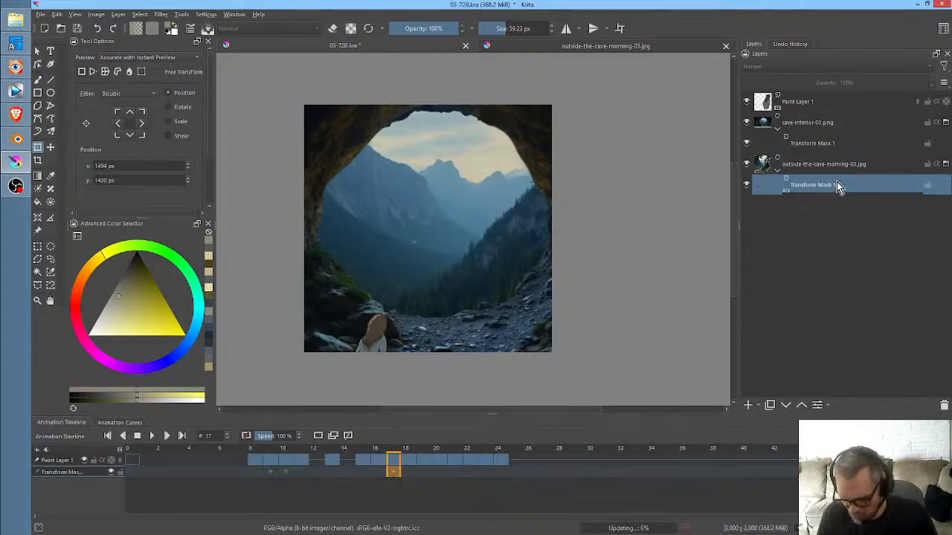
left_click(282, 448)
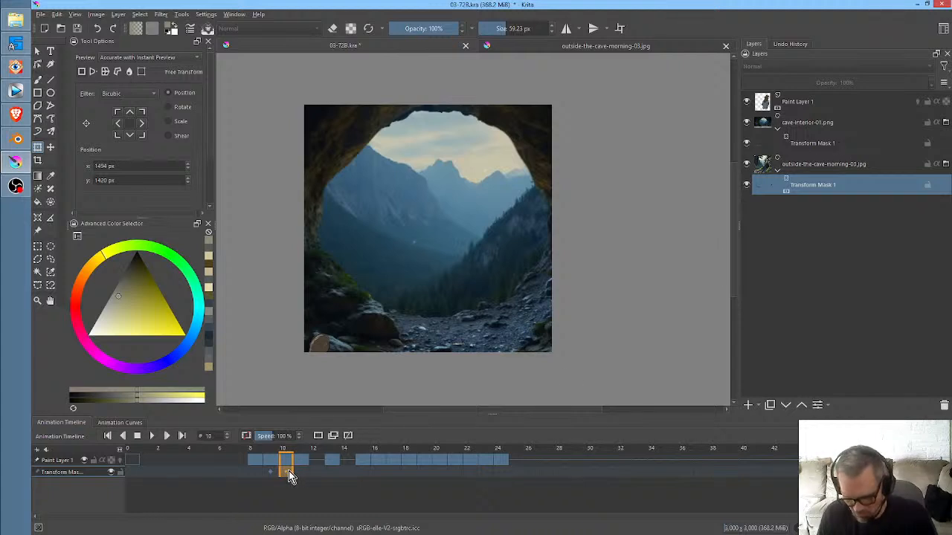
left_click(818, 149)
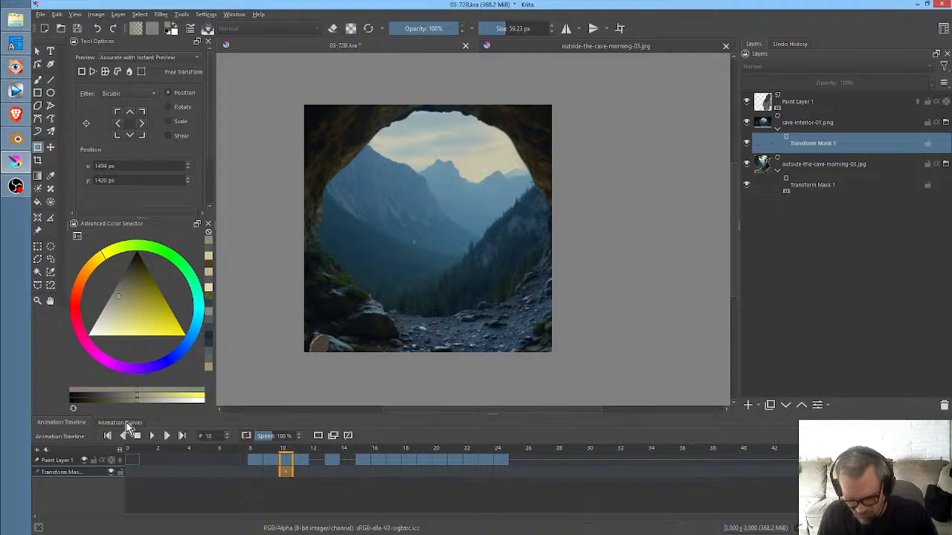
left_click(123, 422)
left_click(287, 438)
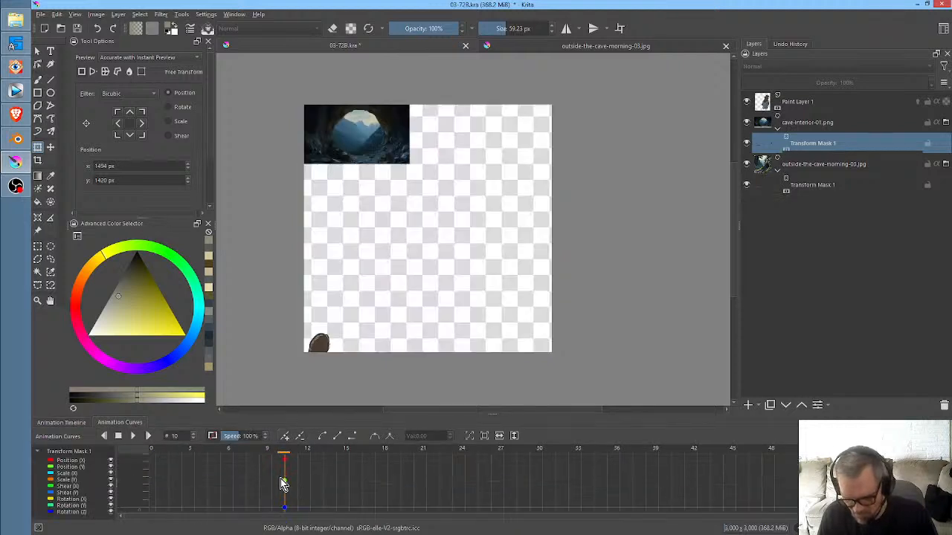
- Scale up the cave interior through its transform mask at frame 10 and position it at x 1996 px, y 1390 px
left_click(55, 424)
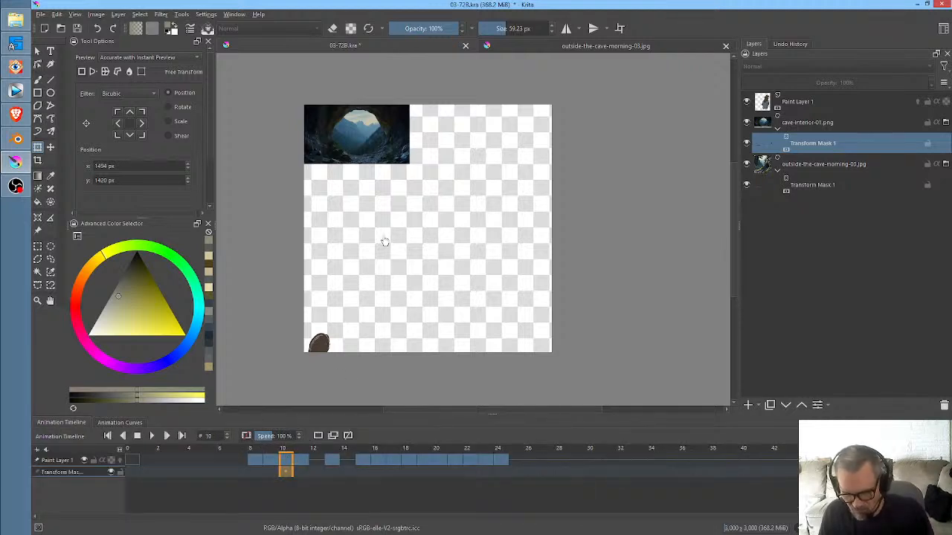
left_click(306, 473)
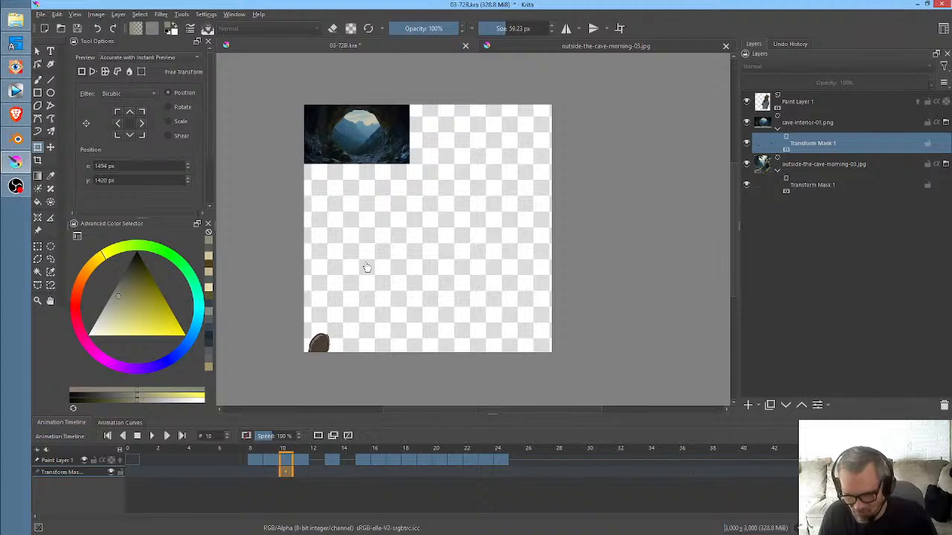
left_click(368, 124)
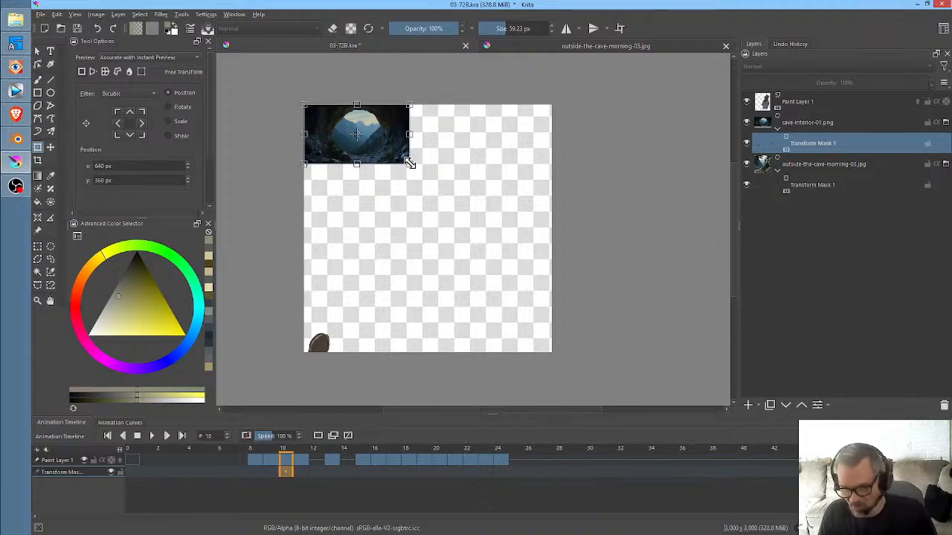
left_click_drag(408, 159, 660, 333)
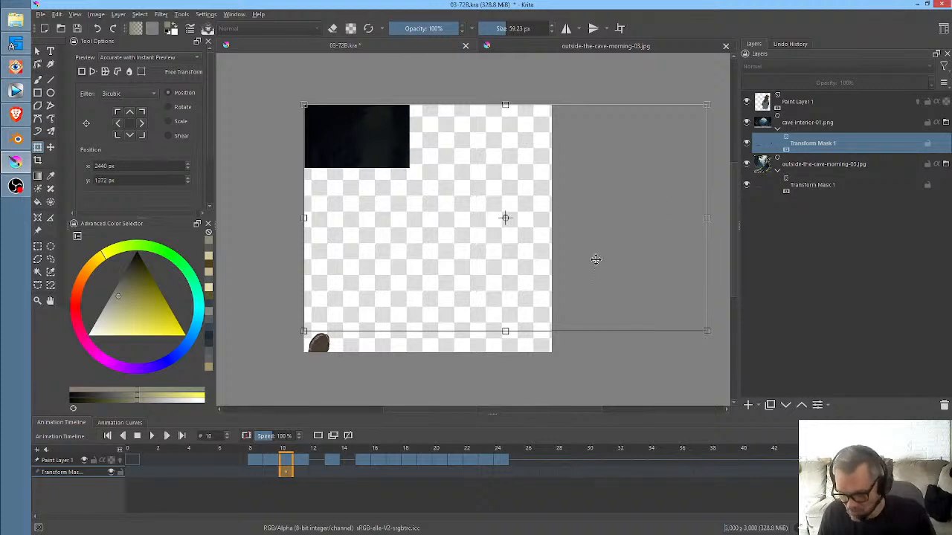
left_click_drag(578, 235, 549, 231)
- Compare the canvas at frames 9 and 10 and play the animation from frame 0 to check the background switch
left_click(246, 471)
left_click(274, 471)
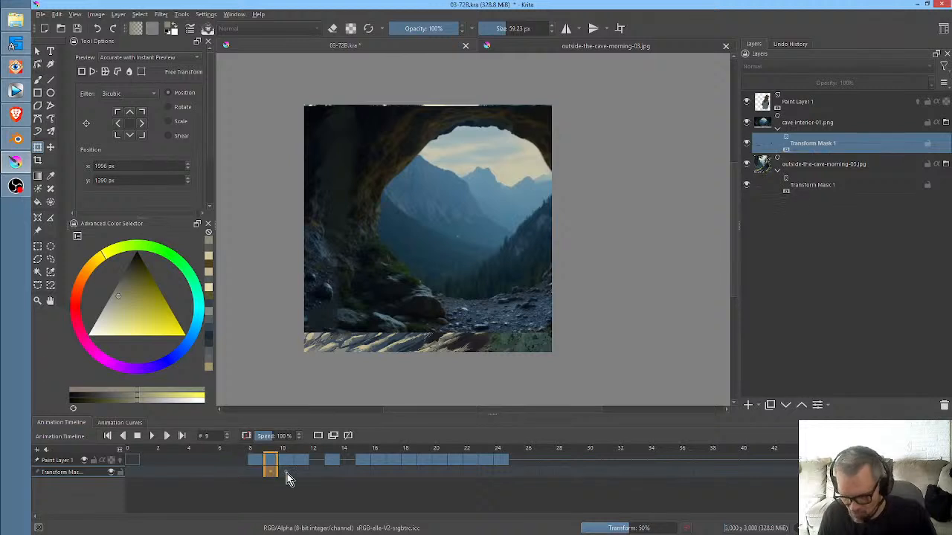
left_click(285, 475)
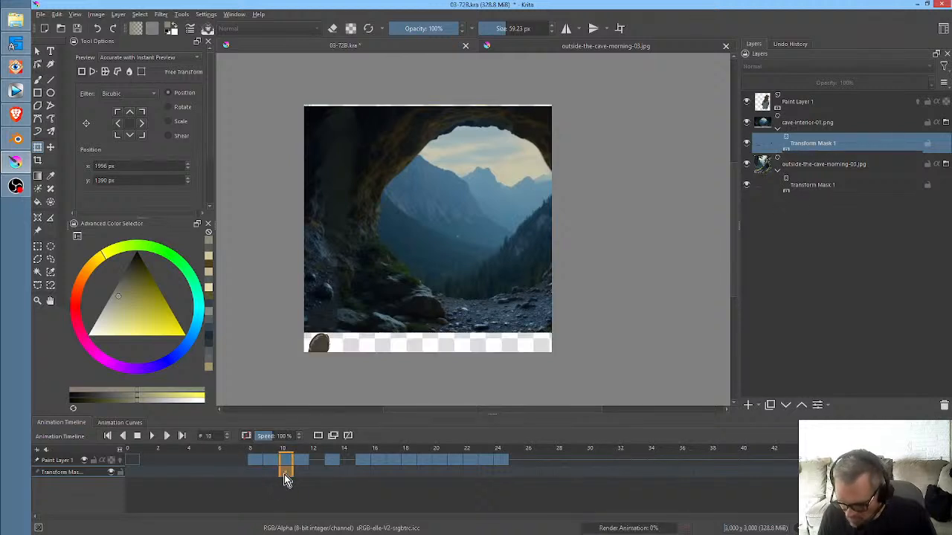
left_click_drag(291, 452, 133, 460)
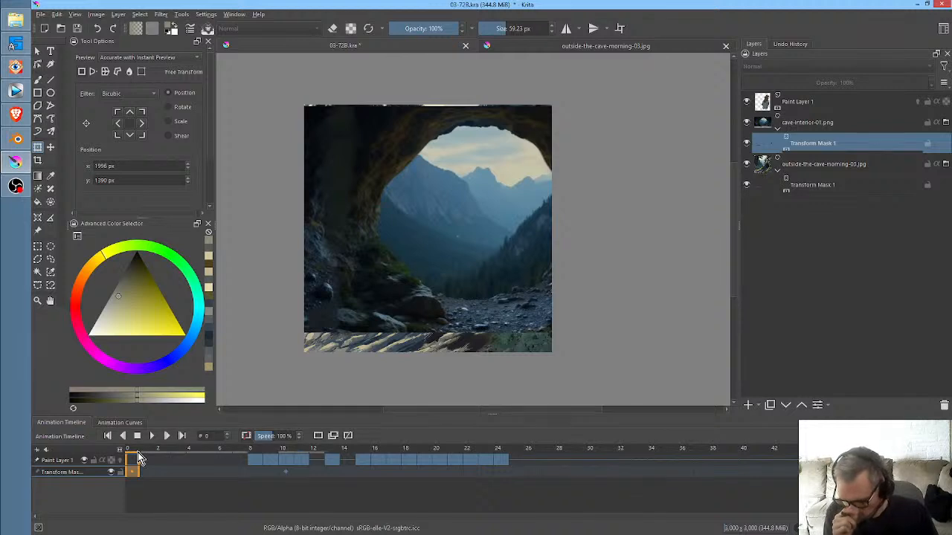
key("space")
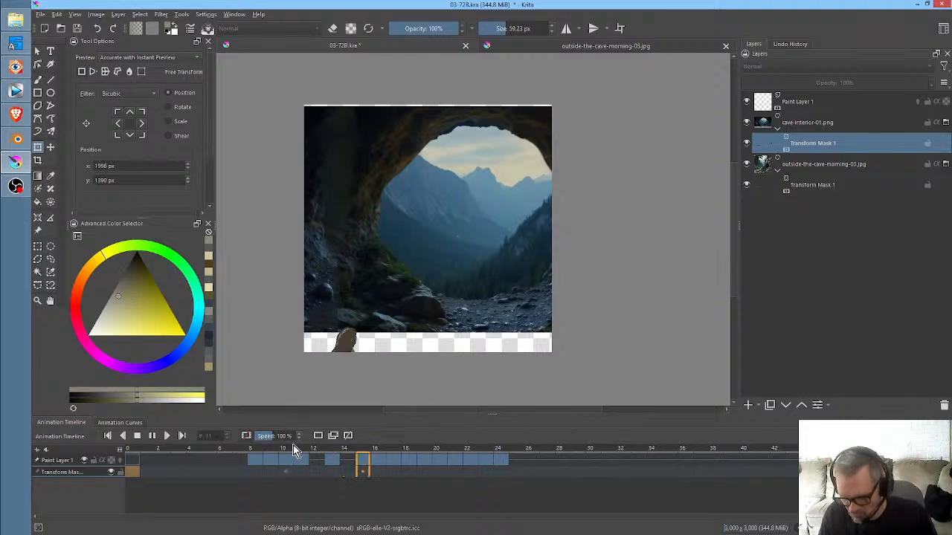
- Enlarge the cave interior at frame 10 until it covers the whole canvas, positioned at x 1352 px, y 1461 px
left_click(287, 477)
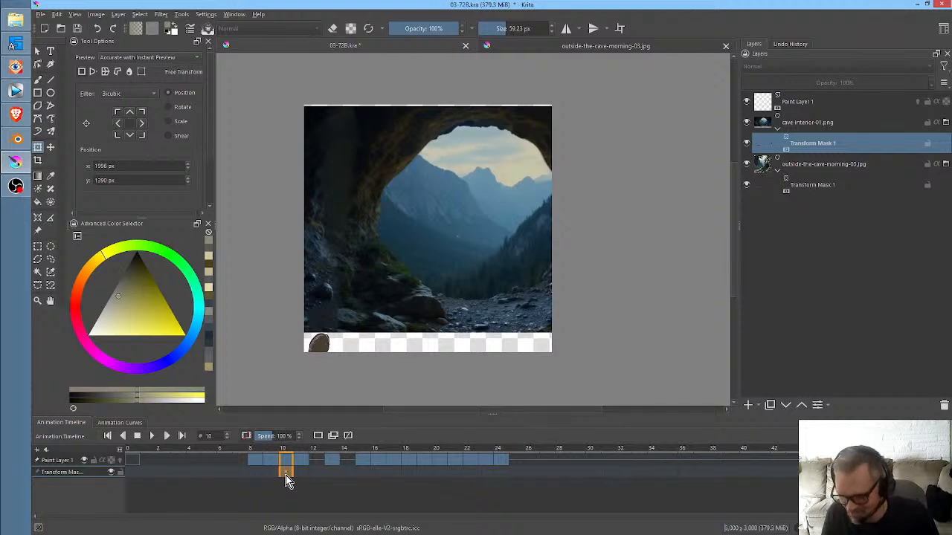
mouse_move(292, 449)
left_mouse_down()
mouse_move(303, 450)
mouse_move(279, 451)
mouse_move(314, 452)
mouse_move(286, 453)
left_mouse_up()
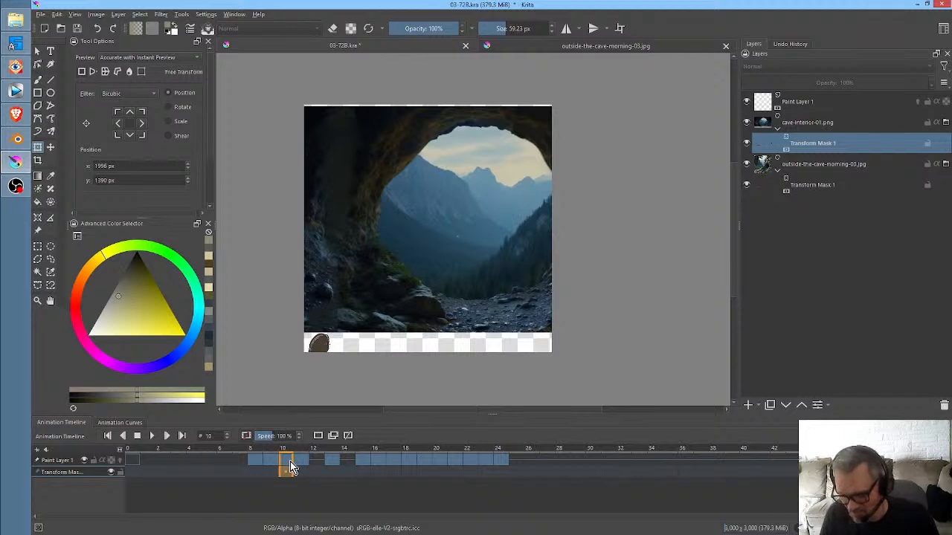
left_click(492, 247)
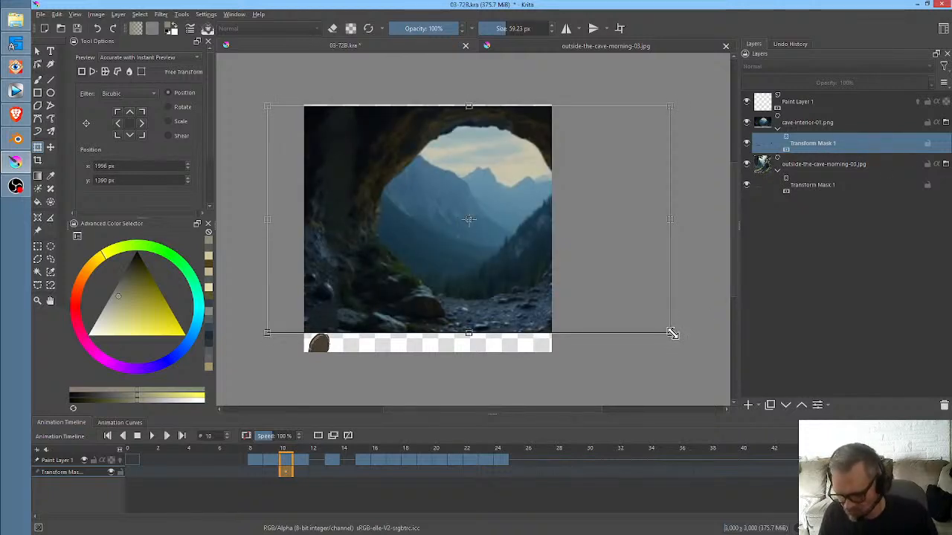
left_click_drag(672, 333, 801, 392)
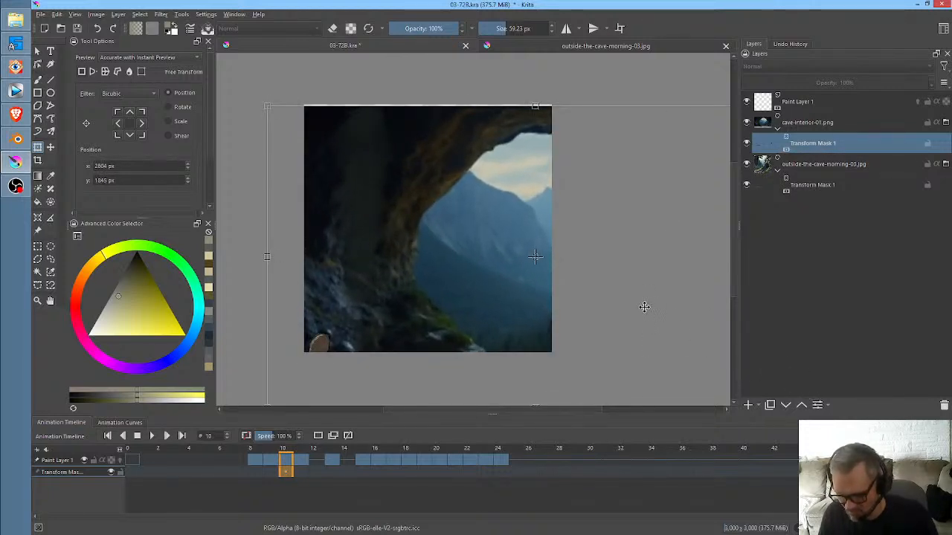
left_click_drag(644, 306, 524, 275)
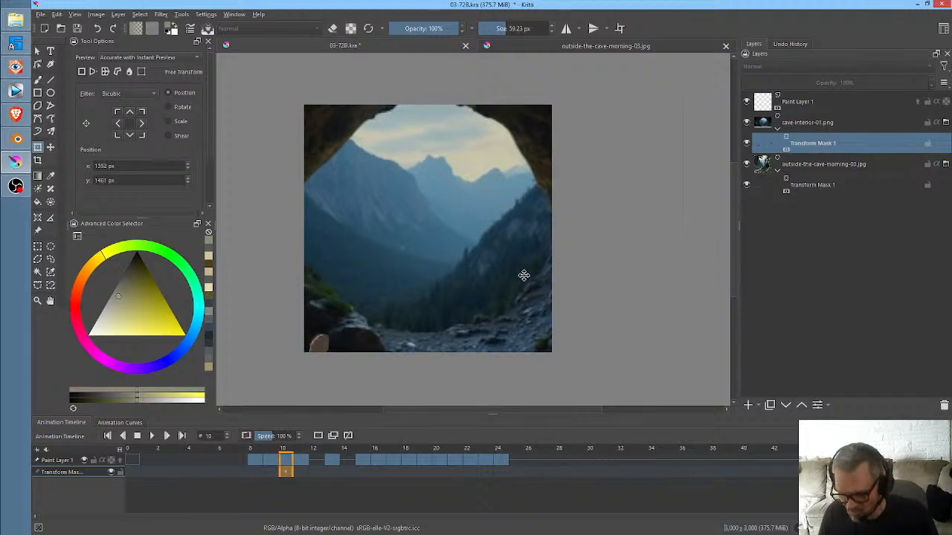
- Keyframe the cave interior's transform mask at frame 9 with the image moved off the canvas to x -6363 px, y 1280 px
left_click(299, 474)
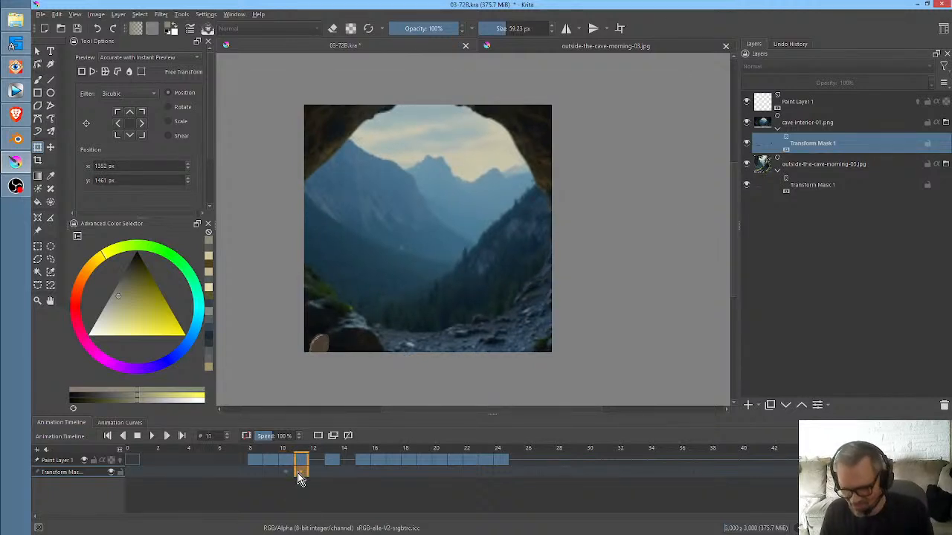
left_click(285, 476)
left_click(273, 480)
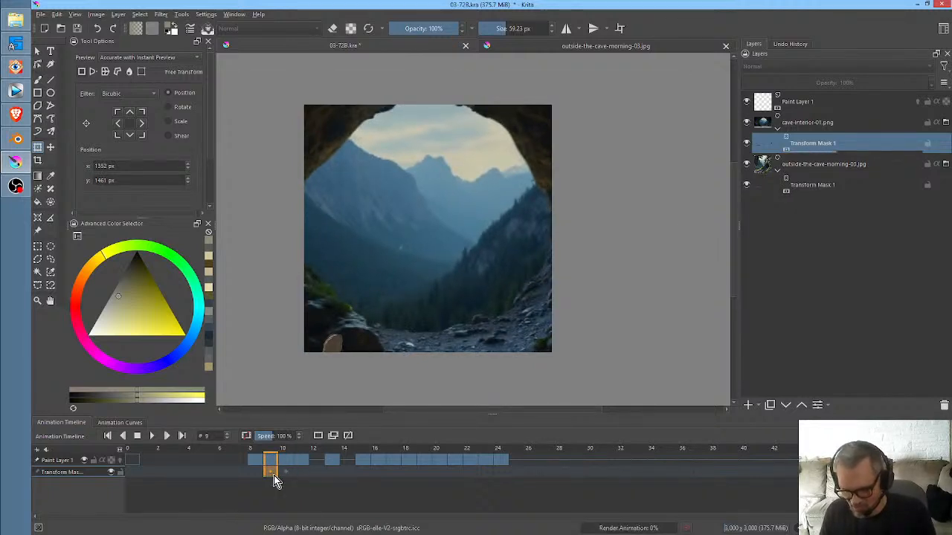
left_click(480, 234)
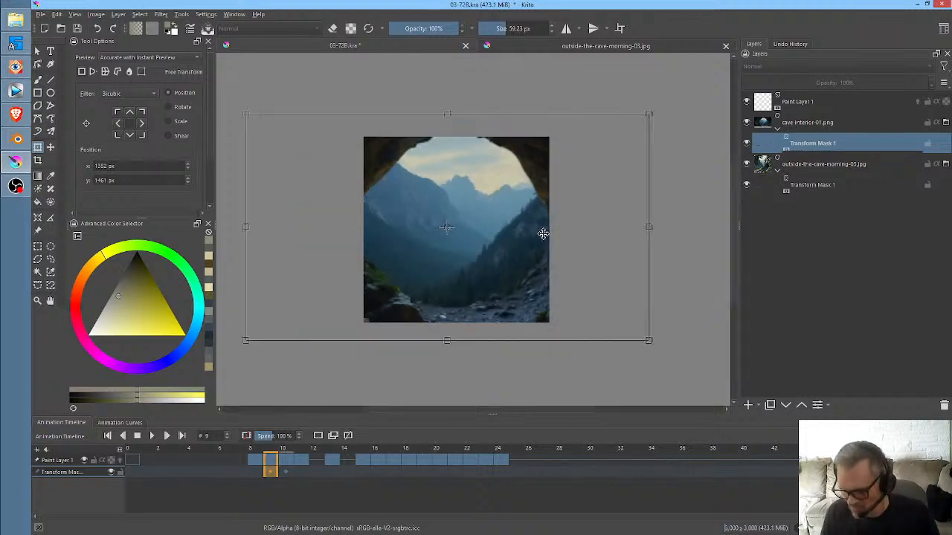
scroll(543, 233, "down", 3)
left_click_drag(533, 235, 362, 230)
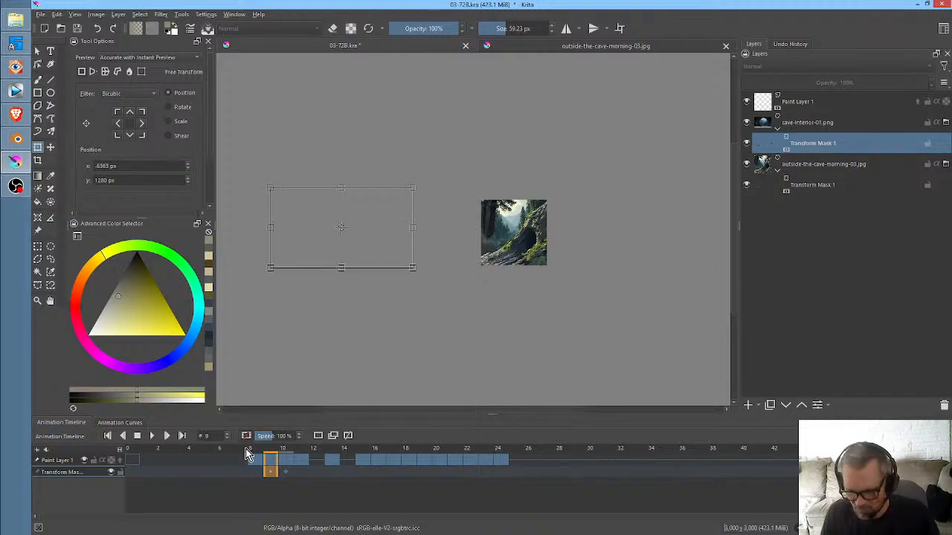
- Save the document and play the animation from frame 0 to check the switch between both backgrounds
left_click(133, 460)
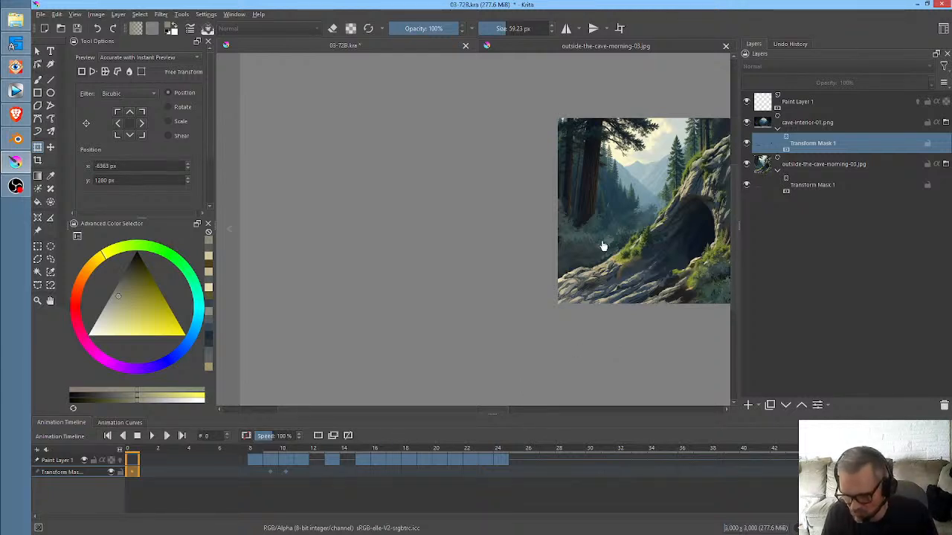
left_click_drag(582, 230, 376, 239)
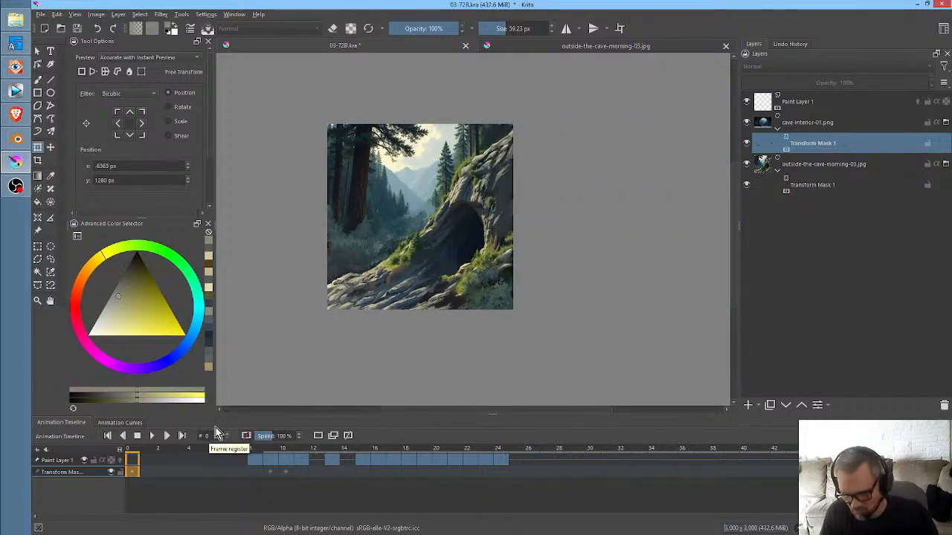
key("ctrl+s")
key("space")
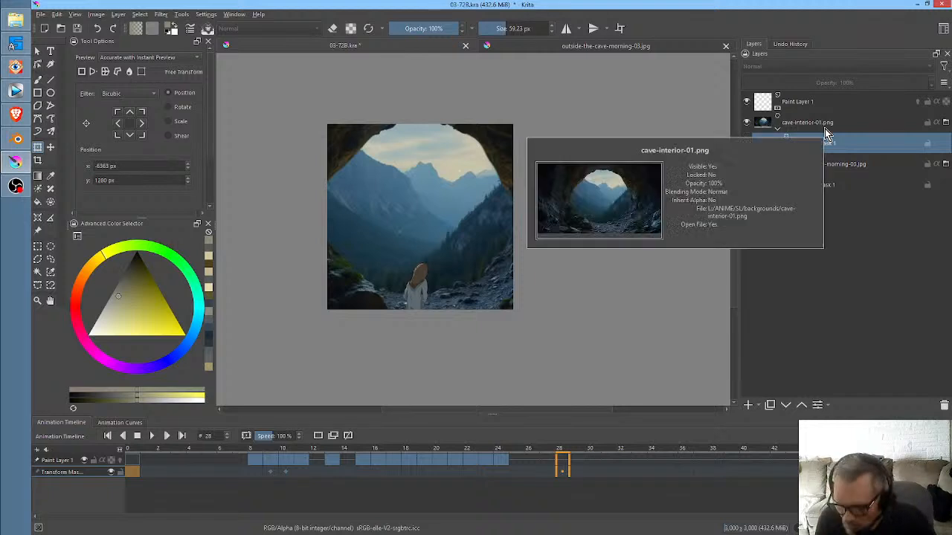
- Delete the cave-interior-01.png layer together with its transform mask
left_click(573, 46)
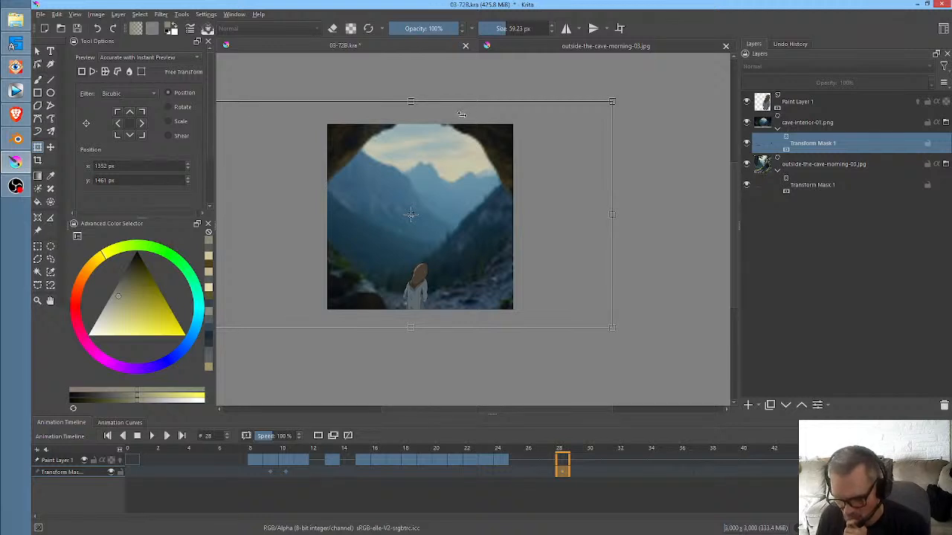
left_click(833, 128)
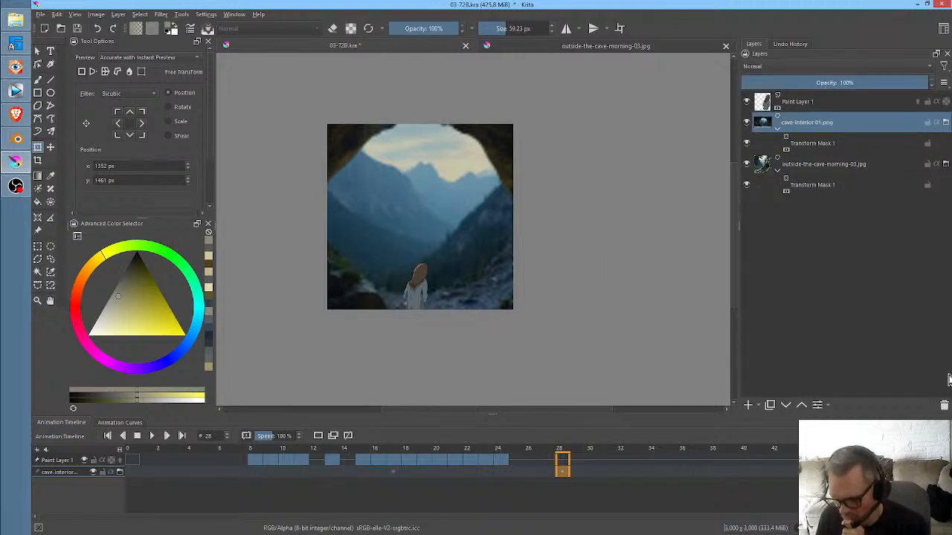
left_click(944, 406)
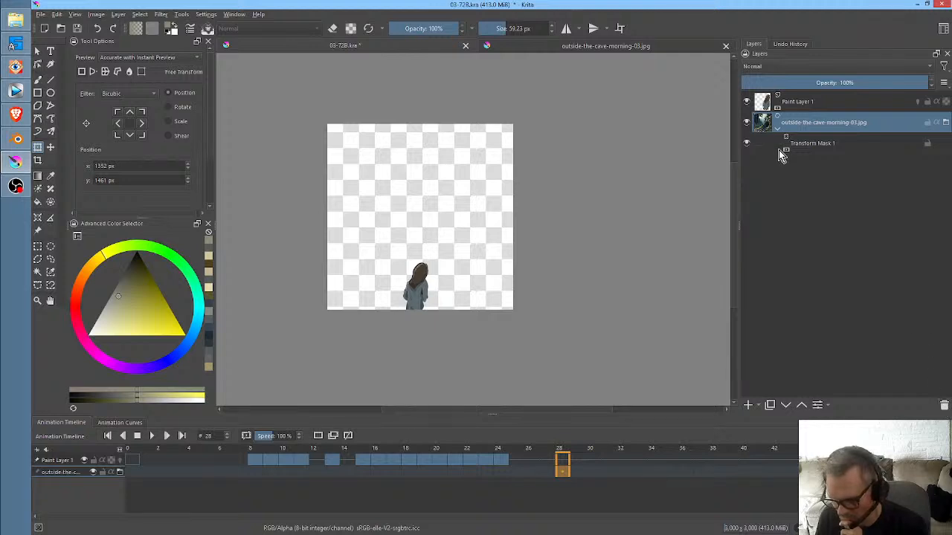
- Delete the transform mask of the outside-the-cave-morning-03.jpg layer and scrub the timeline to frame 21
left_click(802, 147)
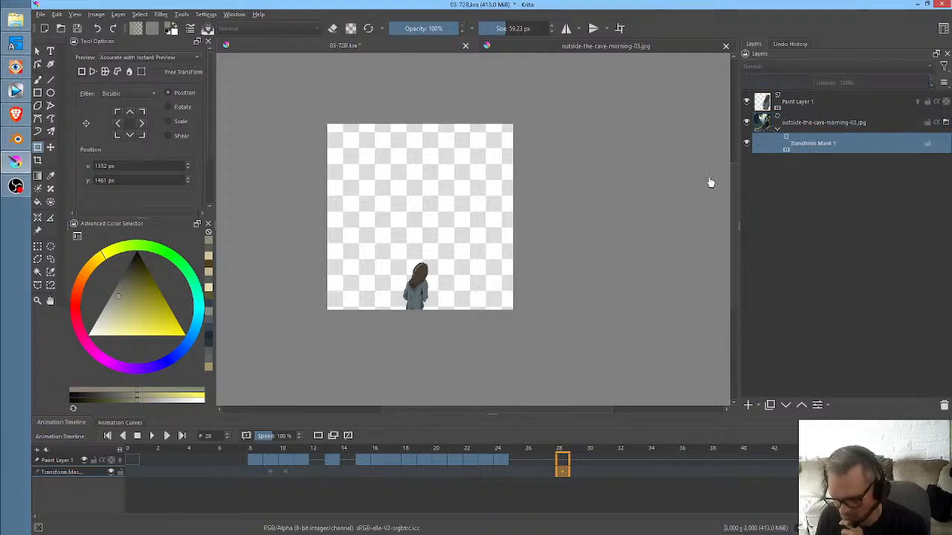
left_click_drag(240, 457, 179, 465)
left_click(286, 475)
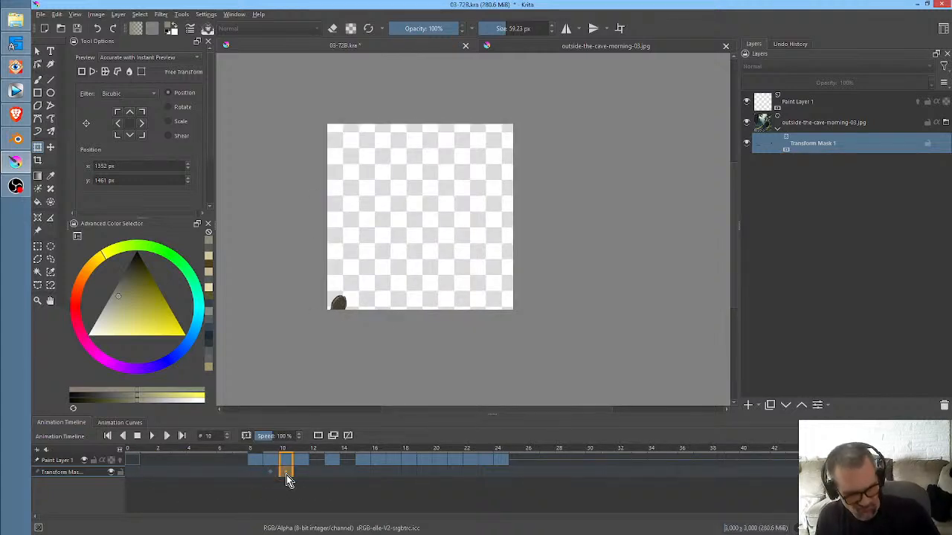
left_click(297, 474)
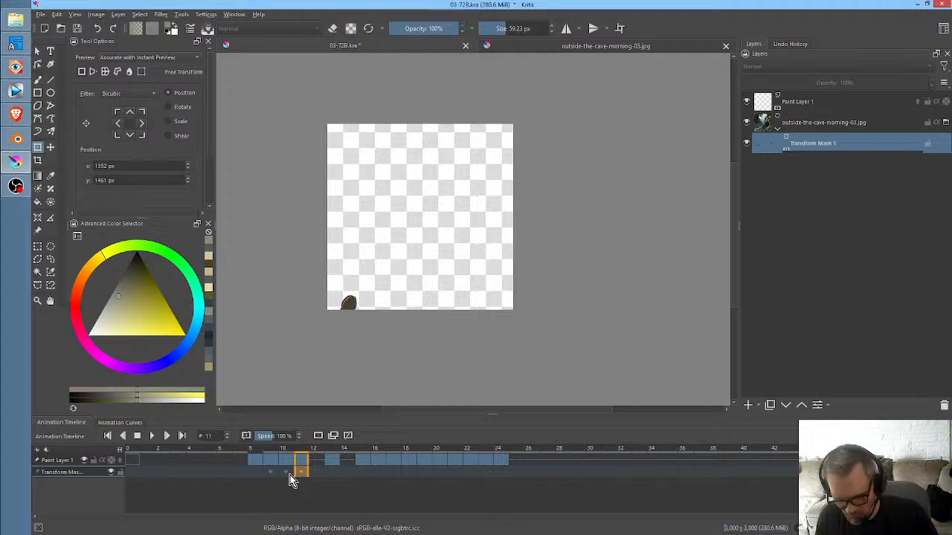
left_click(944, 406)
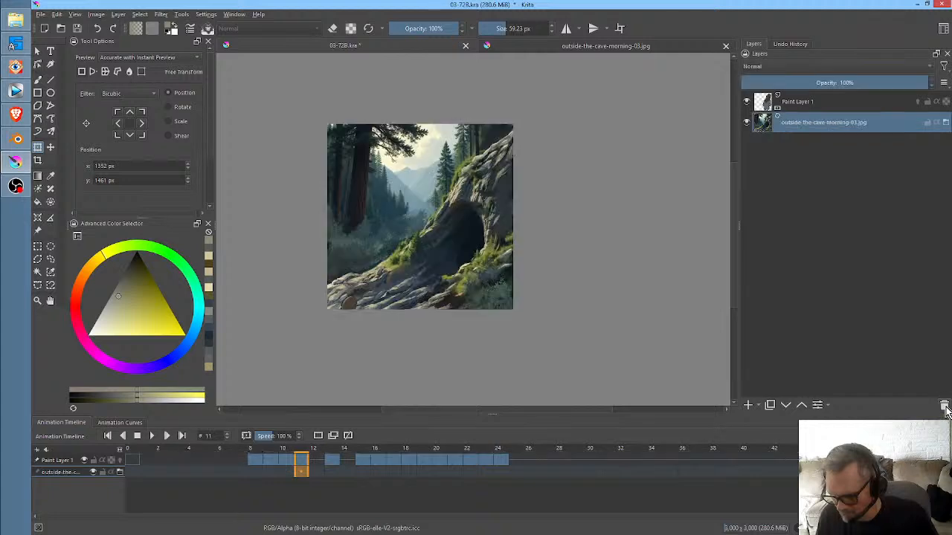
left_click_drag(273, 448, 454, 455)
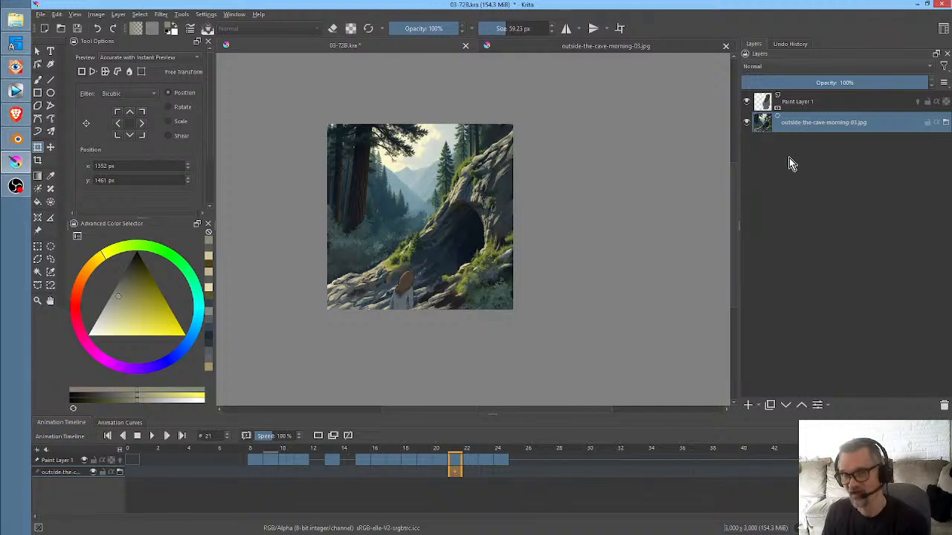
- Look at the outside-the-cave-morning-03.jpg document, return to 03-72B.kra and save it
mouse_move(804, 127)
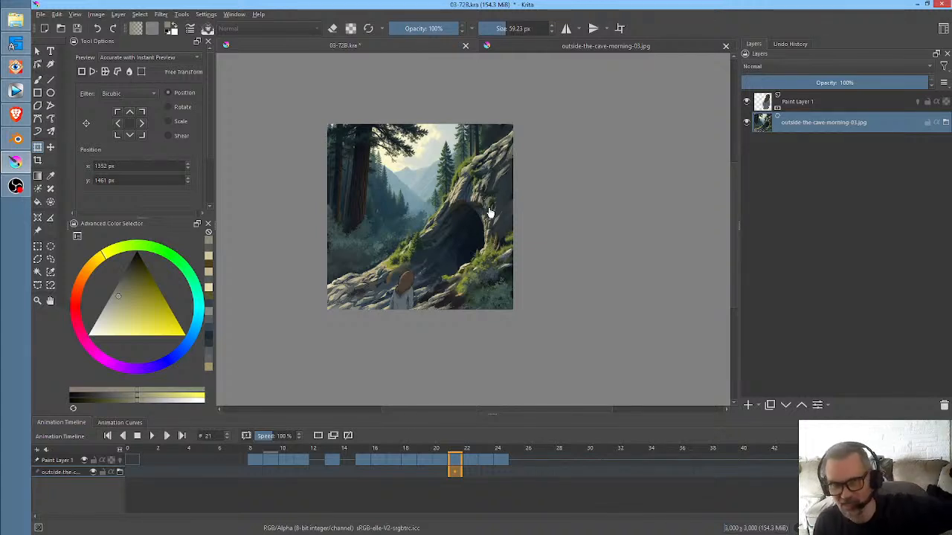
left_click(535, 53)
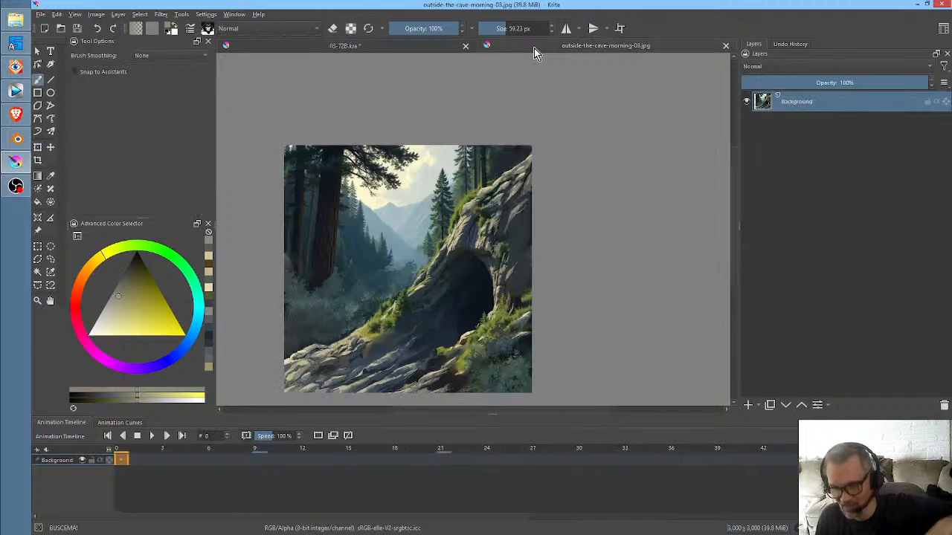
left_click(421, 45)
key("ctrl+t")
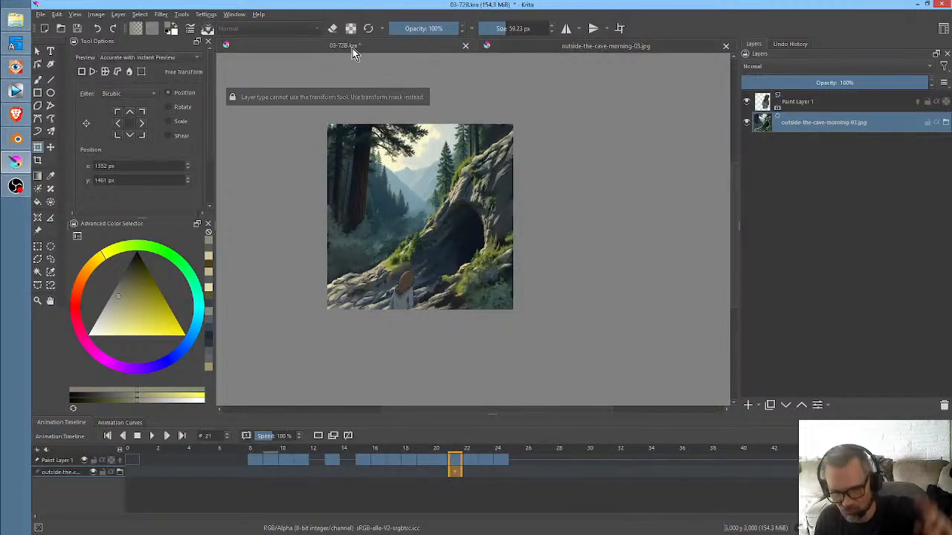
left_click(77, 28)
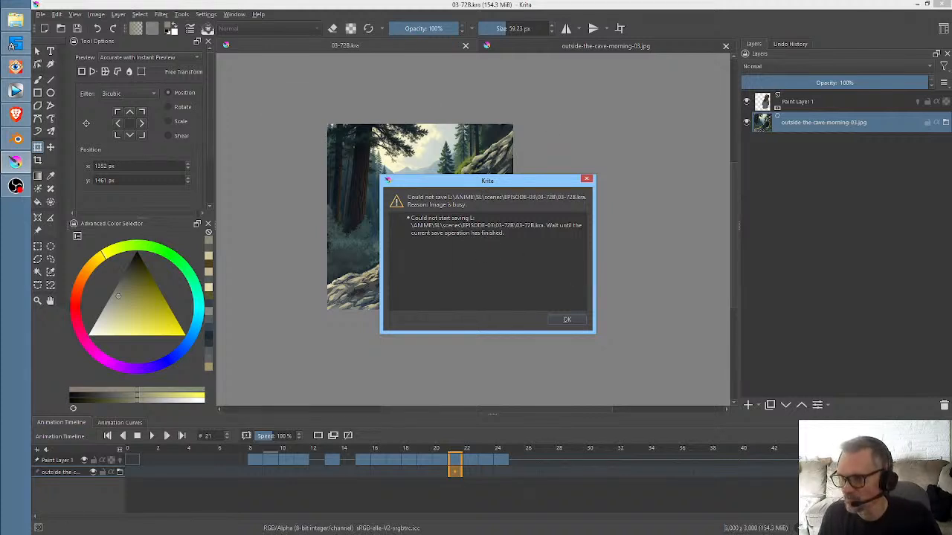
key("Return")
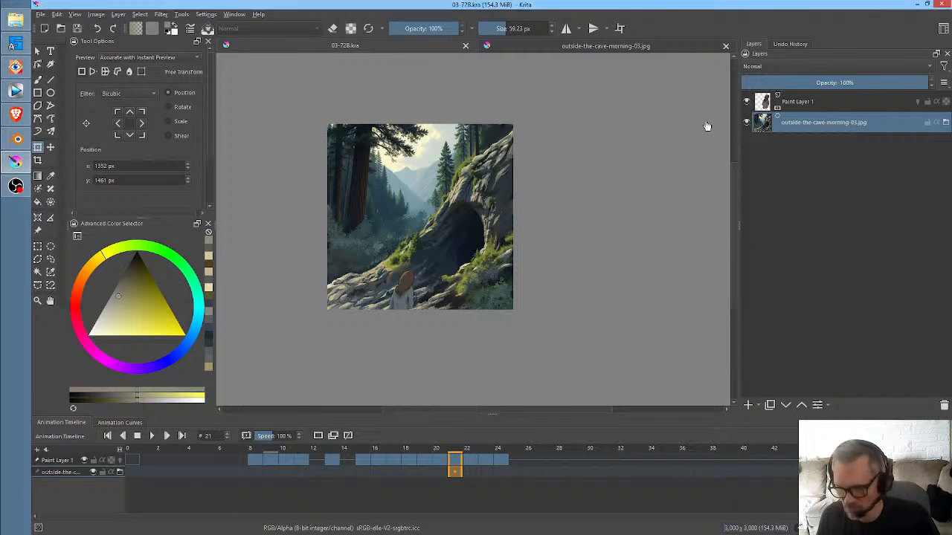
- Scrub the timeline back to frame 0 and group Paint Layer 1 with the outside-the-cave-morning-03.jpg layer
left_click_drag(487, 451, 113, 461)
left_click_drag(113, 461, 146, 463)
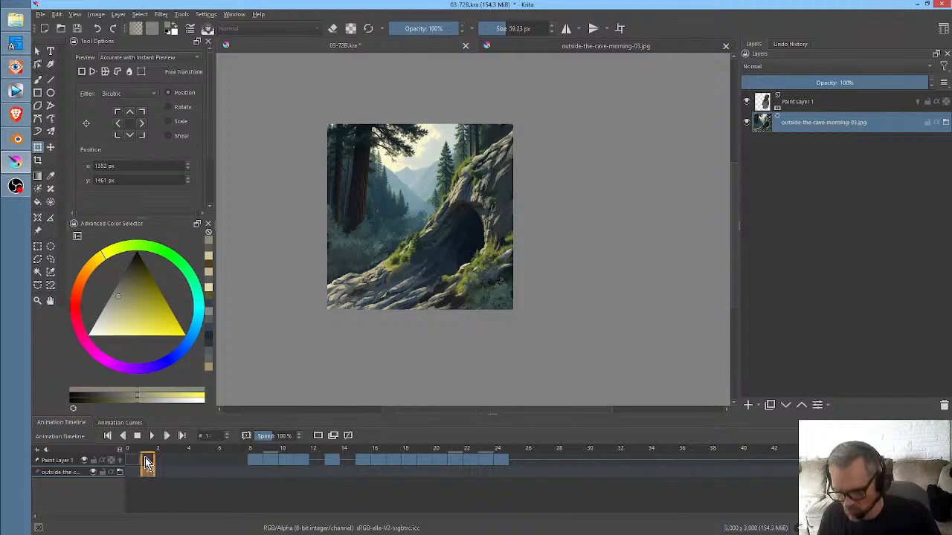
left_click(831, 106)
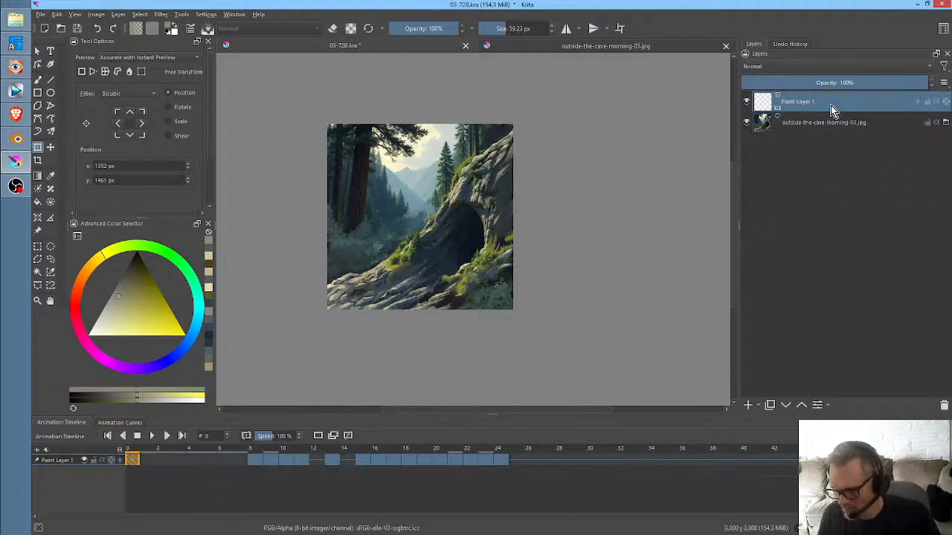
left_click(821, 122, "ctrl")
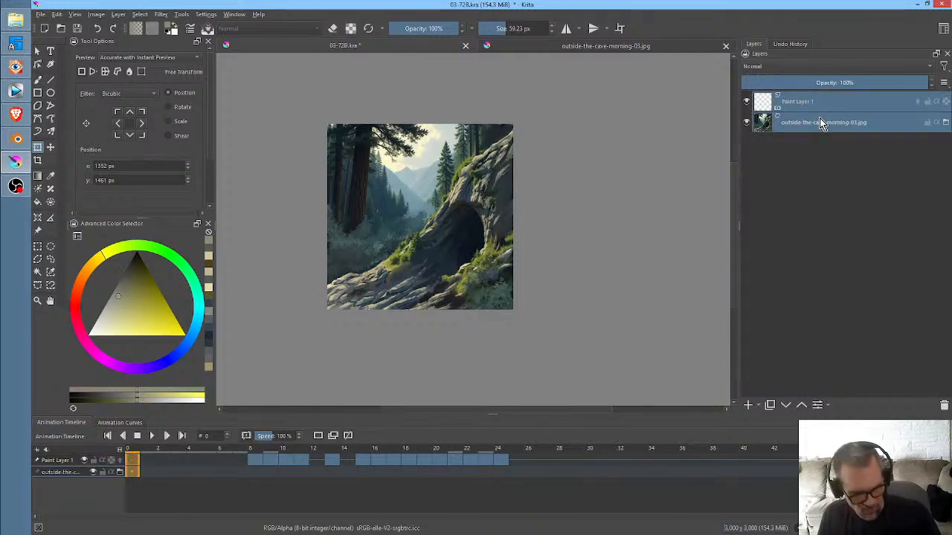
key("ctrl+g")
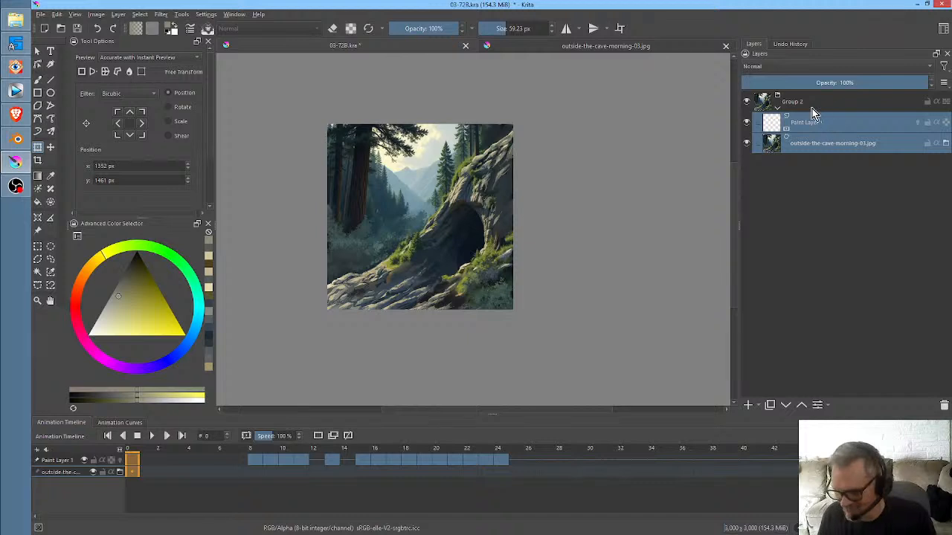
- Add a transform mask to the new group and switch its free transform to the scale values
left_click(809, 104)
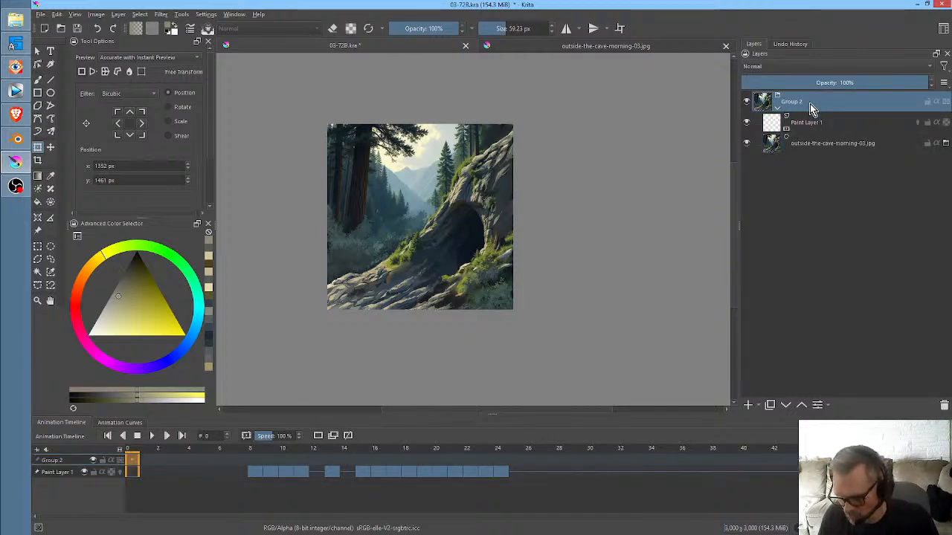
right_click(810, 103)
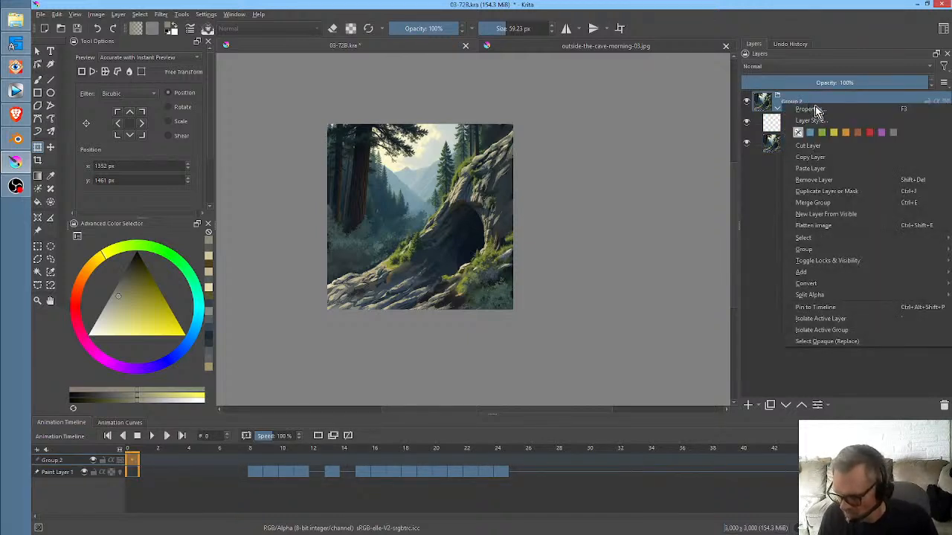
mouse_move(844, 274)
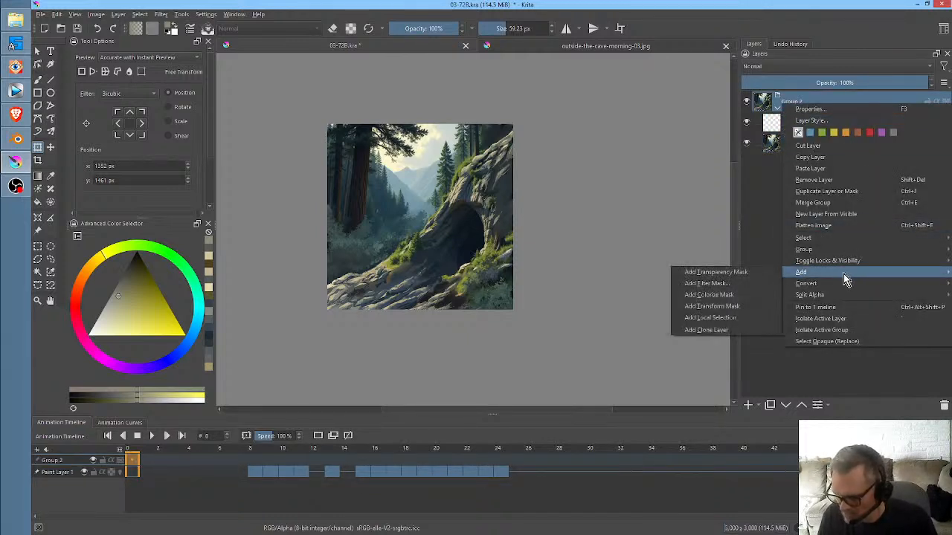
left_click(739, 306)
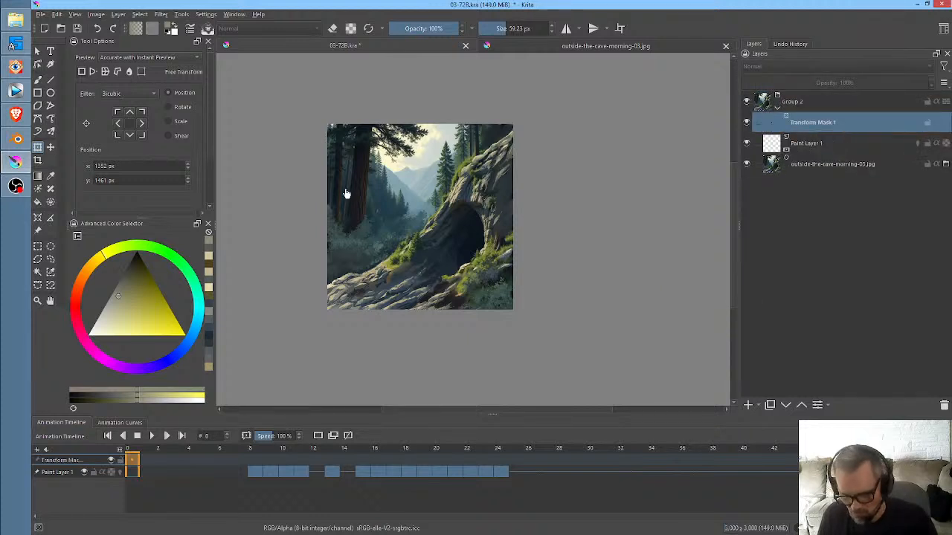
left_click(423, 221)
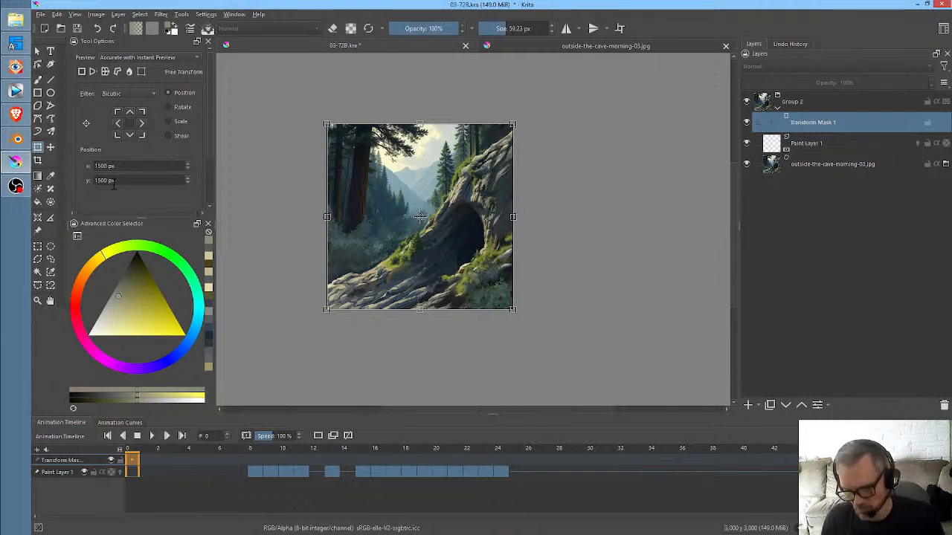
left_click(168, 122)
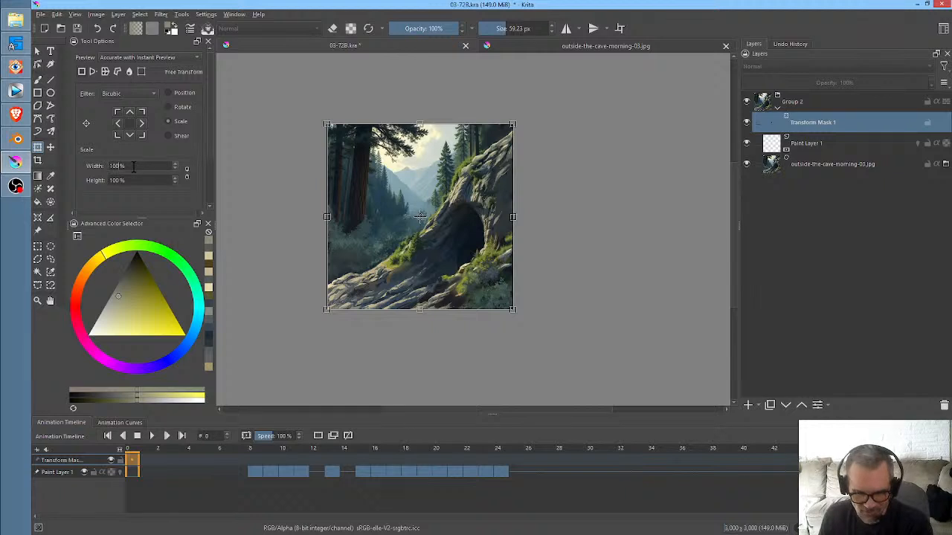
left_click_drag(133, 166, 87, 170)
type("48")
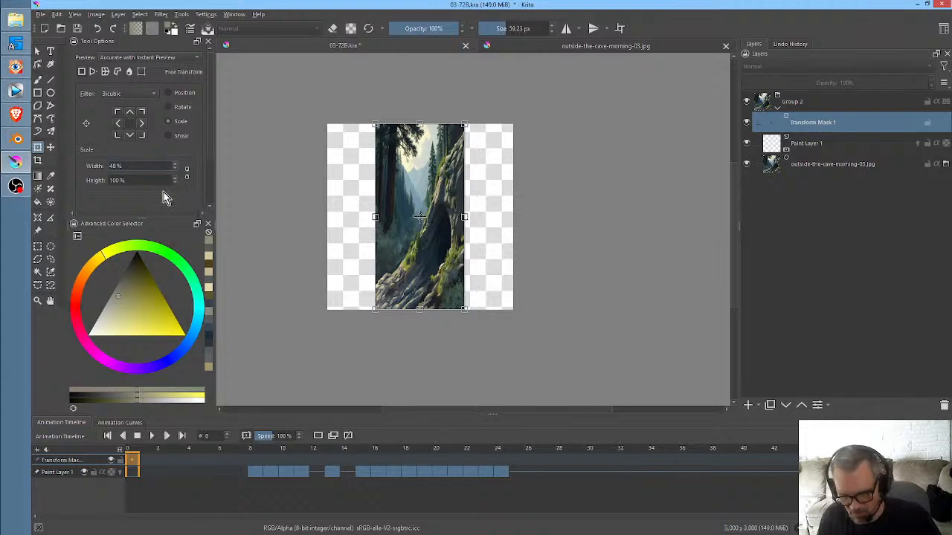
type("2")
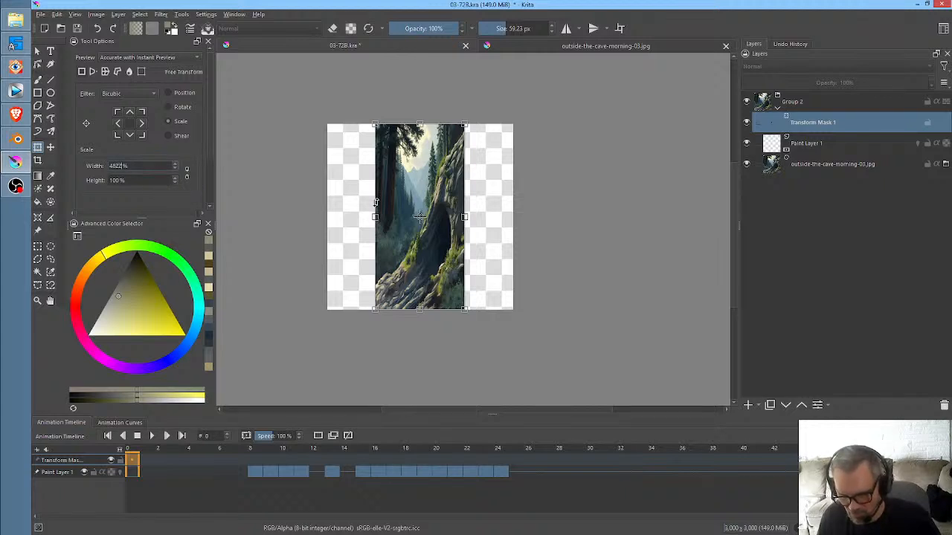
key("Return")
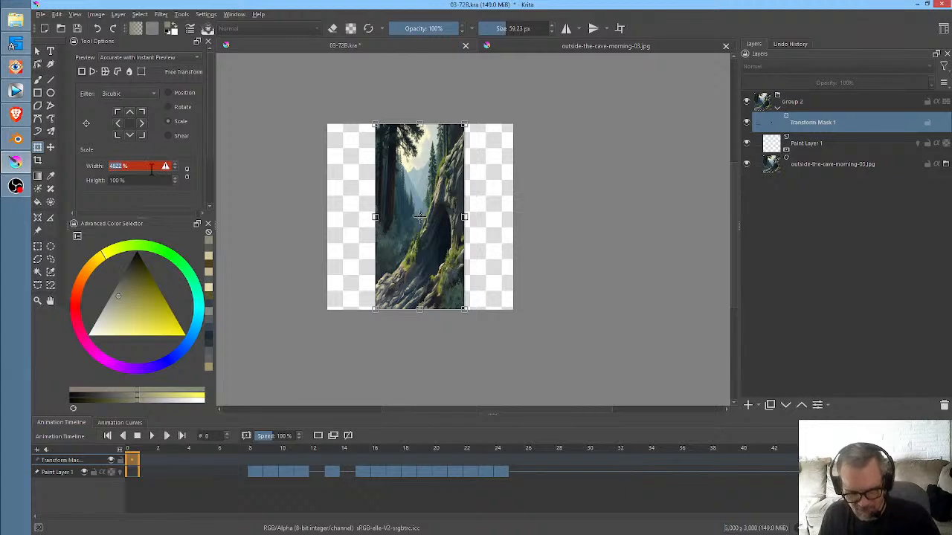
type("100")
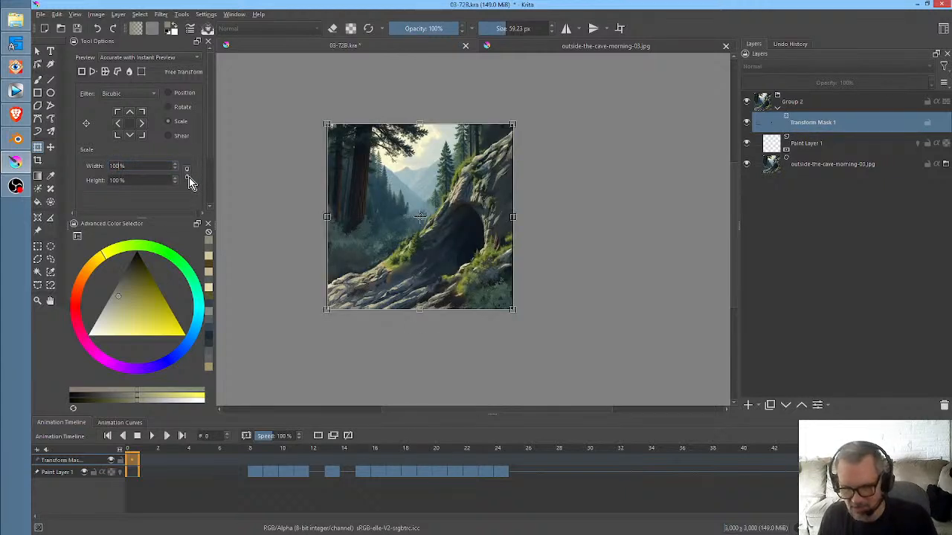
- Link the mask's width and height, scale it to 50 %, and scrub the first frames to check the smaller image
left_click(188, 177)
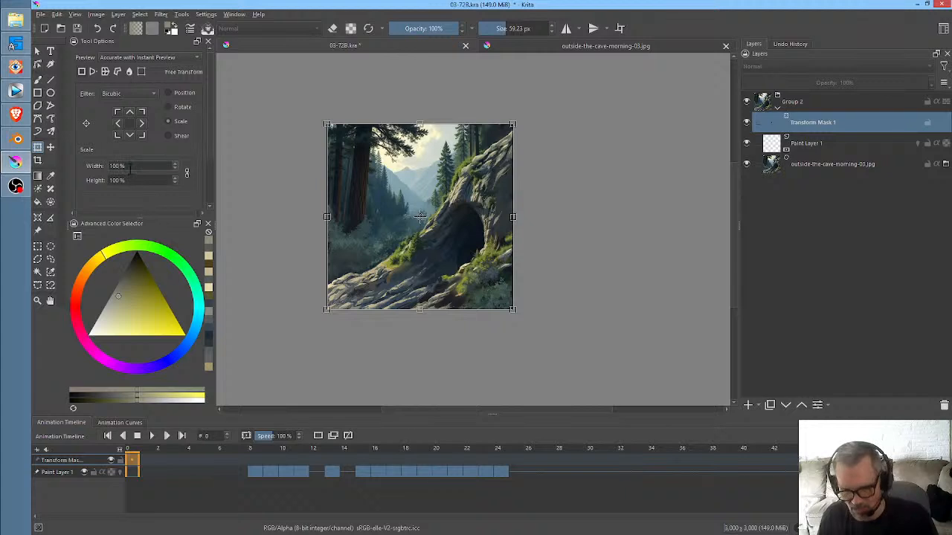
left_click_drag(123, 167, 87, 169)
type("50")
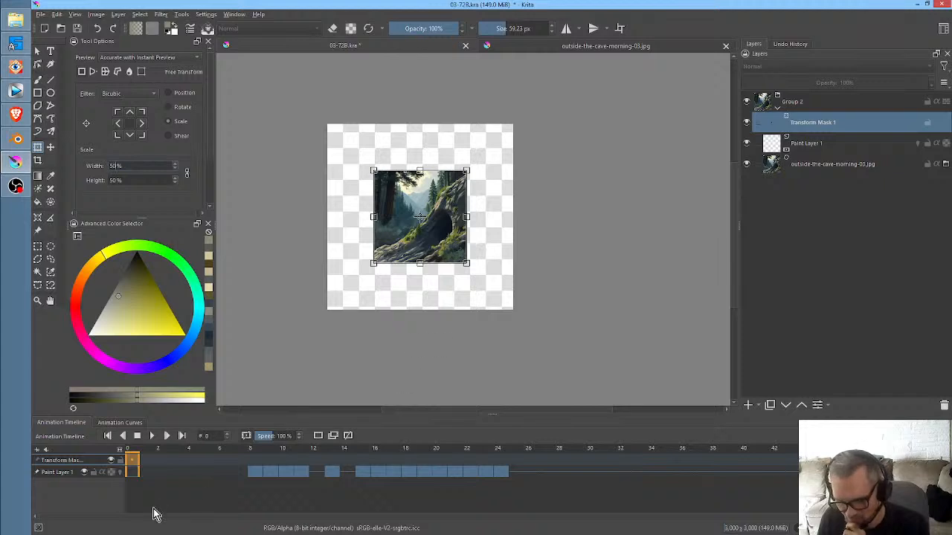
left_click(243, 457)
mouse_move(261, 455)
left_mouse_down()
mouse_move(535, 455)
mouse_move(123, 446)
left_mouse_up()
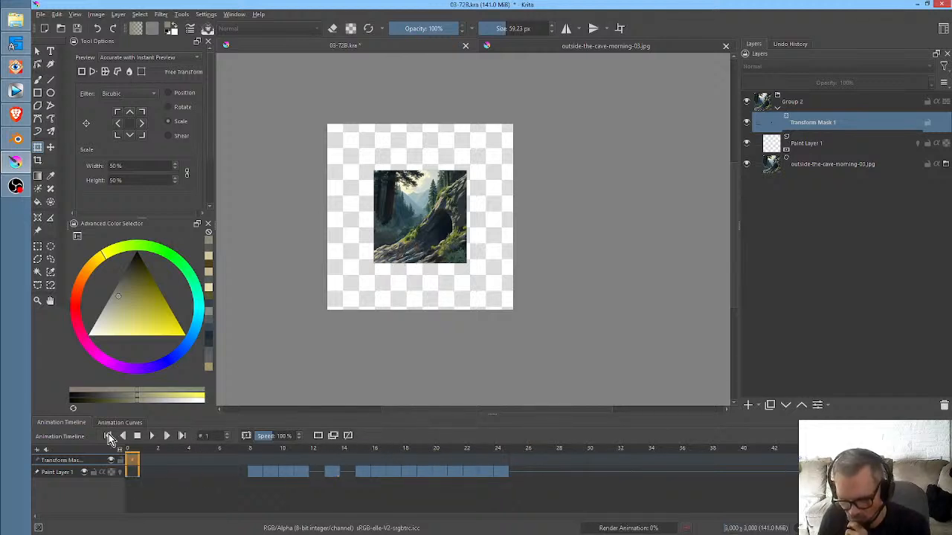
- Try to resize the canvas to 1500 × 1500 px around its centre
left_click(807, 107)
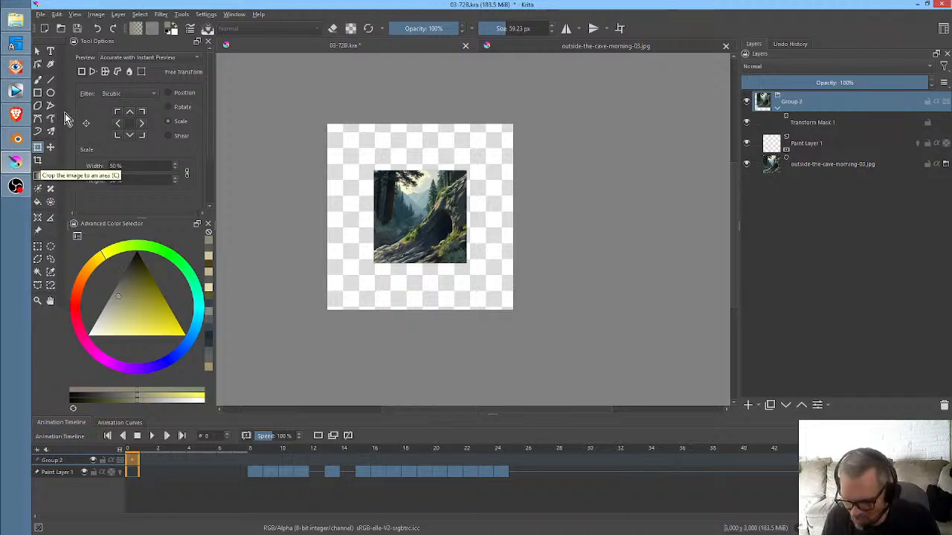
left_click(98, 16)
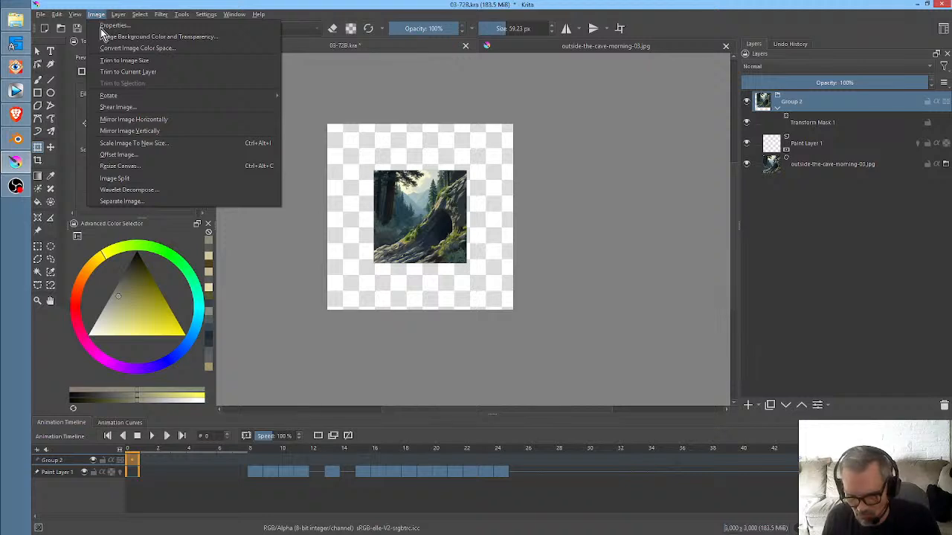
left_click(148, 167)
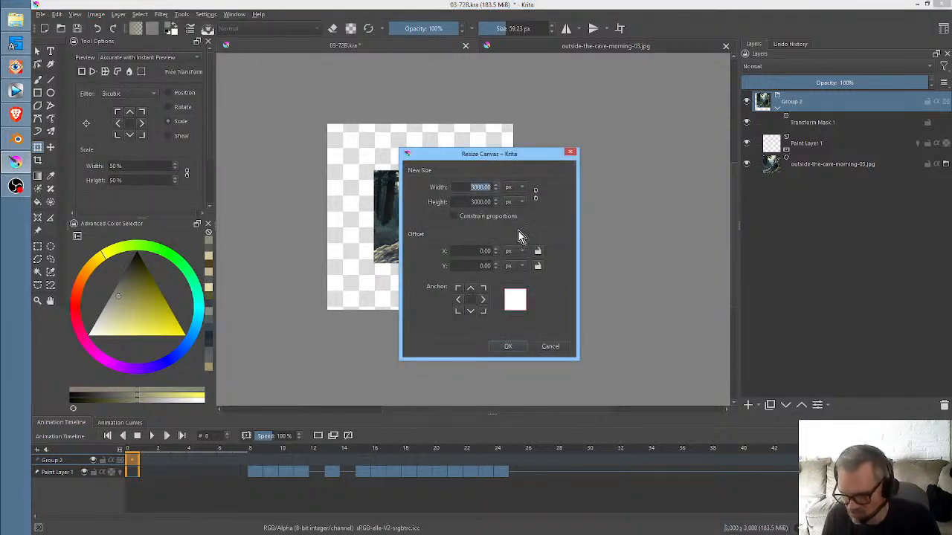
type("1")
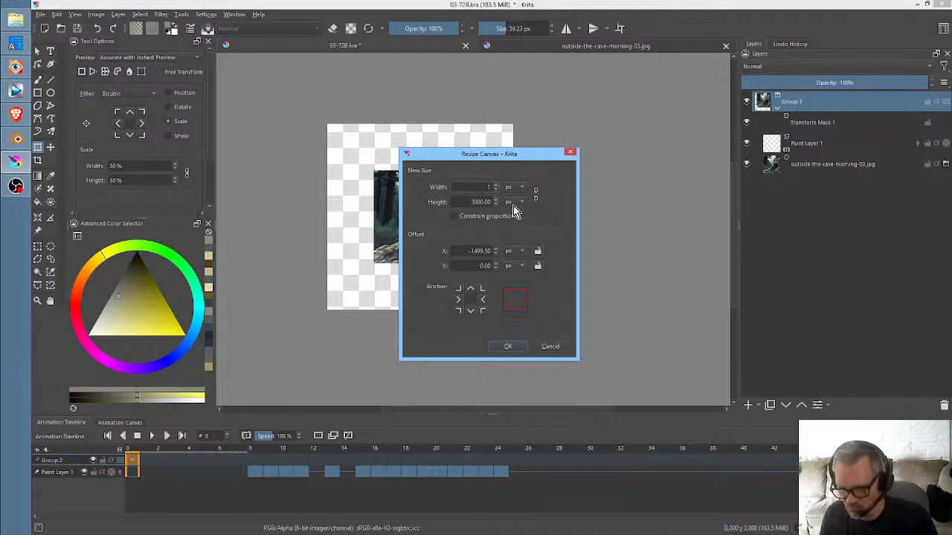
type("5")
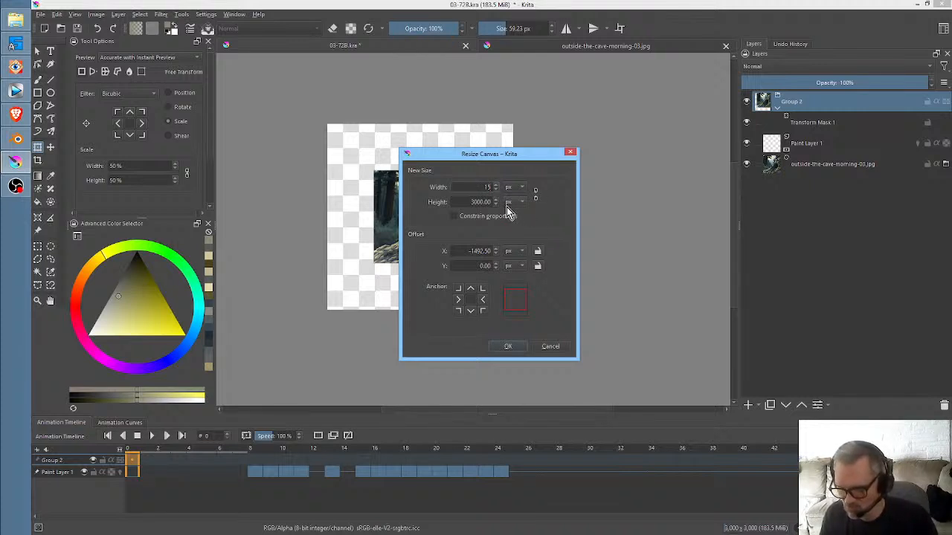
type("00")
key("Tab")
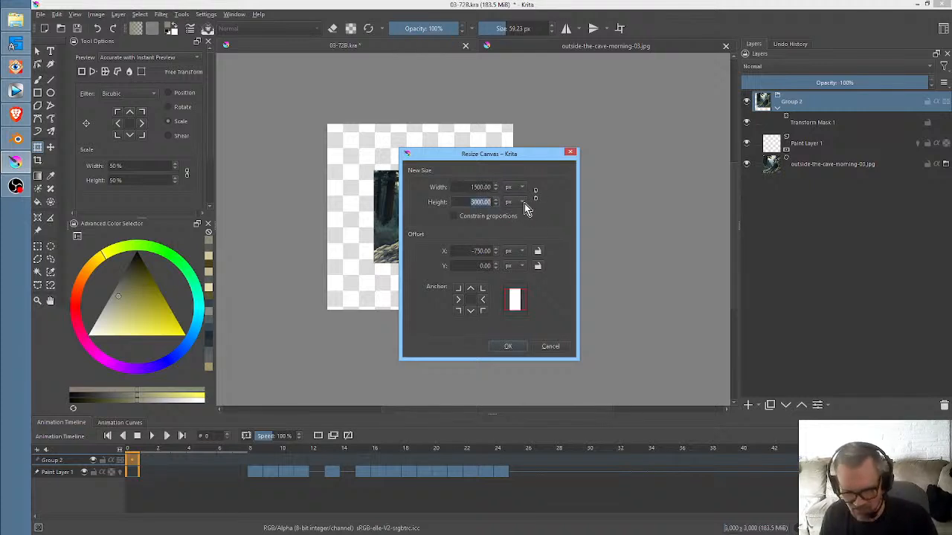
type("1500")
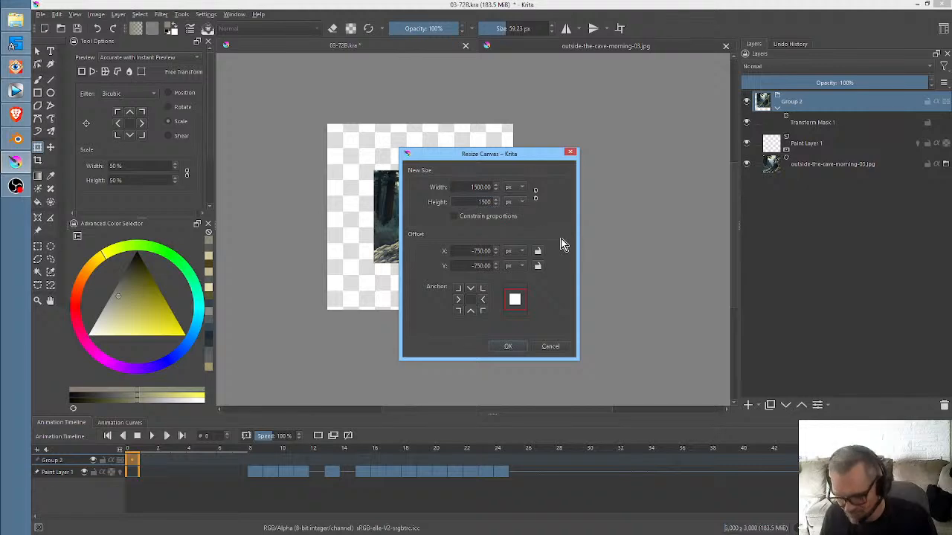
left_click(509, 346)
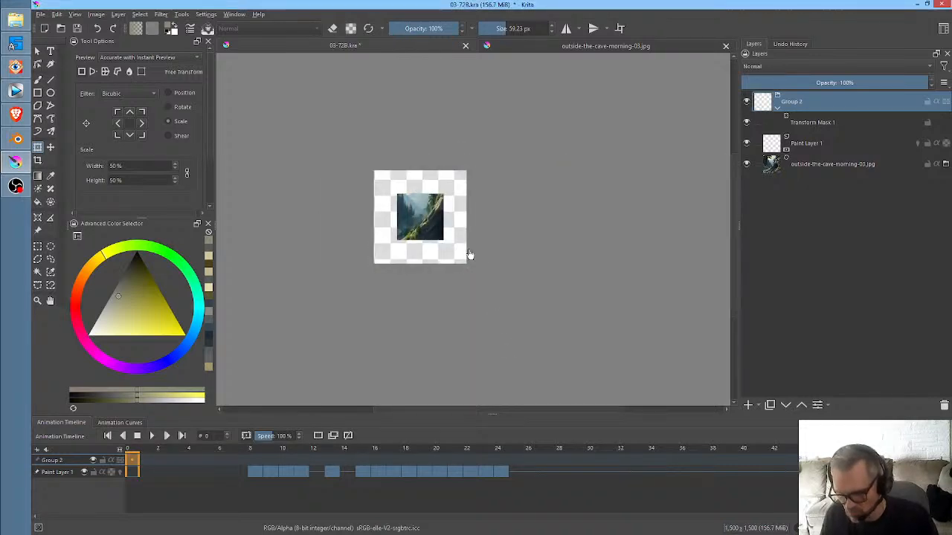
- Inspect the resized canvas closely and undo the canvas resize
scroll(438, 243, "up", 4)
scroll(438, 243, "up", 2)
scroll(440, 240, "down", 3)
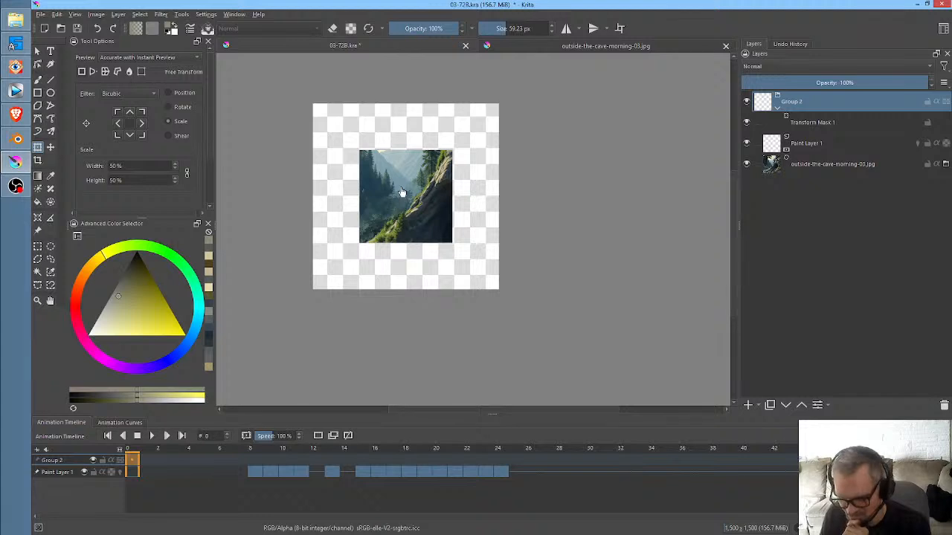
scroll(404, 197, "down", 1)
scroll(406, 200, "up", 1)
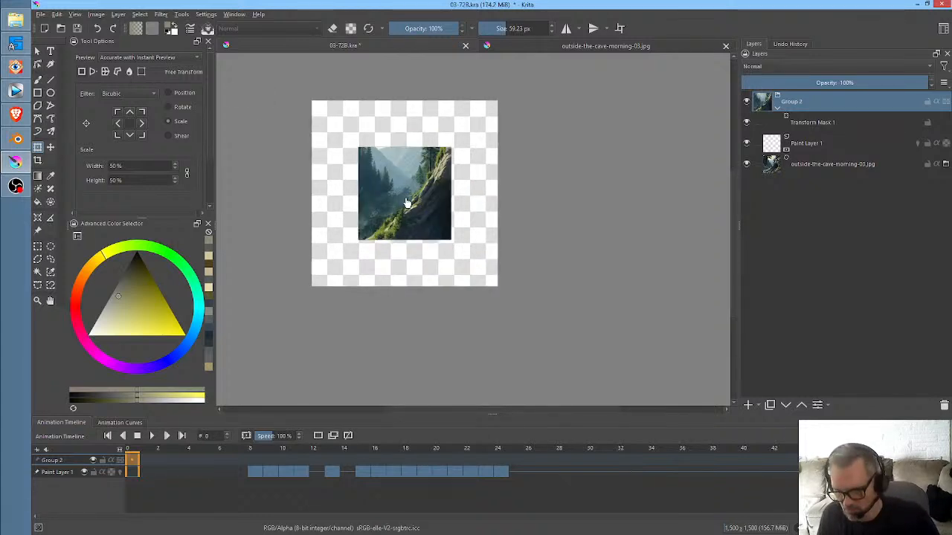
key("ctrl+z")
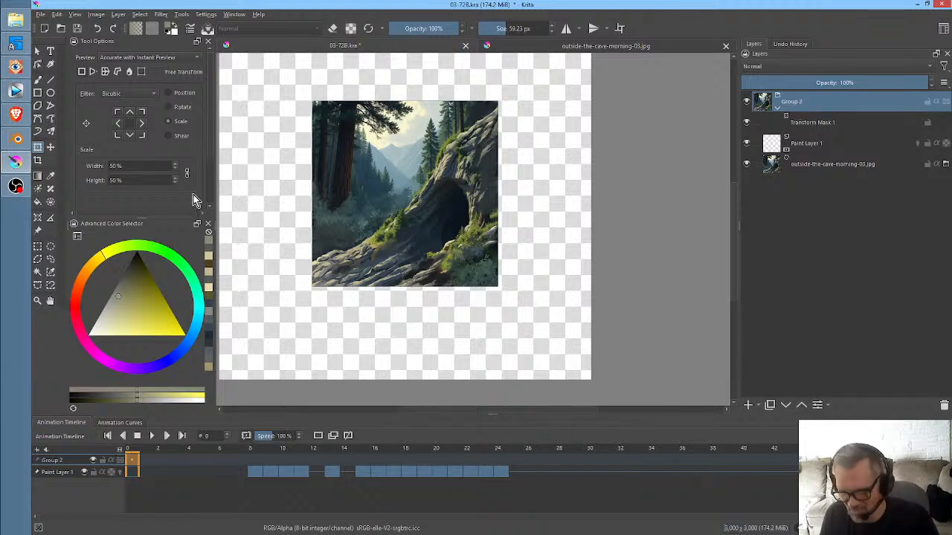
- Try to crop the image to about 1504 × 1012 px around the cave, and undo the crop
left_click(39, 160)
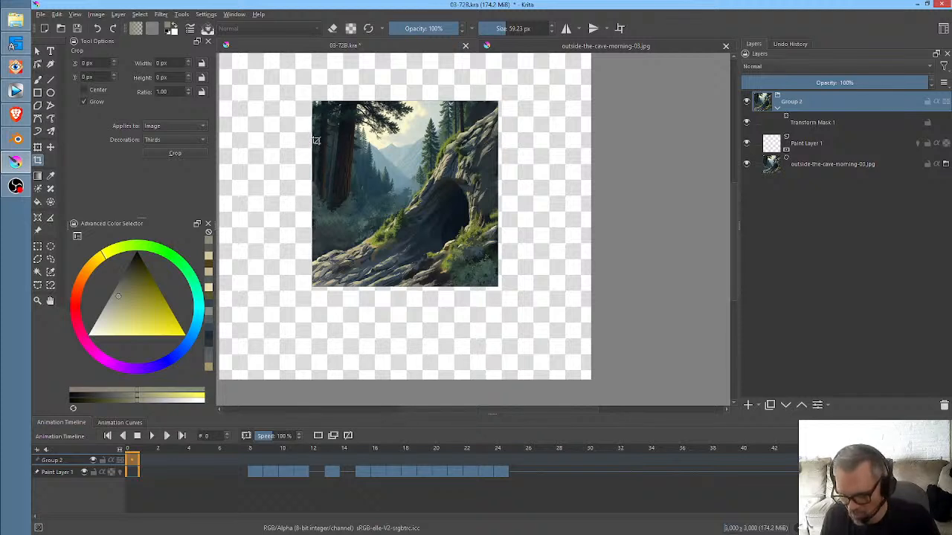
mouse_move(311, 128)
left_mouse_down()
mouse_move(526, 206)
mouse_move(523, 246)
mouse_move(496, 285)
left_mouse_up()
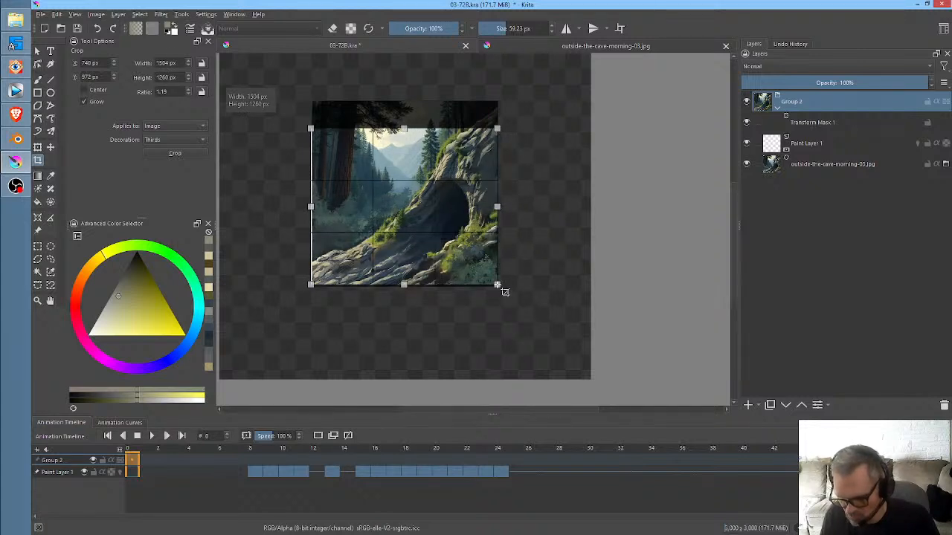
left_click_drag(404, 128, 404, 164)
key("Return")
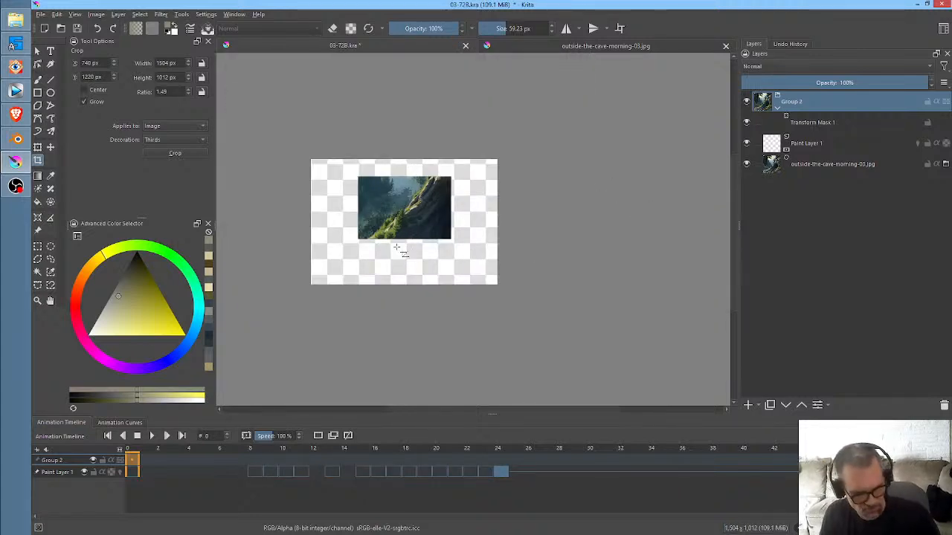
key("ctrl+z")
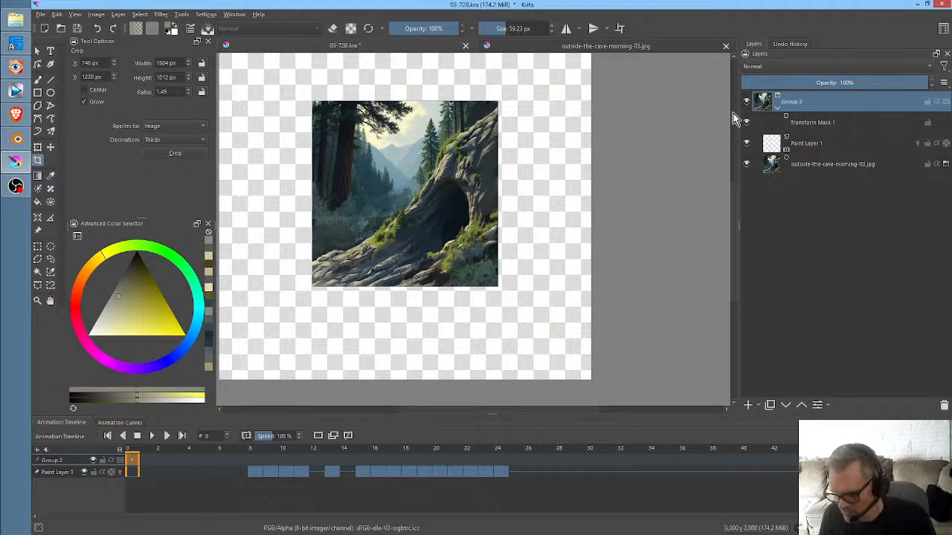
- Merge Group 2 with its transform mask into a single animated layer
right_click(835, 107)
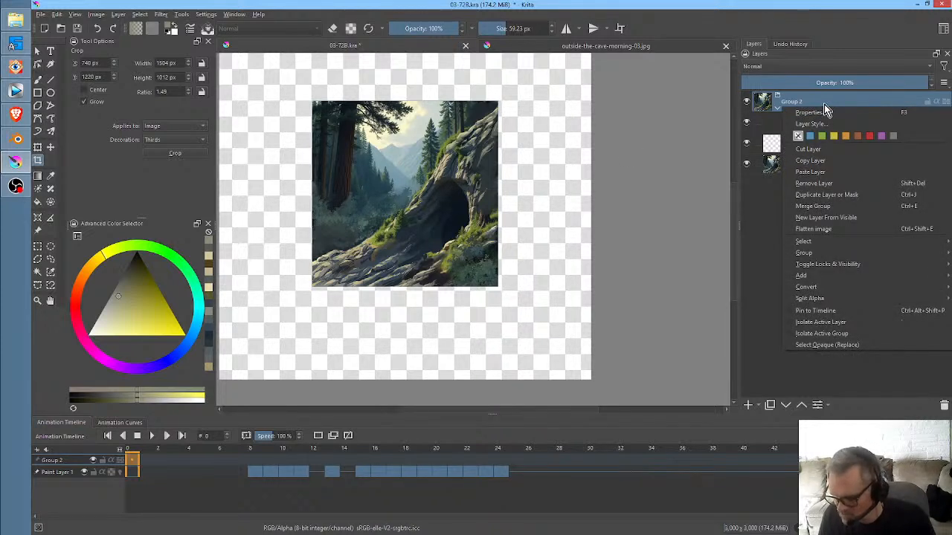
left_click(760, 356)
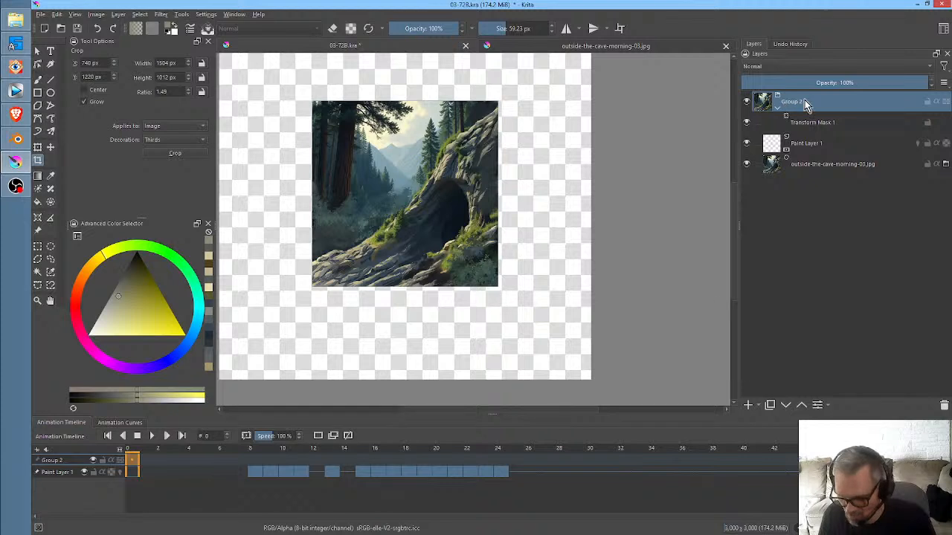
right_click(790, 100)
mouse_move(835, 235)
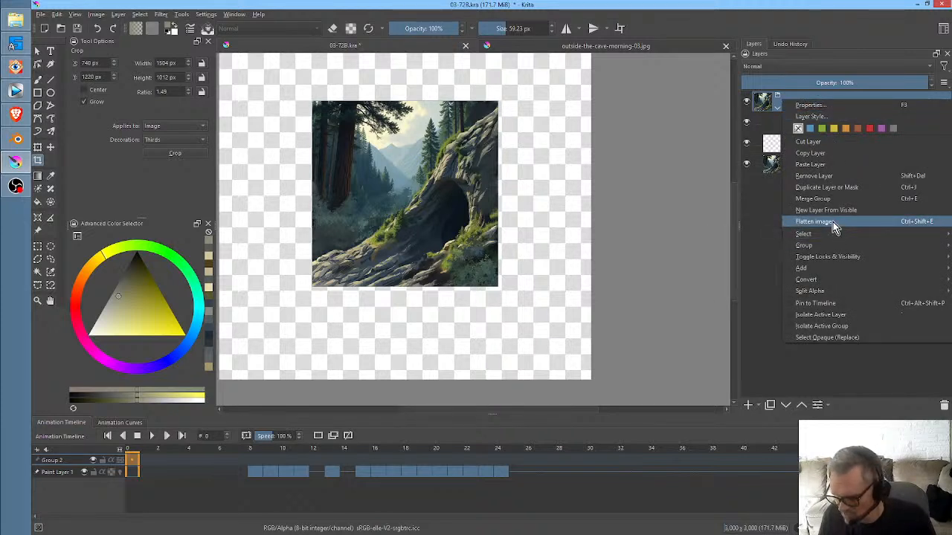
left_click(826, 199)
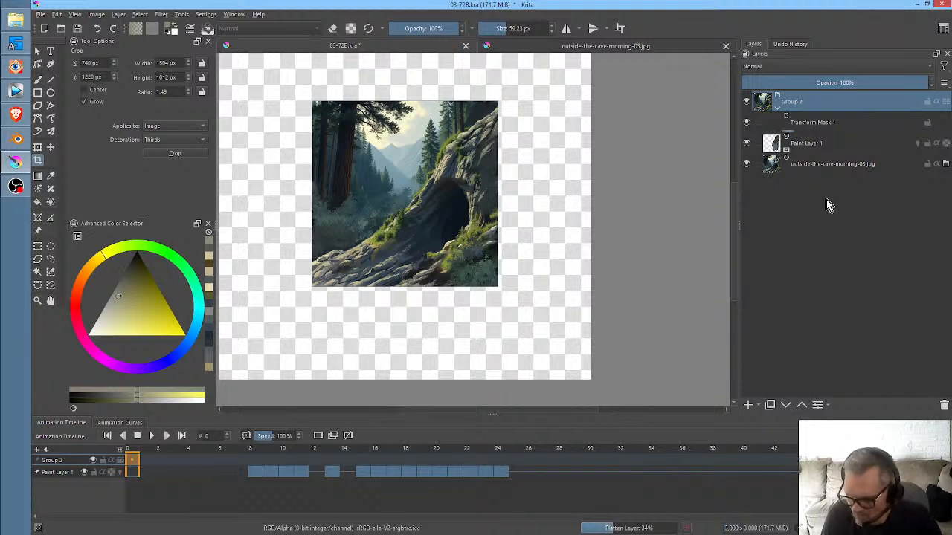
mouse_move(855, 165)
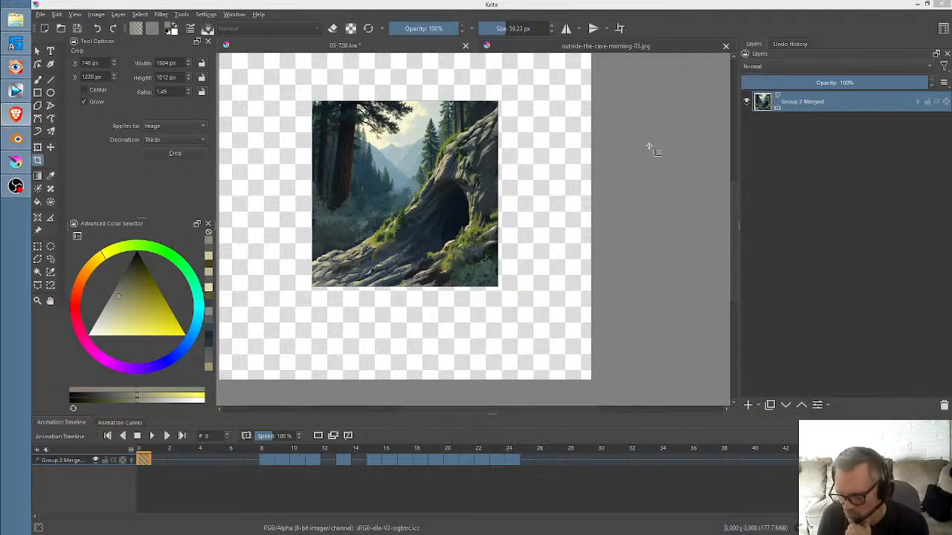
left_click(817, 105)
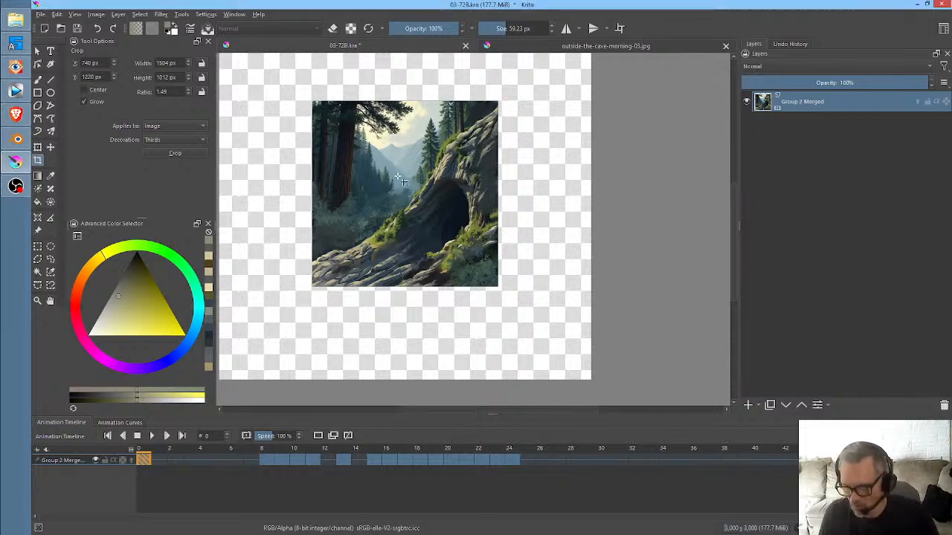
- Retouch the shaded rock below the cave in outside-the-cave-morning-03.jpg with a sampled rock colour and save the image
left_click(508, 47)
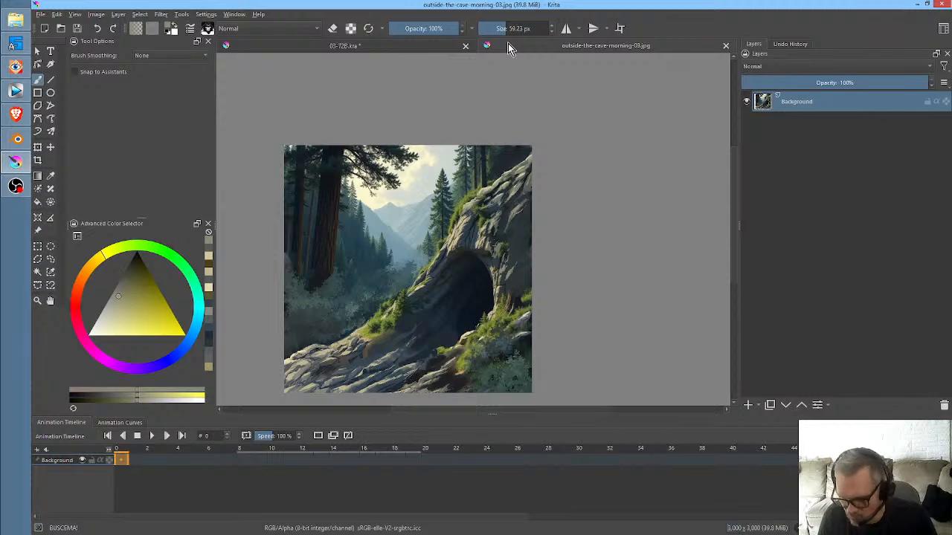
scroll(391, 337, "up", 5)
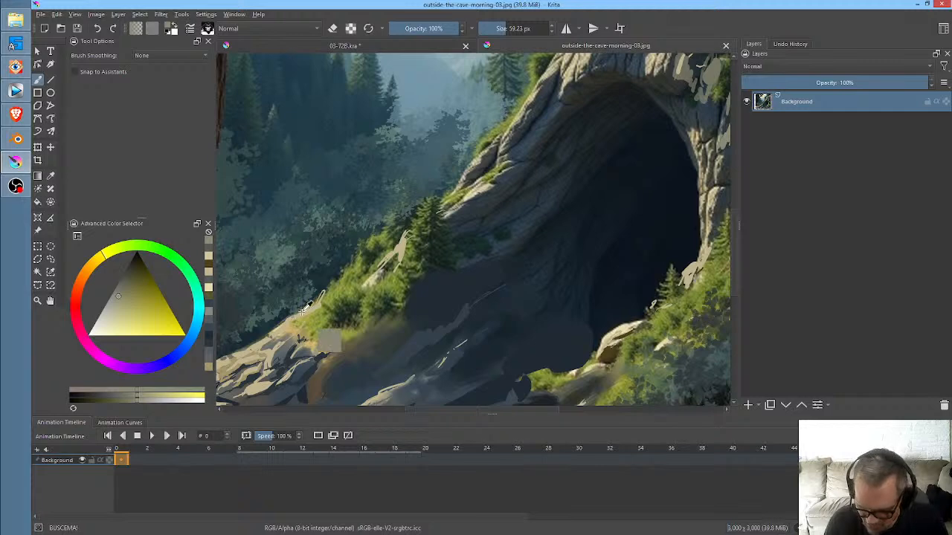
left_click(322, 301, "ctrl")
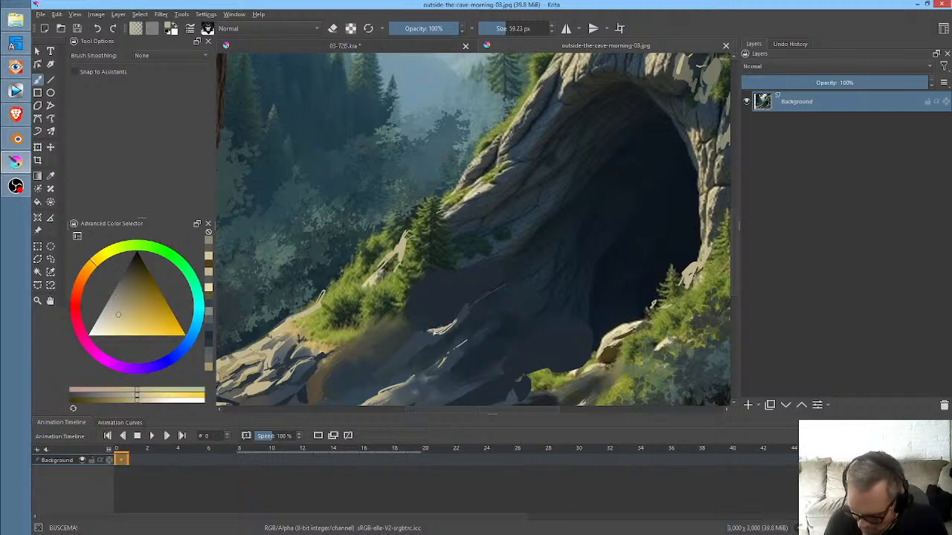
left_click_drag(438, 328, 428, 333)
left_click_drag(558, 269, 511, 351)
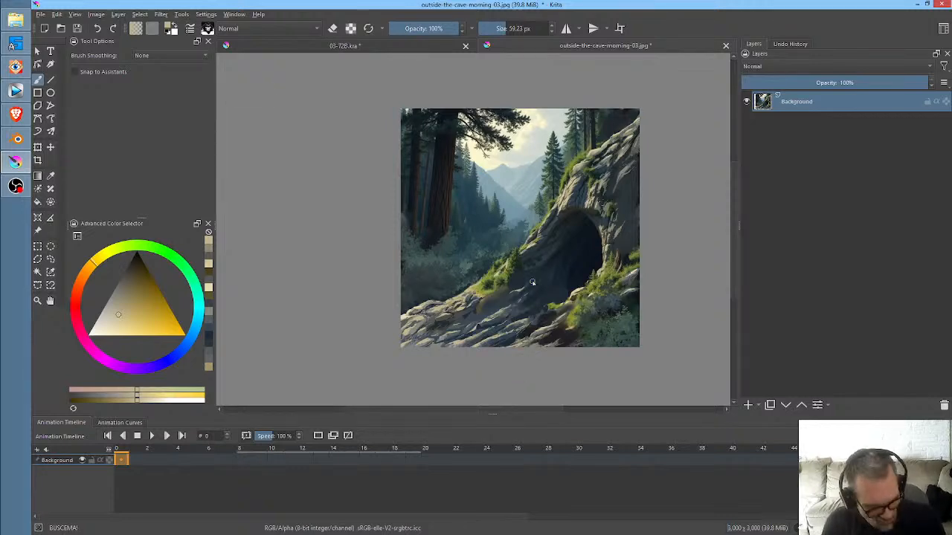
key("ctrl")
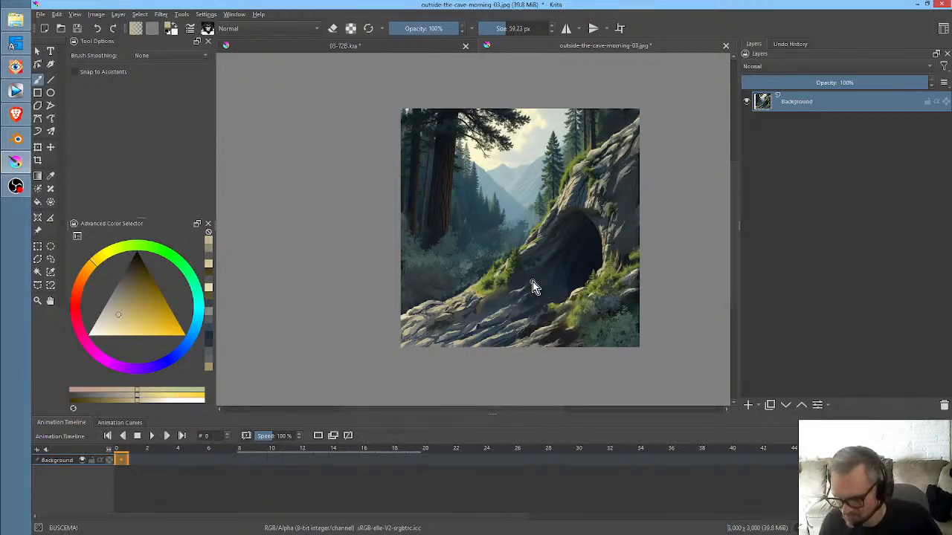
key("ctrl+s")
left_click(559, 359)
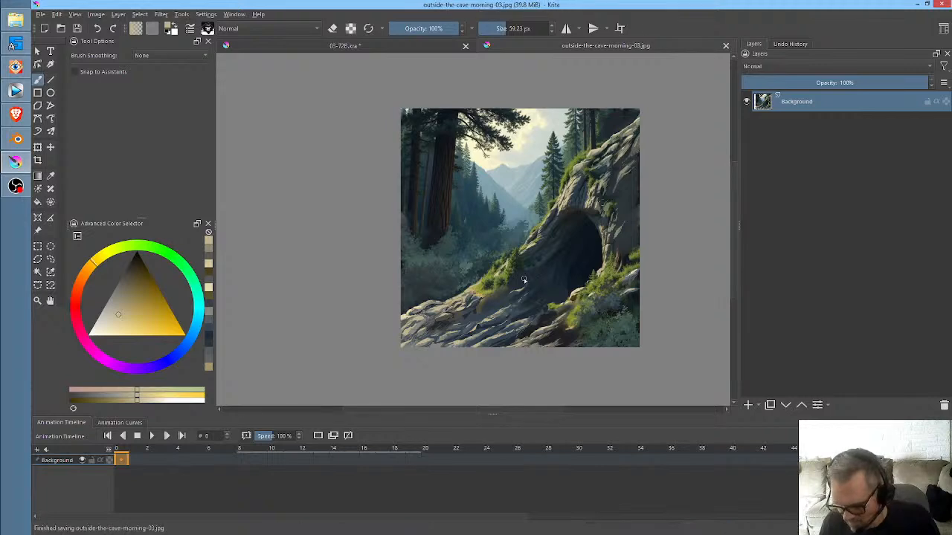
- Crop the merged 03-72B.kra animation to about 1598 × 1223 px around the scaled artwork and scrub to frame 21
left_click(339, 47)
scroll(425, 223, "up", 3)
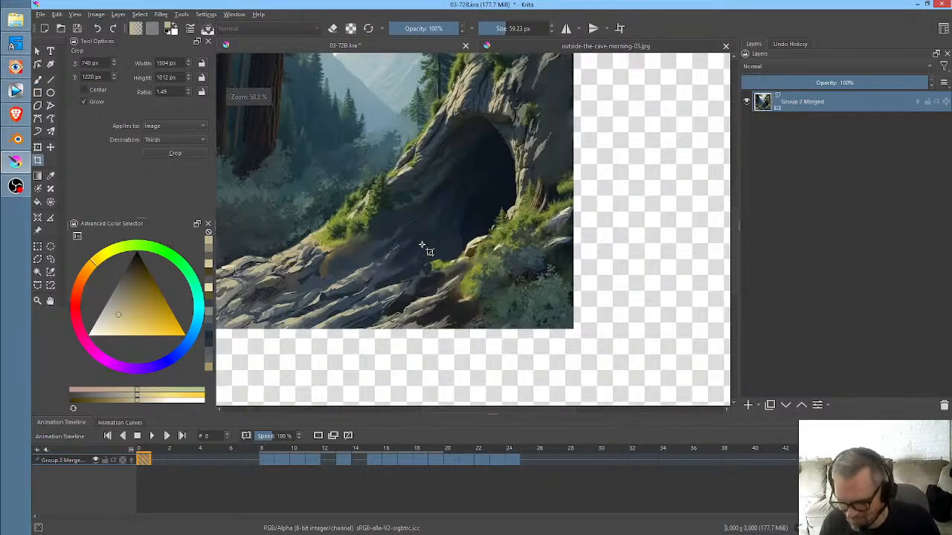
scroll(448, 226, "down", 1)
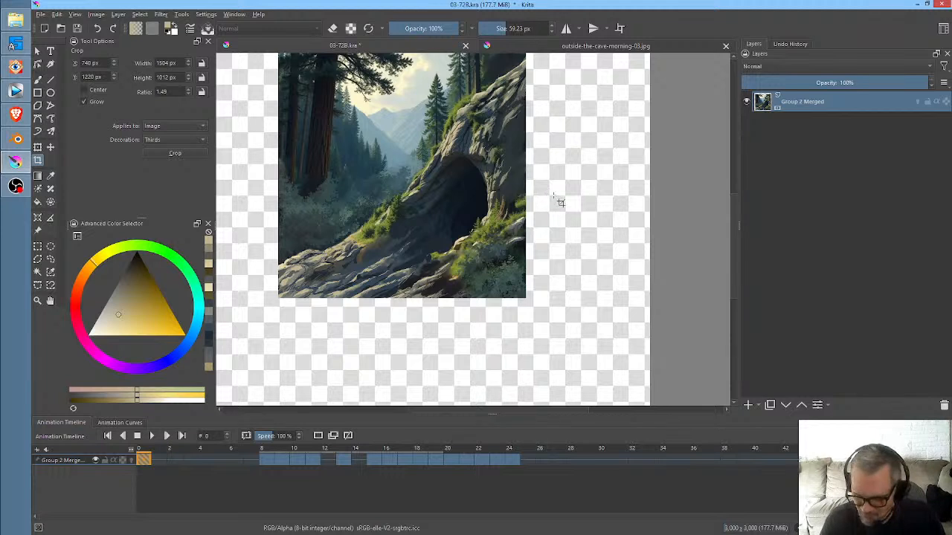
left_click_drag(553, 183, 578, 224)
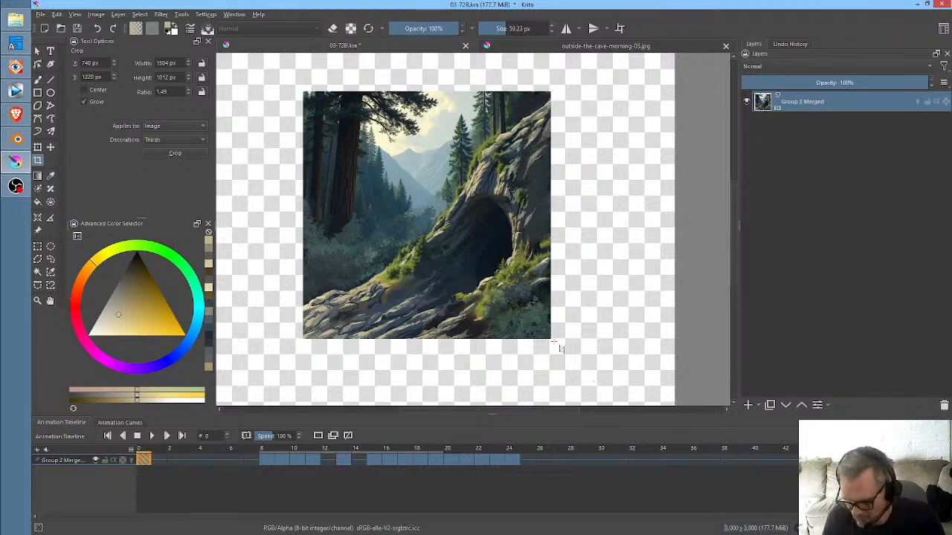
left_click_drag(554, 342, 296, 140)
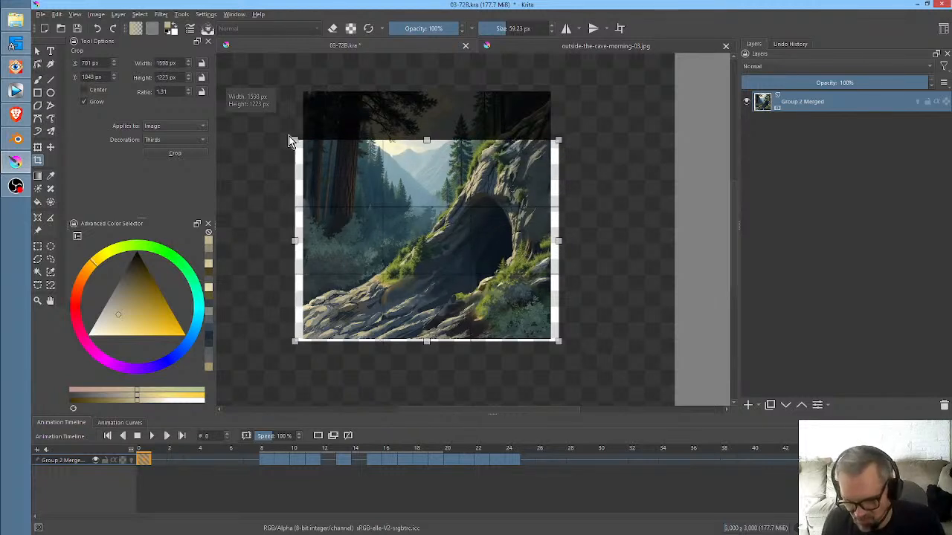
double_click(365, 165)
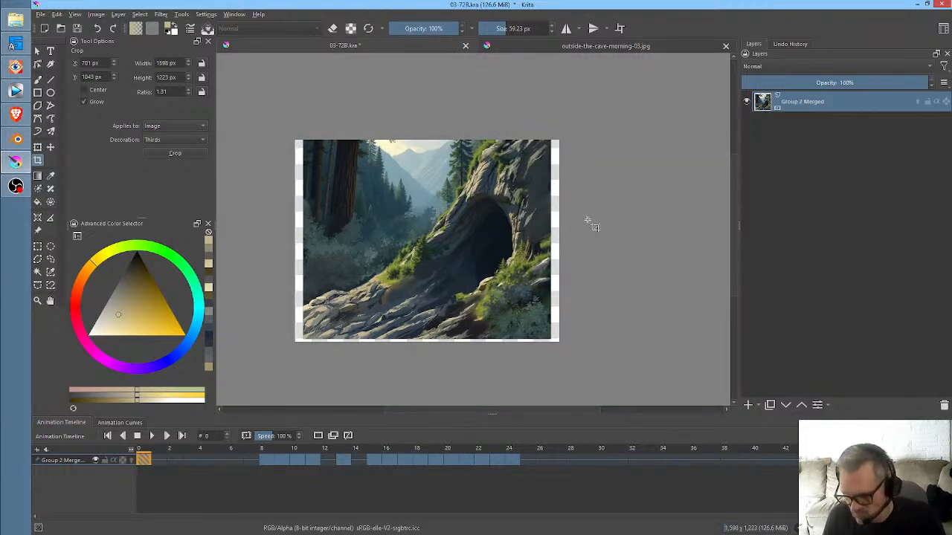
mouse_move(152, 449)
left_mouse_down()
mouse_move(515, 456)
mouse_move(251, 455)
mouse_move(542, 439)
mouse_move(253, 419)
mouse_move(466, 441)
left_mouse_up()
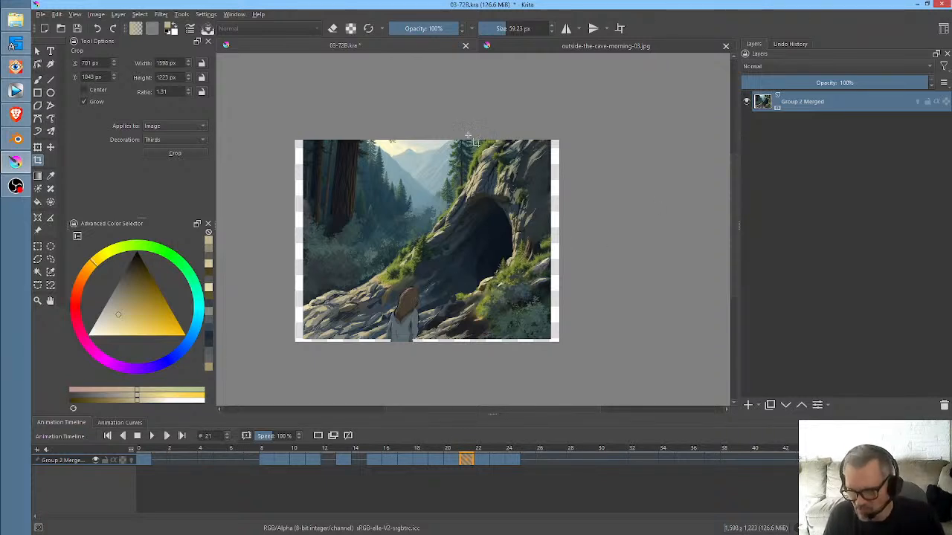
- Reopen the saved 03-72B.kra from the recent files to get back its separate layers
left_click(42, 17)
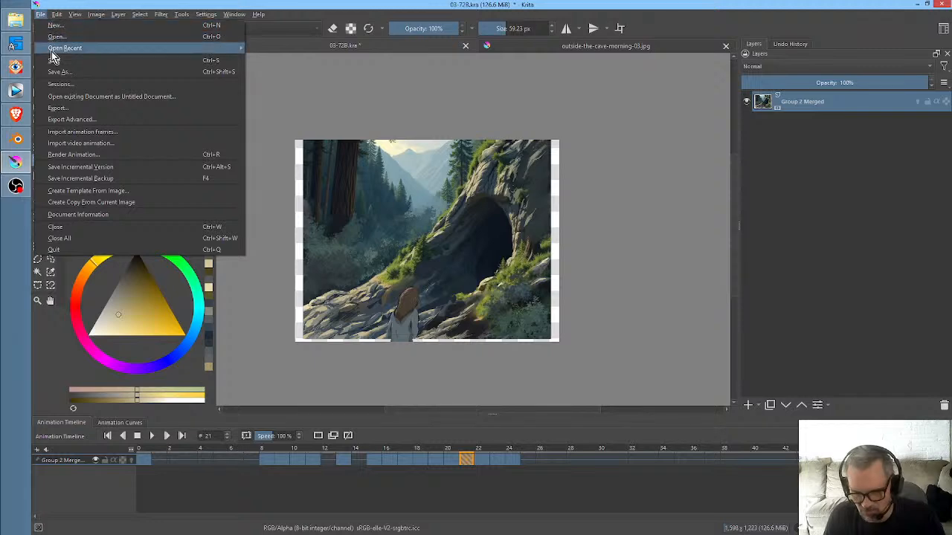
mouse_move(51, 51)
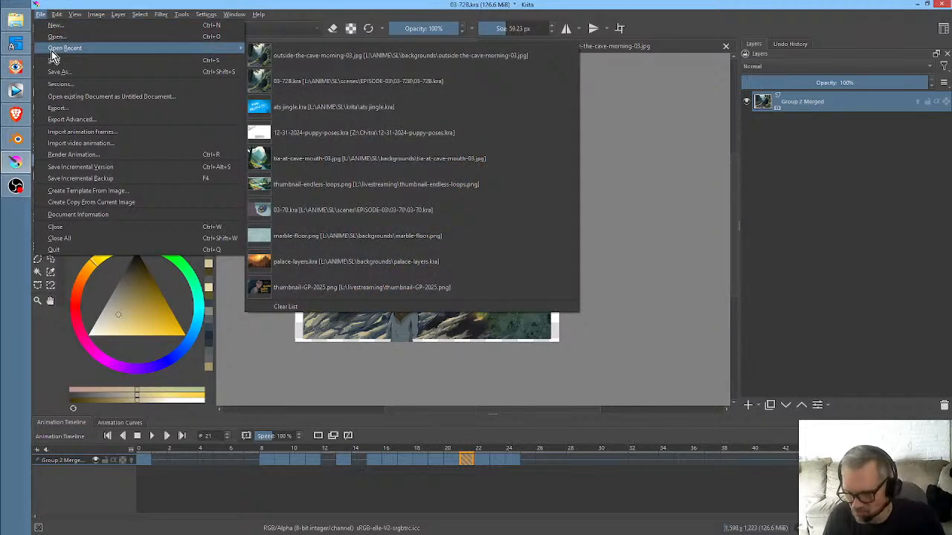
left_click(322, 78)
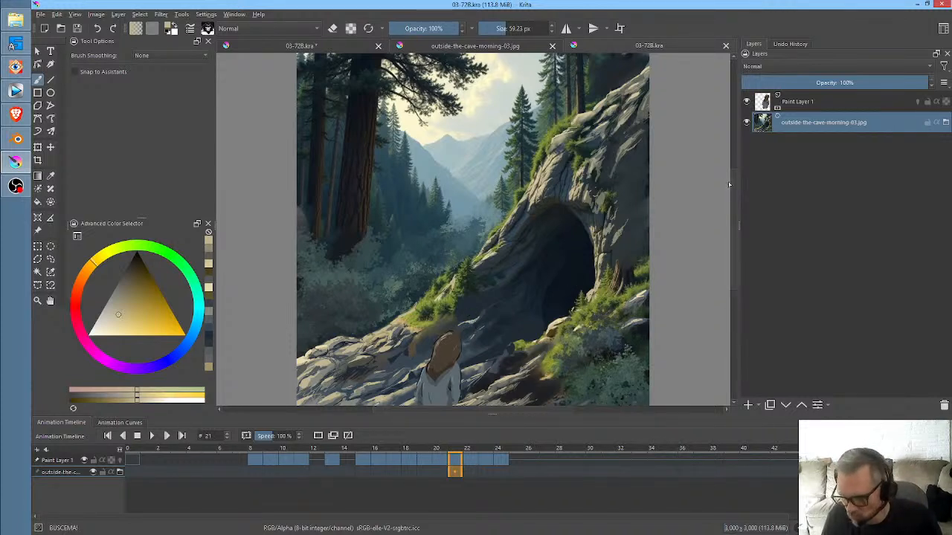
mouse_move(807, 106)
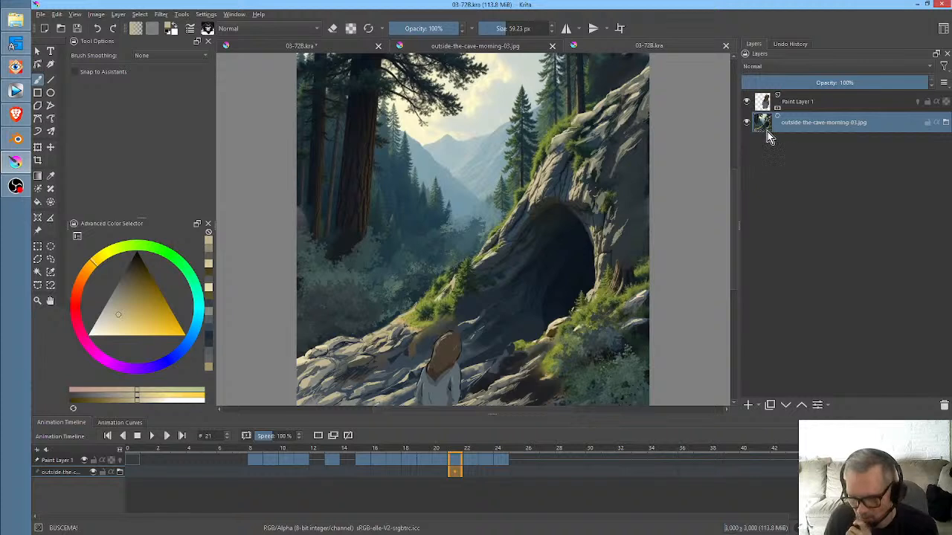
mouse_move(768, 132)
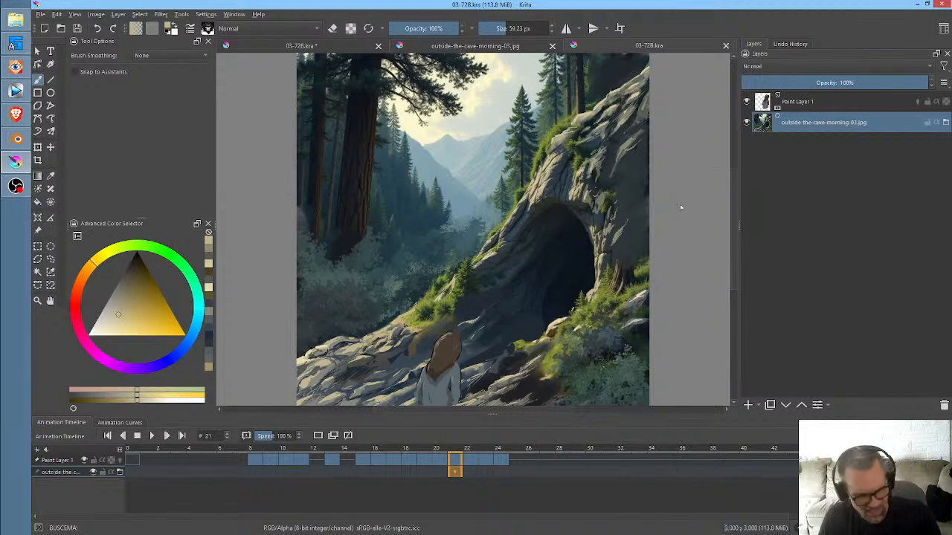
left_click_drag(665, 219, 648, 206)
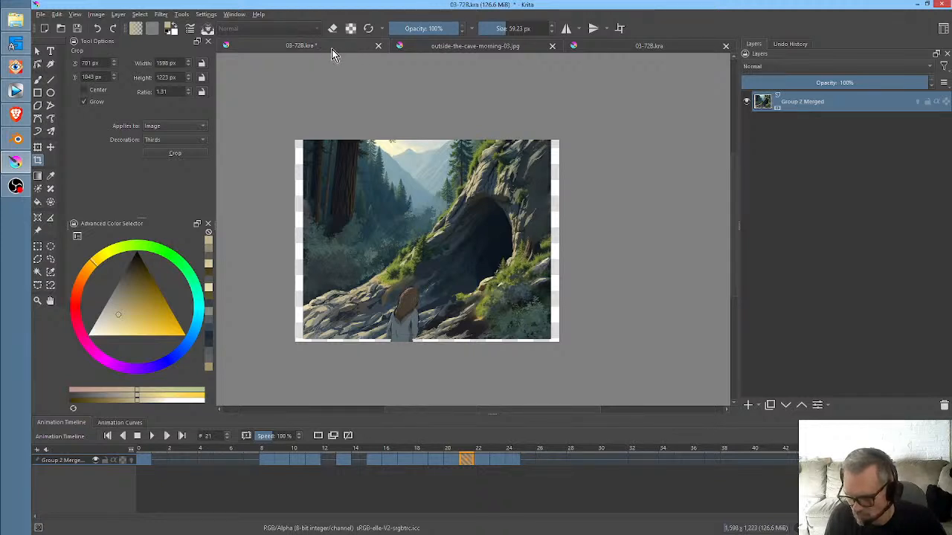
- Close the modified, cropped copy of 03-72B.kra without saving and switch to the reopened file
left_click(378, 46)
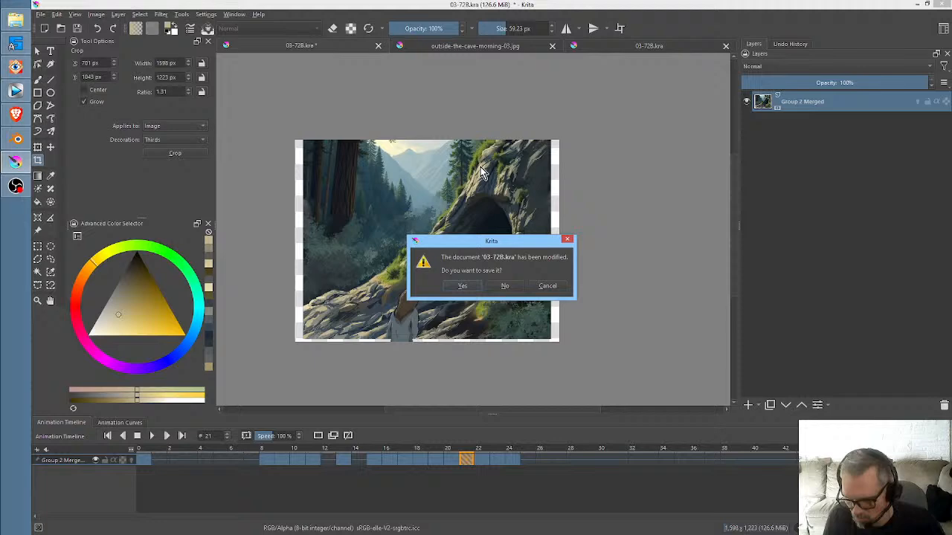
left_click(505, 286)
left_click(559, 47)
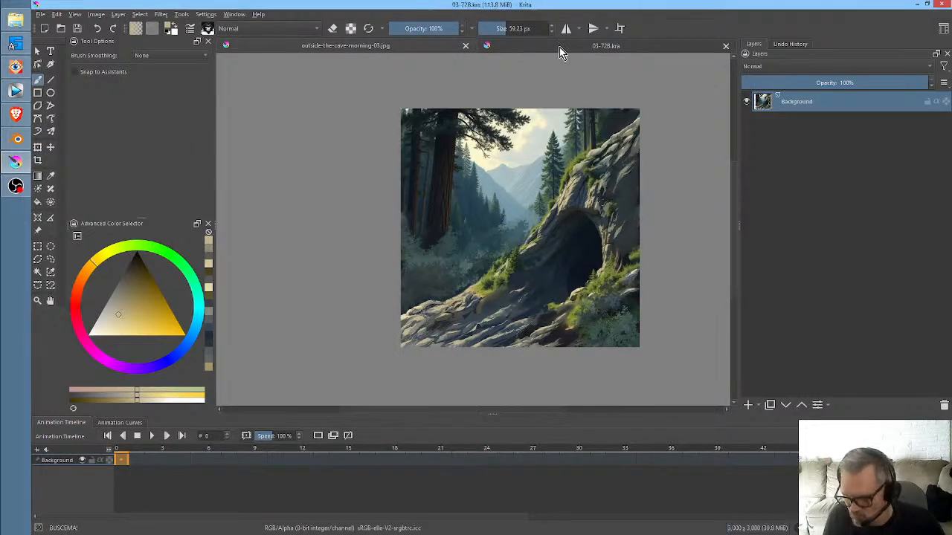
- Add a transform mask to the outside-the-cave-morning-03.jpg file layer and flatten that layer
right_click(799, 122)
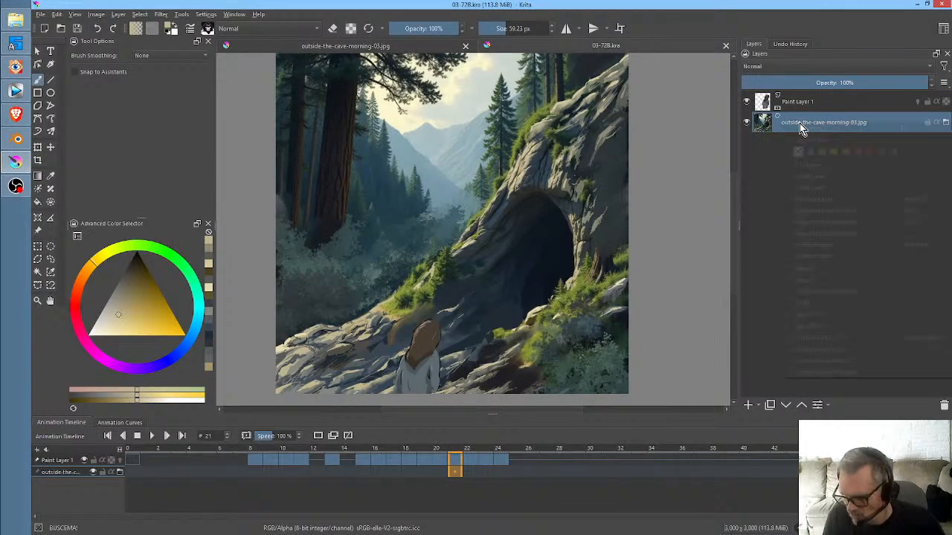
mouse_move(807, 302)
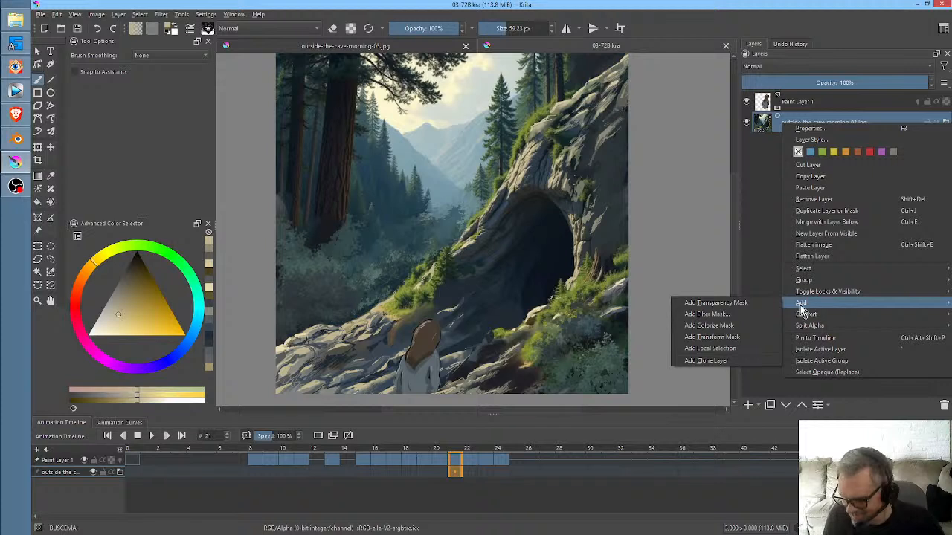
left_click(747, 338)
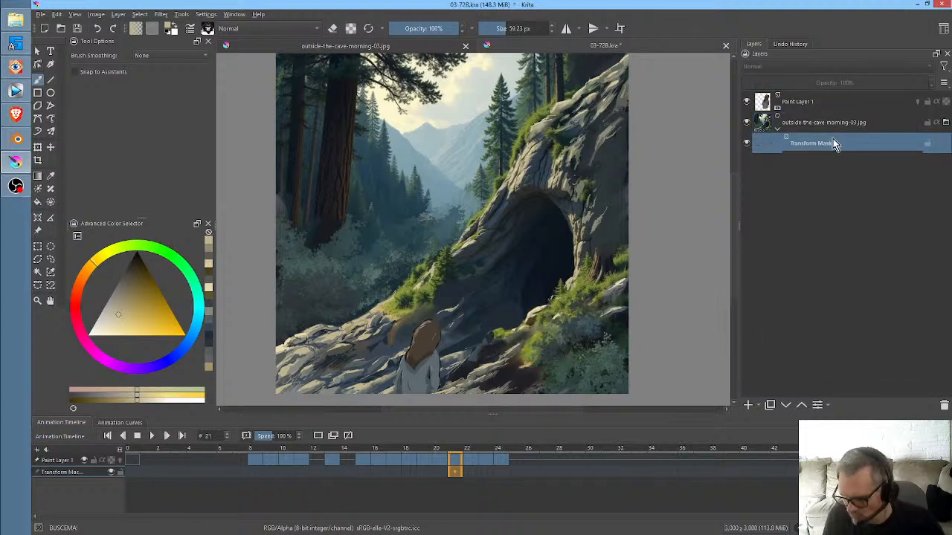
left_click(816, 126)
right_click(791, 125)
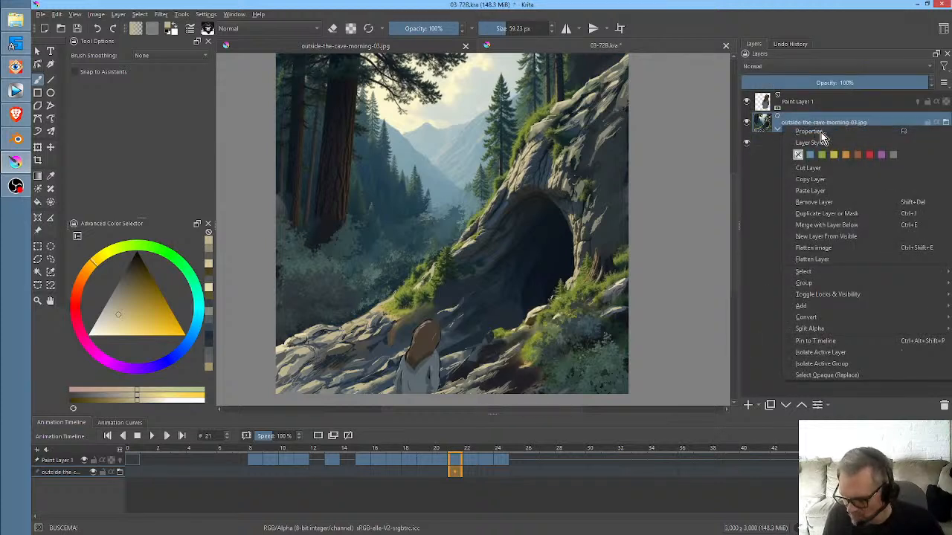
left_click(833, 259)
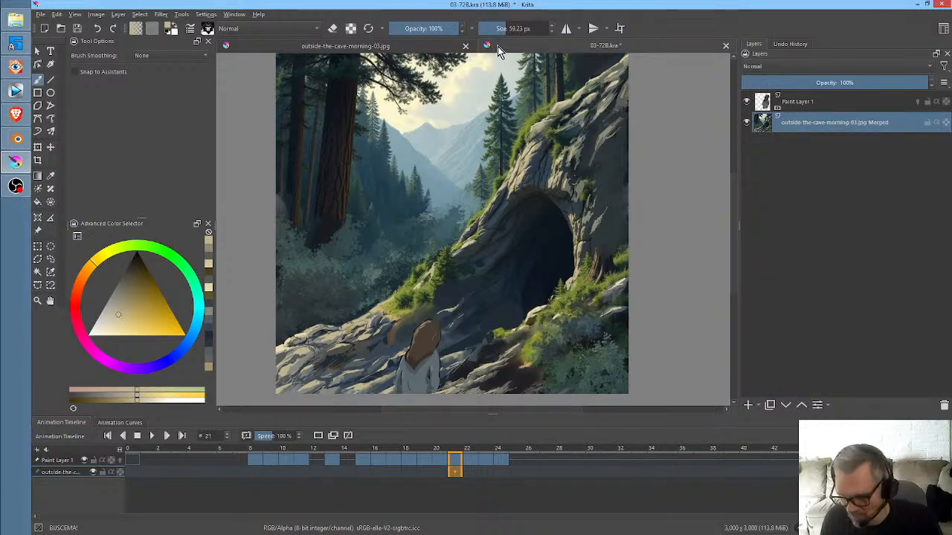
- Touch up the rock slope in front of the cave in outside-the-cave-morning-03.jpg with brush strokes in colours sampled from the painting
left_click(447, 48)
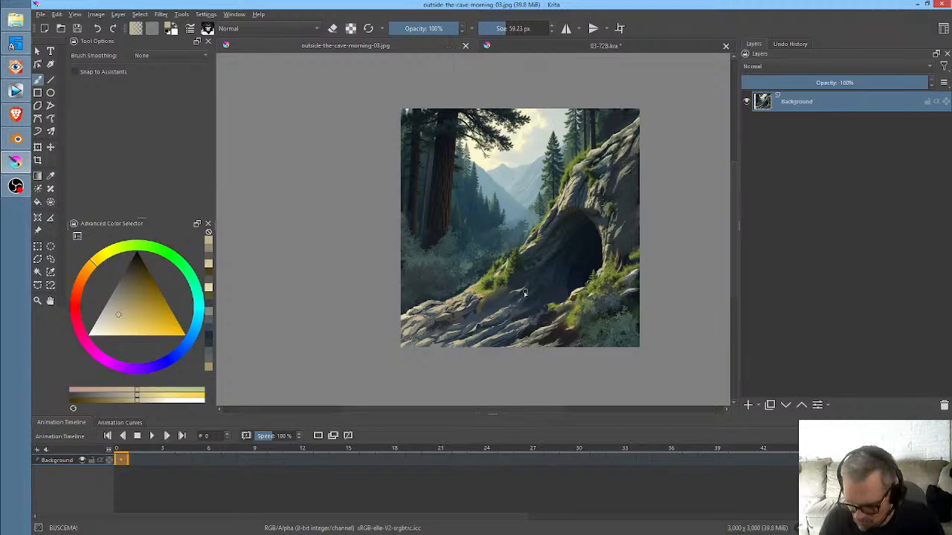
scroll(529, 272, "up", 6)
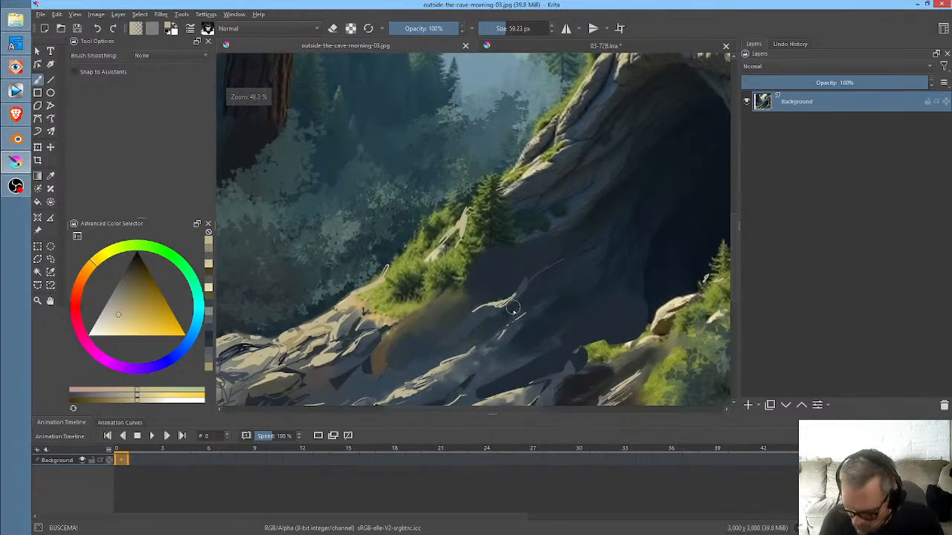
mouse_move(485, 308)
left_mouse_down()
mouse_move(463, 320)
mouse_move(487, 314)
left_mouse_up()
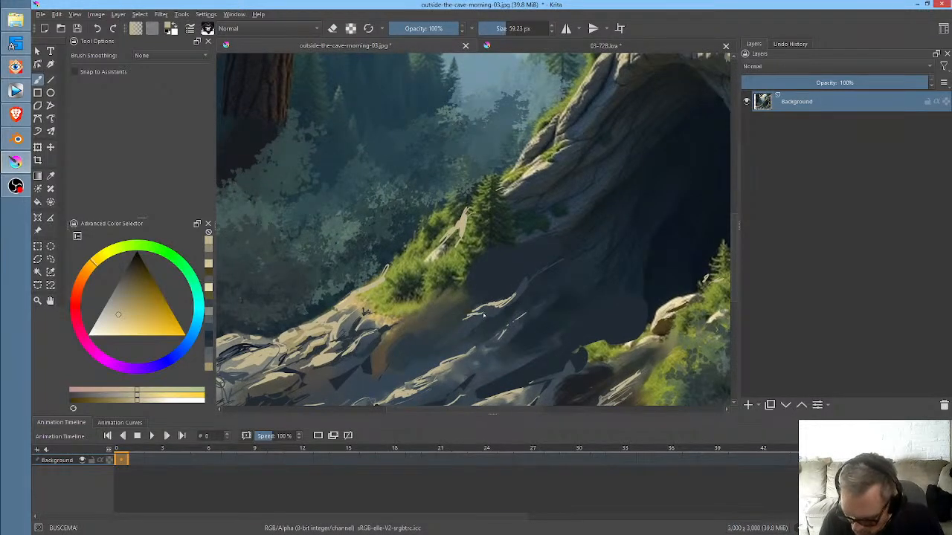
left_click(520, 296, "ctrl")
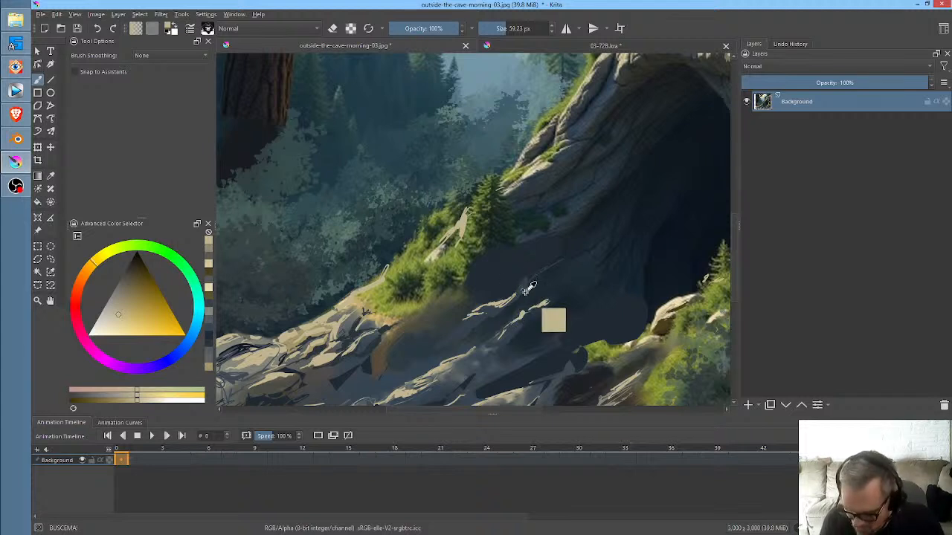
mouse_move(516, 299)
left_mouse_down()
mouse_move(503, 308)
mouse_move(513, 298)
left_mouse_up()
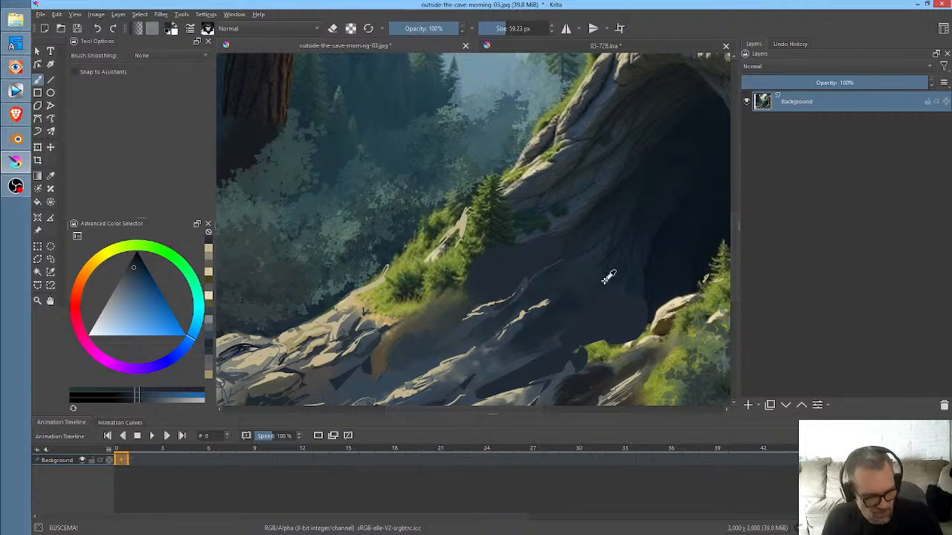
- Save the retouched outside-the-cave-morning-03.jpg at 100% JPEG quality and return to 03-72B.kra
key("ctrl+s")
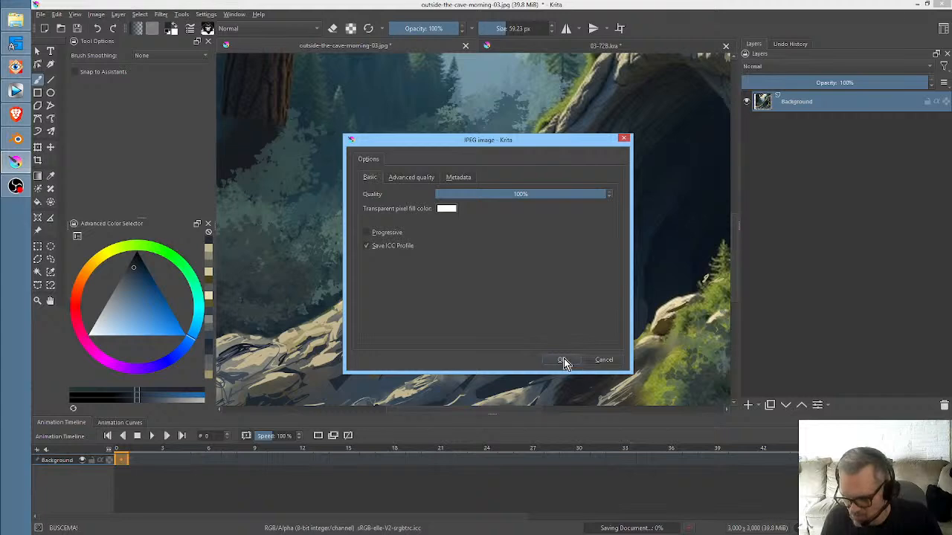
left_click(565, 360)
left_click(631, 47)
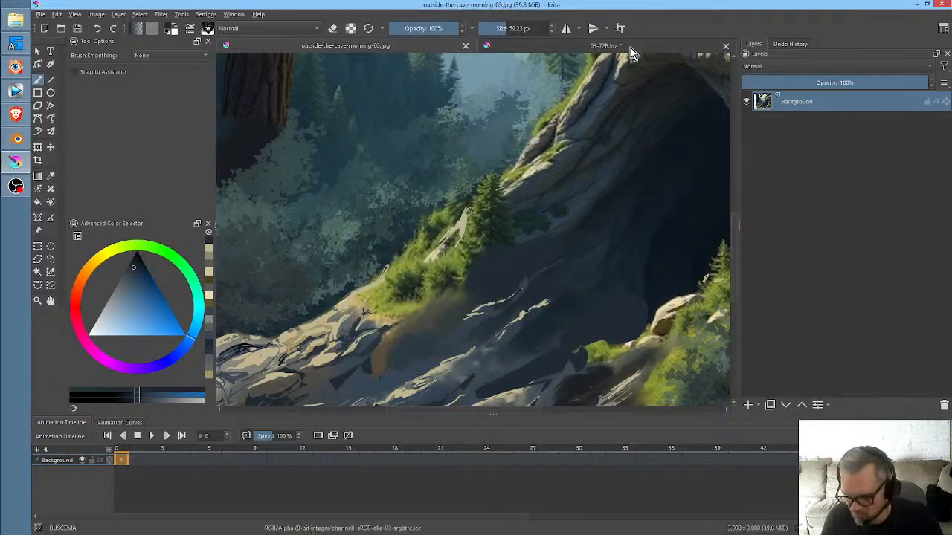
- Scale the whole 03-72B.kra image to 1280 × 1280 px with proportions constrained
scroll(491, 305, "up", 2)
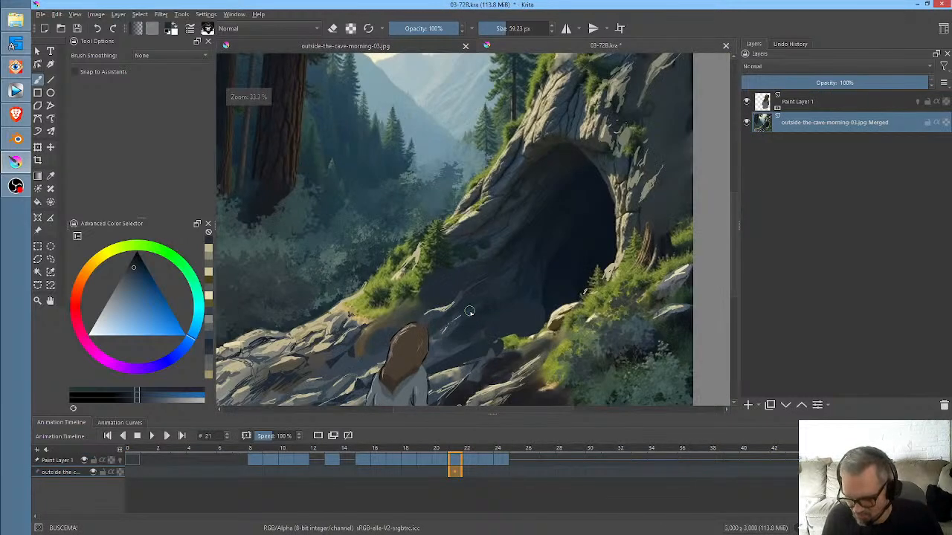
scroll(501, 302, "down", 3)
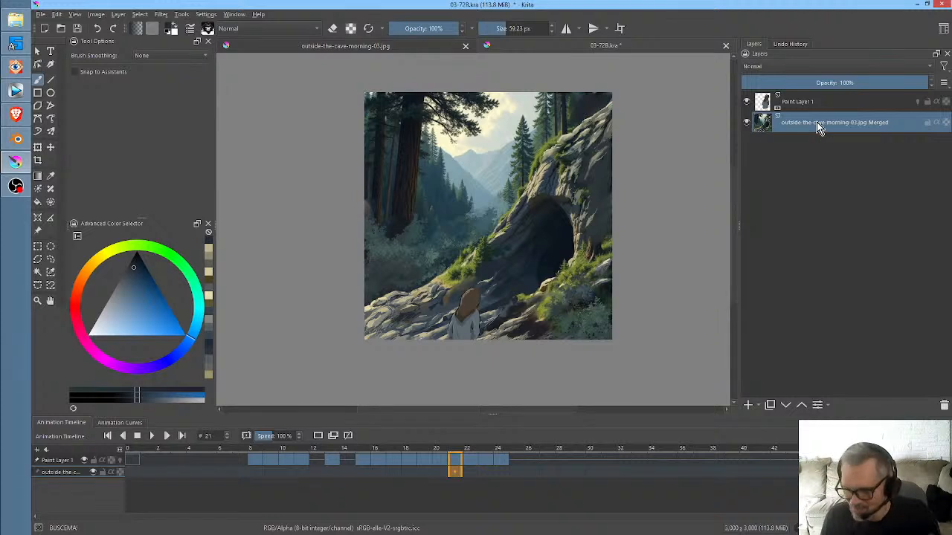
left_click(96, 14)
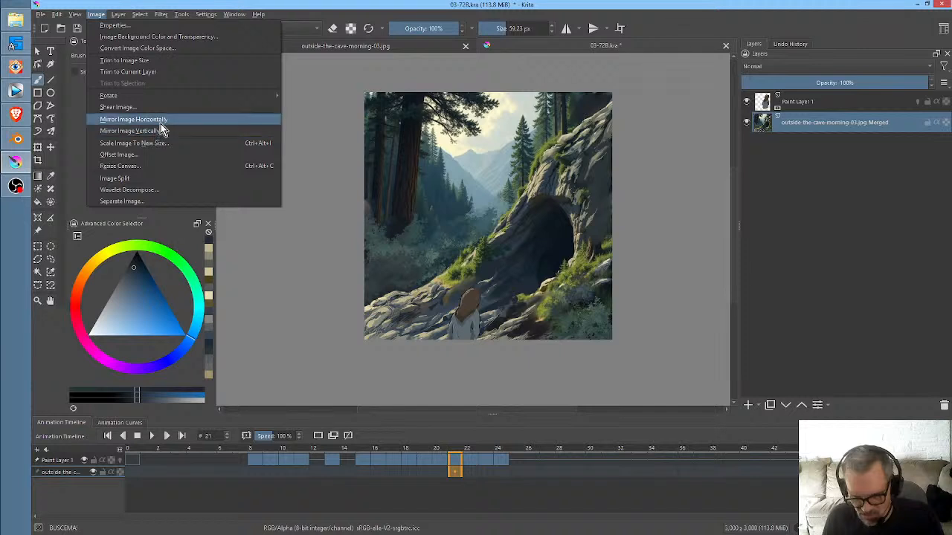
left_click(162, 144)
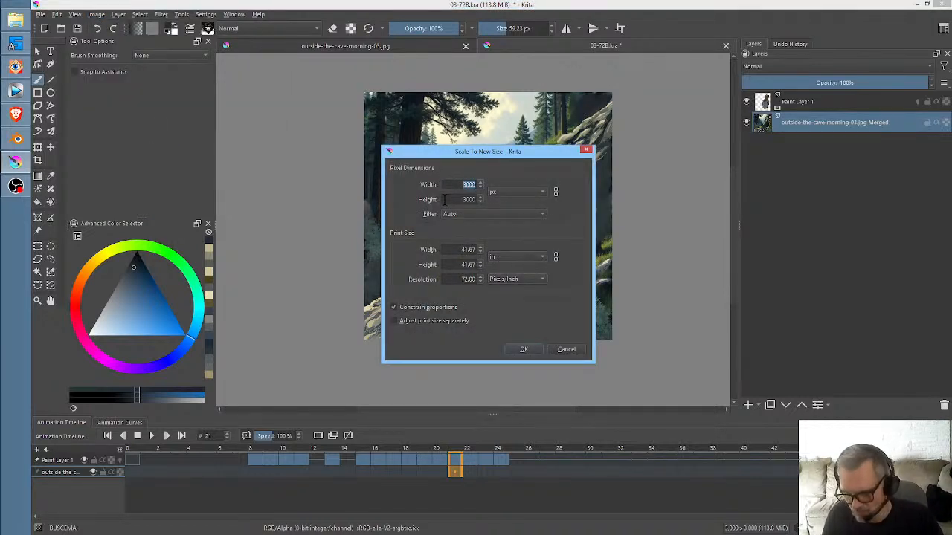
type("12")
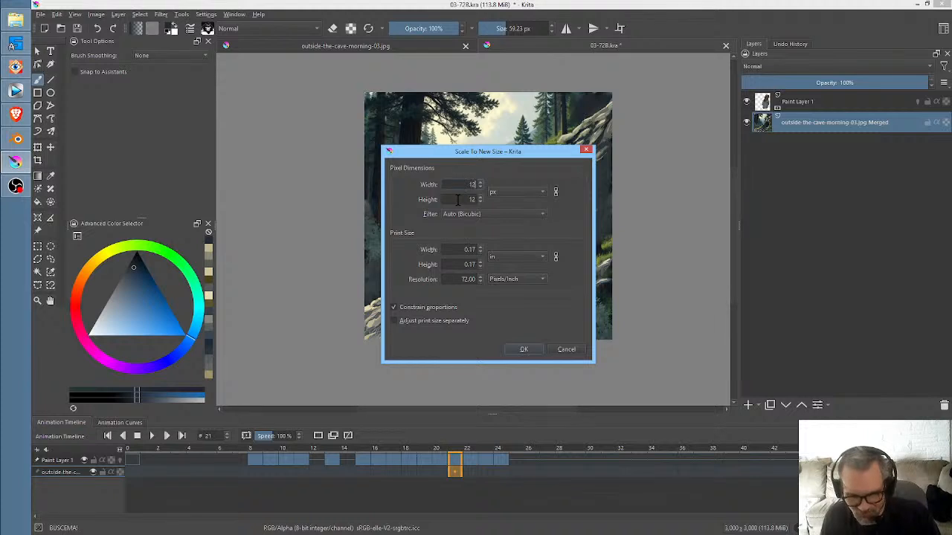
type("80")
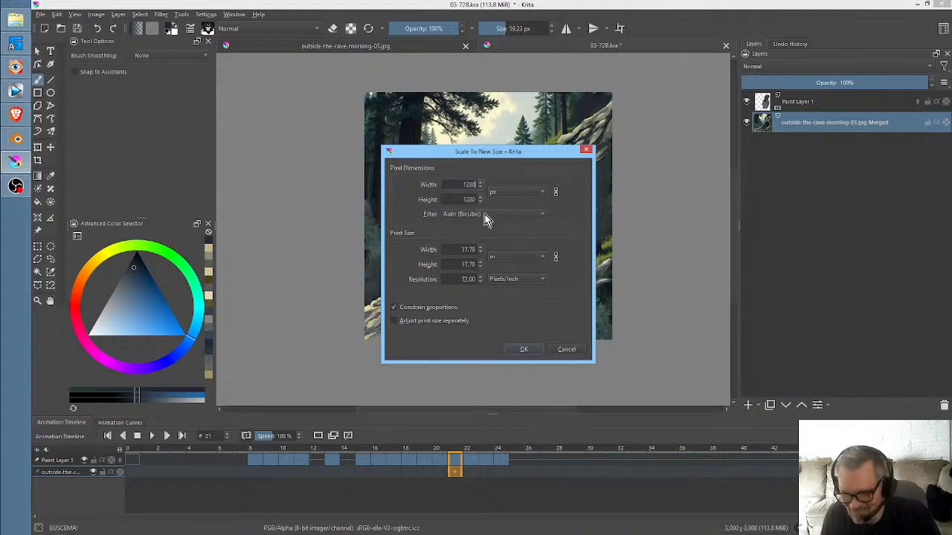
left_click(523, 350)
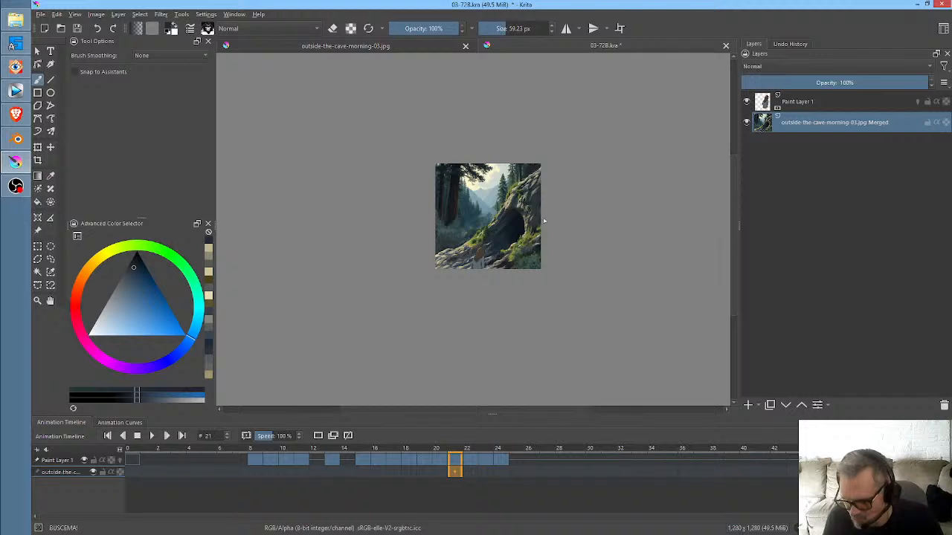
- Play back the scaled 03-72B.kra animation from frame 0
scroll(565, 240, "up", 3)
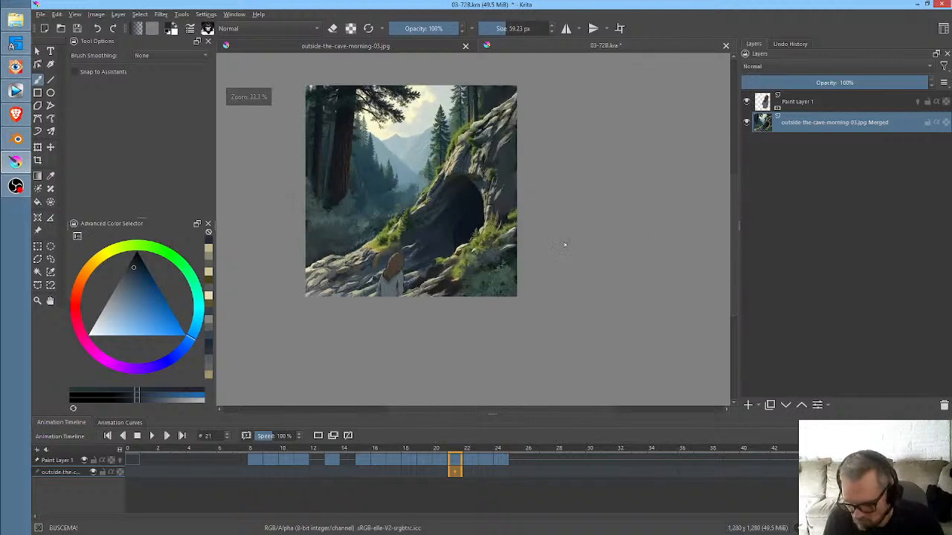
left_click(134, 448)
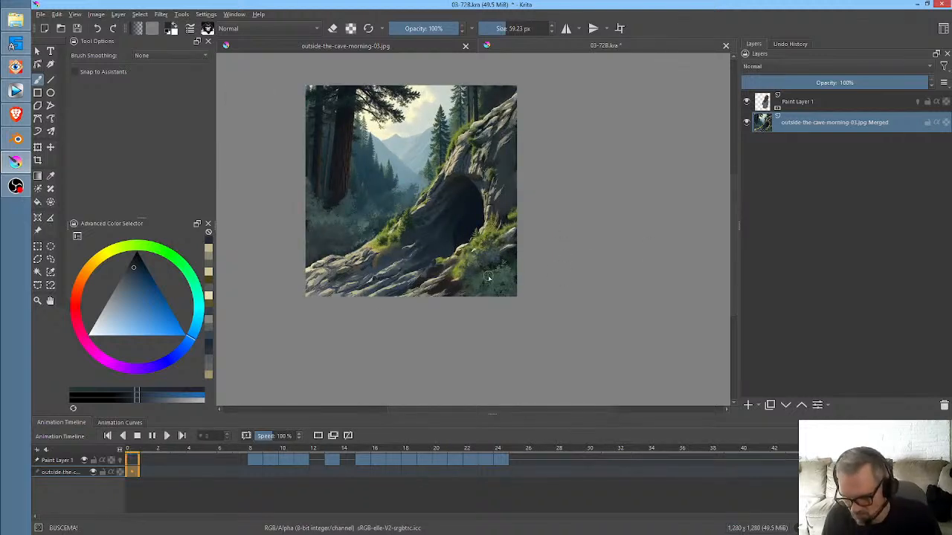
key("space")
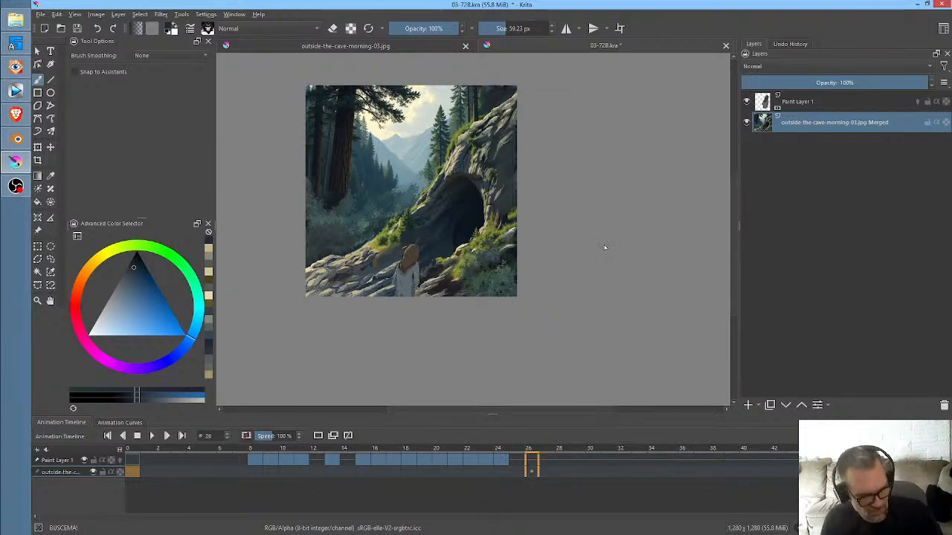
- Save 03-72B.kra and render its animation frames into the render folder, replacing the old frames with the same naming scheme
key("ctrl+s")
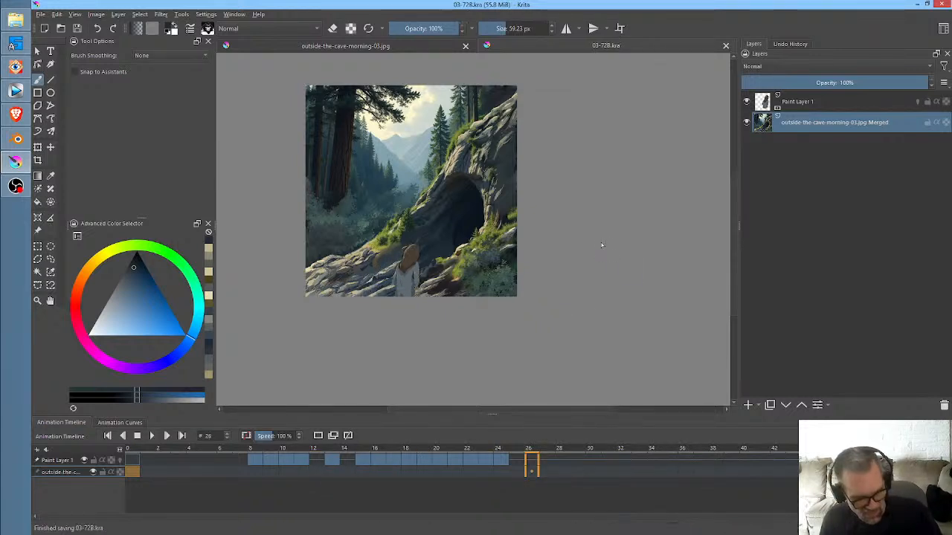
key("ctrl+shift+r")
left_click(515, 343)
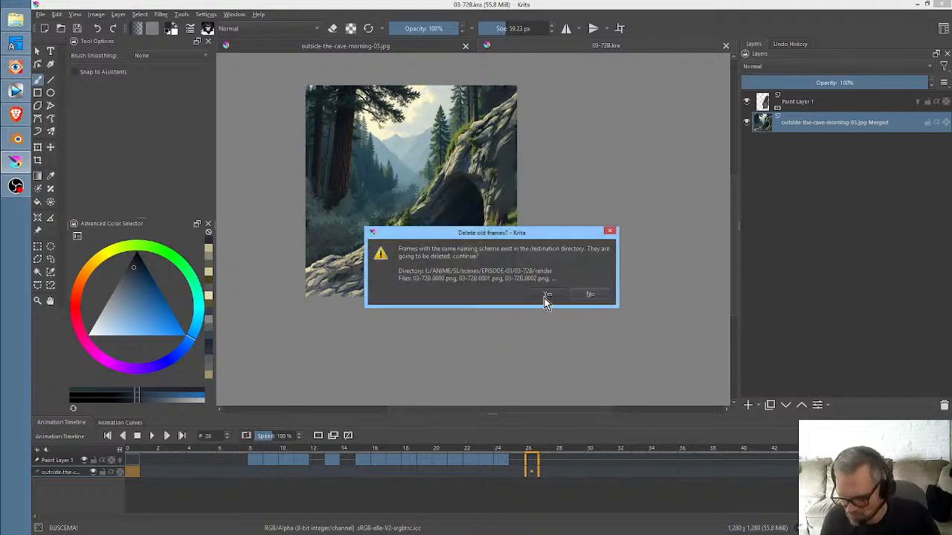
left_click(545, 298)
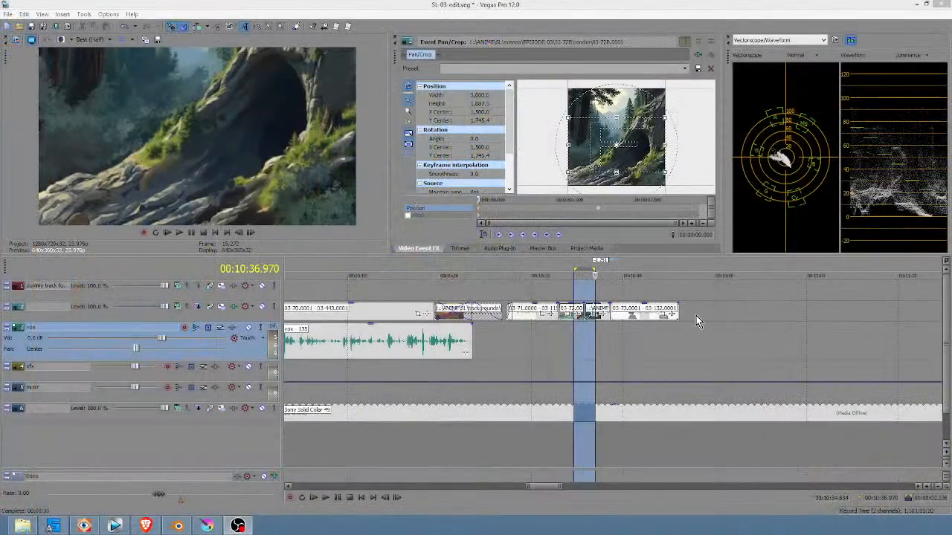
- Switch to Vegas Pro and play back the SL-03-edit.veg timeline from the start of the 03-72 event
left_click(593, 335)
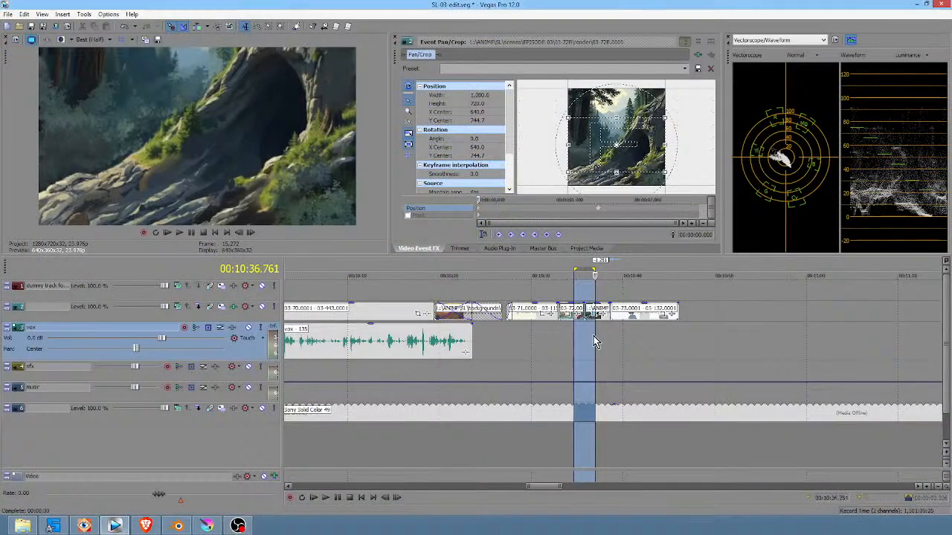
scroll(605, 335, "up", 1)
scroll(605, 335, "up", 2)
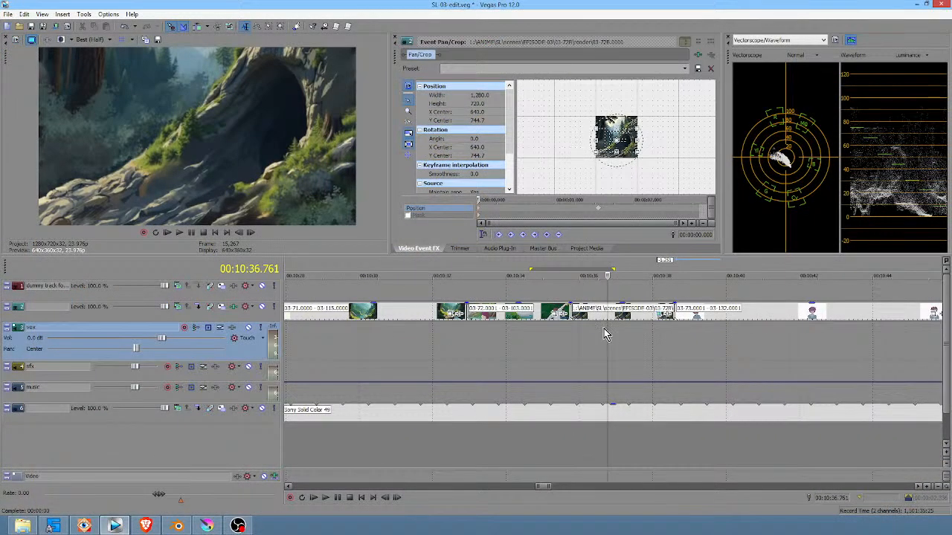
left_click(554, 348)
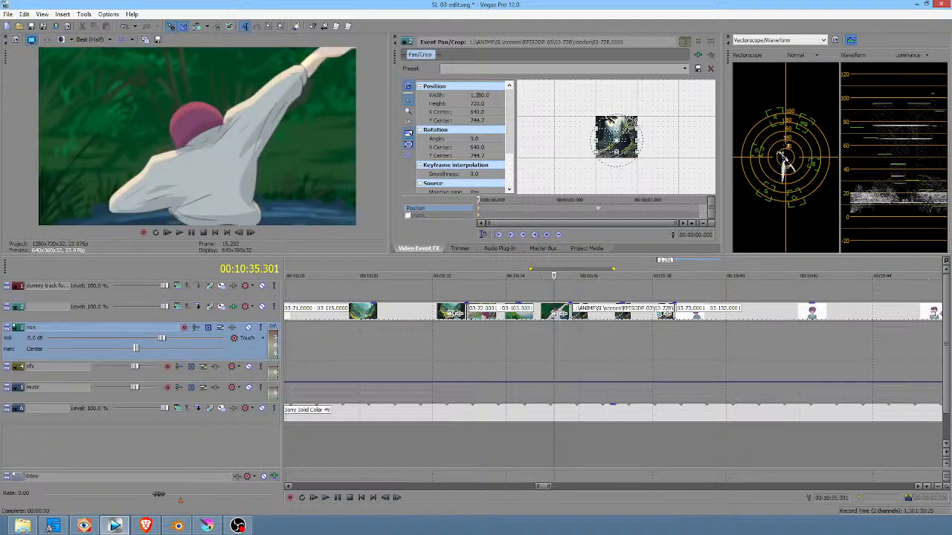
scroll(575, 175, "up", 5)
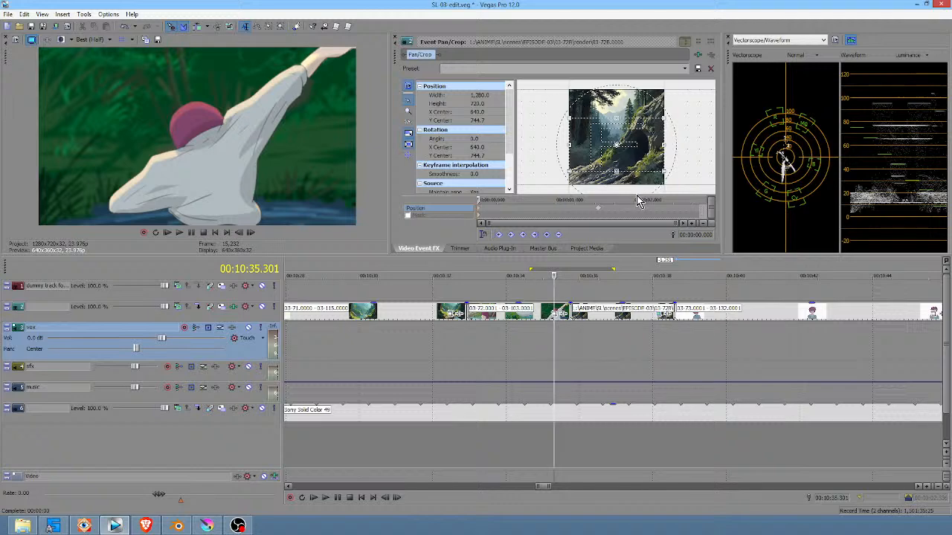
left_click(467, 348)
scroll(514, 345, "down", 3)
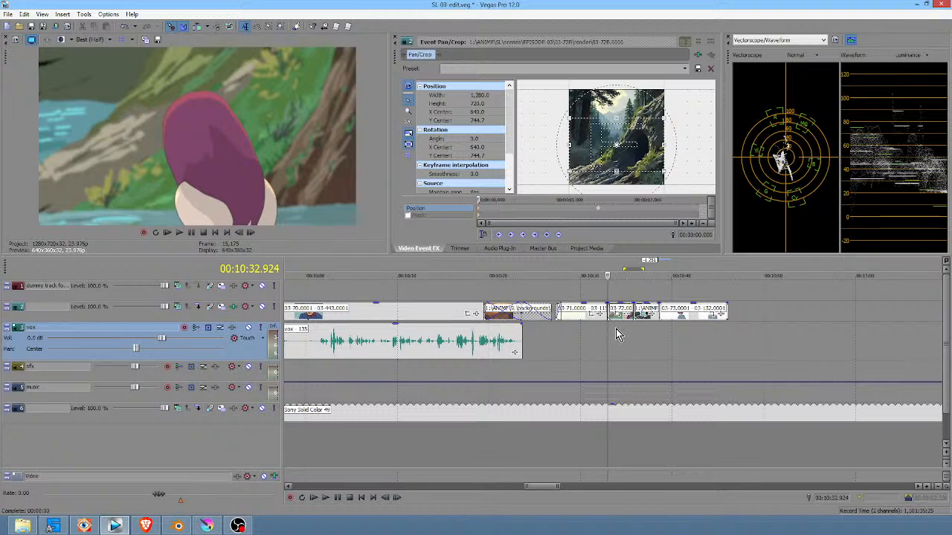
key("space")
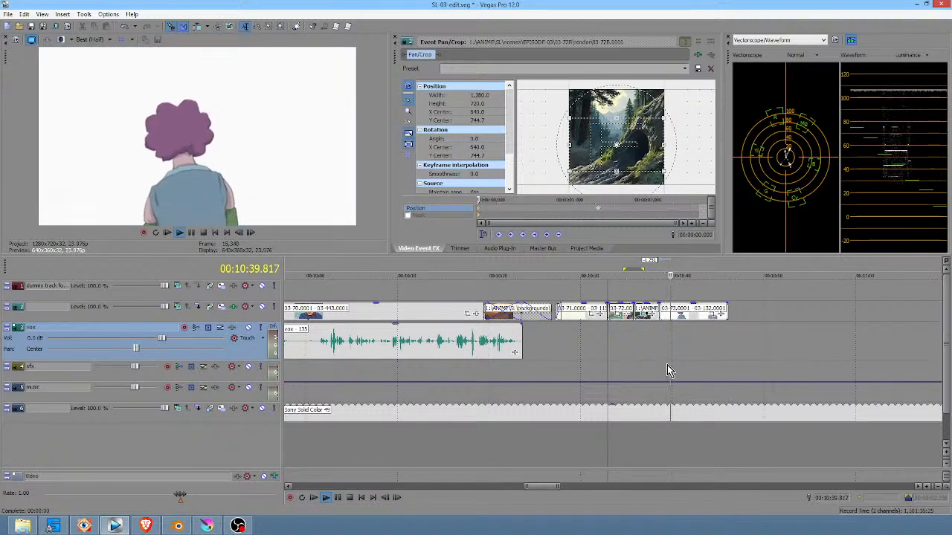
key("space")
- Check the event properties of the 03-73.0001 - 03-132.0001 clip, including its undersample rate
right_click(705, 316)
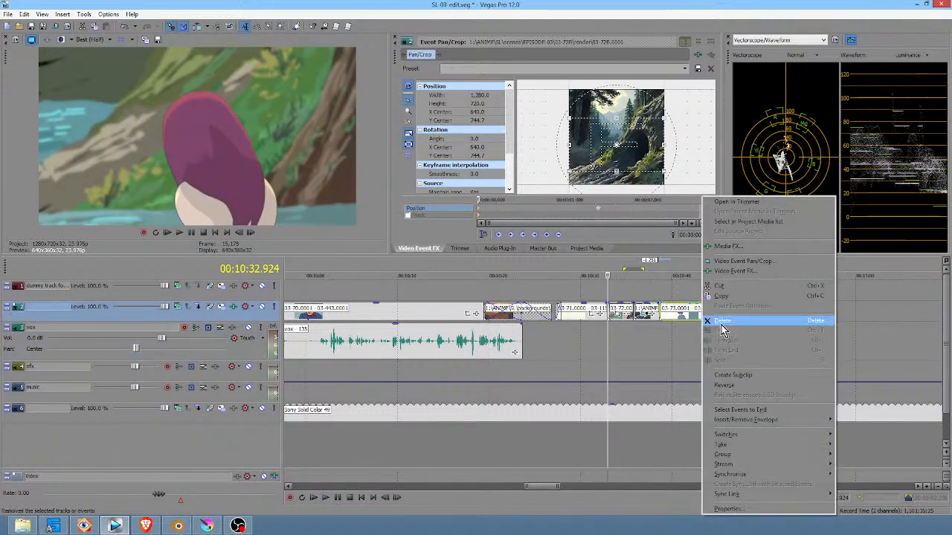
left_click(729, 509)
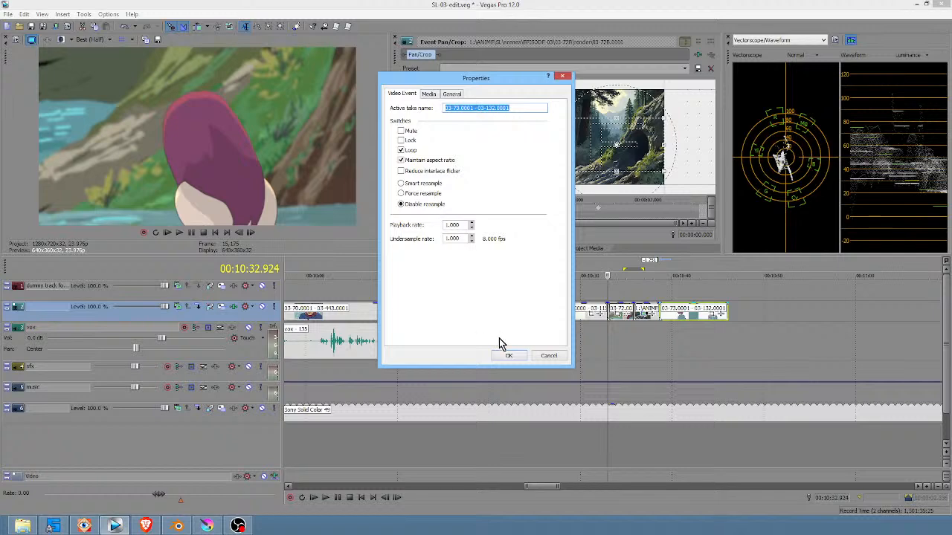
left_click(506, 349)
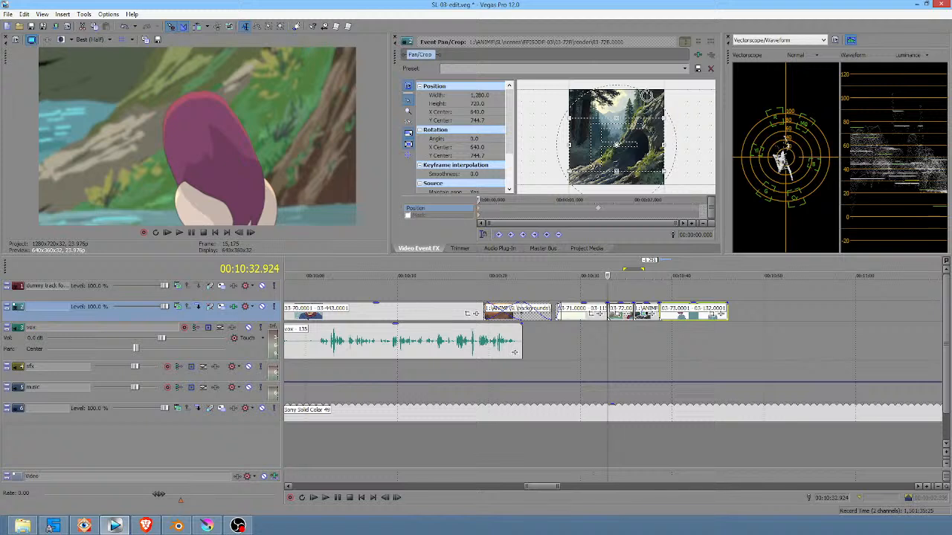
- Switch to Krita and import all 03-73 PNG frames from the EPISODE-03/03-73/render folder as animation frames
key("alt+Tab")
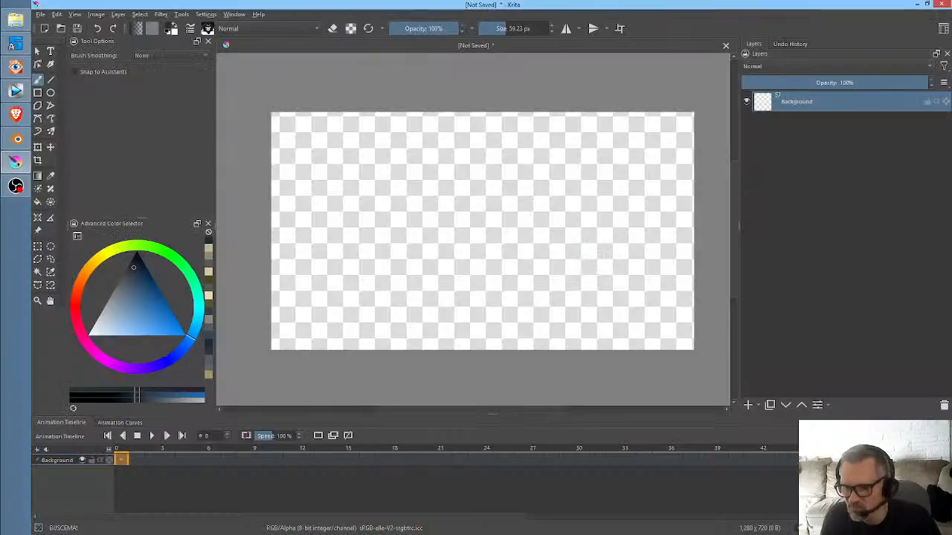
left_click(40, 15)
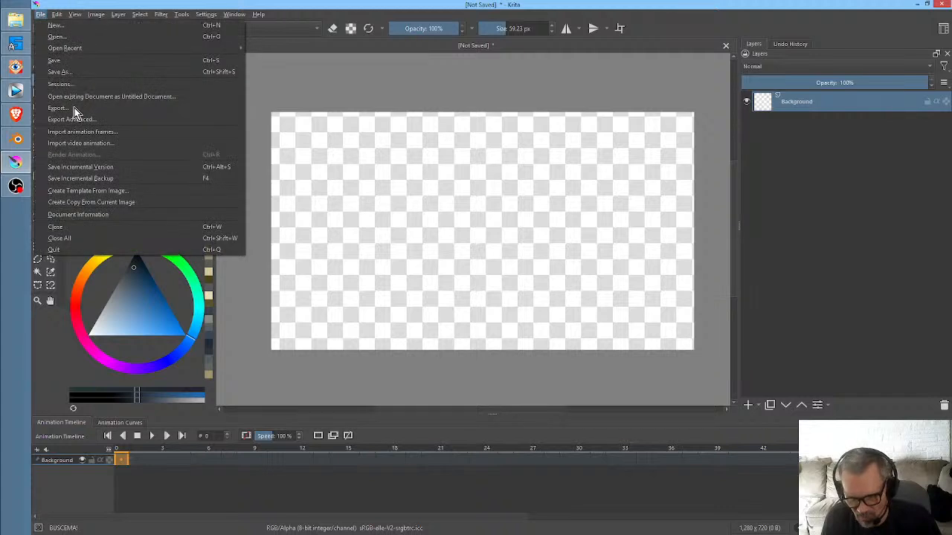
left_click(88, 133)
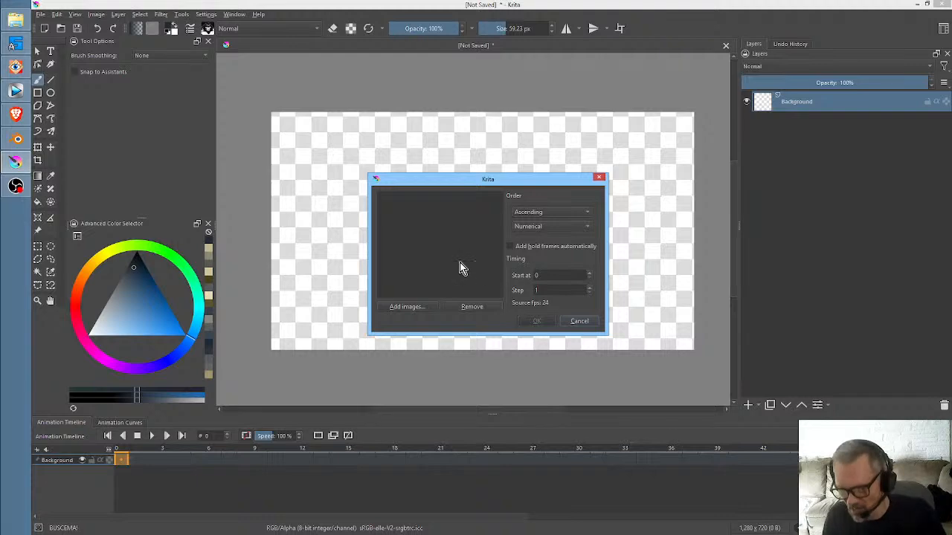
left_click(411, 306)
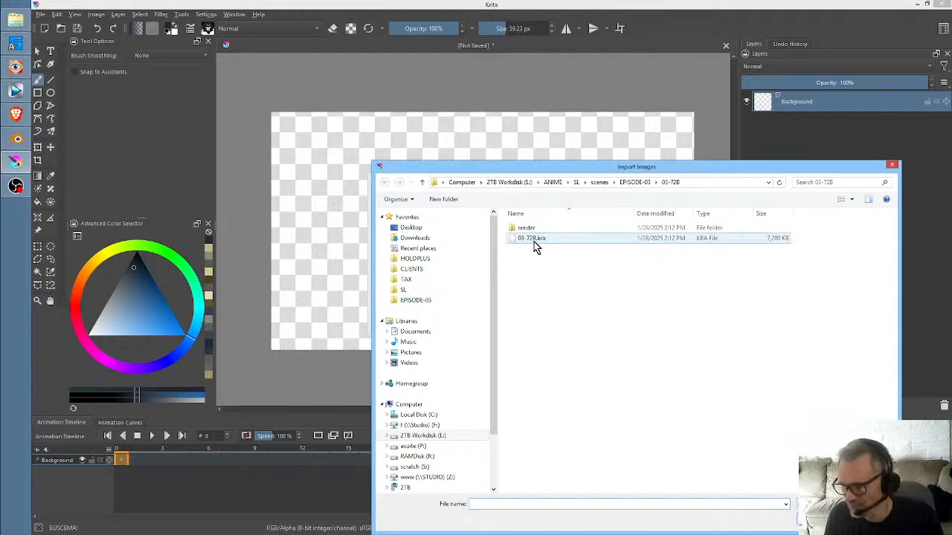
left_click(636, 183)
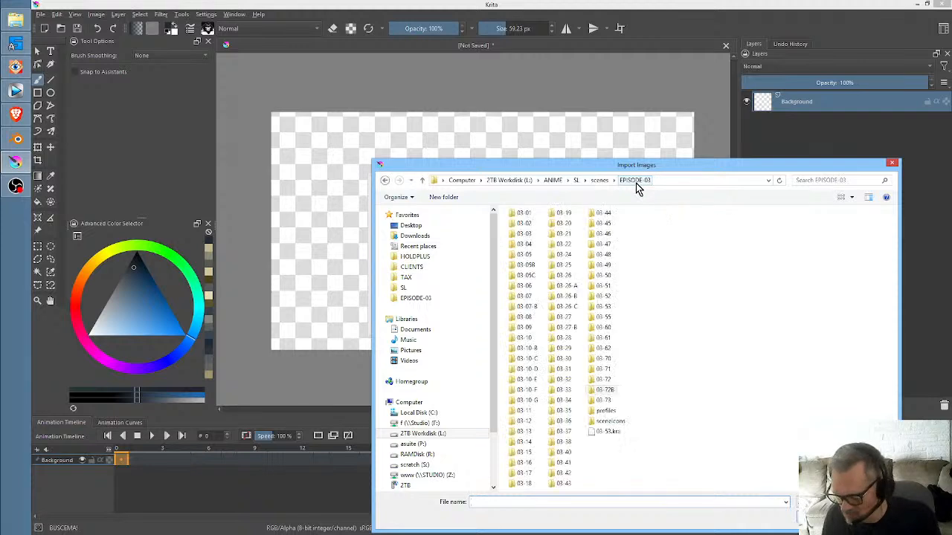
double_click(602, 405)
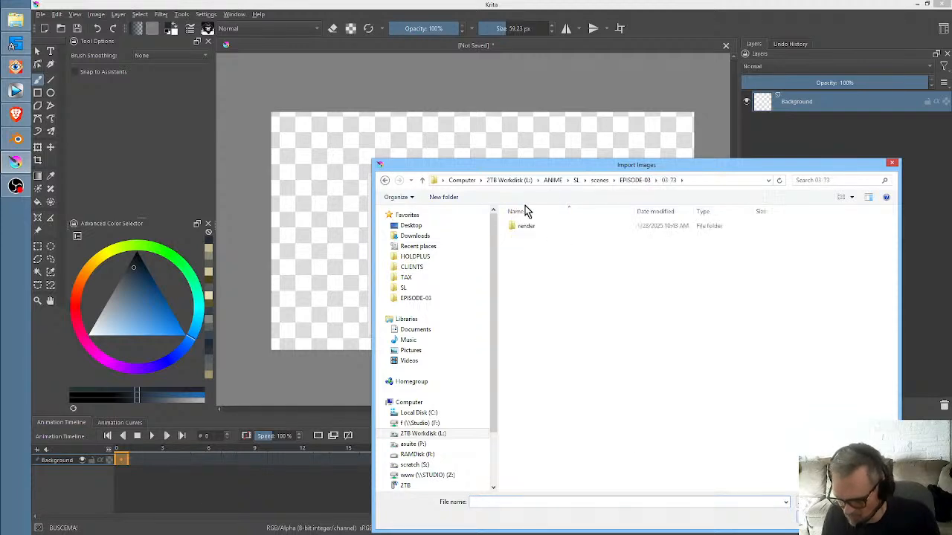
double_click(525, 229)
left_click(549, 228)
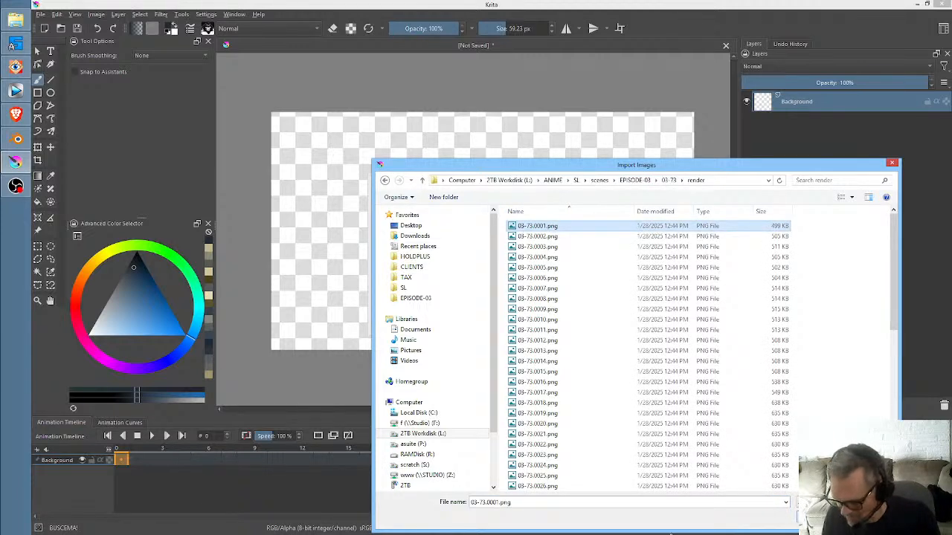
key("ctrl+a")
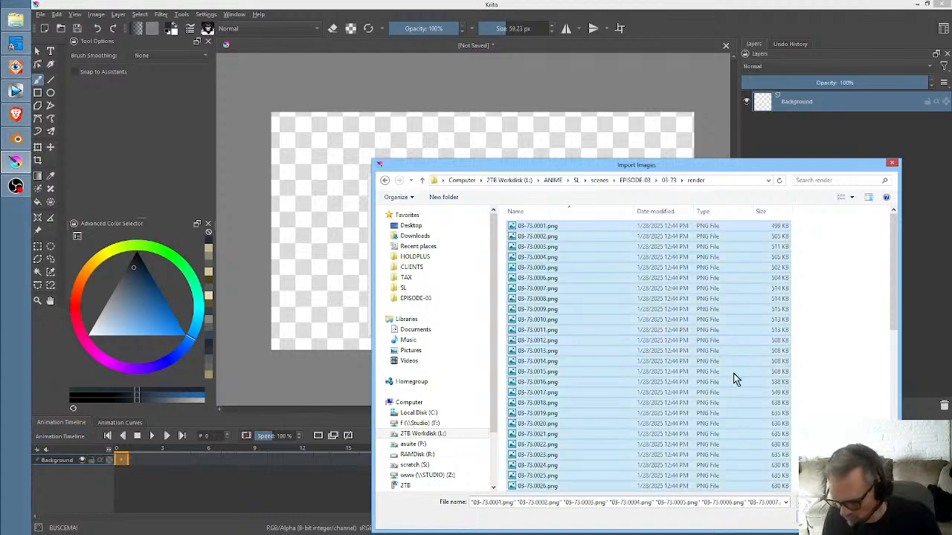
key("Return")
left_click(539, 325)
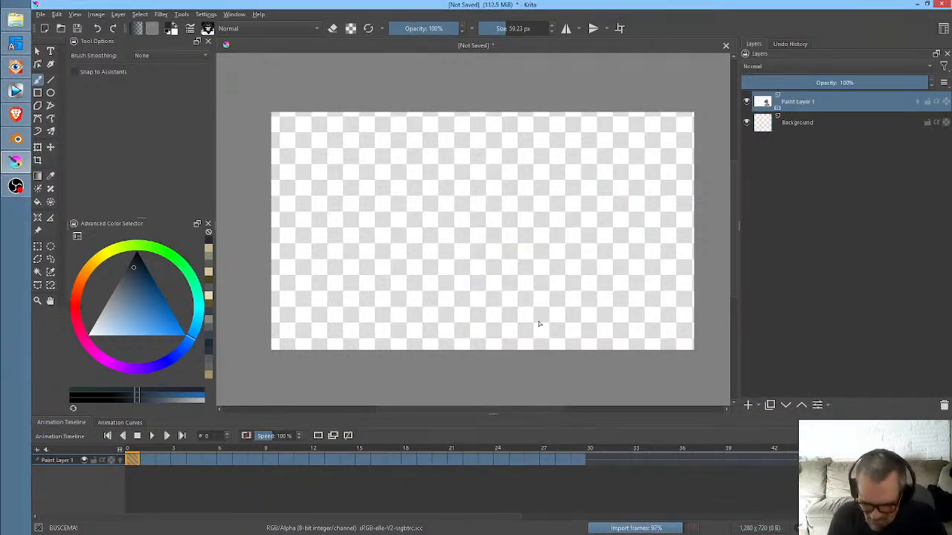
- Fit all imported frames in the animation timeline and set the frame rate to 8 fps
left_click_drag(119, 450, 58, 451)
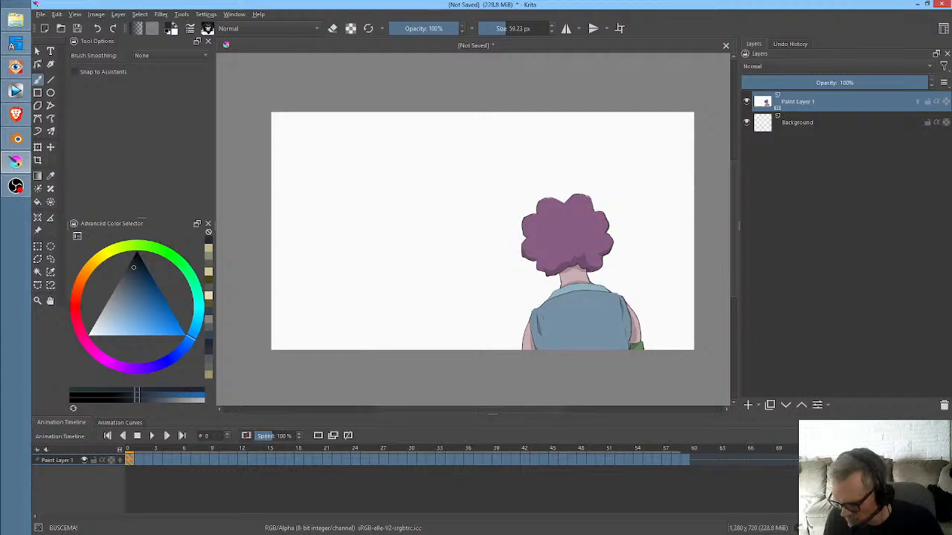
type("8")
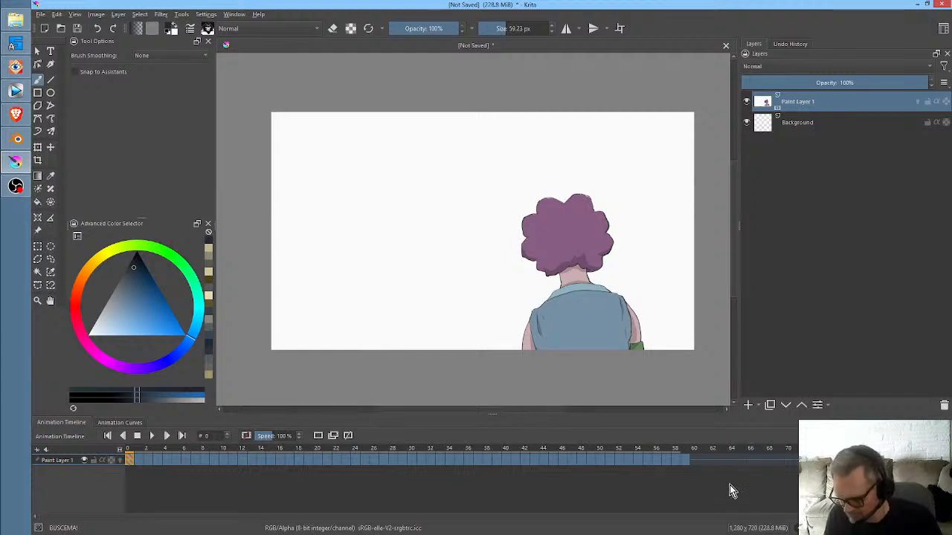
left_click(729, 489)
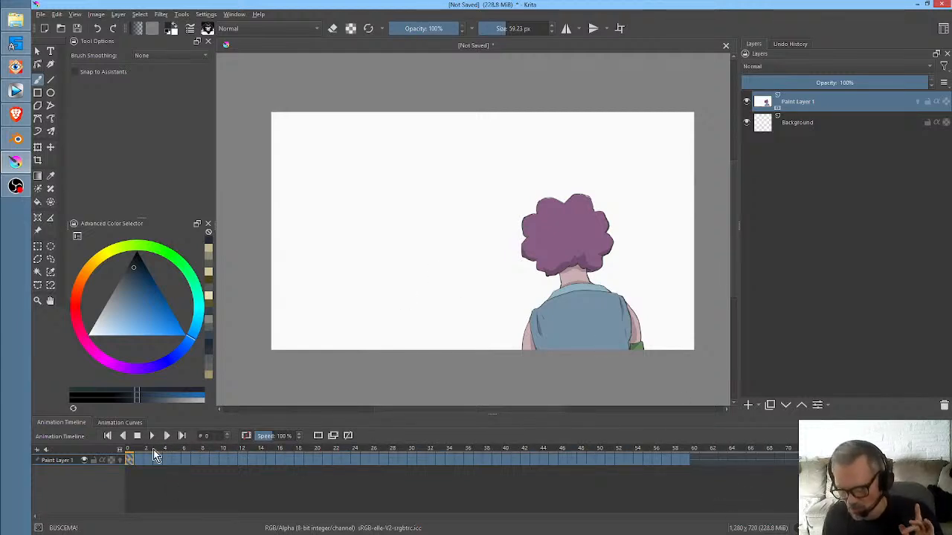
- Check the imported animation's last frames, play it back from frame 0, and delete Paint Layer 1
left_click(128, 458)
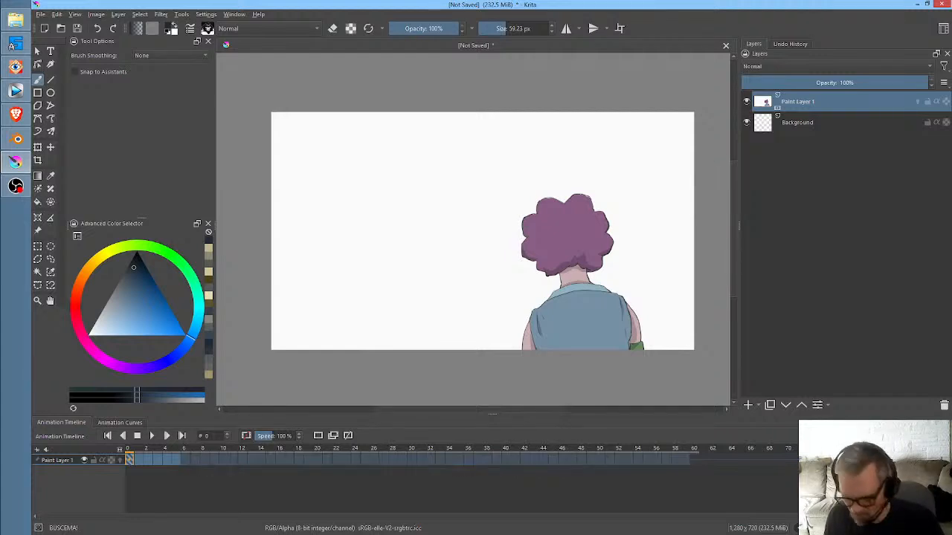
left_click(695, 459)
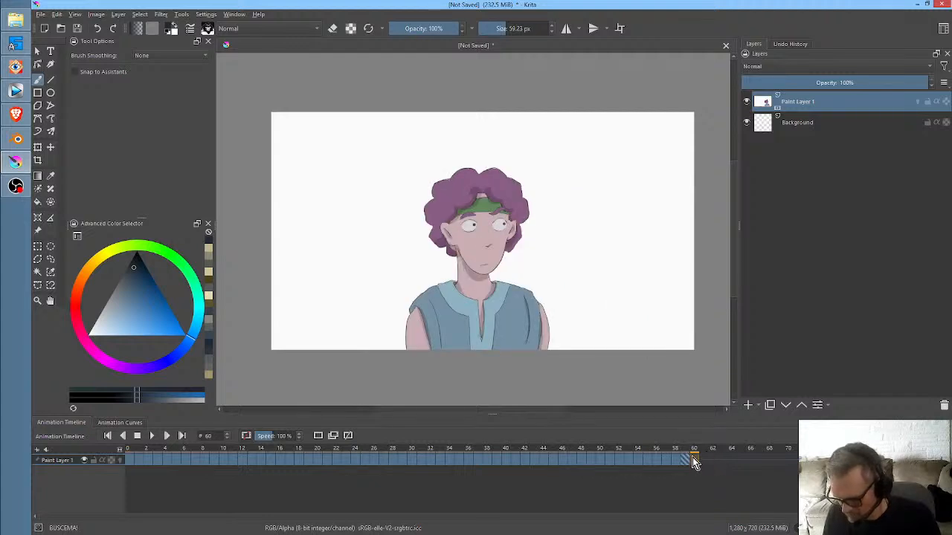
left_click(683, 459)
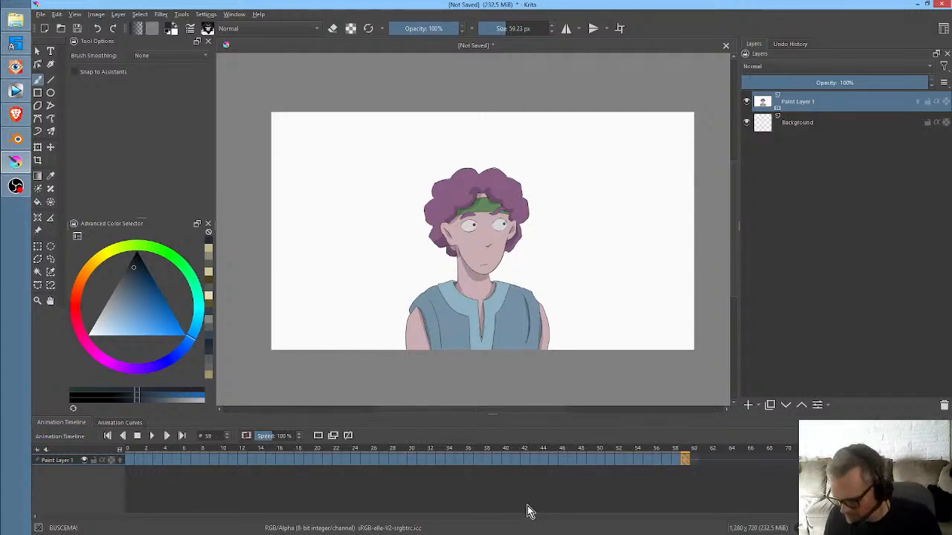
left_click(127, 449)
key("space")
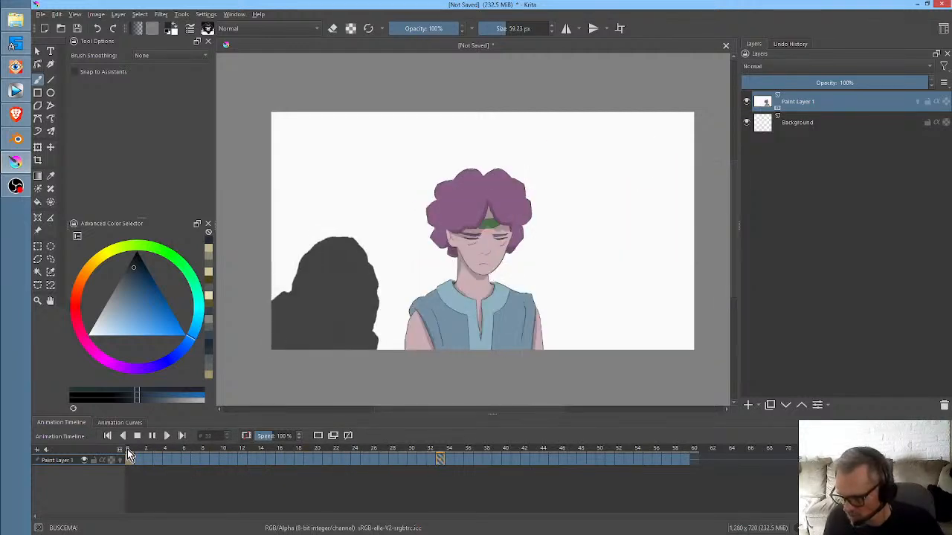
key("space")
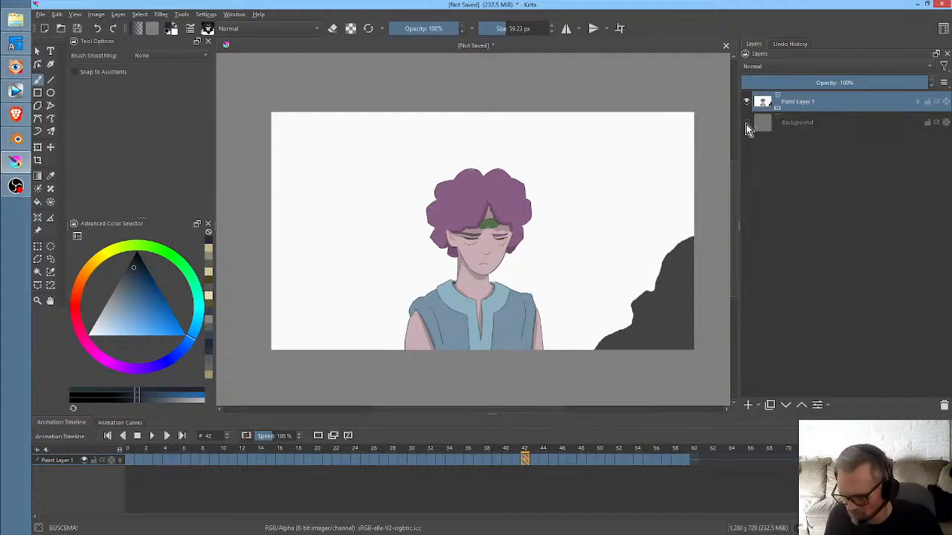
left_click(944, 407)
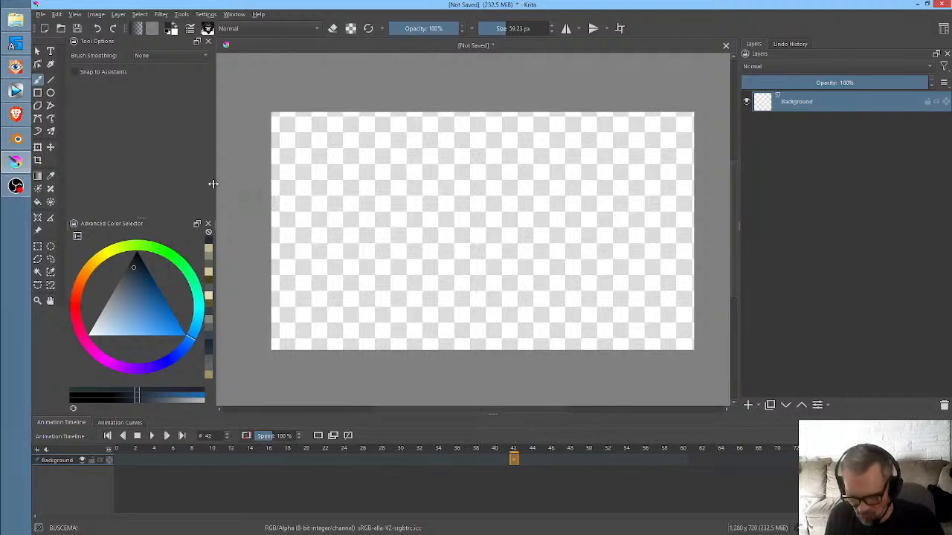
- Switch to Blender, enable the Transparent film option for 03-73.blend and render the animation through frame 60
left_click(16, 139)
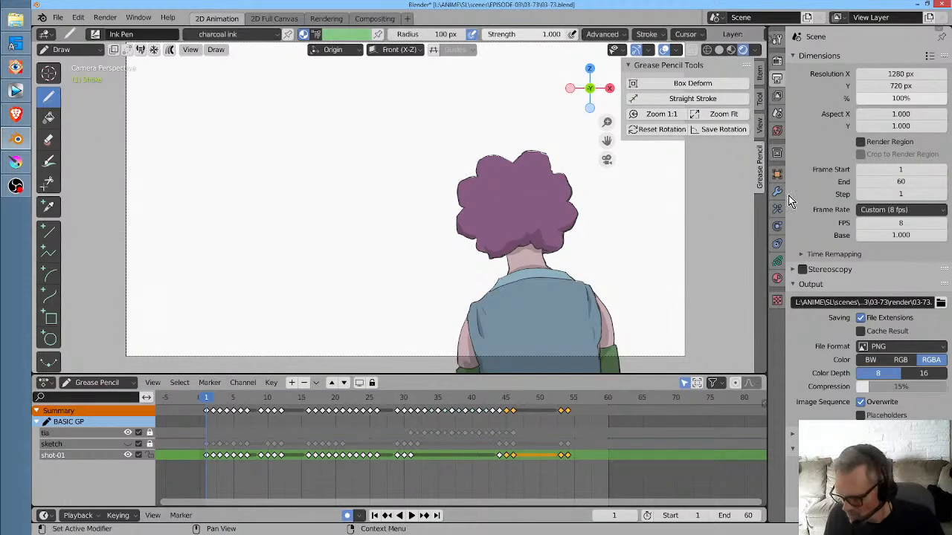
left_click(777, 61)
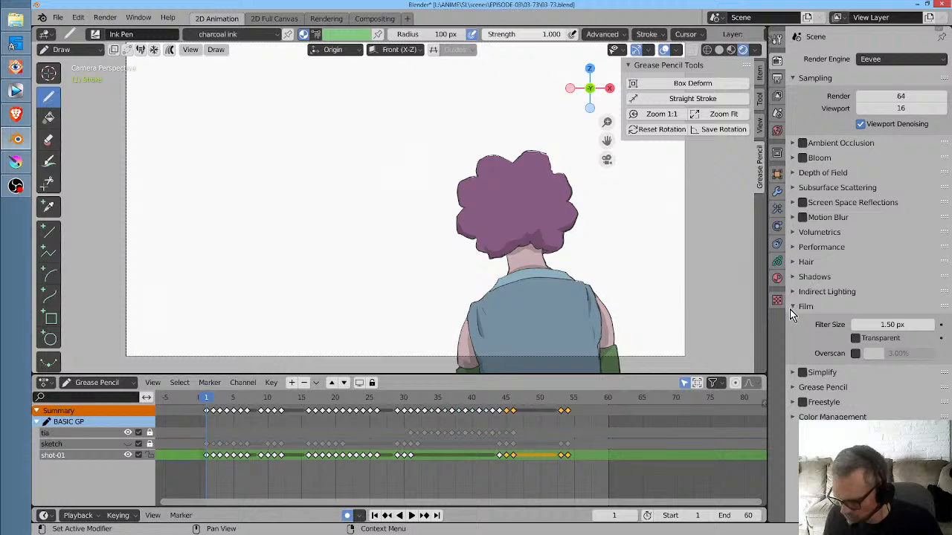
left_click(856, 339)
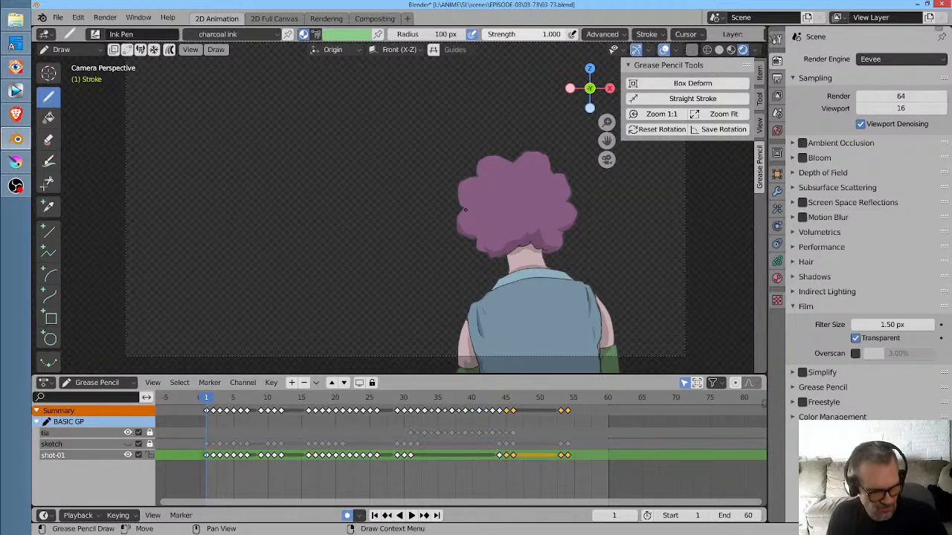
key("ctrl+F12")
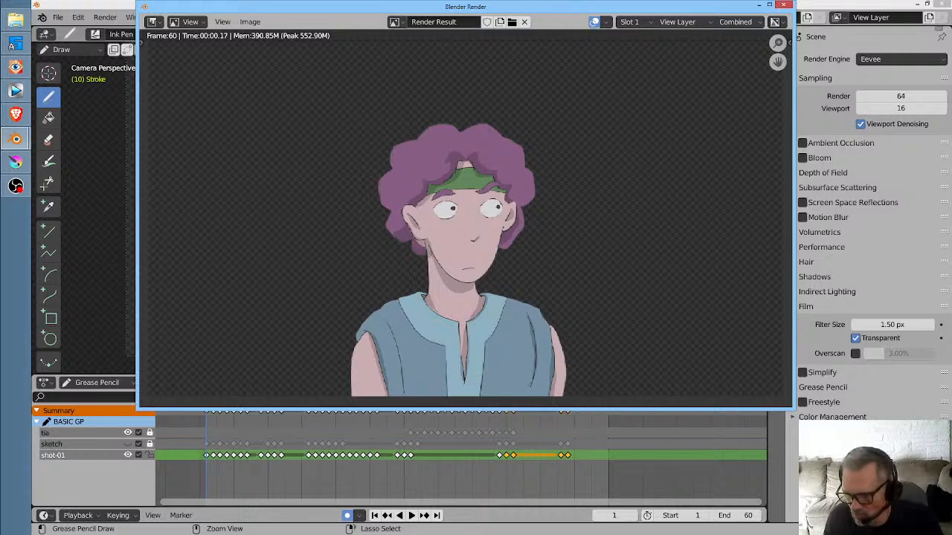
left_click(784, 6)
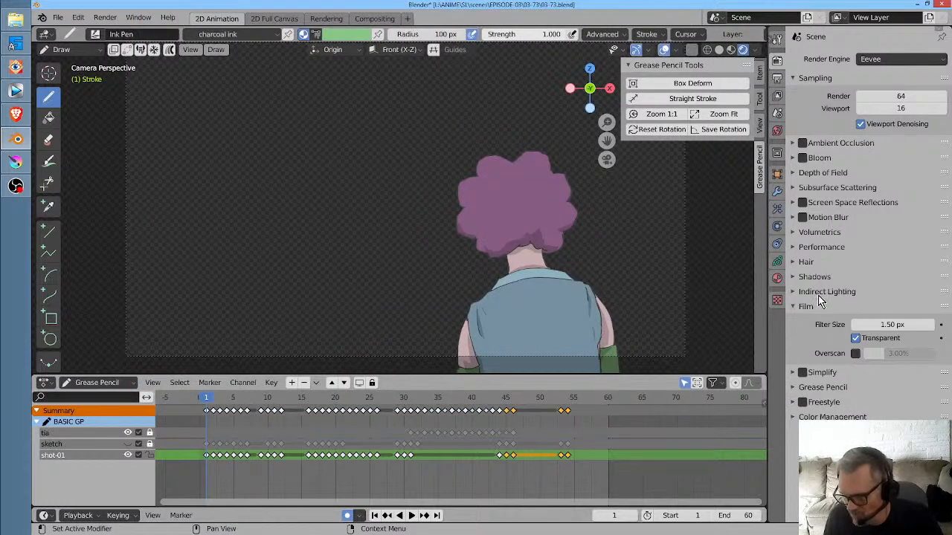
- Toggle the Transparent film option off and on again to compare the backgrounds
left_click(792, 307)
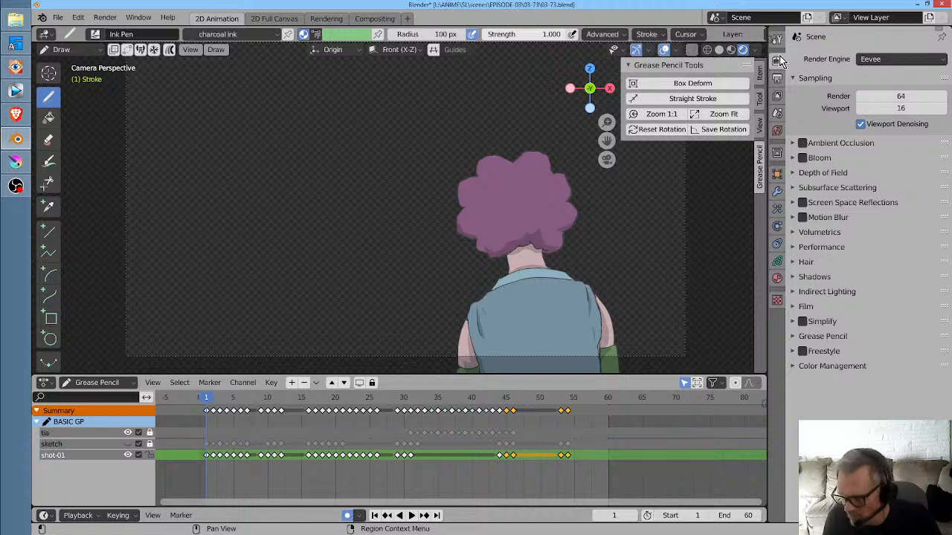
left_click(792, 306)
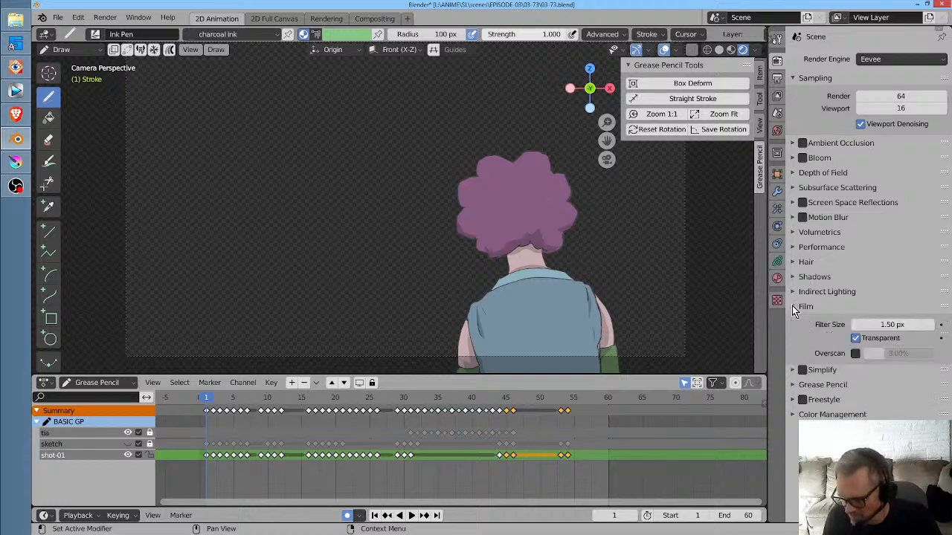
left_click(856, 338)
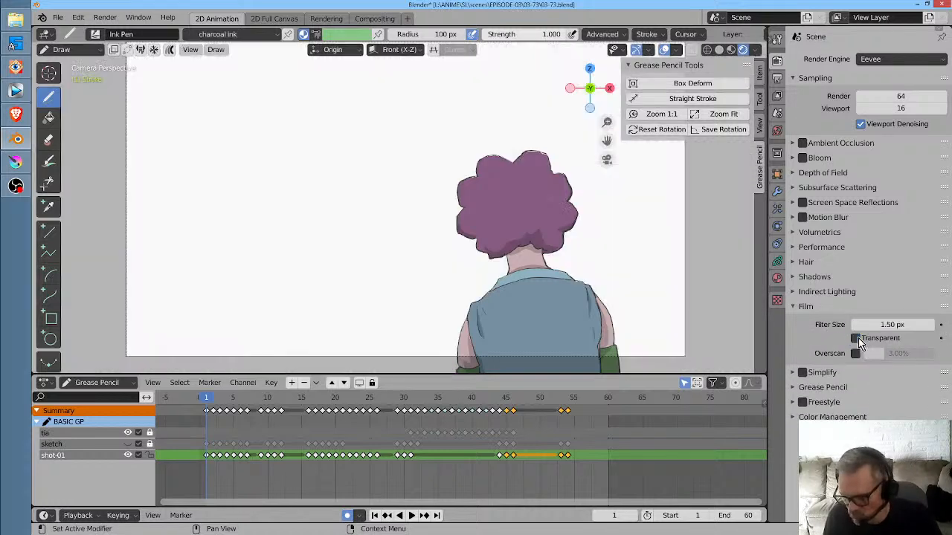
left_click(856, 338)
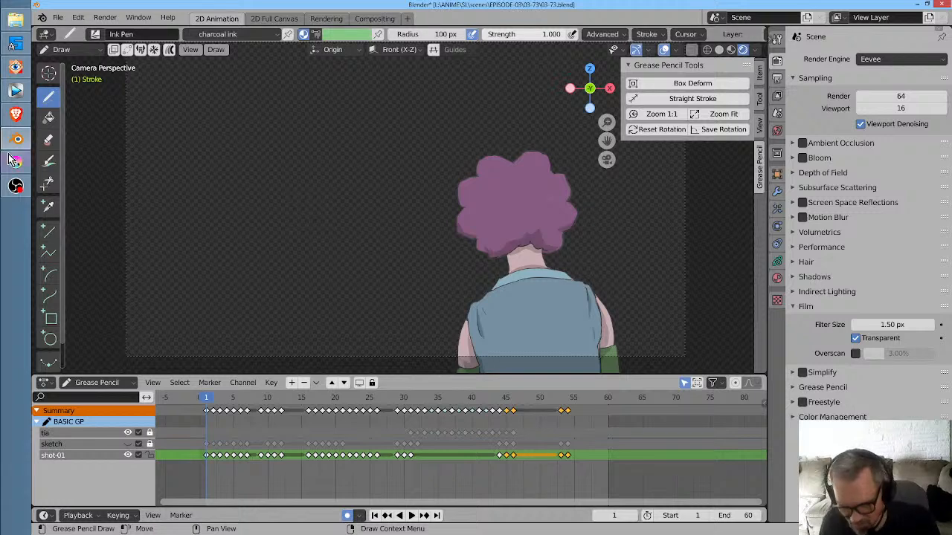
- Save 03-73.blend
left_click(58, 17)
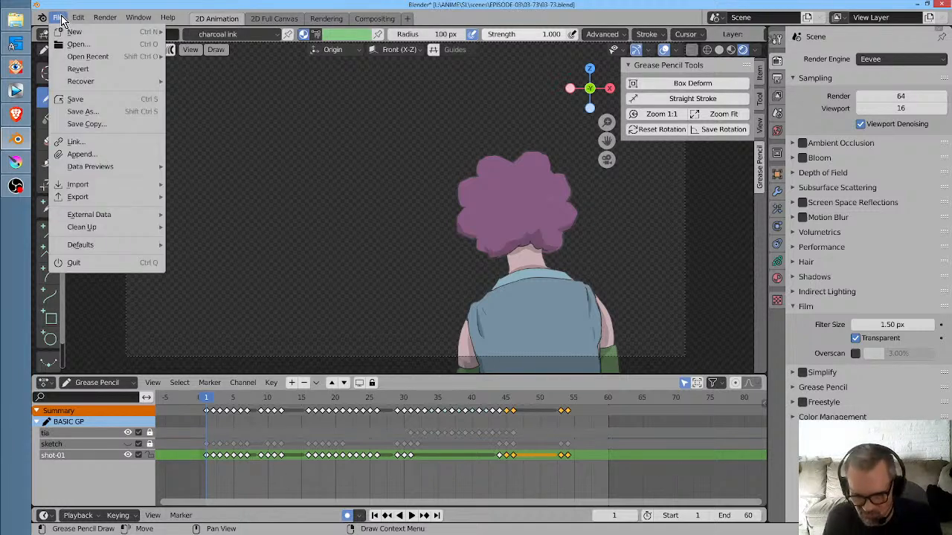
left_click(77, 99)
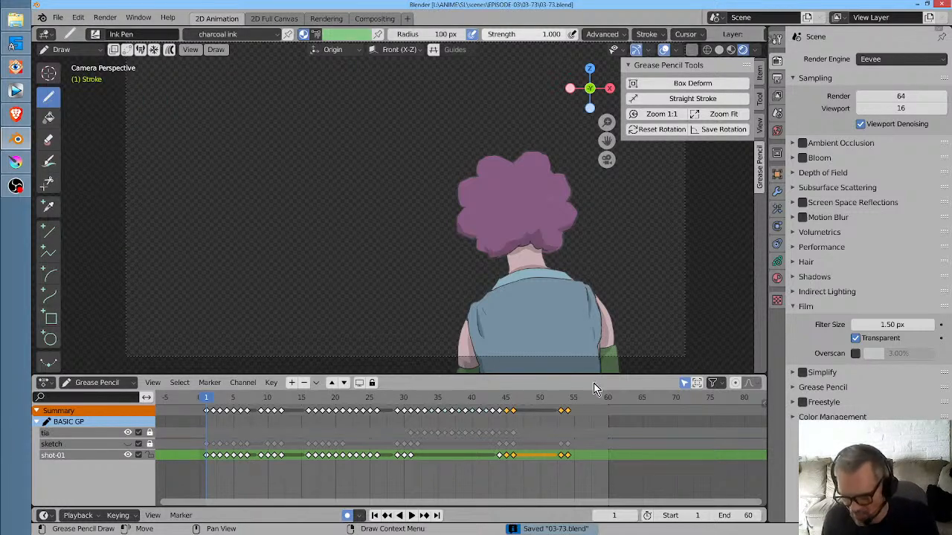
- Switch to Krita and import all re-rendered 03-73 PNG frames from the render folder, starting at 0 with step 1
left_click(15, 162)
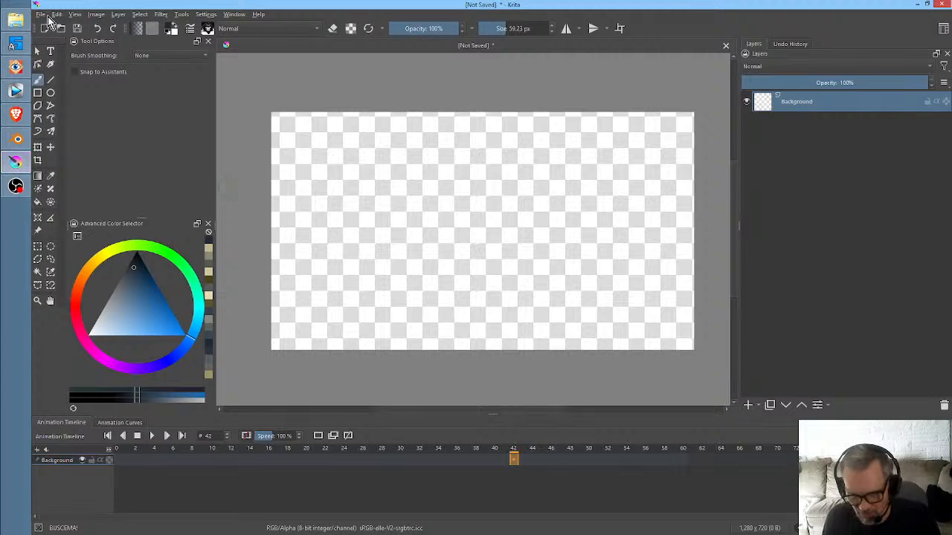
left_click(43, 15)
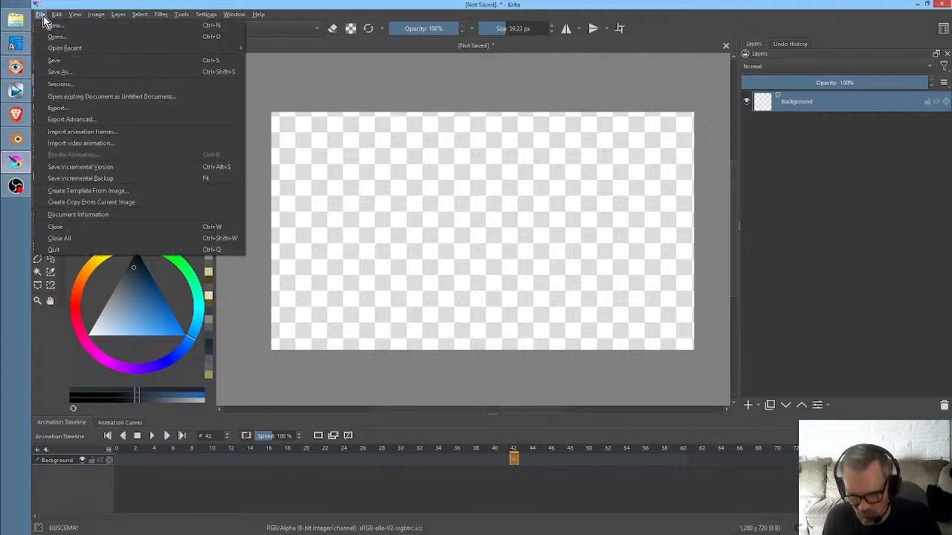
left_click(77, 131)
left_click(430, 305)
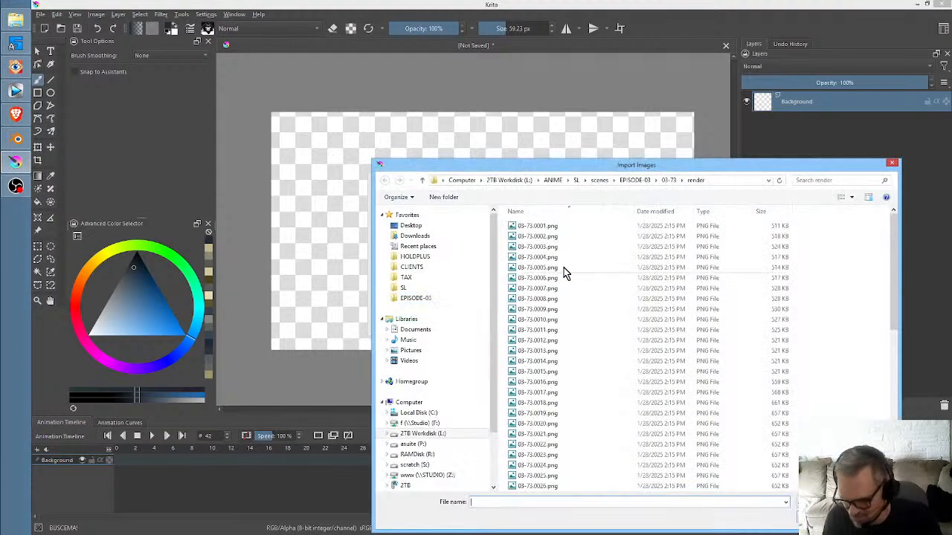
key("ctrl+a")
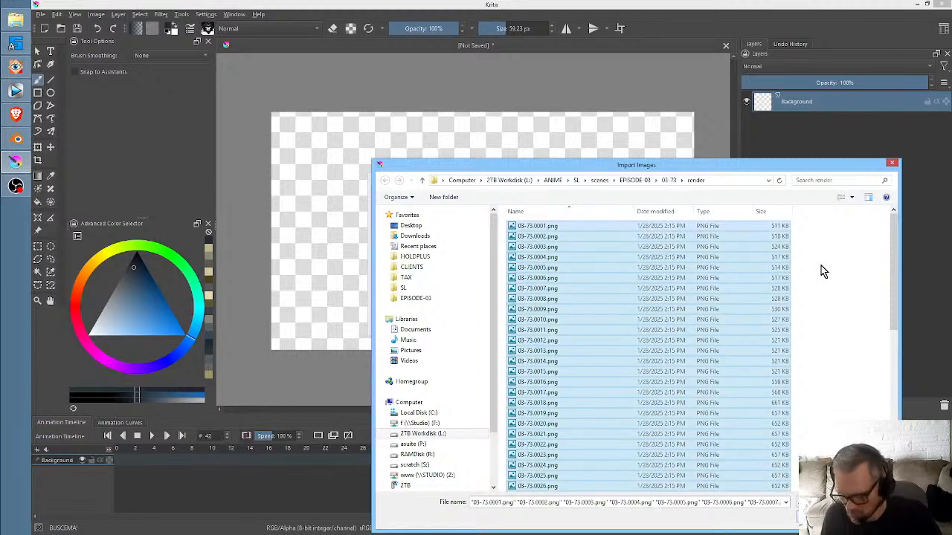
key("Return")
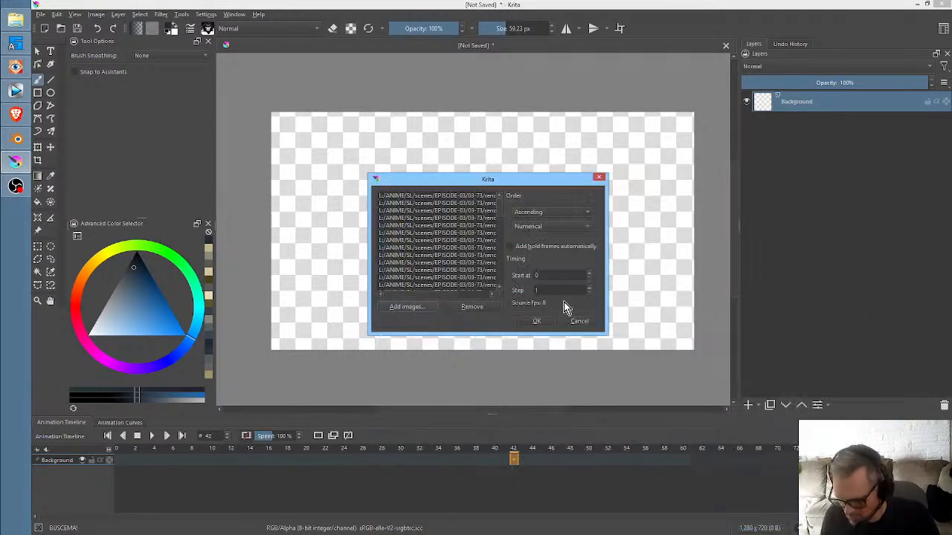
left_click(536, 320)
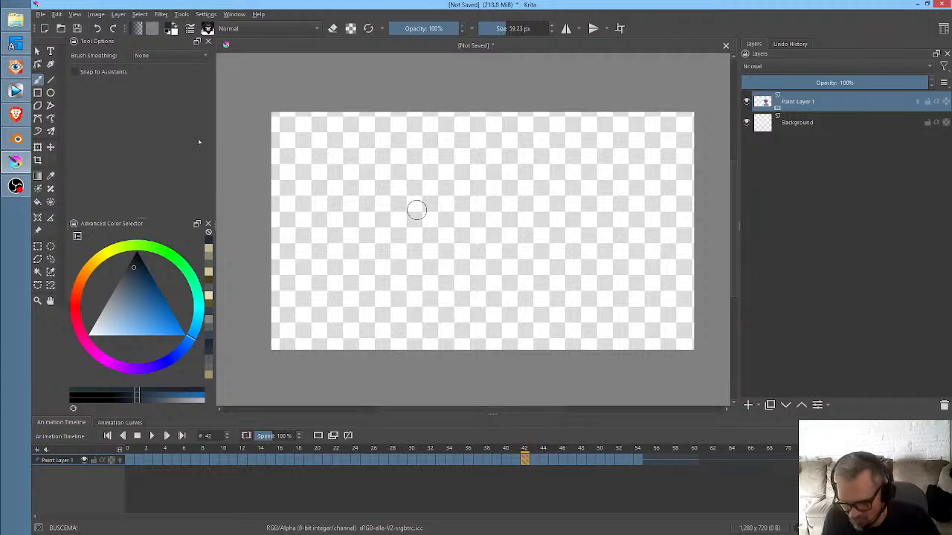
- Save the document as Krita file 03-73 in the EPISODE-03 scene folder 03-73
left_click(41, 16)
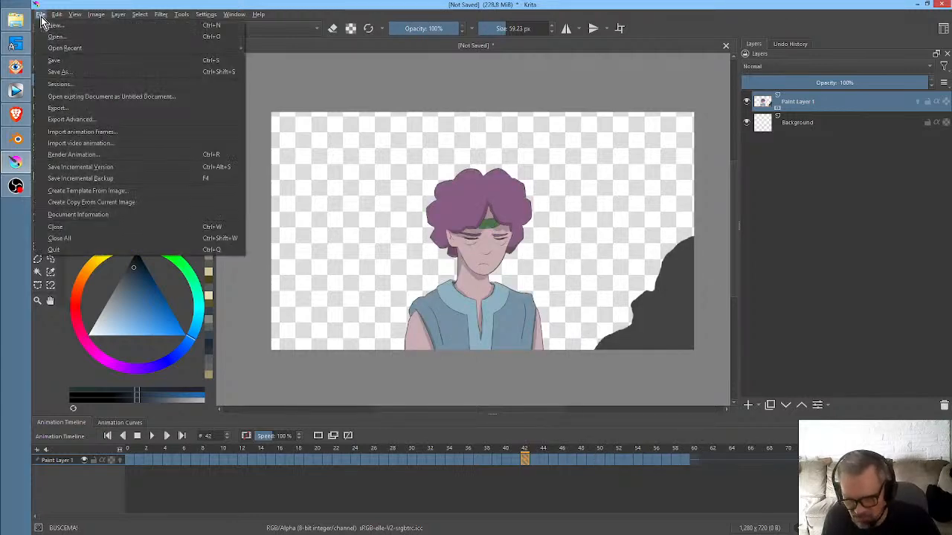
left_click(73, 76)
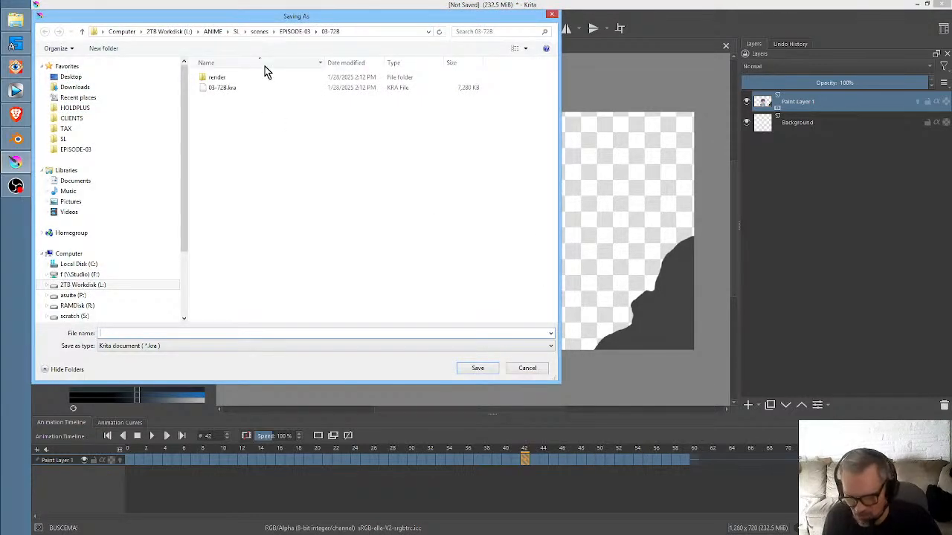
left_click(294, 31)
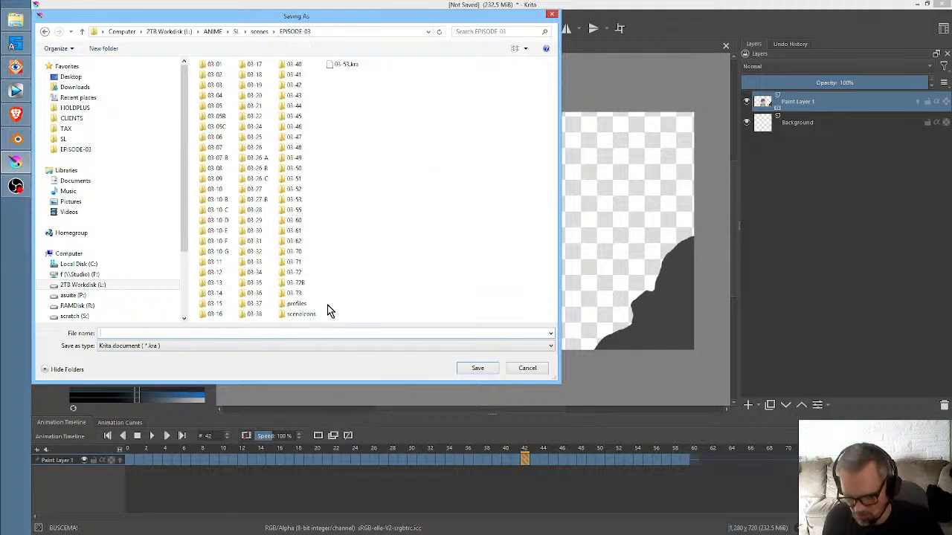
double_click(294, 293)
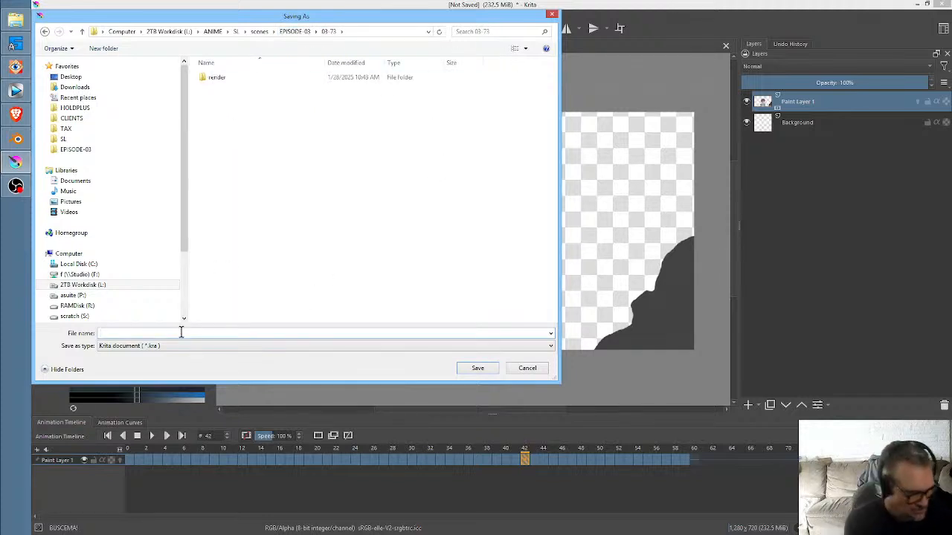
type("03-73")
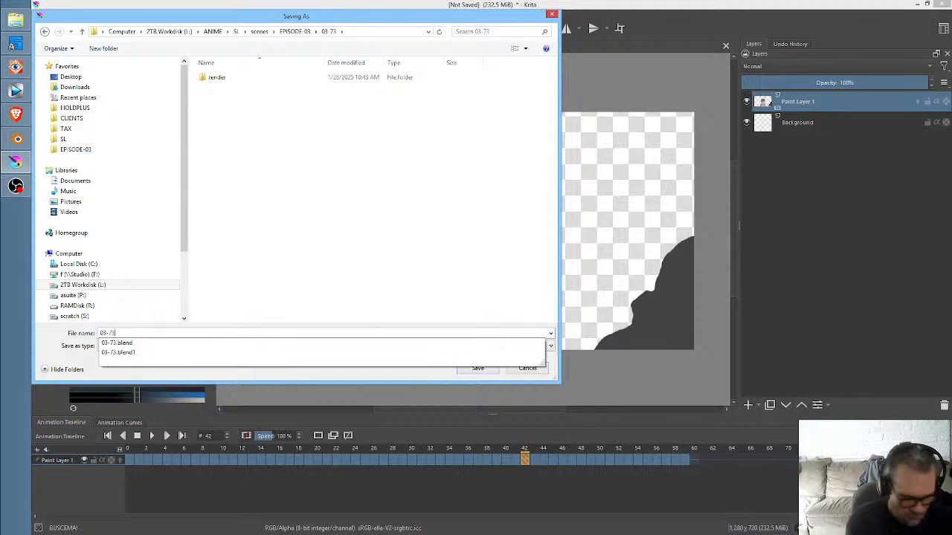
left_click(456, 374)
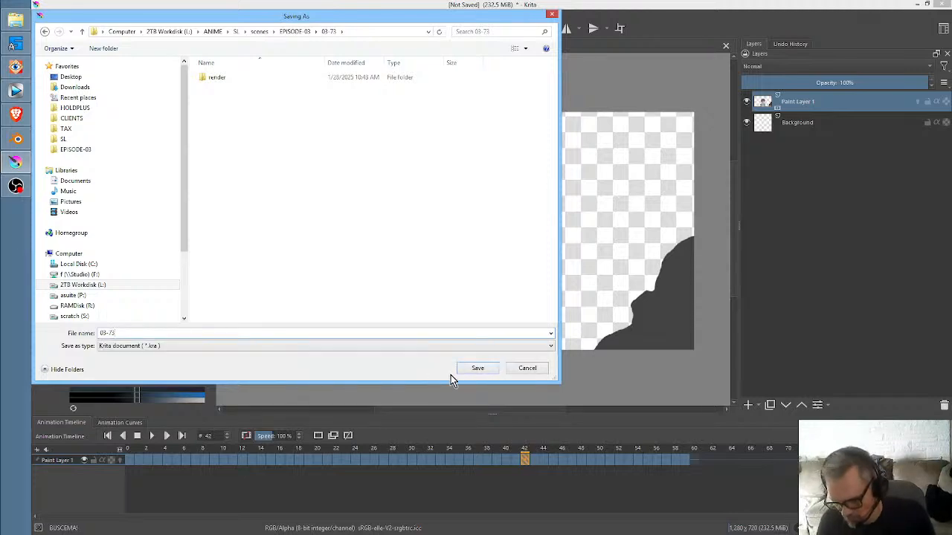
left_click(479, 370)
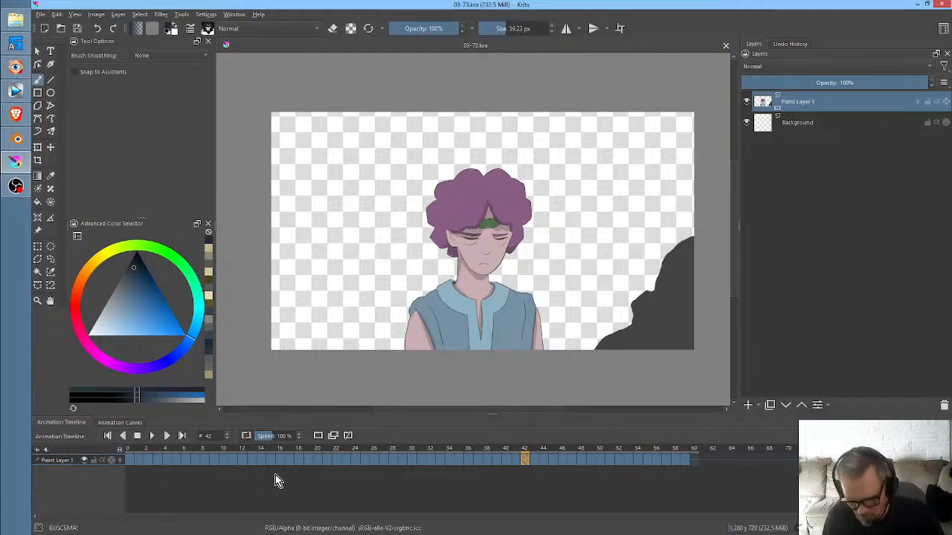
- Step back and forth through the imported frames from 0 to the end to review the animation, and return to frame 0
left_click(260, 461)
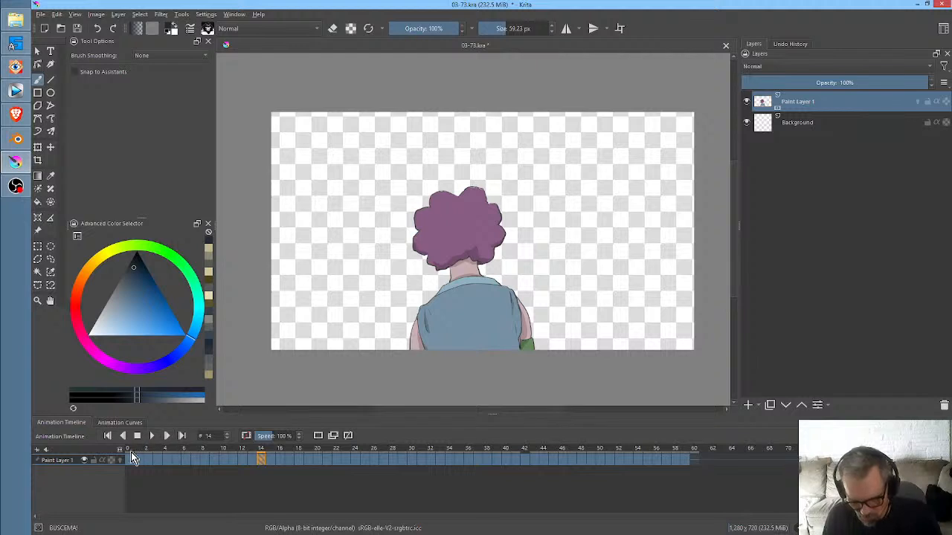
left_click(131, 458)
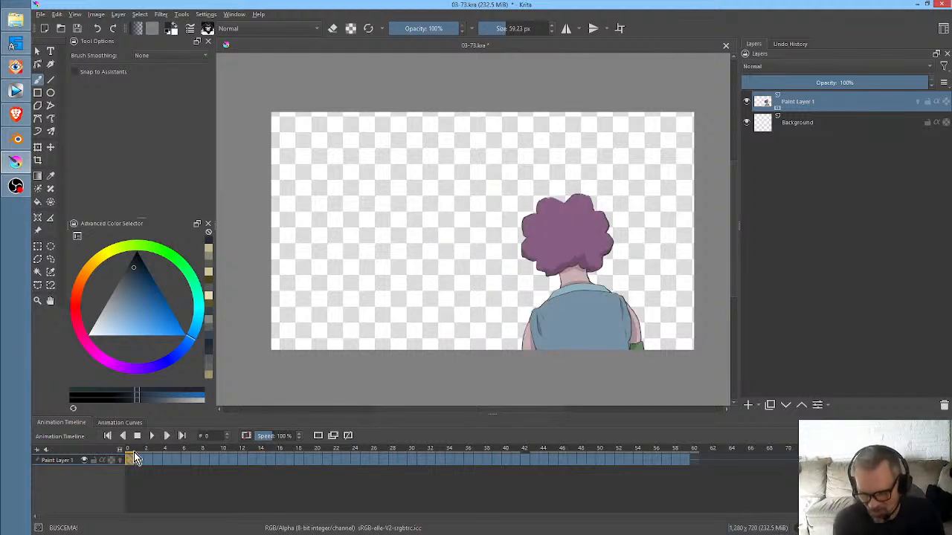
key("Right")
key("Left")
key("Right")
key("Right")
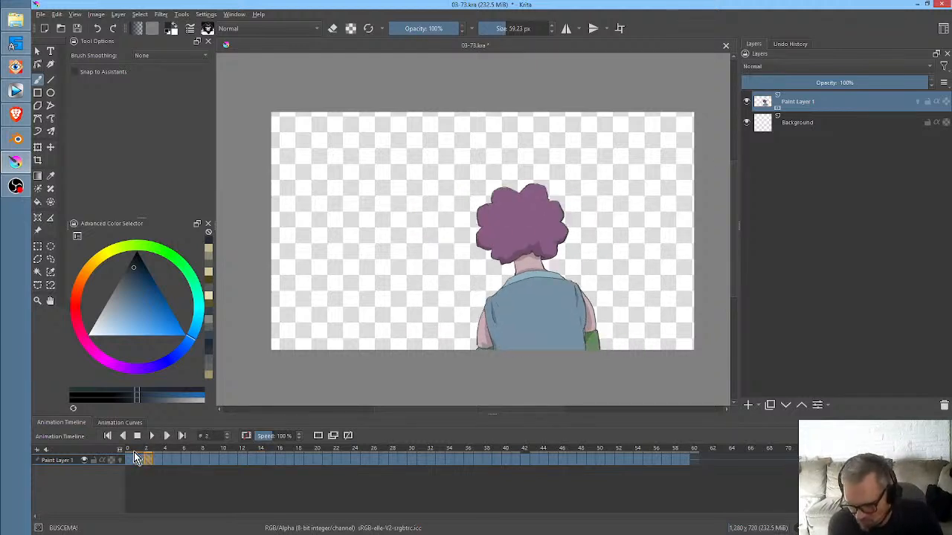
key("Right")
key("Right")
key("Right")
key("Right")
key("Right")
key("Right")
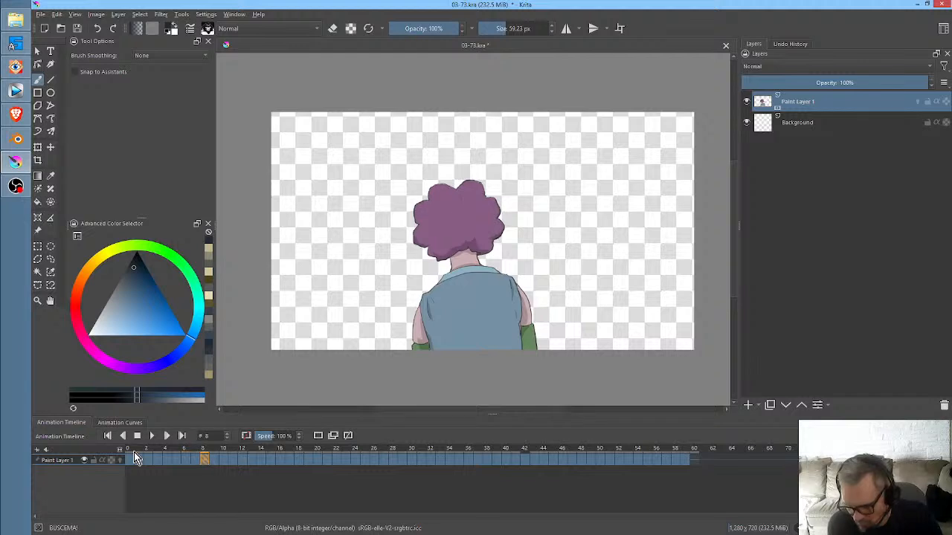
key("Left")
key("Left")
key("Left")
key("Right")
key("Right")
key("Right")
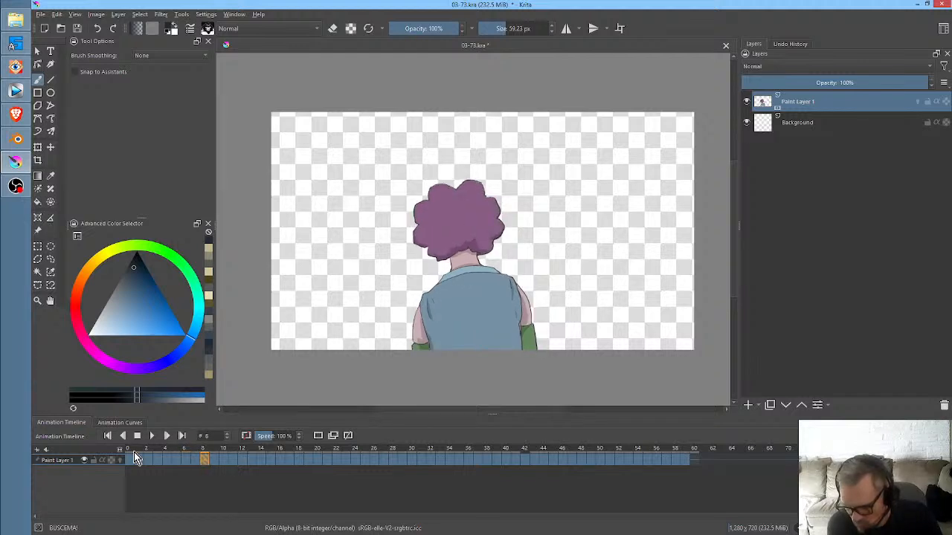
key("Right")
key("Right")
key("Right")
key("Right")
key("Right")
key("Right")
key("Right")
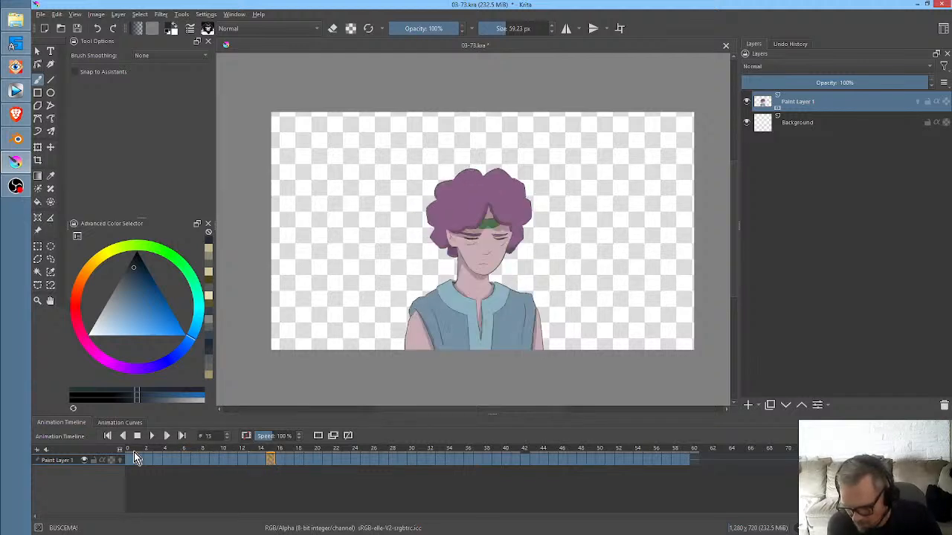
key("Left")
key("Left")
key("Left")
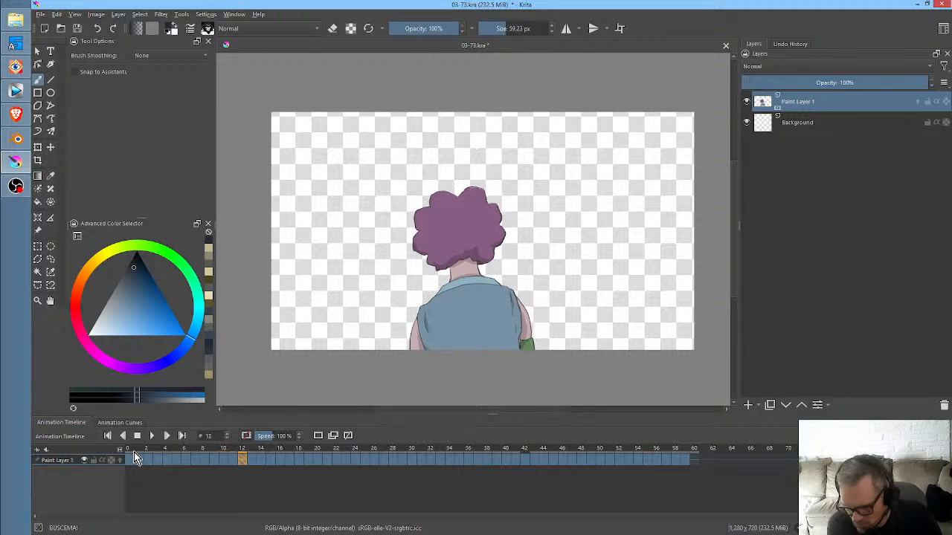
key("Right")
key("Right")
key("Right")
key("Right")
key("Right")
key("Right")
key("Right")
key("Right")
key("Right")
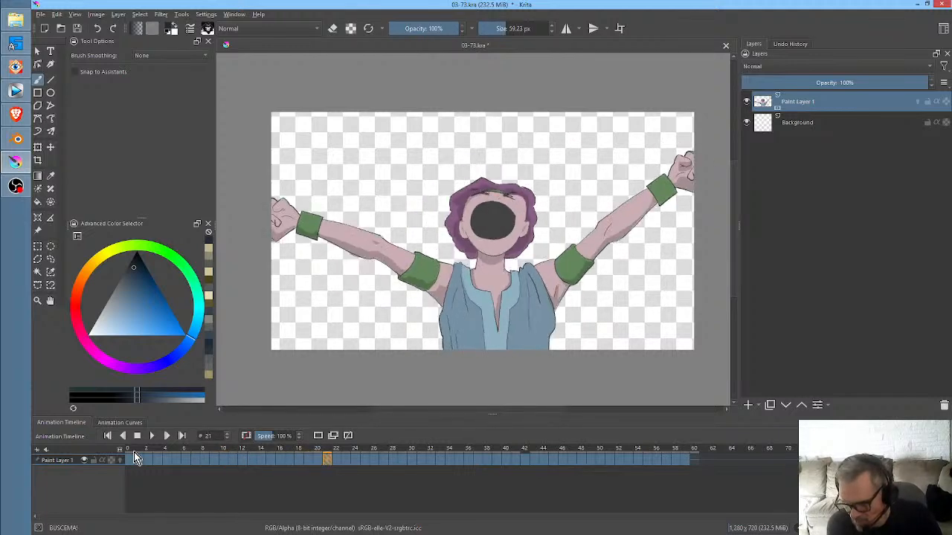
key("Right")
key("Right")
key("Right")
key("Right")
key("Right")
key("Right")
key("Right")
key("Right")
key("Right")
key("Right")
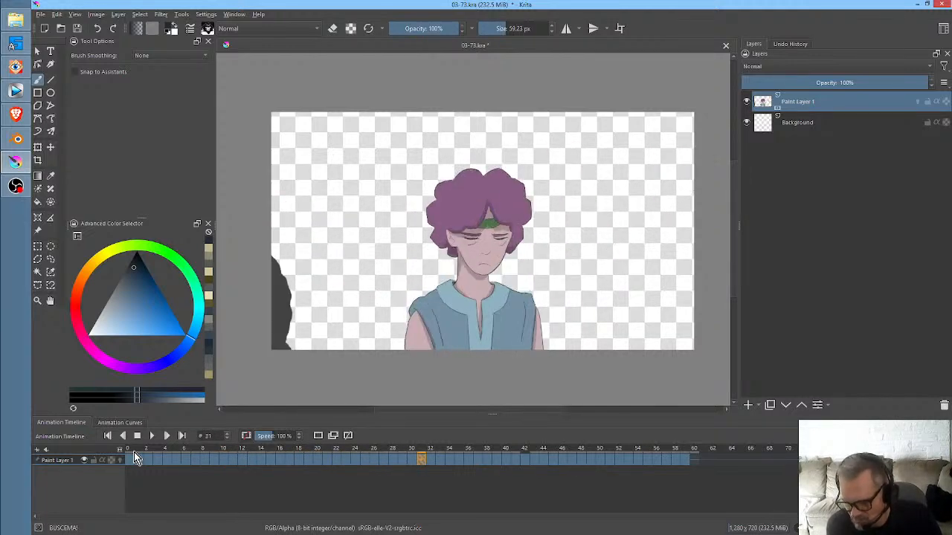
key("Right")
key("Right")
key("Right")
key("Right")
key("Right")
key("Right")
key("Right")
key("Right")
key("Right")
key("Right")
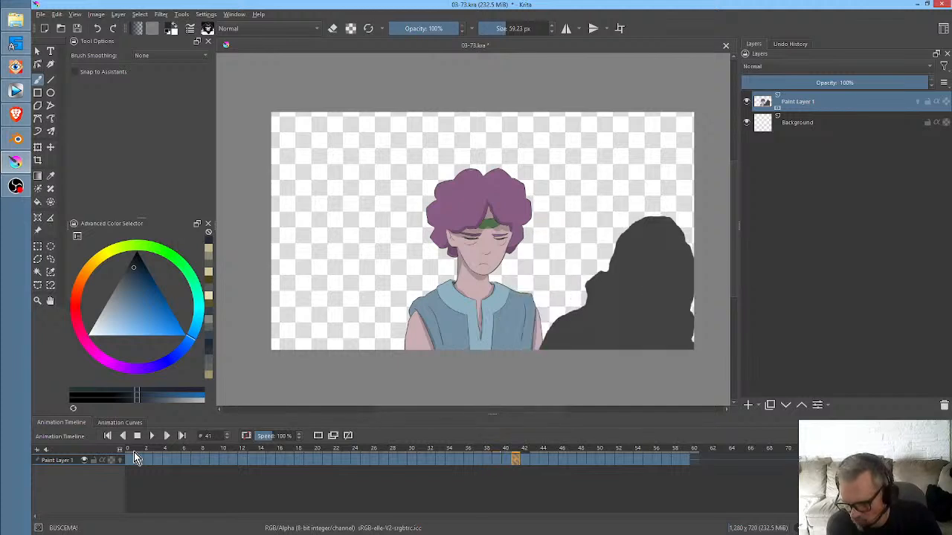
key("Right")
key("Right")
key("Right")
key("Right")
key("Right")
key("Right")
key("Right")
key("Right")
key("Right")
key("Right")
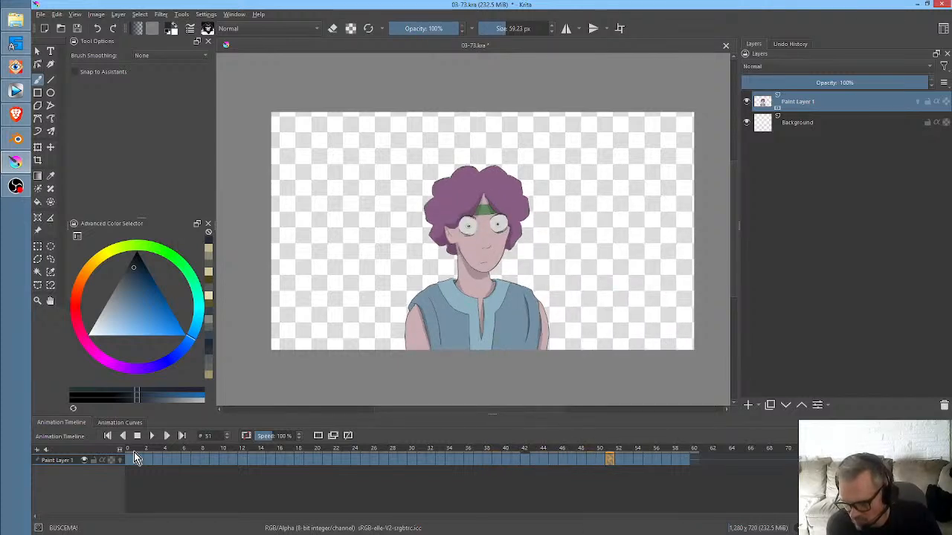
key("Right")
key("Right")
key("Right")
key("Right")
key("Right")
key("Right")
key("Right")
key("Right")
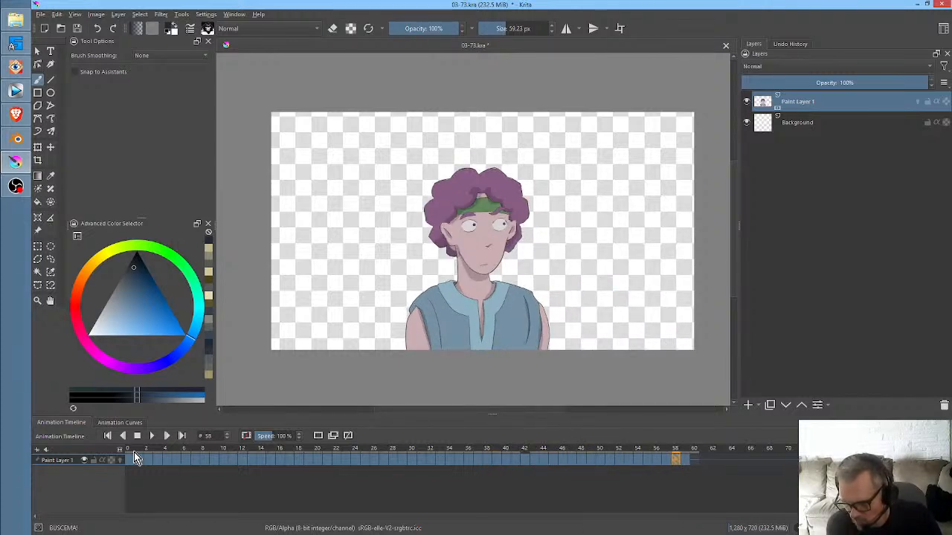
key("space")
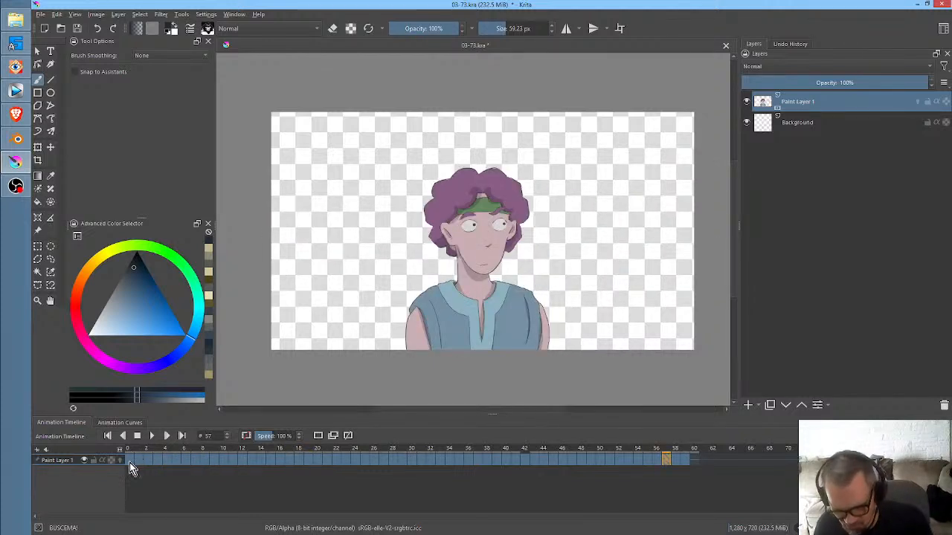
left_click(130, 461)
- Delete the empty Background layer and save the document
left_click(818, 123)
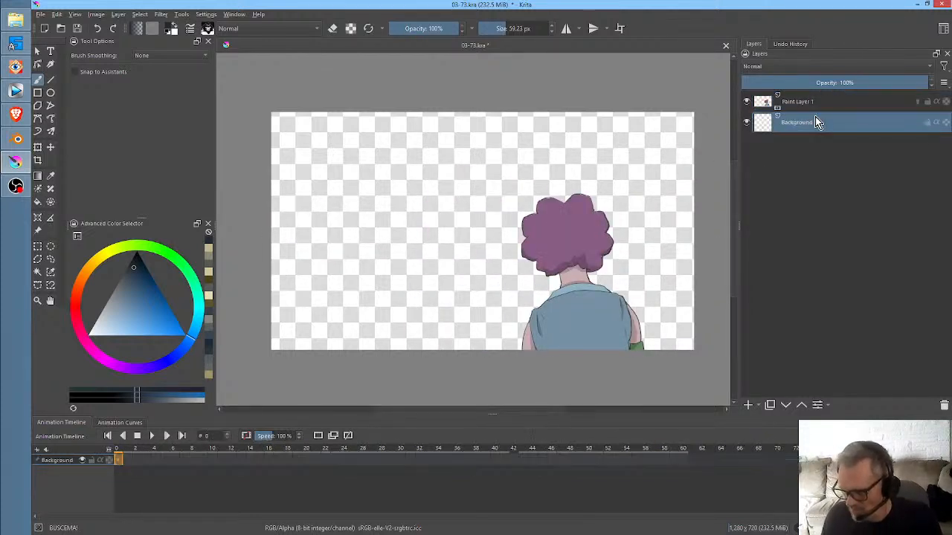
left_click(943, 406)
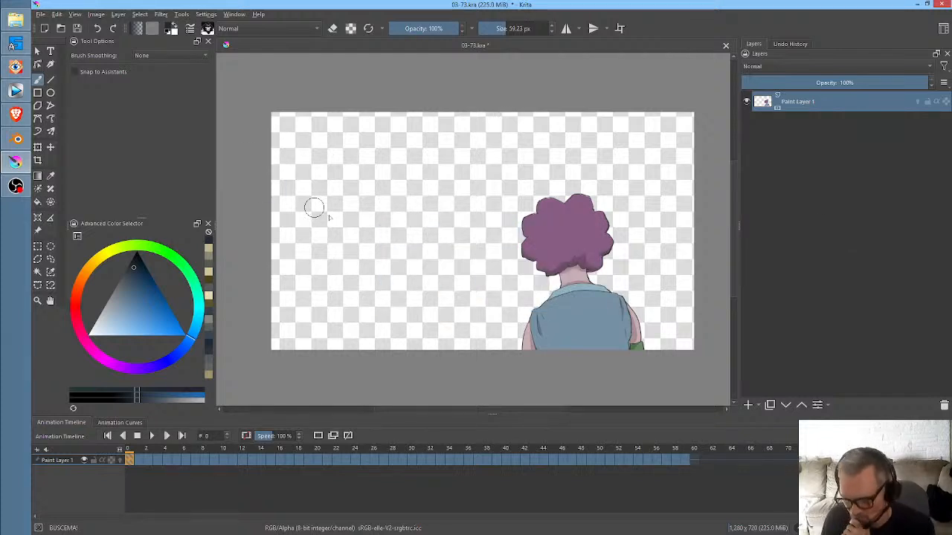
key("ctrl+s")
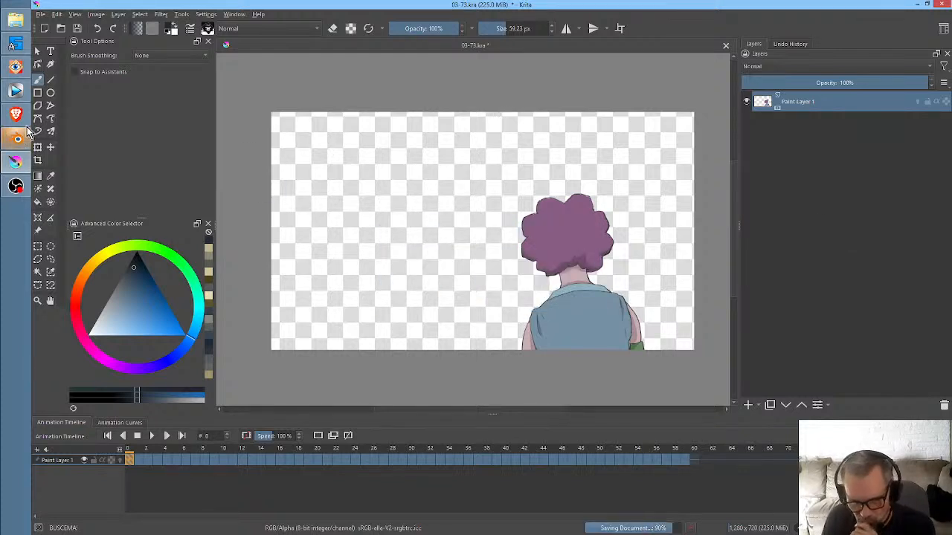
- Bring cave-interior-01.png from the SL backgrounds folder in FastStone Image Viewer into the Krita document as a new layer
mouse_move(16, 115)
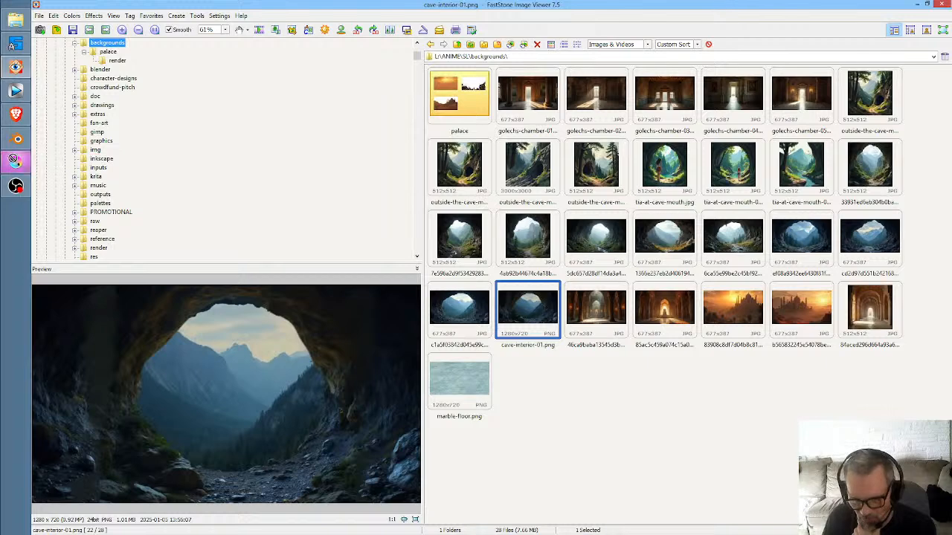
left_click(16, 161)
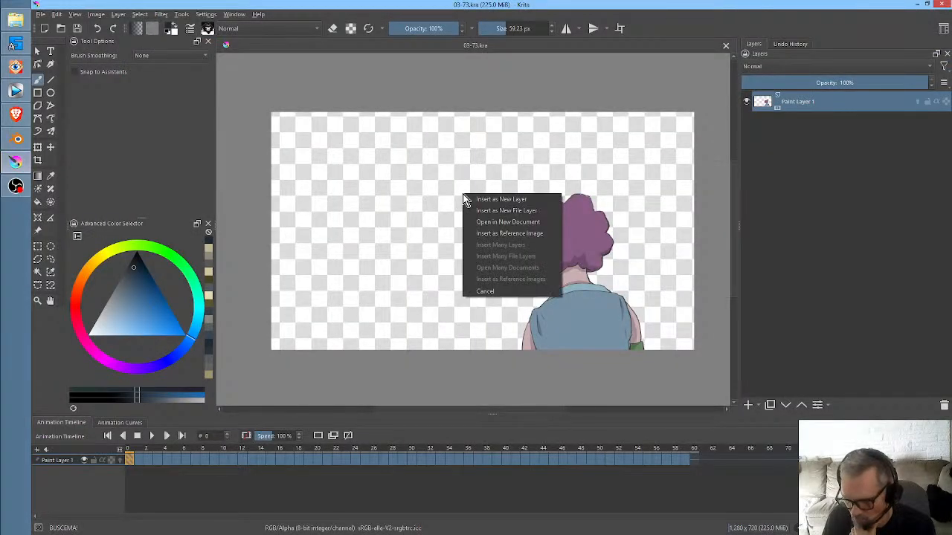
left_click(476, 199)
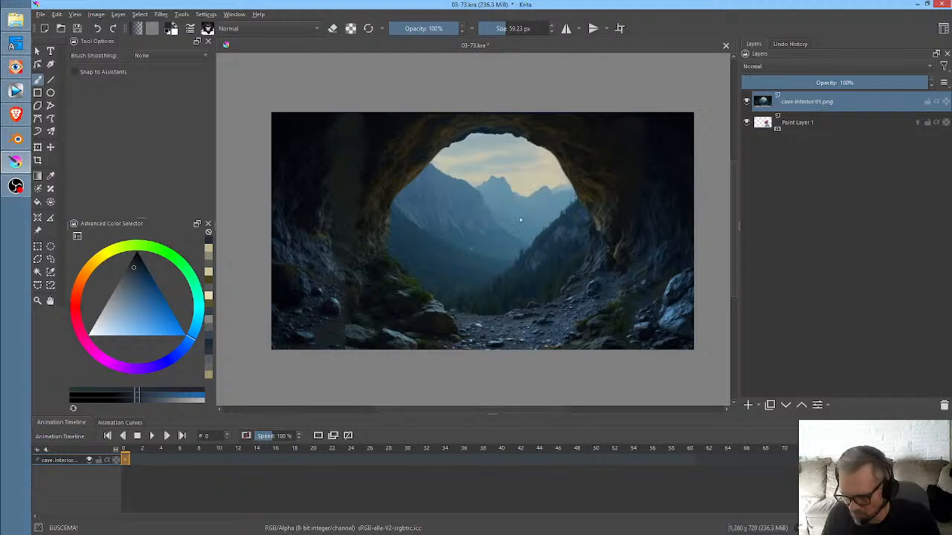
scroll(516, 198, "down", 2)
scroll(516, 192, "up", 2)
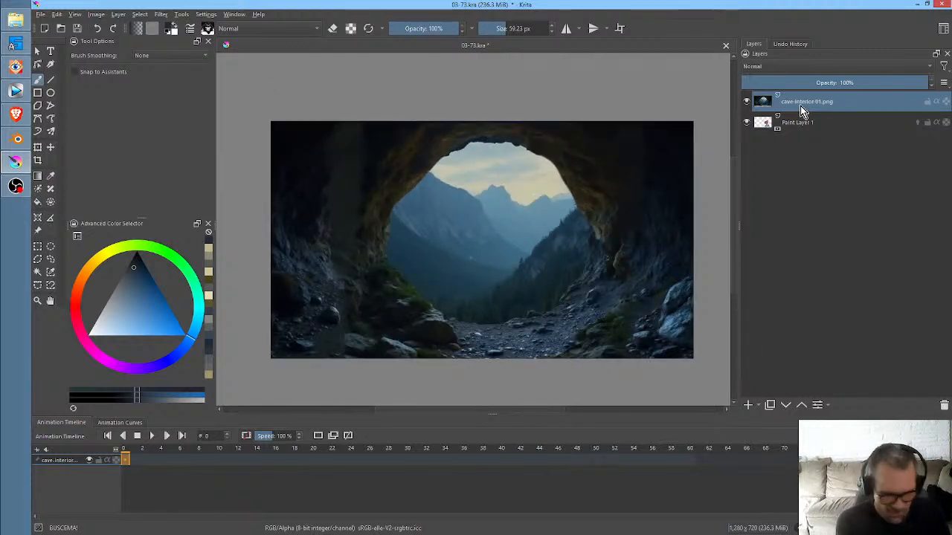
- Brighten the cave-interior-01.png layer with a Color Adjustment curve that maps RGBA input 144 to output 255, leaving the Hue curve linear
key("ctrl+m")
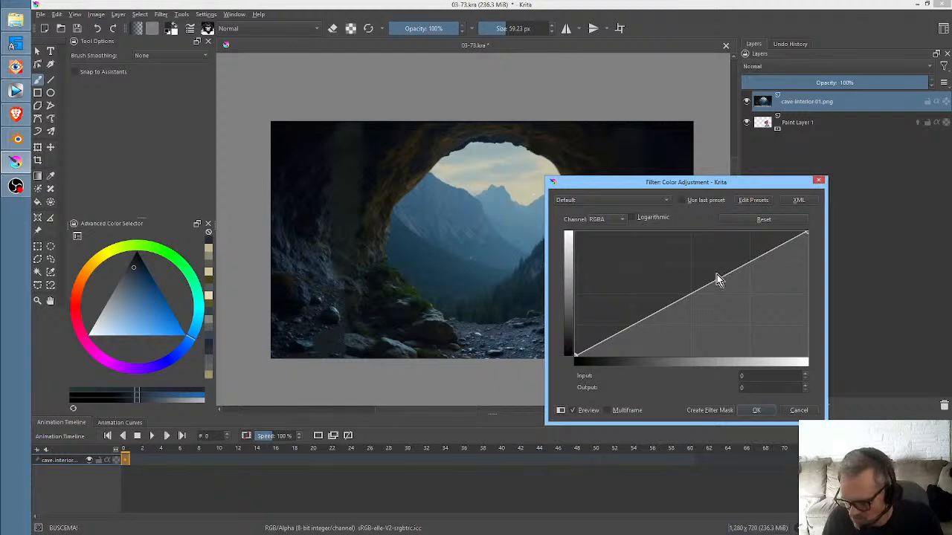
left_click_drag(718, 278, 705, 228)
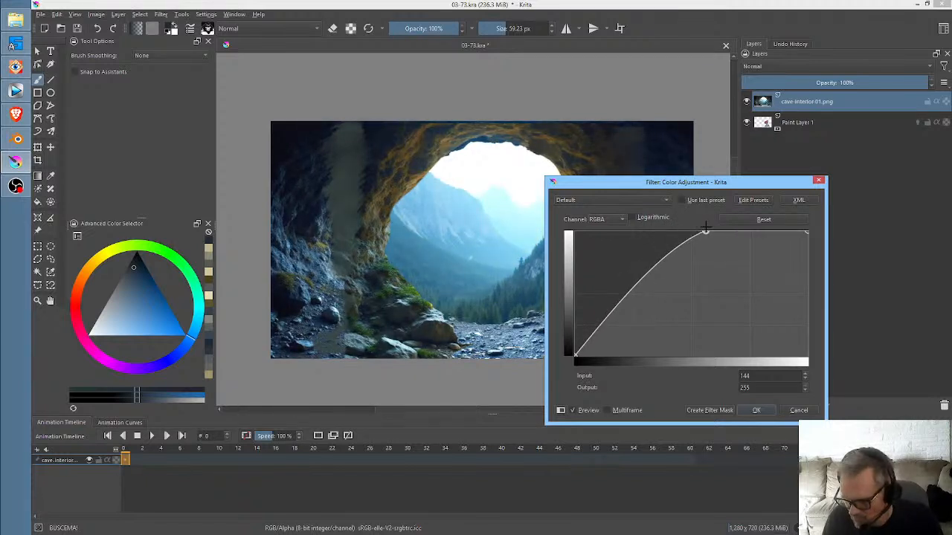
left_click(598, 220)
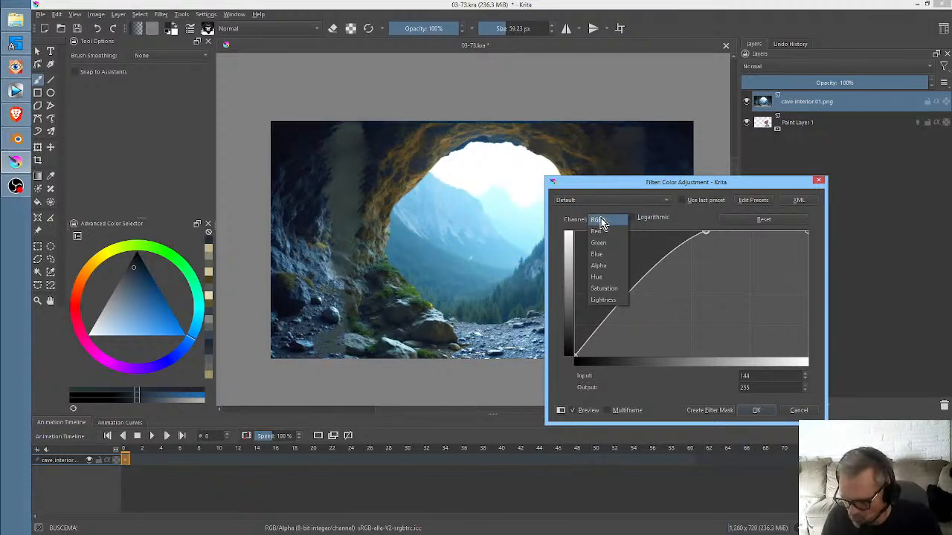
left_click(597, 276)
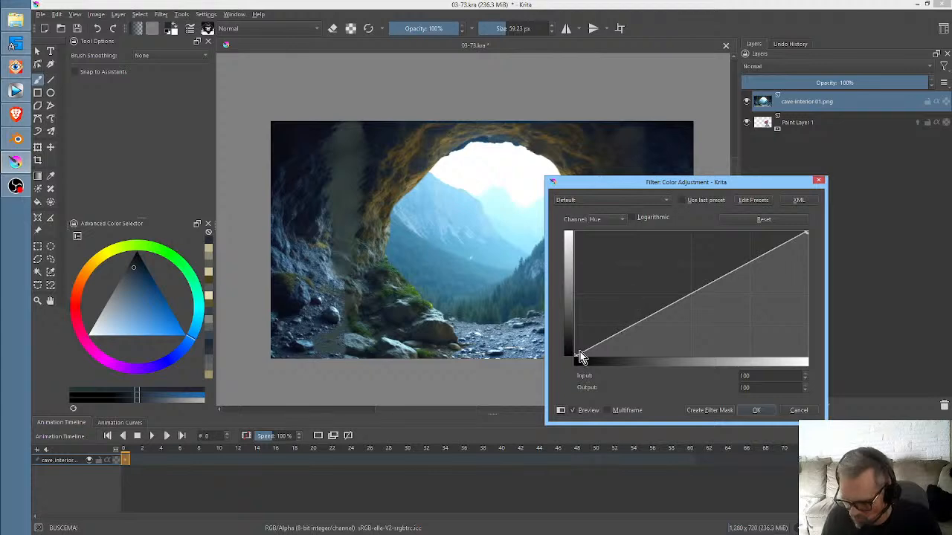
left_click_drag(575, 356, 505, 376)
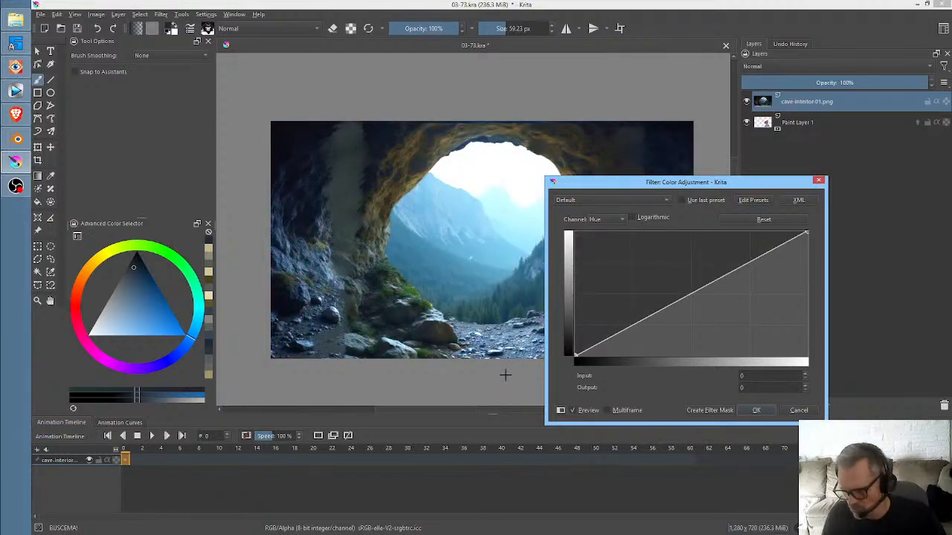
left_click(757, 411)
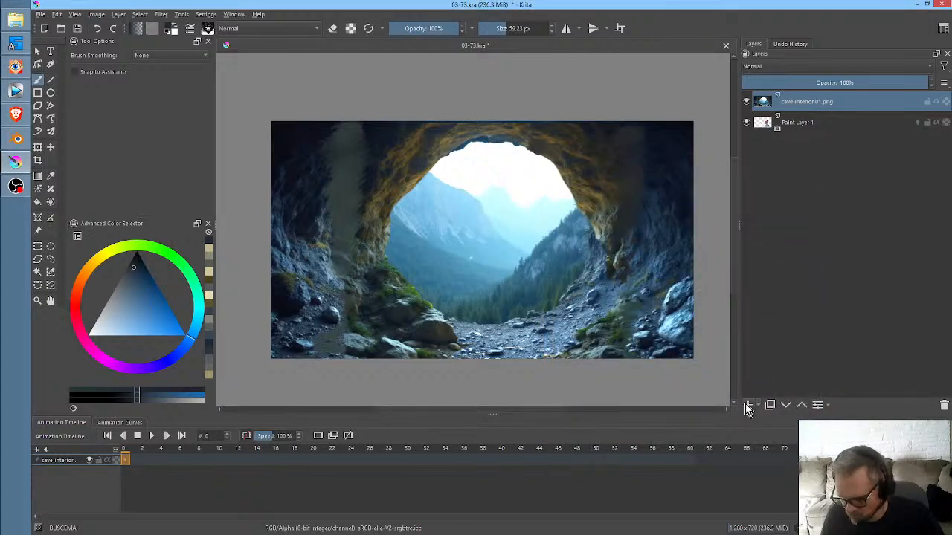
- Duplicate the cave-interior-01.png layer and tint the copy red with a Color Adjustment Hue curve point at input 54, output 0
left_click(770, 406)
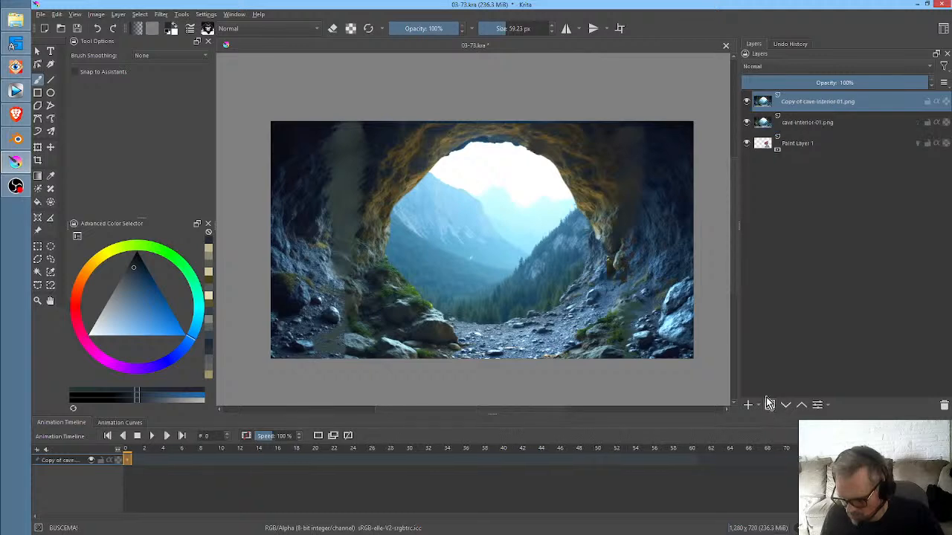
key("ctrl+m")
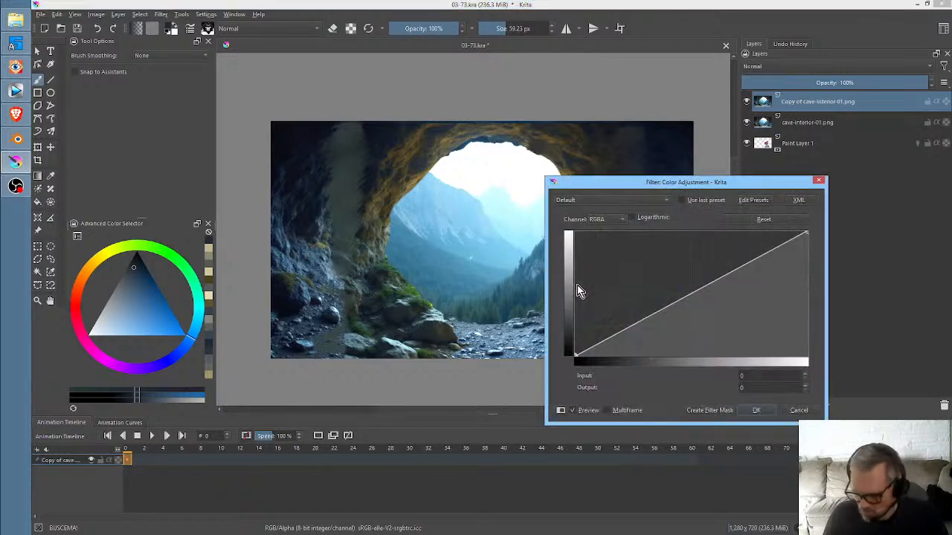
left_click(594, 222)
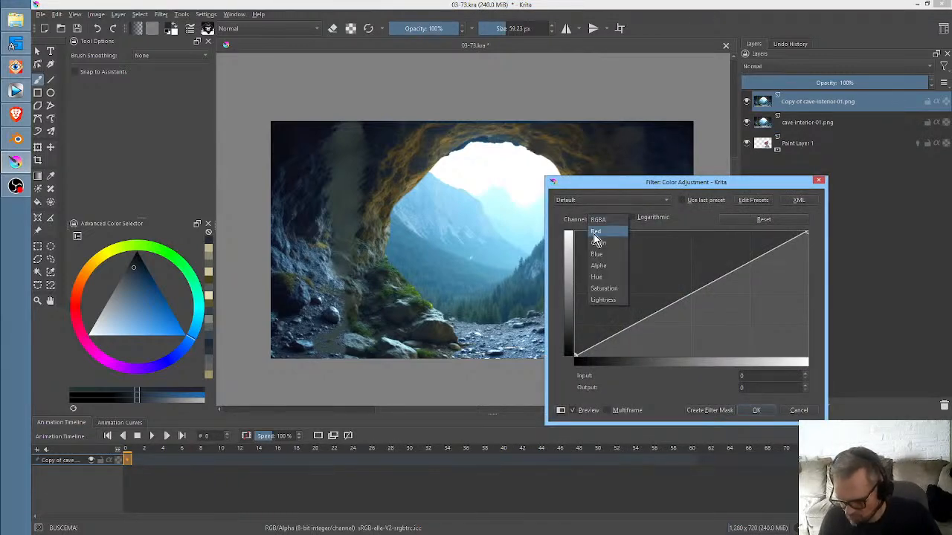
left_click(599, 274)
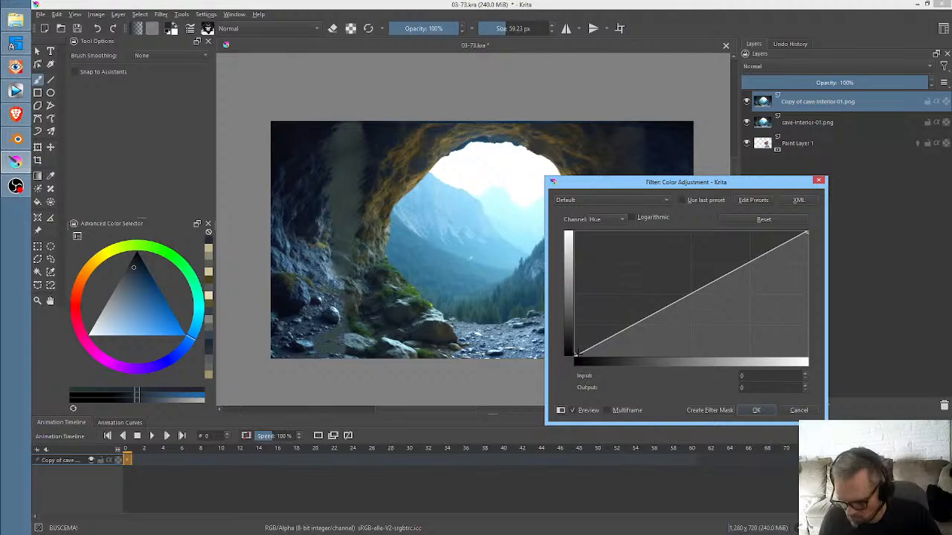
left_click_drag(572, 358, 529, 202)
left_click_drag(807, 233, 807, 358)
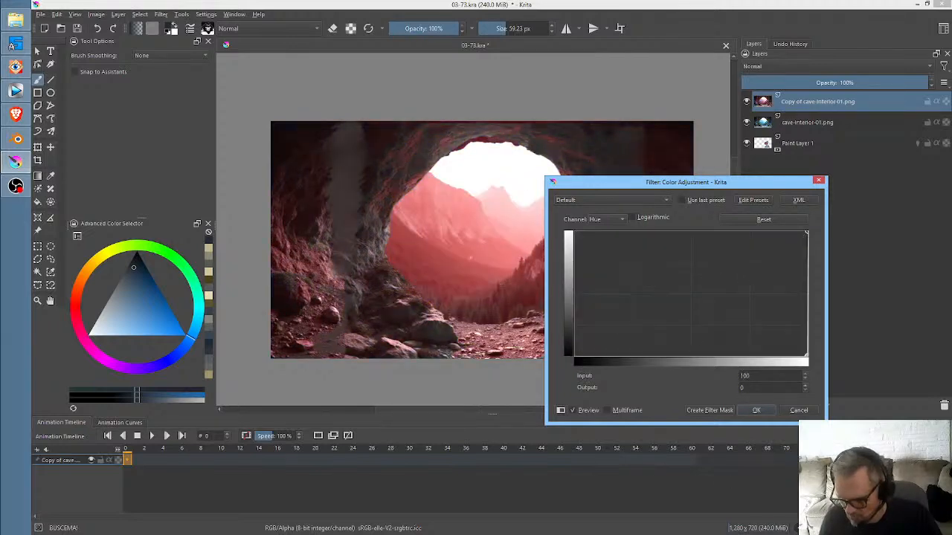
mouse_move(810, 485)
left_mouse_down()
mouse_move(668, 483)
mouse_move(811, 483)
left_mouse_up()
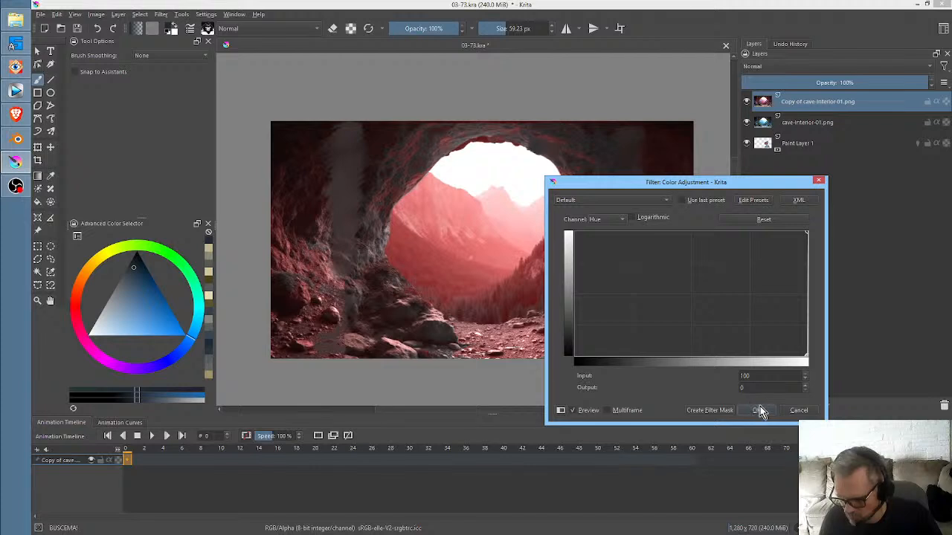
left_click_drag(807, 358, 697, 410)
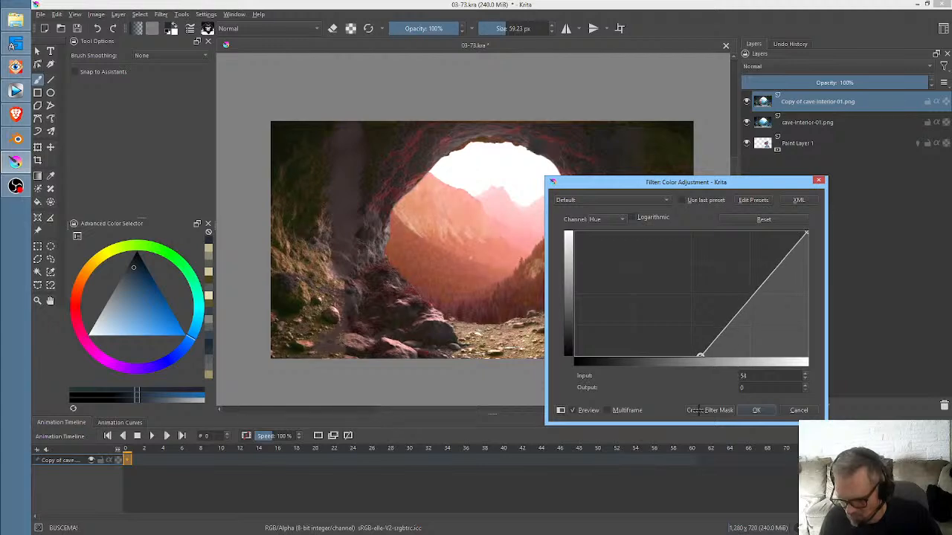
left_click(756, 410)
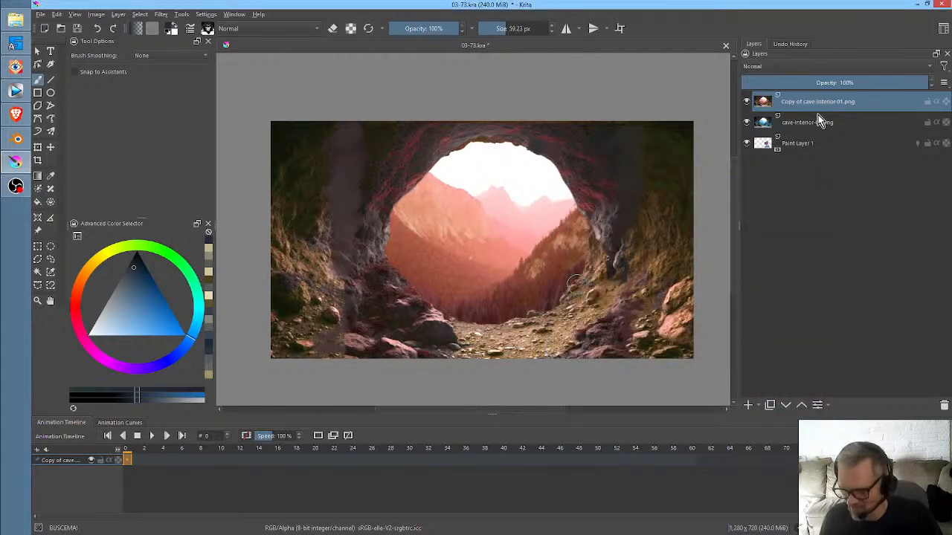
left_click(747, 102)
left_click(747, 101)
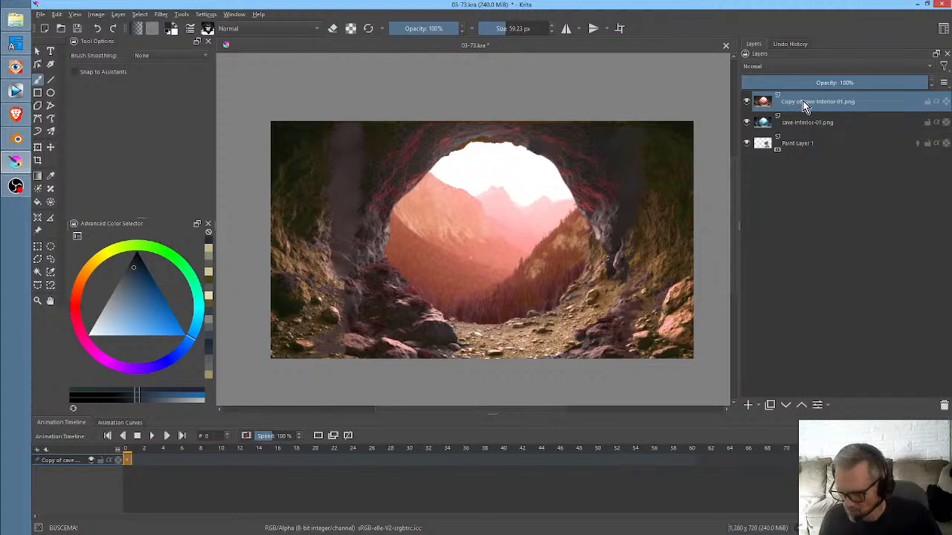
- Group the two cave layers and erase the sides of the red copy with the 600 px Airbrush Soft brush in eraser mode
left_click(805, 123, "ctrl")
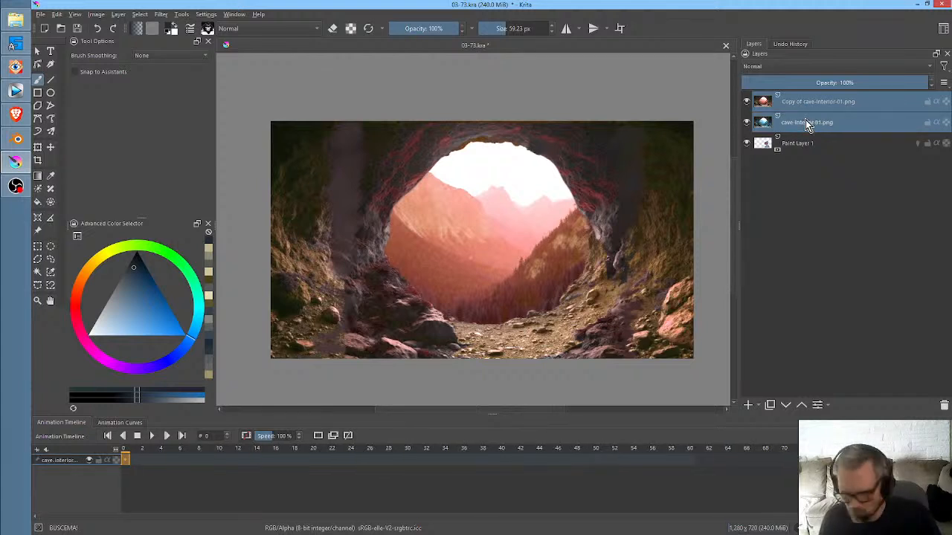
key("ctrl+g")
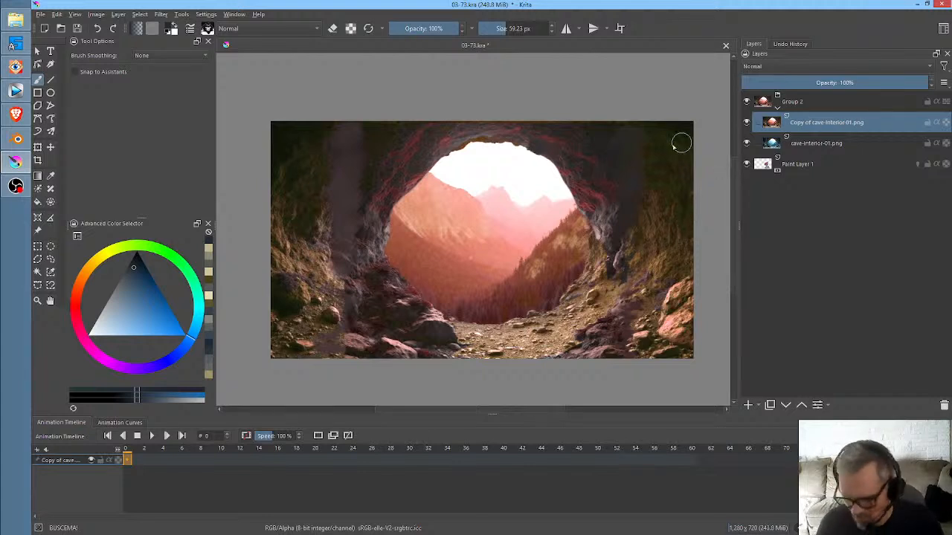
right_click(551, 206)
left_click(564, 142)
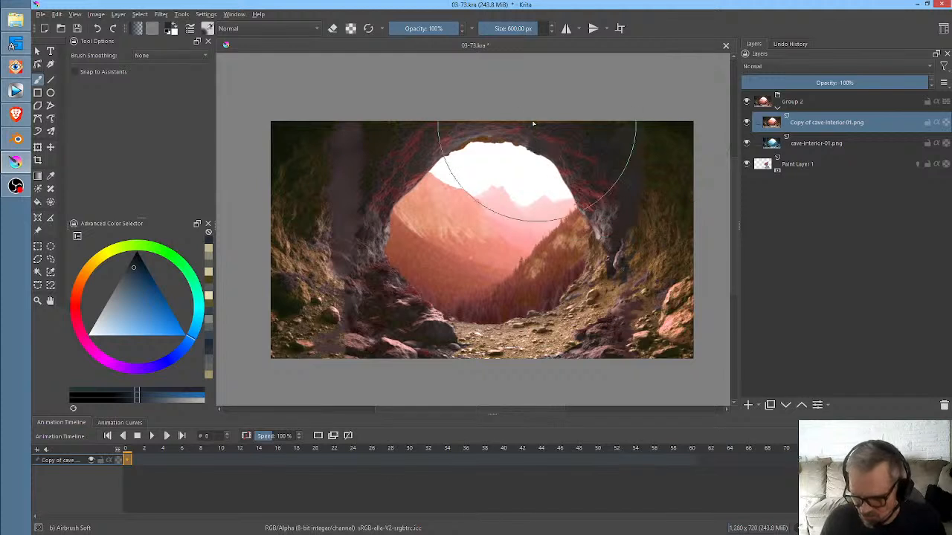
key("e")
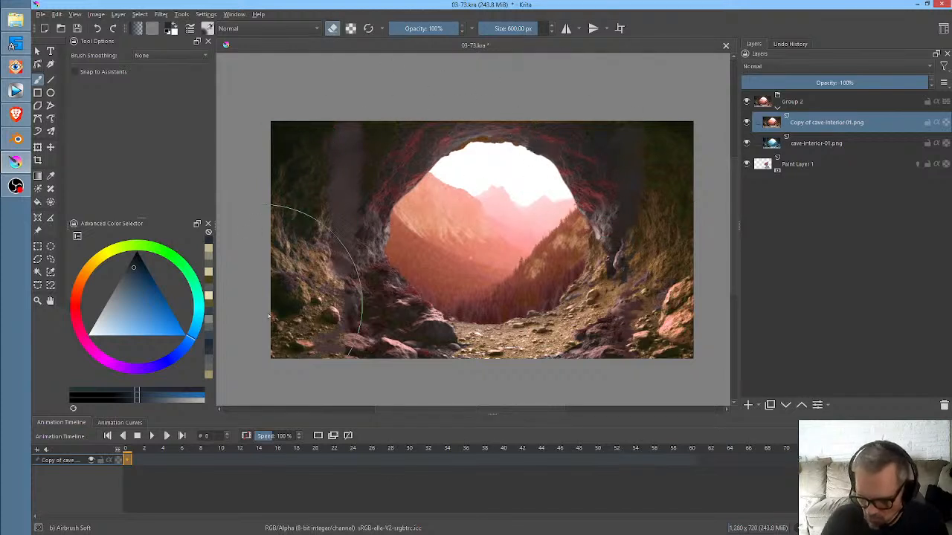
mouse_move(270, 316)
left_mouse_down()
mouse_move(474, 408)
mouse_move(304, 318)
mouse_move(298, 129)
mouse_move(255, 291)
mouse_move(422, 404)
mouse_move(335, 325)
mouse_move(280, 162)
mouse_move(247, 344)
left_mouse_up()
mouse_move(650, 124)
left_mouse_down()
mouse_move(700, 297)
mouse_move(698, 321)
mouse_move(701, 143)
mouse_move(718, 217)
left_mouse_up()
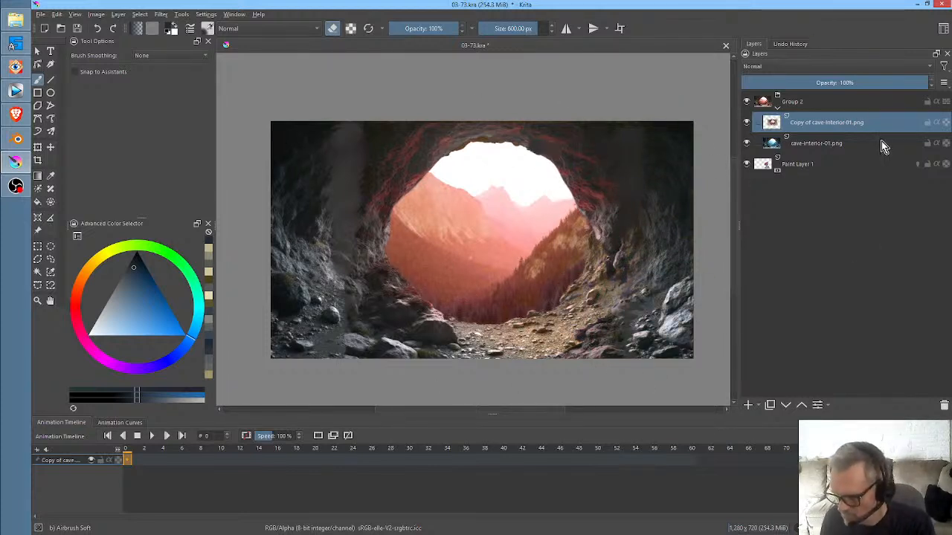
- Lower the red cave copy's opacity to 88% and merge the group into a single layer
mouse_move(909, 82)
left_mouse_down()
mouse_move(760, 80)
mouse_move(943, 82)
mouse_move(731, 95)
mouse_move(943, 86)
mouse_move(902, 89)
left_mouse_up()
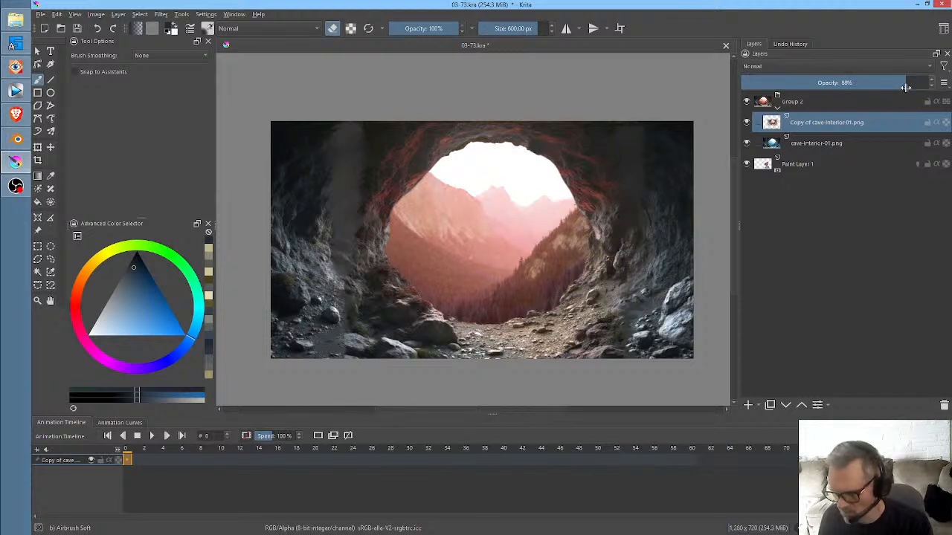
left_click(840, 101)
right_click(840, 101)
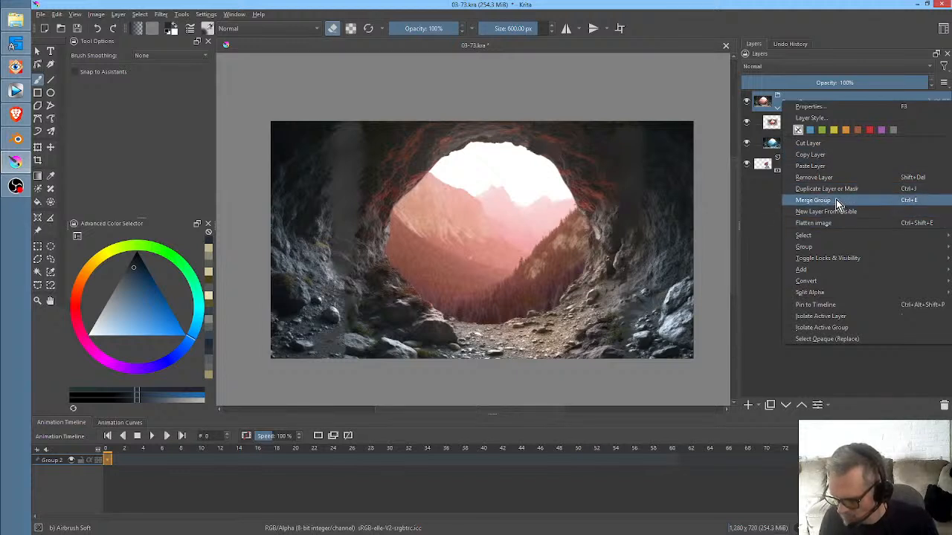
left_click(814, 200)
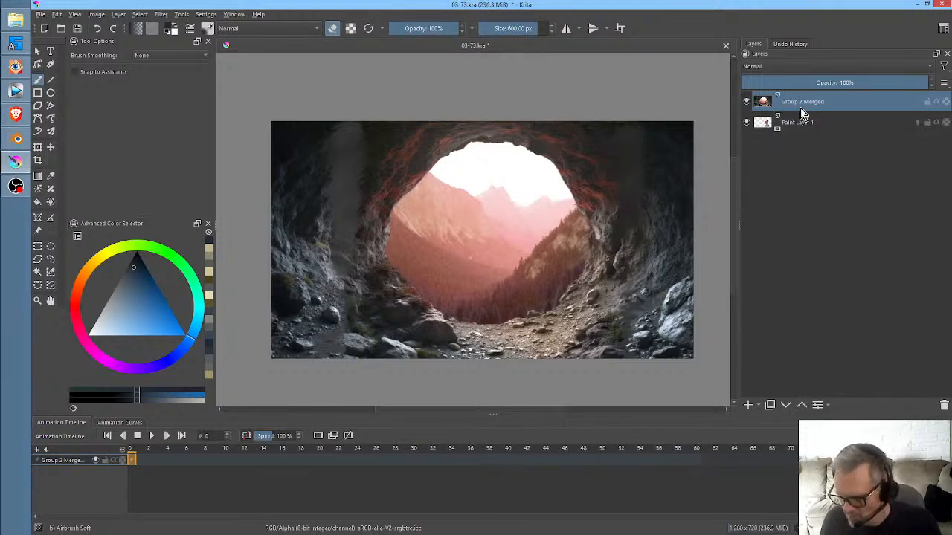
- Move the merged cave layer below Paint Layer 1 and preview the character animation over it
left_click(786, 404)
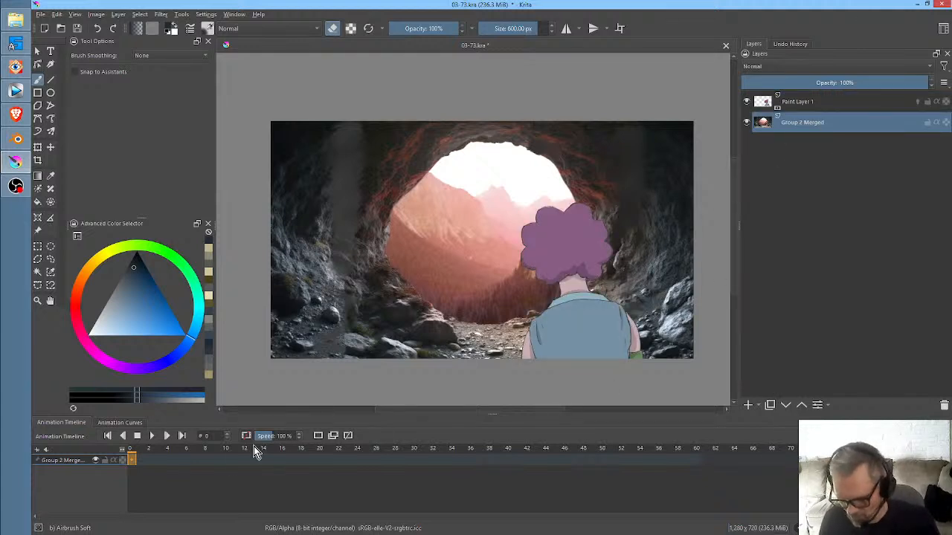
mouse_move(131, 459)
left_mouse_down()
mouse_move(157, 458)
mouse_move(130, 460)
left_mouse_up()
key("space")
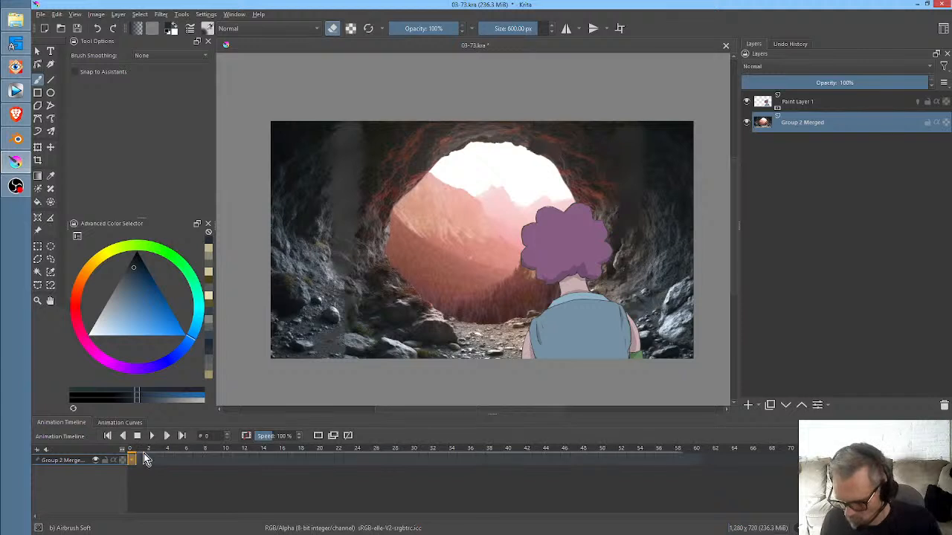
key("space")
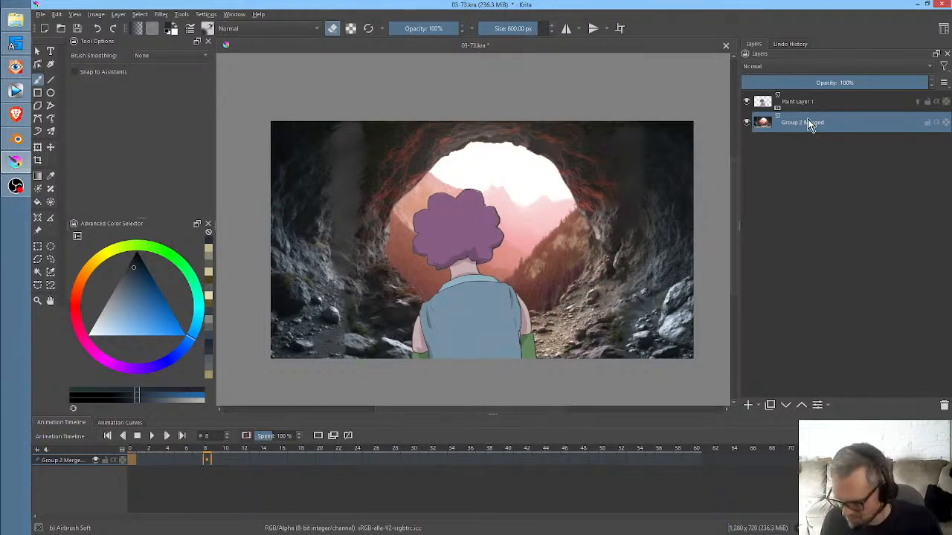
- Enlarge the merged cave layer, centre it at about x 426, y 421 px, and check the framing through the animation up to frame 14
key("ctrl+t")
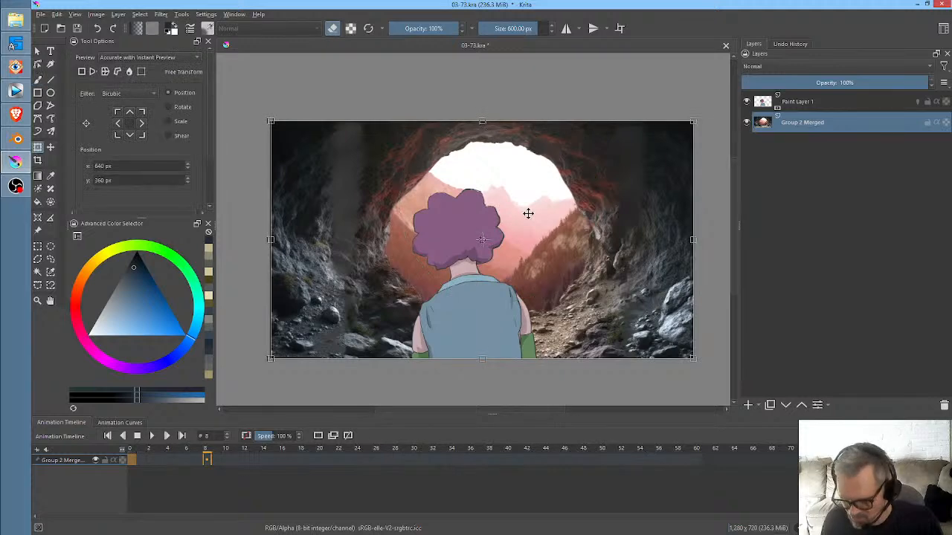
left_click_drag(569, 218, 477, 243)
left_click_drag(603, 147, 809, 55)
left_click_drag(634, 241, 544, 291)
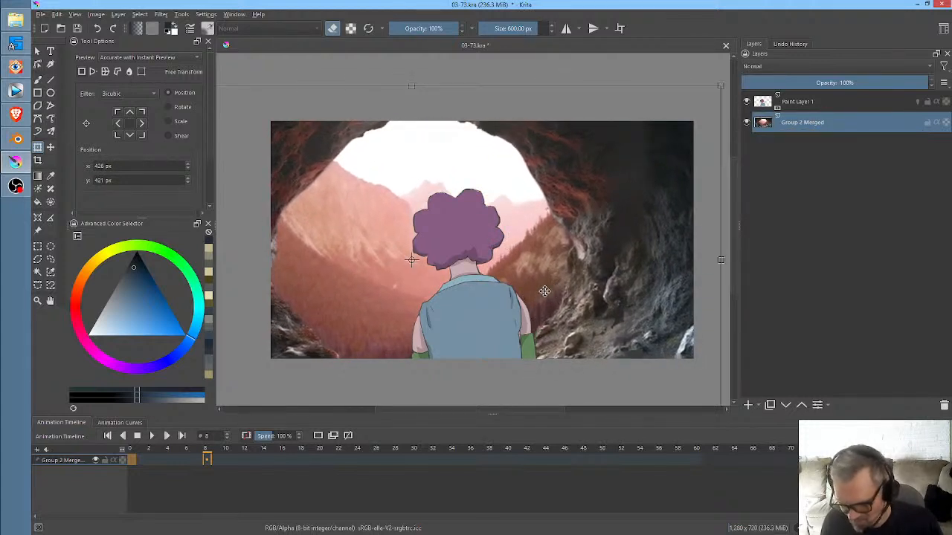
left_click(134, 452)
key("space")
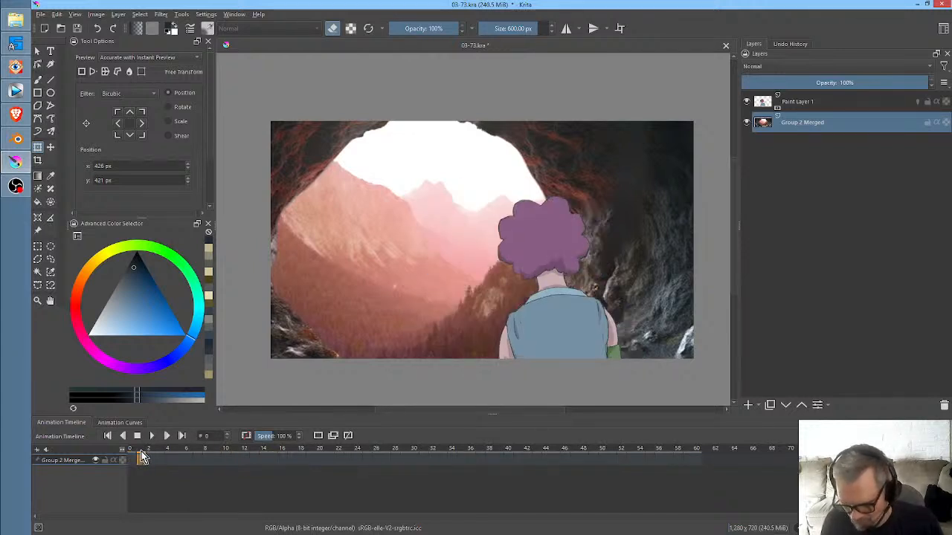
key("space")
left_click_drag(148, 451, 264, 473)
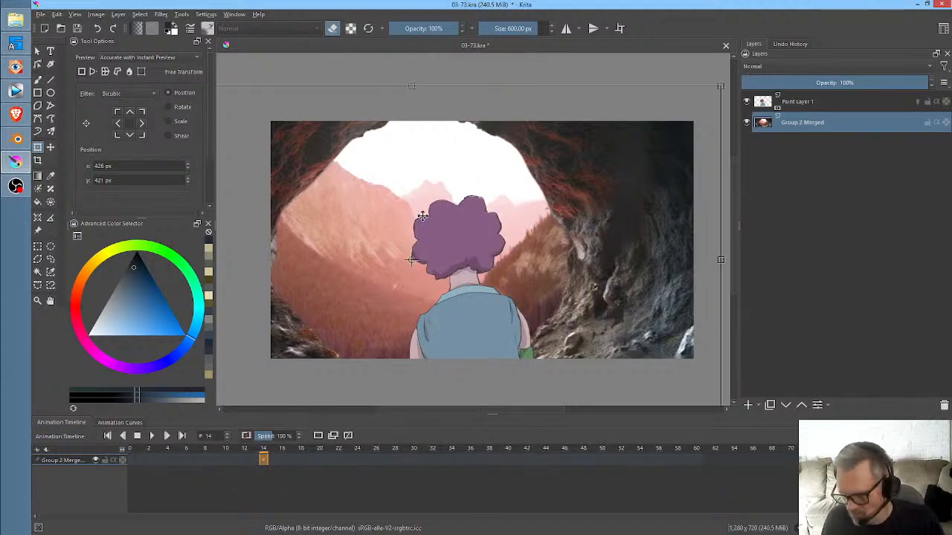
- Enlarge the merged cave layer further and reposition its centre at about x 459, y 430 px
scroll(539, 187, "down", 2)
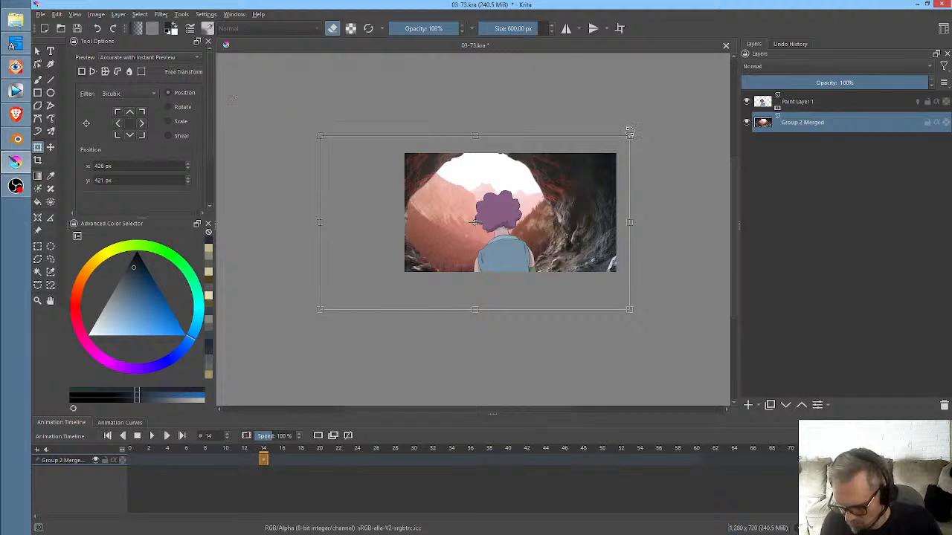
left_click_drag(629, 134, 699, 97)
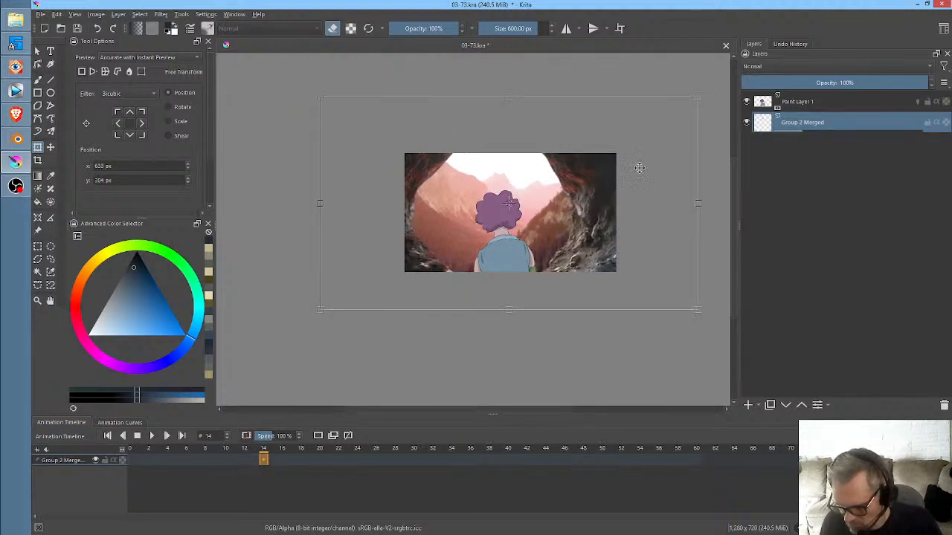
left_click_drag(582, 203, 557, 223)
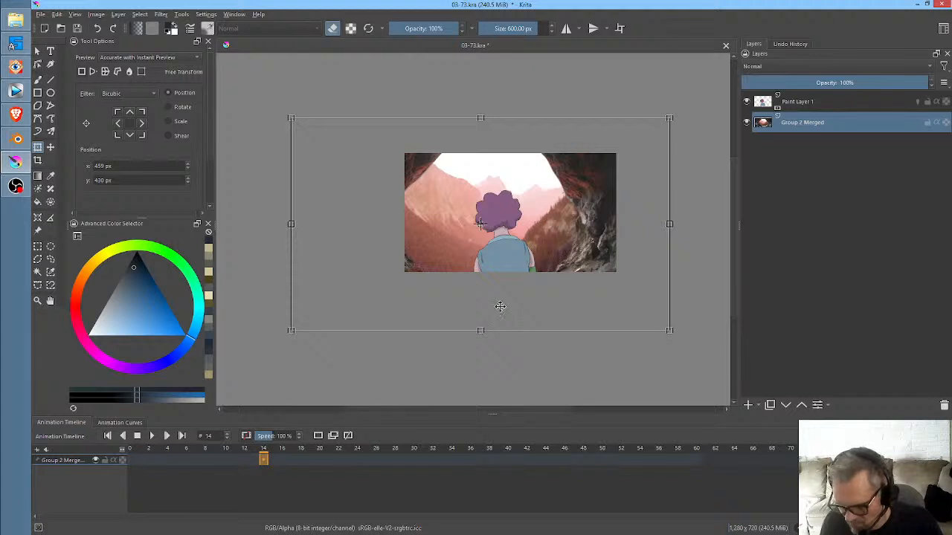
left_click_drag(255, 448, 262, 471)
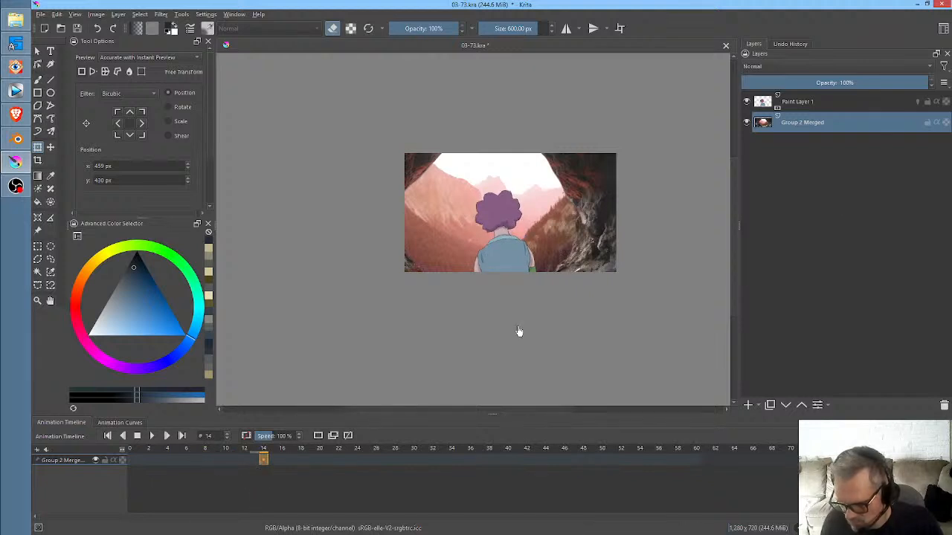
- Give the Group 2 Merged layer a keyframe at frame 0 and leave its content blank from frame 15
left_click(129, 459)
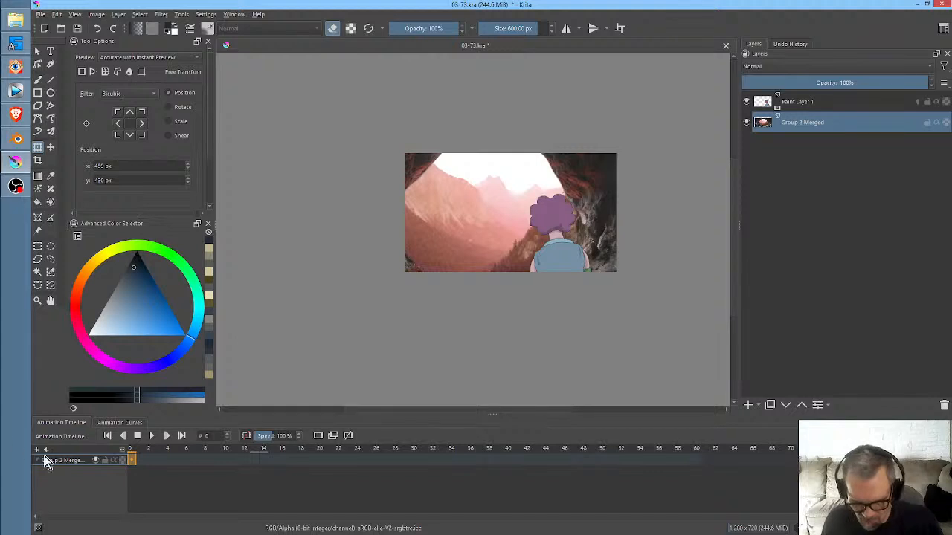
left_click(844, 105)
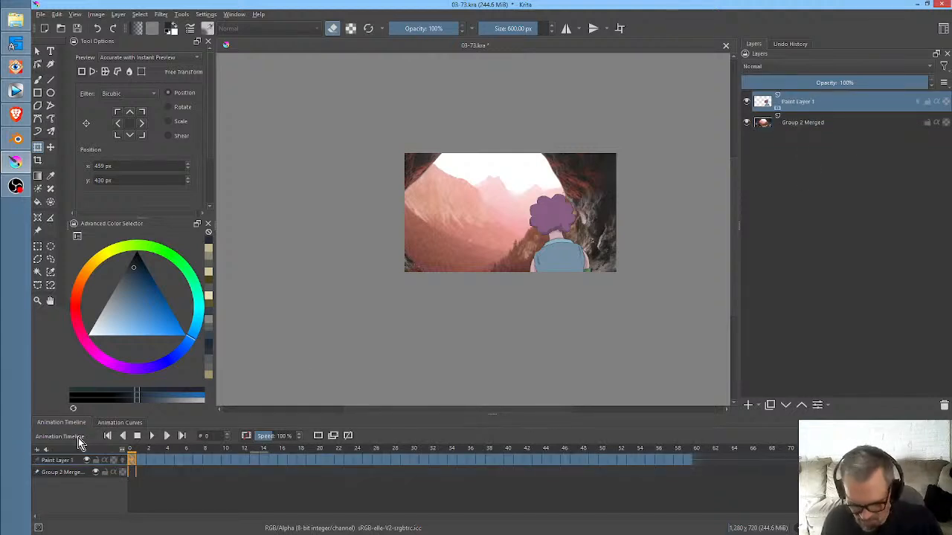
left_click(790, 123)
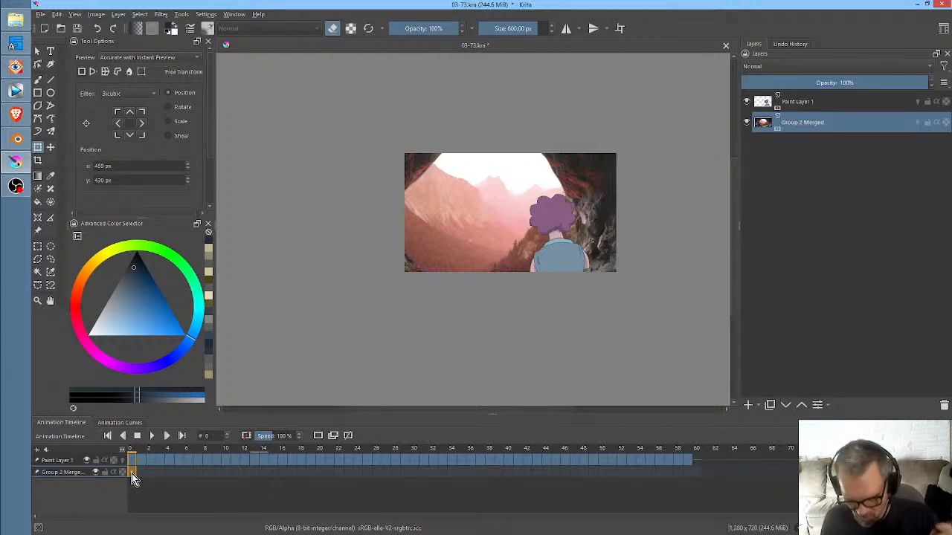
left_click(131, 474)
left_click_drag(154, 455, 282, 475)
key("Delete")
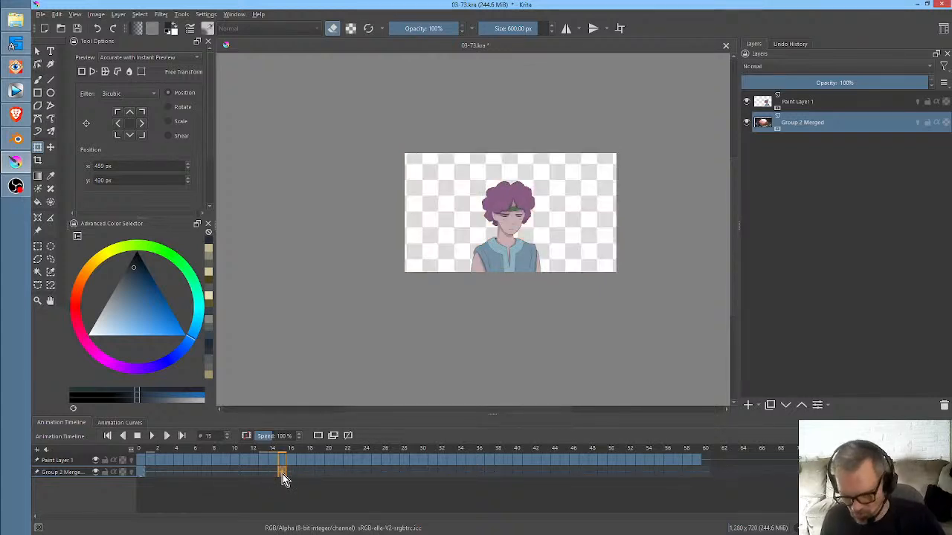
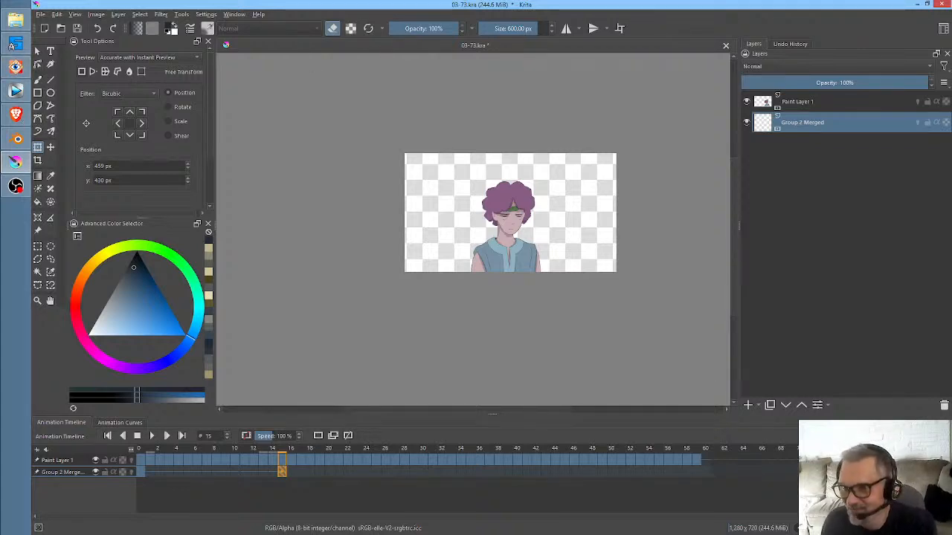
- Bring outside-the-cave-morning-03.jpg from FastStone Image Viewer into the Krita scene as a new layer, placed below Group 2 Merged
key("alt+Tab")
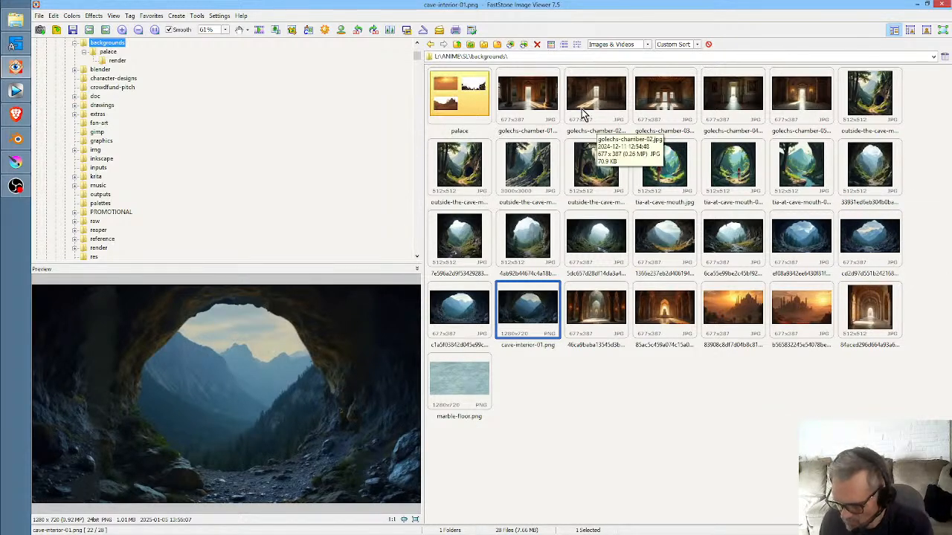
left_click(531, 167)
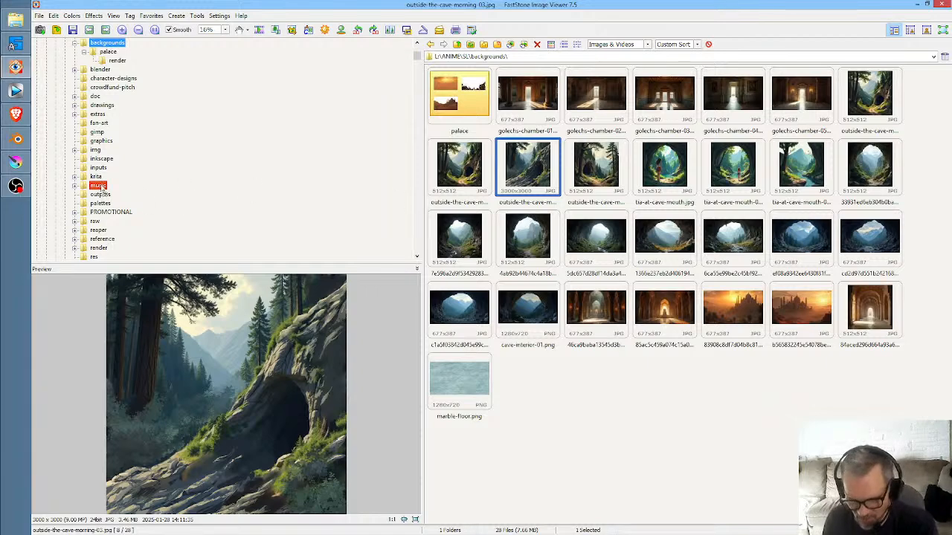
left_click(16, 162)
right_click(485, 209)
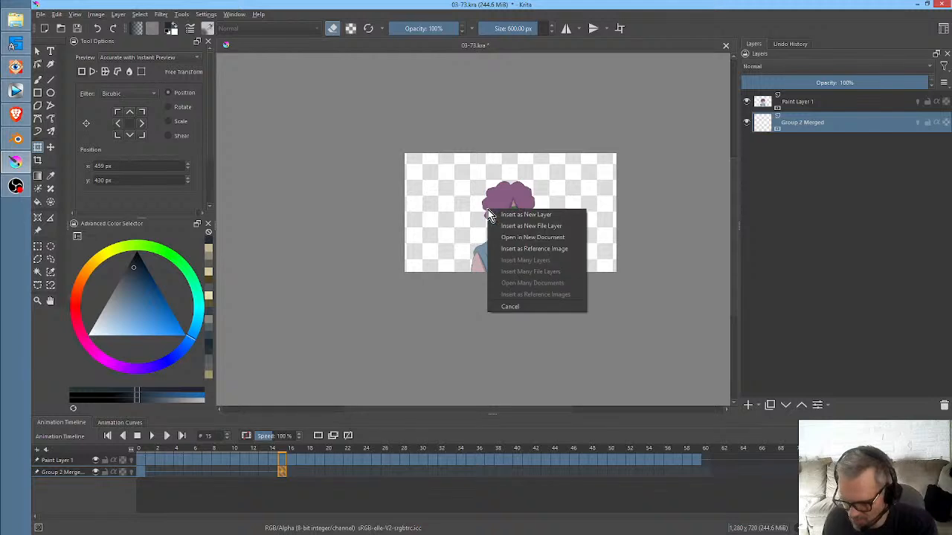
left_click(506, 218)
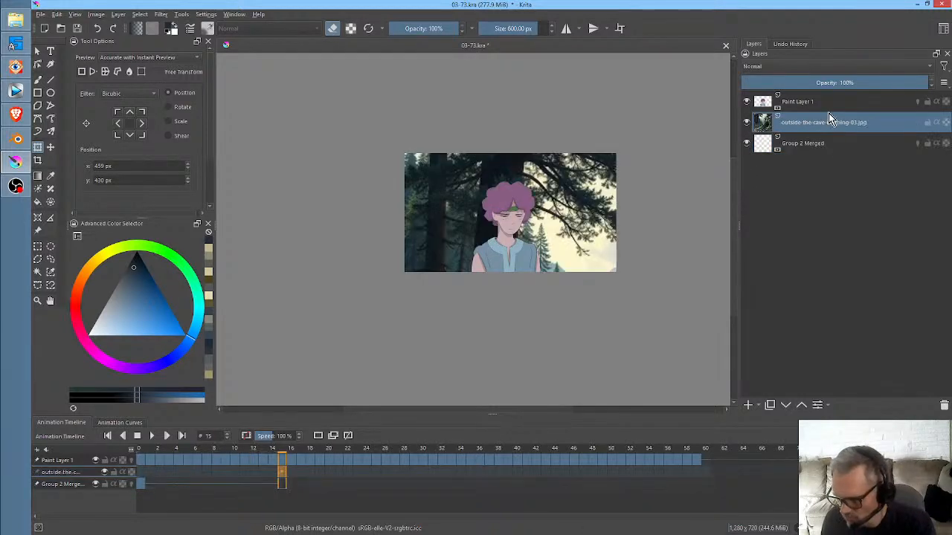
left_click(785, 406)
left_click(586, 184)
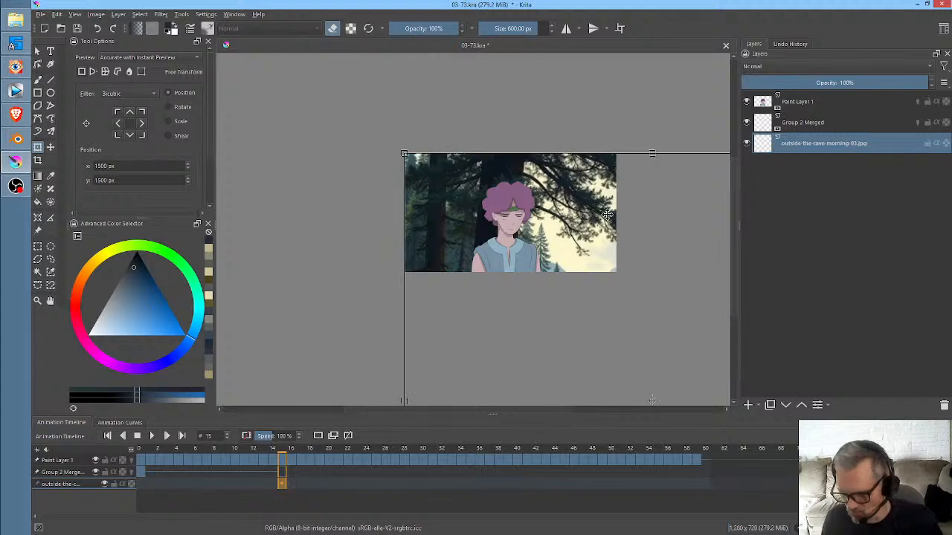
left_click_drag(652, 280, 562, 201)
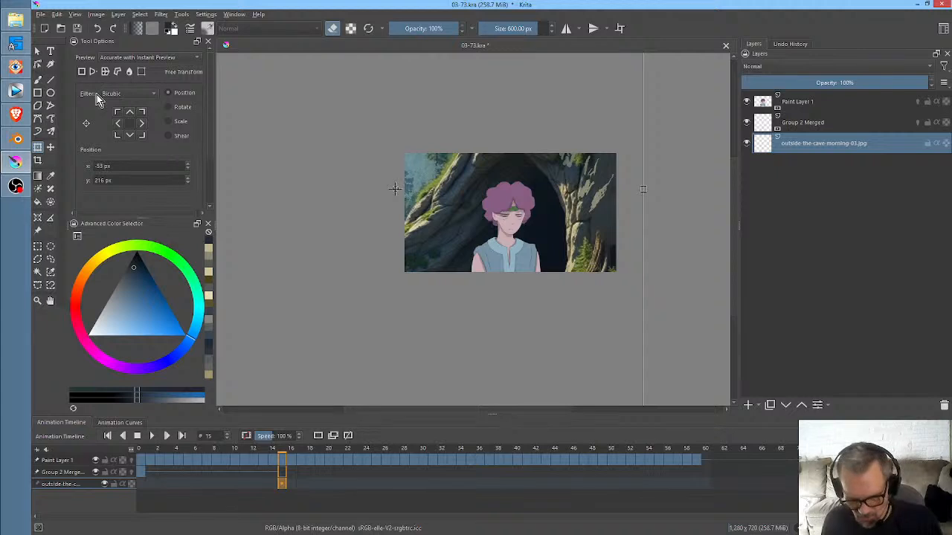
left_click(82, 73)
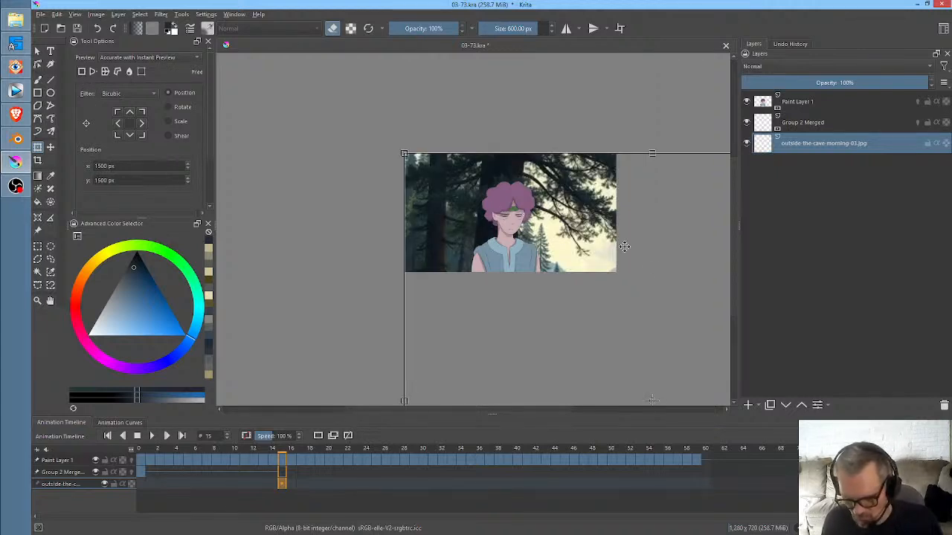
- Mirror the outside-the-cave image horizontally and reposition its centre at about x 1131, y 102 px
left_click_drag(664, 301, 466, 138)
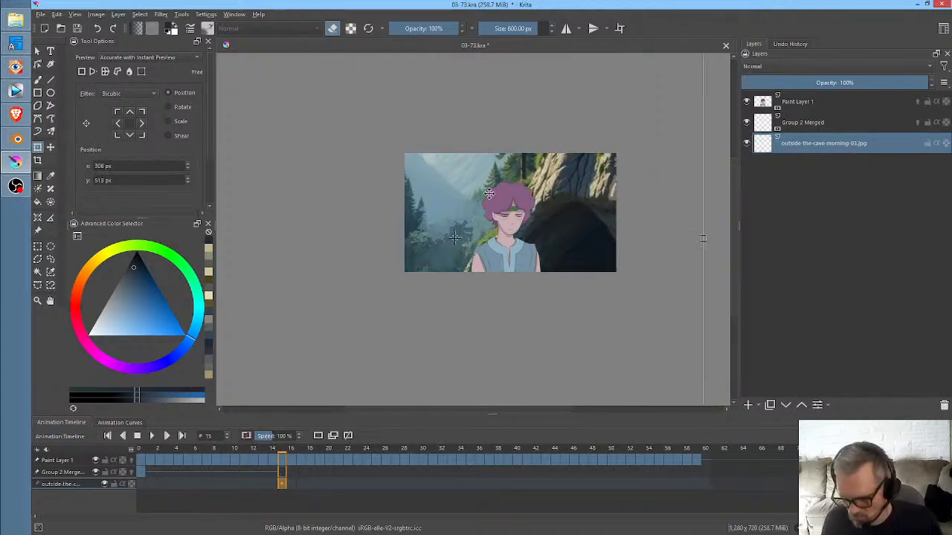
right_click(490, 199)
left_click(500, 205)
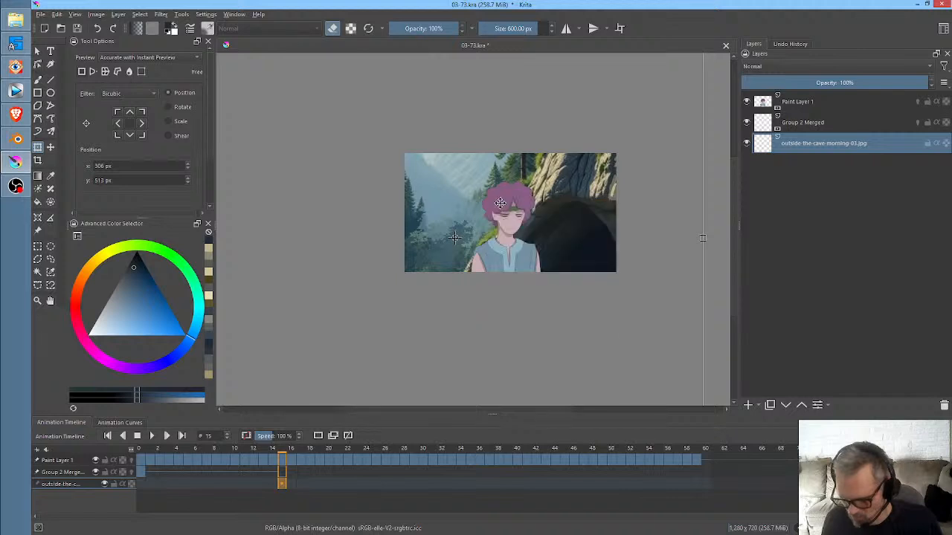
scroll(113, 187, "down", 3)
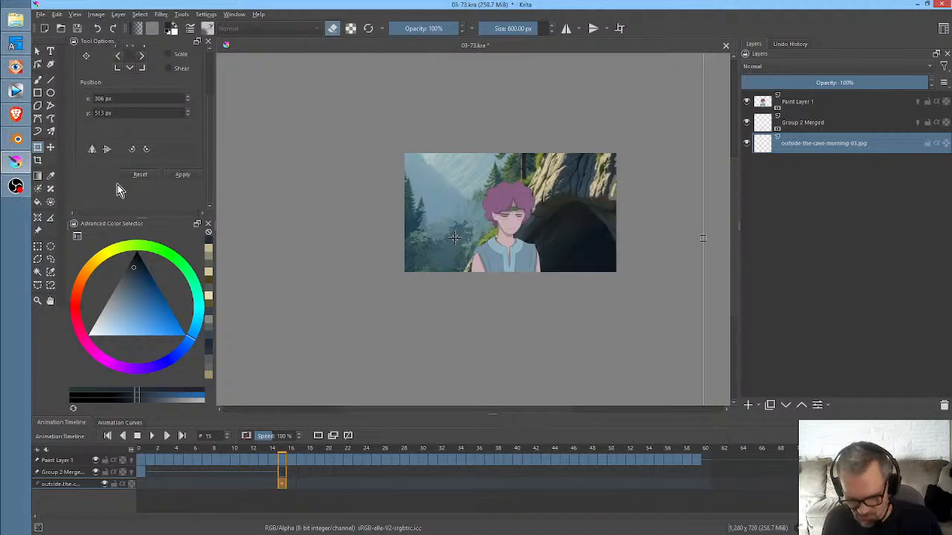
left_click(92, 149)
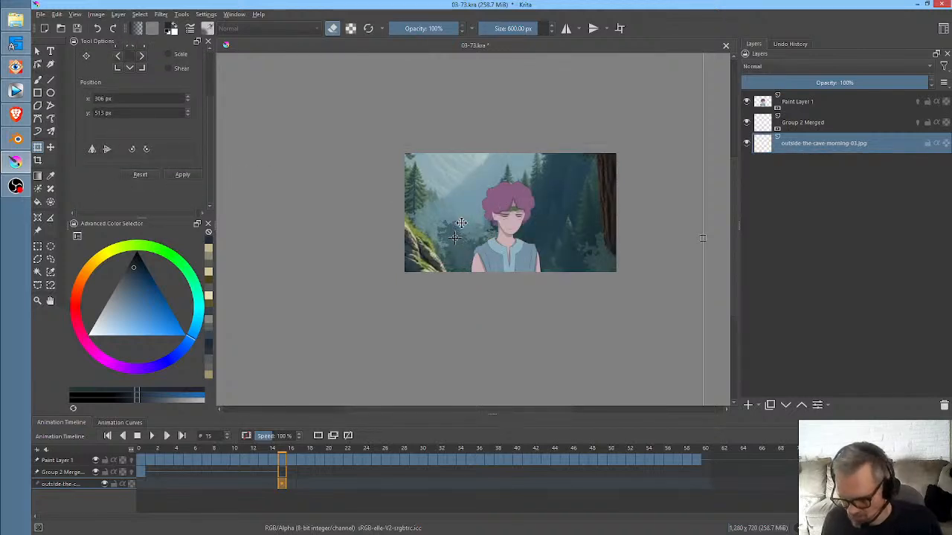
left_click_drag(462, 223, 555, 167)
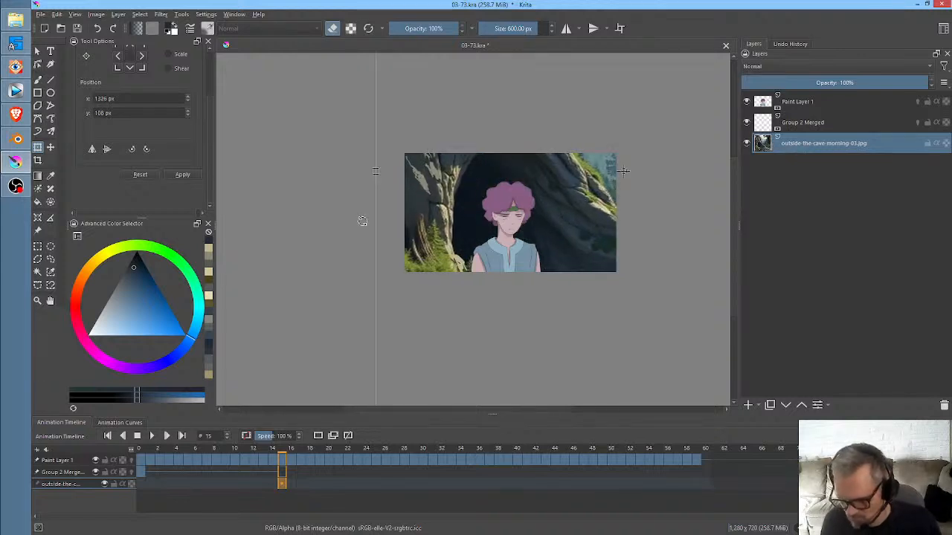
left_click_drag(541, 223, 508, 223)
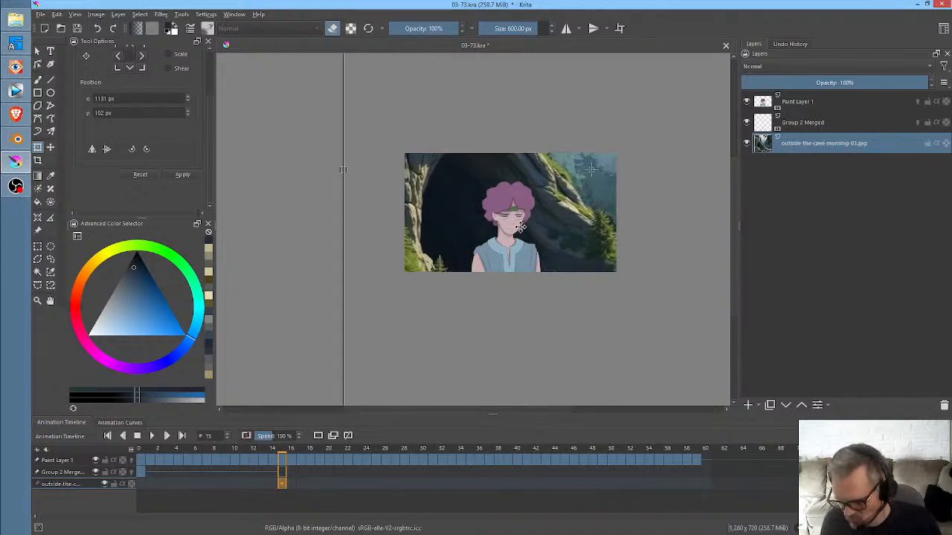
- Scale the outside-the-cave image down and centre it at about x 650, y 293 px
scroll(516, 226, "down", 2)
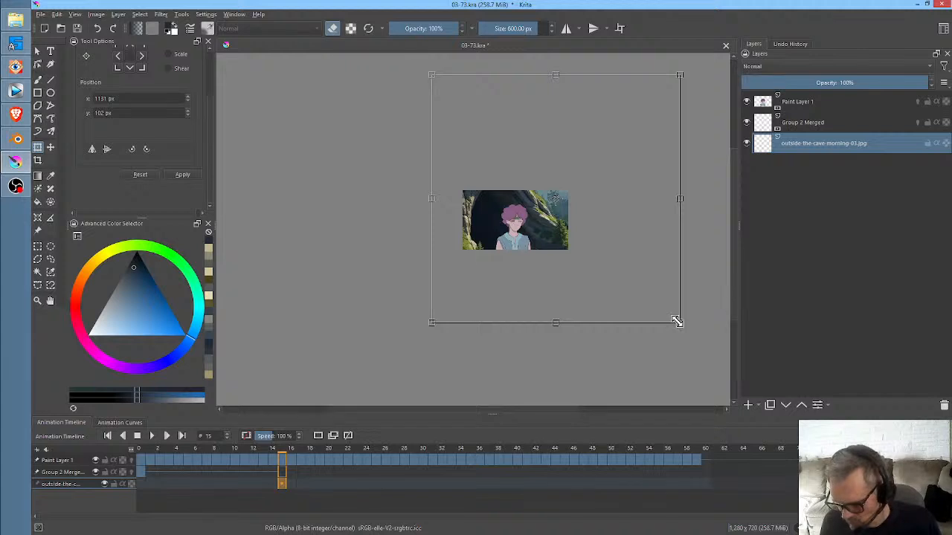
left_click_drag(677, 321, 612, 278)
left_click_drag(558, 228, 548, 267)
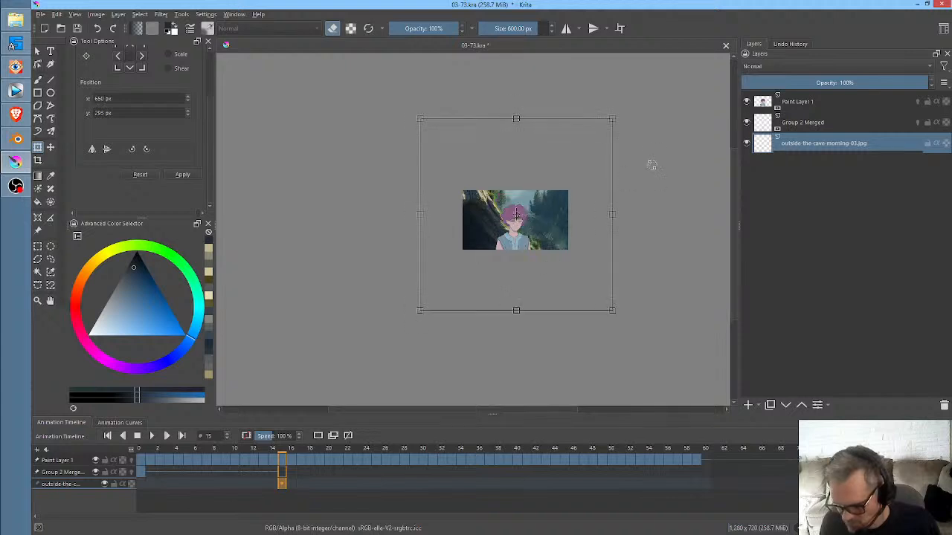
key("Return")
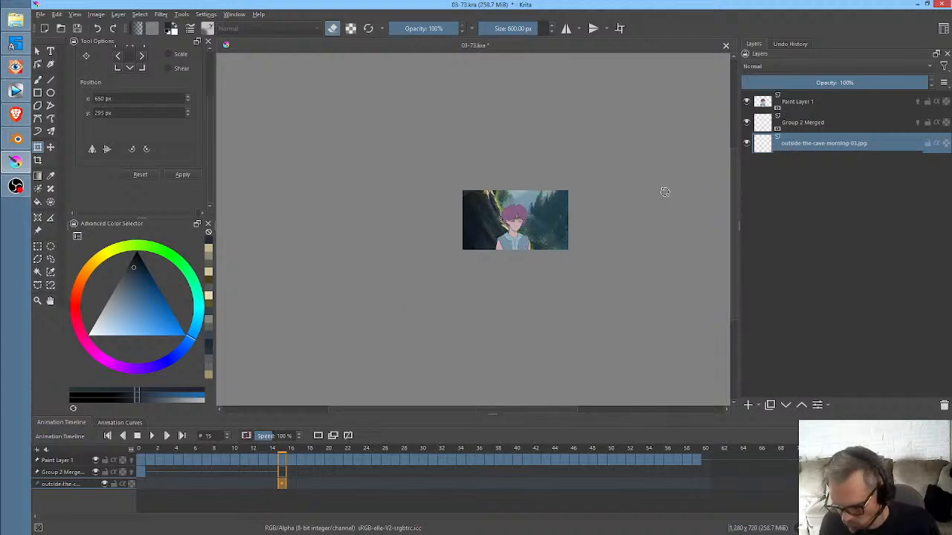
- Tilt the outside-the-cave image clockwise and enlarge it, centred at about x 1311, y 431 px, and check frames 0 to 15
left_click_drag(666, 205, 639, 210)
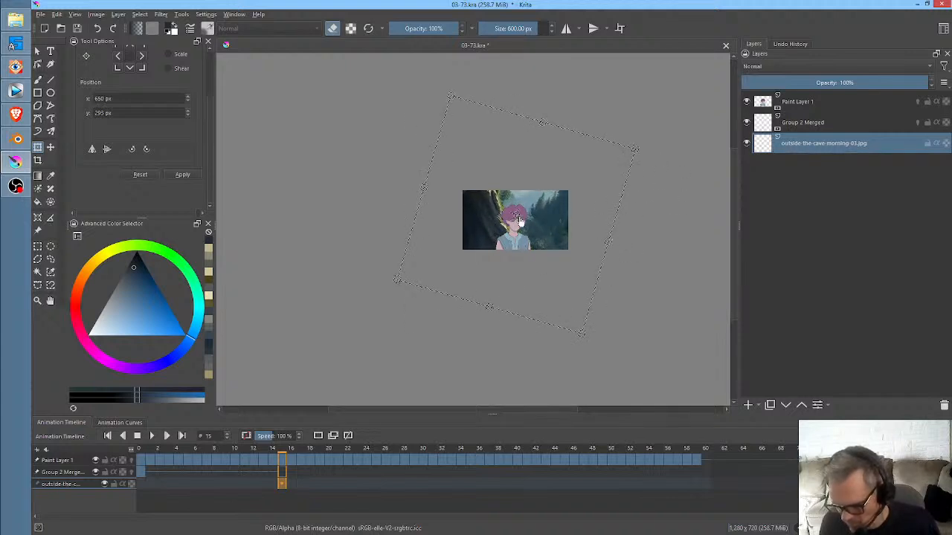
left_click_drag(520, 216, 546, 218)
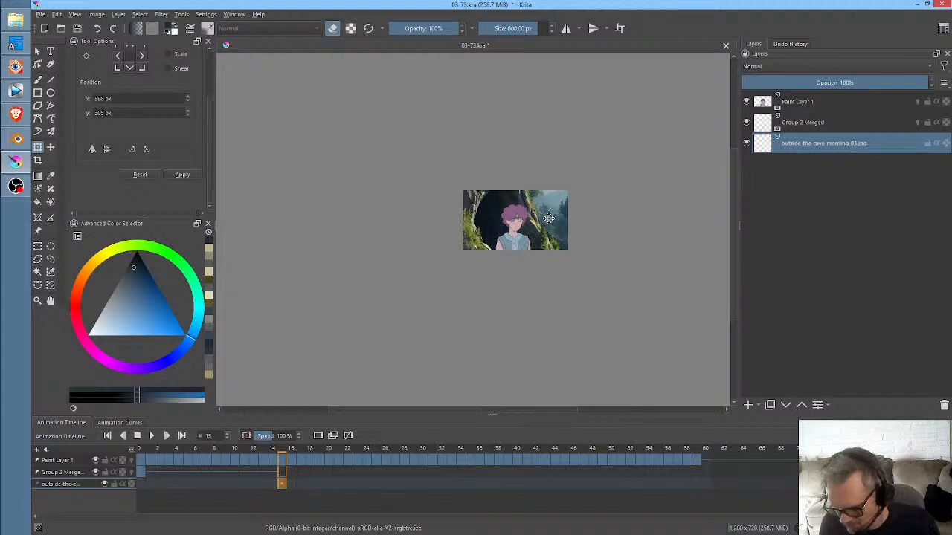
left_click_drag(662, 149, 744, 115)
left_click_drag(668, 171, 772, 124)
mouse_move(673, 202)
left_mouse_down()
mouse_move(644, 209)
mouse_move(660, 212)
left_mouse_up()
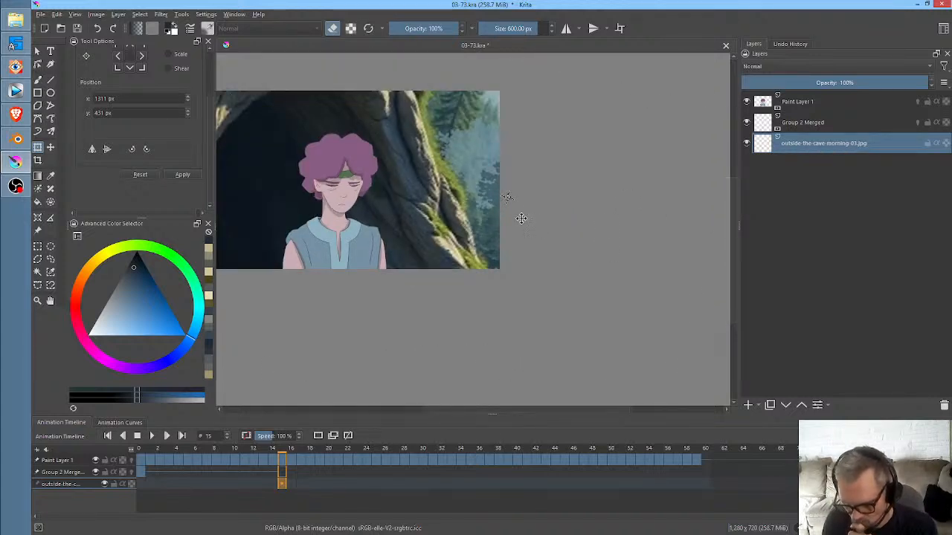
left_click(142, 484)
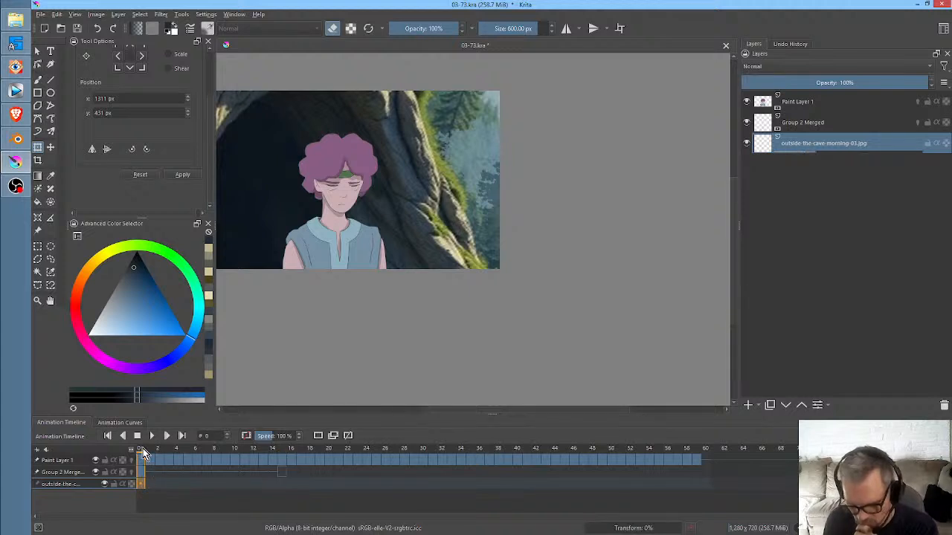
left_click_drag(146, 455, 283, 480)
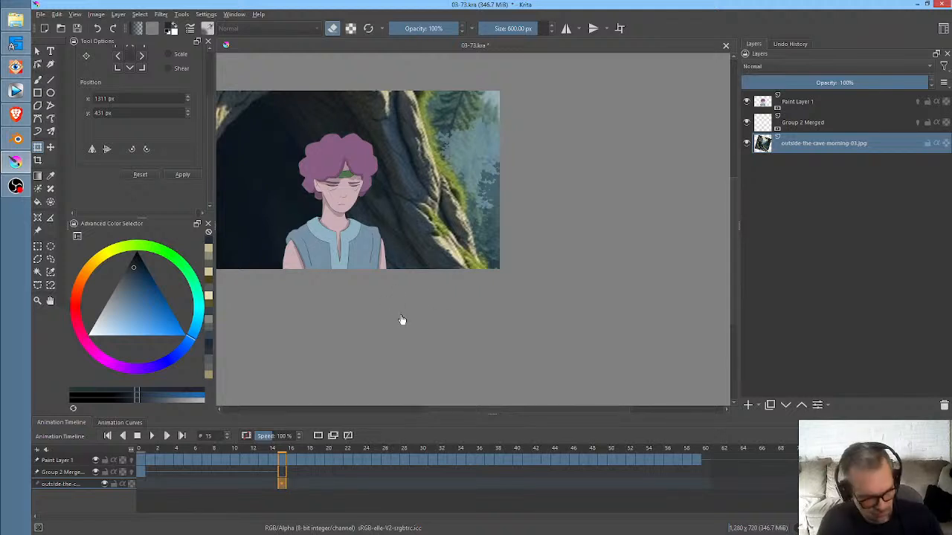
- Put the outside-the-cave layer into a group and add a new paint layer above it inside that group
left_click_drag(434, 297, 514, 297)
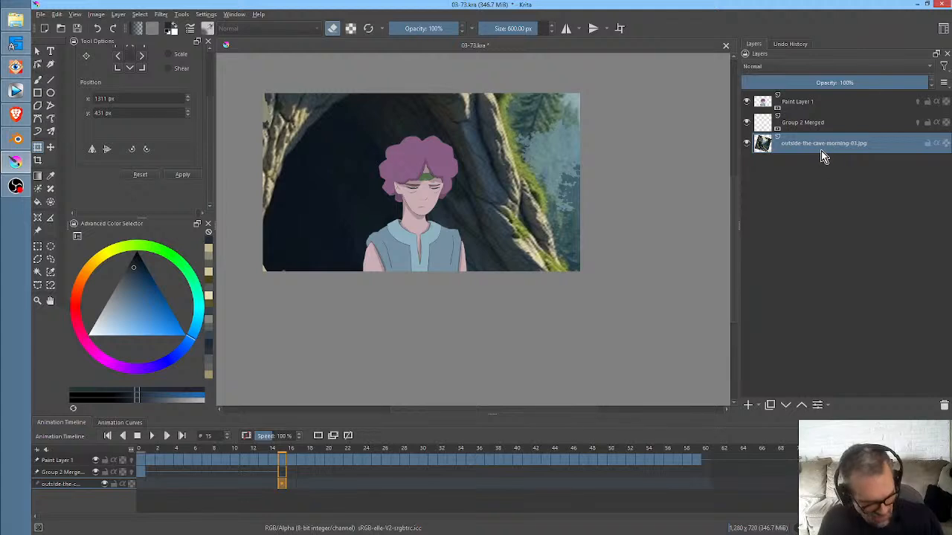
key("ctrl+g")
left_click(749, 405)
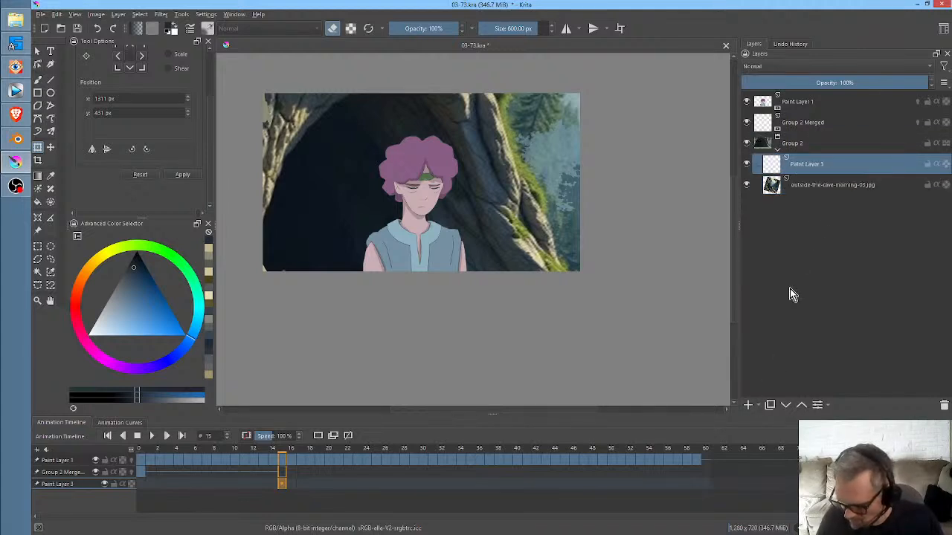
- Paint an orange glow over the rocks and forest with Airbrush Soft at 600 px and set that layer's opacity to 61%
left_click(88, 271)
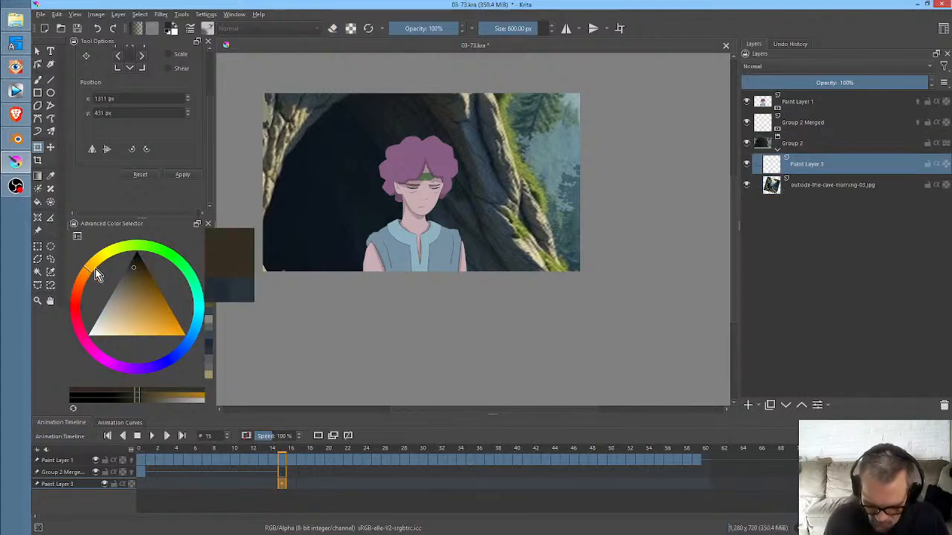
mouse_move(154, 308)
left_mouse_down()
mouse_move(180, 333)
mouse_move(165, 319)
left_mouse_up()
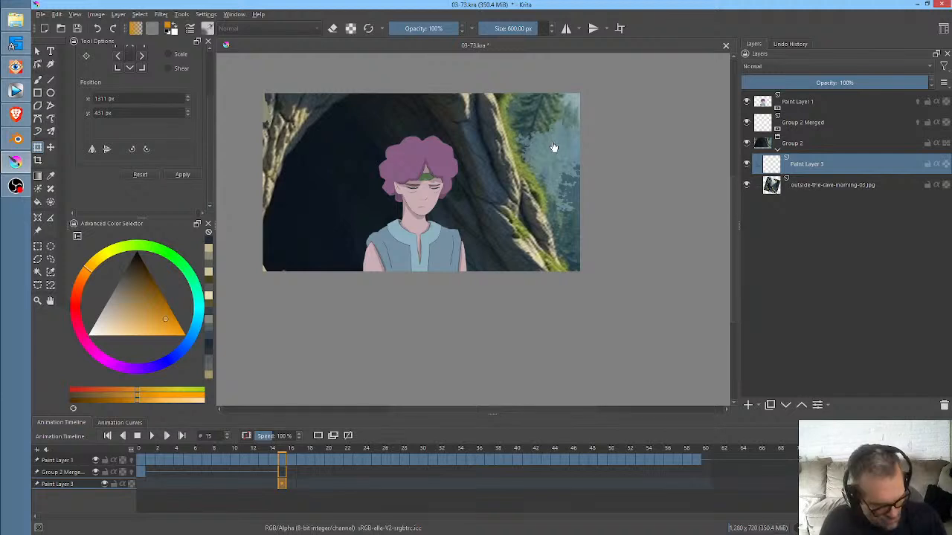
key("b")
left_click(596, 79)
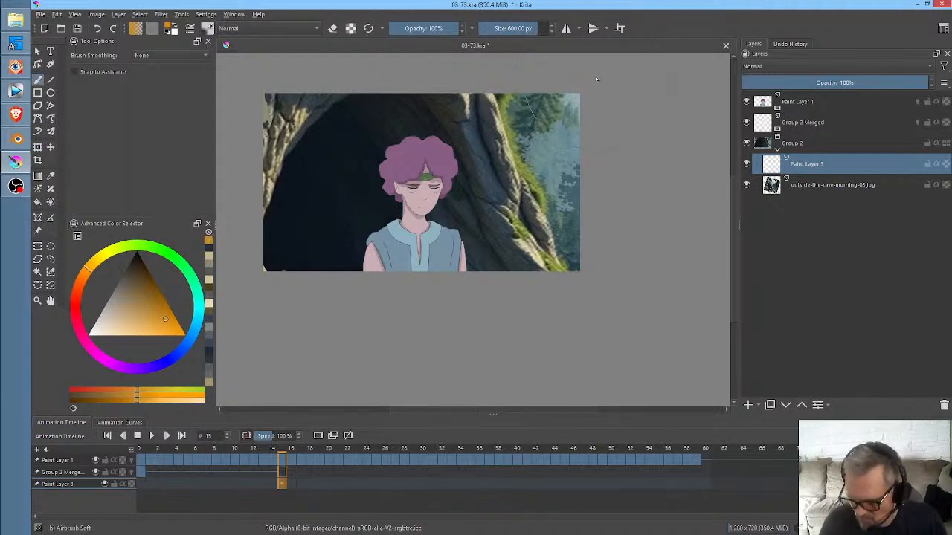
mouse_move(574, 79)
left_mouse_down()
mouse_move(520, 123)
mouse_move(506, 112)
mouse_move(512, 94)
mouse_move(493, 113)
left_mouse_up()
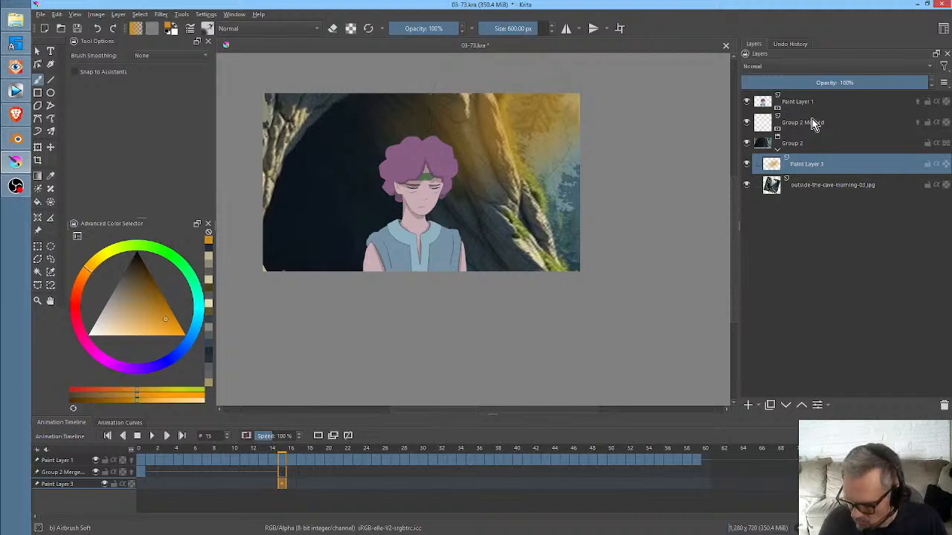
mouse_move(548, 169)
left_mouse_down()
mouse_move(530, 203)
mouse_move(572, 186)
left_mouse_up()
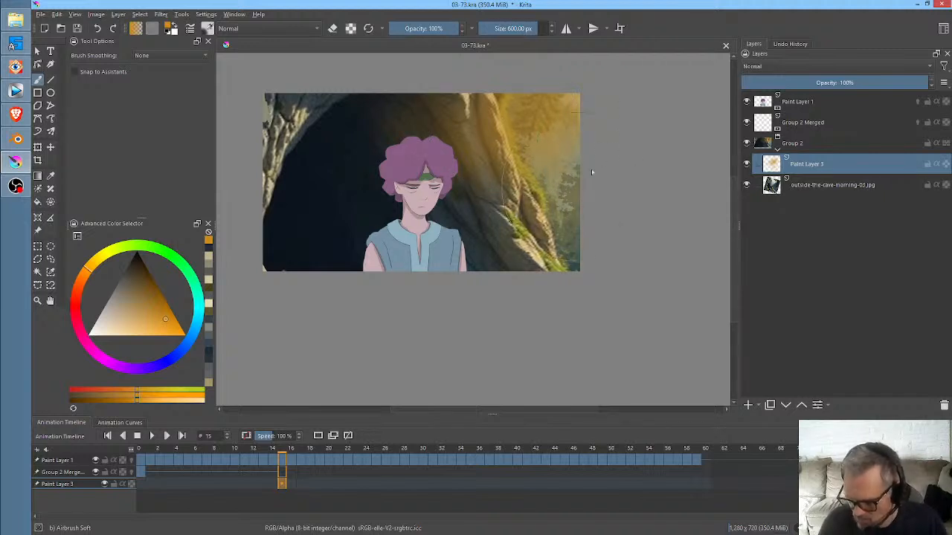
mouse_move(452, 196)
left_mouse_down()
mouse_move(309, 151)
mouse_move(367, 86)
mouse_move(353, 106)
mouse_move(364, 111)
mouse_move(493, 102)
left_mouse_up()
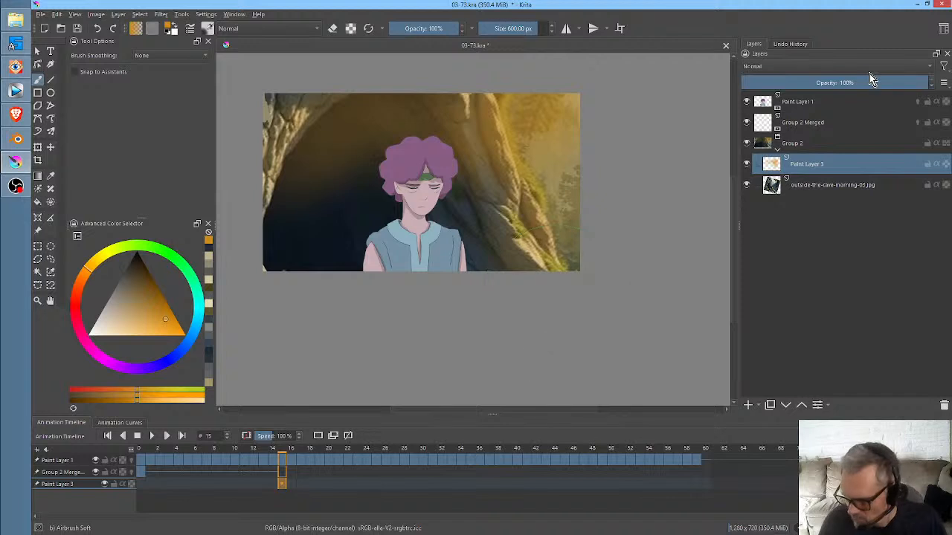
mouse_move(871, 80)
left_mouse_down()
mouse_move(754, 88)
mouse_move(866, 92)
left_mouse_up()
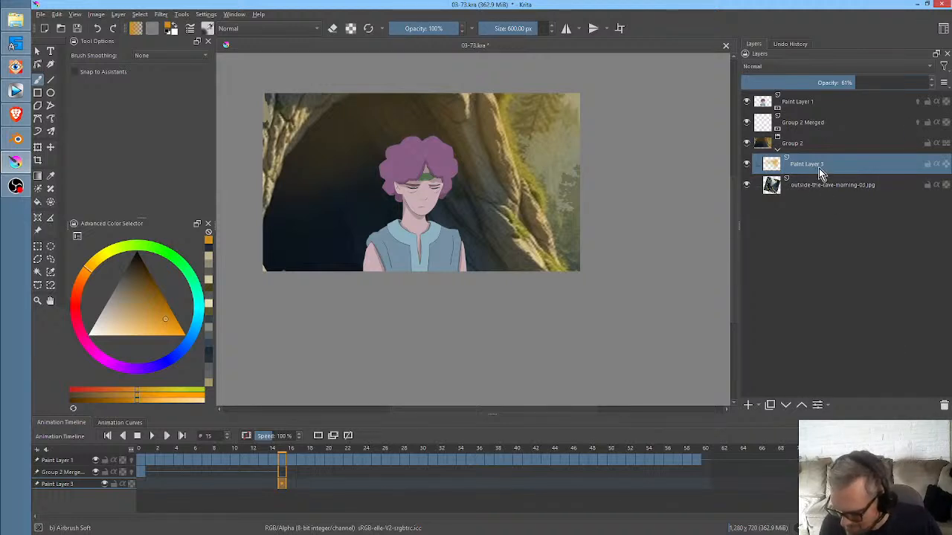
- Add a paint layer above Paint Layer 1 and airbrush orange light along the character's right edge at frame 15
left_click(819, 103)
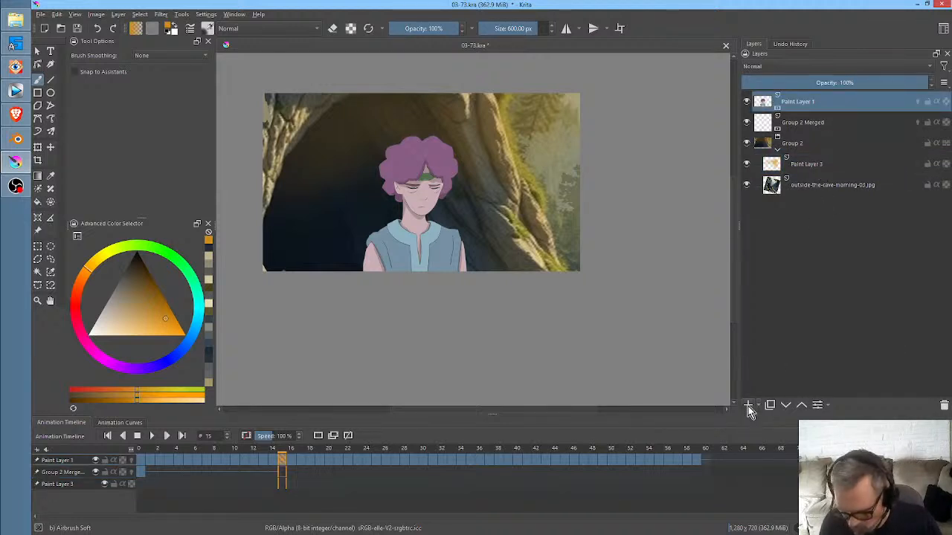
left_click(749, 406)
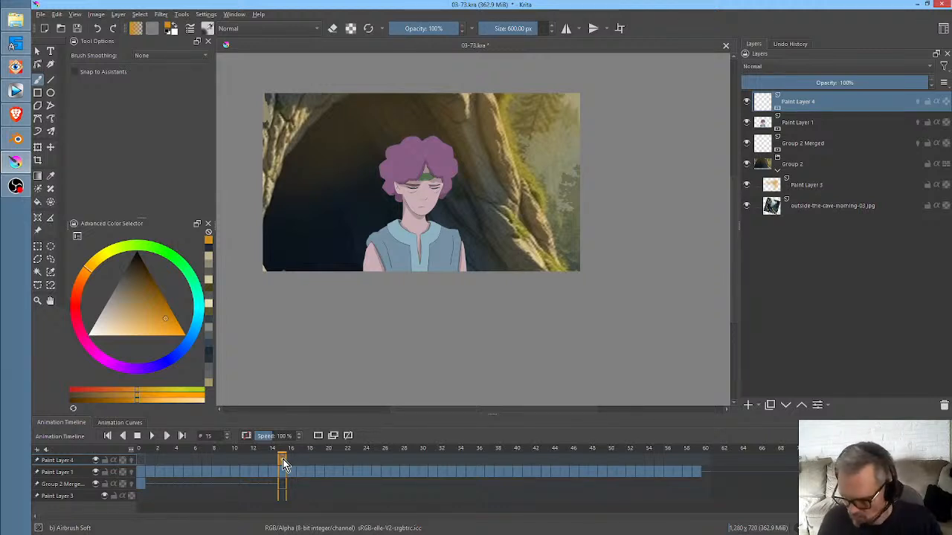
left_click_drag(464, 143, 456, 290)
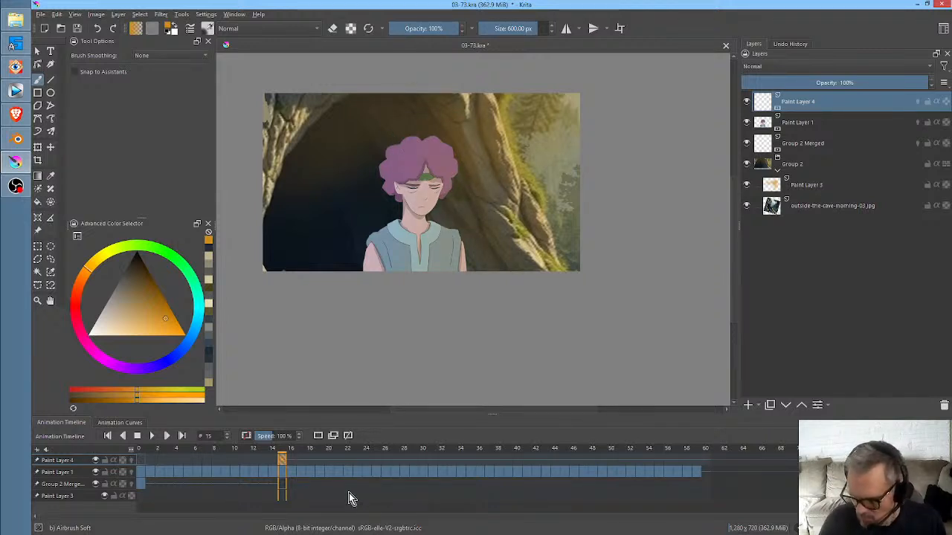
- Select Paint Layer 4 together with Paint Layer 1 and group them
left_click(814, 123, "shift")
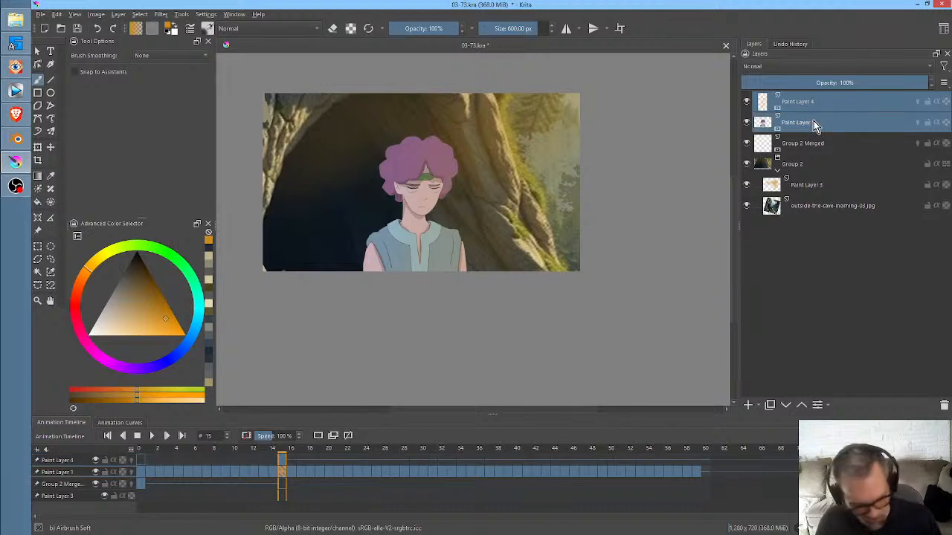
key("ctrl+g")
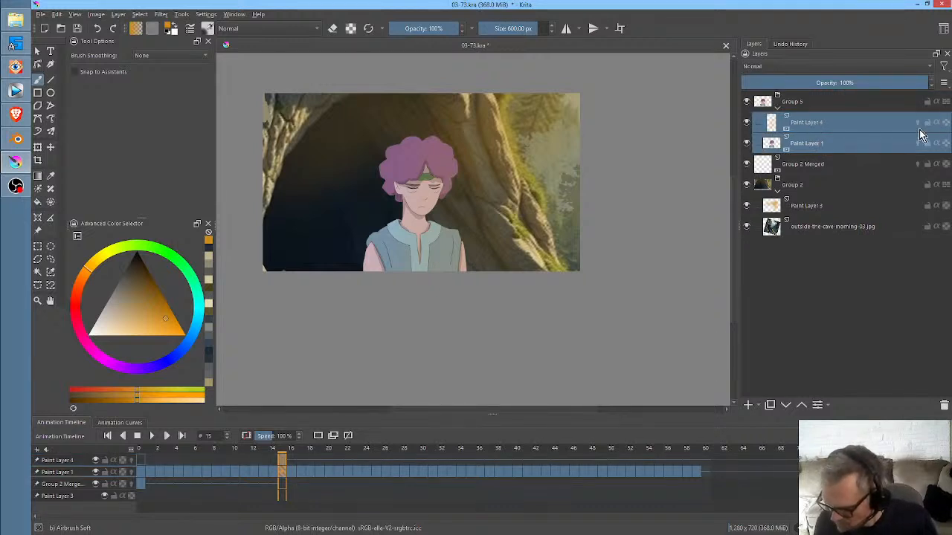
- Try enabling alpha inheritance on Paint Layer 4 and airbrushing black shading over the character's left side at frame 15
left_click(939, 128)
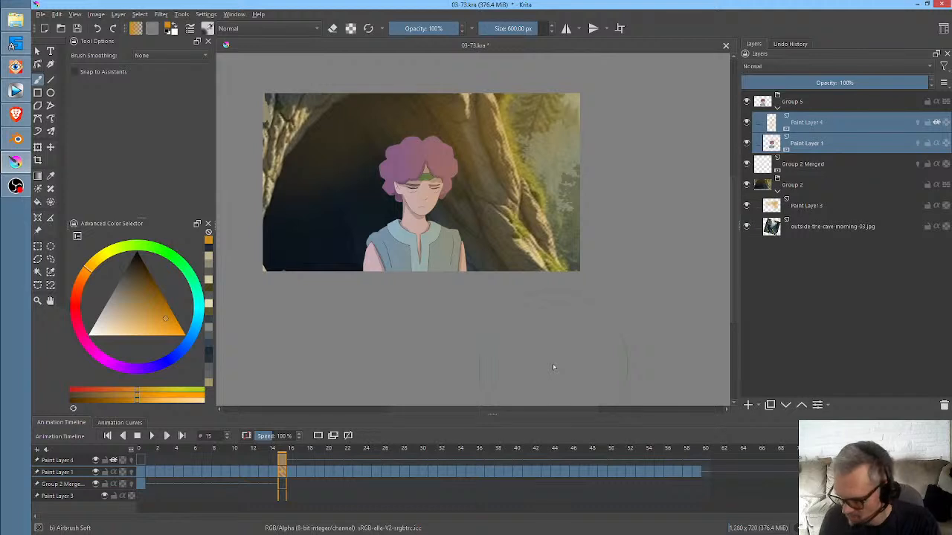
key("d")
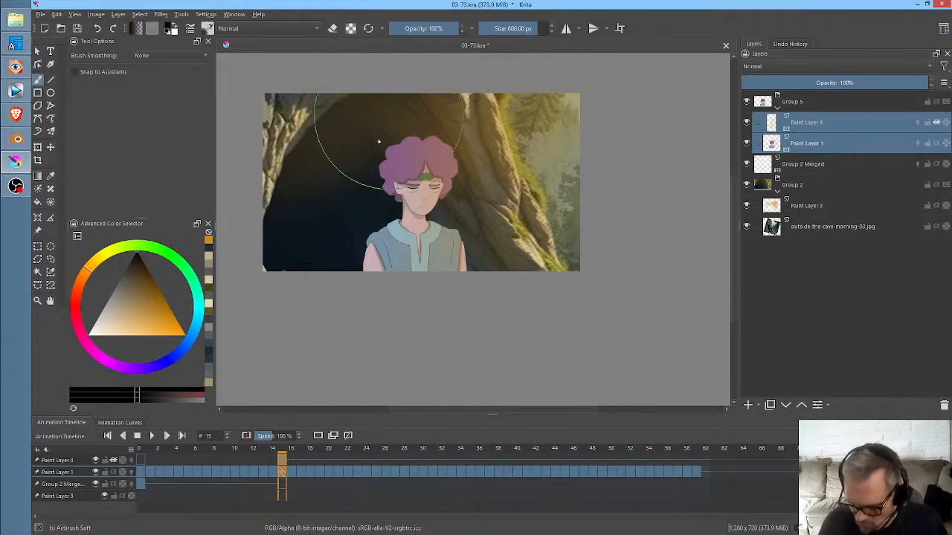
mouse_move(395, 125)
left_mouse_down()
mouse_move(417, 104)
mouse_move(339, 272)
left_mouse_up()
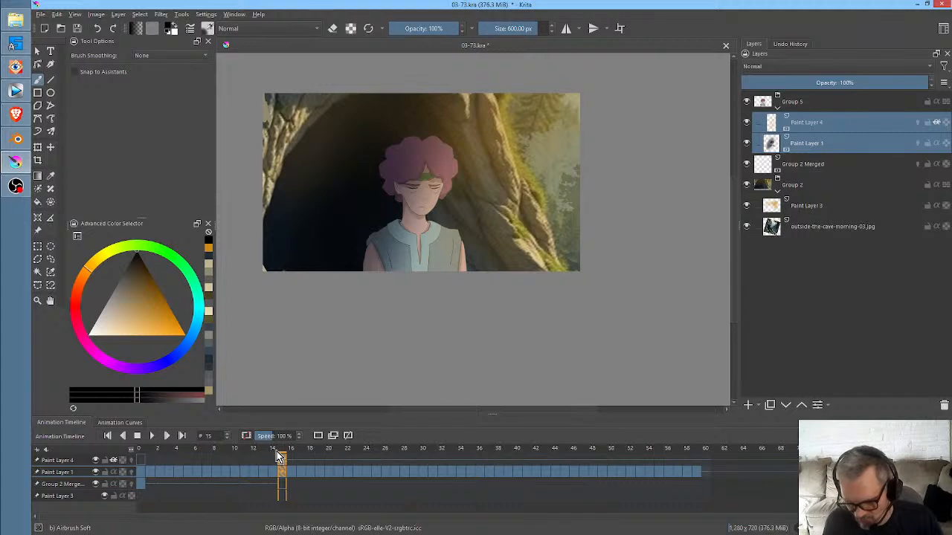
- Try airbrushing black shading over the character seen from behind at frame 0
left_click_drag(279, 458, 140, 463)
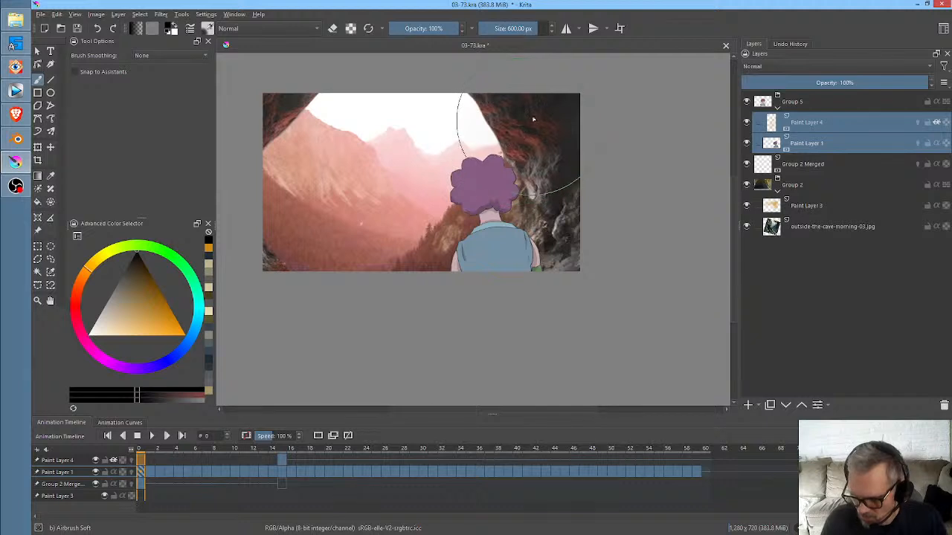
left_click_drag(530, 144, 476, 190)
left_click_drag(530, 174, 500, 230)
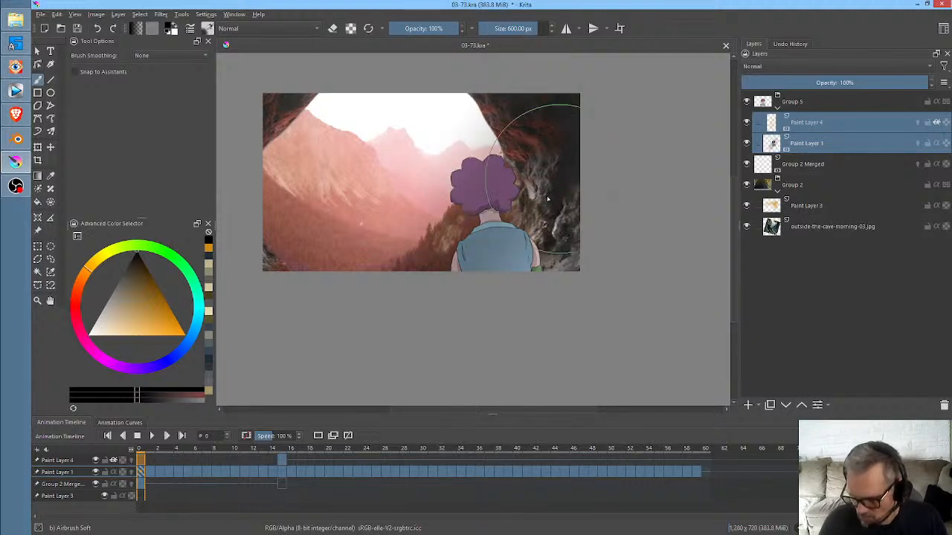
left_click_drag(555, 183, 500, 269)
left_click_drag(537, 202, 447, 276)
left_click_drag(514, 167, 468, 270)
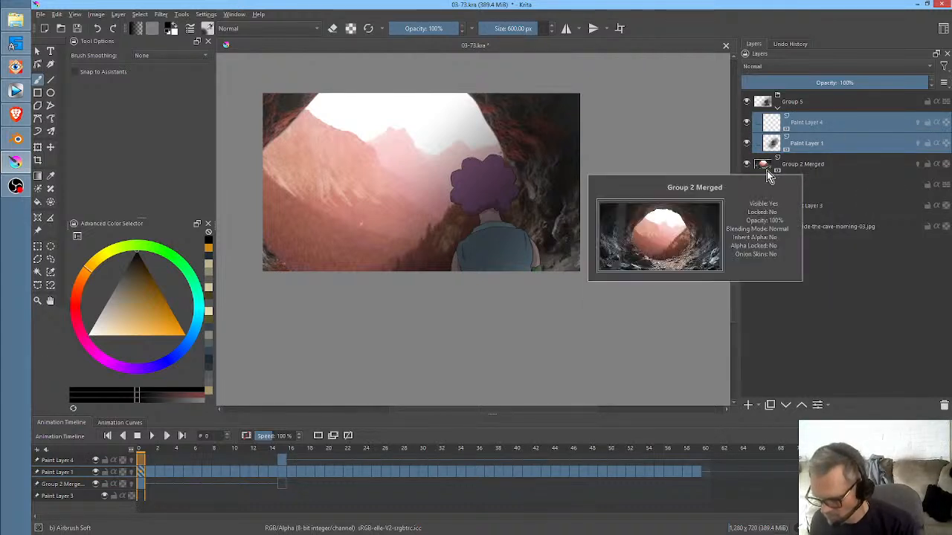
- Toggle the visibility of Group 2 Merged, Group 2 and Paint Layer 1 to examine which layer holds the black shading
left_click(747, 164)
left_click(747, 164)
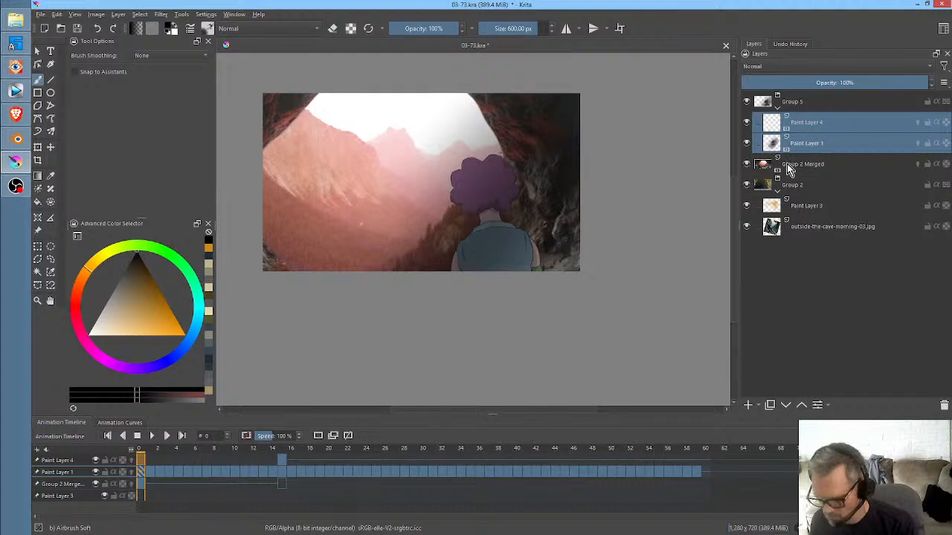
left_click(789, 170)
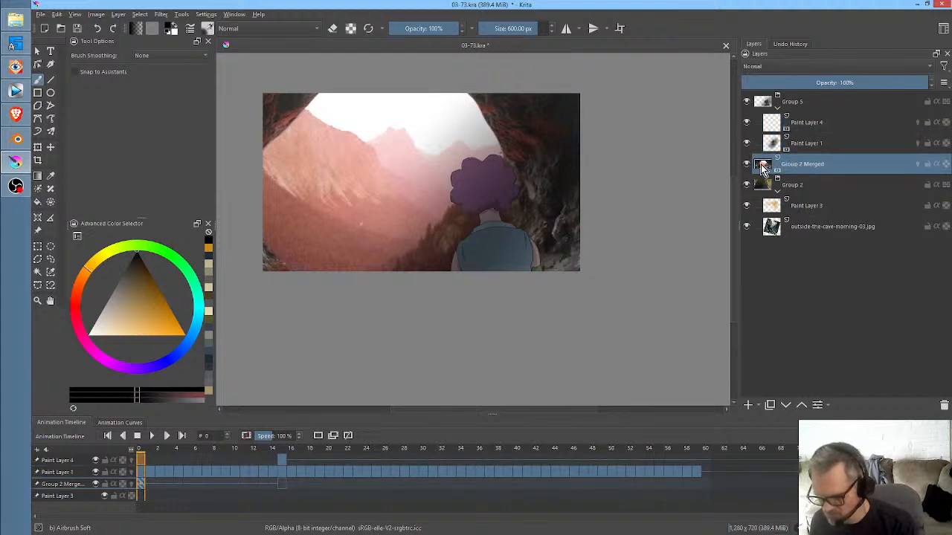
mouse_move(762, 167)
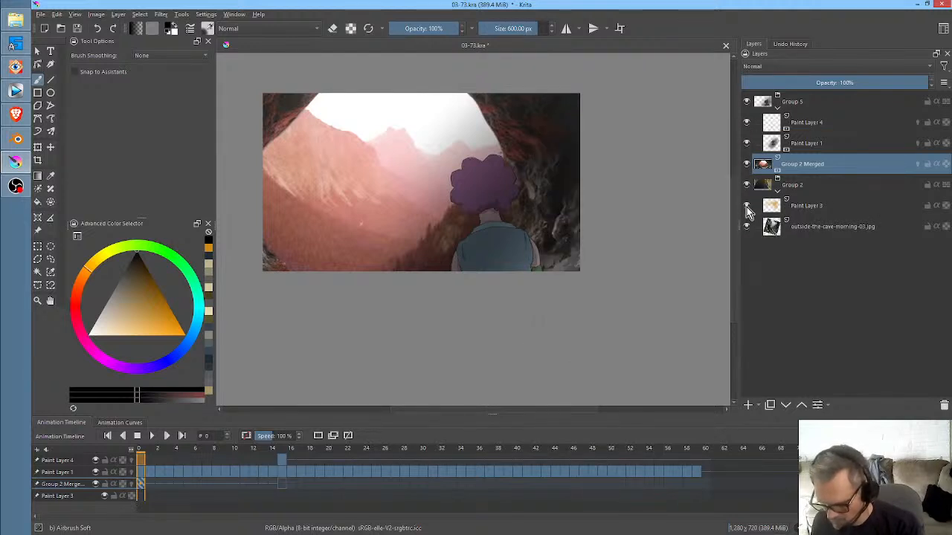
left_click(747, 186)
left_click(747, 186)
left_click(747, 164)
left_click(747, 163)
left_click(746, 163)
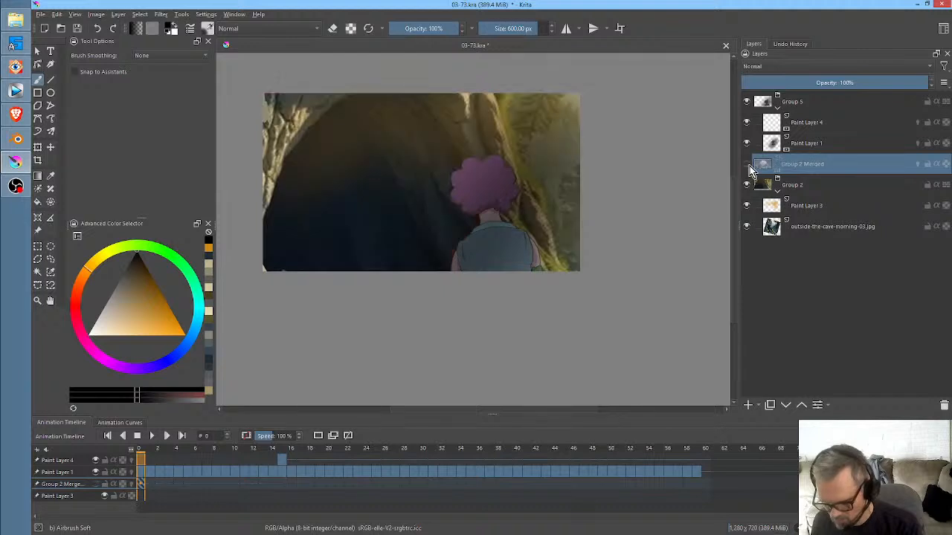
left_click(747, 164)
left_click(747, 144)
left_click(747, 144)
left_click(747, 144)
left_click(746, 144)
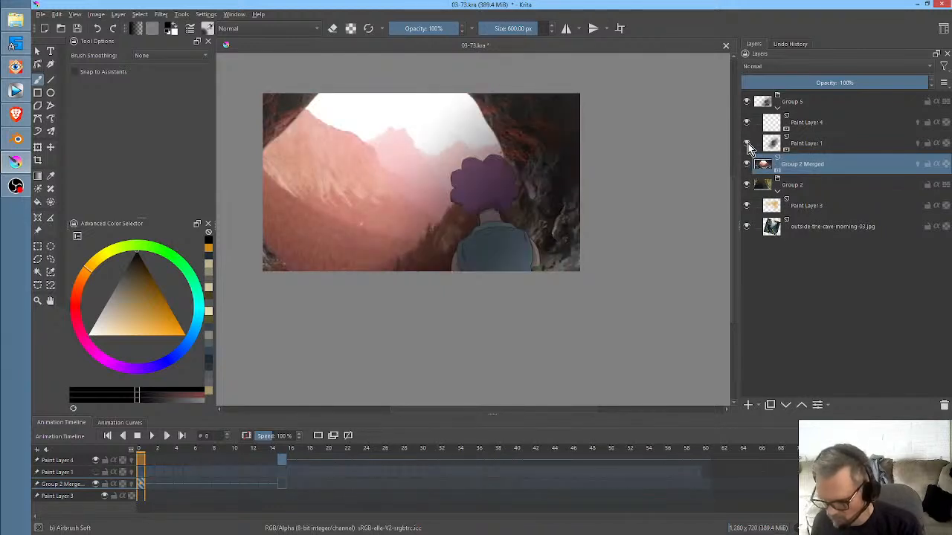
left_click(812, 146)
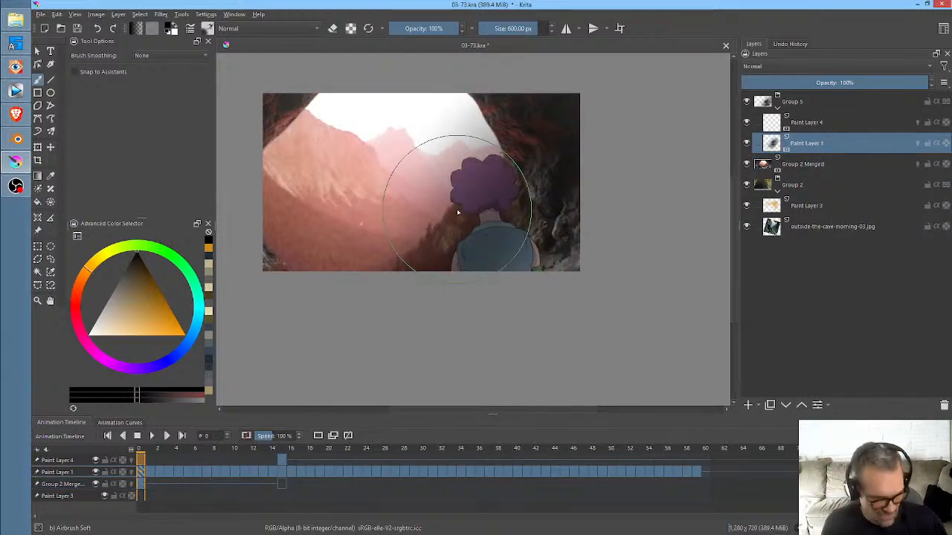
- Undo the black airbrush strokes made at frame 0
key("ctrl+z")
key("ctrl+z")
key("ctrl+z")
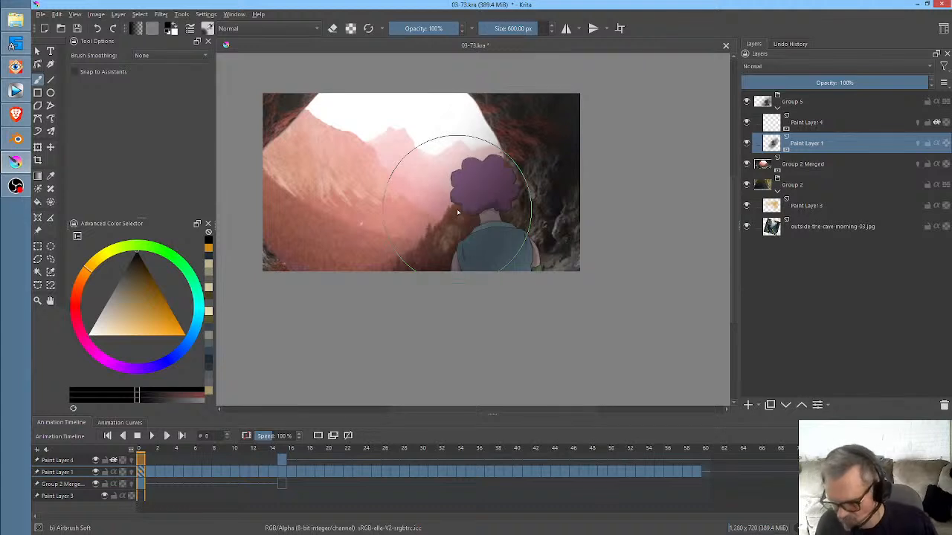
key("ctrl+z")
key("ctrl+z")
key("ctrl+z")
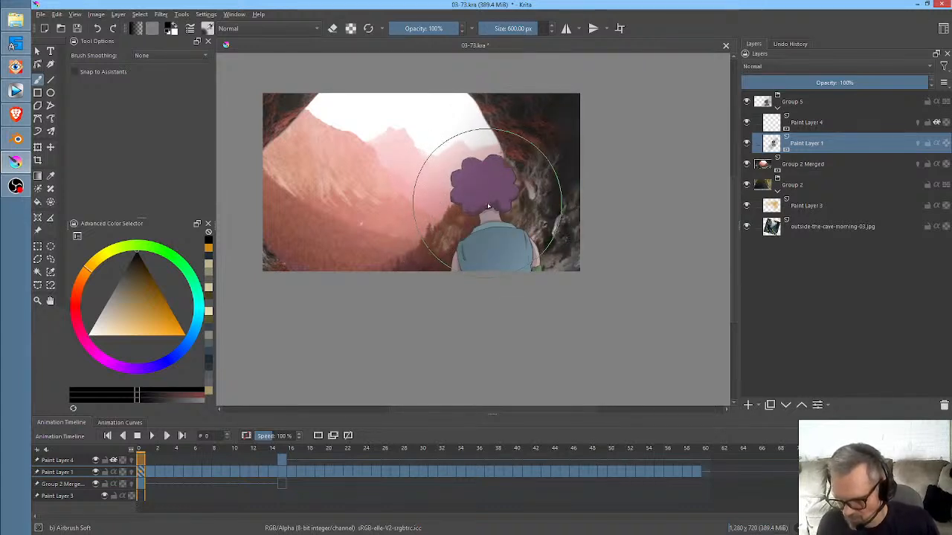
key("ctrl+z")
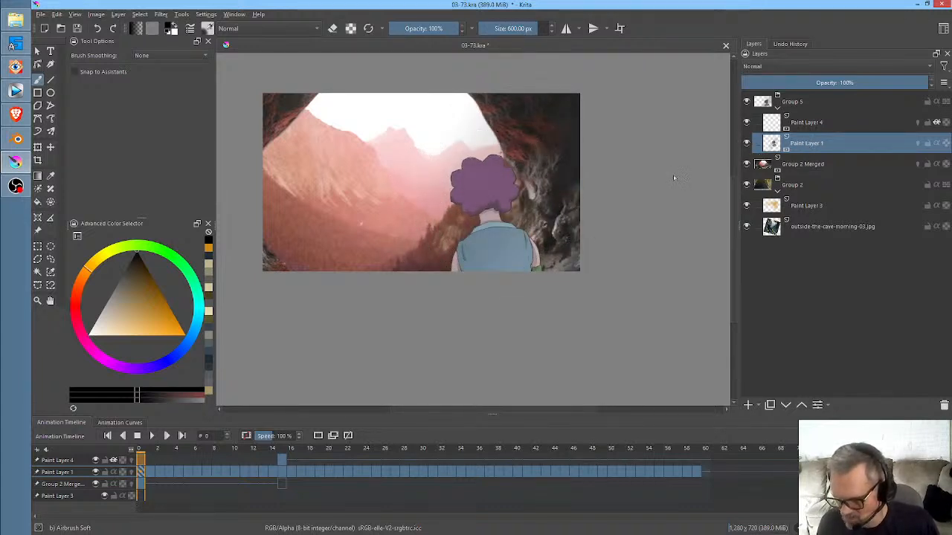
key("ctrl+z")
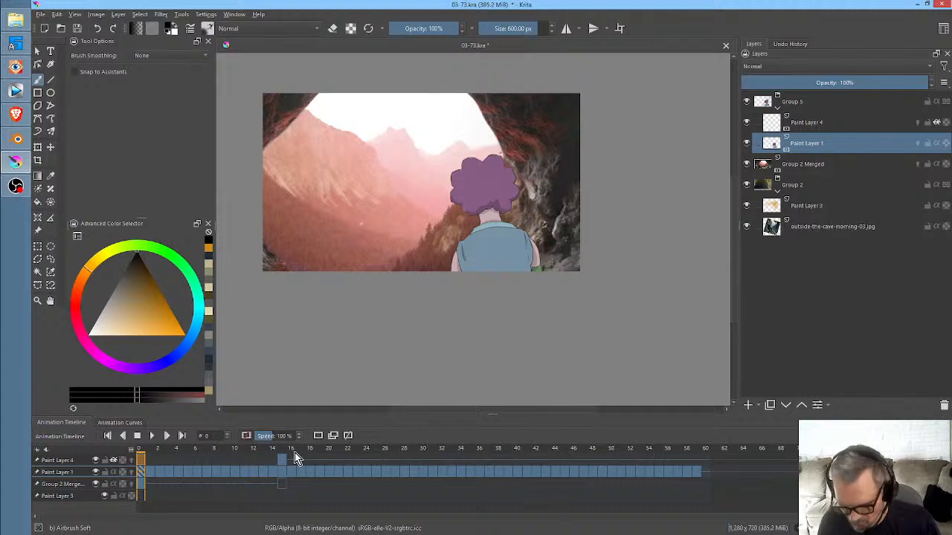
- Toggle Paint Layer 1's visibility at frame 15 to check whether the shading sits on the character layer
left_click(281, 460)
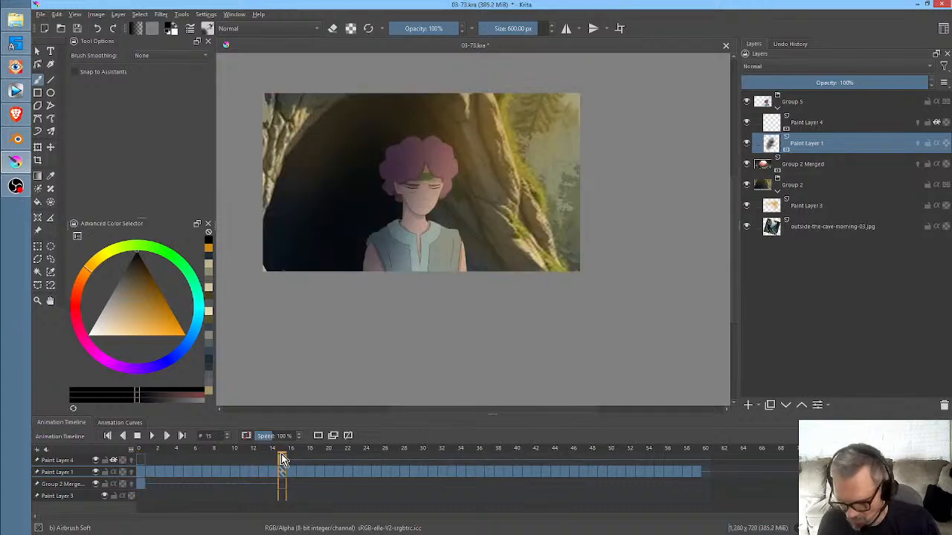
left_click(747, 144)
left_click(747, 143)
left_click(747, 143)
left_click(748, 144)
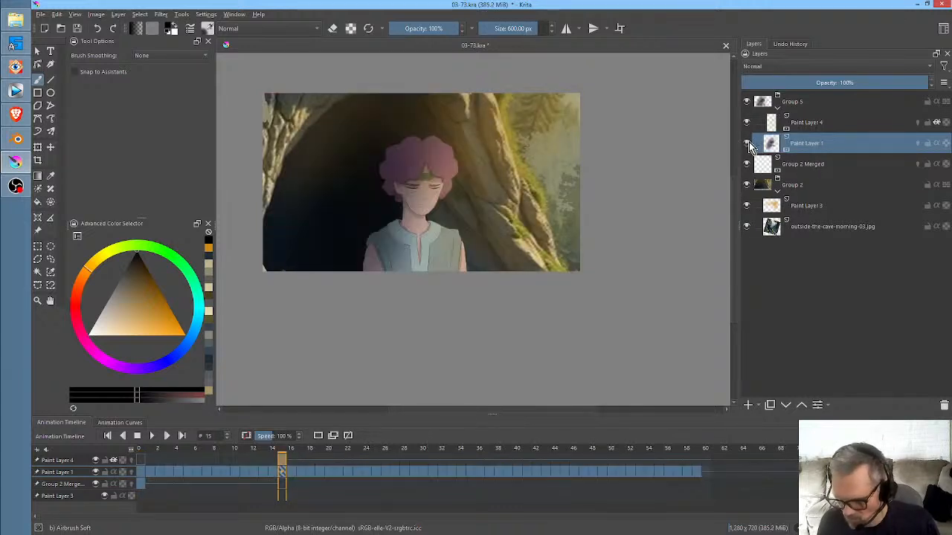
left_click(748, 144)
left_click(748, 144)
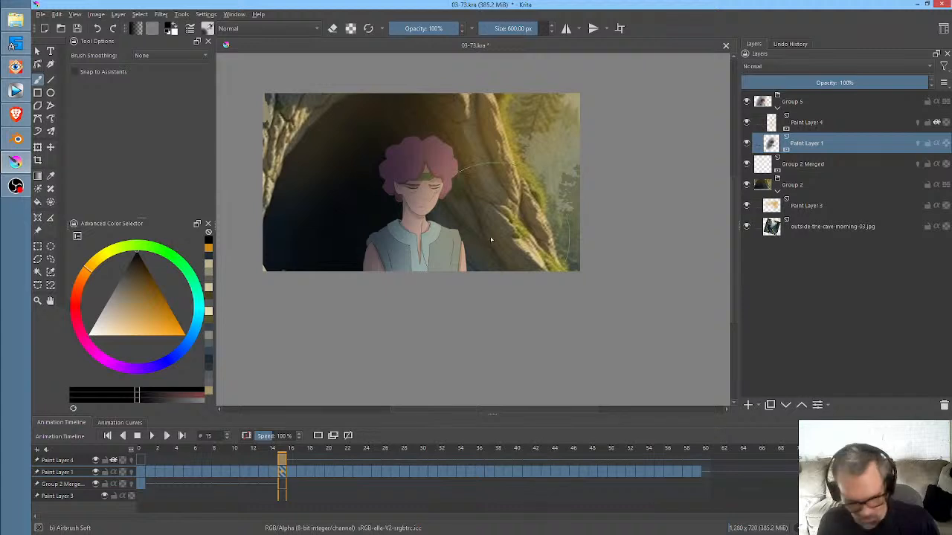
- Undo the frame 15 shading, the alpha inheritance and the grouping of Paint Layer 4 with Paint Layer 1
key("Home")
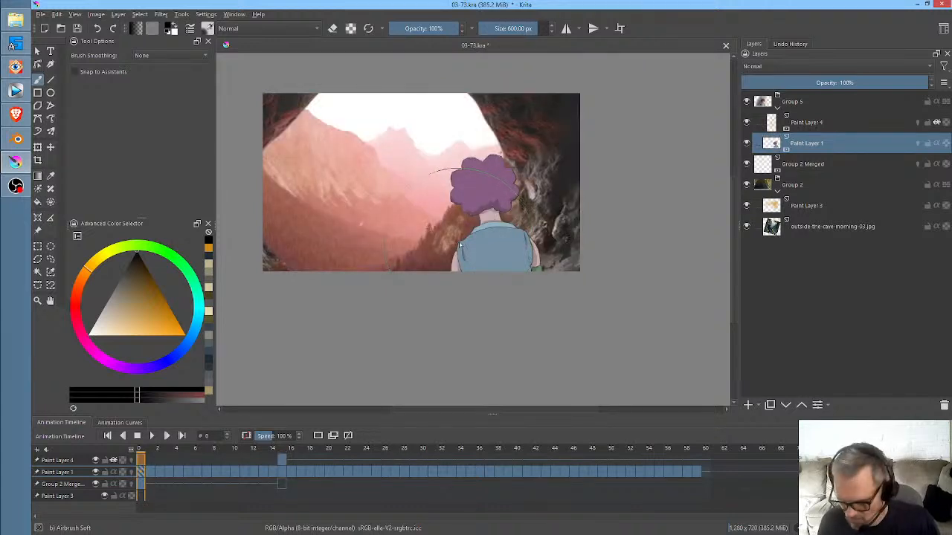
key("ctrl+z")
key("ctrl+z")
key("ctrl+z")
key("ctrl+z")
key("ctrl+z")
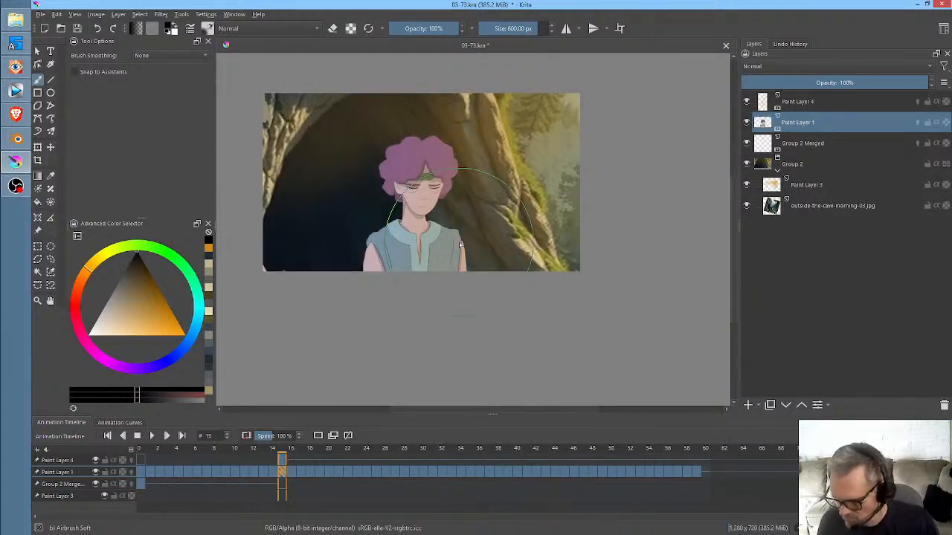
- Group Paint Layer 4 with Paint Layer 1 again and make only Paint Layer 4 active
mouse_move(809, 127)
left_click(809, 102, "shift")
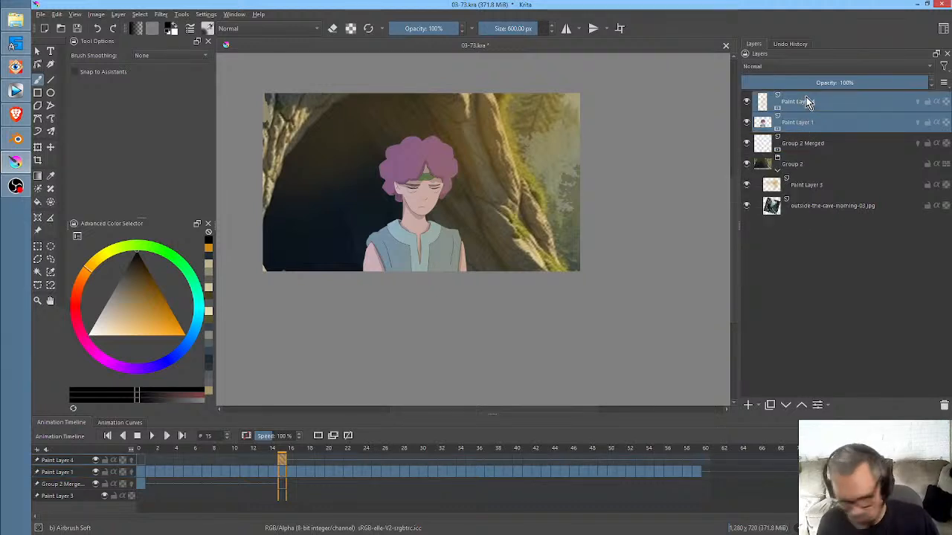
key("ctrl+g")
left_click(812, 149)
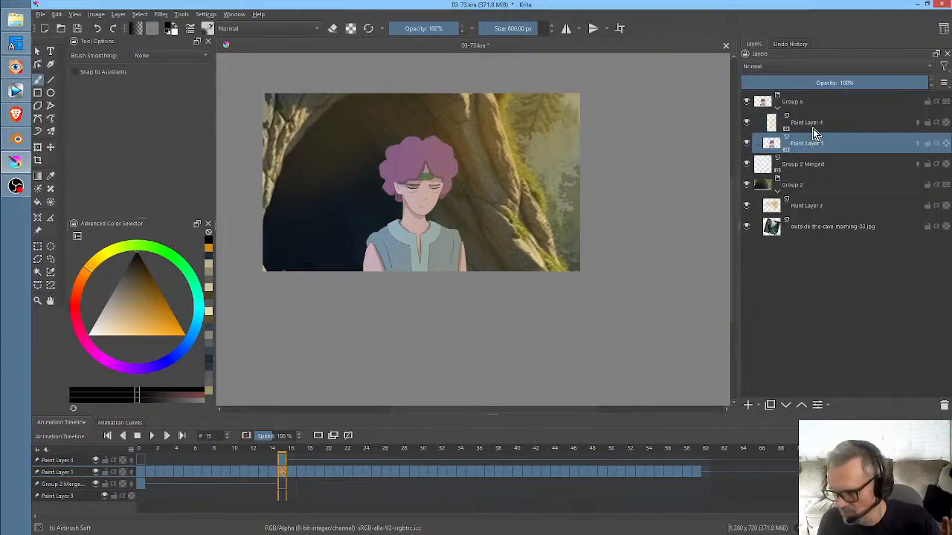
left_click(813, 127)
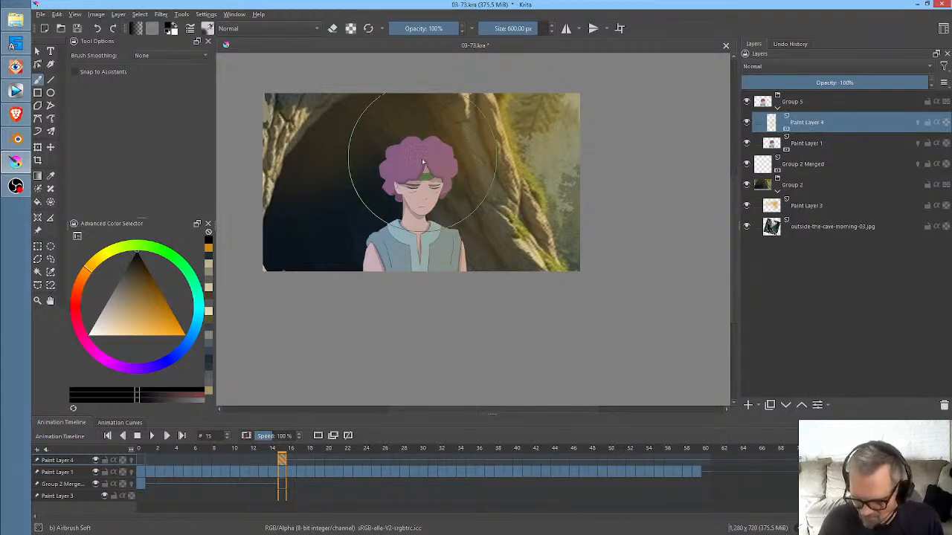
- On Paint Layer 4 at frame 15, airbrush black shading over the character's left side and orange light along the right side
mouse_move(382, 156)
left_mouse_down()
mouse_move(340, 230)
mouse_move(356, 294)
left_mouse_up()
left_click_drag(392, 186, 261, 397)
left_click_drag(425, 137, 249, 421)
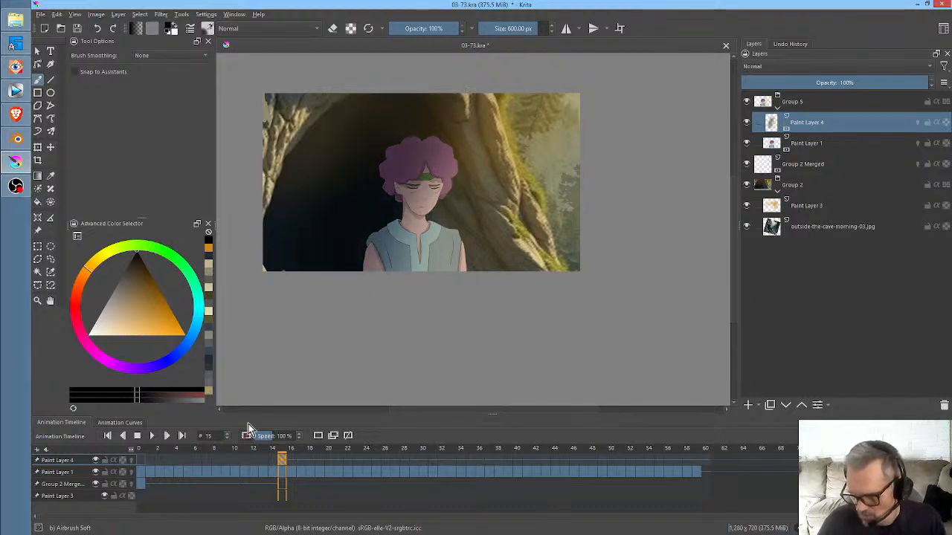
left_click(163, 312)
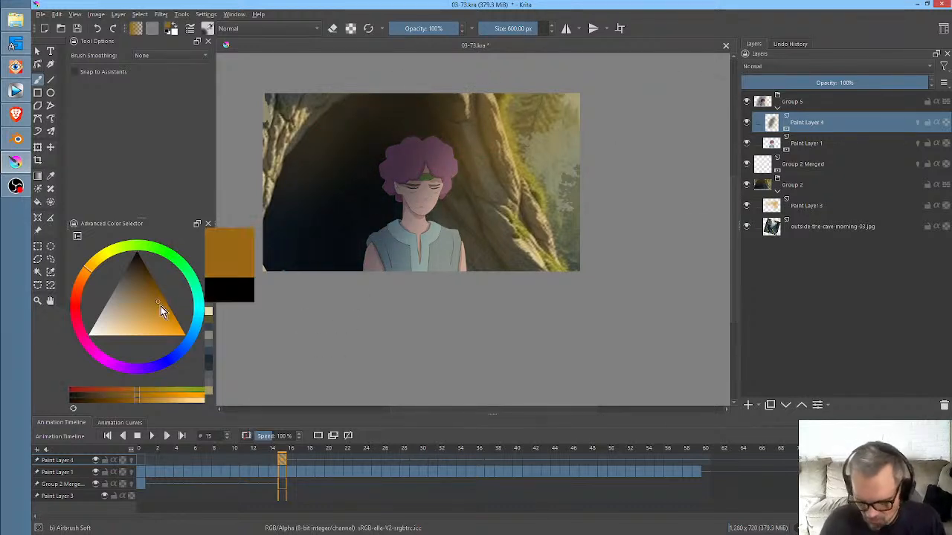
left_click_drag(491, 157, 484, 223)
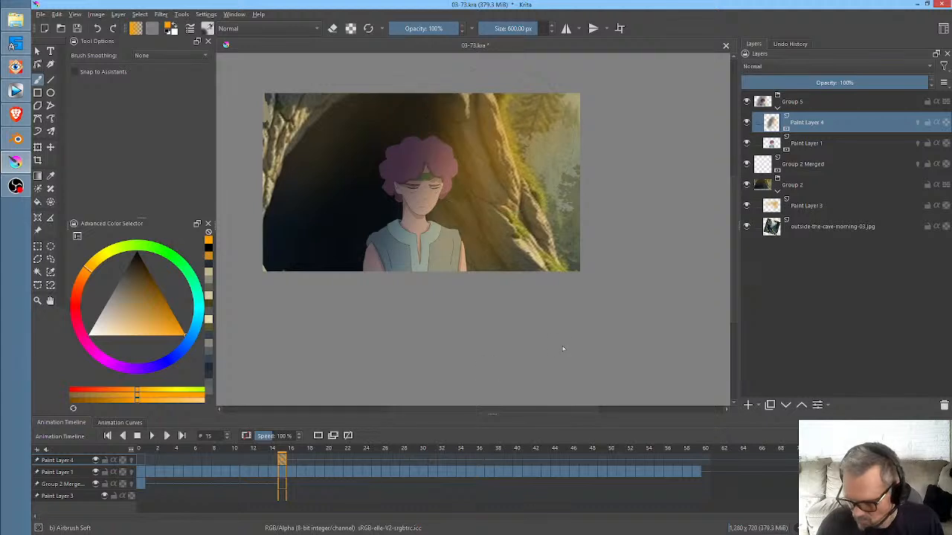
- Try the Saturation blending mode on Paint Layer 4, then set it to Overlay at 100% opacity
left_click(806, 67)
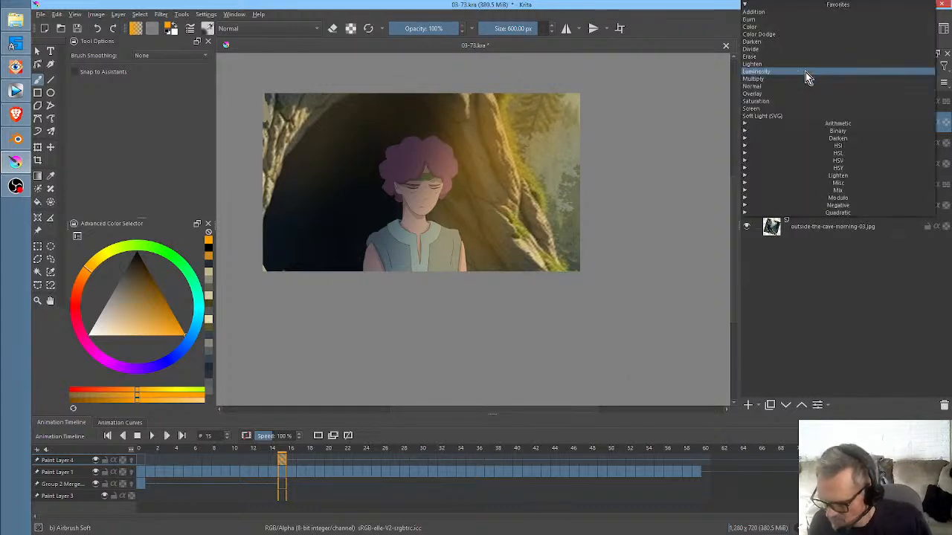
left_click(801, 102)
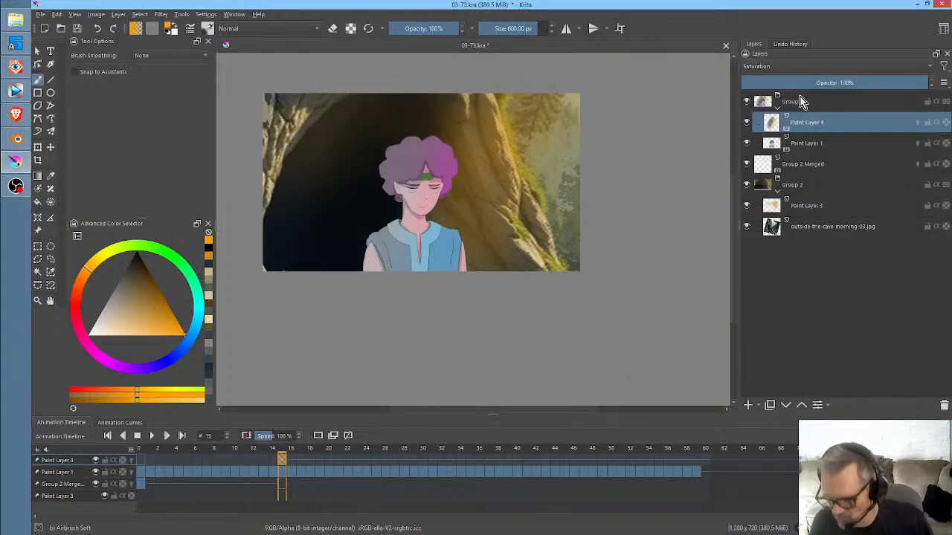
left_click(790, 68)
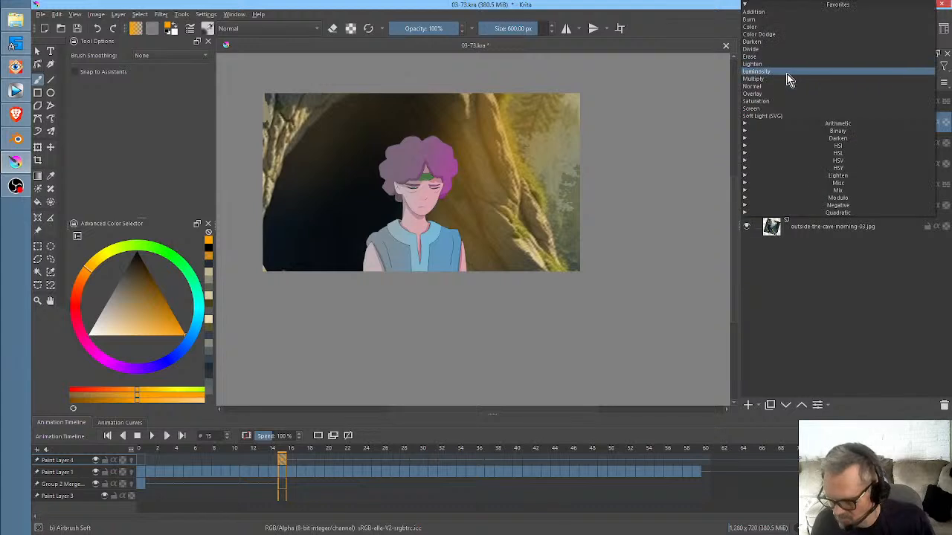
left_click(784, 96)
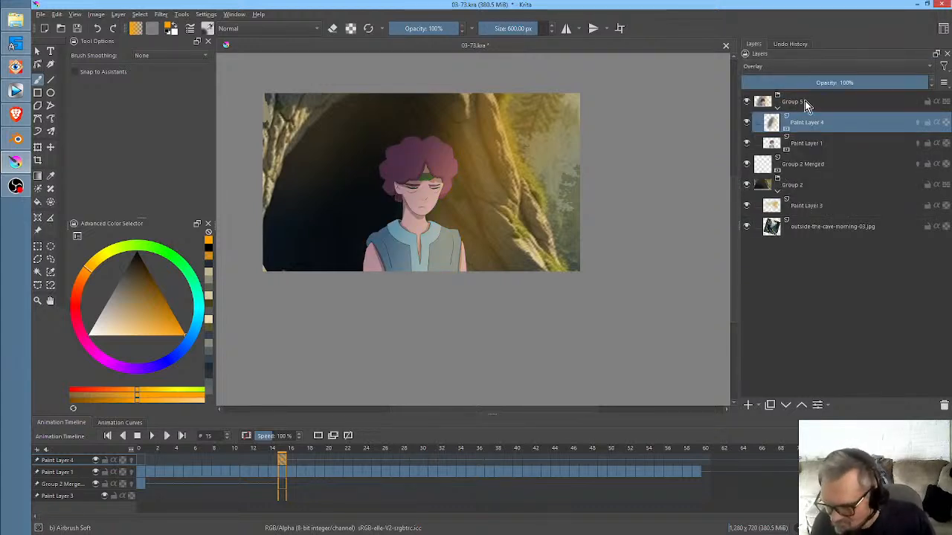
left_click_drag(857, 86, 947, 108)
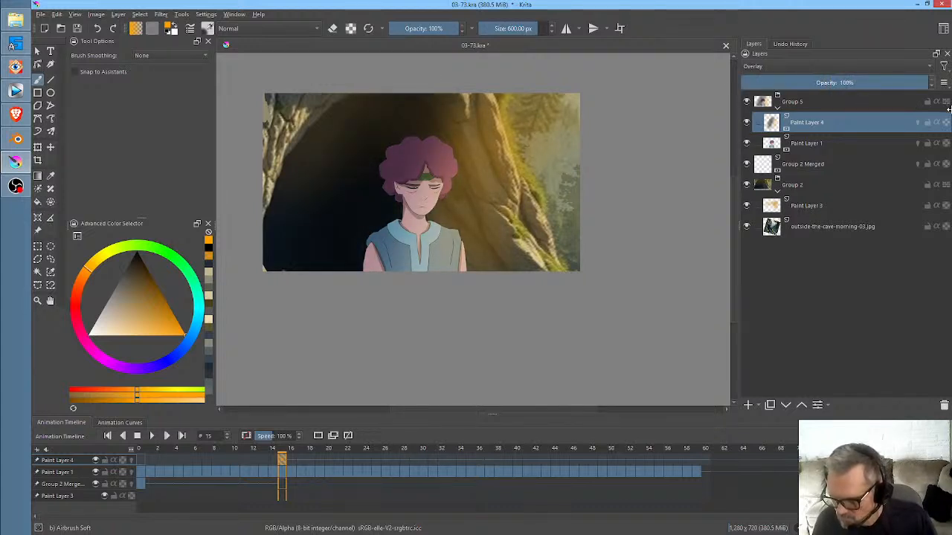
- At frame 0, airbrush black shading over the back-view character on Paint Layer 4 with a 925.54 px soft brush
left_click(140, 461)
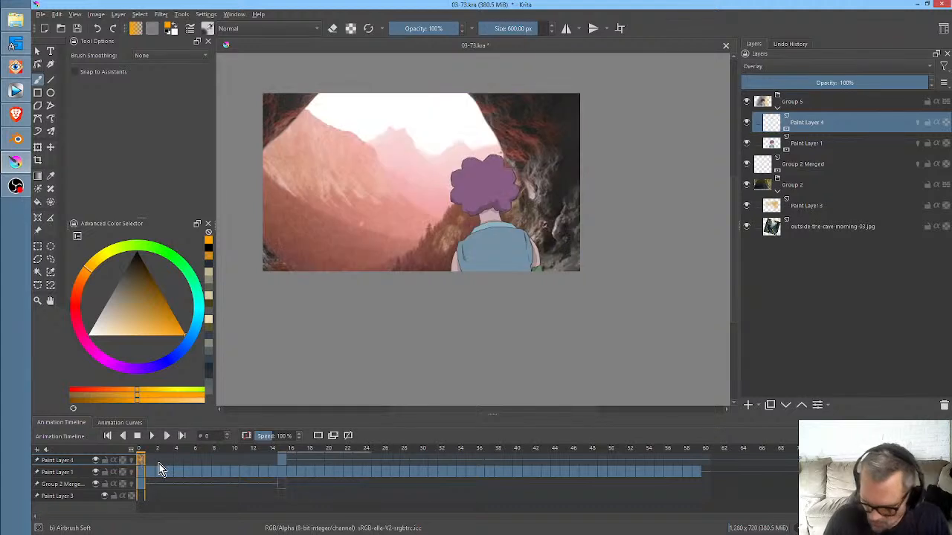
left_click(137, 290)
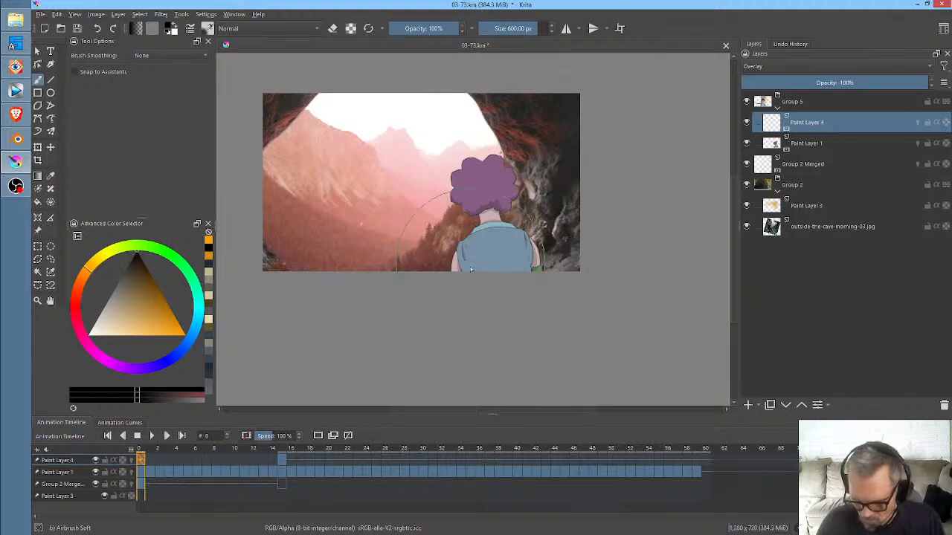
left_click_drag(428, 330, 583, 331, "shift")
left_click_drag(598, 108, 402, 328)
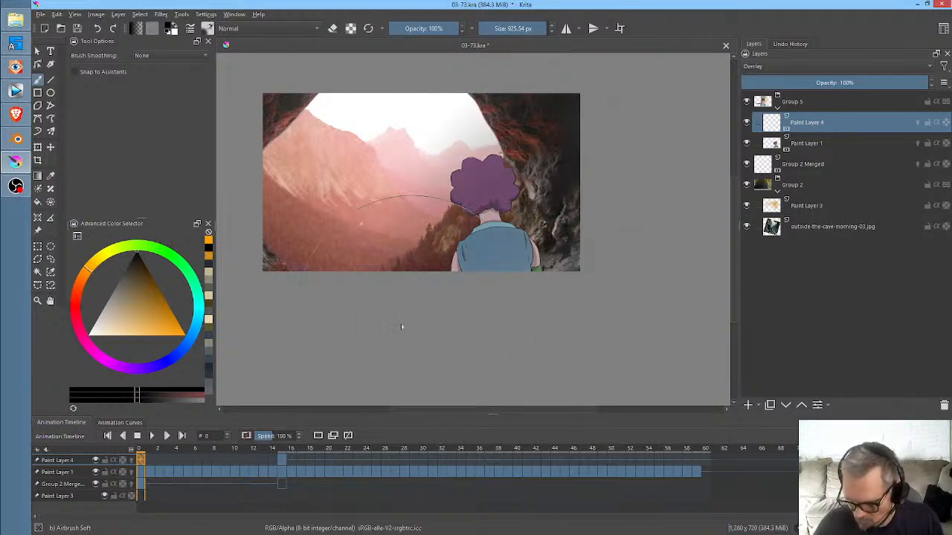
left_click_drag(576, 142, 439, 312)
left_click_drag(595, 95, 443, 300)
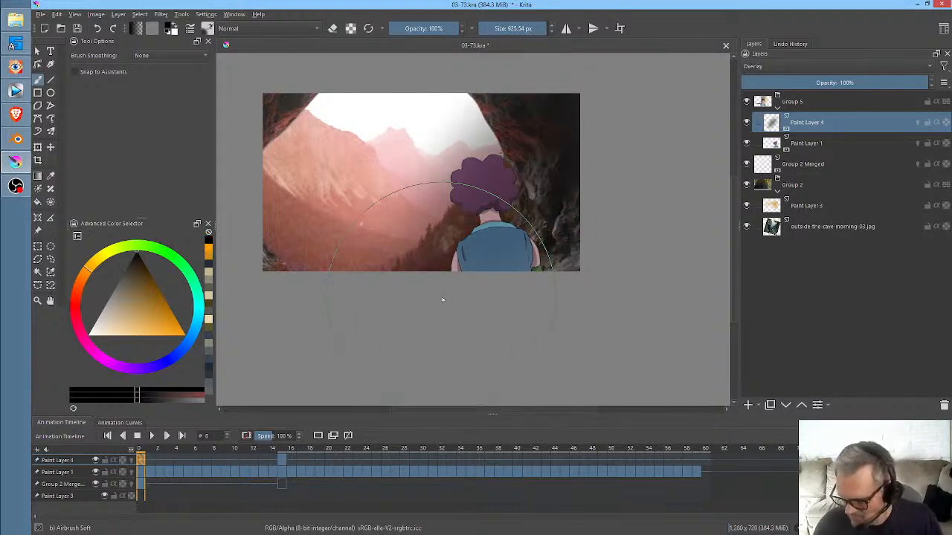
- Turn on alpha inheritance for Paint Layer 4 and deepen the black shading on the character at frame 0
left_click(935, 122)
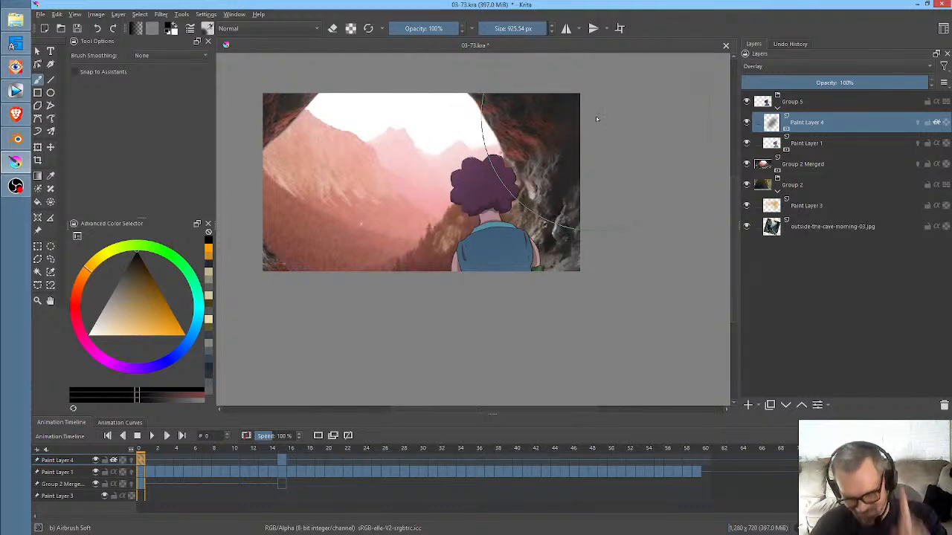
left_click(937, 124)
left_click(937, 124)
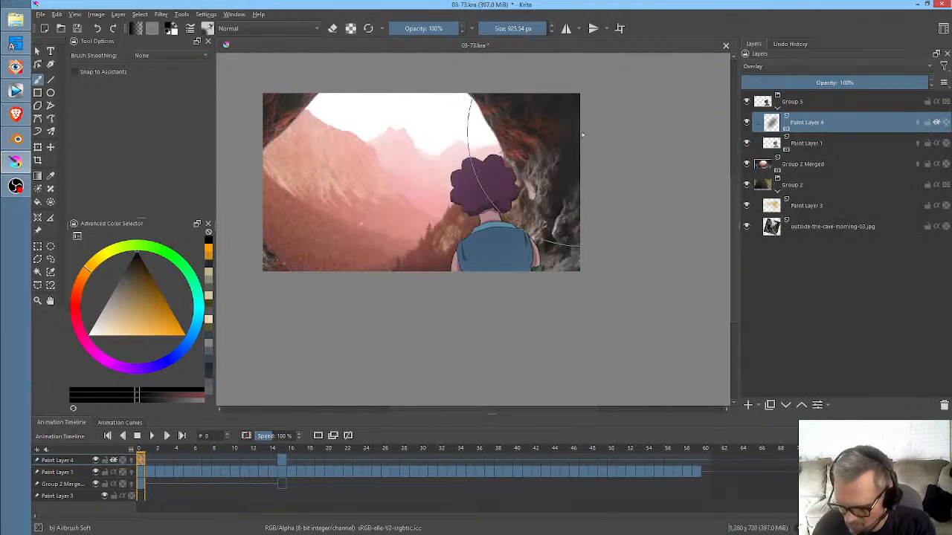
left_click_drag(511, 204, 547, 230)
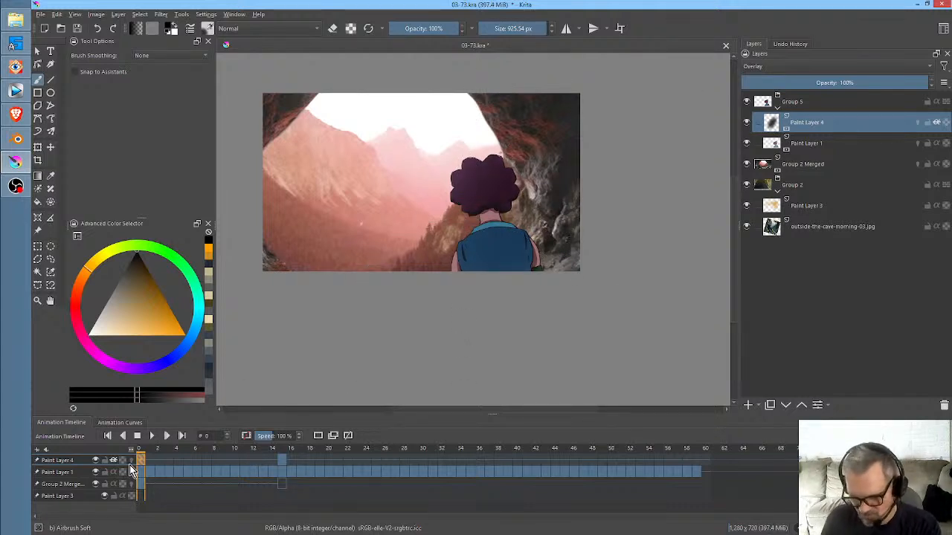
- Inspect the character's shading at frame 15 with the outside-the-cave-morning-03.jpg background hidden and shown again
mouse_move(141, 453)
left_mouse_down()
mouse_move(397, 476)
mouse_move(545, 466)
mouse_move(390, 467)
mouse_move(550, 467)
mouse_move(304, 474)
mouse_move(464, 483)
mouse_move(282, 480)
left_mouse_up()
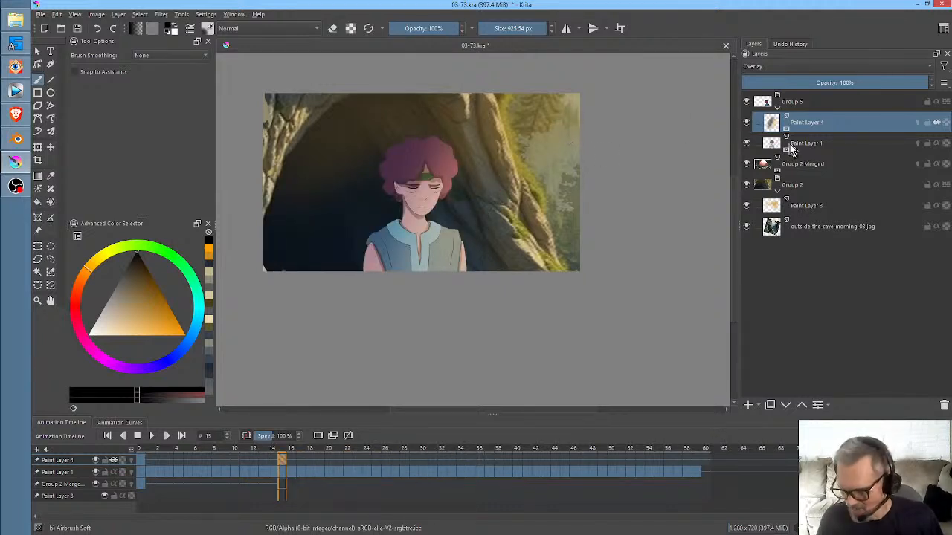
key("ctrl+z")
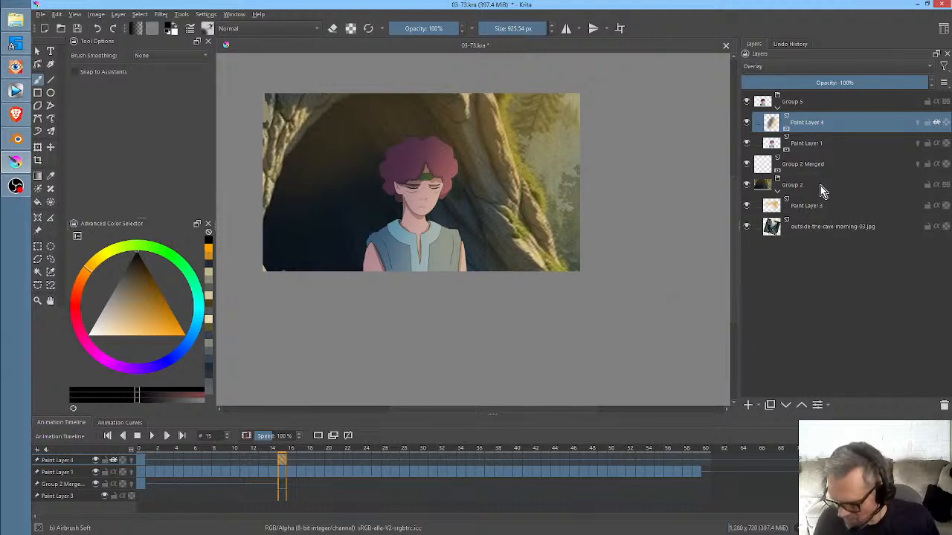
left_click(747, 226)
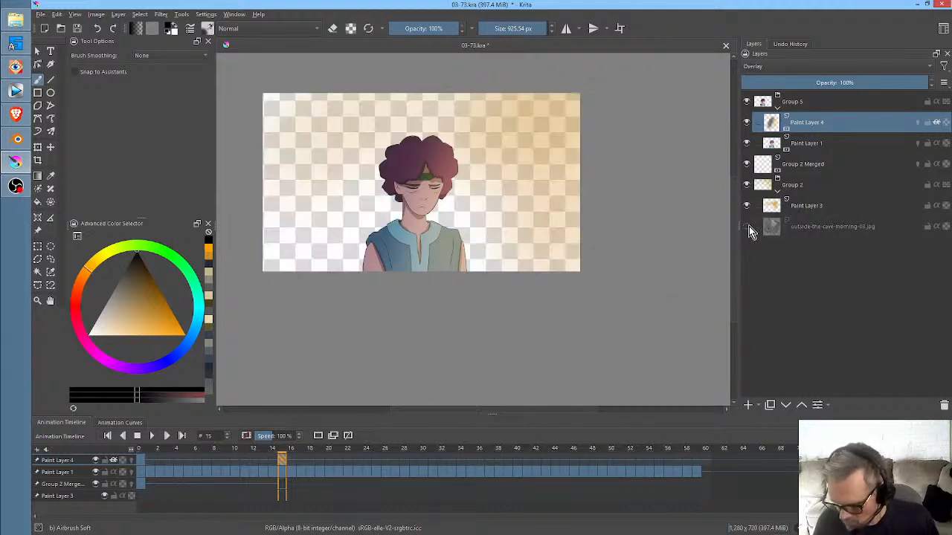
left_click(748, 227)
- Warp the cave's right-hand rock edge outward on outside-the-cave-morning-03.jpg using a Liquify transform with a 1000 brush size
left_click(825, 226)
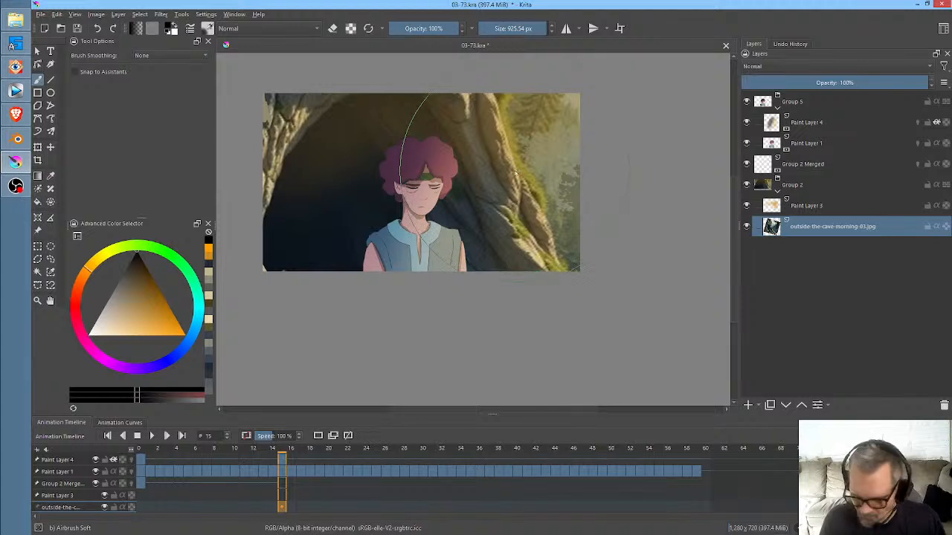
key("ctrl+t")
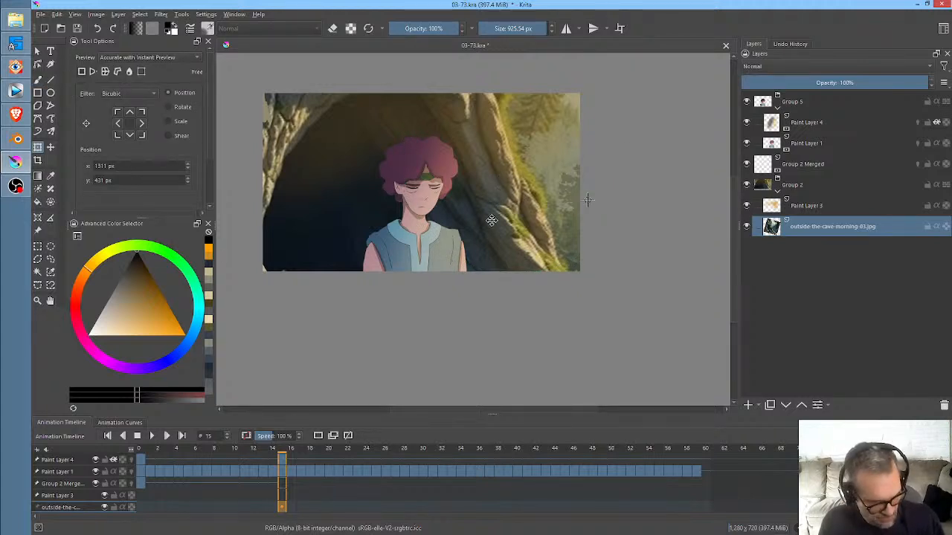
right_click(498, 190)
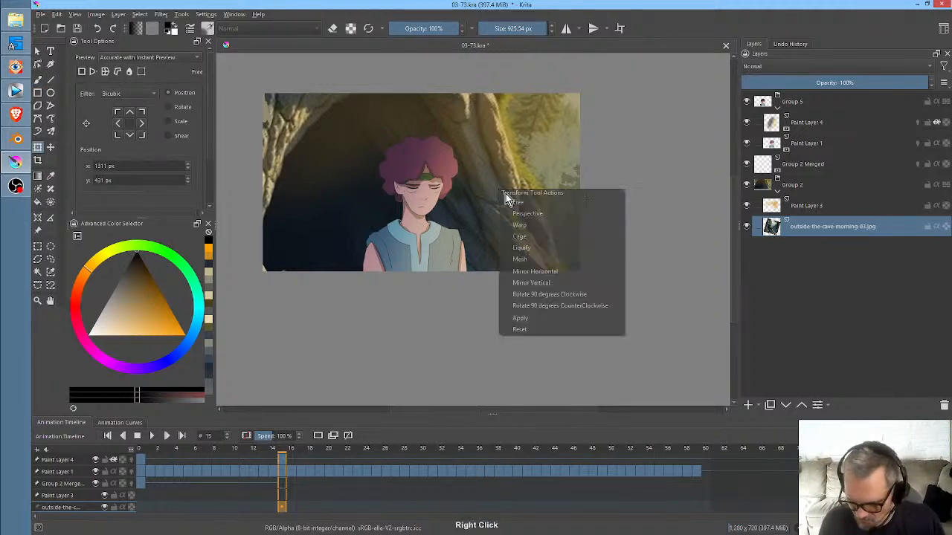
left_click(548, 247)
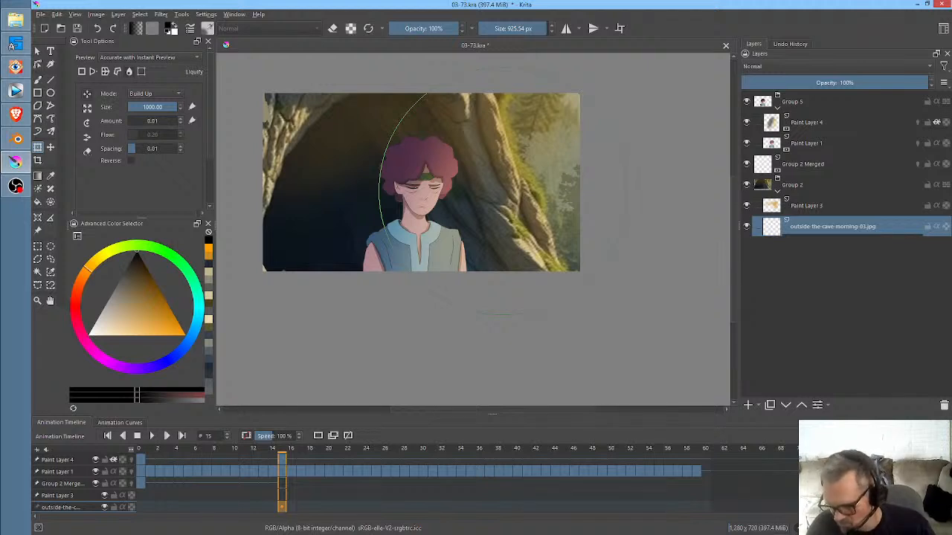
key("ctrl+z")
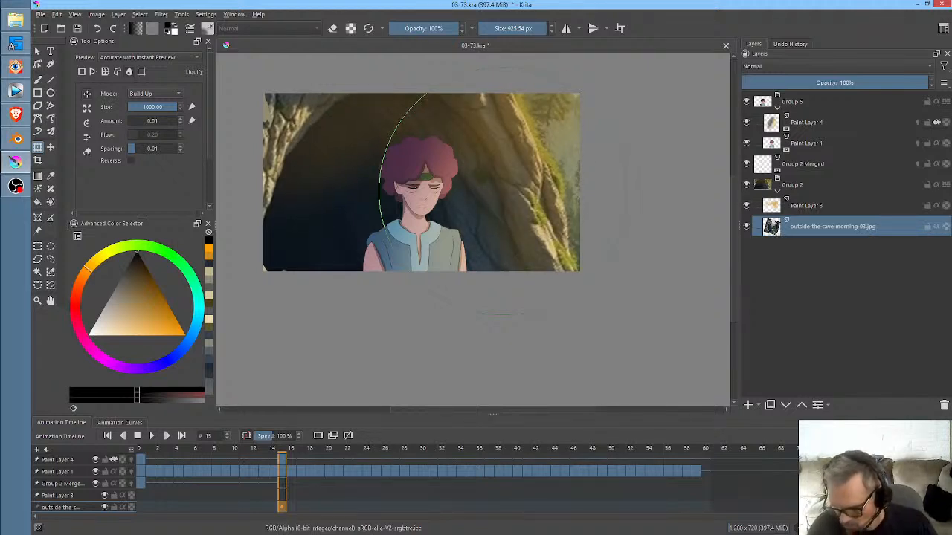
left_click(508, 179)
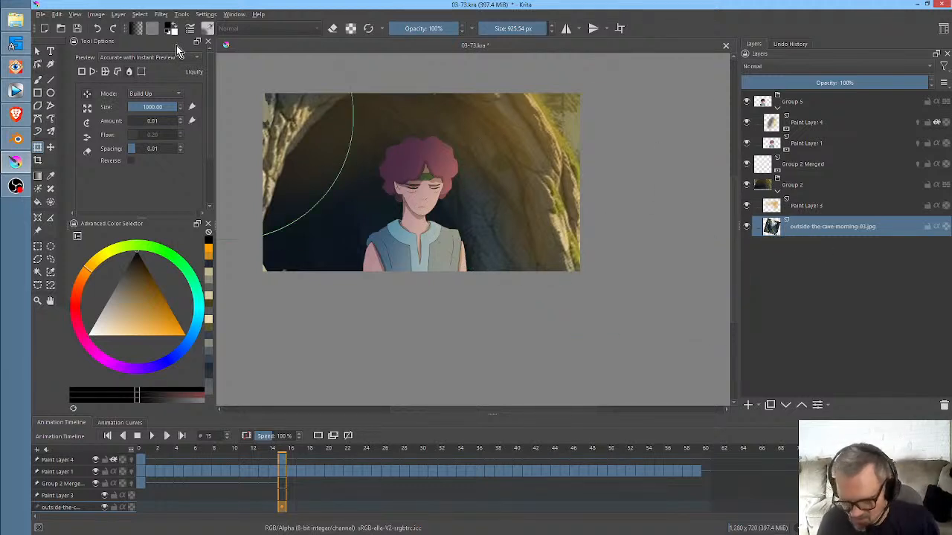
- Merge Group 2 into a single layer and Liquify the cave's right-hand rock edge a little further
left_click(97, 16)
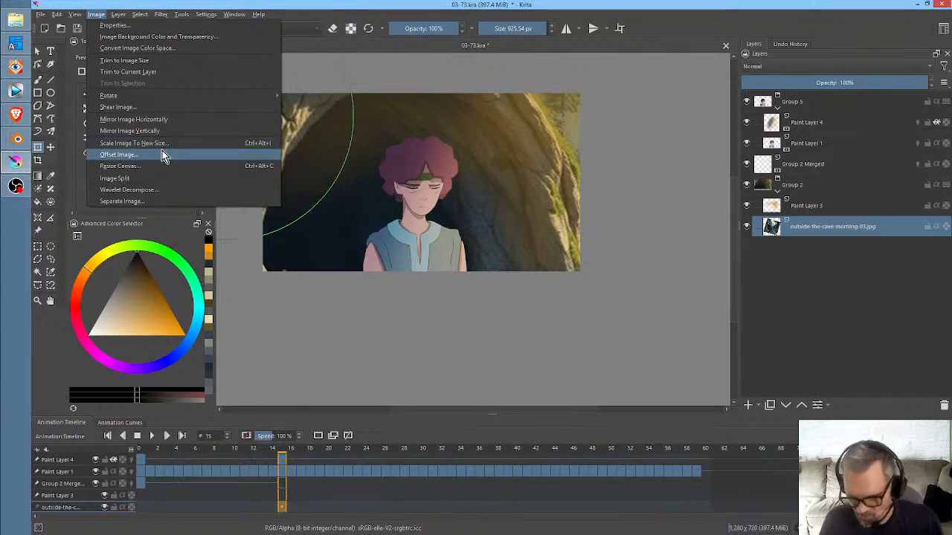
left_click(640, 335)
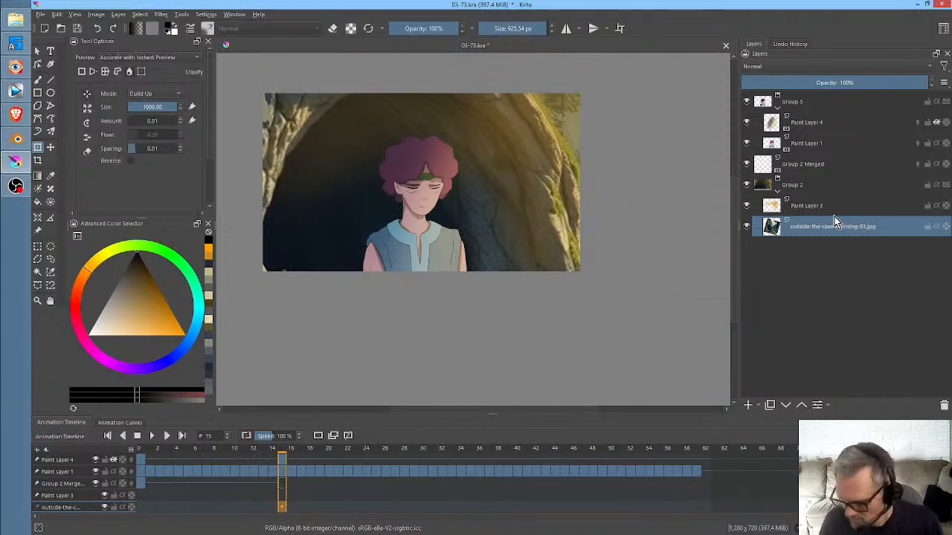
left_click(808, 188)
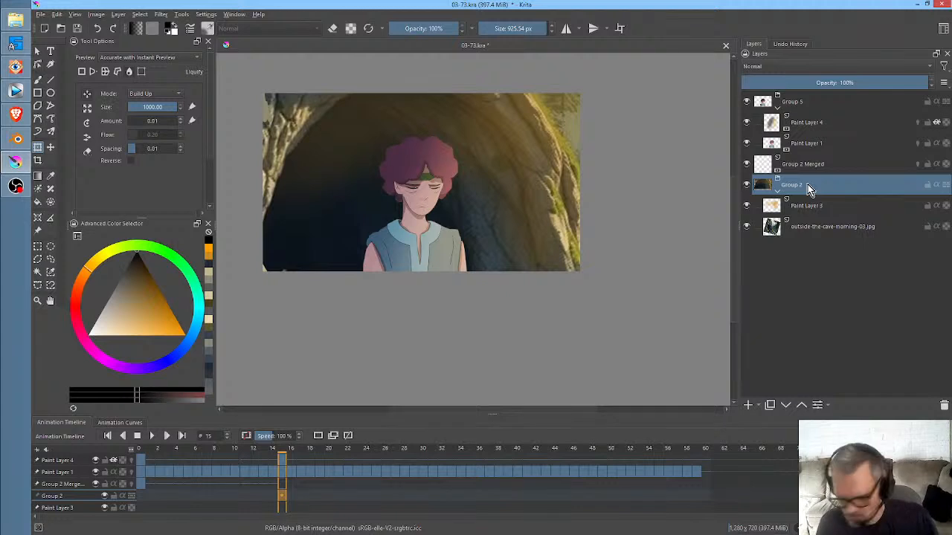
right_click(808, 187)
left_click(821, 280)
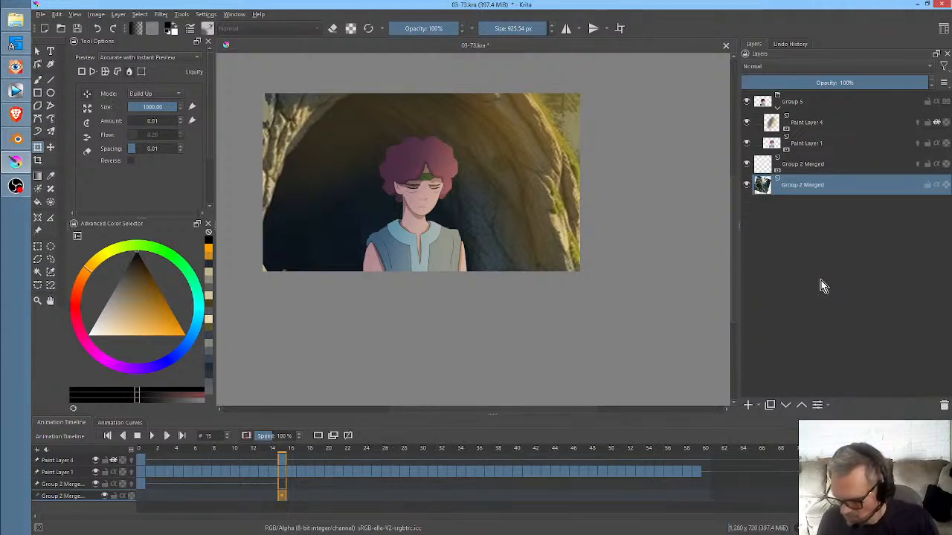
left_click(497, 198)
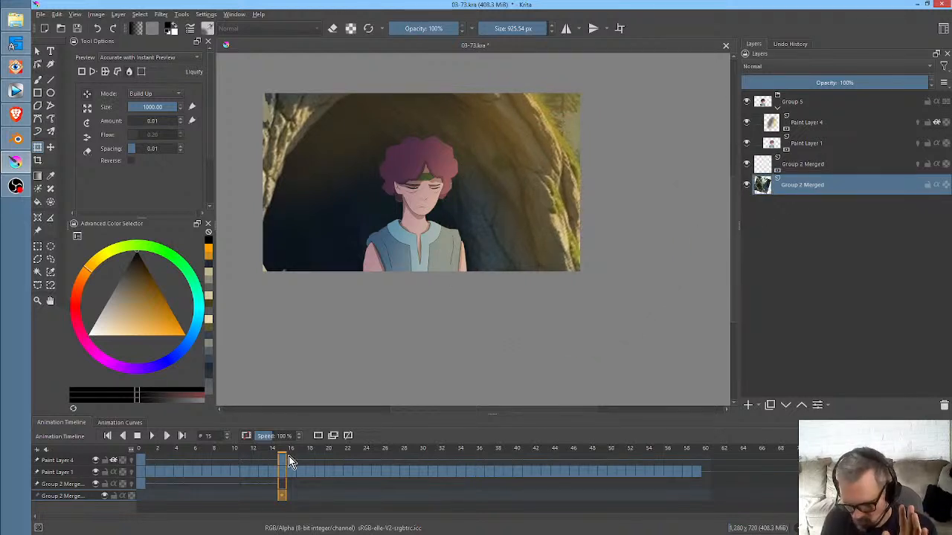
- Move to frame 4, identify the pink mountain background by toggling its visibility, and rename that layer BKGD01
left_click_drag(276, 454, 178, 455)
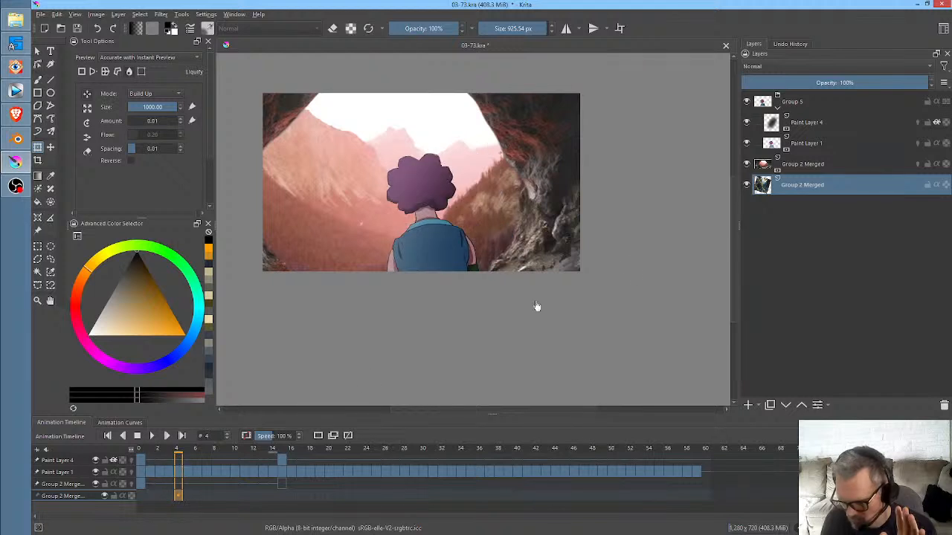
left_click(747, 164)
left_click(747, 165)
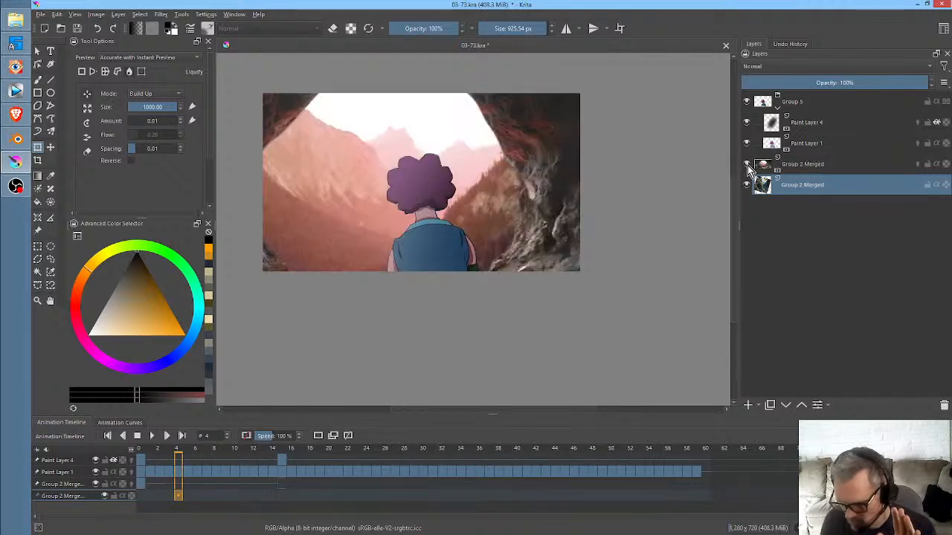
left_click(789, 167)
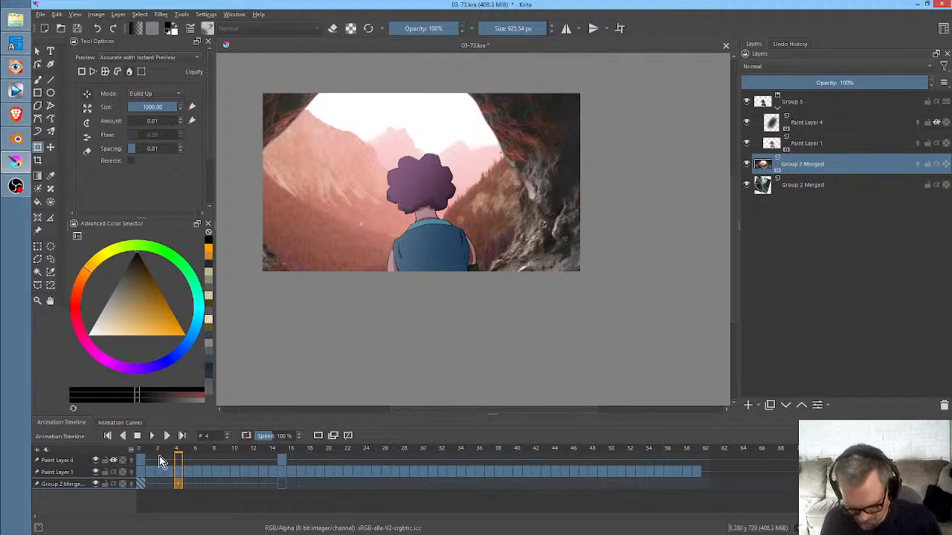
double_click(827, 165)
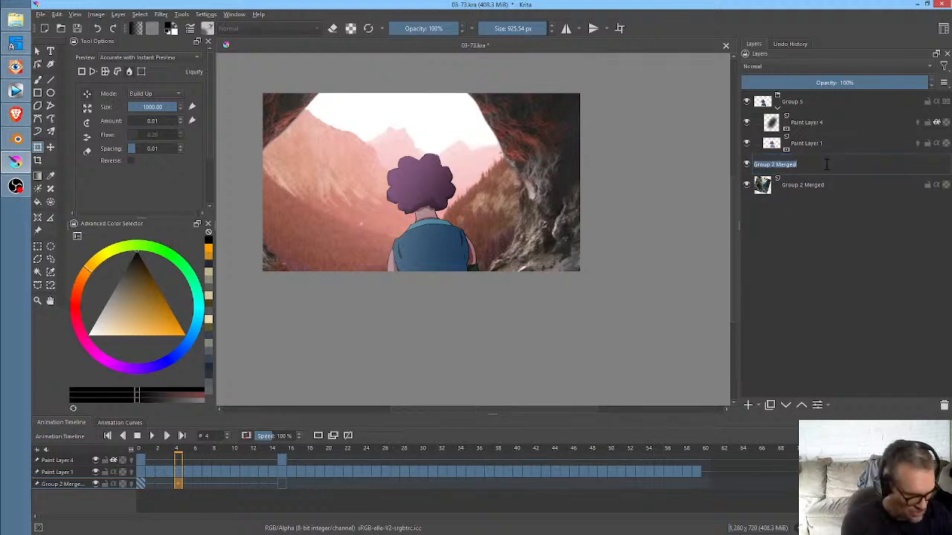
type("BKGD")
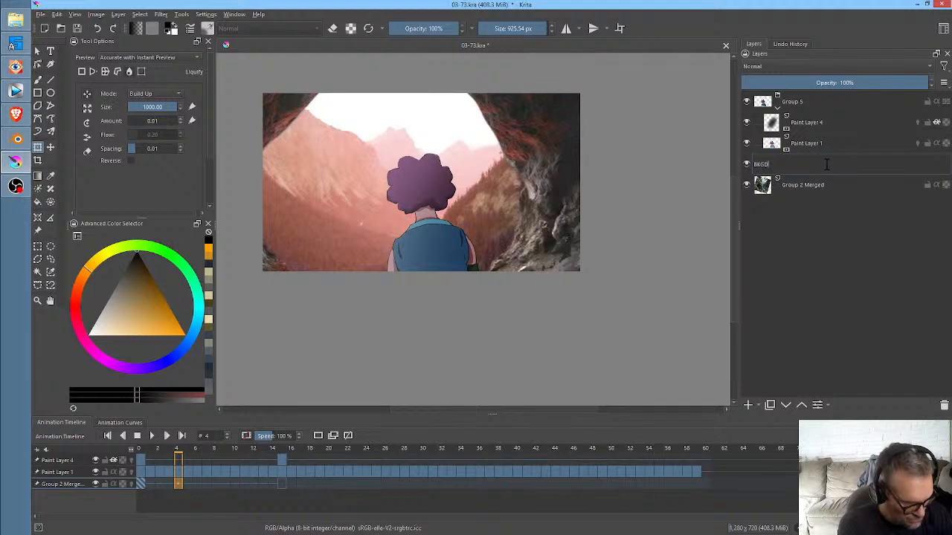
type("01")
key("Return")
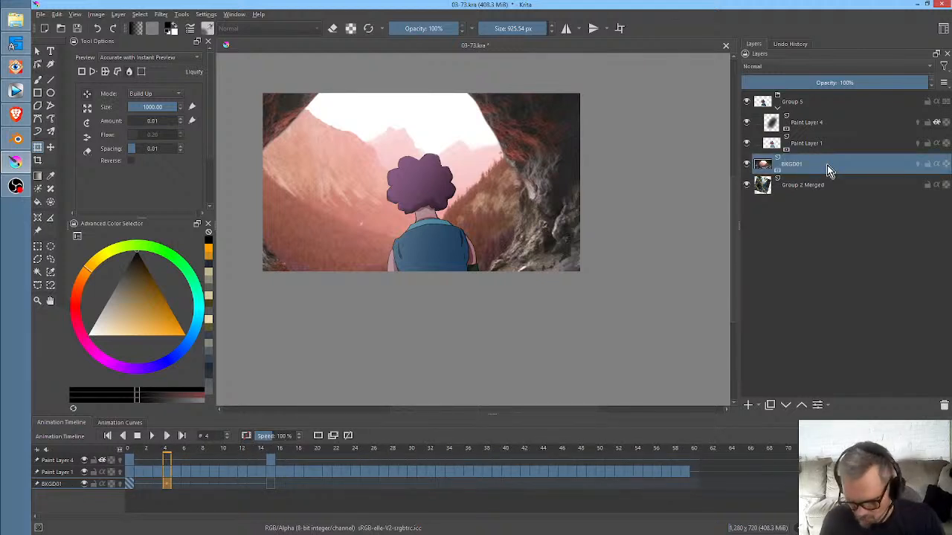
- Rename the remaining Group 2 Merged layer BKGD02 after toggling its visibility, and return to frame 0
left_click(796, 186)
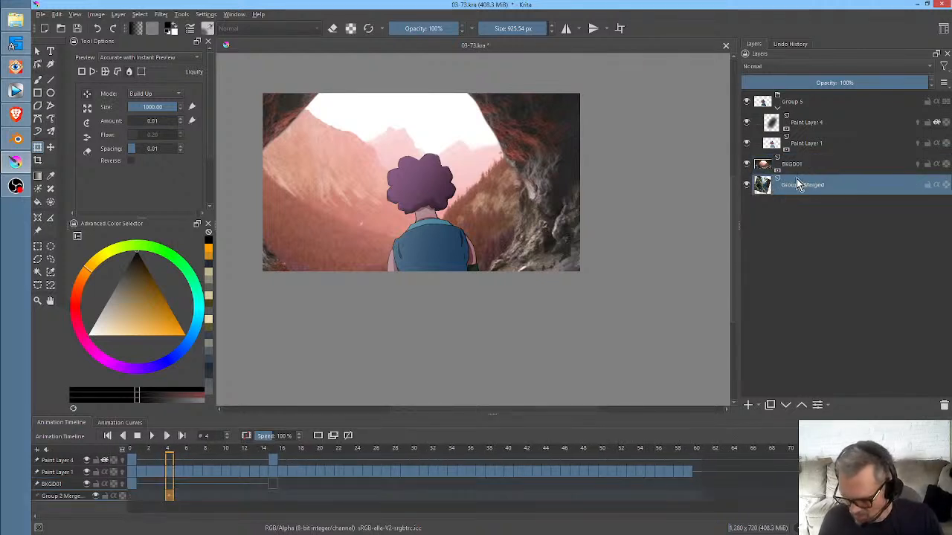
left_click(746, 186)
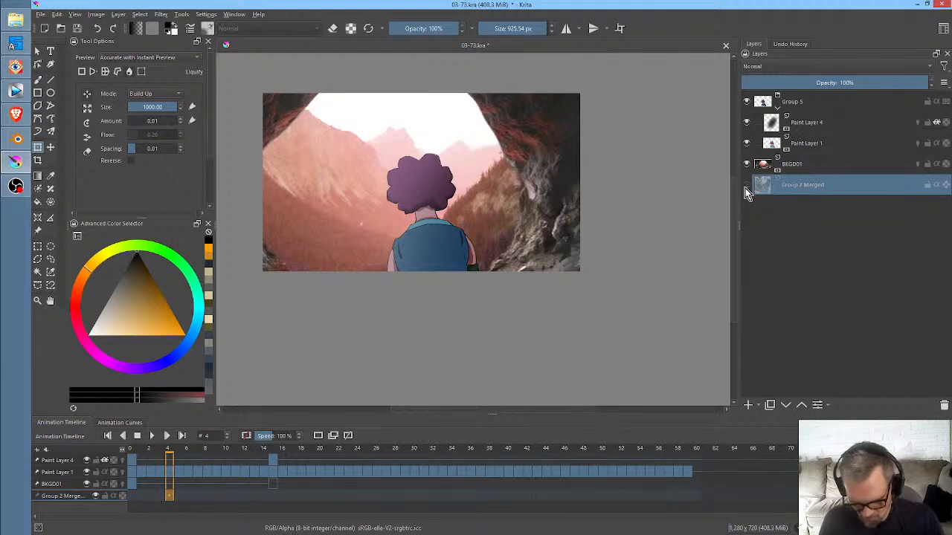
left_click(745, 188)
left_click(746, 187)
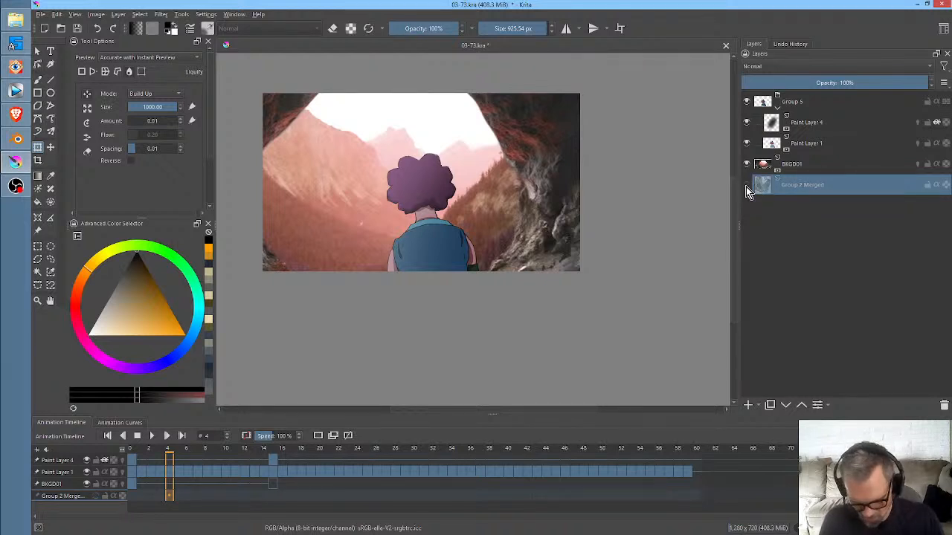
left_click(746, 186)
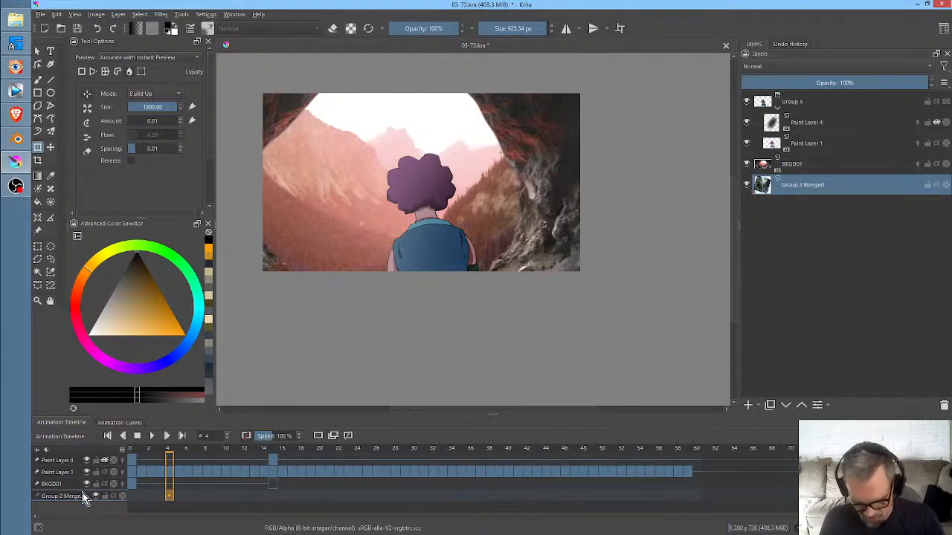
double_click(834, 184)
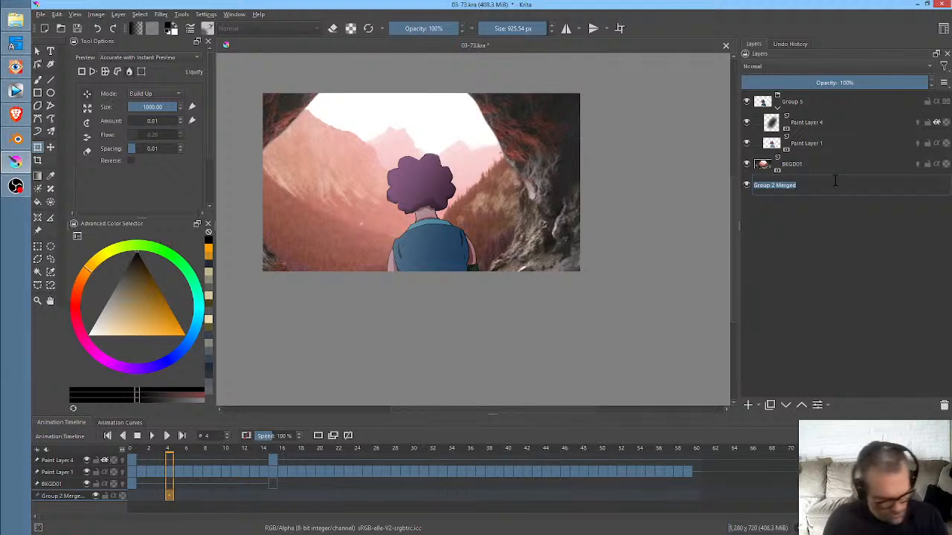
type("BKGD0")
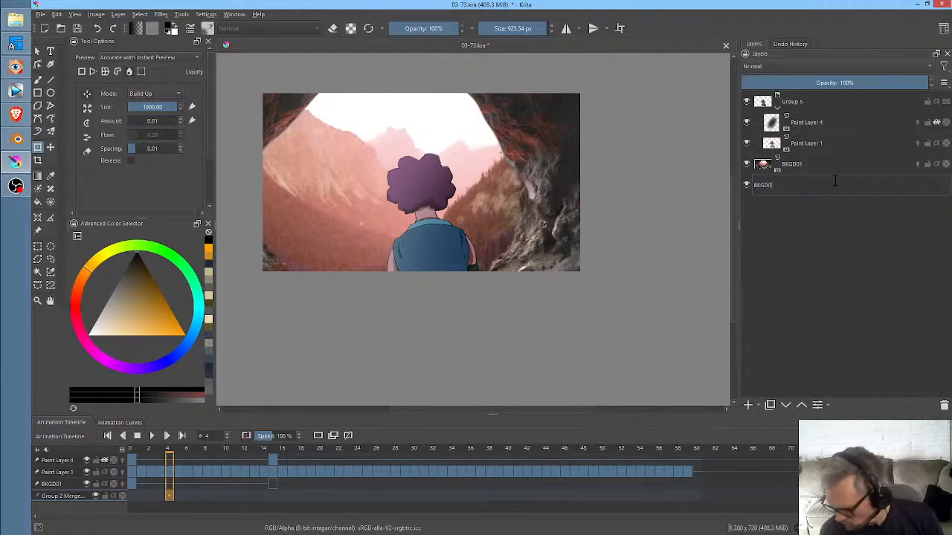
type("2")
key("Return")
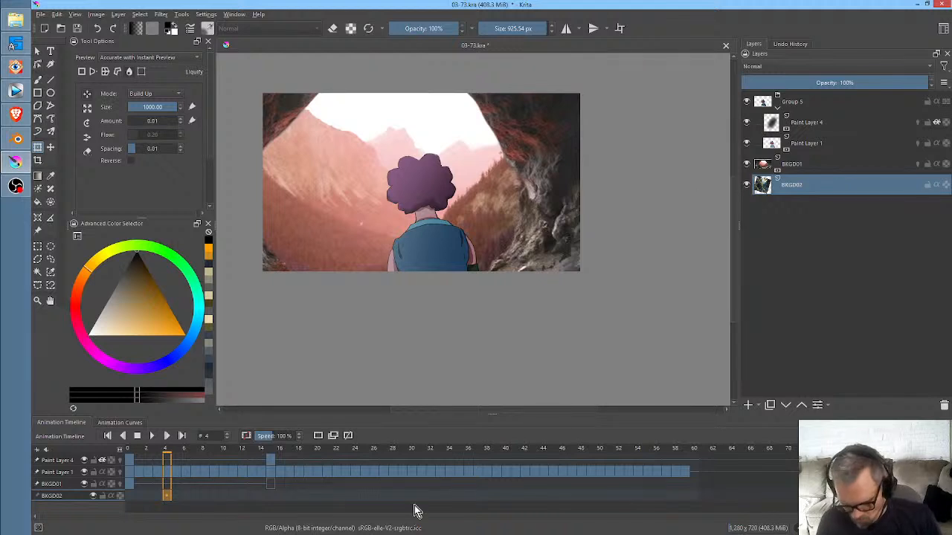
left_click(132, 498)
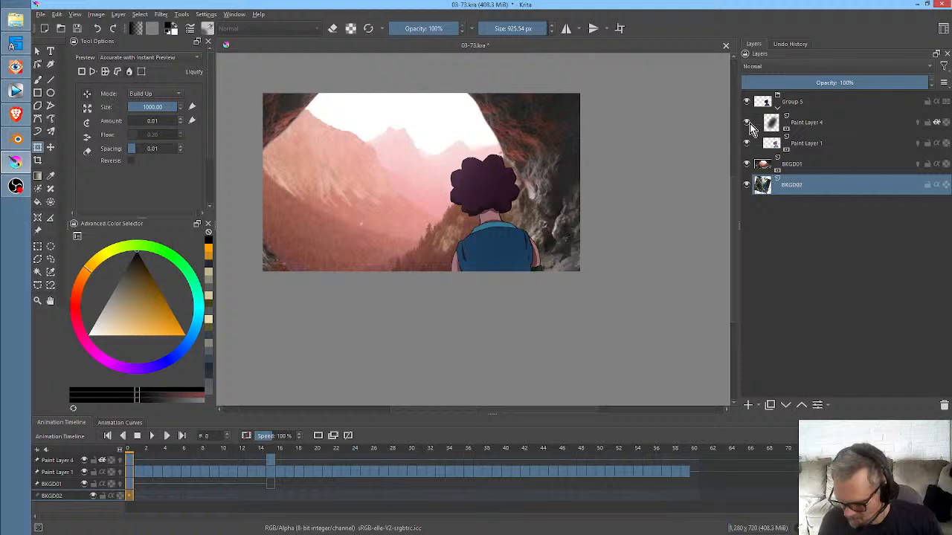
- Rename the character group Group 5 as MEL
left_click(813, 124)
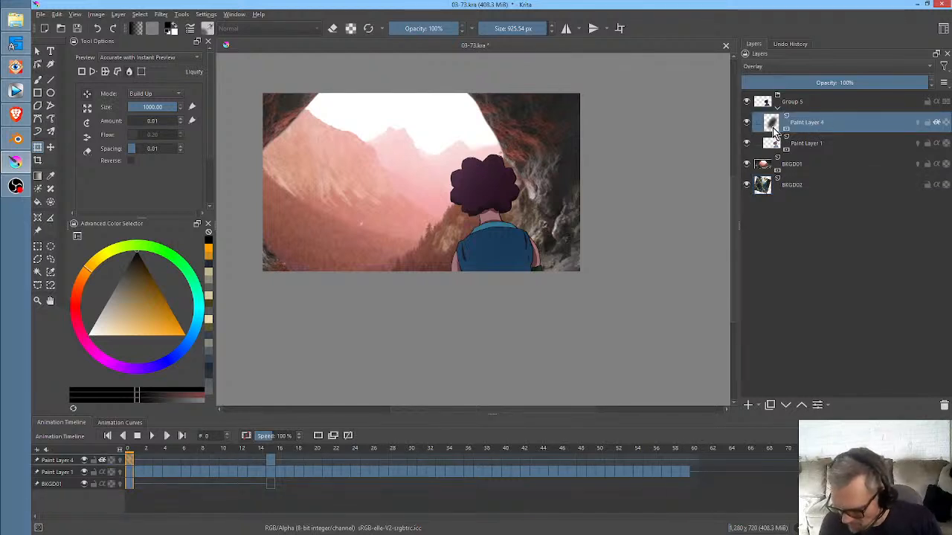
left_click(809, 143)
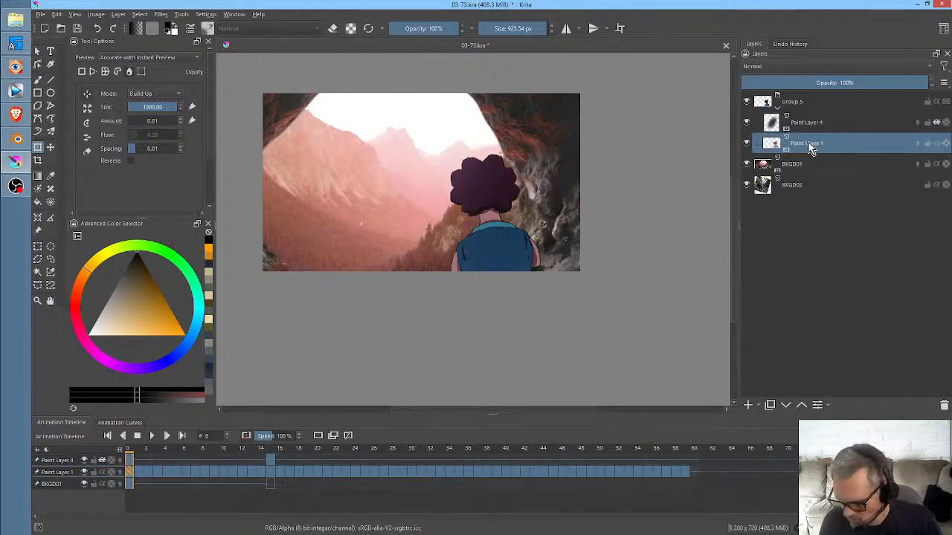
double_click(810, 102)
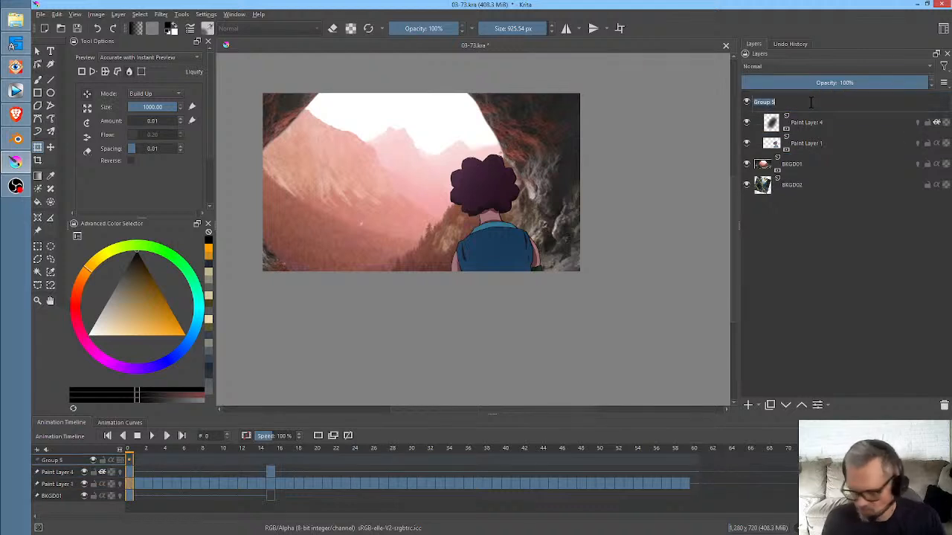
type("MEL")
key("Return")
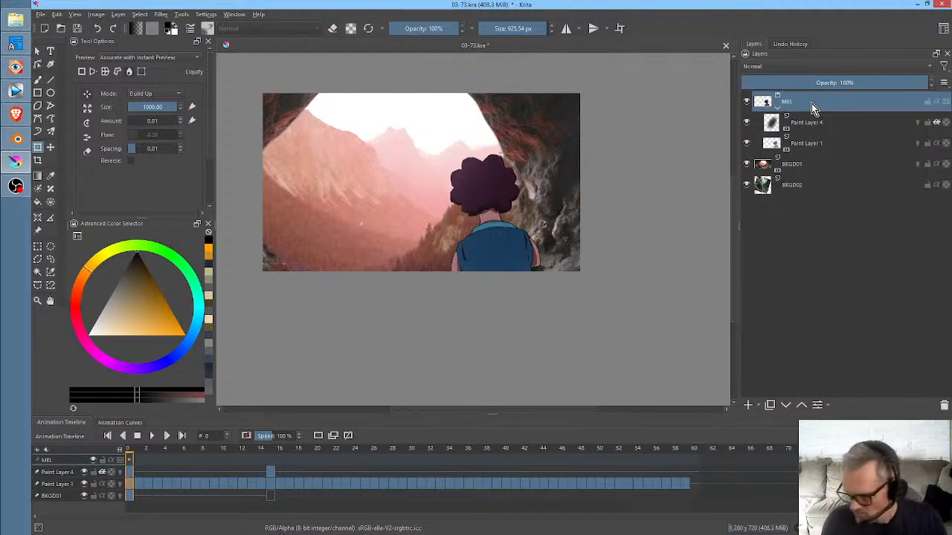
- Rename Paint Layer 4 as LIGHT FX and Paint Layer 1 as CHAR, and save the document
double_click(816, 121)
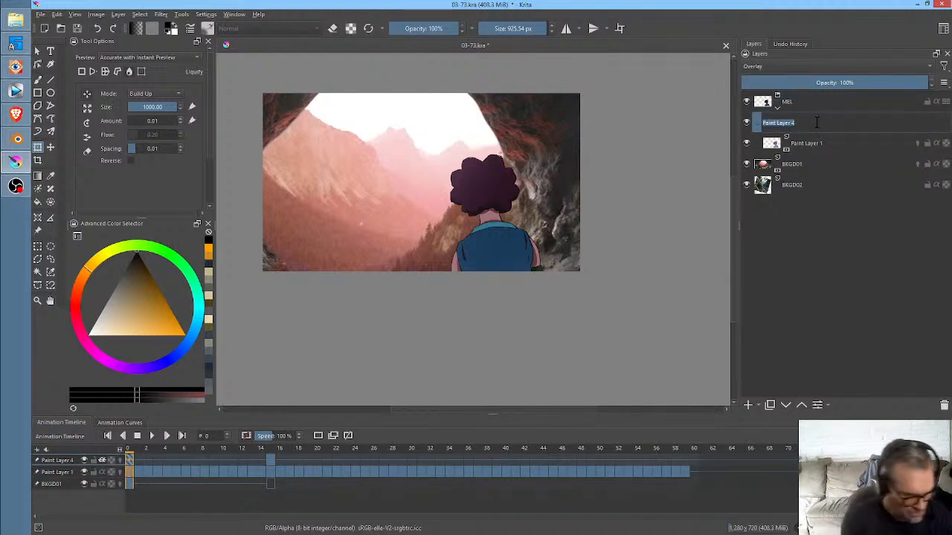
type("LIGHT")
type("FX")
key("Return")
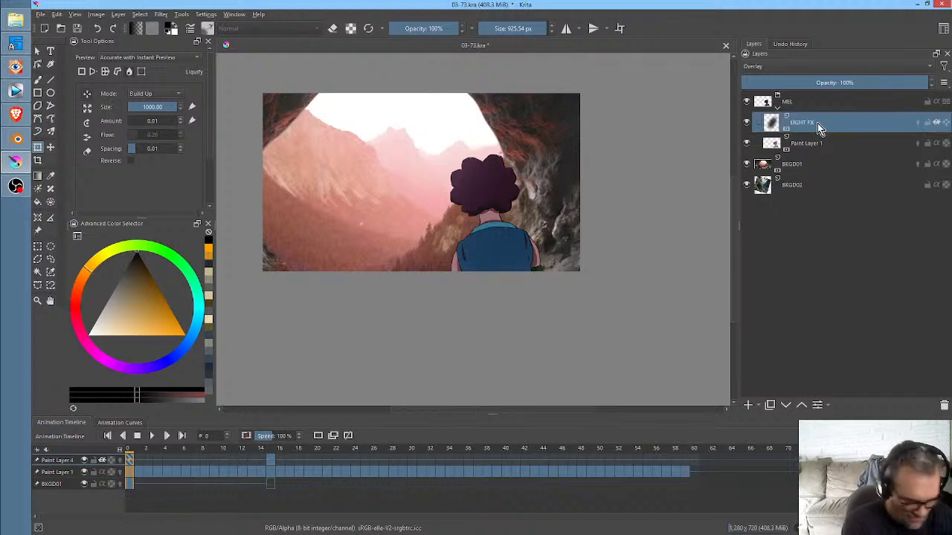
double_click(814, 145)
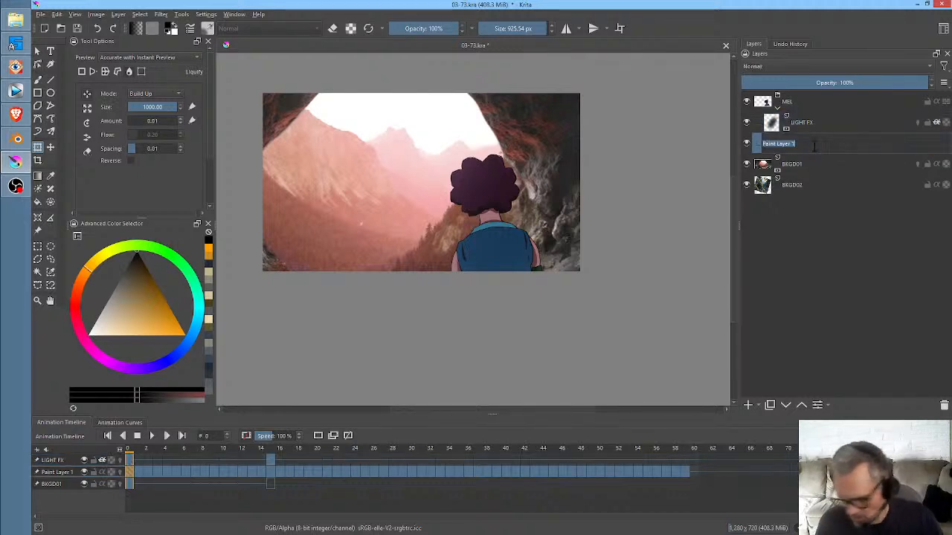
type("CHAR")
key("Return")
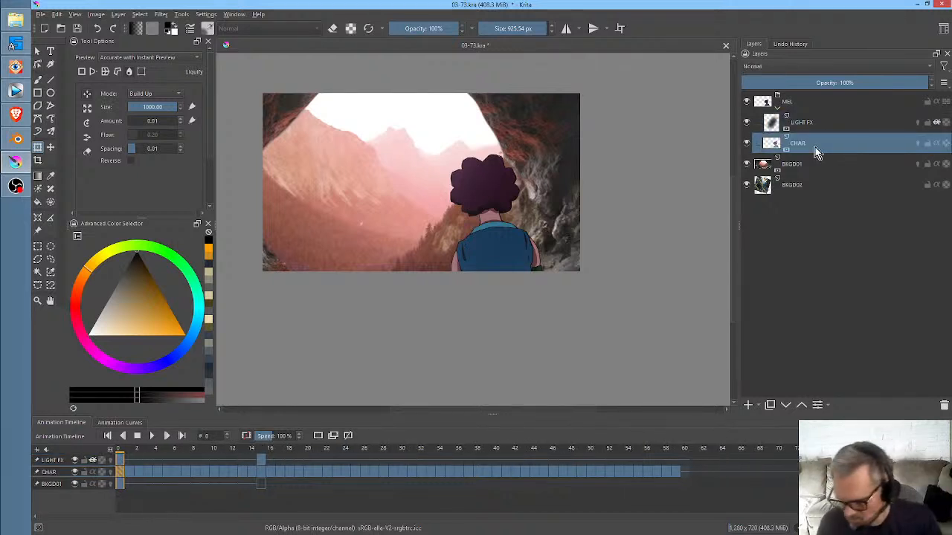
key("ctrl+s")
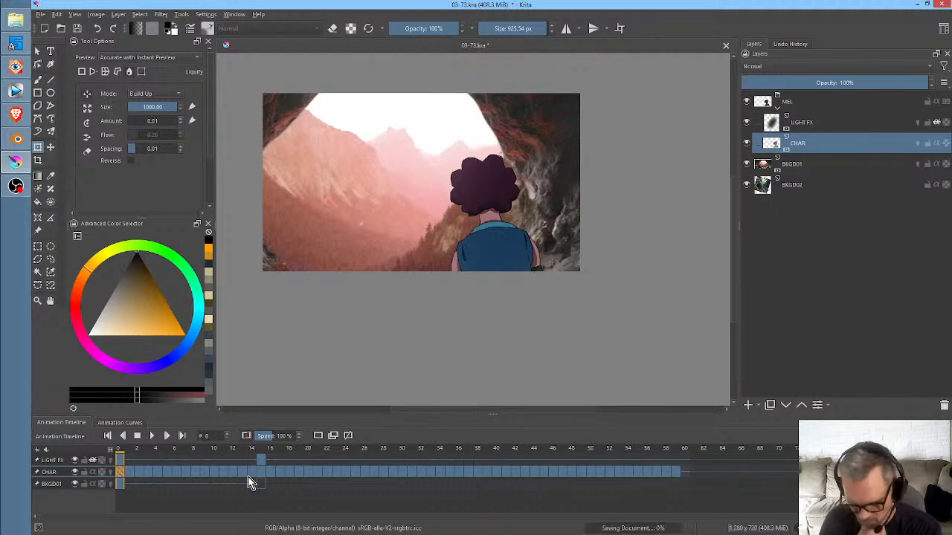
- Airbrush orange light over the mountains on BKGD01 using Airbrush Soft in Overlay mode, and undo the excess stroke
left_click(801, 170)
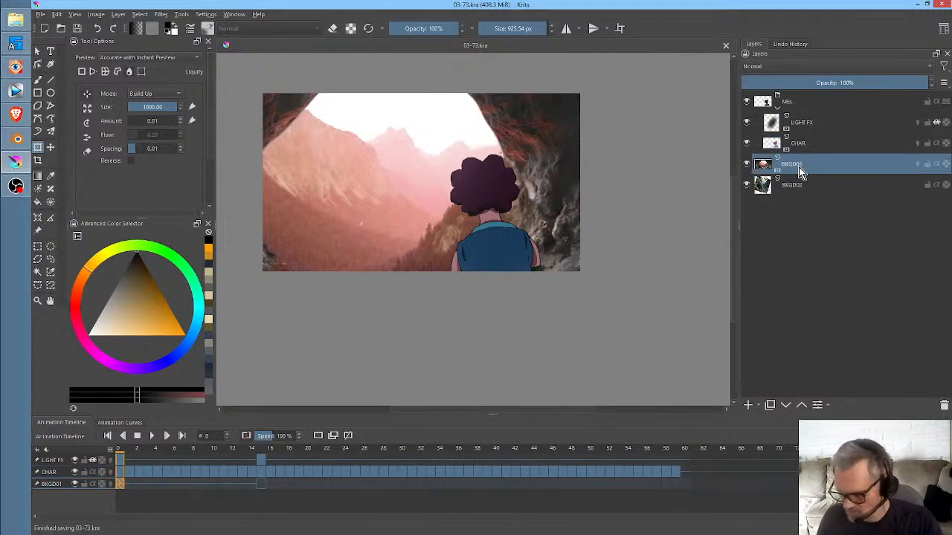
left_click(208, 253)
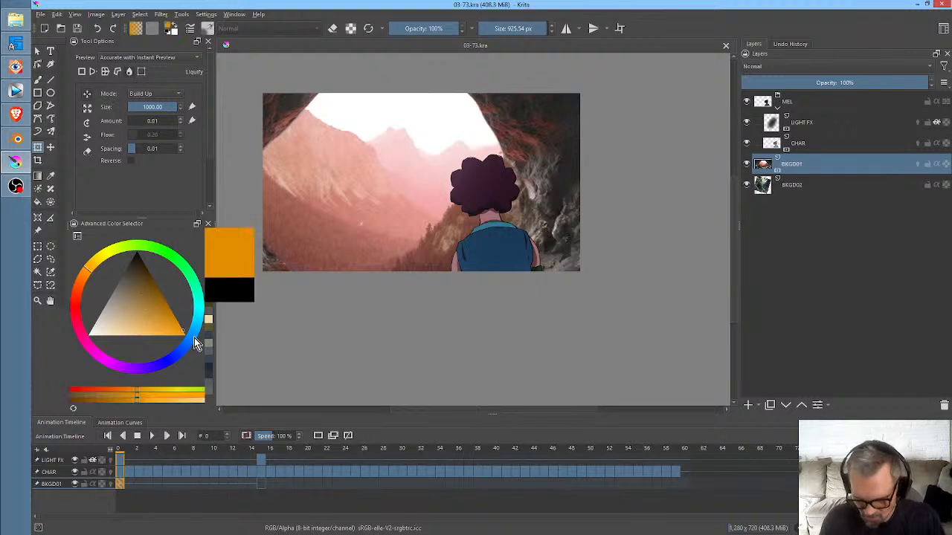
key("b")
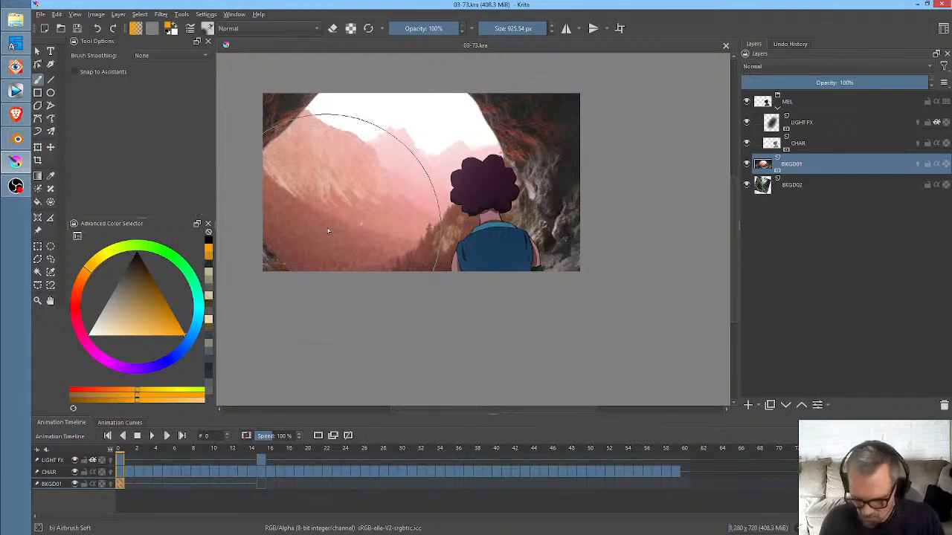
left_click(259, 30)
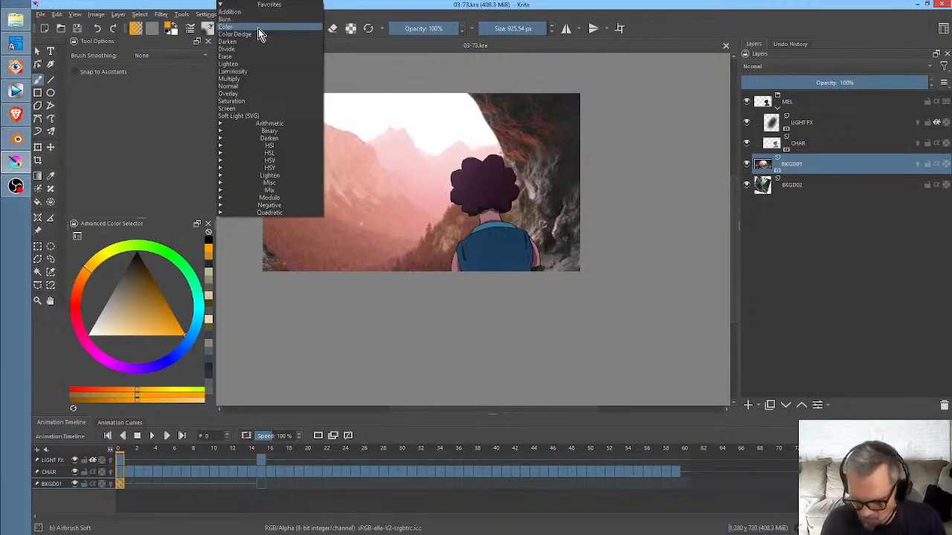
left_click(258, 93)
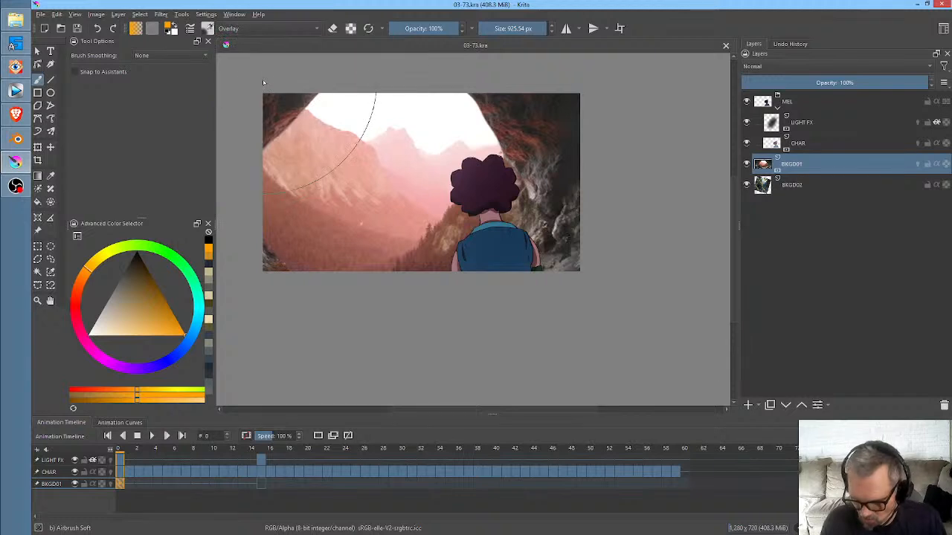
mouse_move(339, 208)
left_mouse_down()
mouse_move(429, 128)
mouse_move(388, 173)
mouse_move(507, 96)
mouse_move(459, 160)
mouse_move(499, 86)
mouse_move(443, 143)
mouse_move(515, 93)
mouse_move(446, 128)
mouse_move(478, 86)
mouse_move(451, 106)
mouse_move(347, 115)
mouse_move(402, 74)
mouse_move(405, 122)
mouse_move(390, 151)
mouse_move(409, 175)
left_mouse_up()
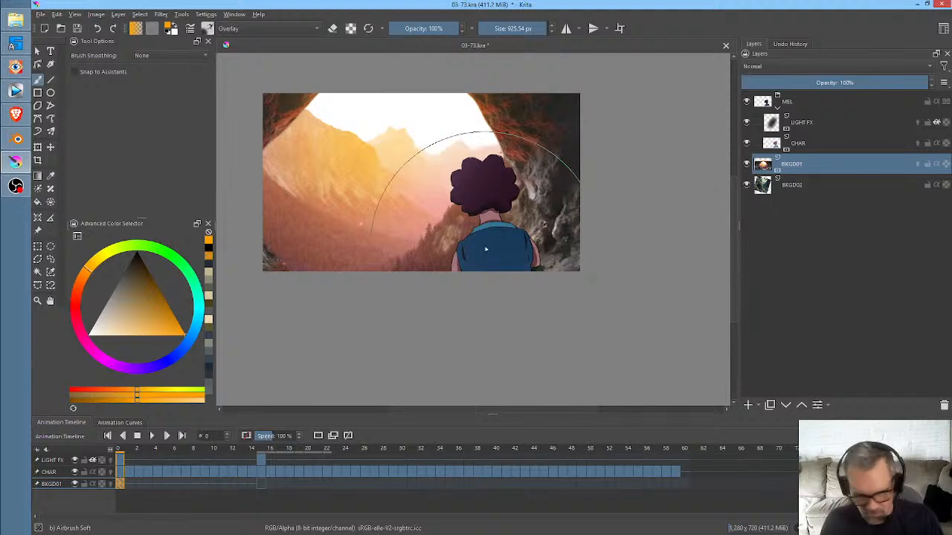
key("ctrl+z")
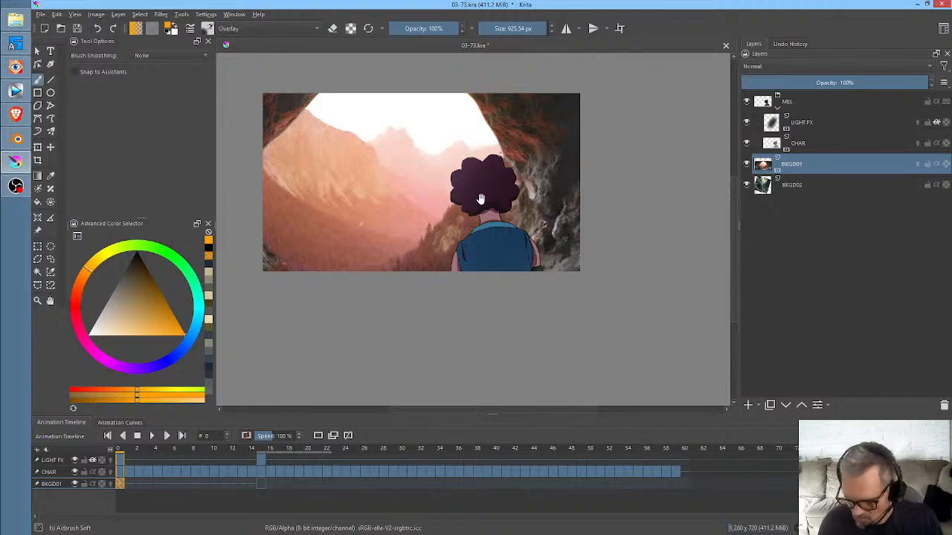
- Paint more orange Overlay light on BKGD01 along the cave rim and mountains, reducing the brush size to about 318 px
left_click_drag(479, 199, 527, 245)
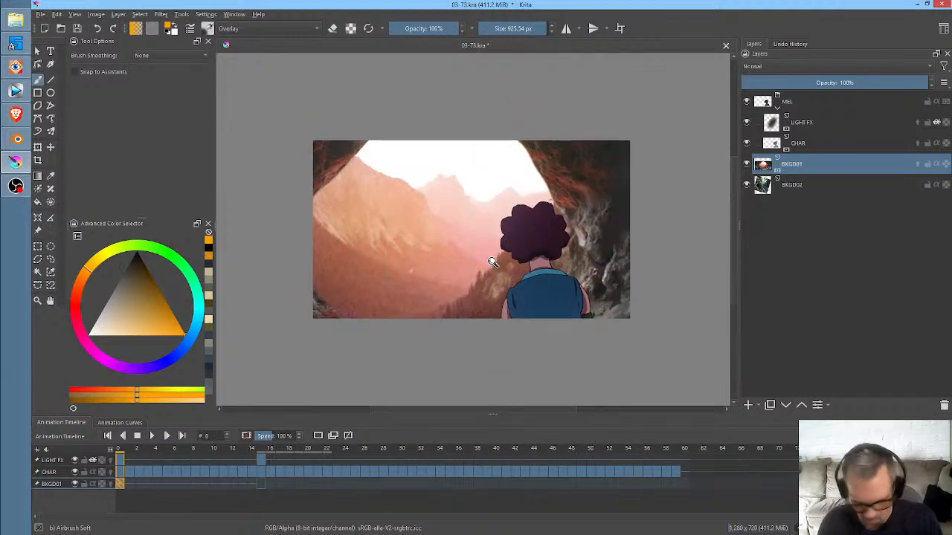
scroll(492, 261, "up", 1)
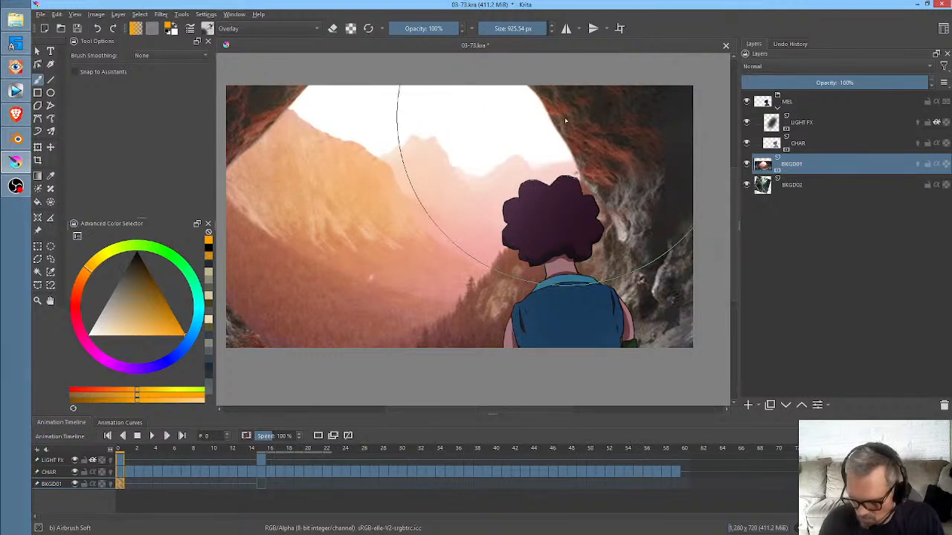
left_click_drag(565, 119, 283, 149)
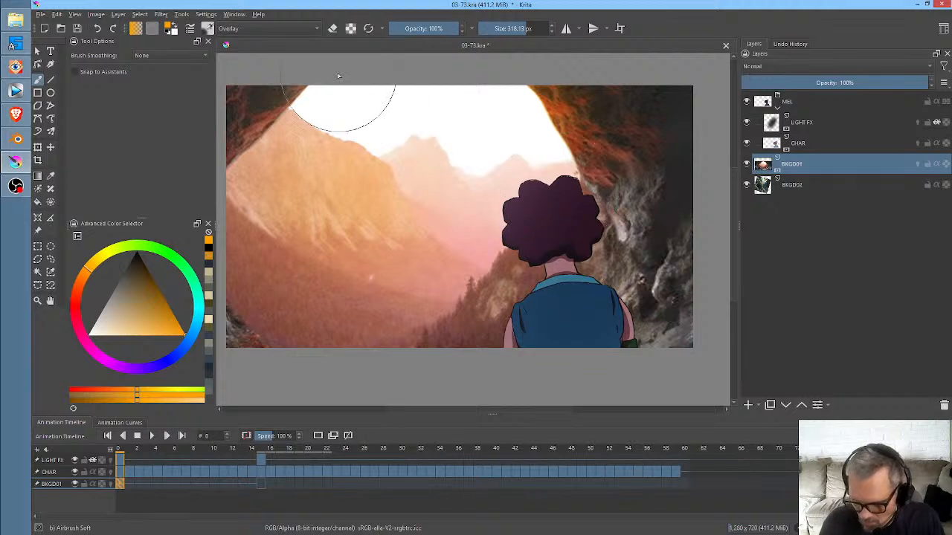
scroll(338, 76, "down", 2)
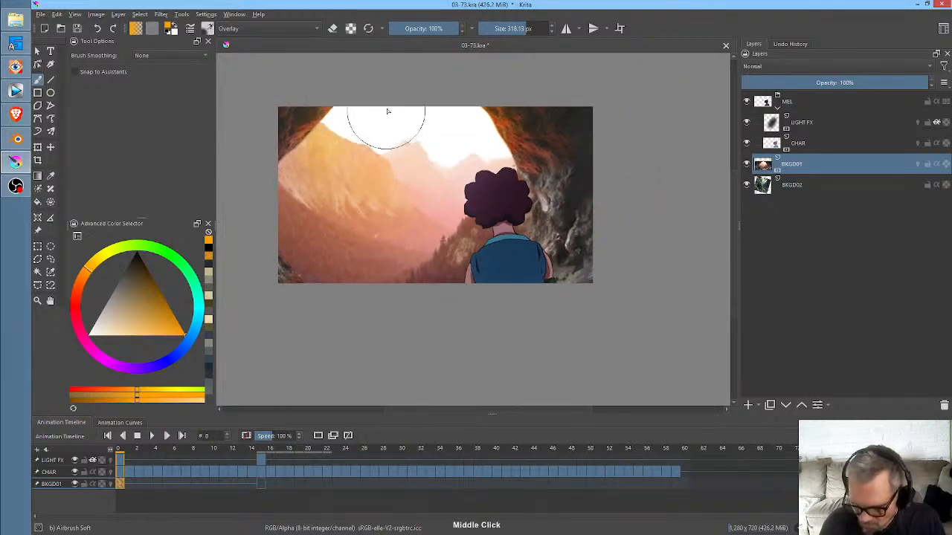
mouse_move(387, 111)
left_mouse_down()
mouse_move(363, 195)
mouse_move(519, 132)
mouse_move(483, 195)
mouse_move(468, 167)
mouse_move(393, 278)
mouse_move(451, 123)
mouse_move(443, 158)
mouse_move(421, 142)
mouse_move(425, 123)
mouse_move(454, 126)
mouse_move(480, 147)
left_mouse_up()
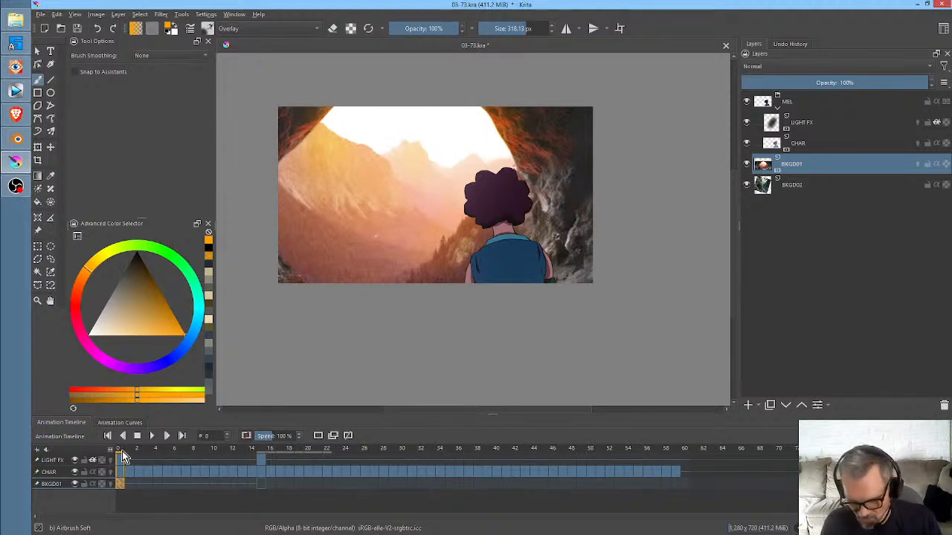
left_click_drag(123, 453, 99, 461)
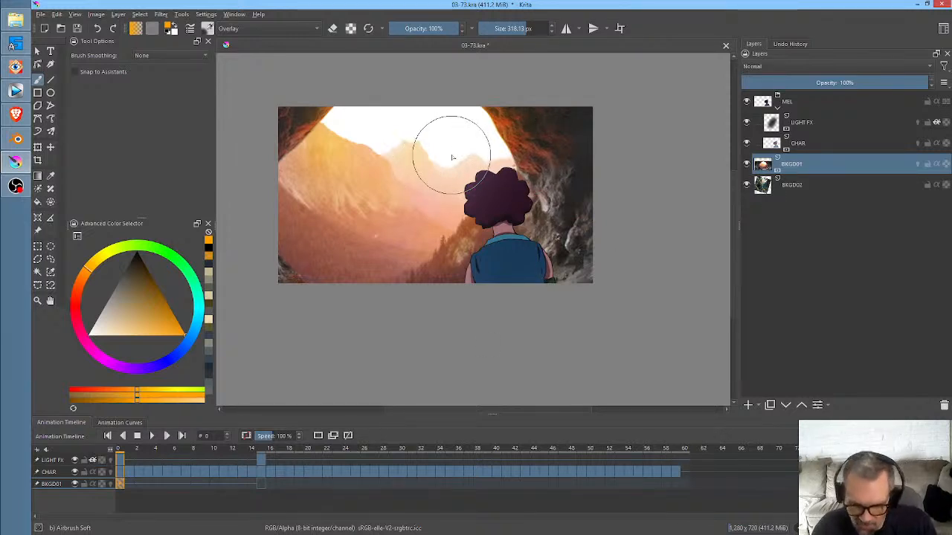
- Reduce the saturation of BKGD01 by lowering the upper end of the Saturation curve in the Color Adjustment filter
key("ctrl+m")
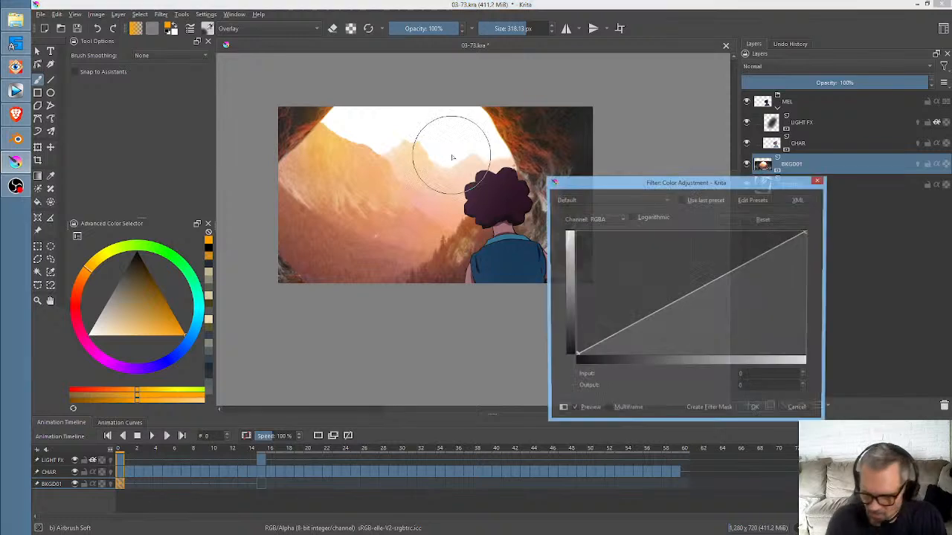
left_click(614, 223)
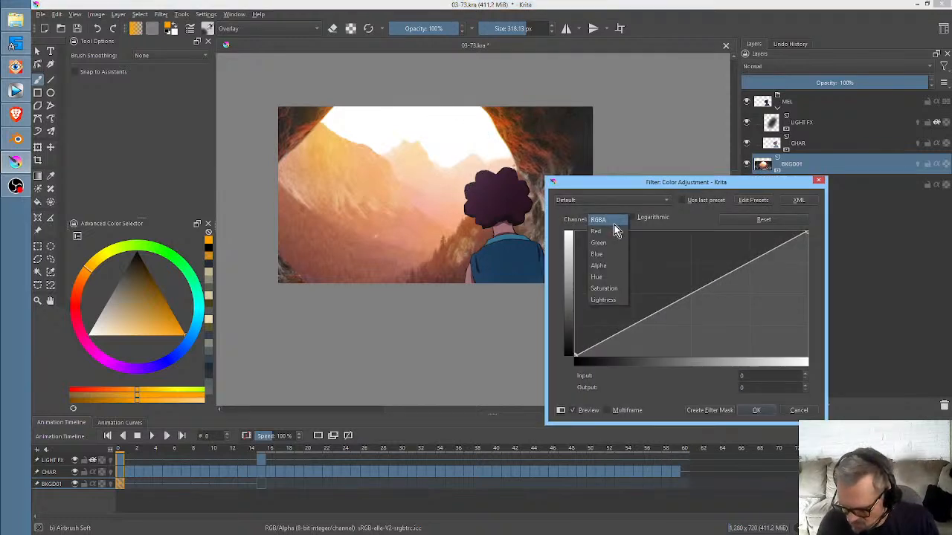
left_click(623, 288)
left_click_drag(808, 232, 812, 265)
left_click(763, 410)
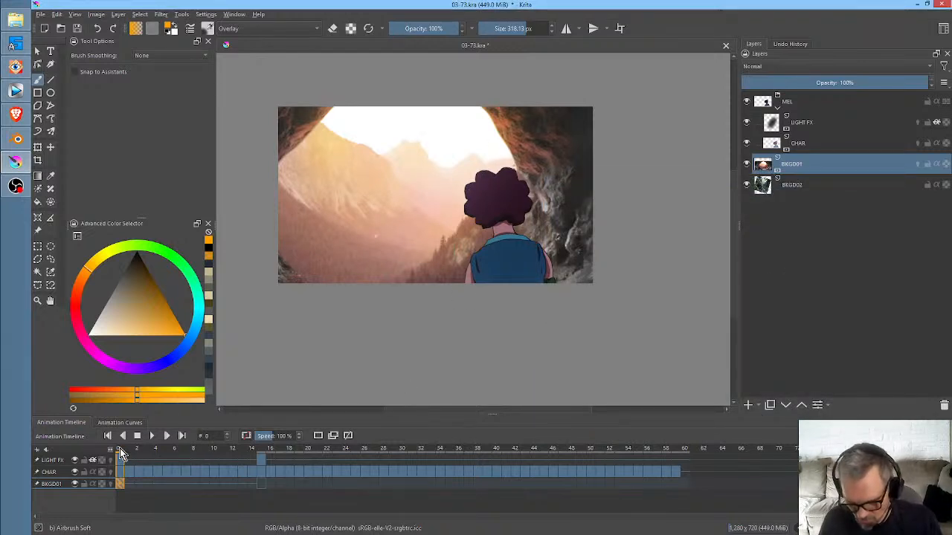
- Play the animation and inspect frame 22 while toggling the visibility of BKGD02
key("space")
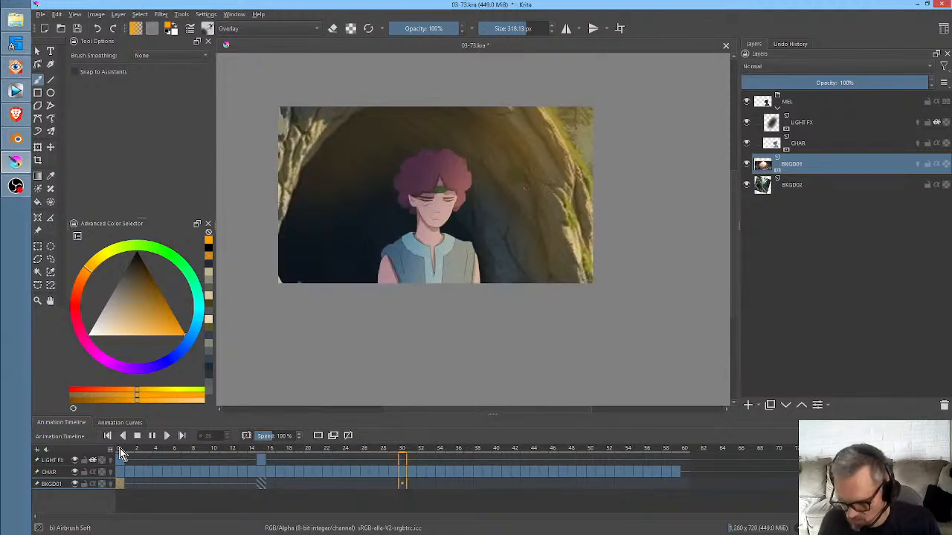
key("space")
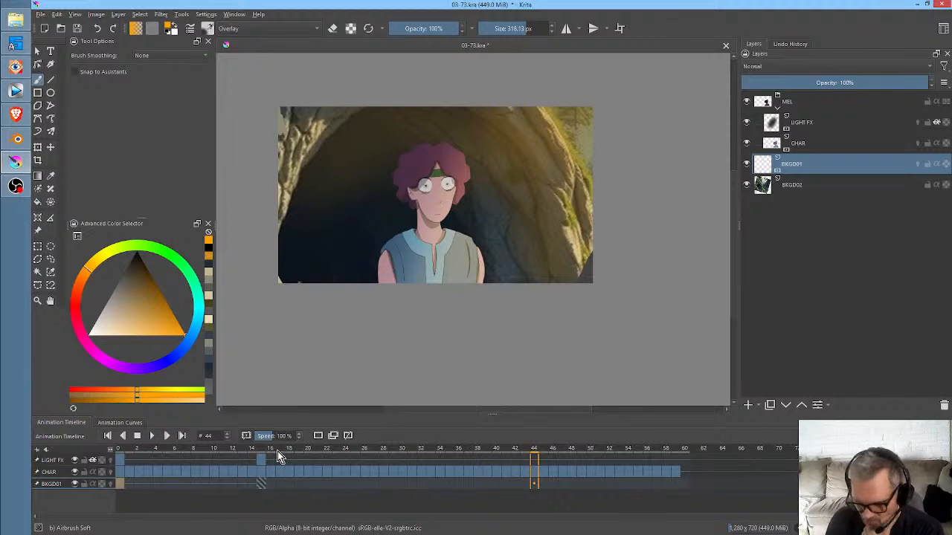
left_click_drag(277, 451, 325, 464)
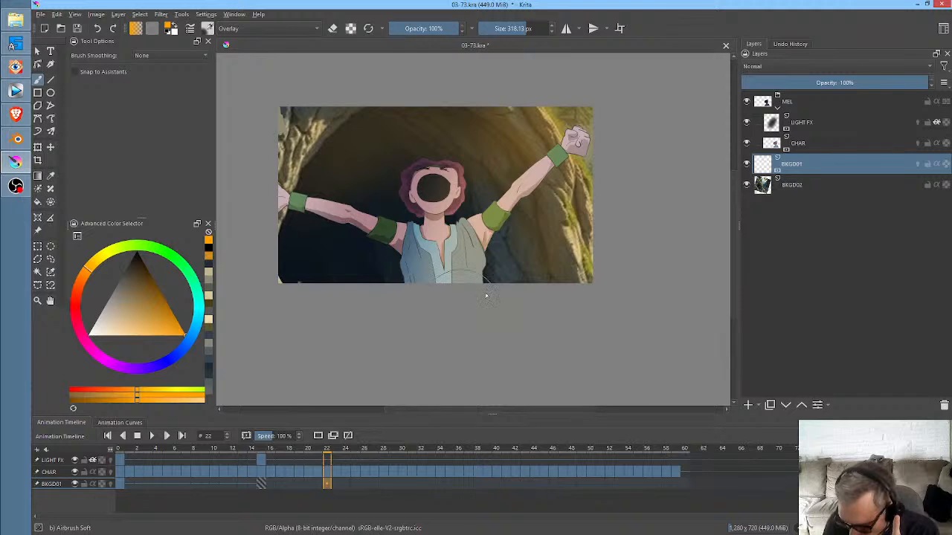
left_click(796, 187)
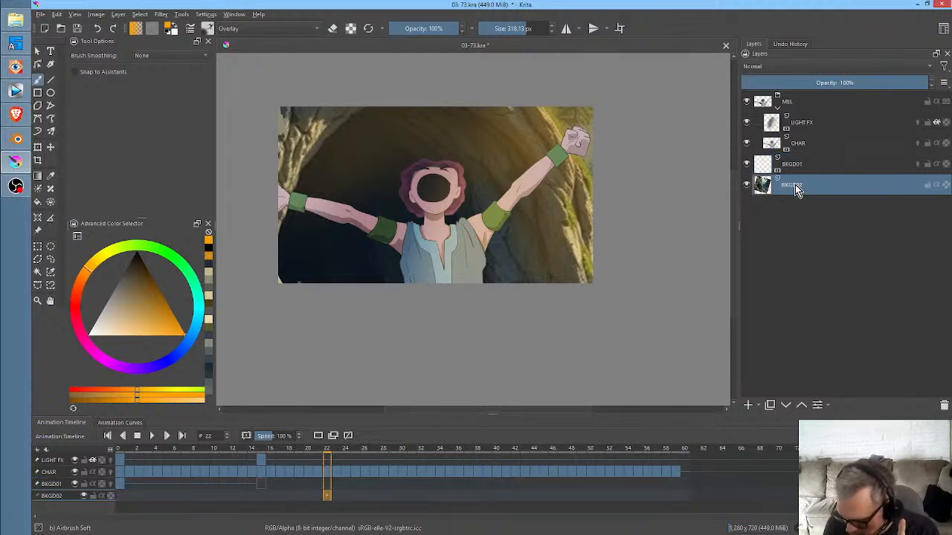
left_click(748, 185)
left_click(748, 185)
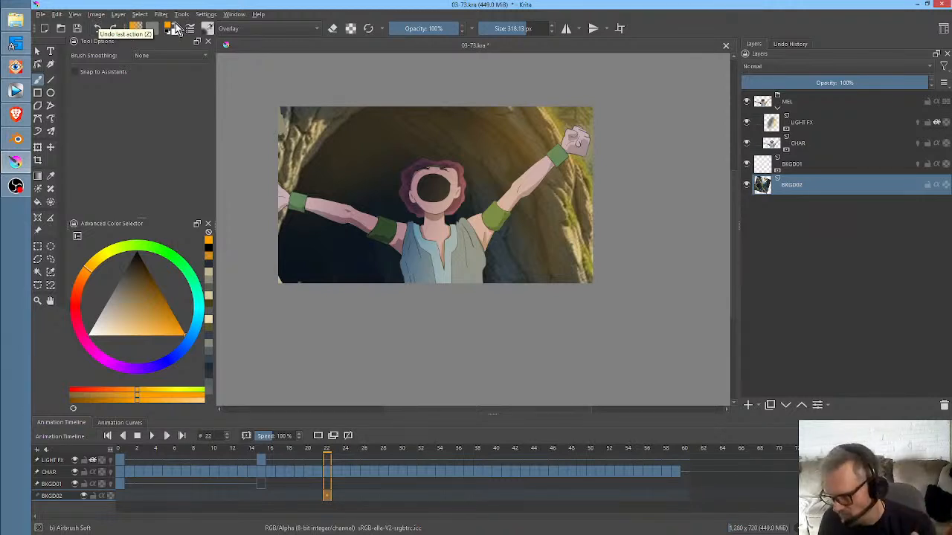
- Try to mirror the BKGD02 cave background horizontally at frame 15 with a transform
left_click(826, 149)
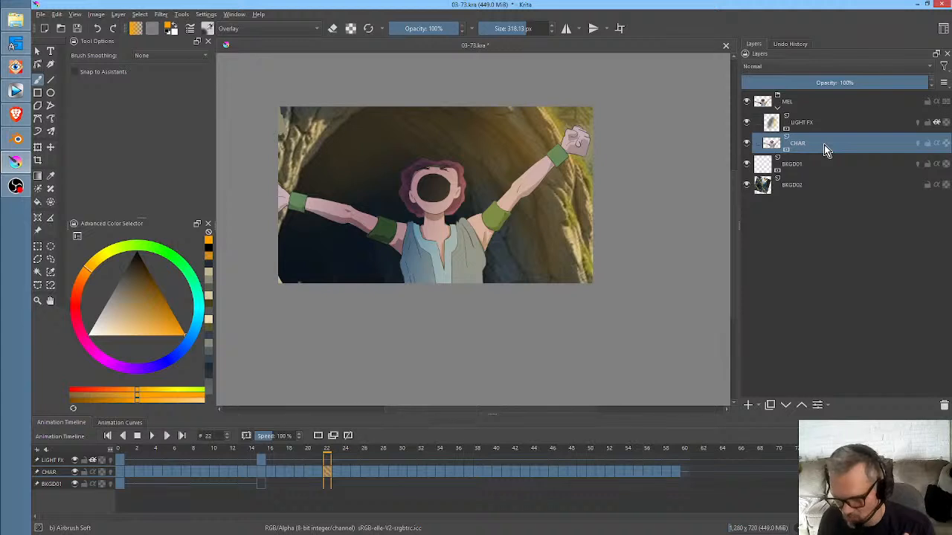
left_click_drag(291, 451, 261, 460)
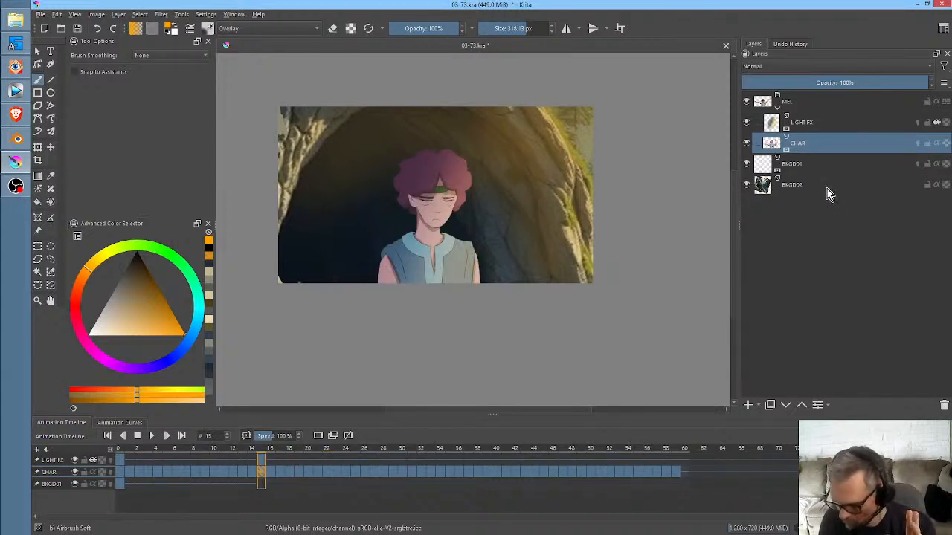
left_click(809, 189)
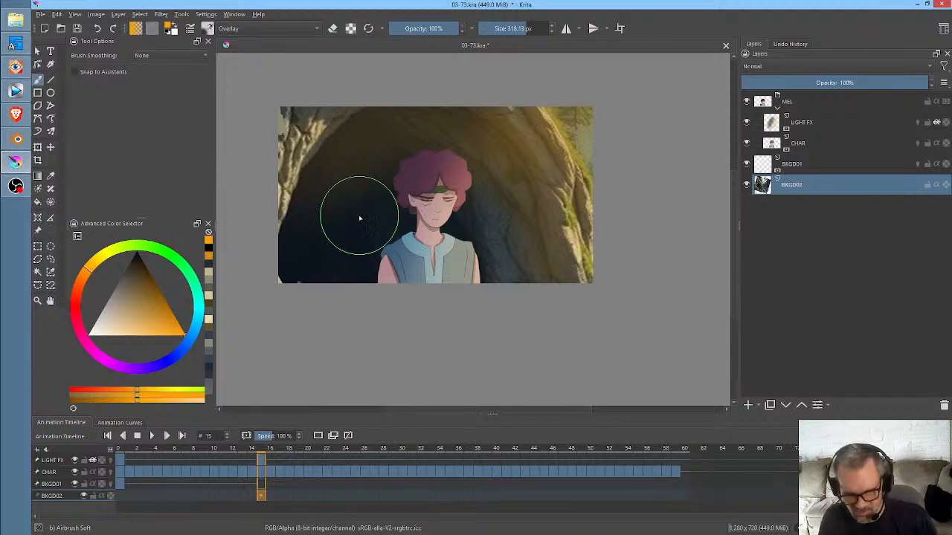
key("ctrl+t")
scroll(121, 194, "down", 2)
left_click(91, 149)
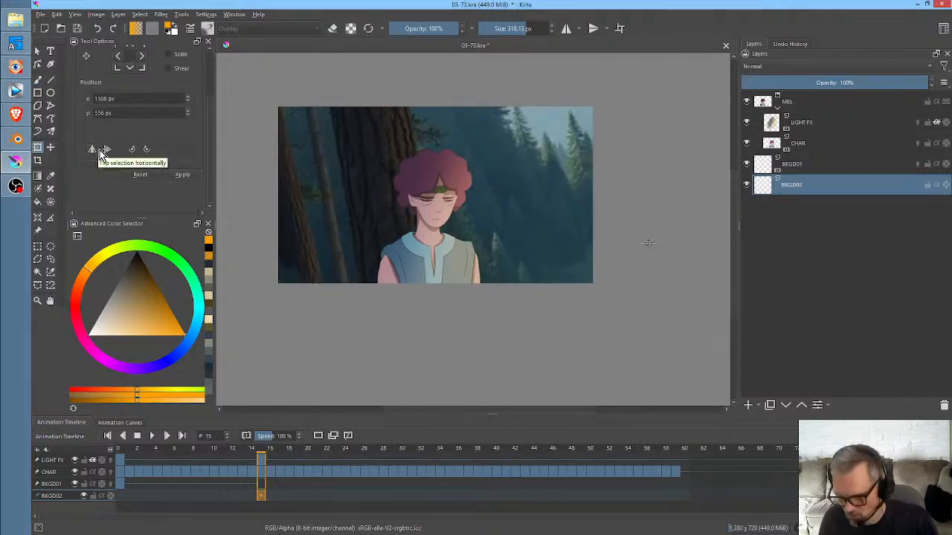
left_click(108, 151)
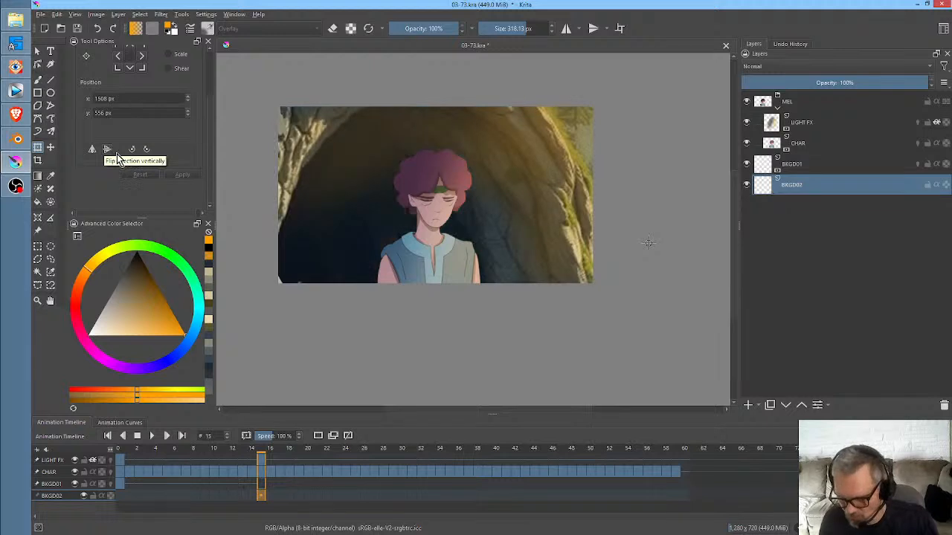
- Trim all layers to the image size and mirror the BKGD02 cave background horizontally at frame 15
left_click(96, 15)
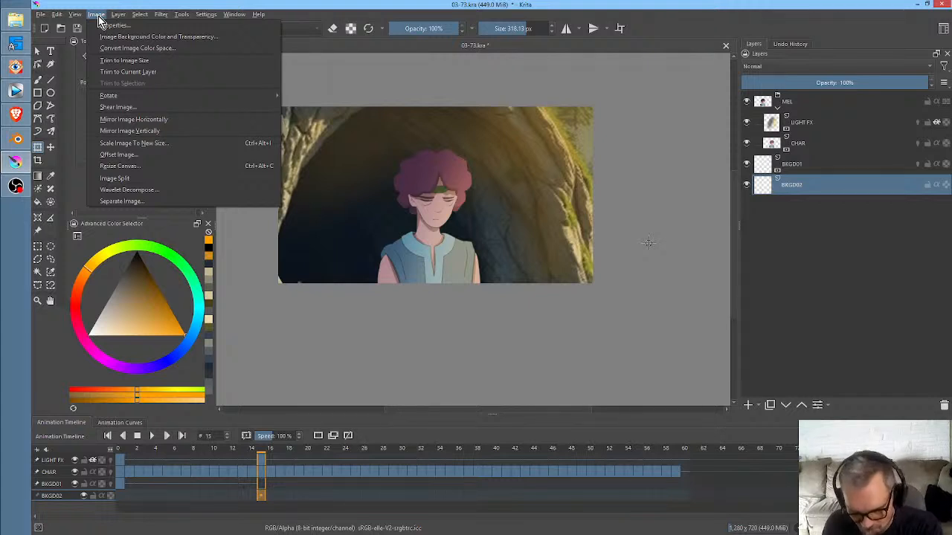
left_click(127, 60)
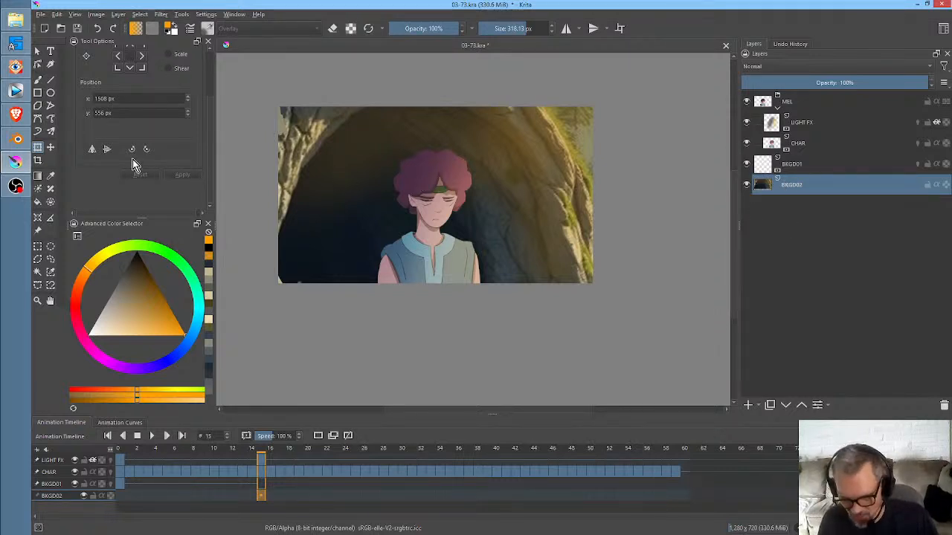
left_click(399, 191)
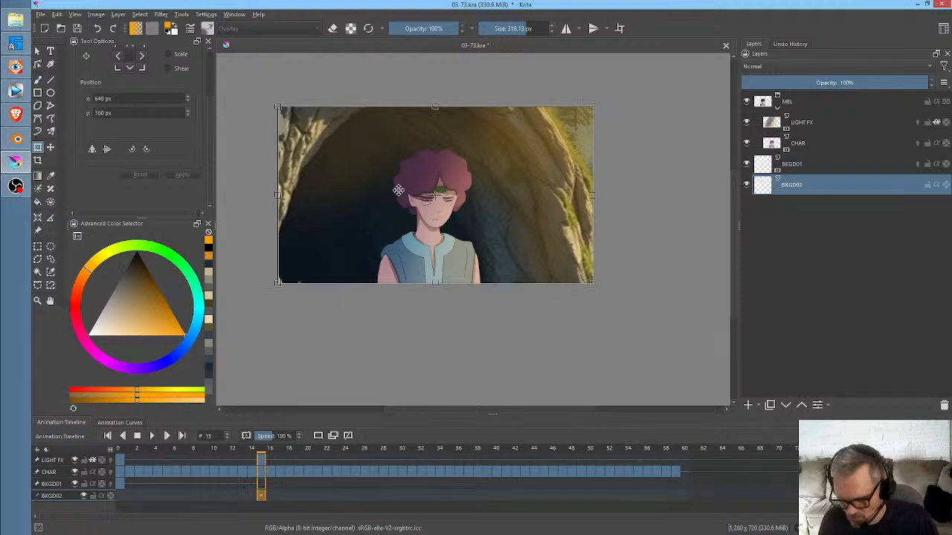
left_click(91, 149)
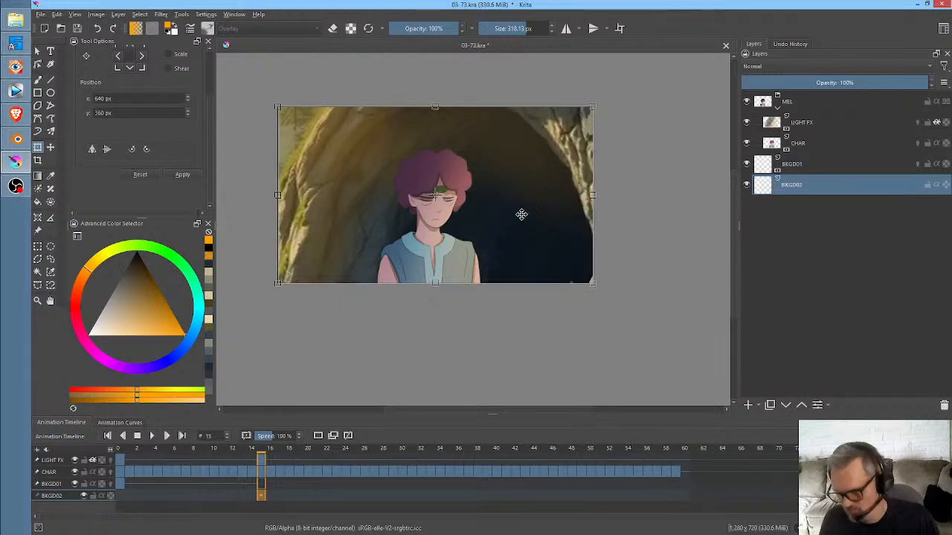
mouse_move(253, 455)
left_mouse_down()
mouse_move(146, 451)
mouse_move(278, 457)
mouse_move(225, 456)
mouse_move(276, 459)
mouse_move(261, 459)
left_mouse_up()
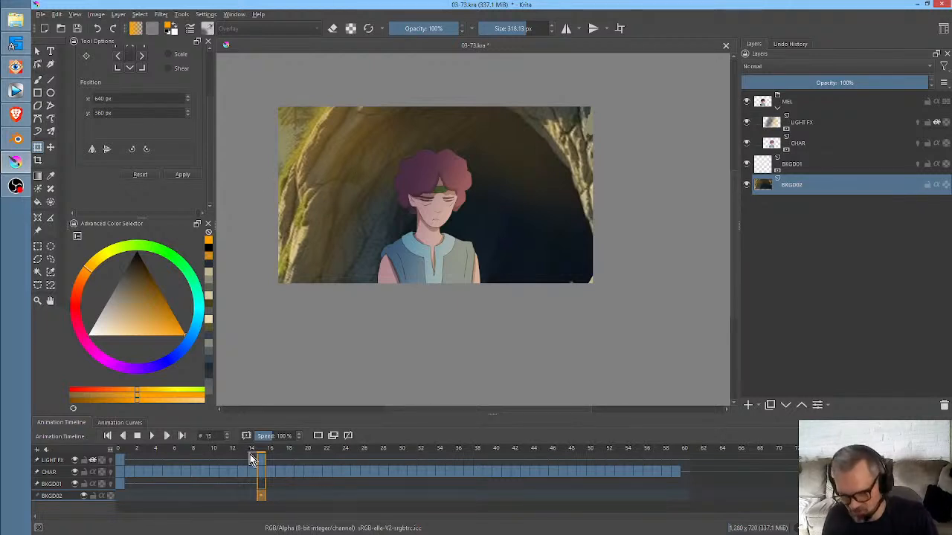
- Inspect the character against the mirrored cave background at frame 55
left_click_drag(253, 456, 637, 447)
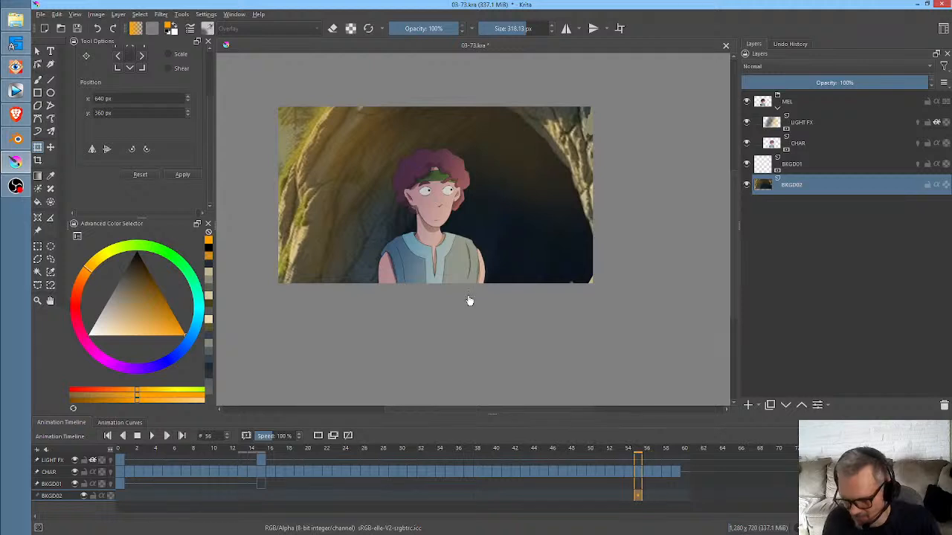
scroll(469, 305, "down", 1)
scroll(471, 314, "up", 3)
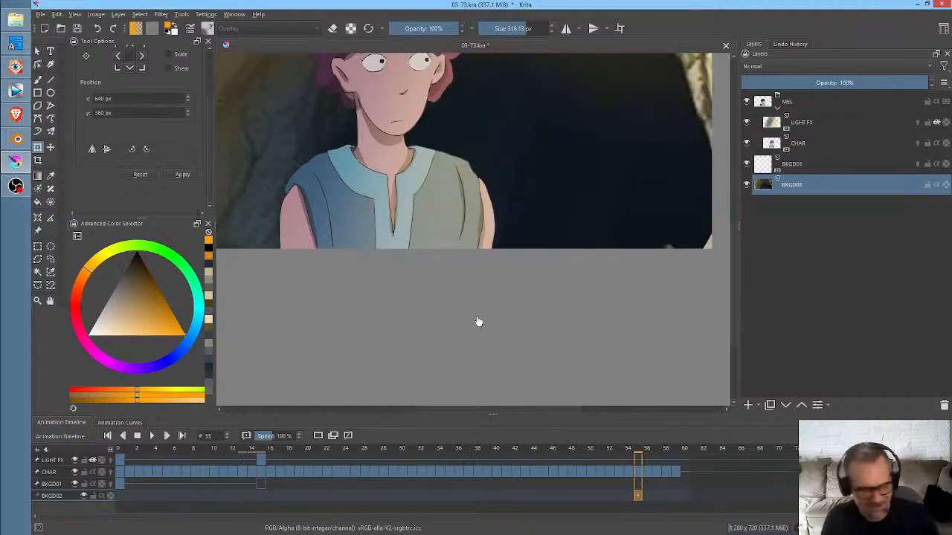
left_click_drag(482, 300, 501, 348)
scroll(501, 349, "down", 2)
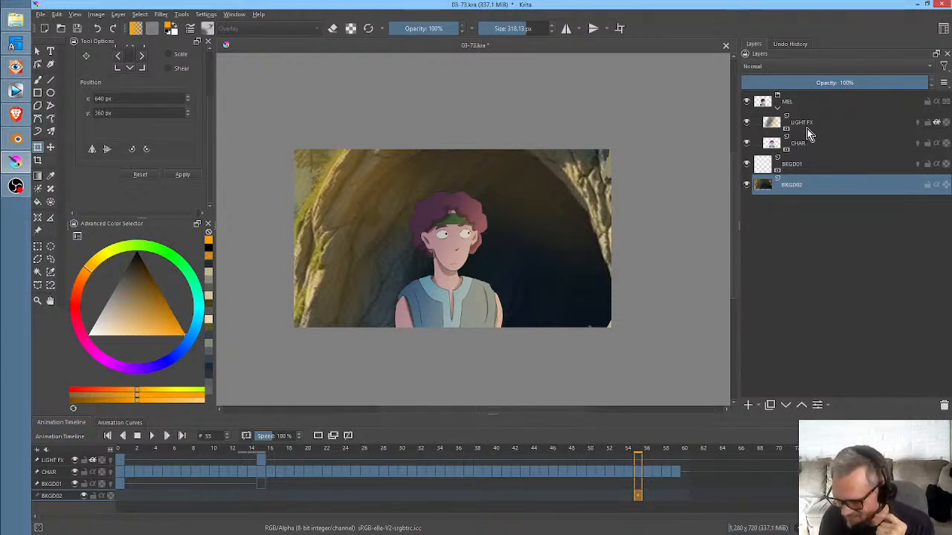
- Clear the existing light painting from the LIGHT FX layer's keyframe at frame 15
left_click(808, 126)
left_click(261, 461)
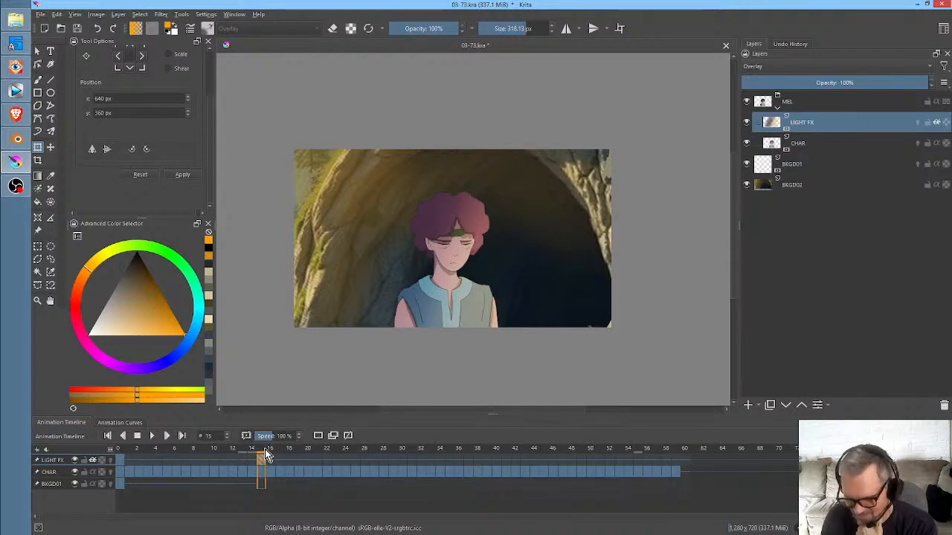
mouse_move(265, 450)
left_mouse_down()
mouse_move(232, 449)
mouse_move(262, 452)
left_mouse_up()
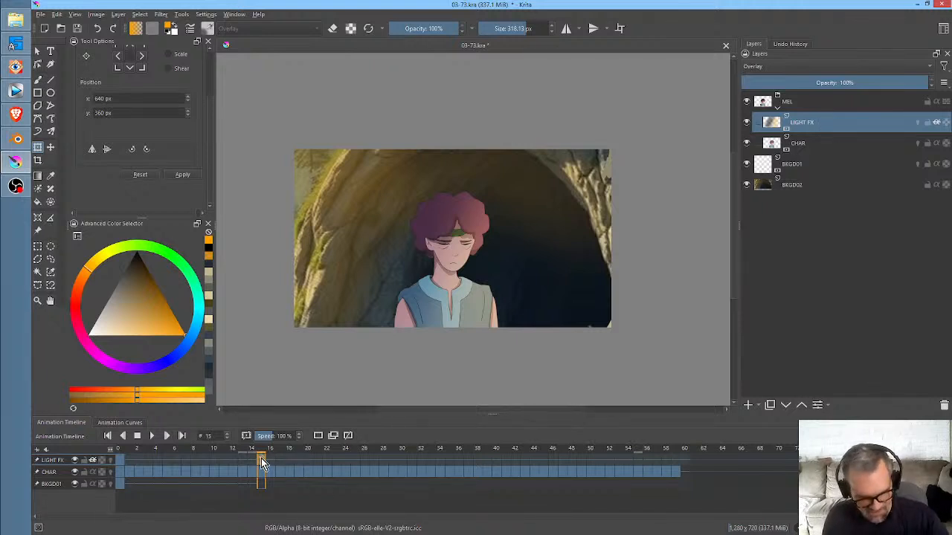
key("Delete")
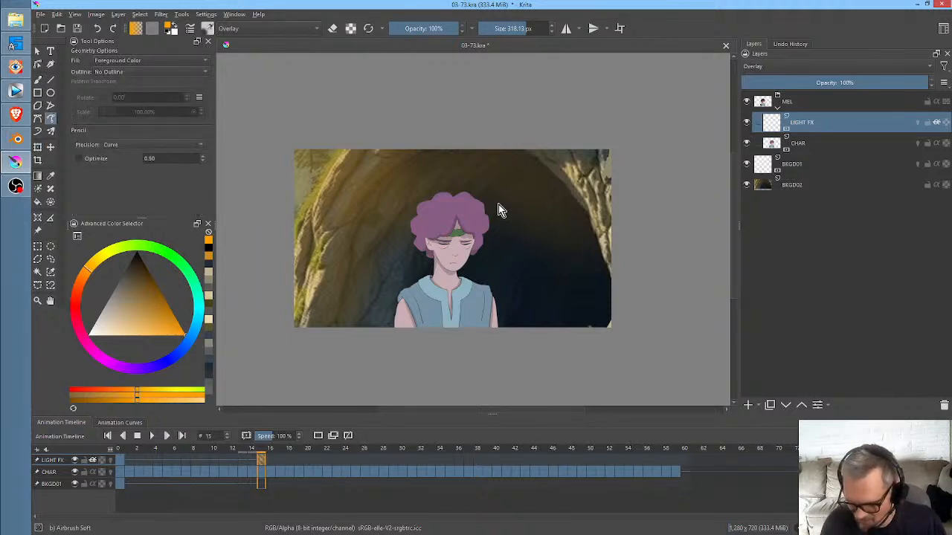
- Repaint LIGHT FX at frame 15 with a soft airbrush of about 824 px, orange on the character's cave-rim side and black on the other
key("b")
left_click_drag(412, 232, 627, 137)
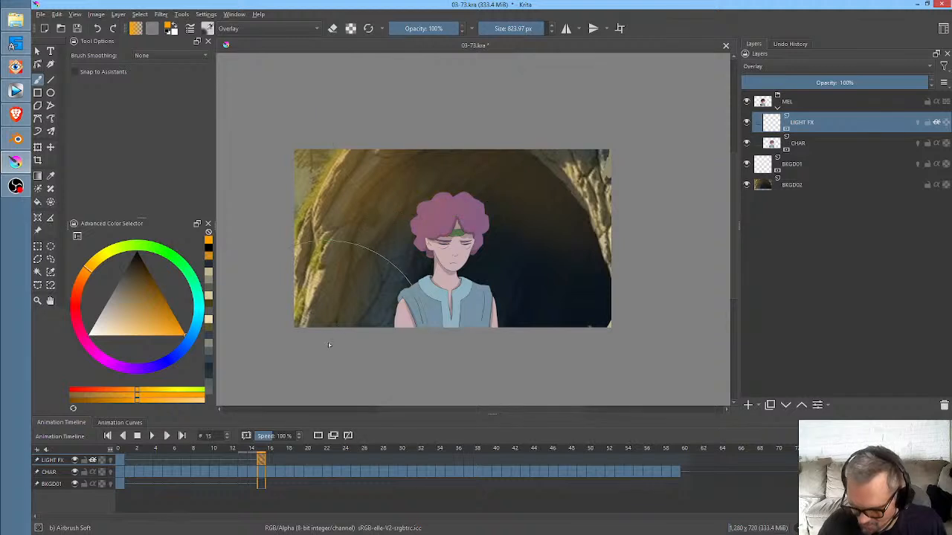
left_click_drag(473, 124, 358, 334)
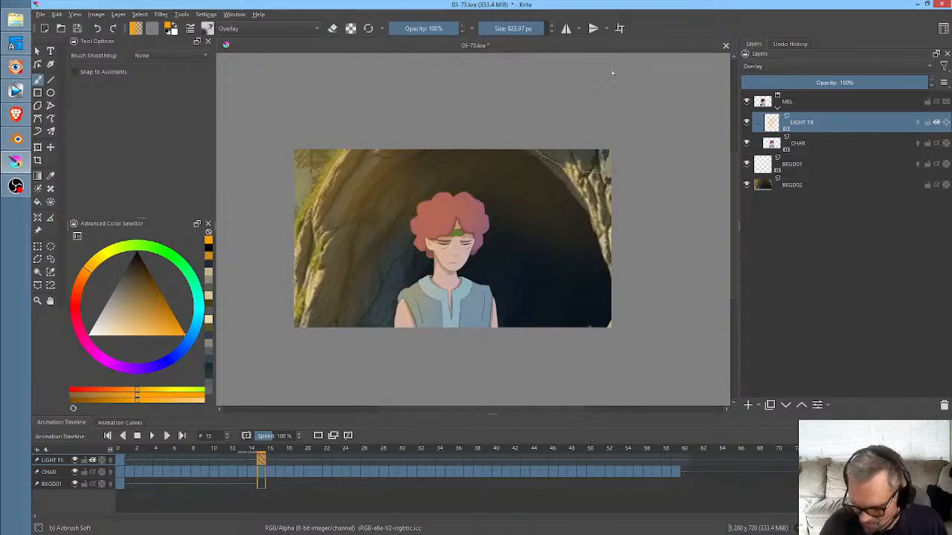
left_click_drag(151, 299, 137, 251)
mouse_move(520, 310)
left_mouse_down()
mouse_move(529, 194)
mouse_move(531, 202)
mouse_move(507, 184)
mouse_move(543, 238)
mouse_move(508, 169)
mouse_move(554, 273)
mouse_move(510, 144)
mouse_move(518, 337)
mouse_move(503, 135)
mouse_move(483, 373)
mouse_move(520, 148)
mouse_move(475, 341)
left_mouse_up()
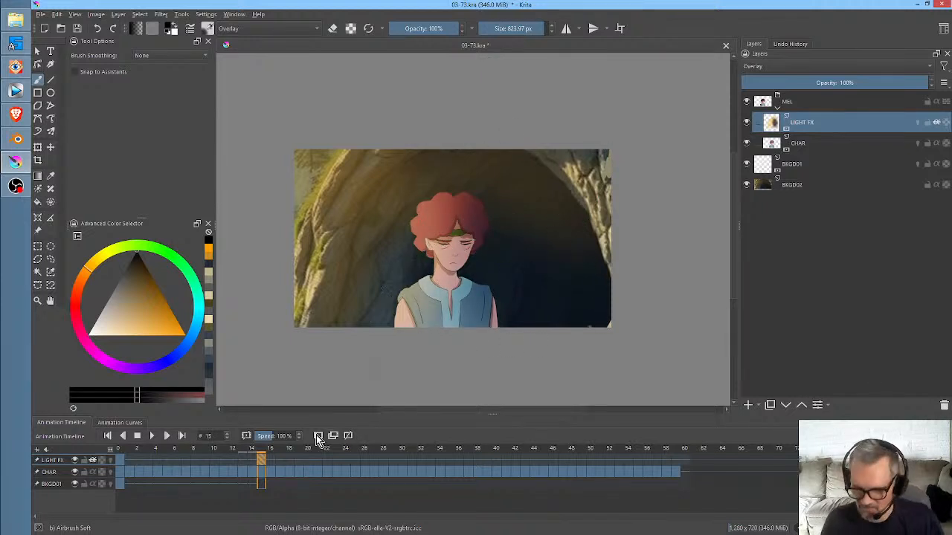
- Play the animation and scrub to frame 52 to check the new character lighting
key("space")
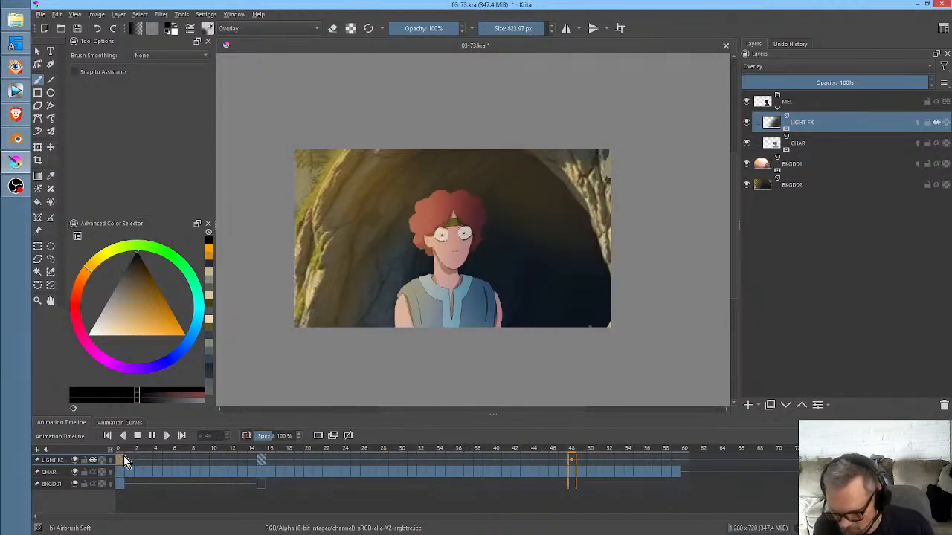
key("space")
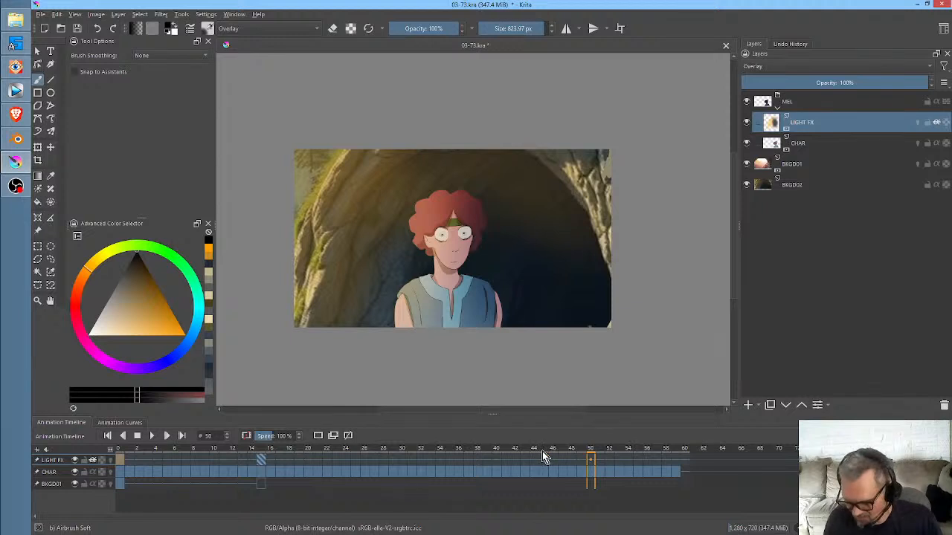
left_click_drag(494, 452, 610, 455)
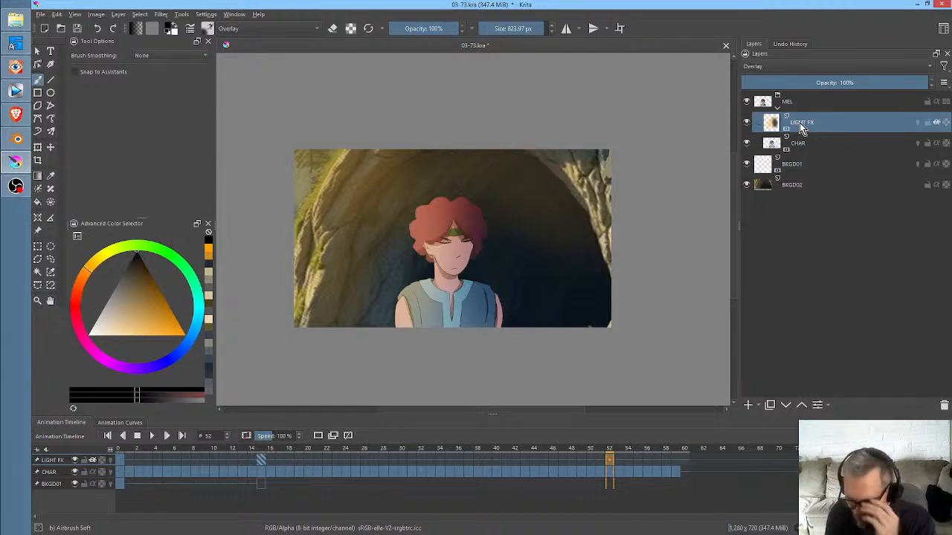
- Set the LIGHT FX layer's opacity to 99%
mouse_move(914, 85)
left_mouse_down()
mouse_move(733, 89)
mouse_move(927, 87)
left_mouse_up()
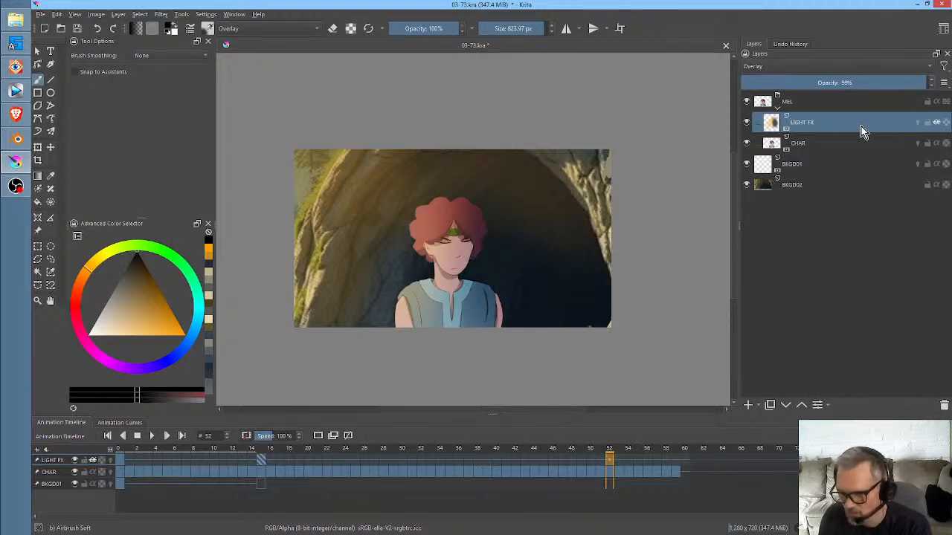
mouse_move(862, 132)
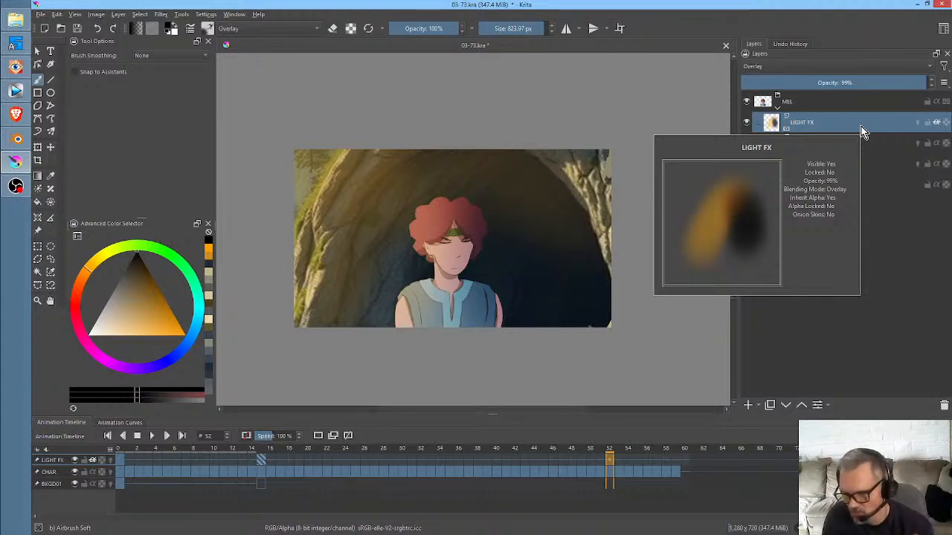
left_click(809, 185)
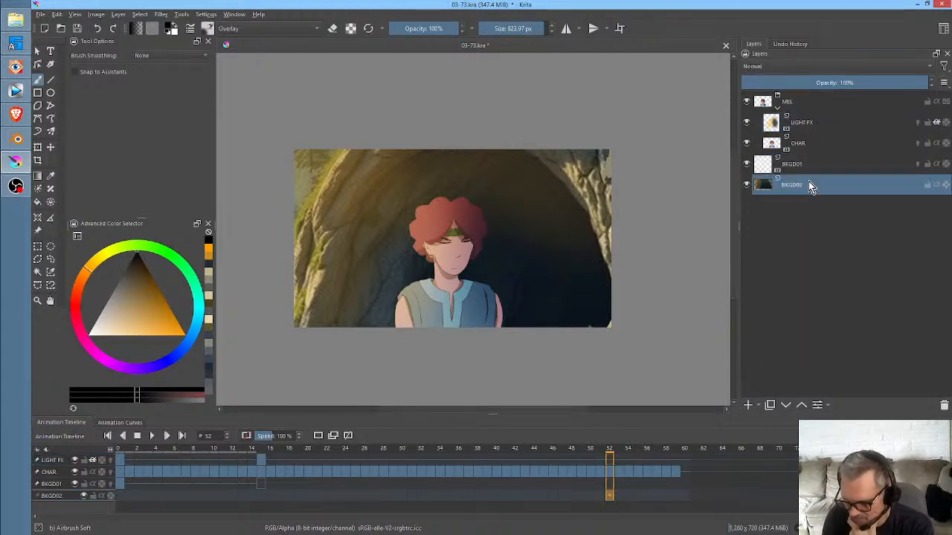
left_click(812, 127)
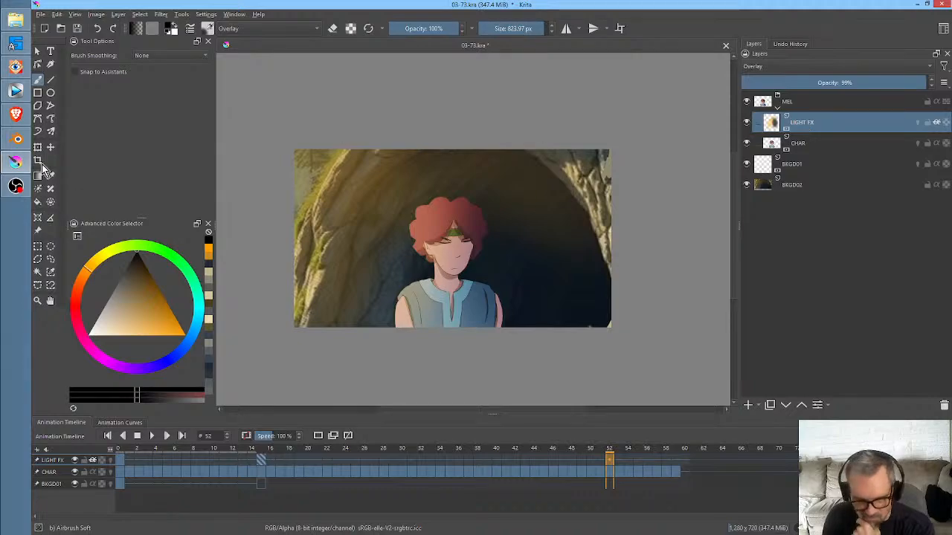
- Switch to FastStone Image Viewer, view outside-the-cave-morning-03.jpg at full screen and return to Krita
left_click(16, 67)
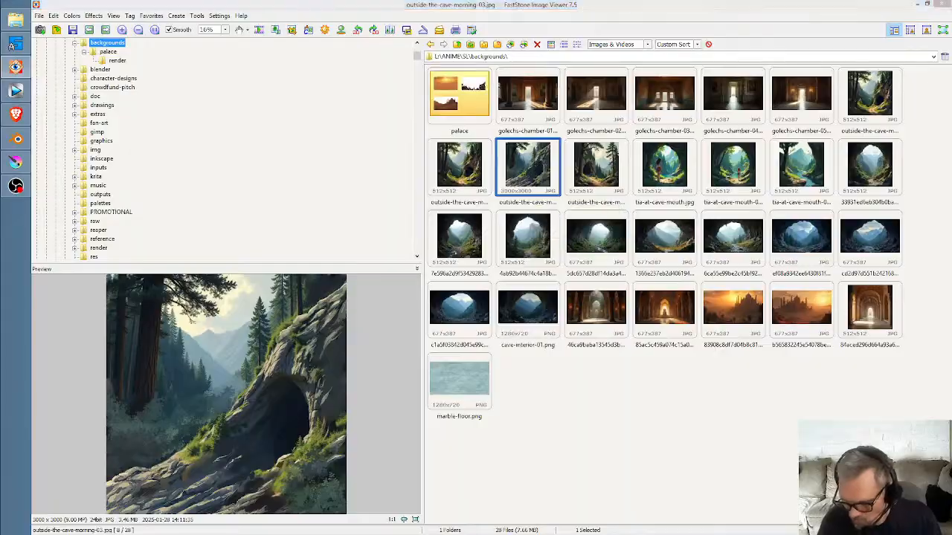
double_click(540, 171)
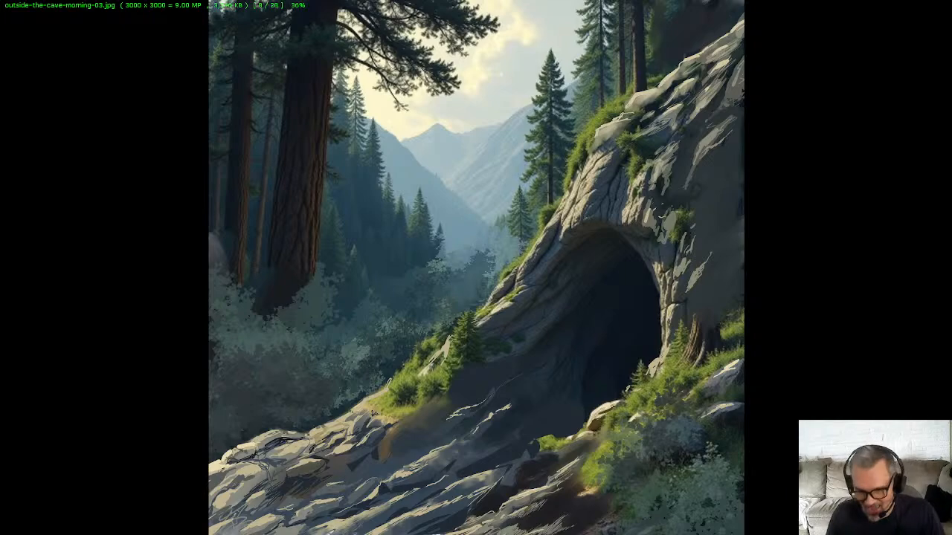
key("alt+Tab")
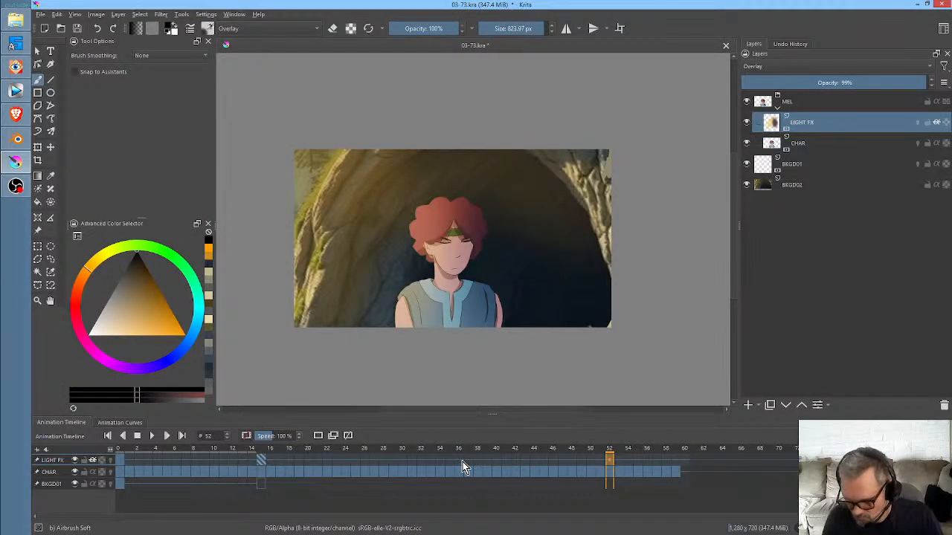
- Scrub the animation to frames 60, 35 and 41 to examine the passing figure in front of the cave
left_click(687, 477)
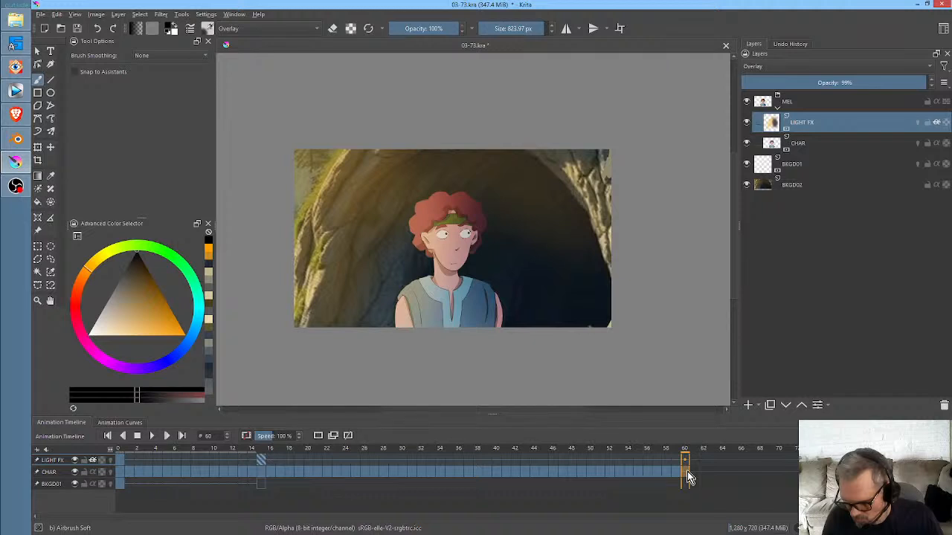
left_click_drag(291, 450, 449, 469)
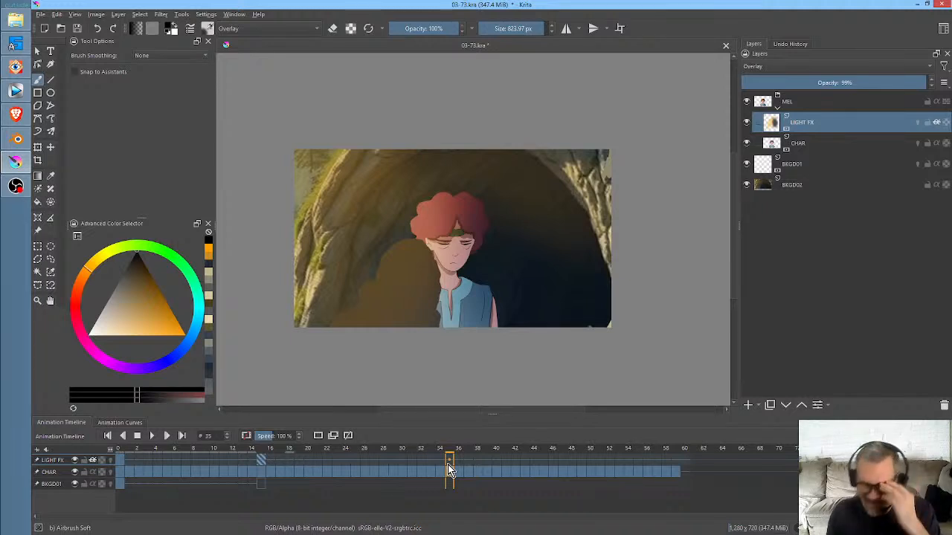
left_click_drag(450, 457, 506, 452)
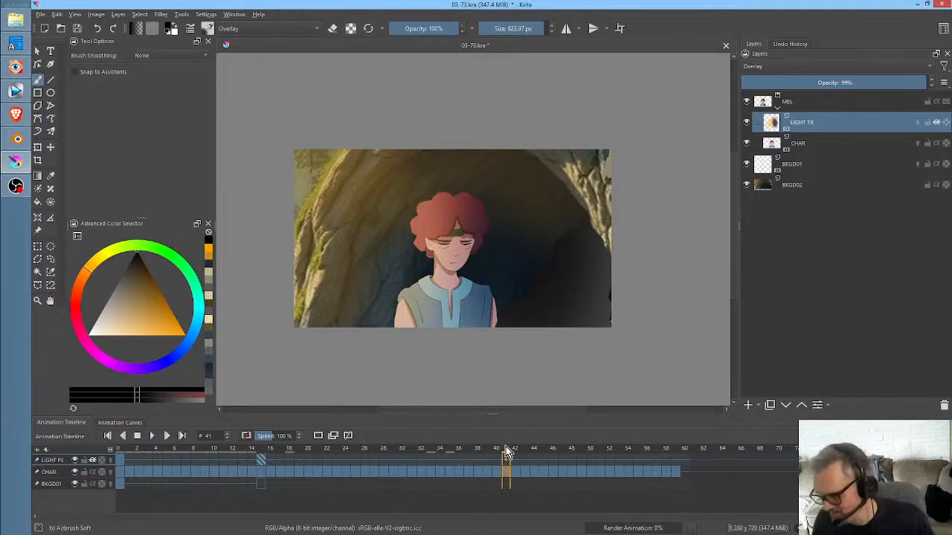
- Duplicate the BKGD02 layer, move the copy above the MEL group and make it the active layer
left_click(808, 184)
mouse_move(808, 186)
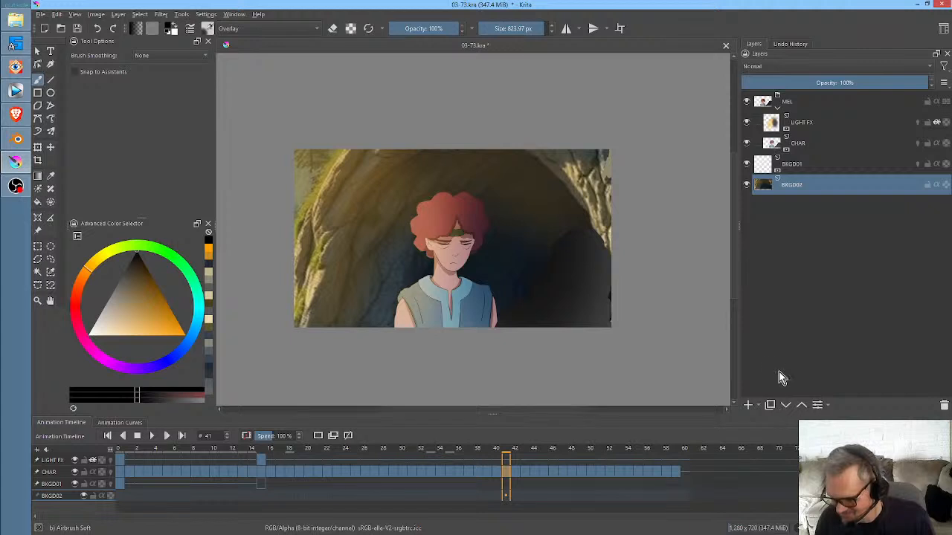
left_click(766, 408)
left_click_drag(812, 188, 807, 91)
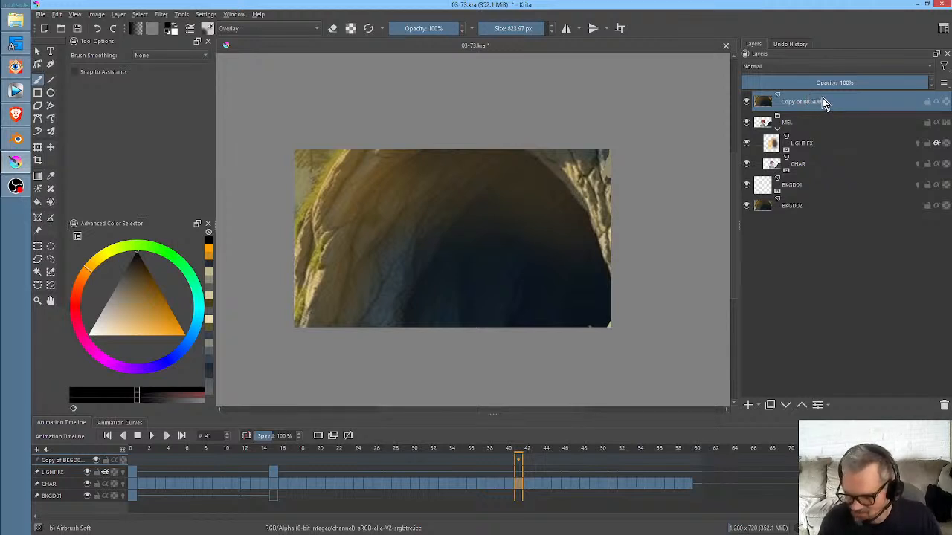
left_click(811, 207)
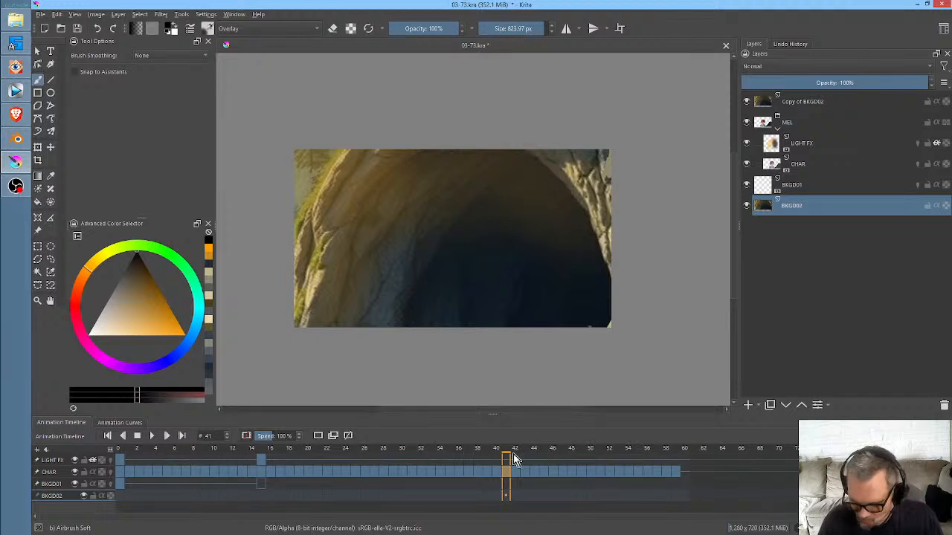
left_click(507, 496)
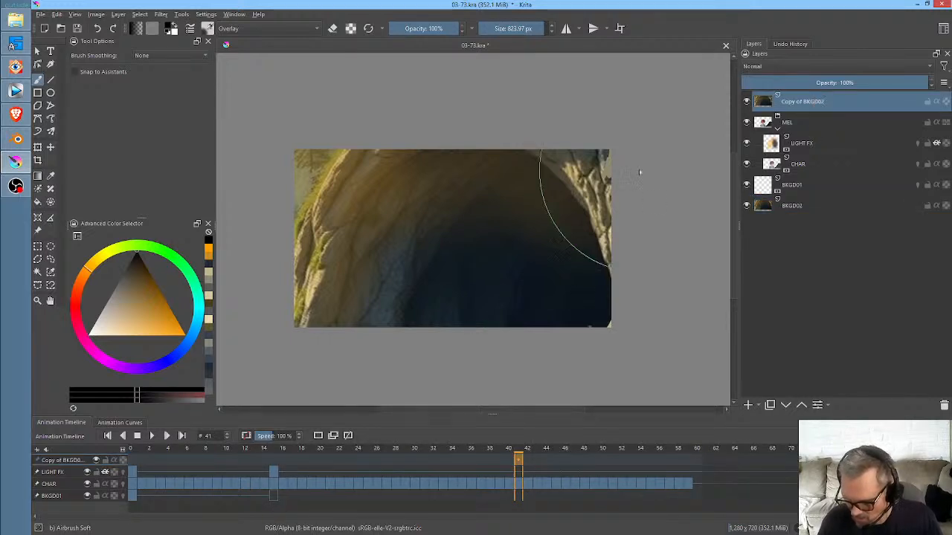
mouse_move(524, 207)
left_mouse_down()
mouse_move(557, 276)
mouse_move(525, 170)
mouse_move(557, 179)
mouse_move(604, 253)
left_mouse_up()
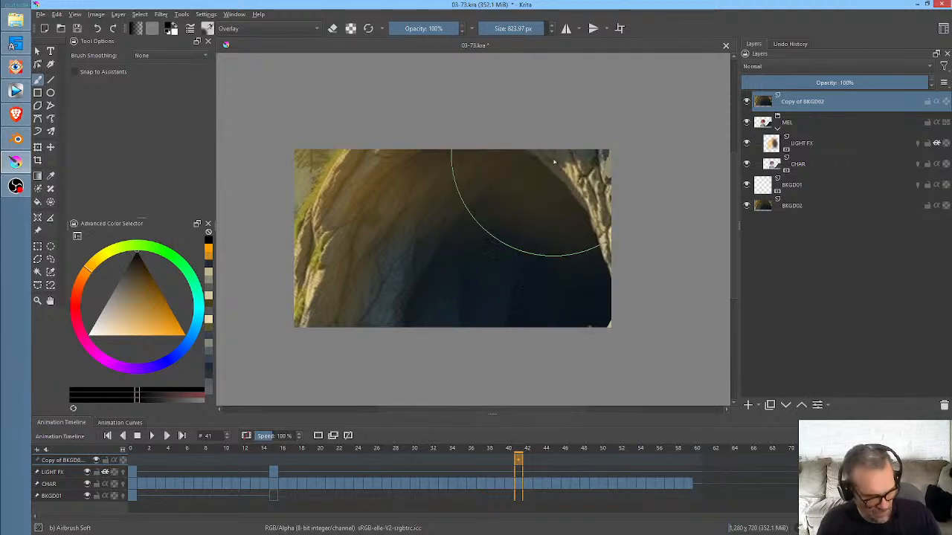
key("l")
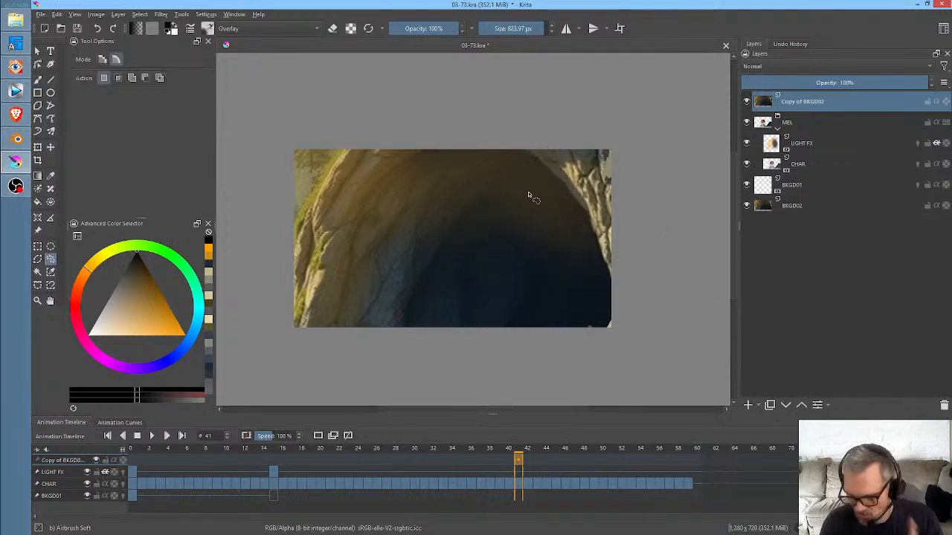
right_click(563, 217)
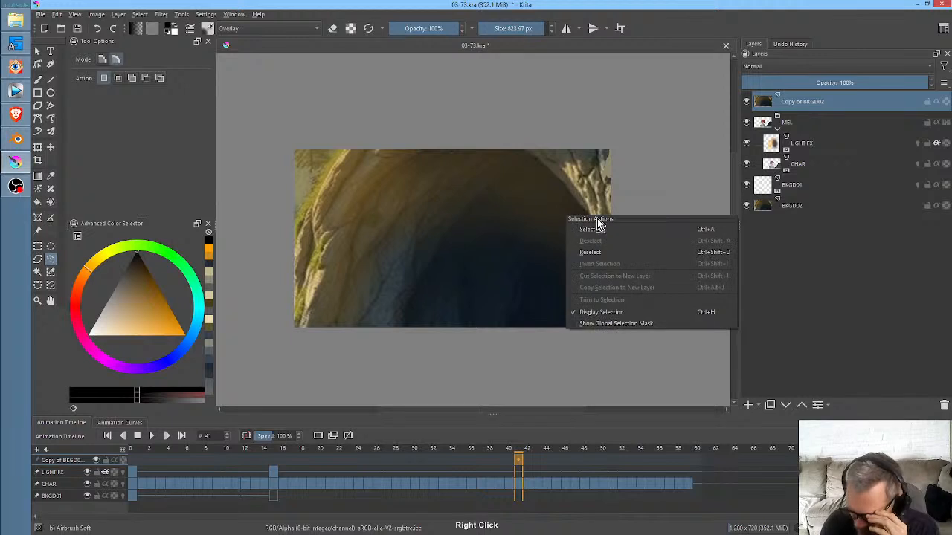
left_click(603, 145)
key("b")
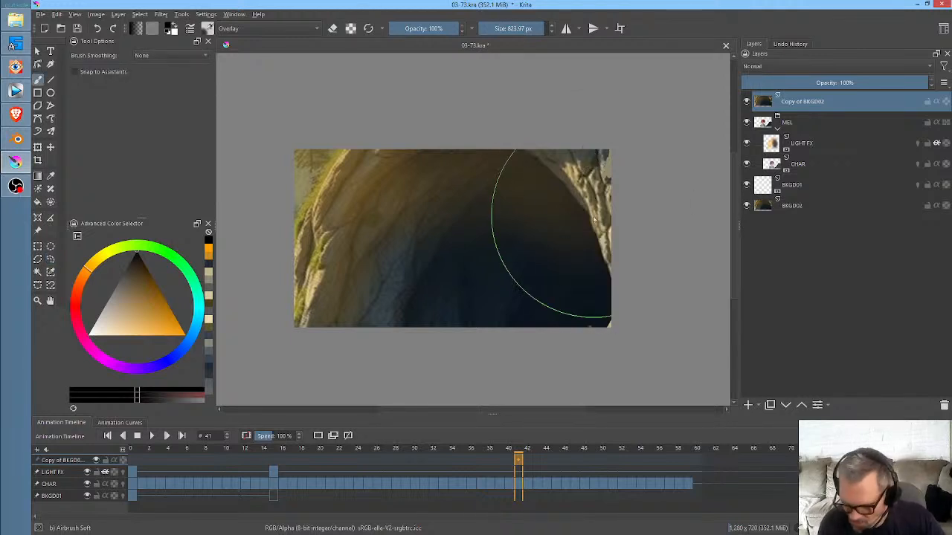
- Lasso along the inner edge of the cave's right rock wall and delete everything else from the background copy
right_click(541, 250)
right_click(564, 253)
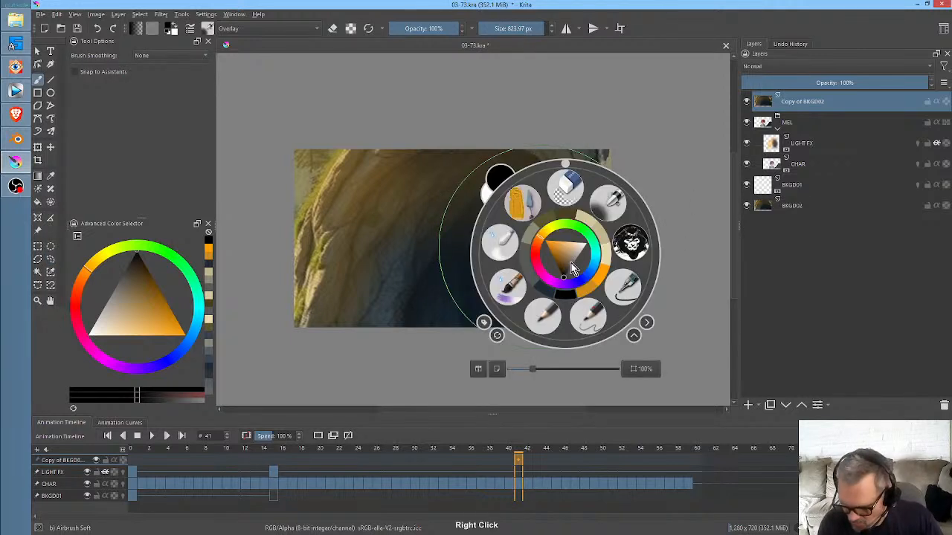
left_click(627, 287)
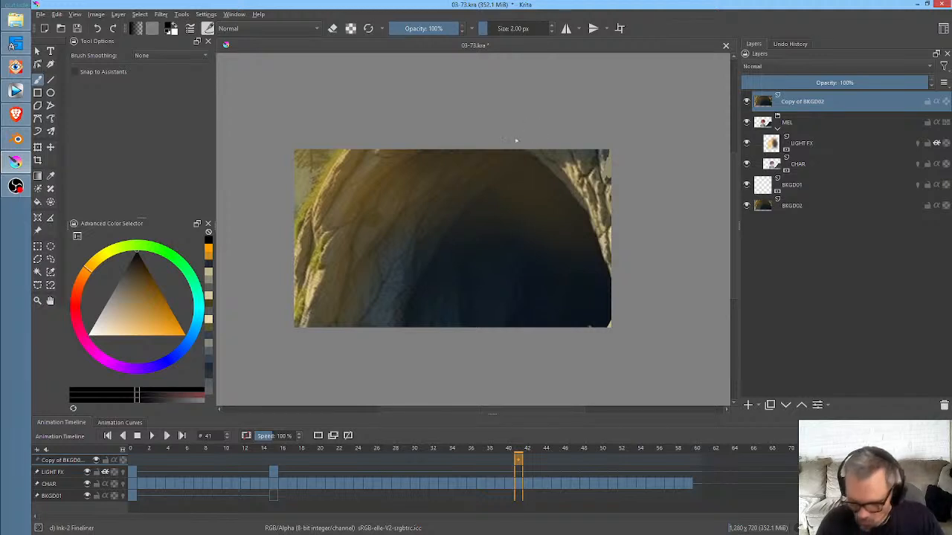
key("l")
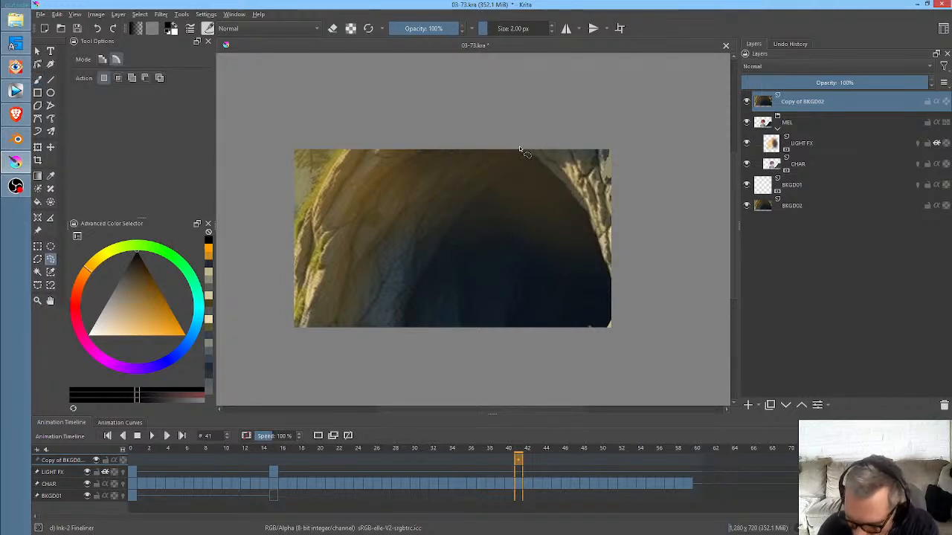
left_click_drag(525, 150, 537, 161)
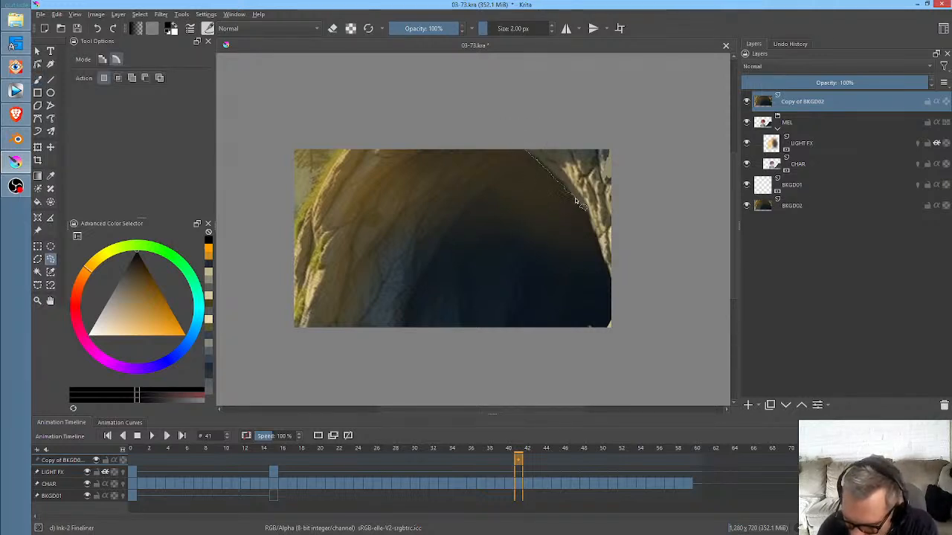
mouse_move(576, 201)
left_mouse_down()
mouse_move(613, 284)
mouse_move(613, 326)
mouse_move(551, 384)
left_mouse_up()
mouse_move(243, 265)
left_mouse_down()
mouse_move(323, 90)
mouse_move(555, 85)
mouse_move(573, 100)
left_mouse_up()
key("Delete")
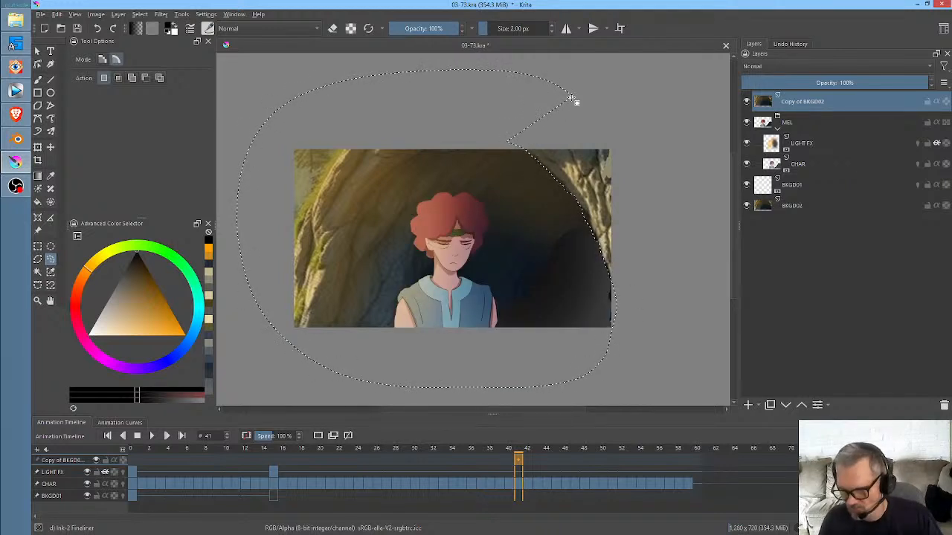
- Clear the selection and scrub from frame 40 to frame 55 to check the rock wall against the passing figure
left_click(510, 450)
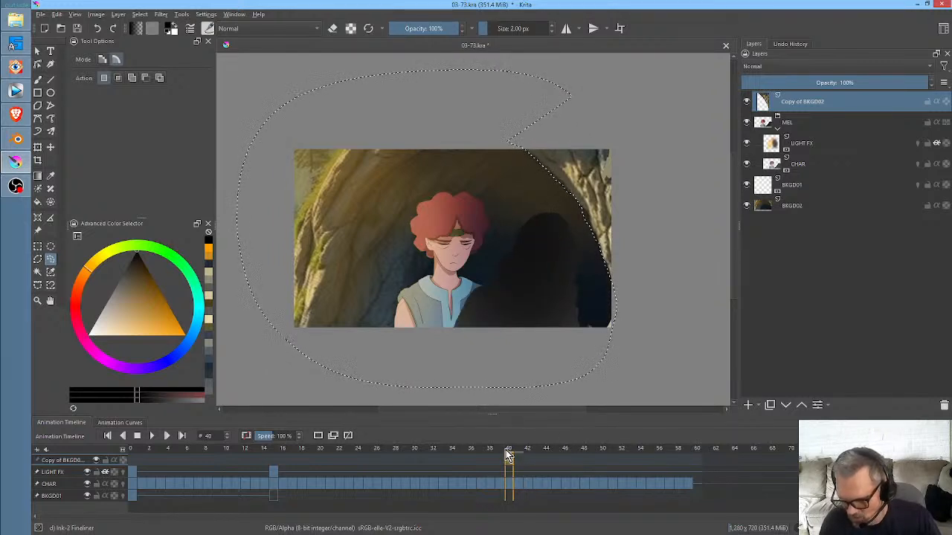
key("ctrl+shift+a")
left_click_drag(511, 456, 648, 383)
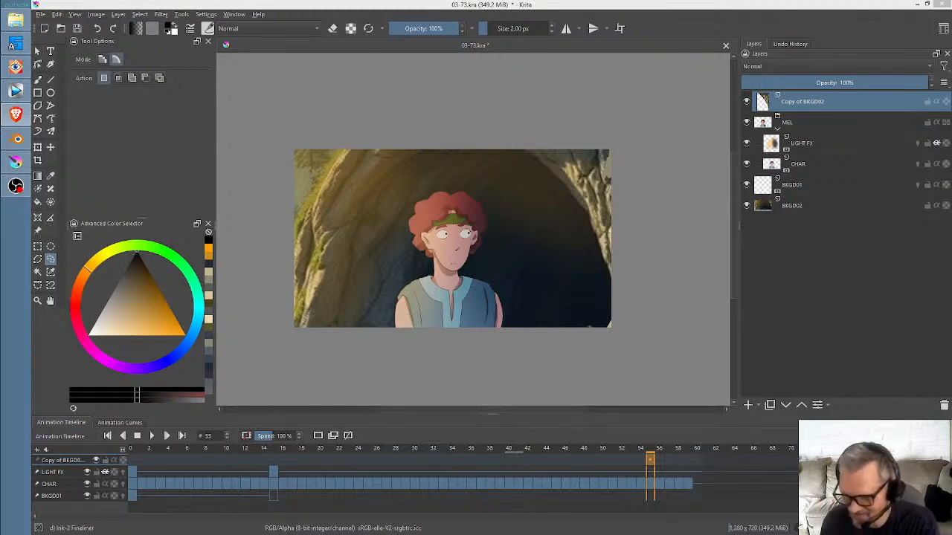
- Rename the Copy of BKGD02 layer as FOREGROUND
double_click(835, 102)
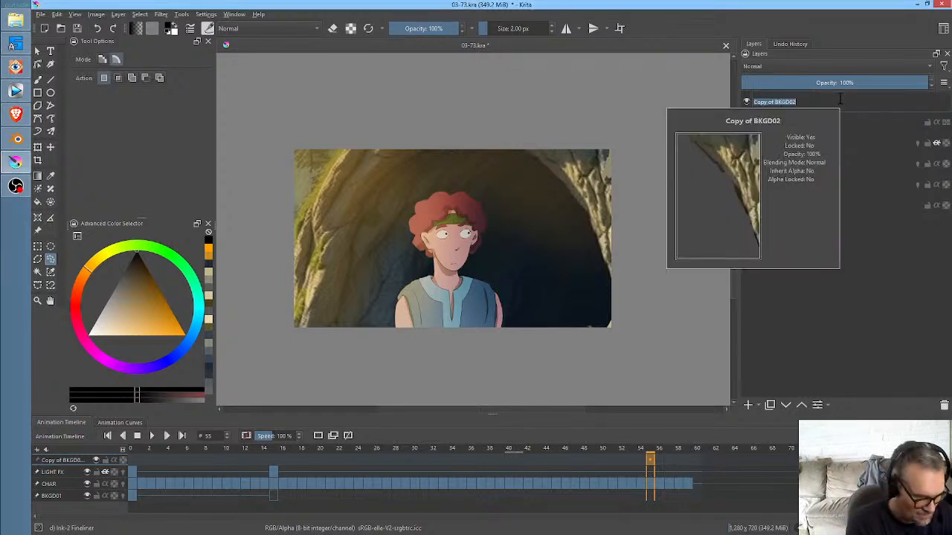
type("FG")
type("REGROUN")
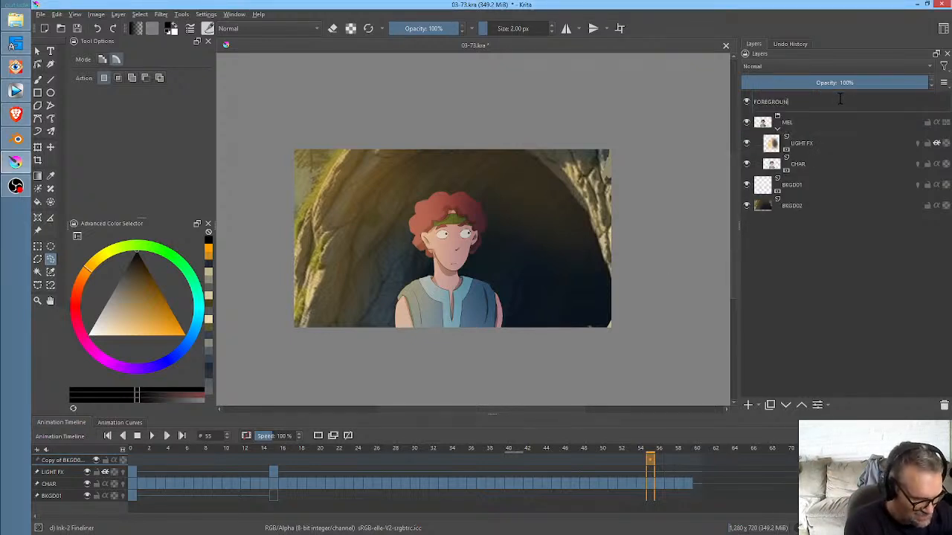
type("D")
key("Return")
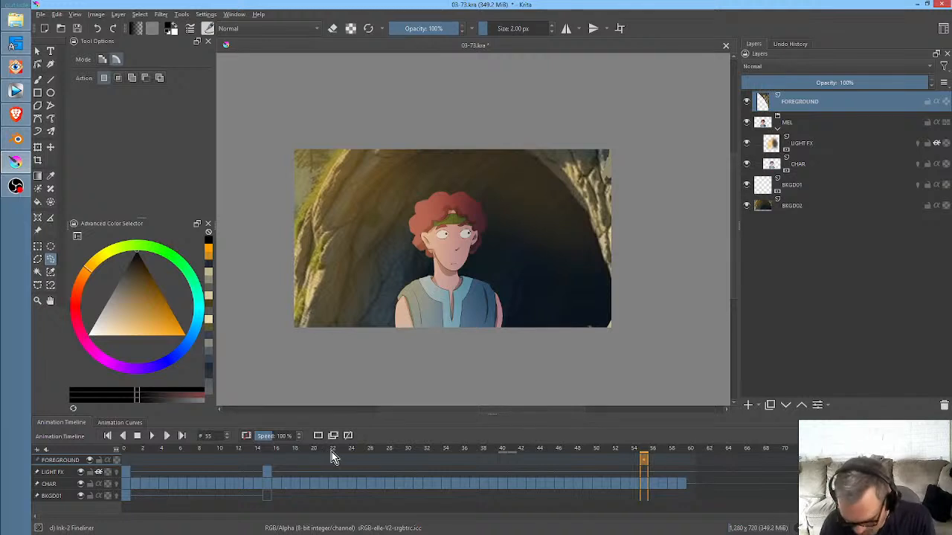
- Key the FOREGROUND layer blank at frame 0 with the rock wall starting at frame 15, and play the animation
left_click_drag(639, 452, 266, 451)
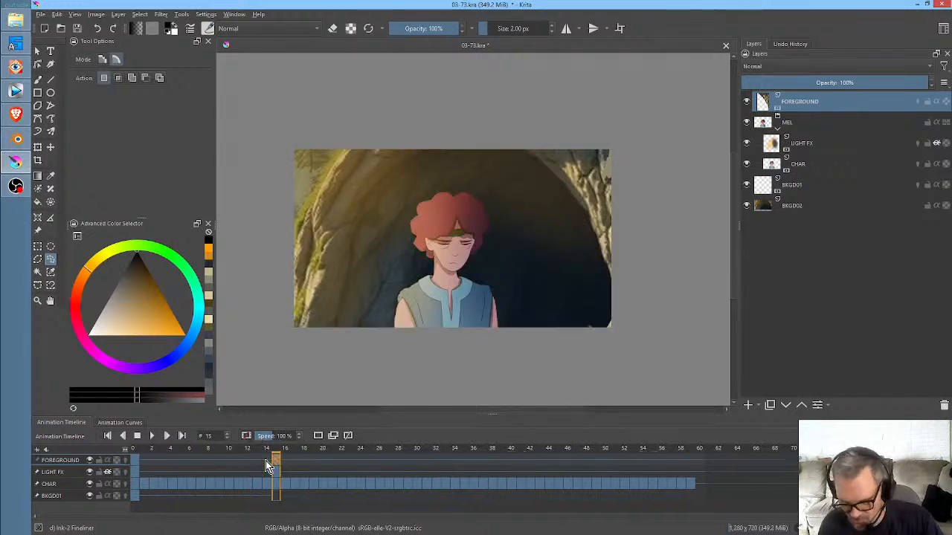
left_click(136, 466)
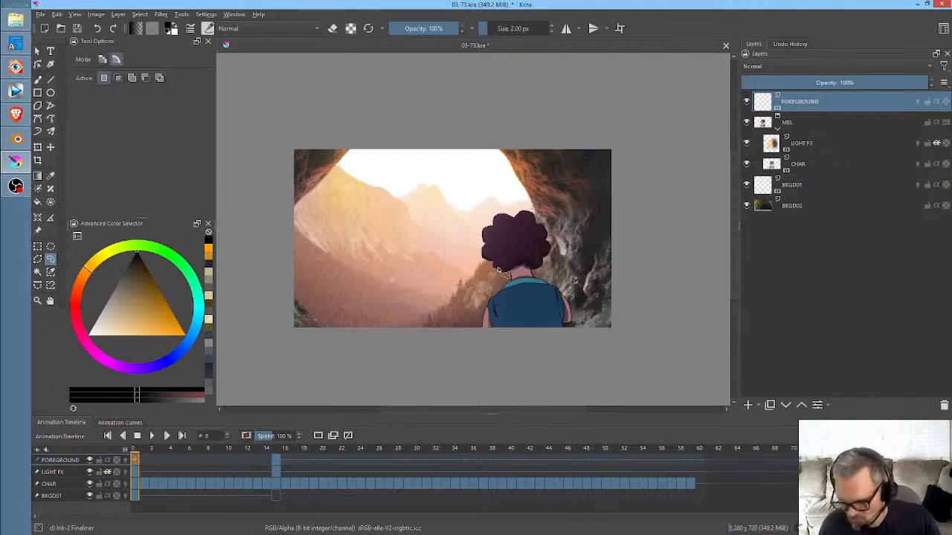
scroll(498, 269, "down", 1)
key("space")
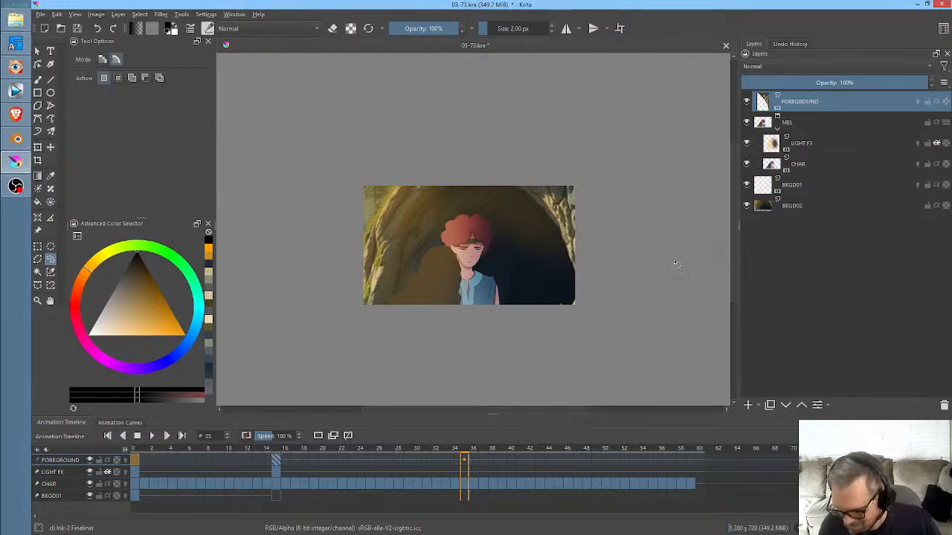
- Move the FOREGROUND keyframe from frame 15 to frame 28 and play the animation from frame 0
left_click_drag(462, 455, 399, 463)
left_click(278, 460)
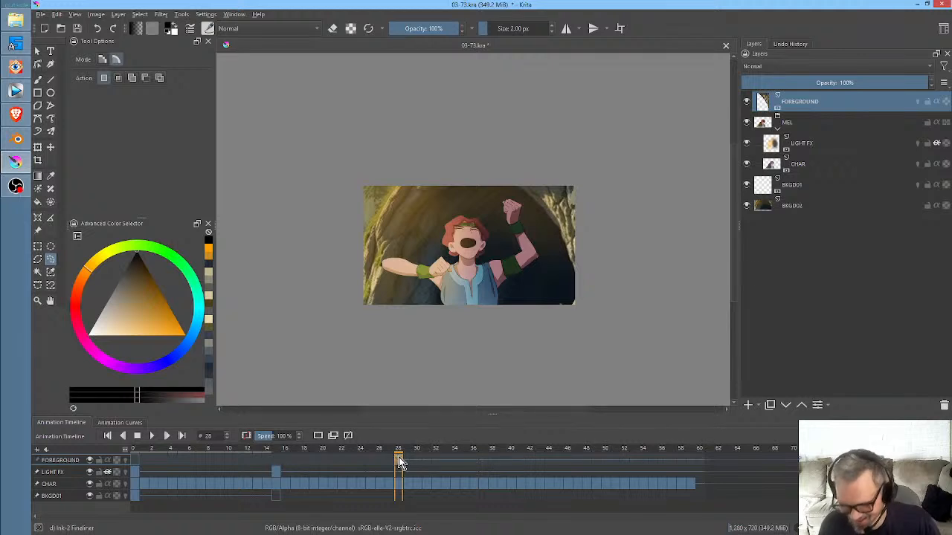
left_click(133, 448)
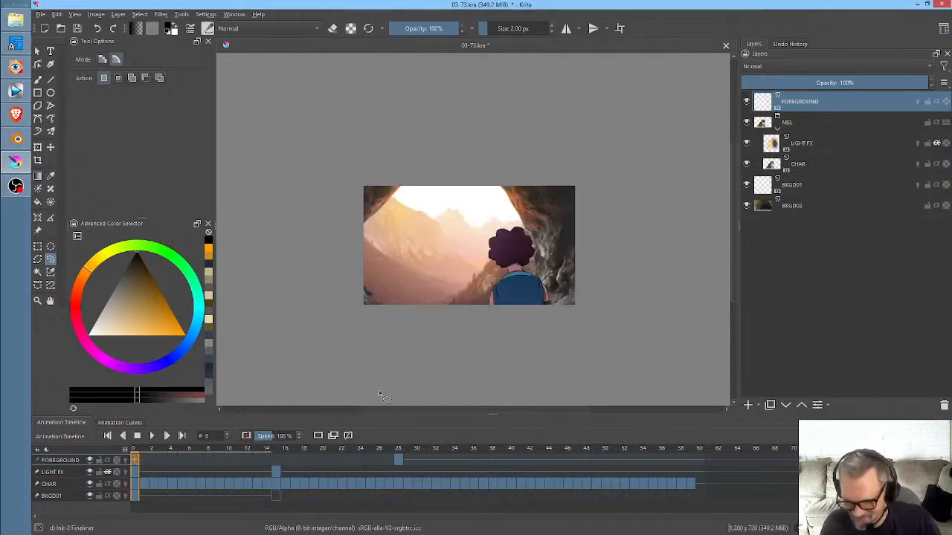
key("space")
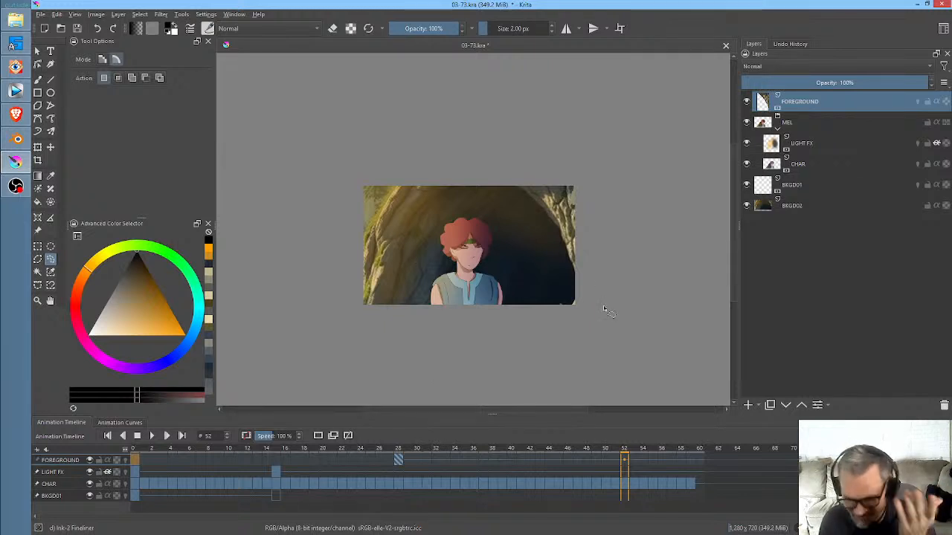
- At frame 40, add a paint layer above LIGHT FX in the MEL group with Normal blending and inherit alpha enabled
left_click_drag(669, 459, 516, 448)
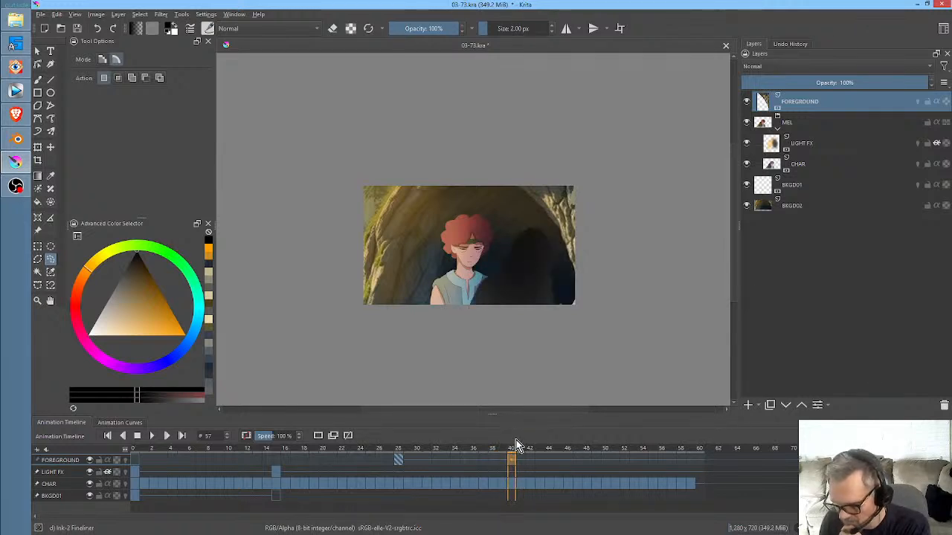
left_click(793, 125)
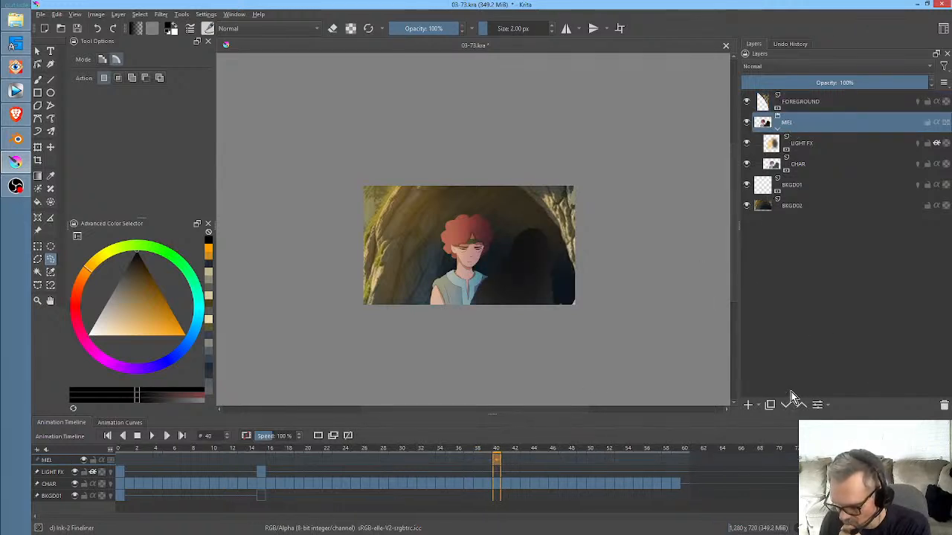
left_click(749, 406)
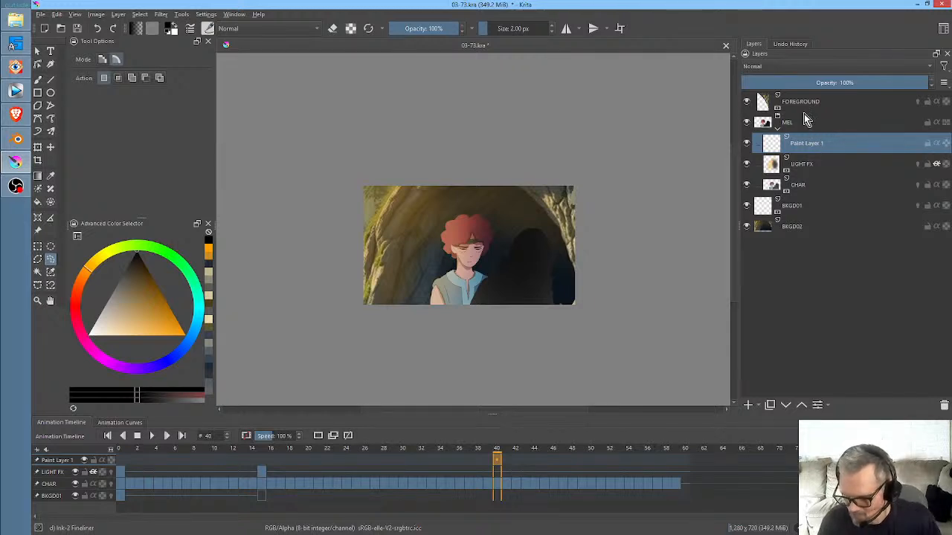
left_click(792, 65)
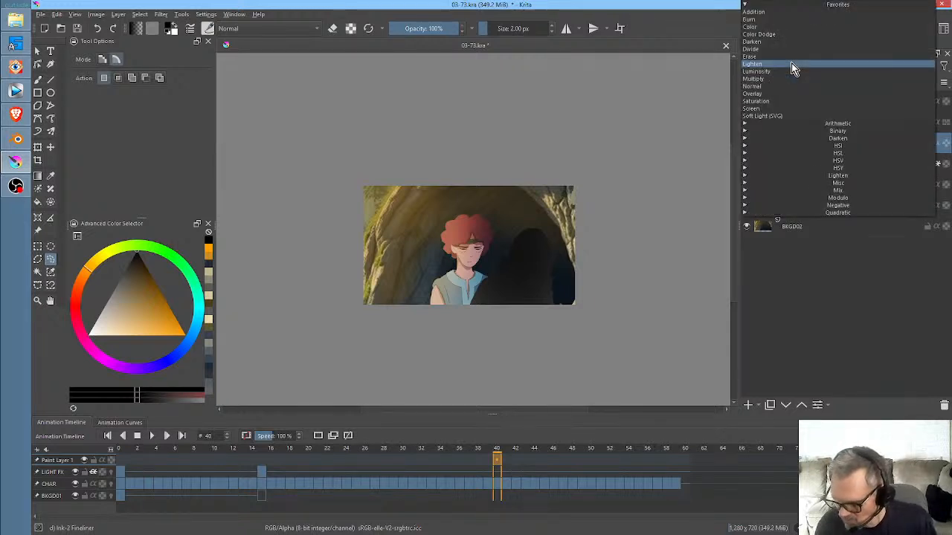
left_click(792, 66)
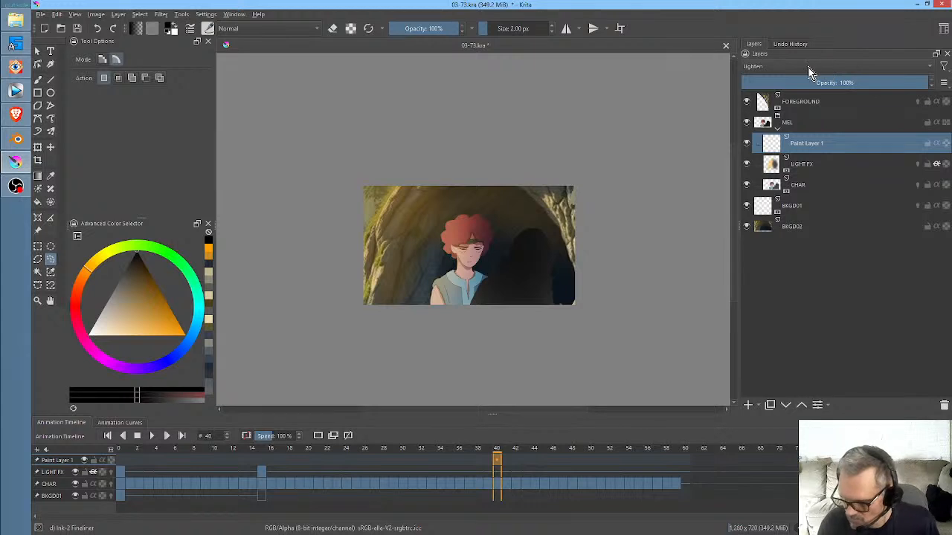
left_click(809, 67)
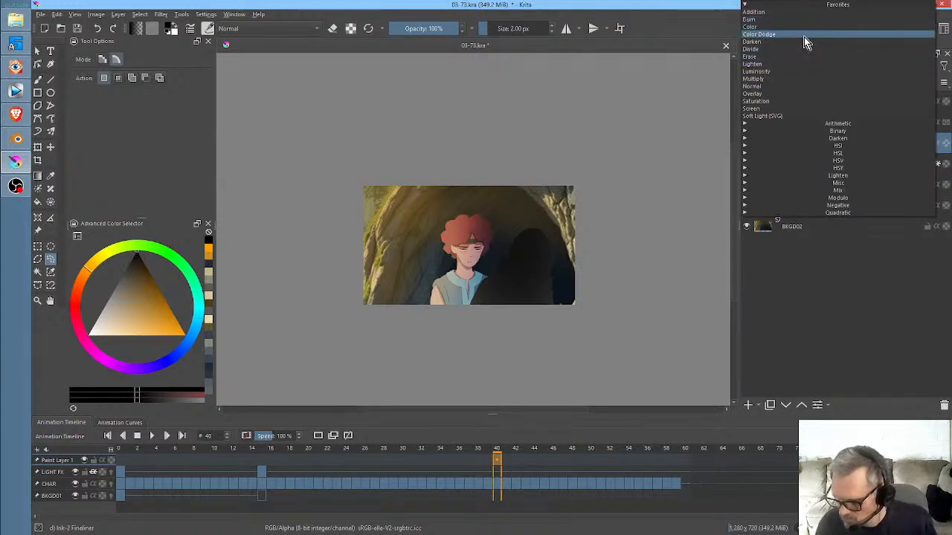
left_click(802, 86)
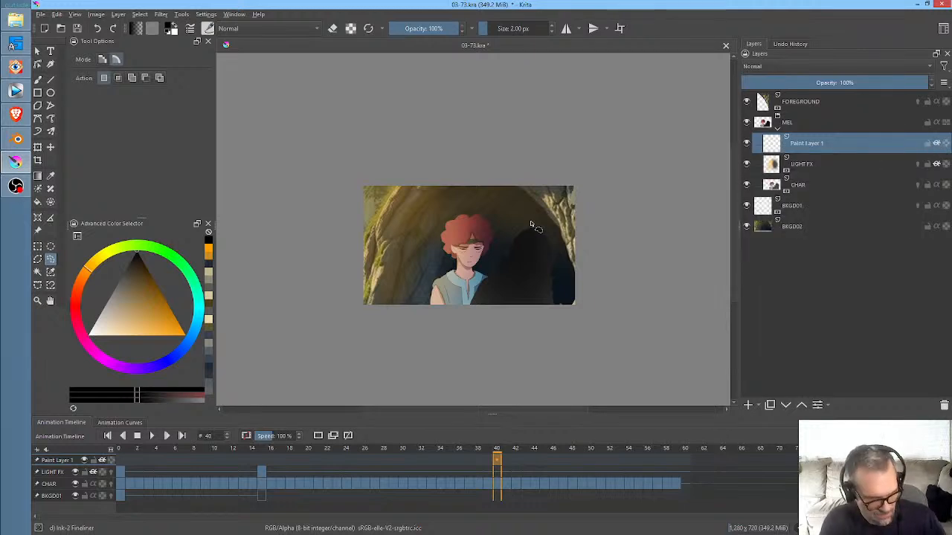
- Paint a pale orange glow over the left side of the dark passing figure with the Airbrush Soft brush at about 228 px
key("b")
right_click(536, 252)
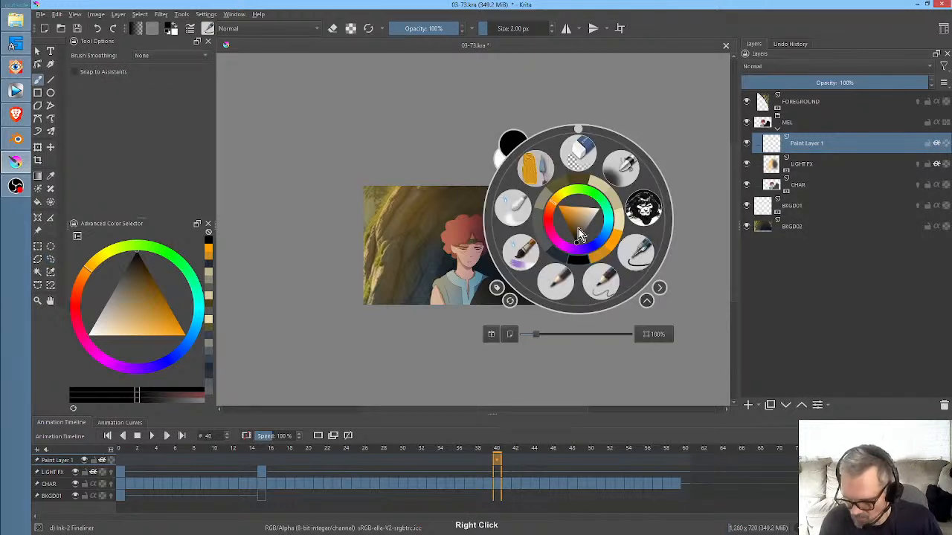
left_click(622, 165)
mouse_move(158, 308)
left_mouse_down()
mouse_move(117, 330)
mouse_move(121, 344)
left_mouse_up()
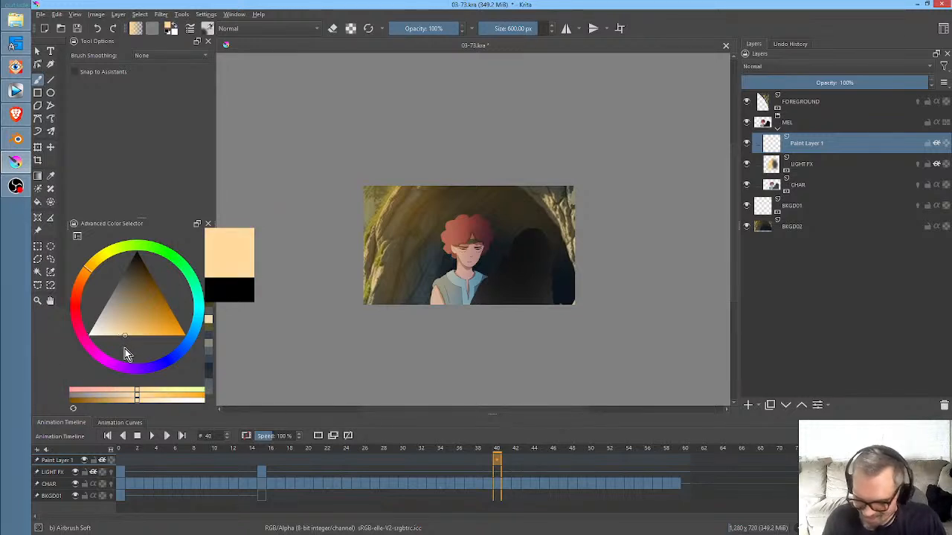
left_click_drag(85, 280, 77, 287)
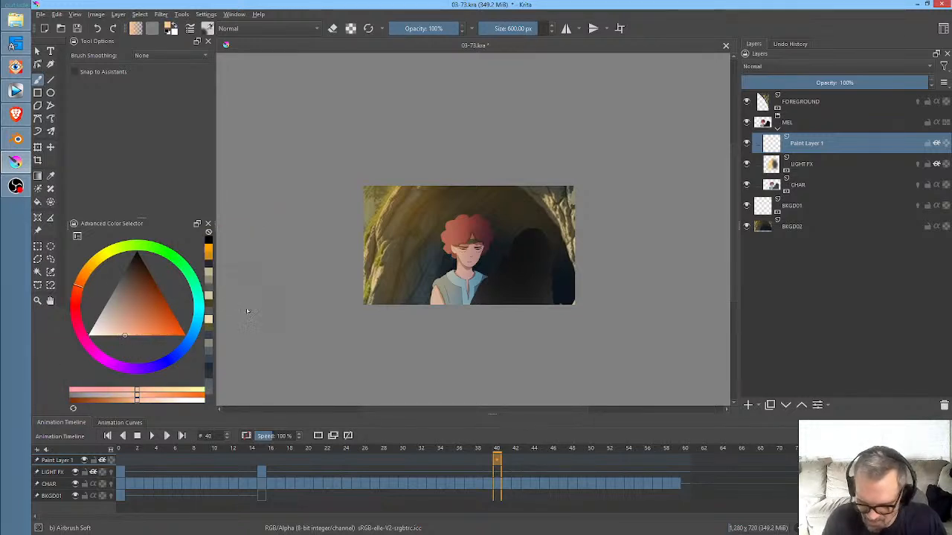
mouse_move(548, 219)
left_mouse_down()
mouse_move(511, 235)
mouse_move(494, 259)
mouse_move(521, 231)
mouse_move(349, 231)
left_mouse_up()
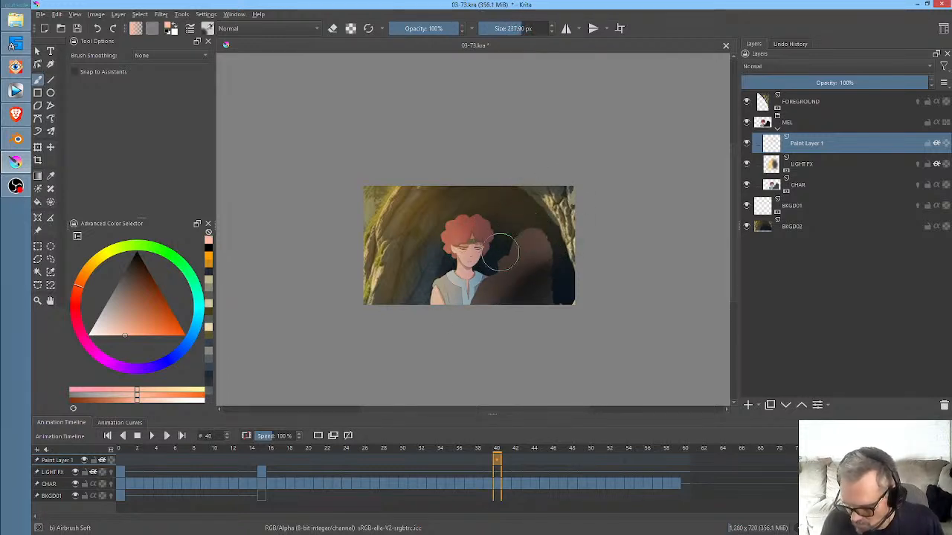
left_click_drag(525, 231, 466, 330)
left_click_drag(544, 217, 491, 319)
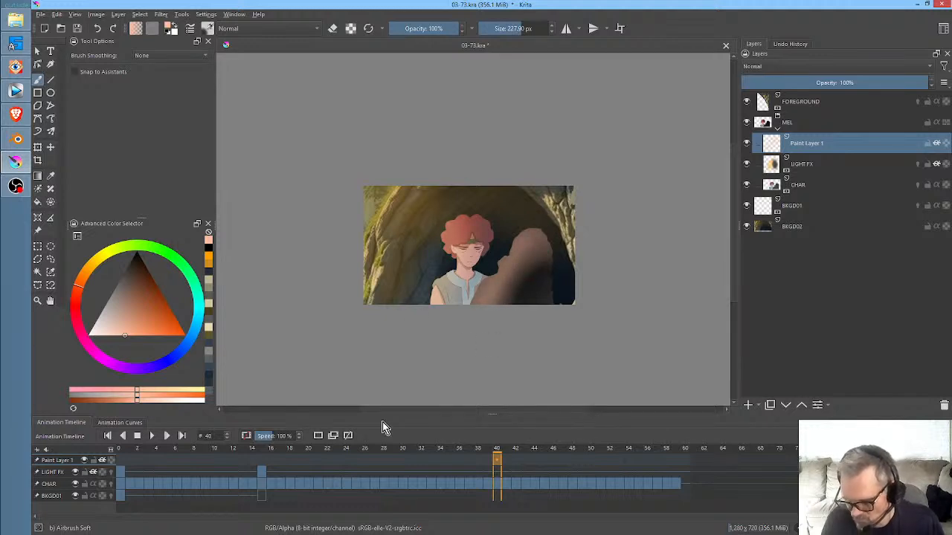
- Key the new paint layer's glow at frame 40, leave it blank from frame 0, and check frames 37 and 40
left_click_drag(450, 454, 498, 446)
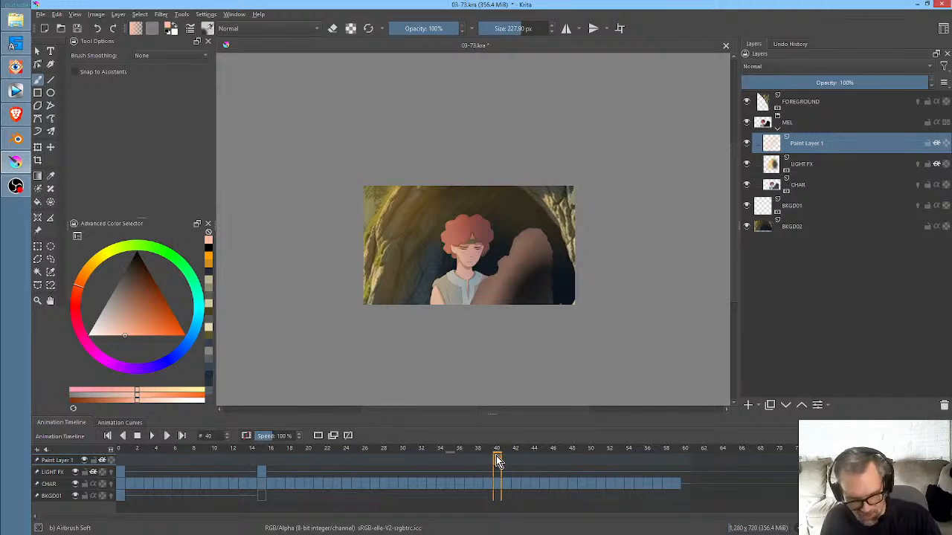
left_click(132, 461)
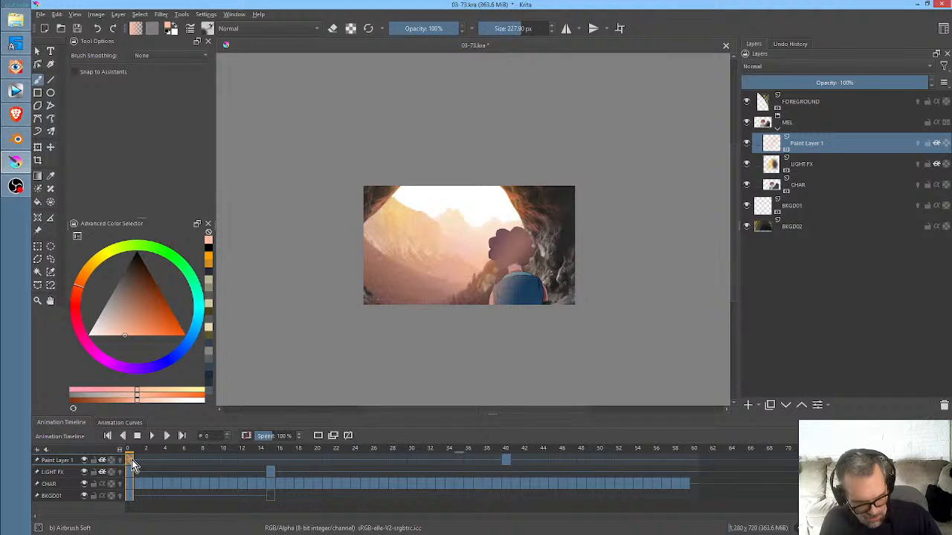
left_click(476, 451)
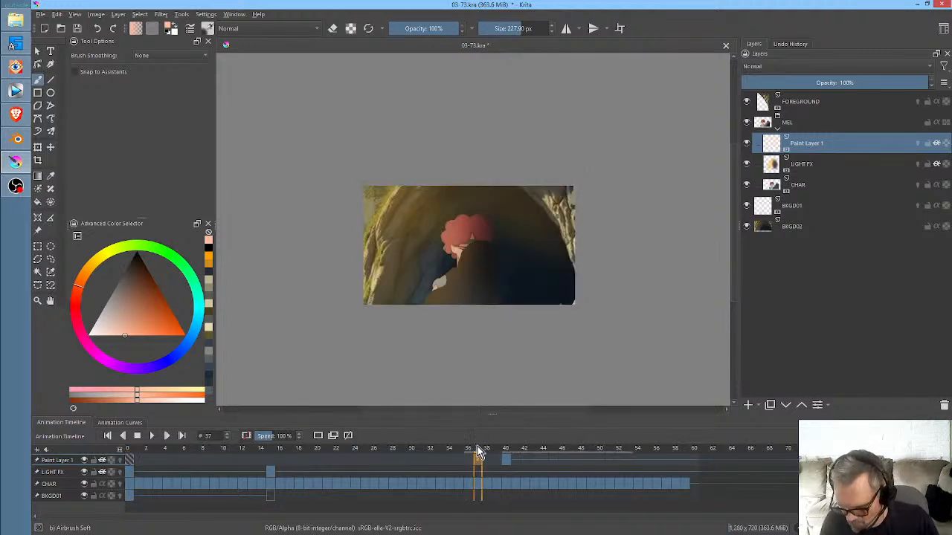
left_click_drag(479, 452, 507, 450)
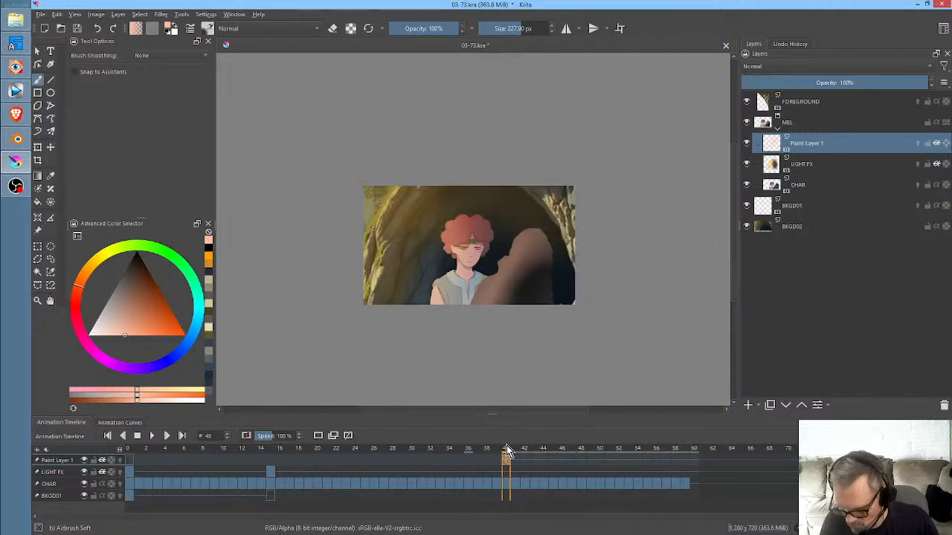
- Move the glow keyframe to frame 34 and toggle the paint layer's visibility at frame 35 to compare
left_click_drag(502, 461, 461, 455)
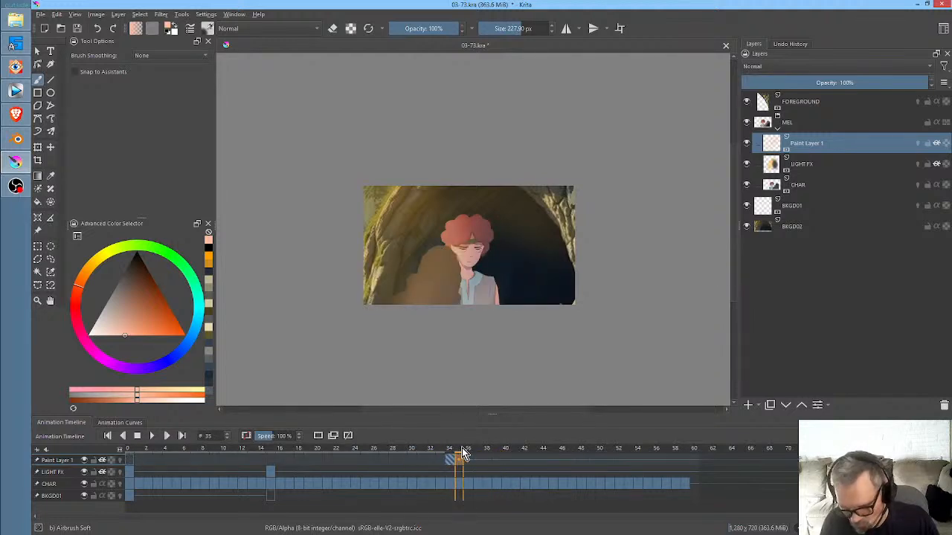
left_click(747, 144)
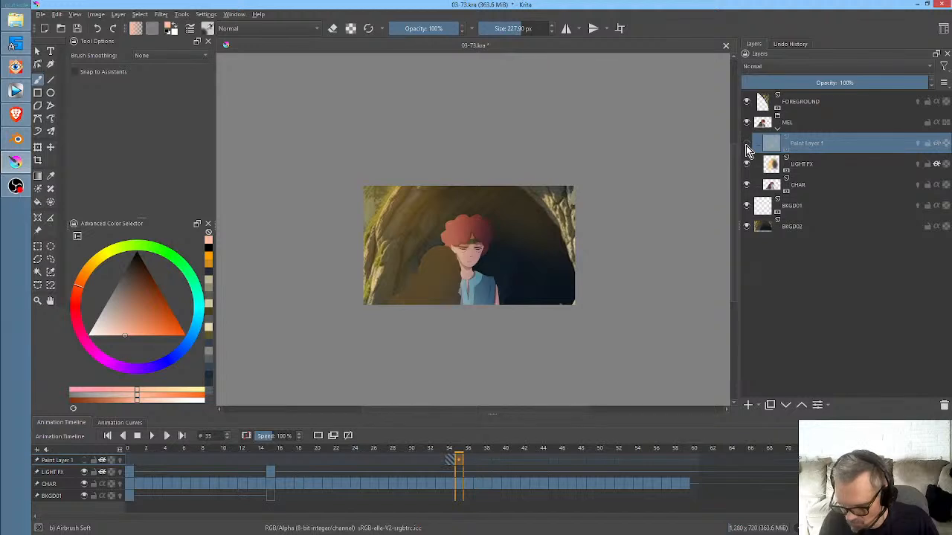
left_click(747, 145)
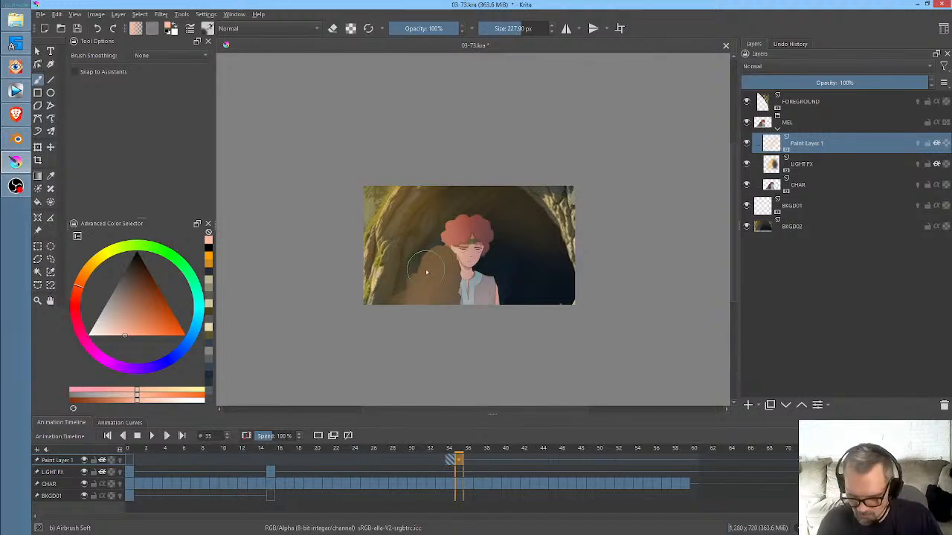
- At frame 34, erase the glow over the passing figure with the Airbrush Soft brush at about 525 px
left_click_drag(417, 274, 559, 273, "shift")
key("e")
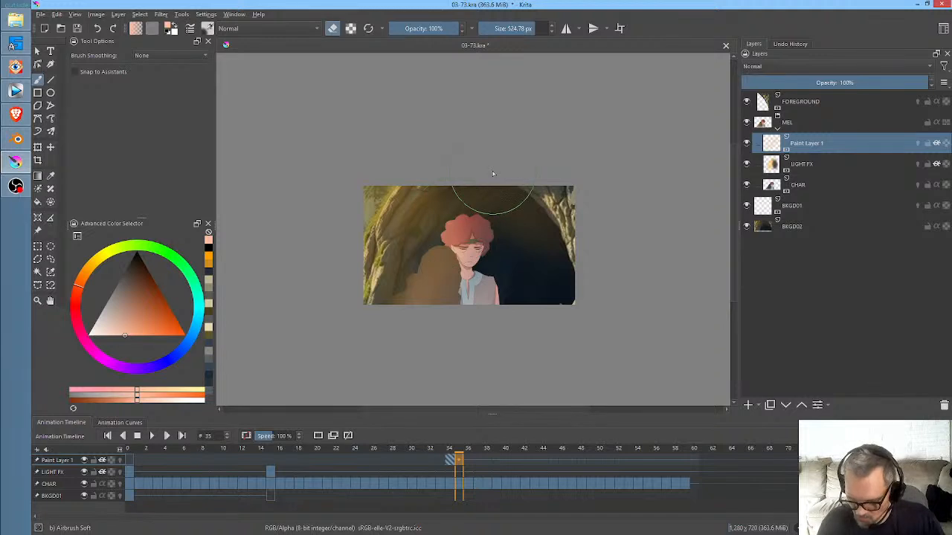
left_click(451, 460)
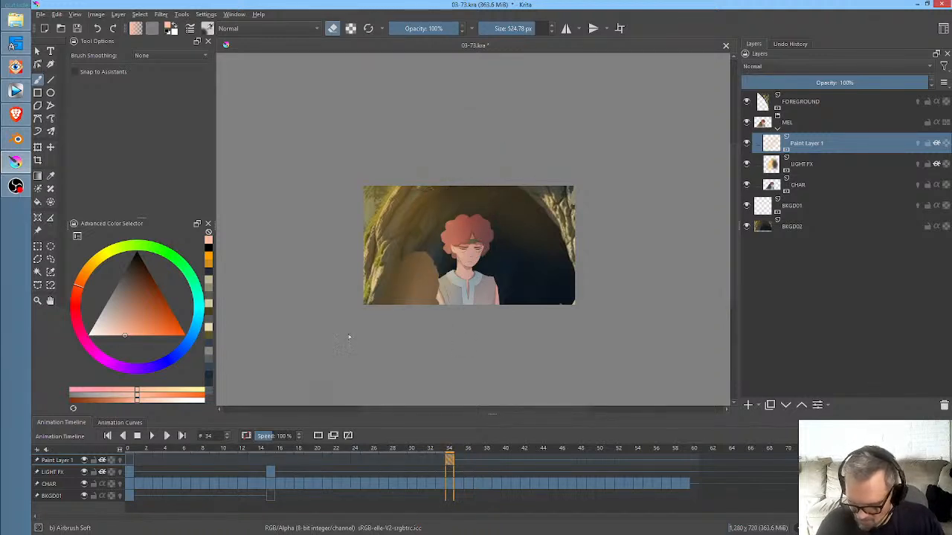
left_click_drag(427, 274, 580, 151)
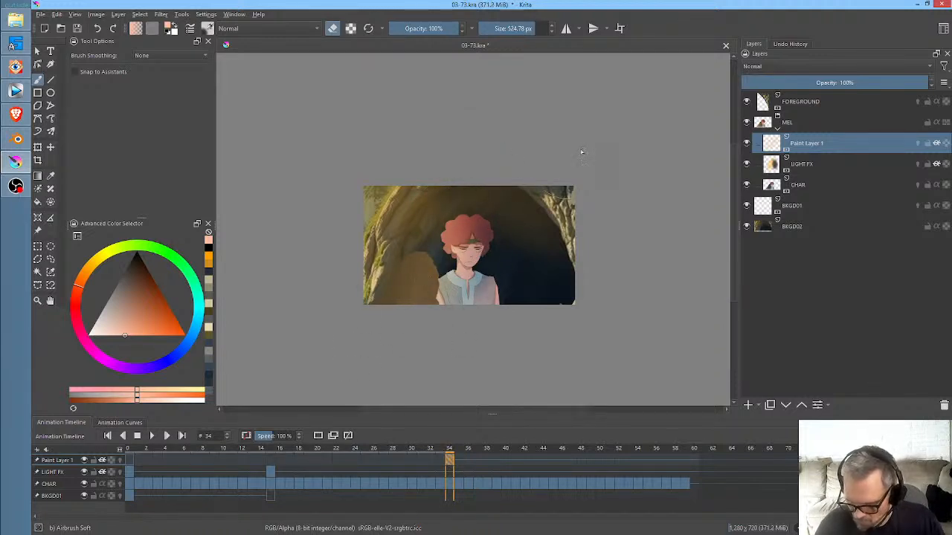
- With the paint layer isolated at frame 34, paint a broad pale orange diagonal stroke down the right half of the image
key("i")
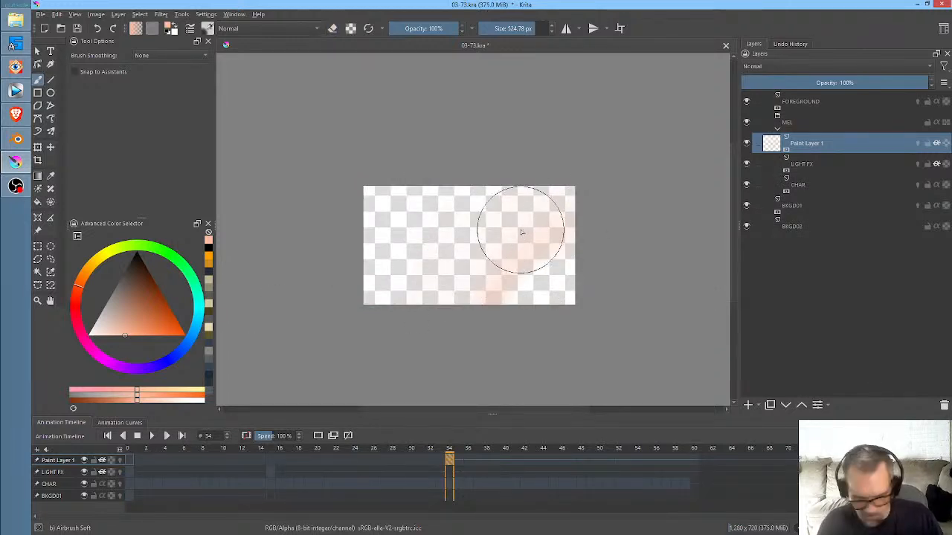
key("e")
mouse_move(592, 188)
left_mouse_down()
mouse_move(493, 293)
mouse_move(619, 202)
mouse_move(516, 321)
mouse_move(563, 349)
mouse_move(508, 330)
left_mouse_up()
key("i")
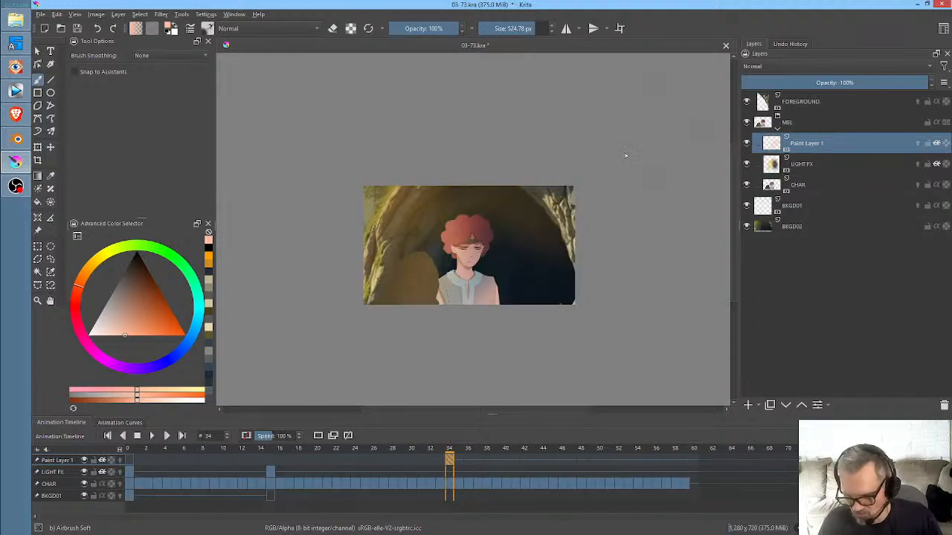
- Move the glow keyframe to frame 37 and shift its color to blue by raising the Hue curve's starting point to output 55
mouse_move(396, 451)
left_mouse_down()
mouse_move(536, 460)
mouse_move(478, 469)
left_mouse_up()
left_click(436, 456)
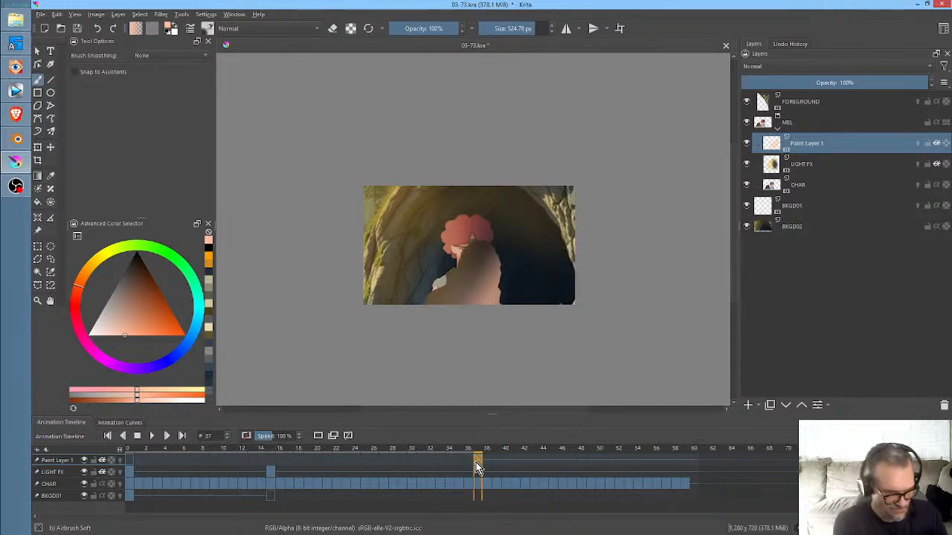
key("ctrl+m")
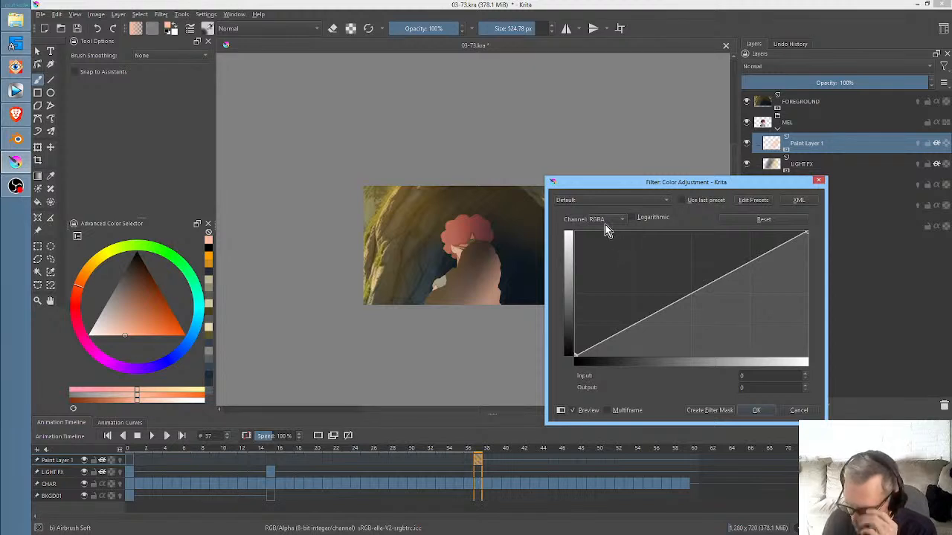
left_click(605, 222)
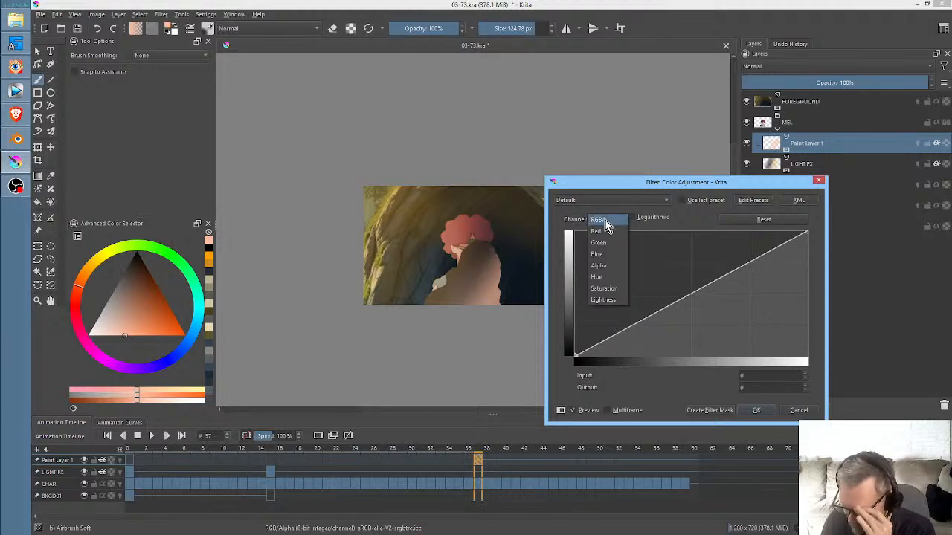
left_click(606, 277)
left_click_drag(574, 354, 562, 283)
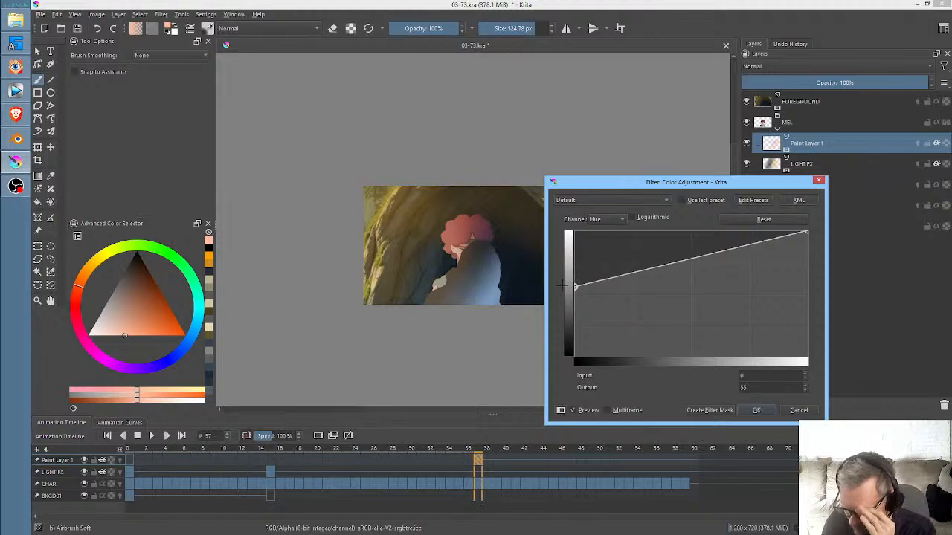
left_click(755, 410)
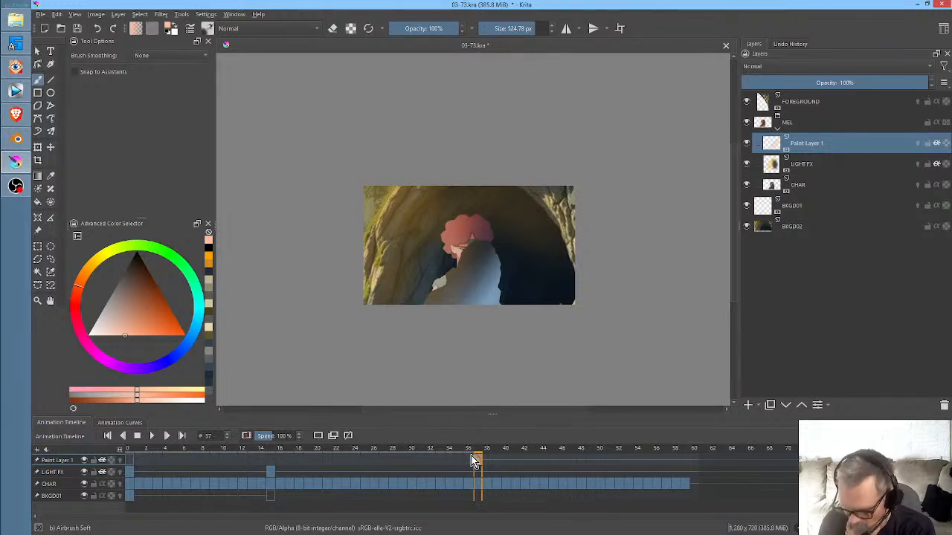
- Move the glow keyframe to frame 40 and soften the blue light on the figure by erasing and adding pale orange
left_click_drag(473, 461, 508, 452)
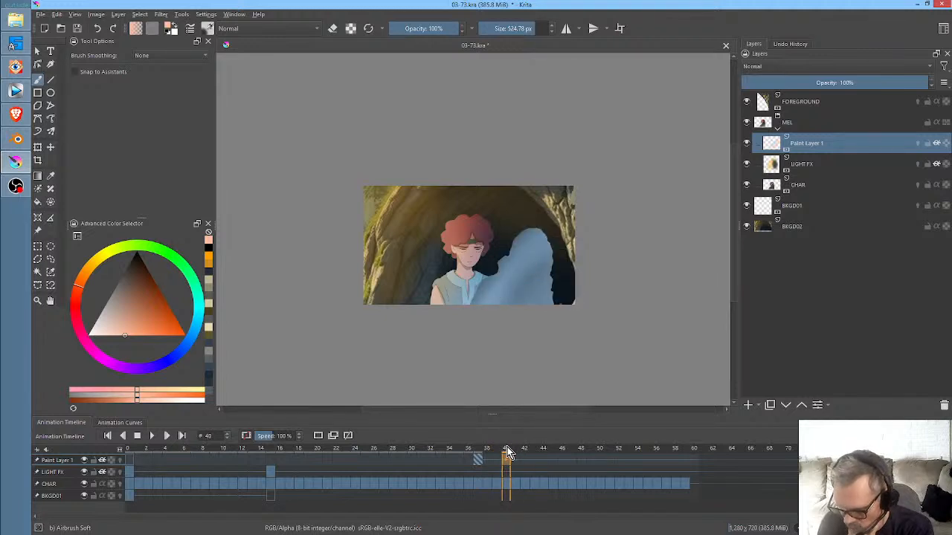
left_click_drag(479, 466, 511, 465)
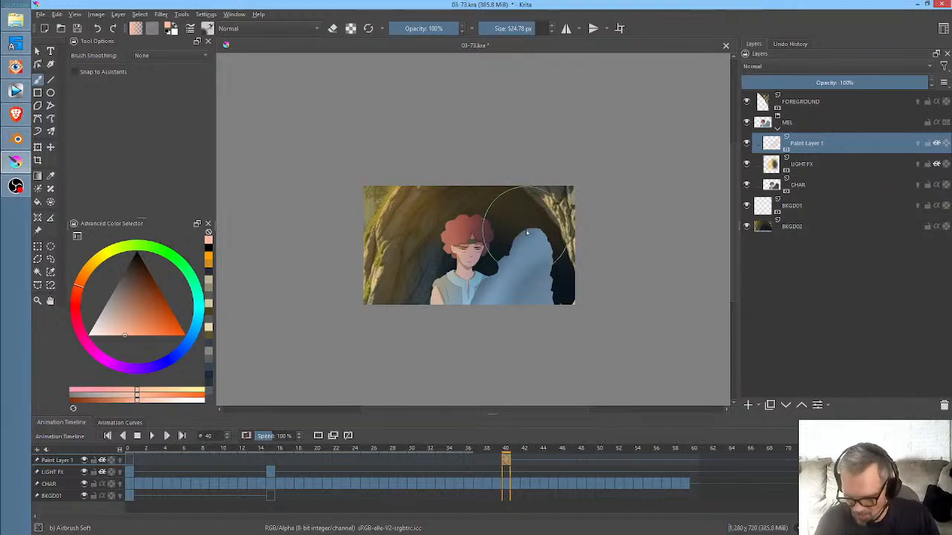
key("e")
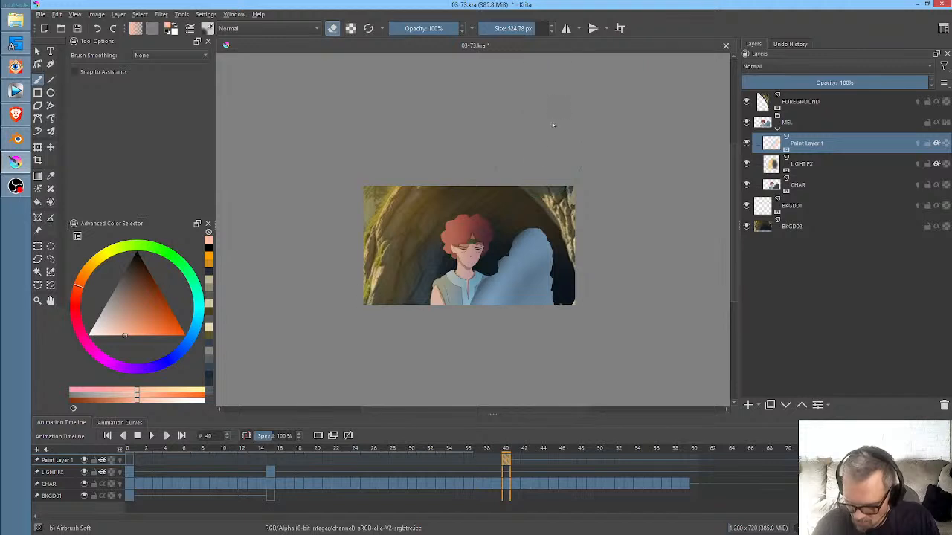
left_click_drag(545, 195, 485, 317)
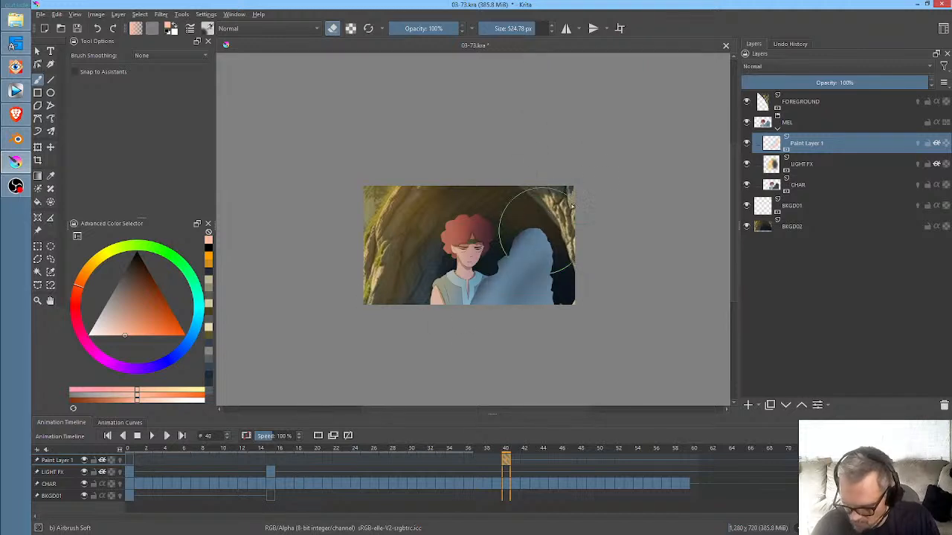
left_click_drag(538, 231, 554, 290)
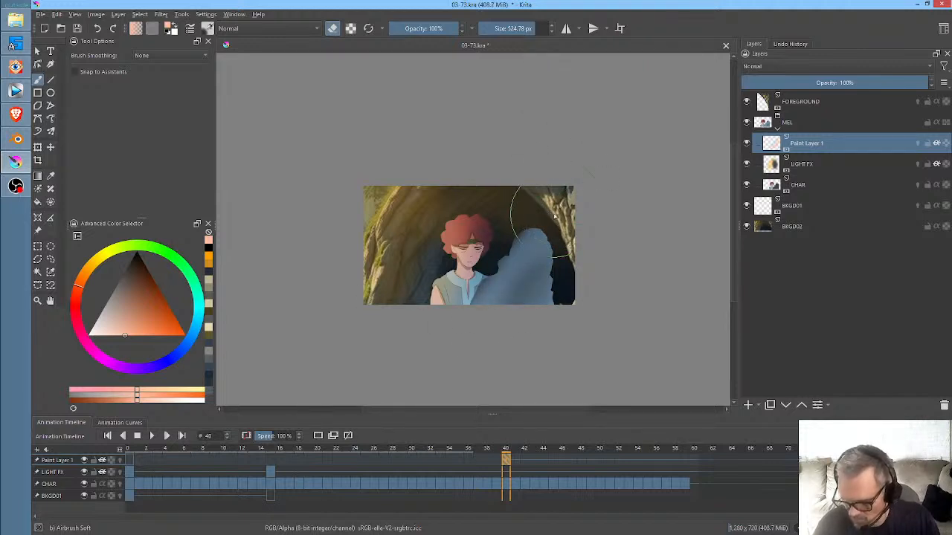
key("e")
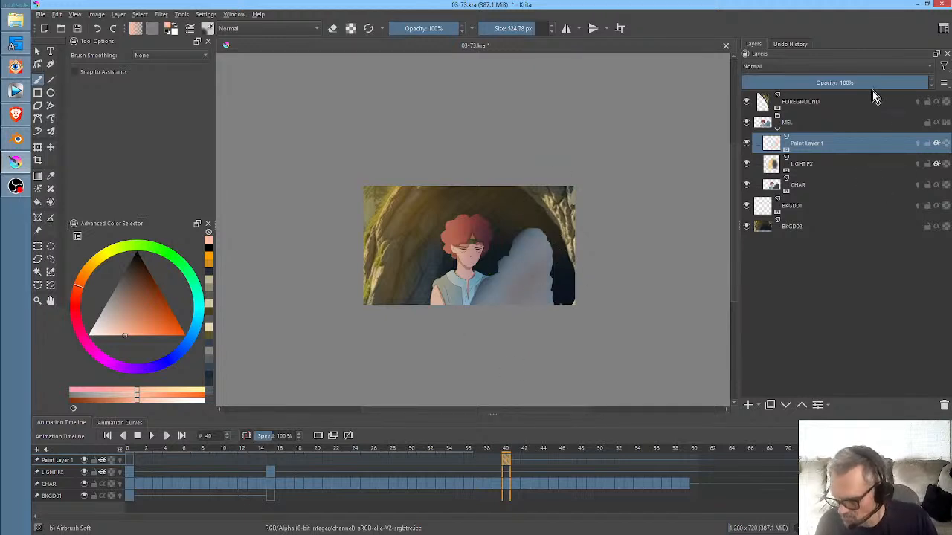
- Try other blending modes on the paint layer, including Overlay and Addition, and return it to Normal
left_click(789, 70)
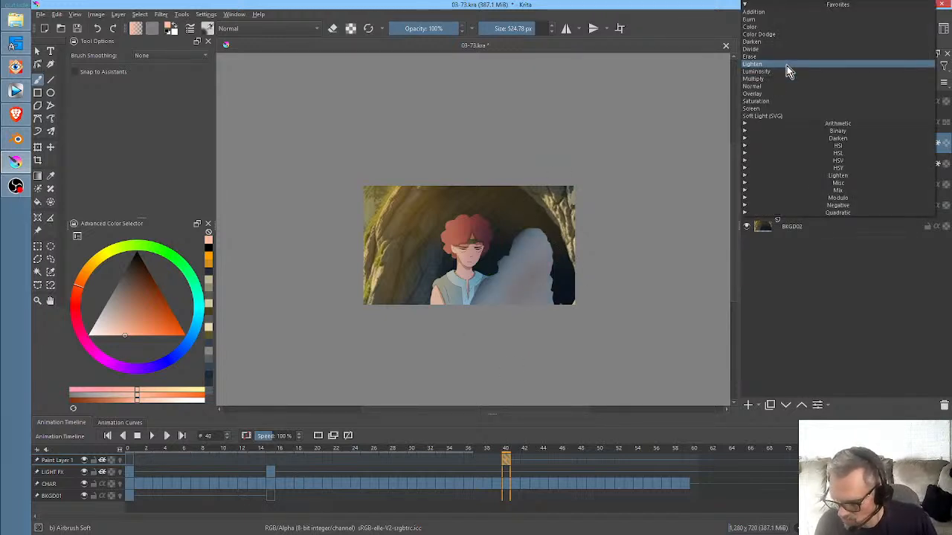
left_click(786, 65)
left_click(799, 64)
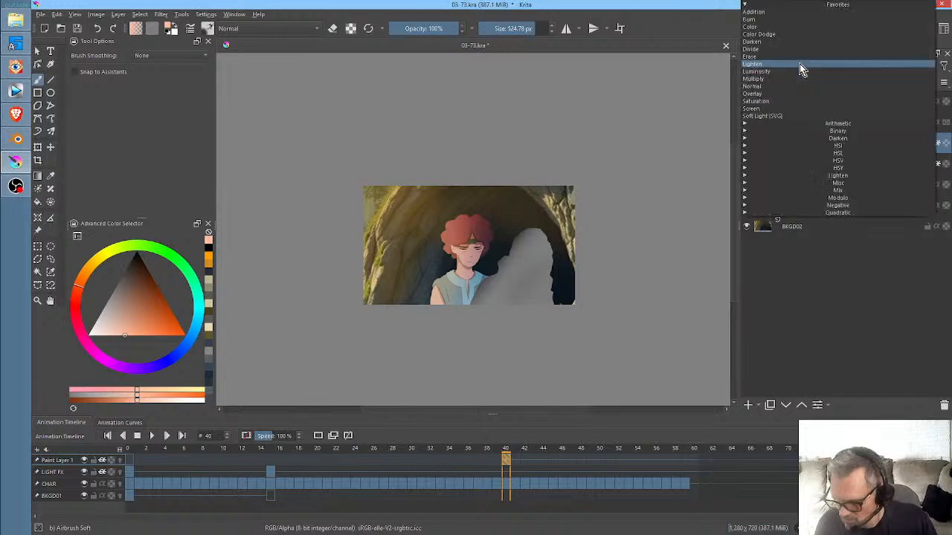
left_click(801, 93)
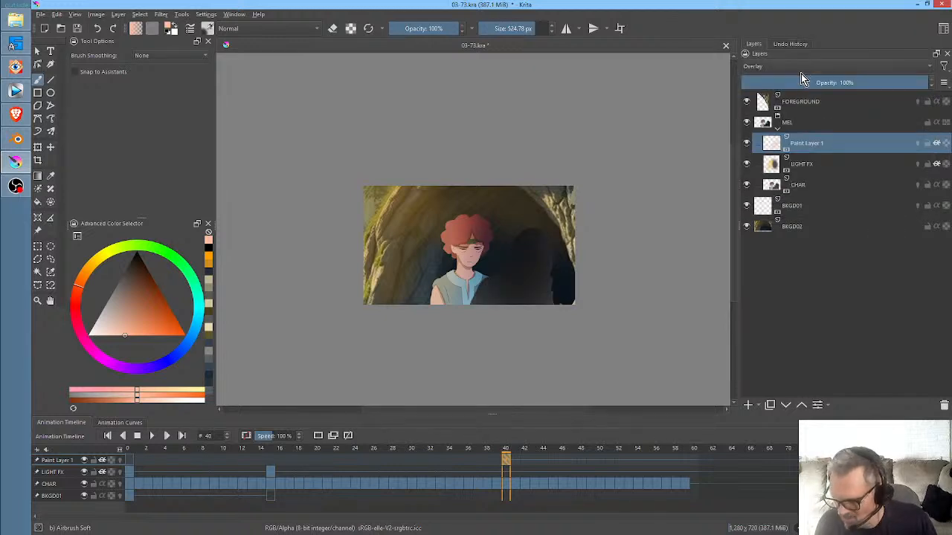
left_click(796, 65)
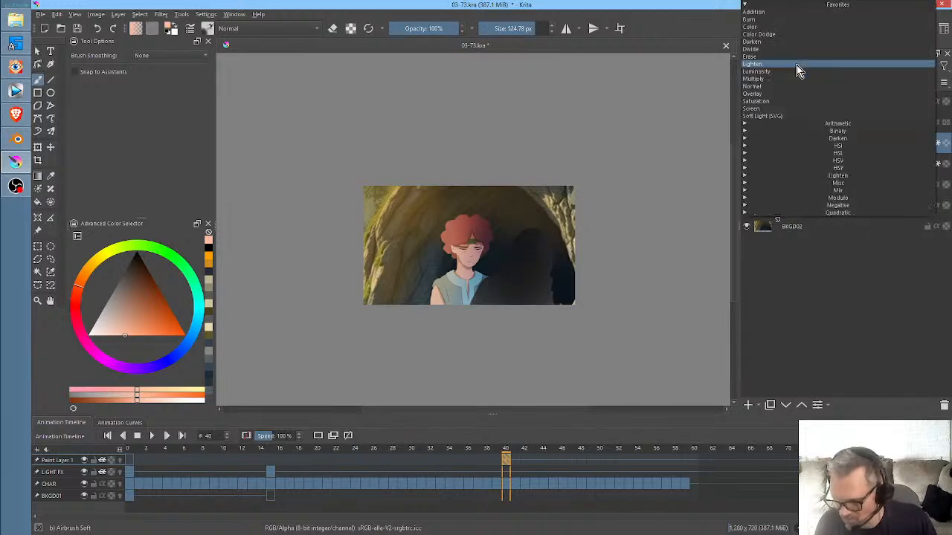
left_click(792, 12)
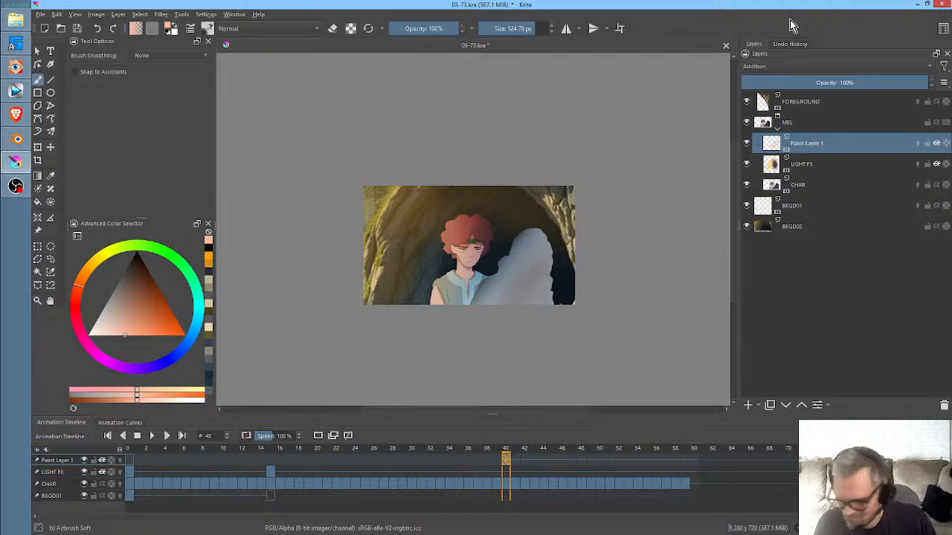
left_click(791, 66)
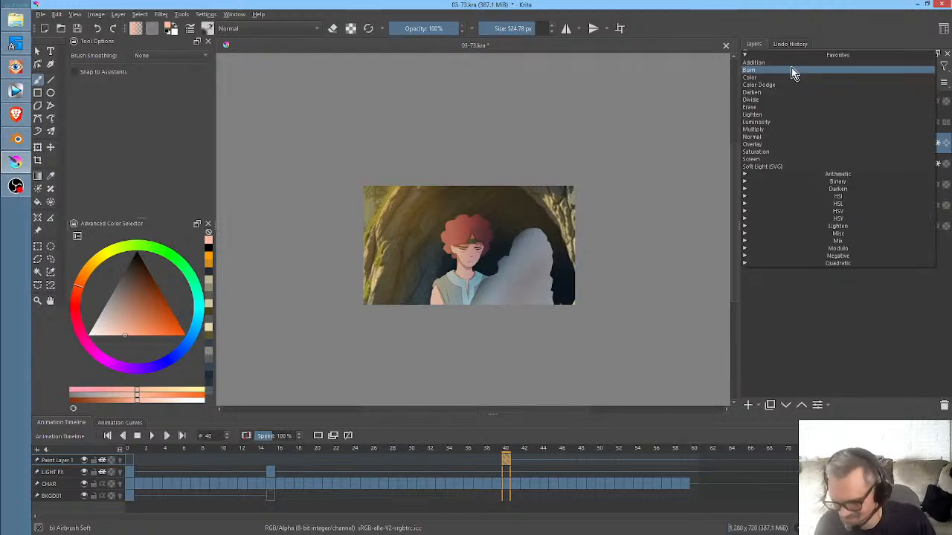
left_click(790, 137)
- Set the paint layer's opacity to 40% and move its glow to x 1057 px, y 391 px
left_click_drag(898, 85, 816, 89)
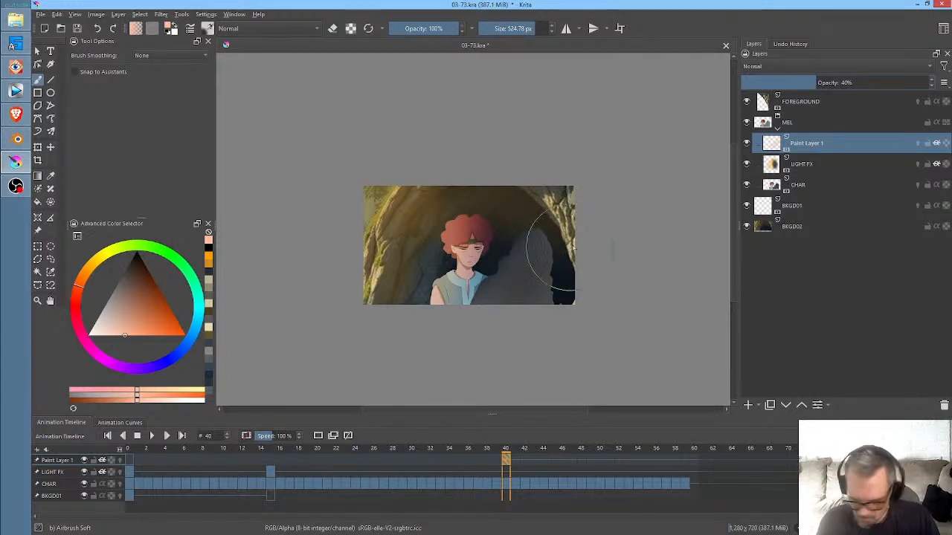
key("ctrl+t")
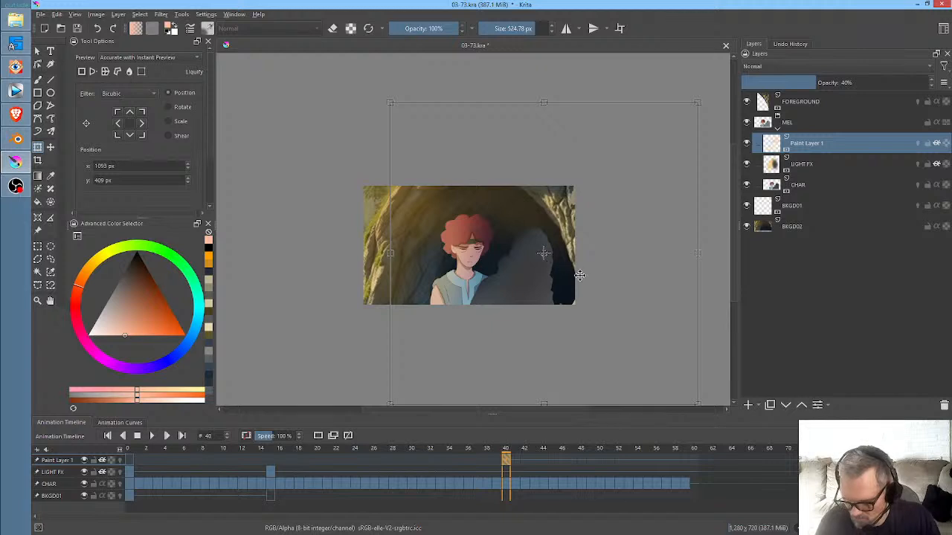
key("Return")
left_click_drag(509, 285, 505, 281)
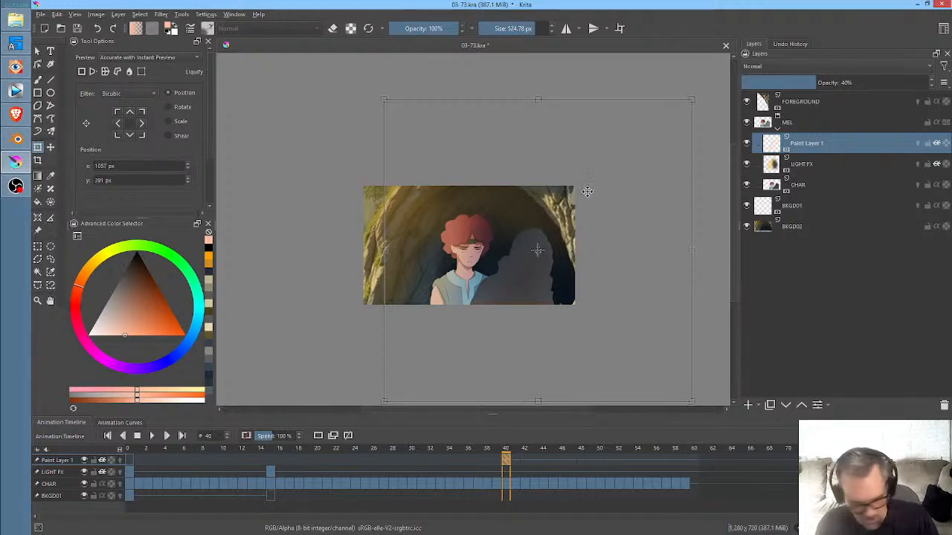
- Erase part of the glow on the passing figure and play the animation back from frame 17
key("b")
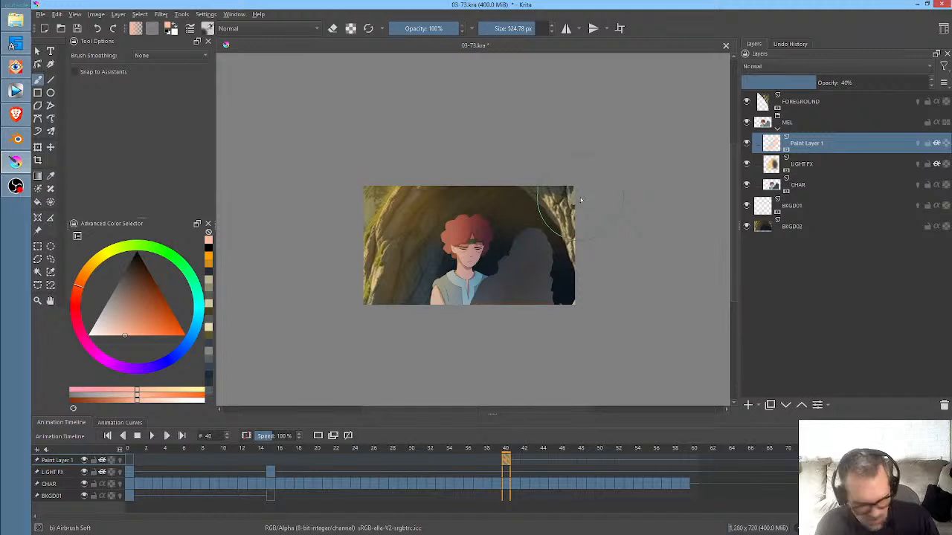
key("e")
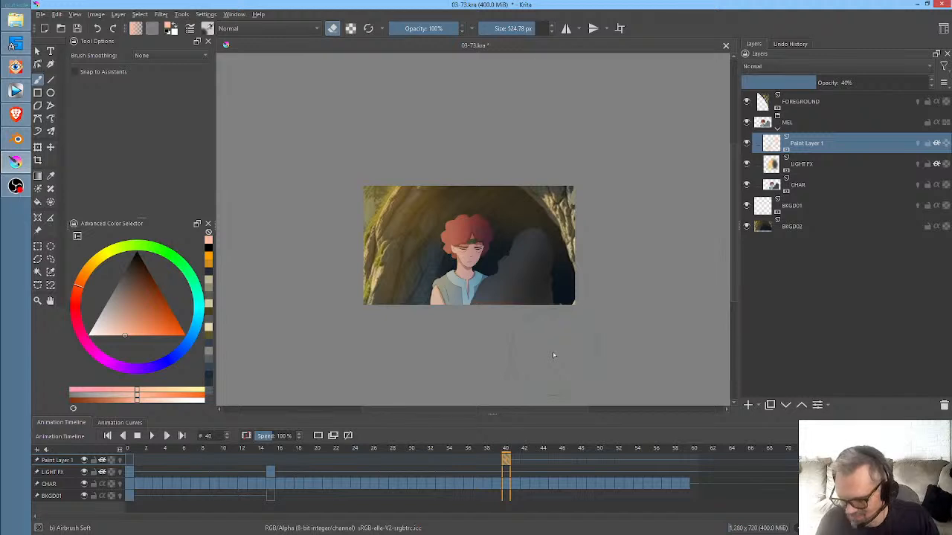
left_click(291, 460)
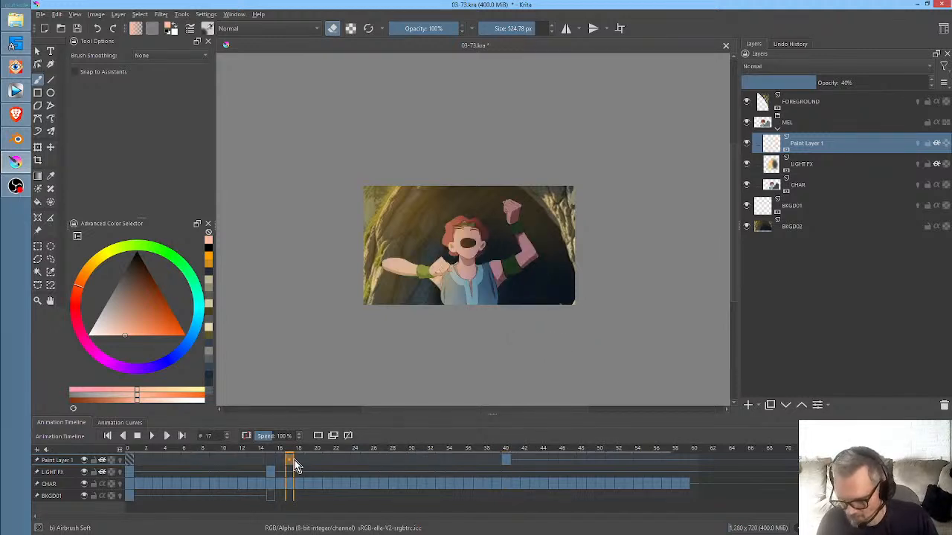
key("space")
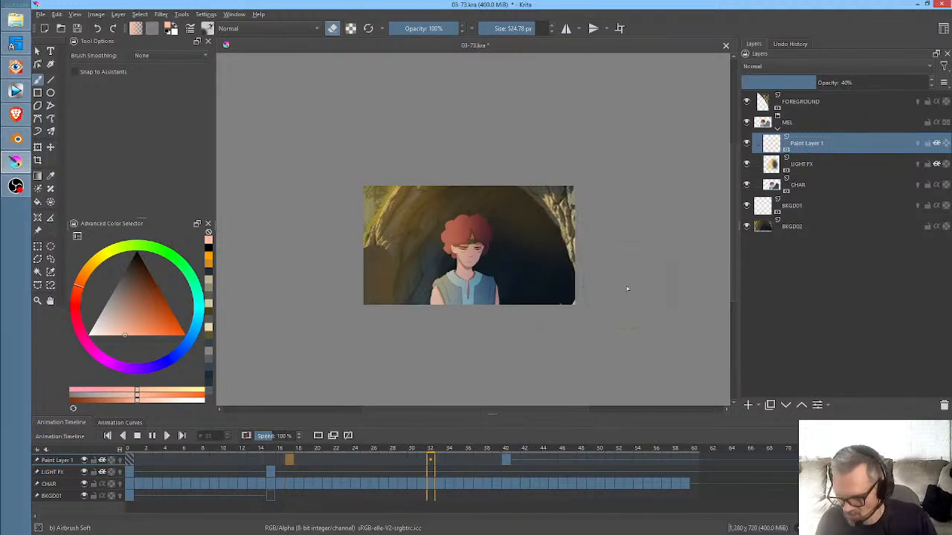
key("space")
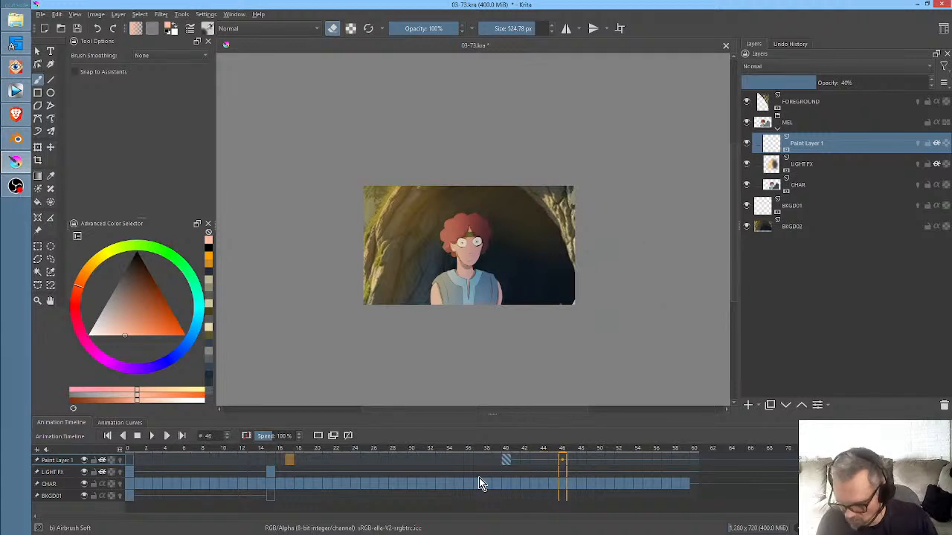
- Start the glow at frame 36 with the paint layer at 28% opacity, and play the animation back from frame 21
mouse_move(468, 450)
left_mouse_down()
mouse_move(508, 447)
mouse_move(510, 455)
mouse_move(473, 465)
mouse_move(422, 451)
mouse_move(528, 451)
mouse_move(467, 459)
mouse_move(477, 459)
left_mouse_up()
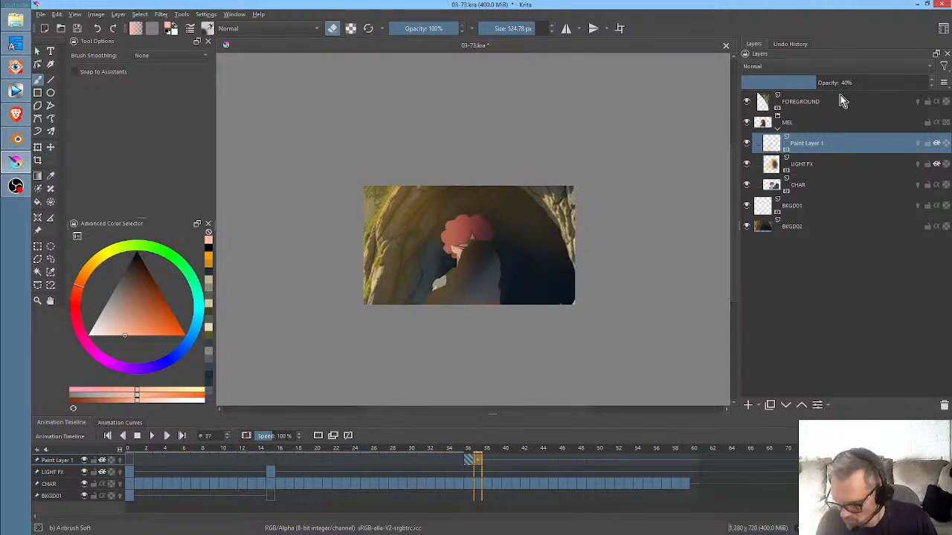
left_click_drag(811, 83, 792, 88)
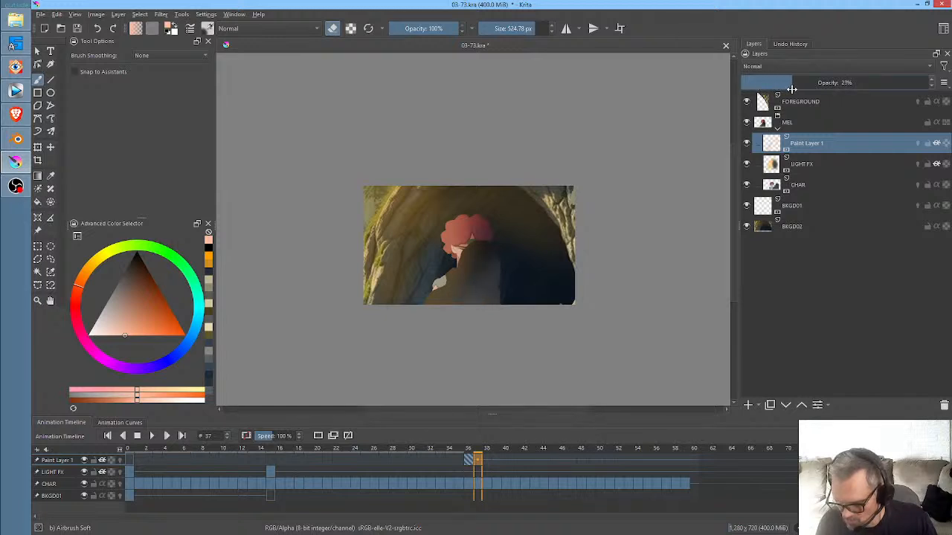
left_click(327, 451)
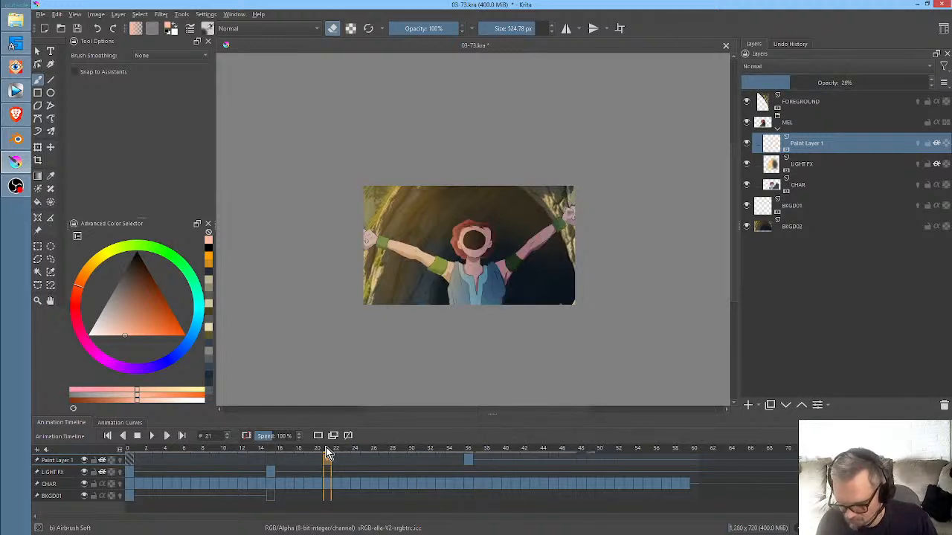
key("space")
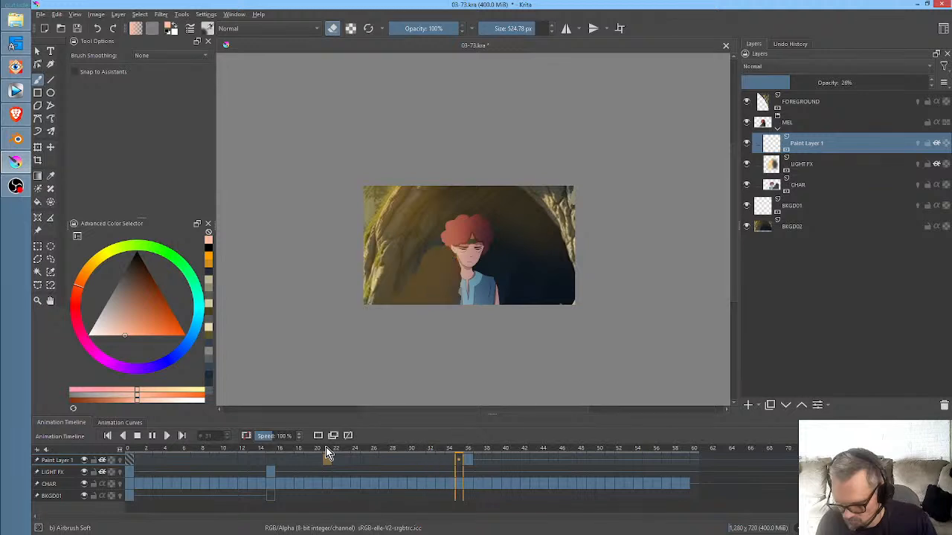
key("space")
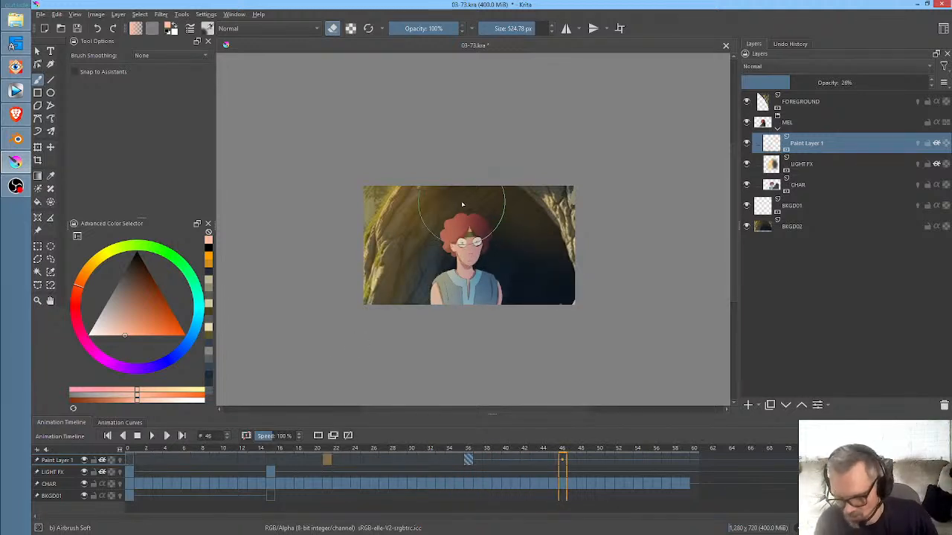
- Render frames 0 to 60 as PNG images with base name "03-73." into the EPISODE-03/03-73/render folder, replacing the old frames
key("ctrl+r")
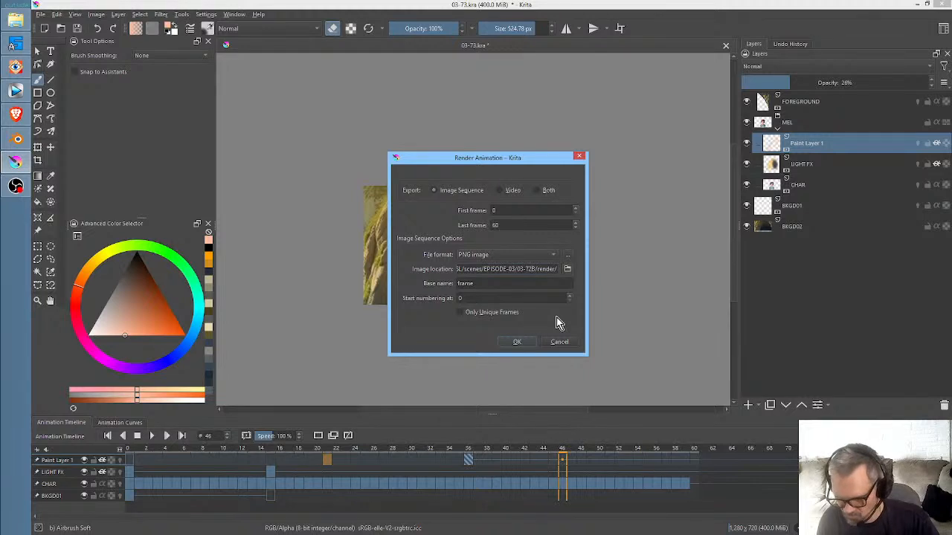
key("BackSpace")
key("BackSpace")
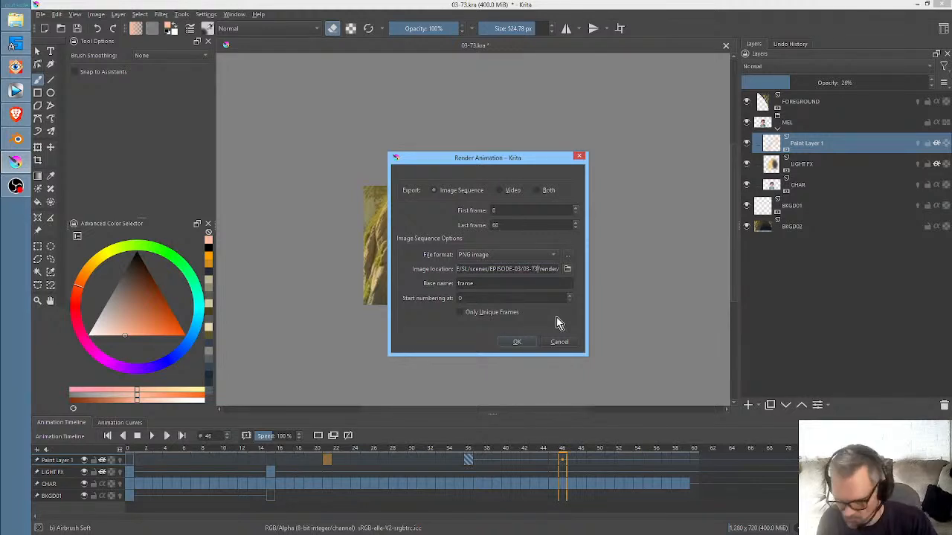
left_click_drag(493, 283, 439, 281)
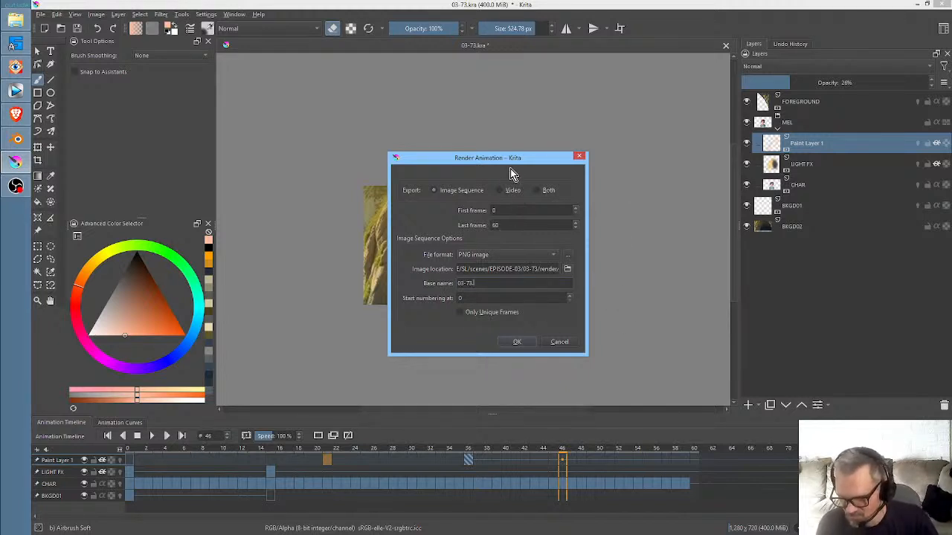
left_click(579, 156)
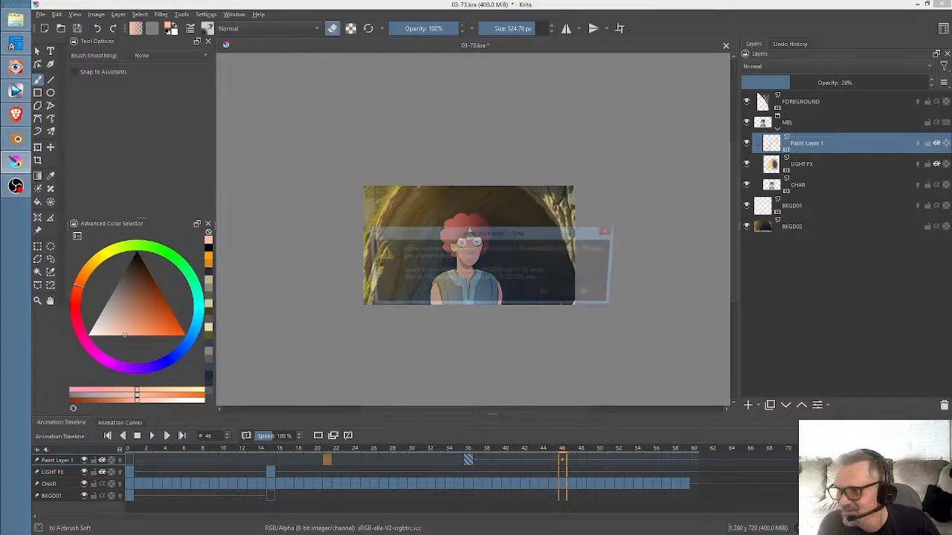
left_click(549, 294)
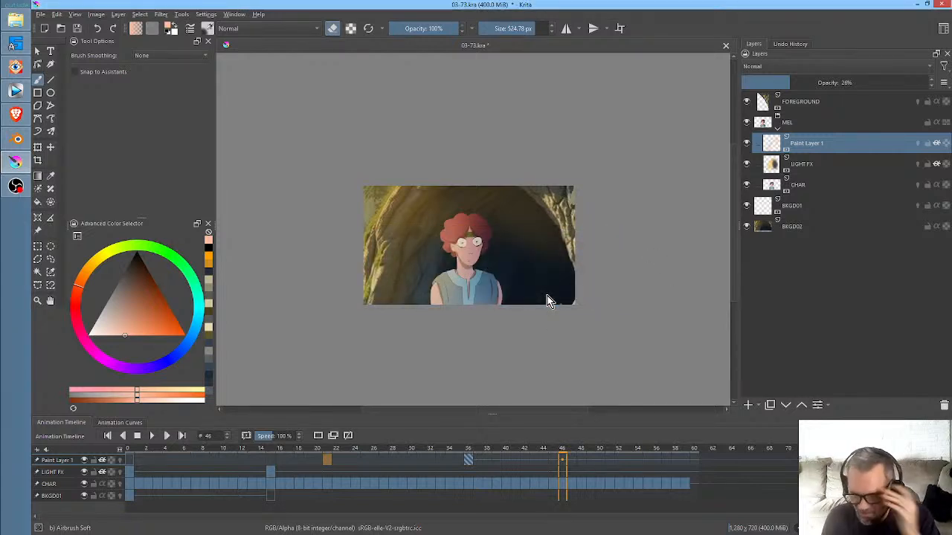
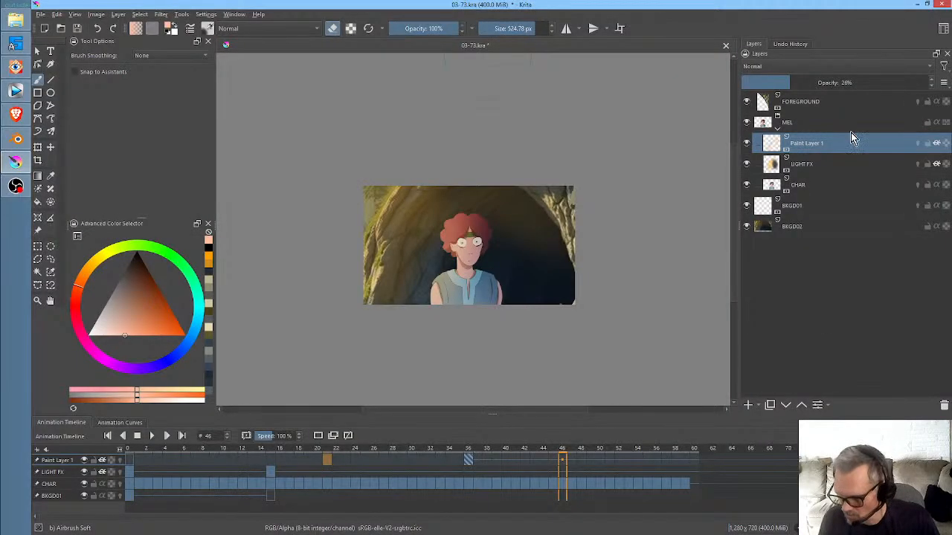
- Compare the LIGHT FX layer shown and hidden at frame 15, and lower its opacity to 49%, judging the character at frame 49
left_click(810, 165)
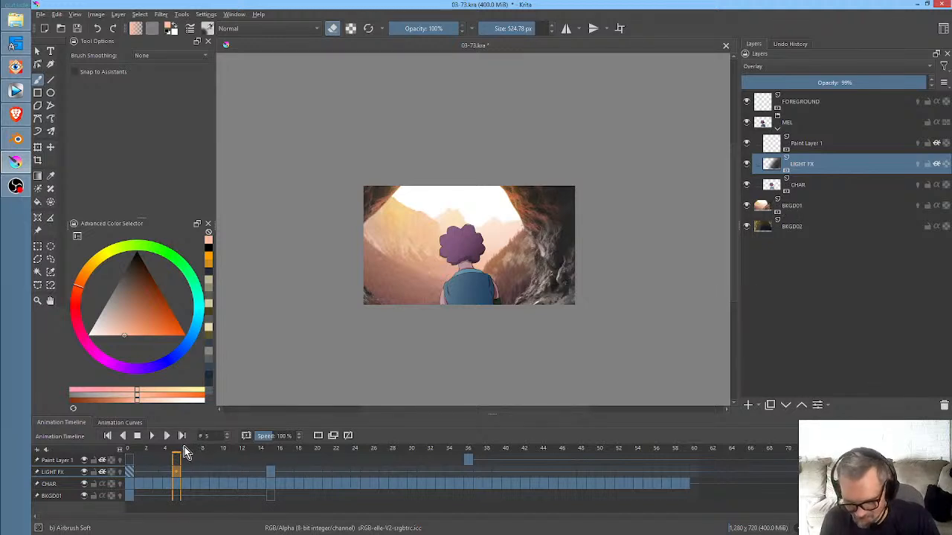
left_click_drag(186, 454, 269, 475)
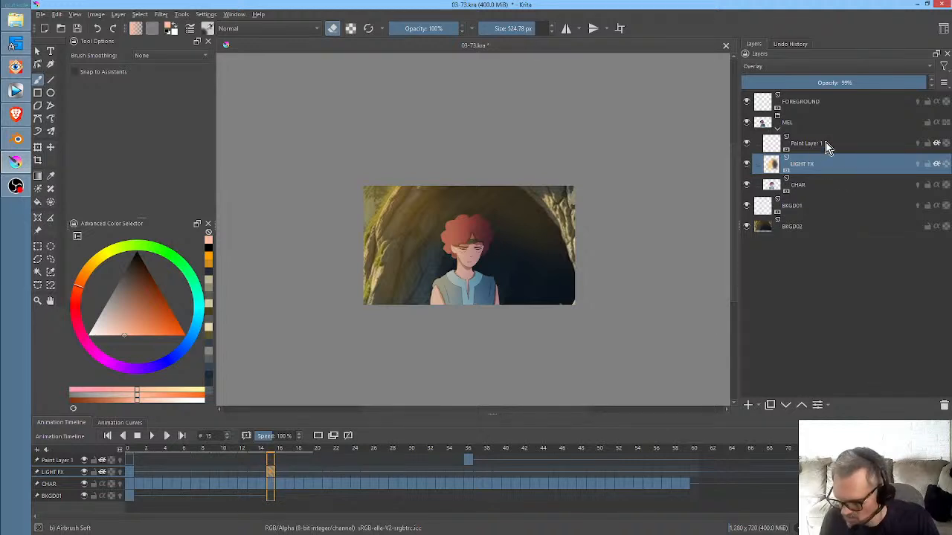
left_click(747, 164)
left_click(748, 166)
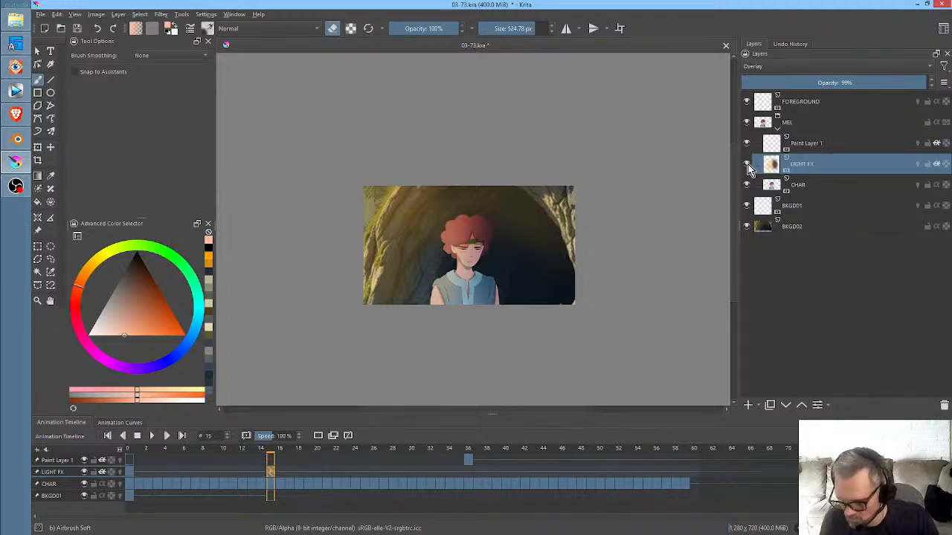
left_click(749, 165)
left_click(749, 166)
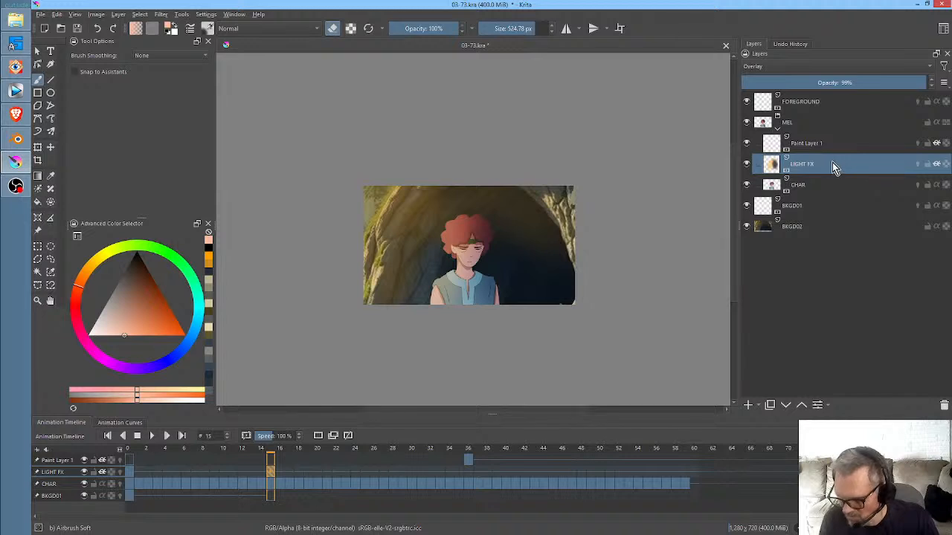
left_click_drag(916, 85, 843, 84)
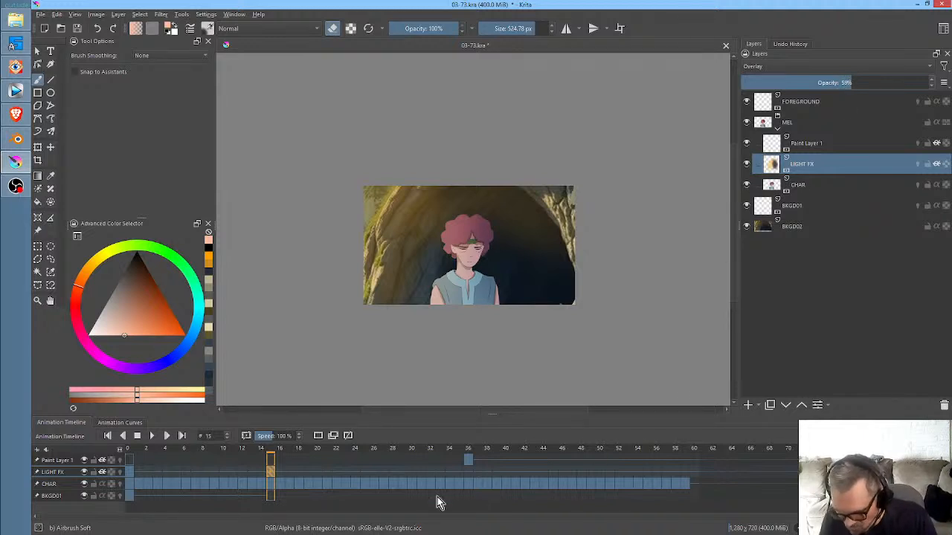
left_click_drag(299, 451, 590, 458)
scroll(539, 309, "up", 5)
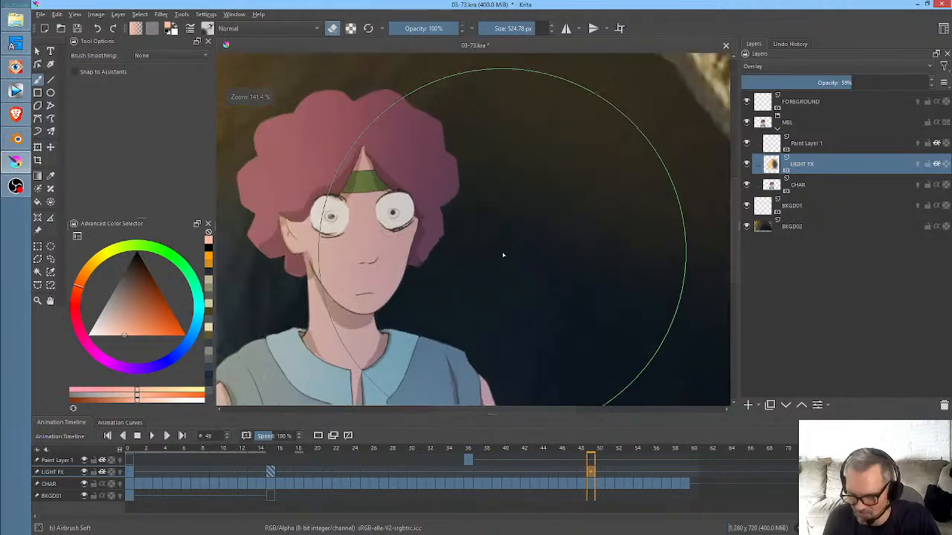
scroll(504, 255, "down", 2)
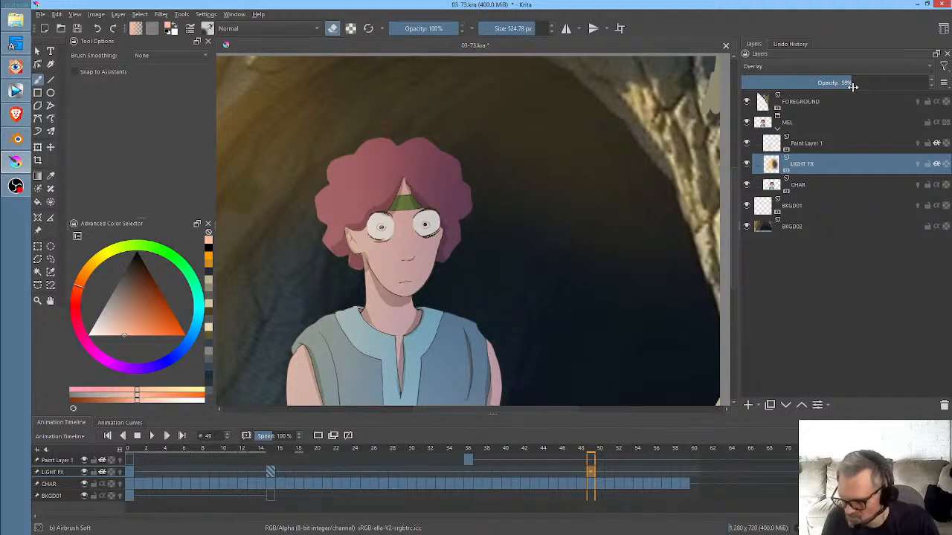
left_click_drag(852, 86, 826, 96)
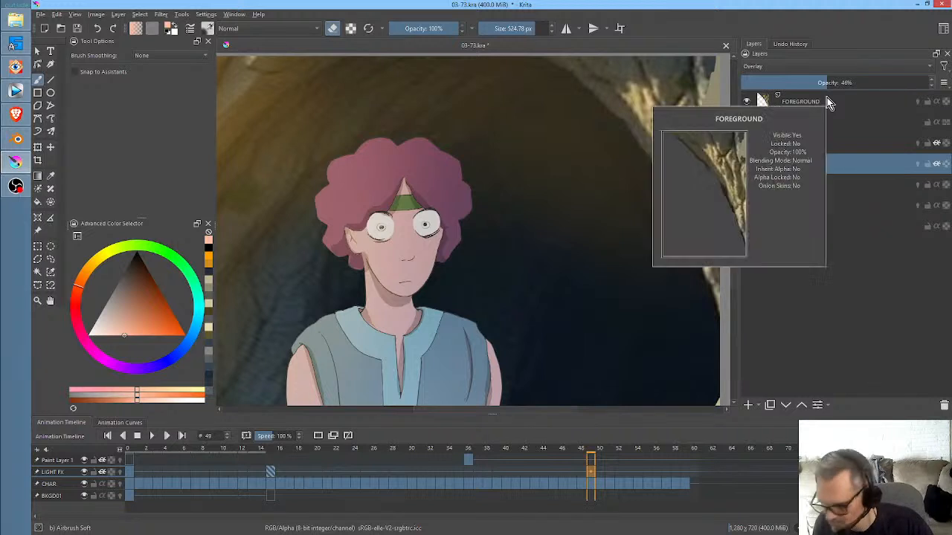
left_click(823, 88)
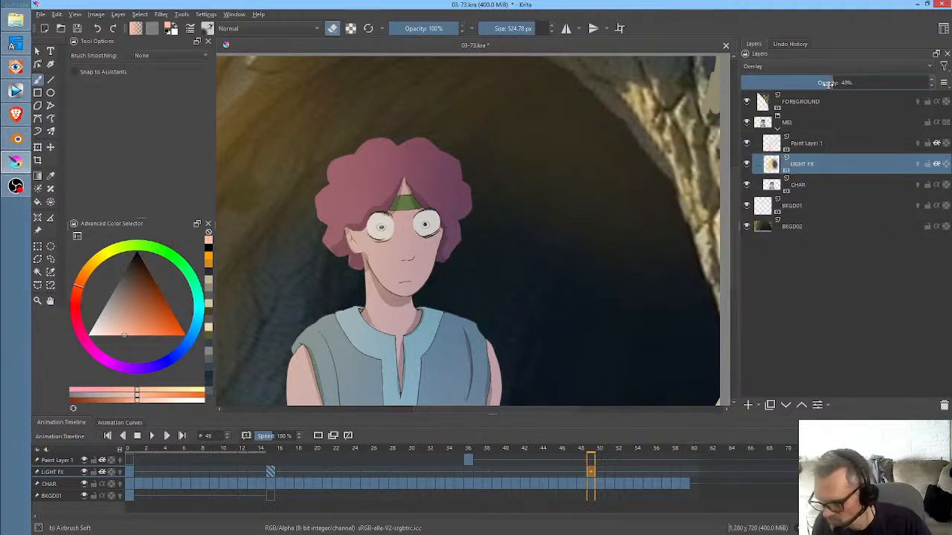
scroll(428, 203, "down", 1)
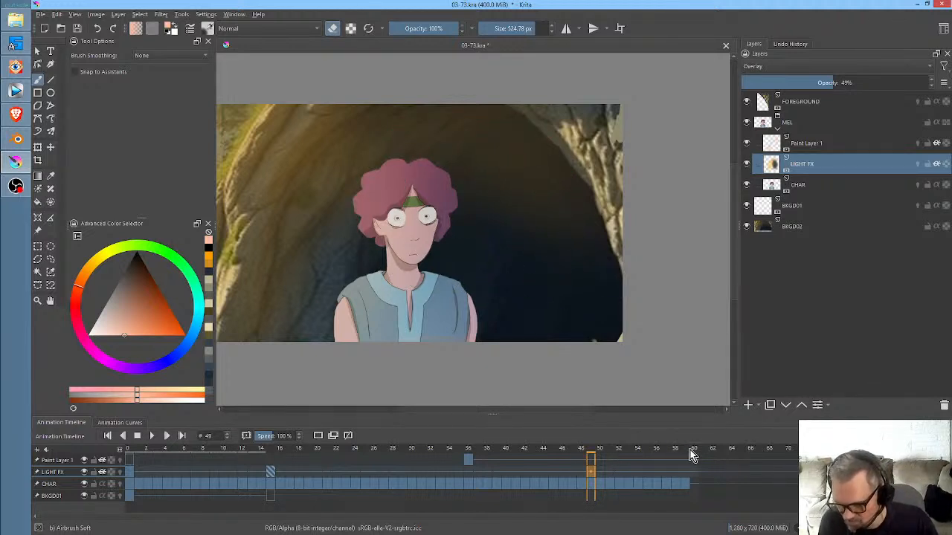
- Return to frame 0 and add a Color Adjustment filter mask to the BKGD01 layer
left_click_drag(690, 450, 121, 452)
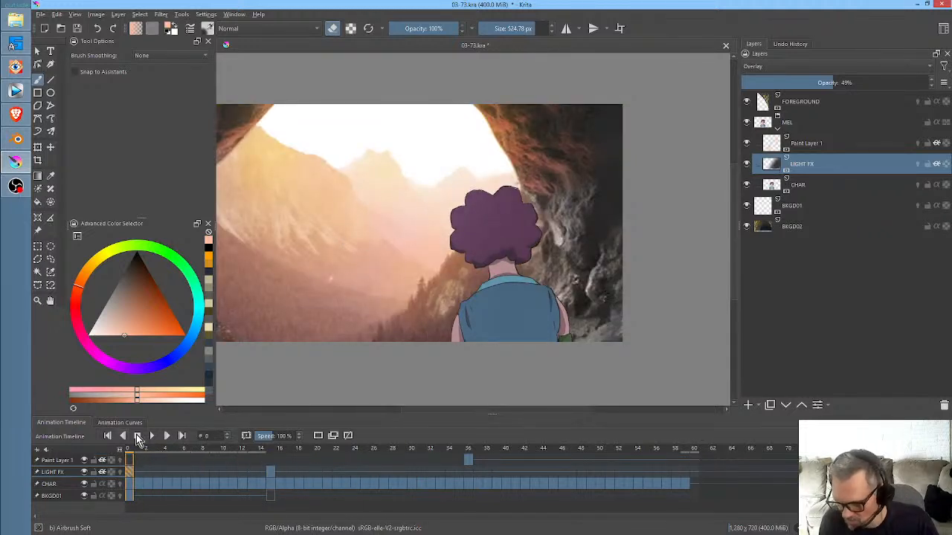
left_click(809, 210)
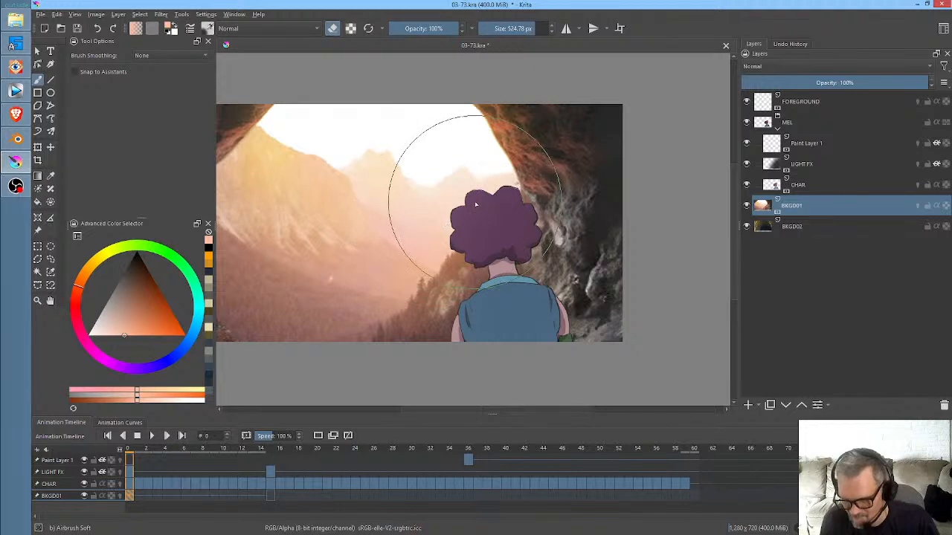
scroll(461, 197, "down", 1)
scroll(469, 199, "up", 1)
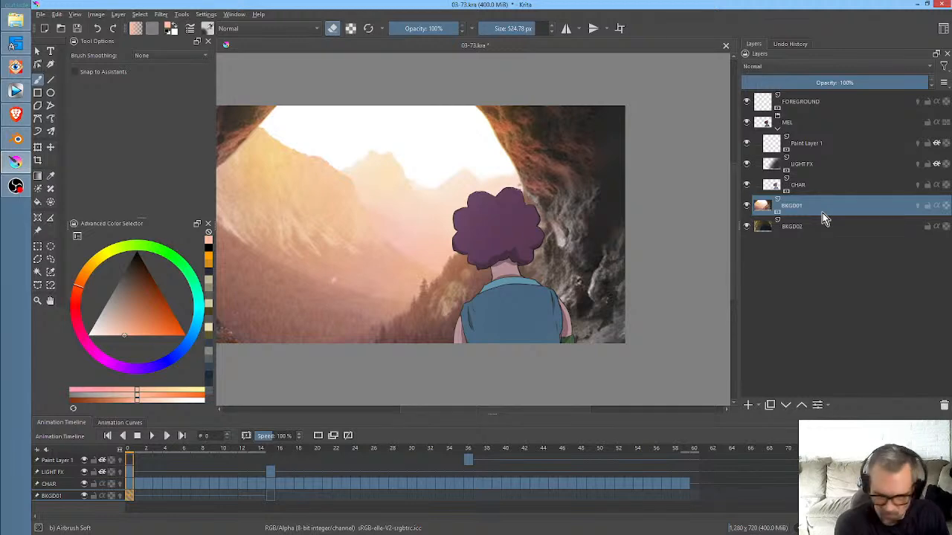
key("ctrl+m")
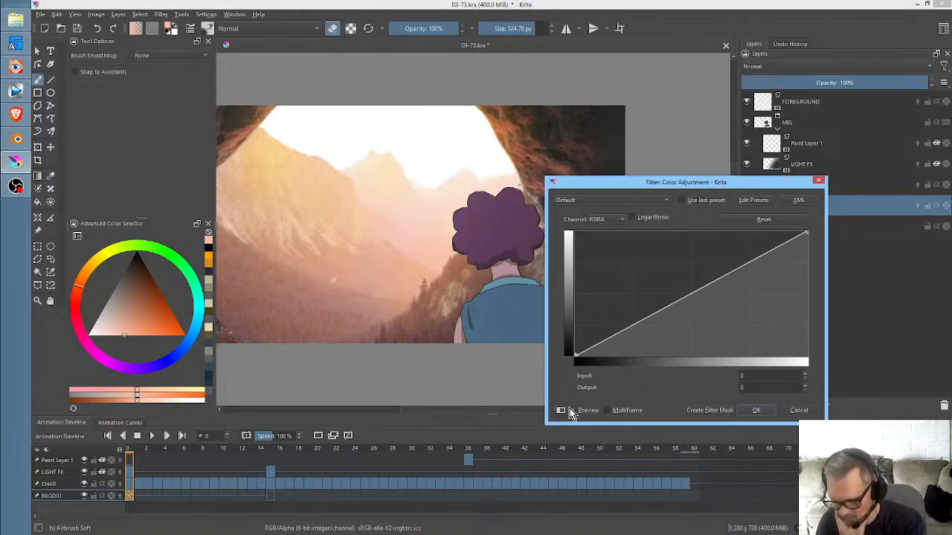
left_click(697, 412)
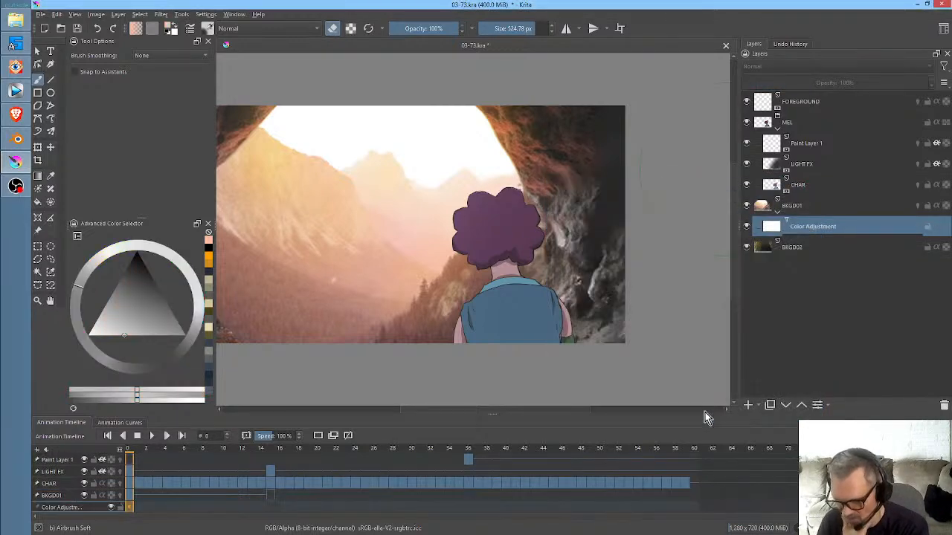
- Shift the mask's hue towards blue by raising the Hue curve's start point to output 54 at input 0
double_click(807, 233)
left_click_drag(518, 139, 576, 140)
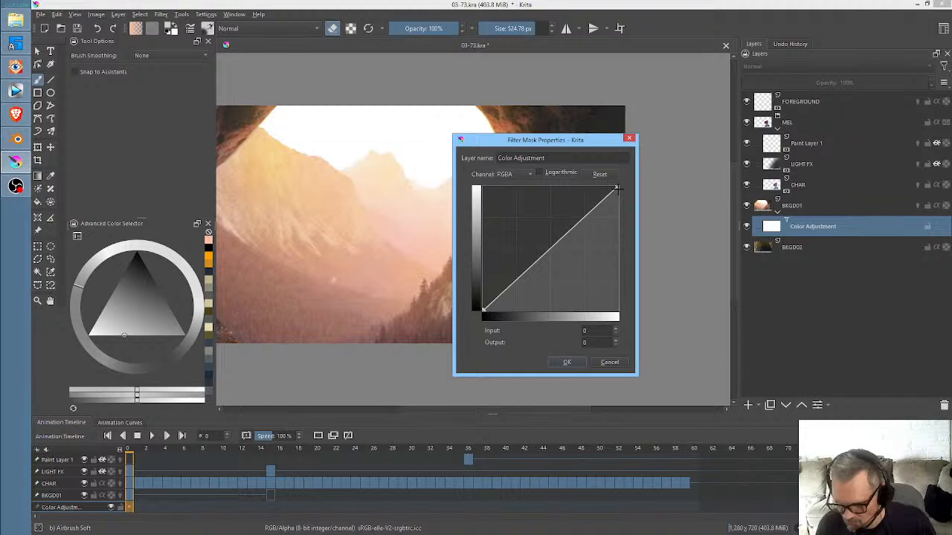
mouse_move(617, 190)
left_mouse_down()
mouse_move(631, 223)
mouse_move(634, 186)
left_mouse_up()
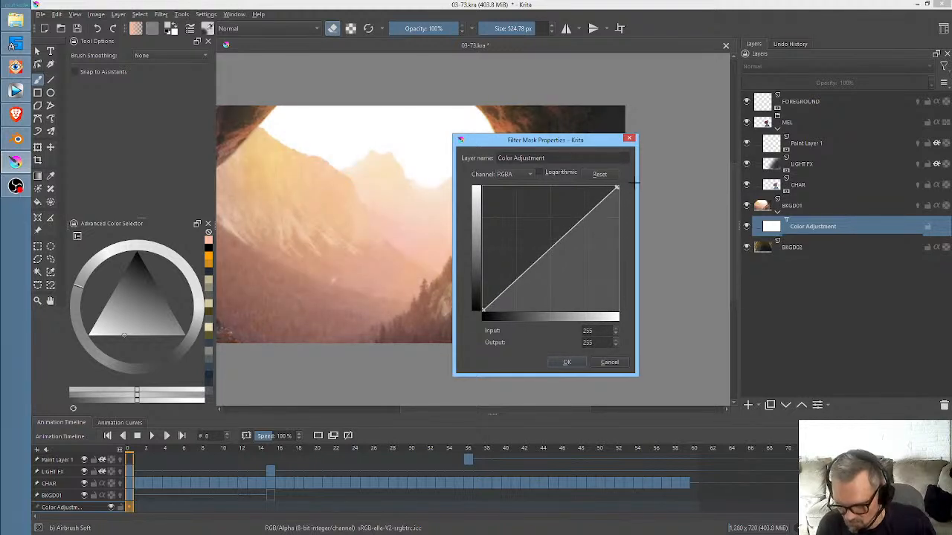
left_click(512, 174)
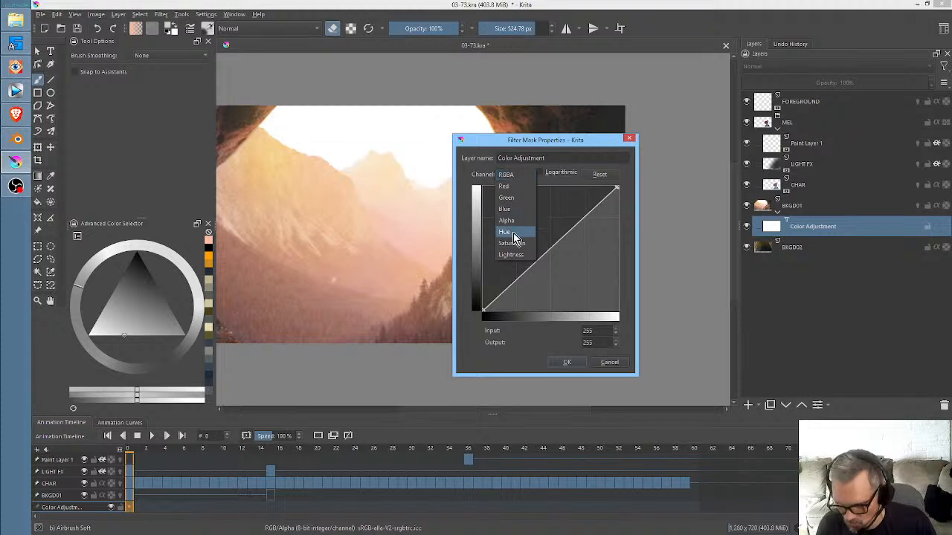
left_click(516, 233)
left_click(484, 309)
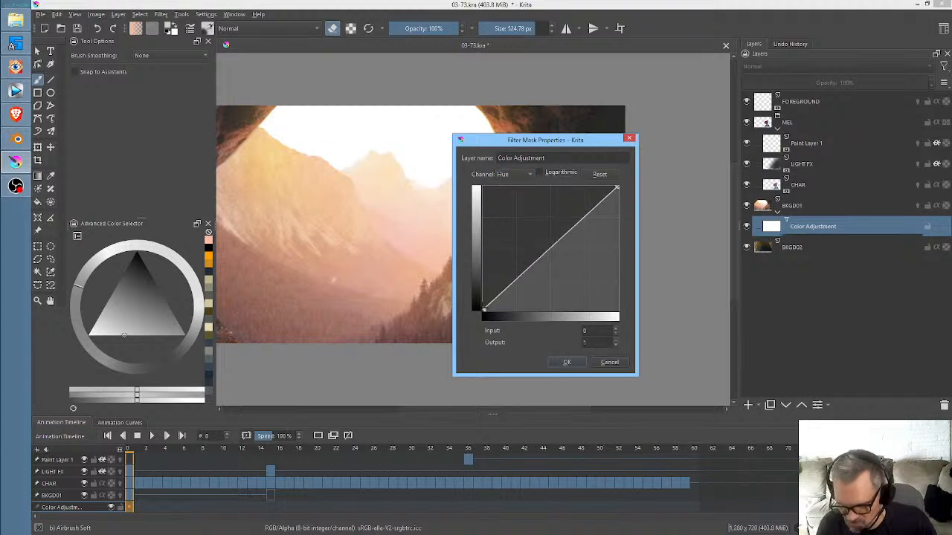
left_click_drag(484, 309, 425, 240)
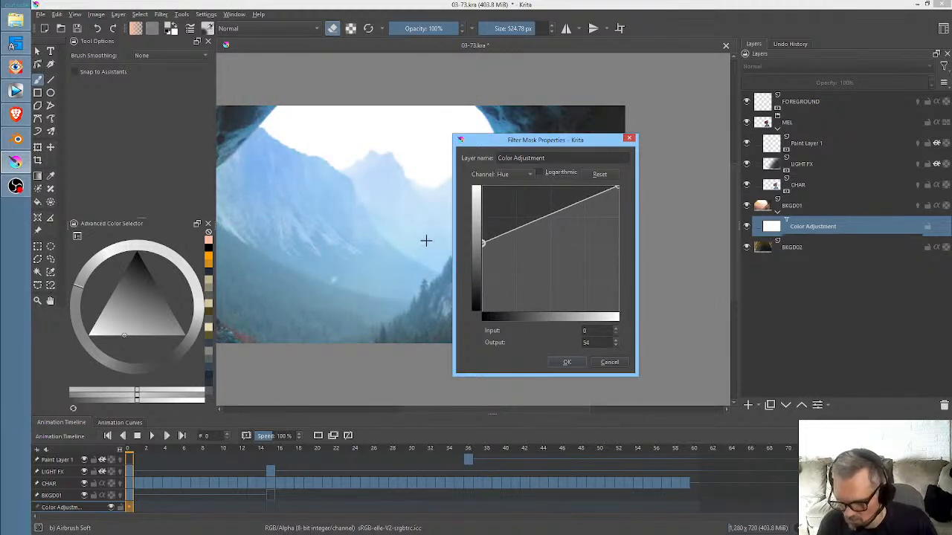
left_click(567, 363)
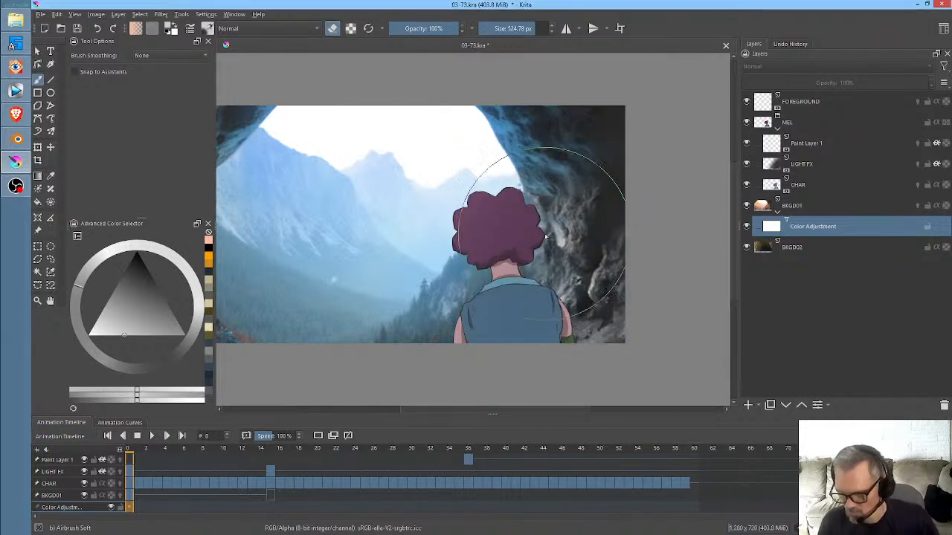
- Paint black on the filter mask over the left mountain, sky and right cave wall, reducing the brush to 196.88 px for the wall
scroll(548, 214, "down", 2)
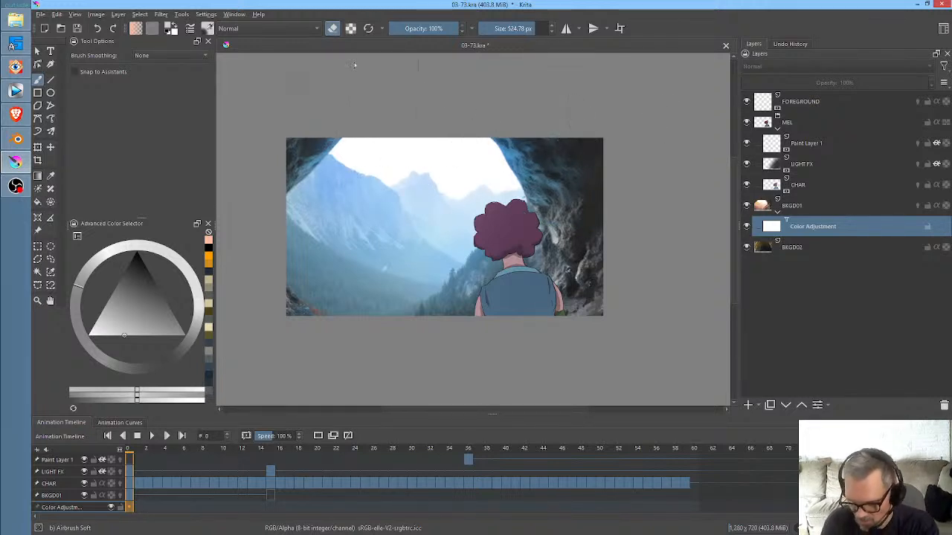
key("e")
left_click_drag(134, 313, 141, 215)
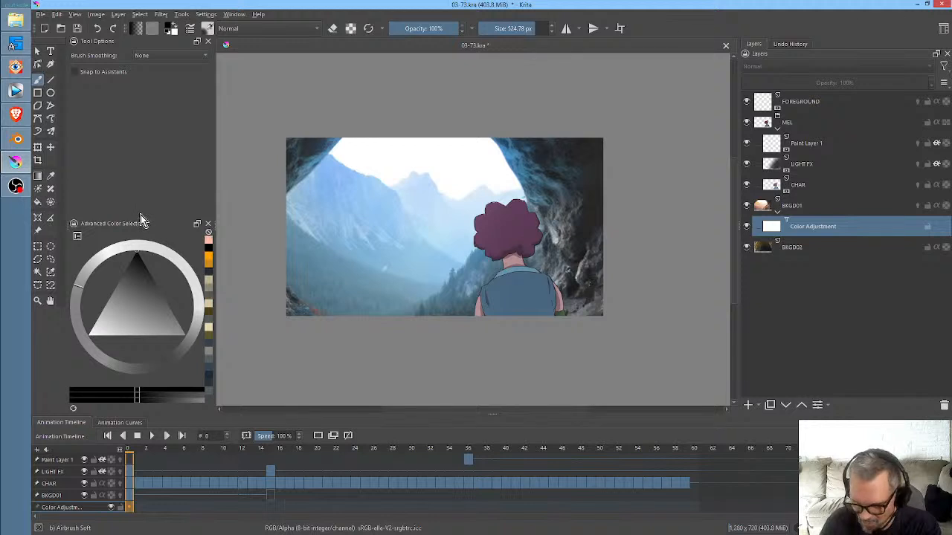
mouse_move(372, 174)
left_mouse_down()
mouse_move(382, 149)
mouse_move(336, 208)
mouse_move(399, 159)
mouse_move(369, 202)
left_mouse_up()
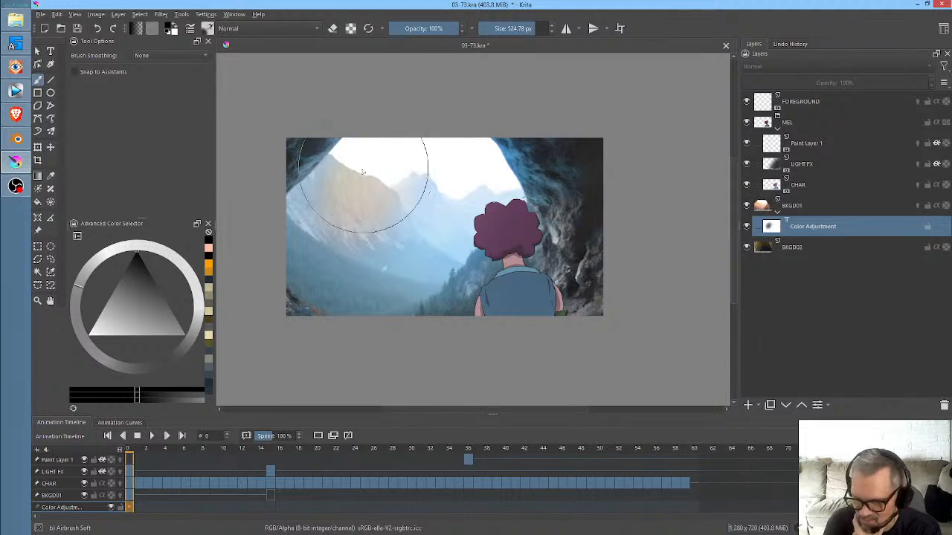
mouse_move(369, 119)
left_mouse_down()
mouse_move(352, 181)
mouse_move(389, 170)
mouse_move(382, 213)
mouse_move(346, 235)
mouse_move(331, 268)
mouse_move(408, 213)
mouse_move(415, 234)
mouse_move(462, 229)
mouse_move(510, 144)
mouse_move(538, 159)
mouse_move(531, 117)
mouse_move(510, 147)
mouse_move(478, 128)
left_mouse_up()
left_click_drag(522, 180, 533, 203)
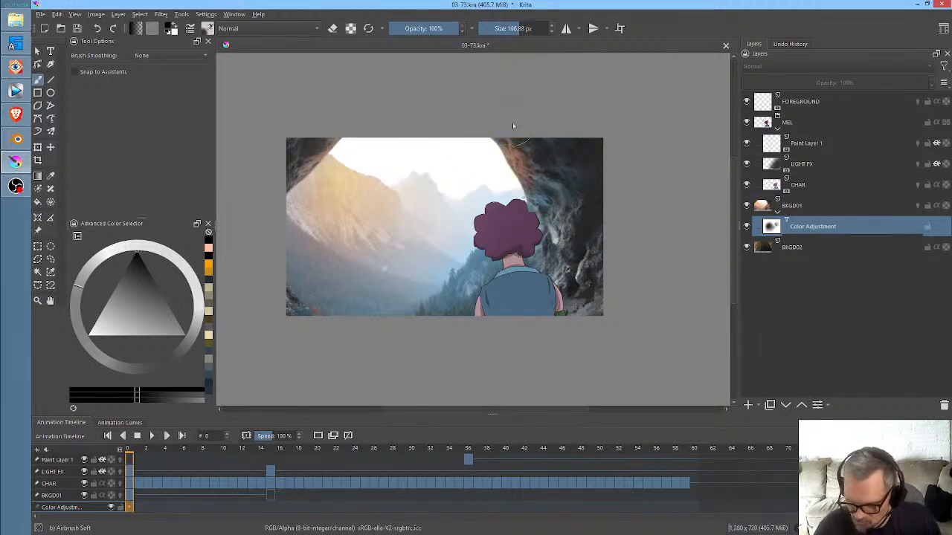
mouse_move(513, 127)
left_mouse_down()
mouse_move(510, 157)
mouse_move(544, 203)
mouse_move(540, 228)
mouse_move(537, 200)
mouse_move(557, 194)
mouse_move(569, 212)
mouse_move(568, 247)
mouse_move(560, 236)
mouse_move(540, 253)
left_mouse_up()
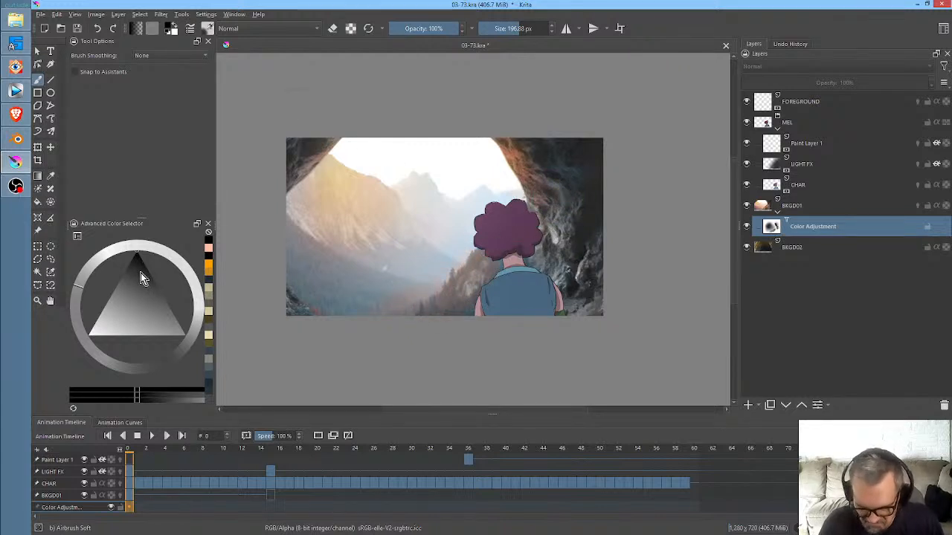
- Blend the mask with white over the left mountainside and black on the lower-left rocks, then white over nearby plants at 48.97 px
left_click(123, 341)
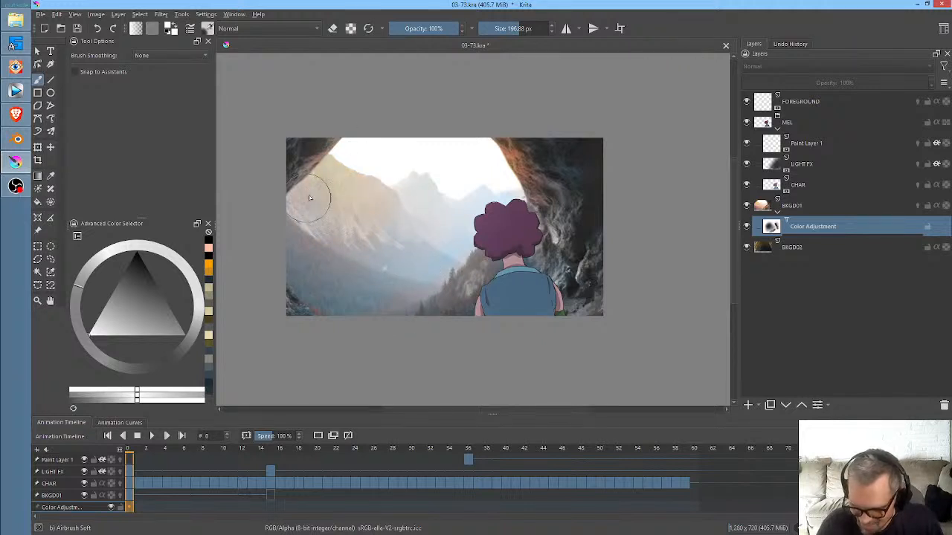
mouse_move(309, 197)
left_mouse_down()
mouse_move(279, 280)
mouse_move(302, 330)
left_mouse_up()
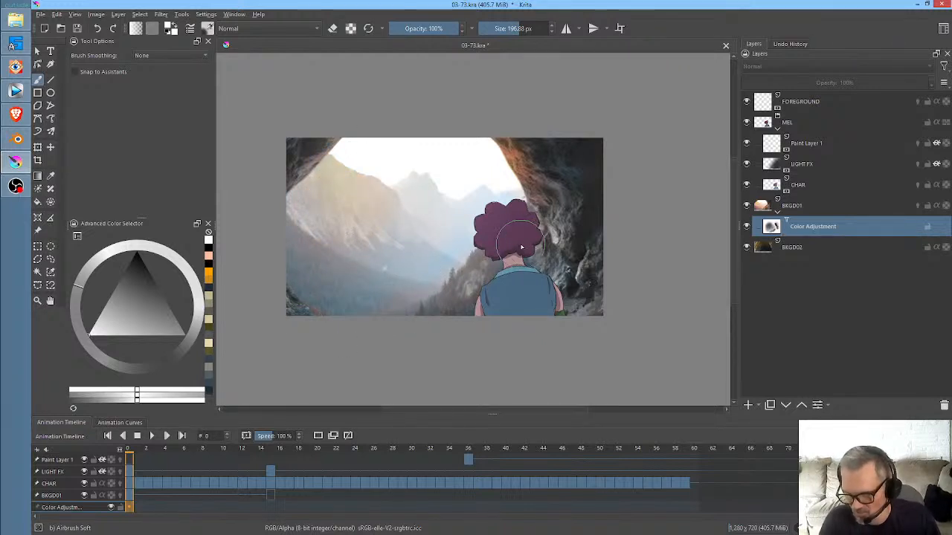
left_click_drag(119, 315, 137, 251)
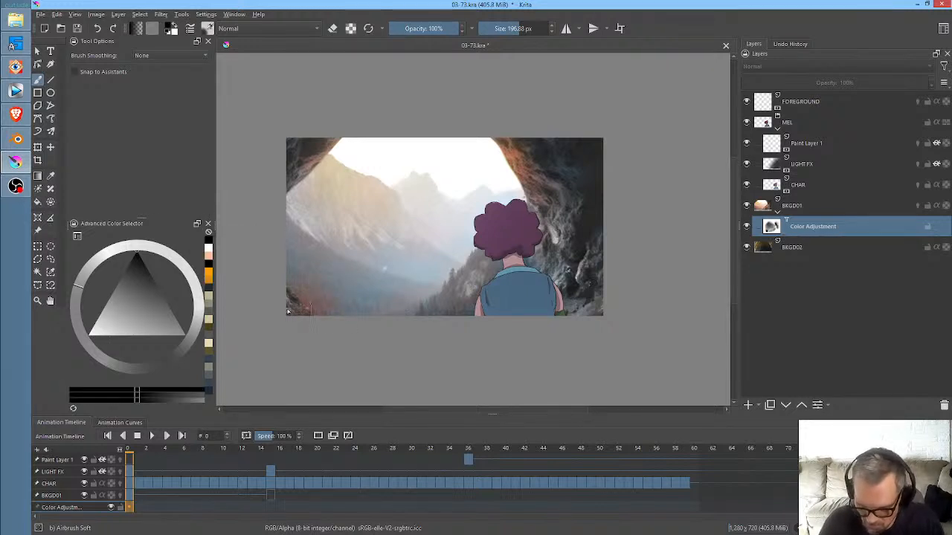
left_click(89, 334)
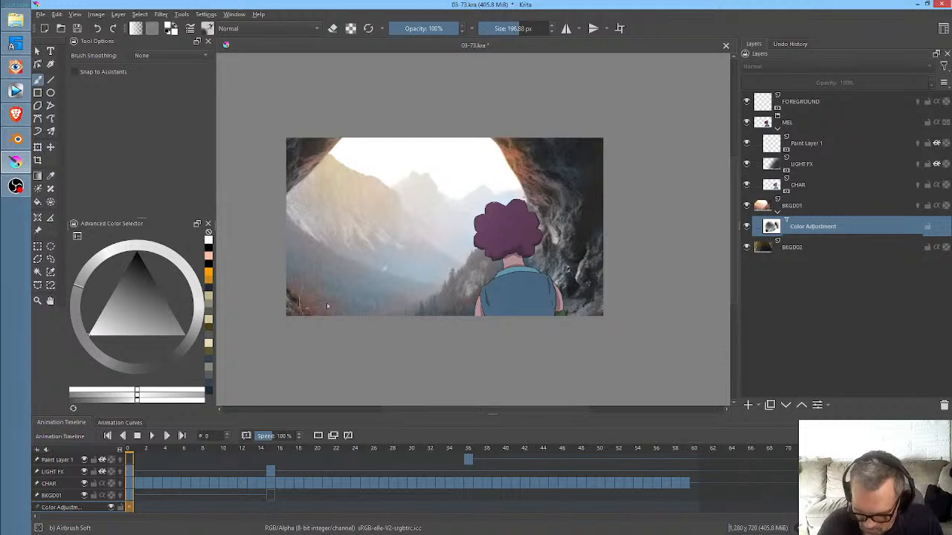
left_click_drag(392, 226, 311, 226)
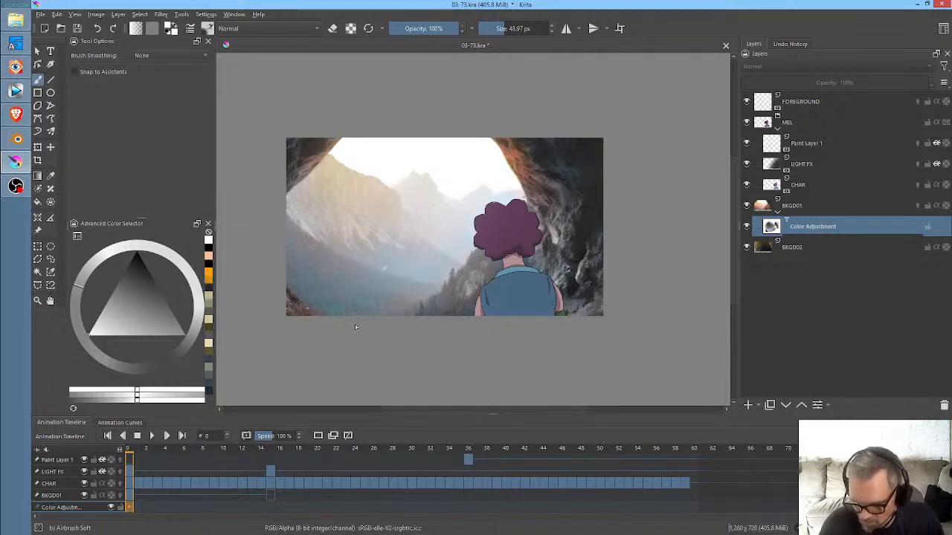
- Paint black on the mask at the left cave edge and the trees beside the character, and set the brush to 154.29 px
left_click_drag(121, 318, 137, 254)
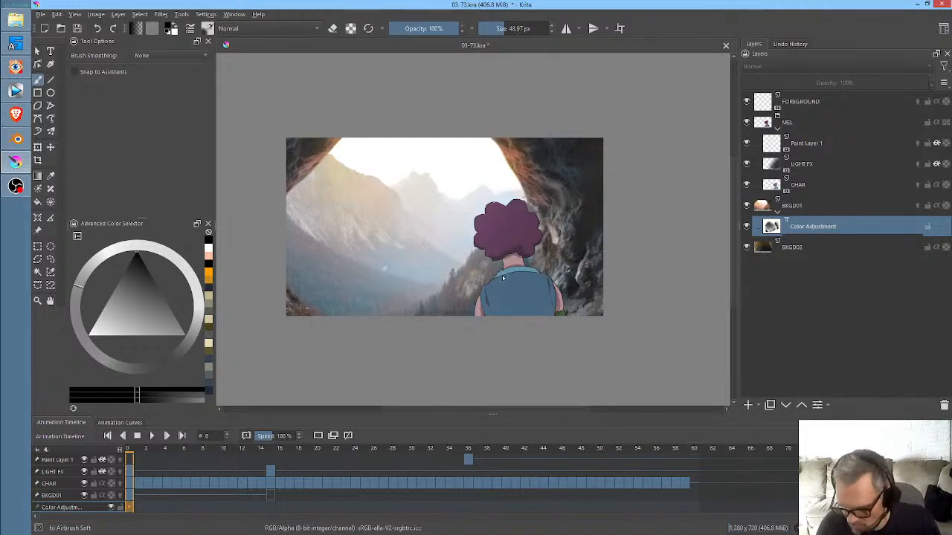
left_click_drag(458, 307, 510, 266)
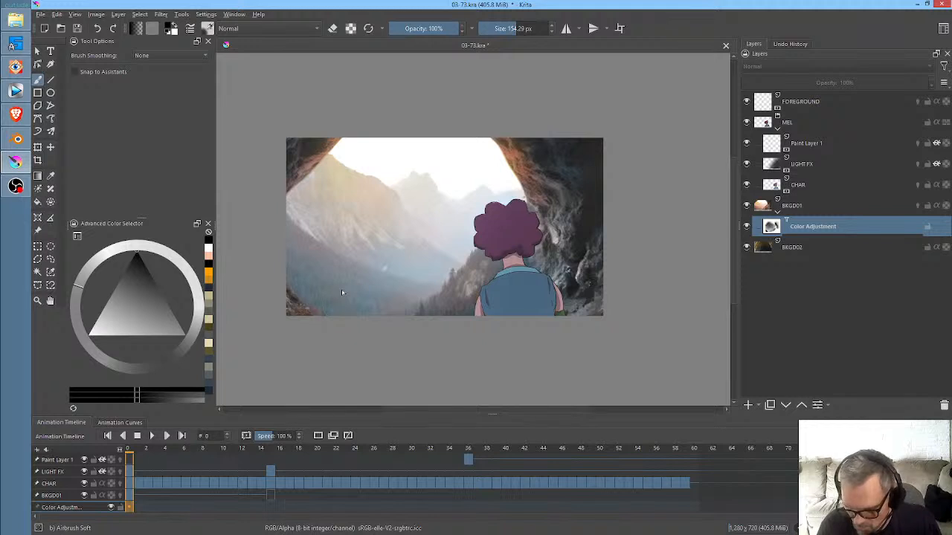
scroll(405, 209, "down", 1)
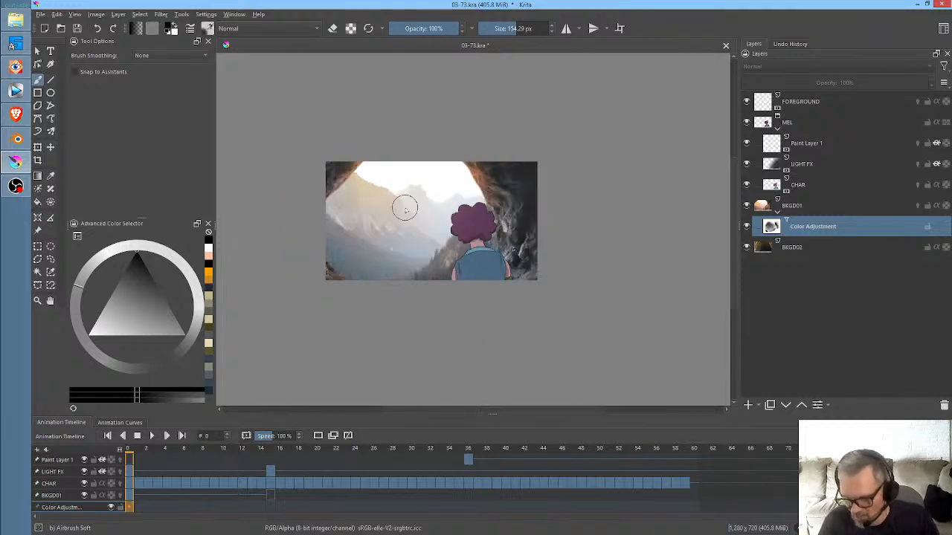
scroll(406, 209, "down", 1)
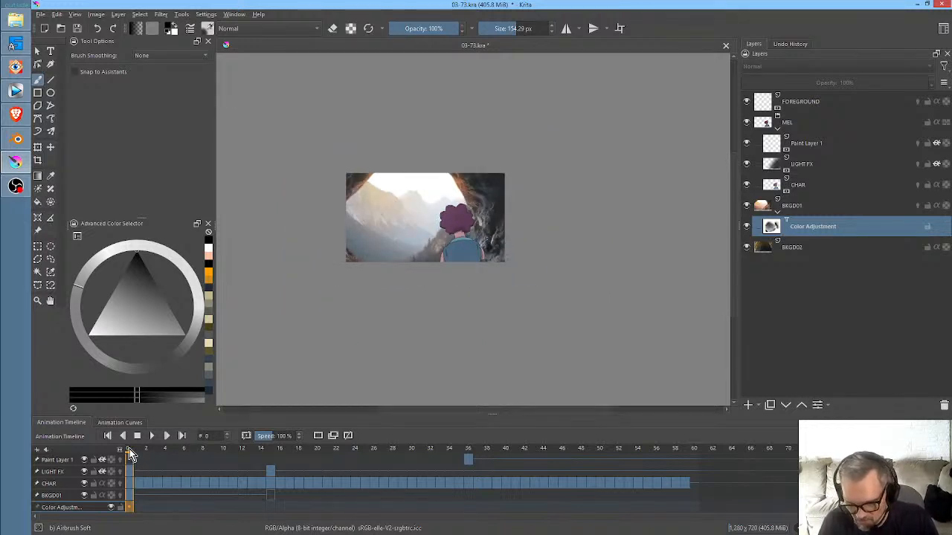
- Play back the animation to check the recoloured background, and return to frame 0
key("space")
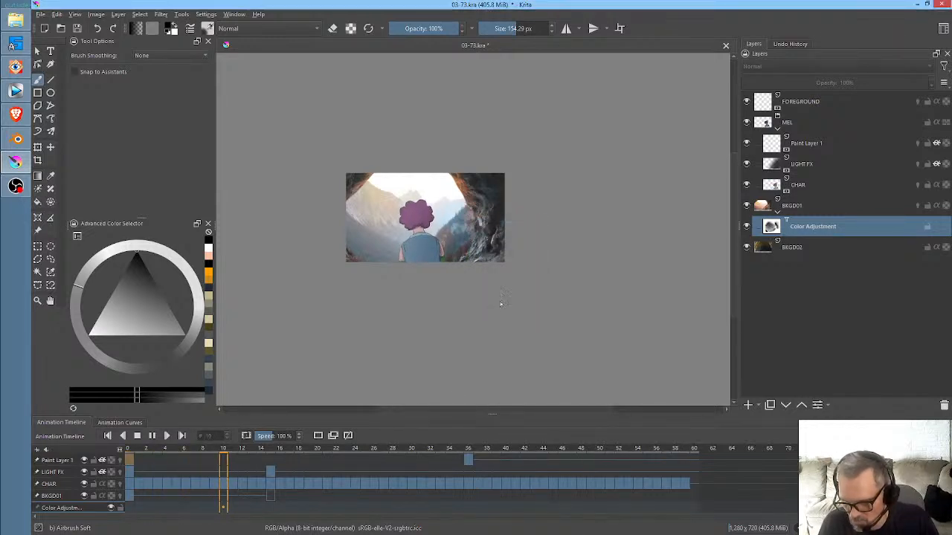
key("space")
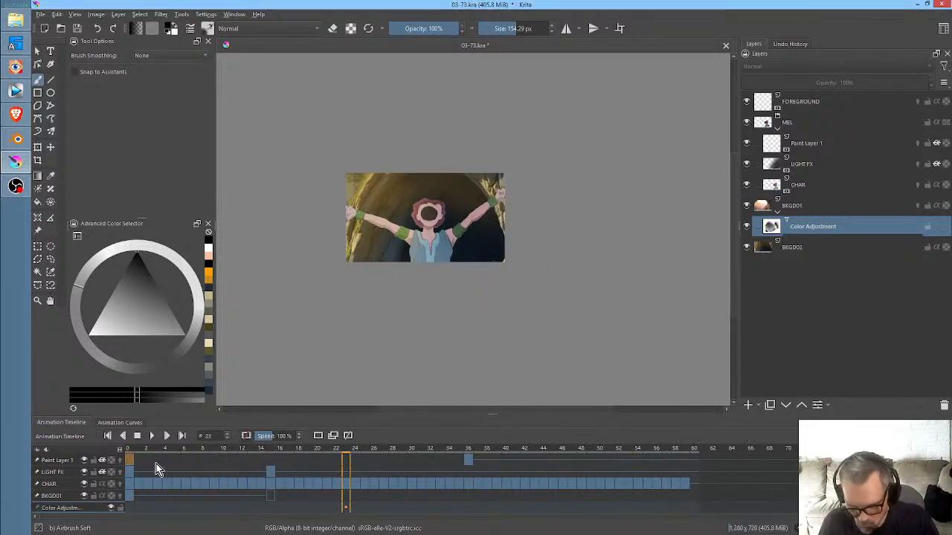
left_click(130, 449)
left_click_drag(135, 449, 115, 465)
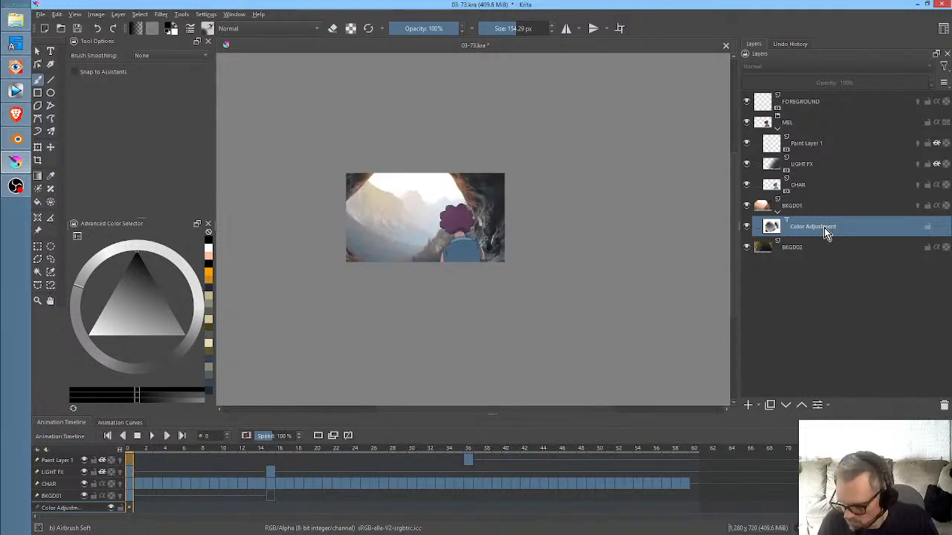
- Select the LIGHT FX layer, toggle its visibility, and compare its lighting at frames 0 and 15
left_click(816, 165)
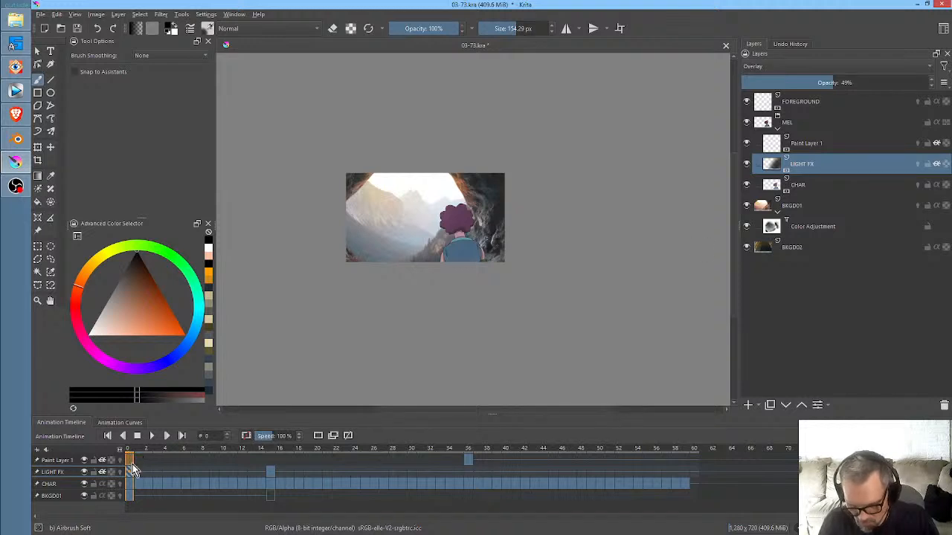
left_click(86, 473)
left_click(86, 474)
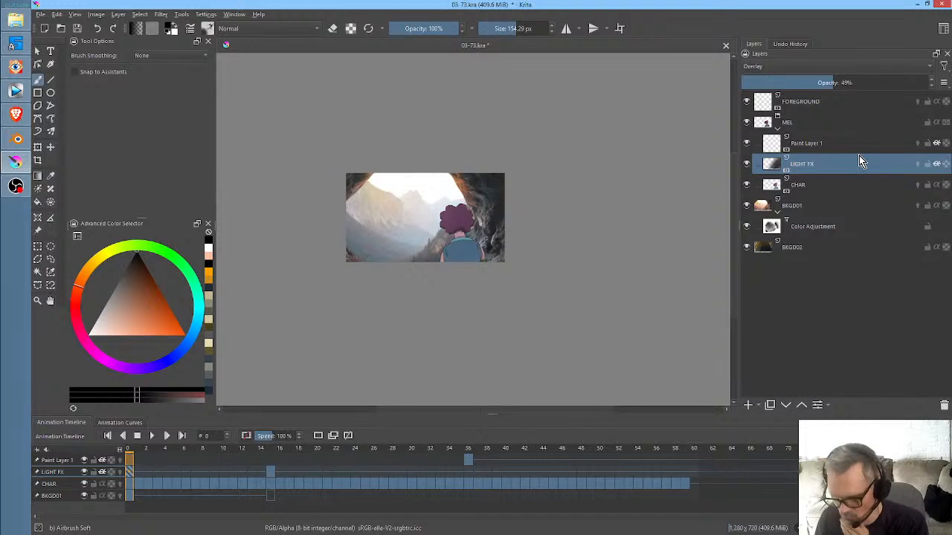
left_click(270, 473)
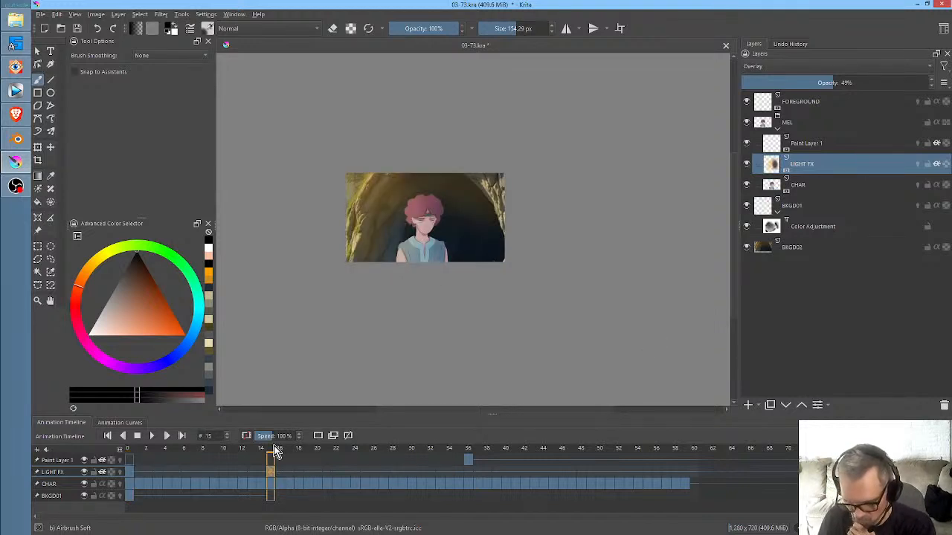
left_click_drag(275, 449, 124, 464)
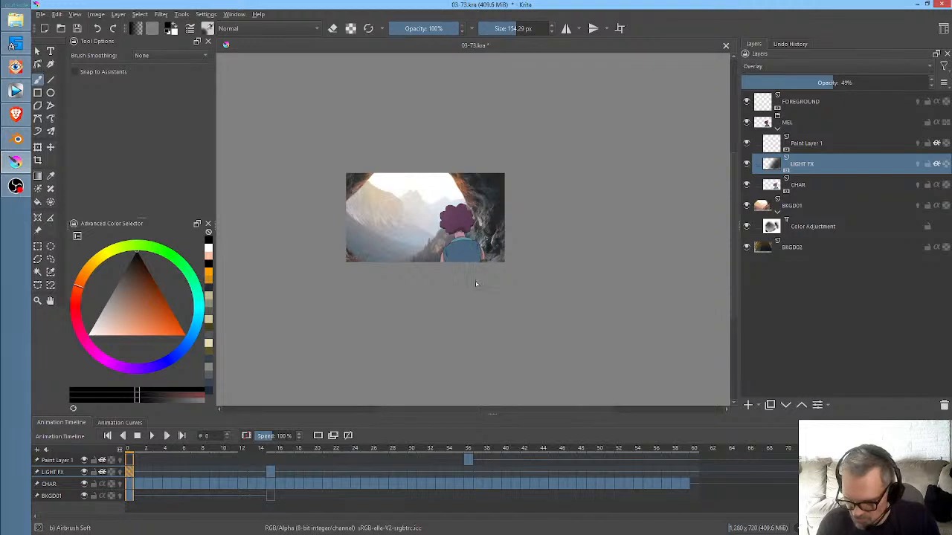
- Paint black on LIGHT FX at frame 0 over the character's area with a 314.82 px brush, checking the layer in isolation
mouse_move(491, 205)
left_mouse_down()
mouse_move(462, 216)
mouse_move(483, 227)
mouse_move(479, 241)
left_mouse_up()
key("i")
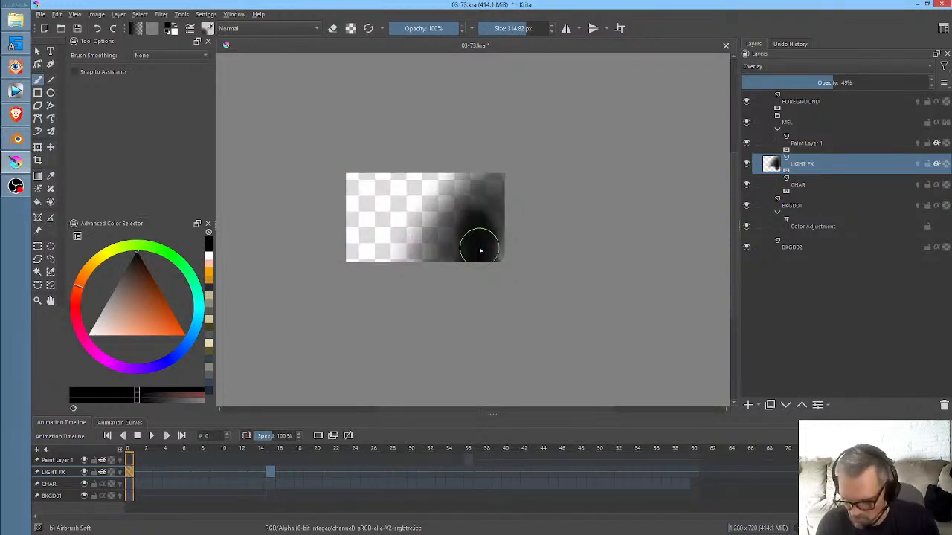
key("i")
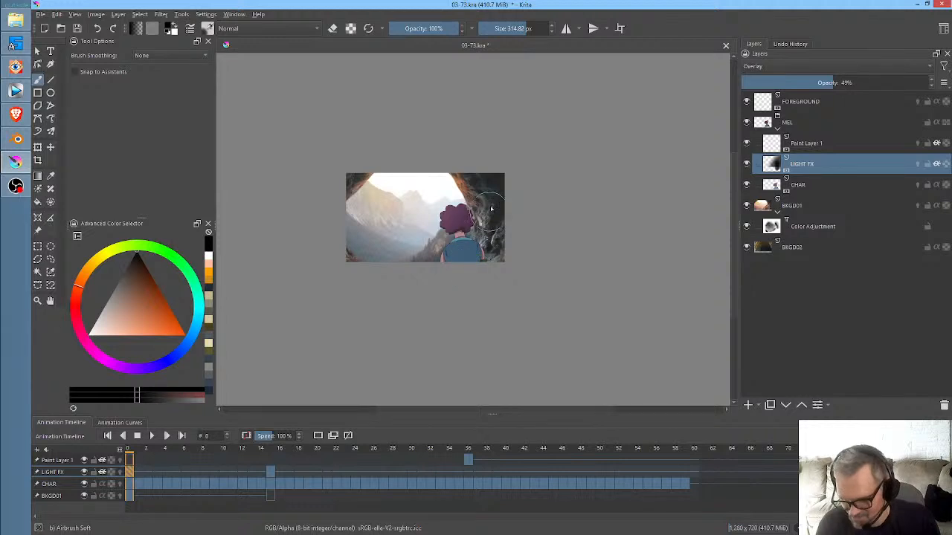
key("i")
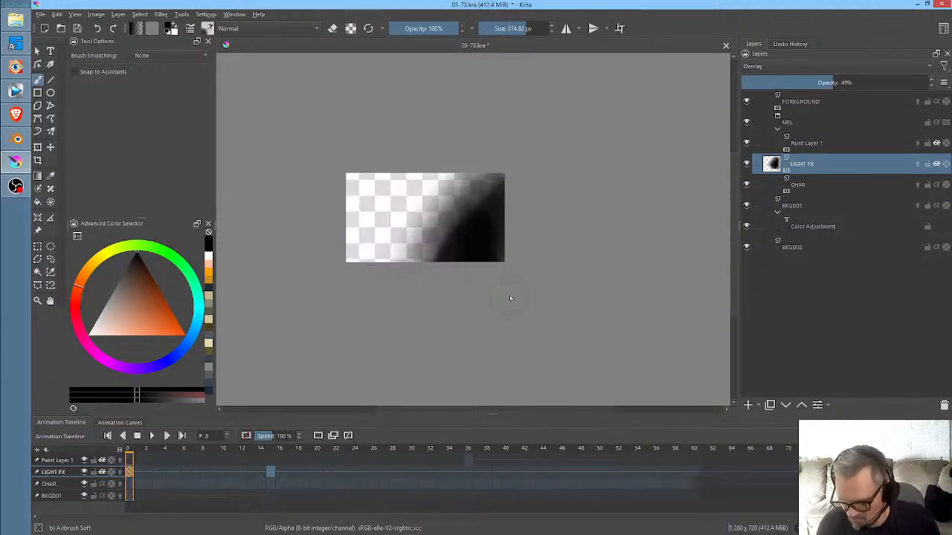
key("i")
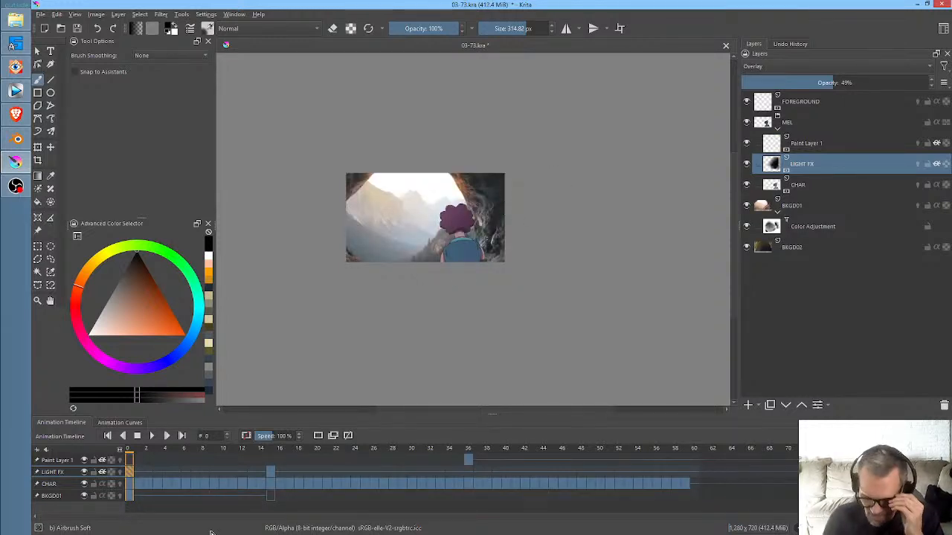
- Inspect the darkened character up close and play back the scene to review the lighting
scroll(502, 273, "up", 3)
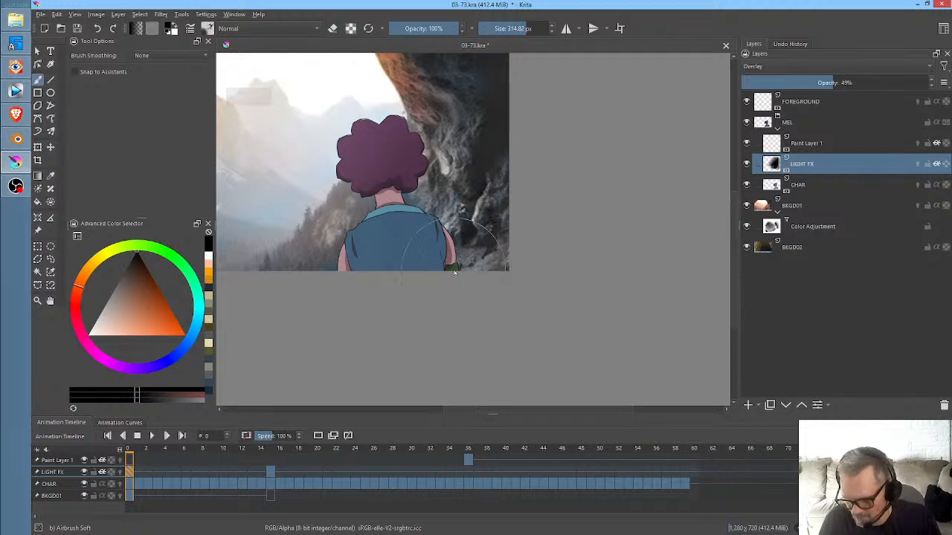
middle_click(448, 304)
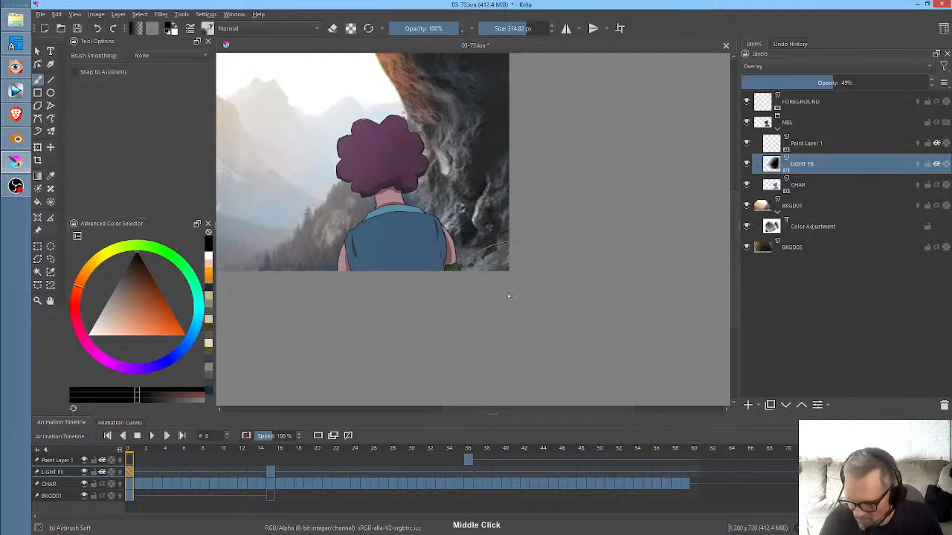
left_click_drag(434, 233, 605, 314)
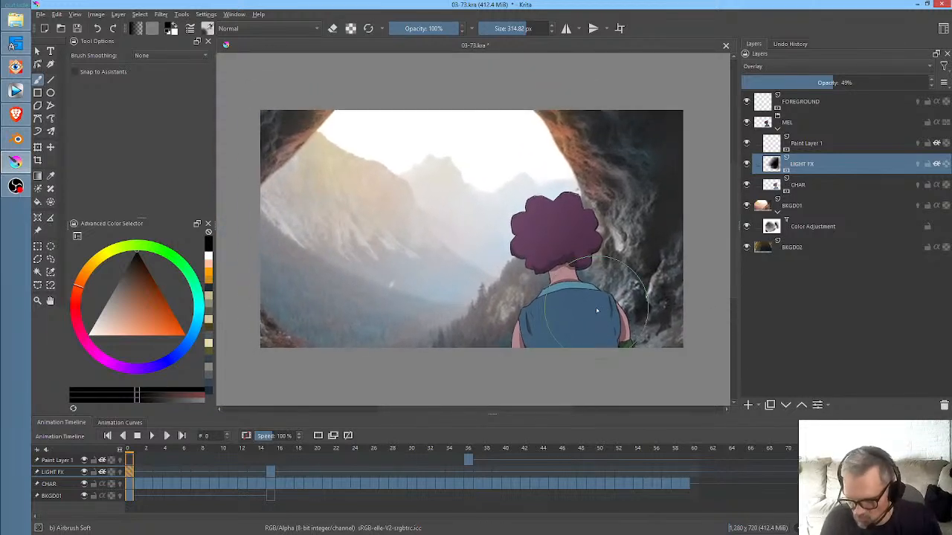
key("space")
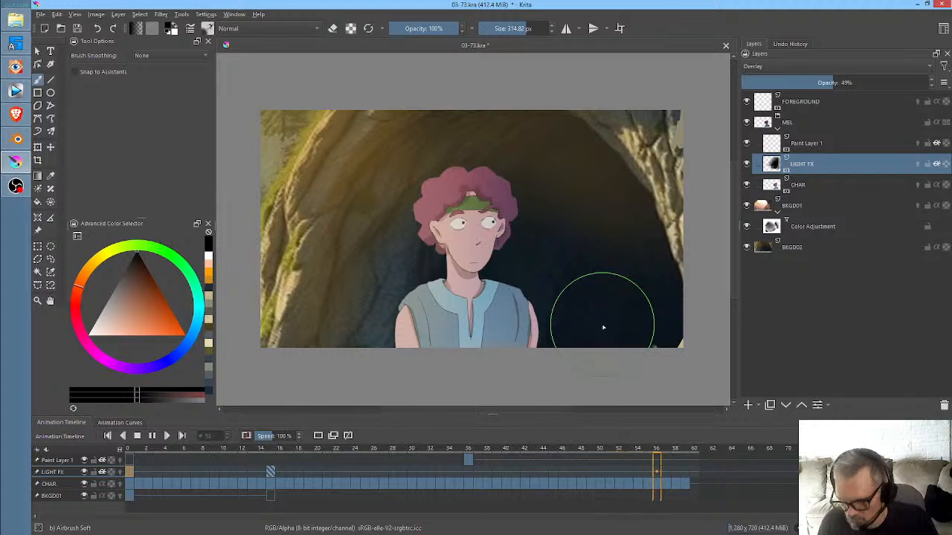
- Save the scene and render frames 0 to 60 as PNG images with base name "03-73.", replacing the old frames in the render folder
left_click(76, 30)
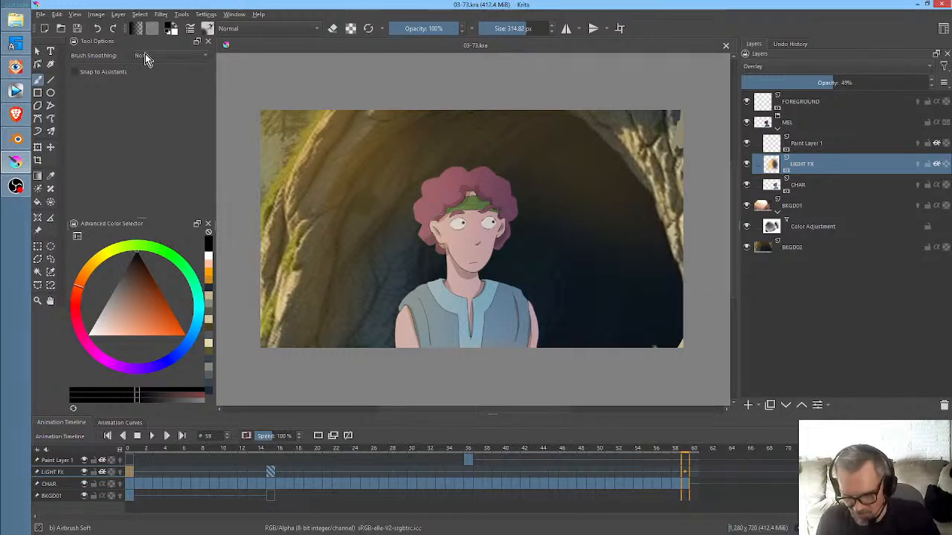
key("ctrl")
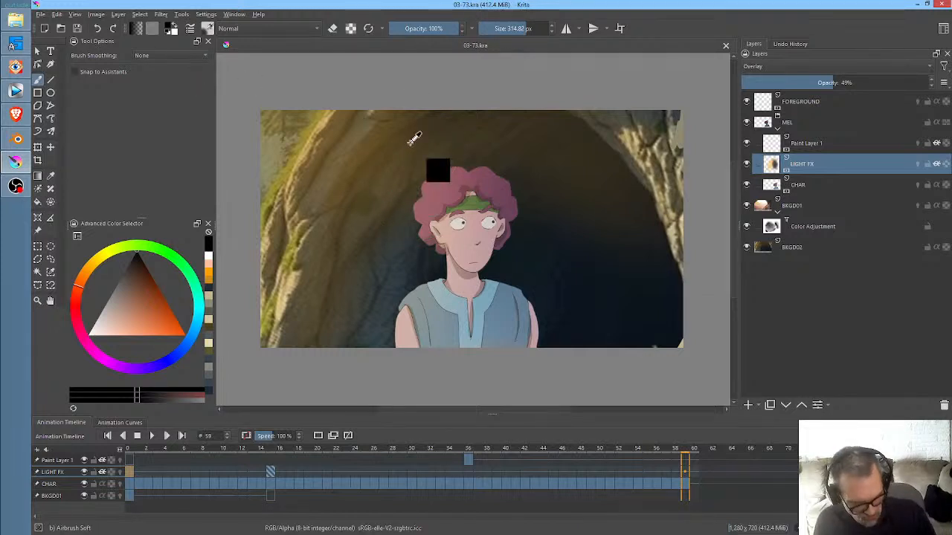
key("ctrl+r")
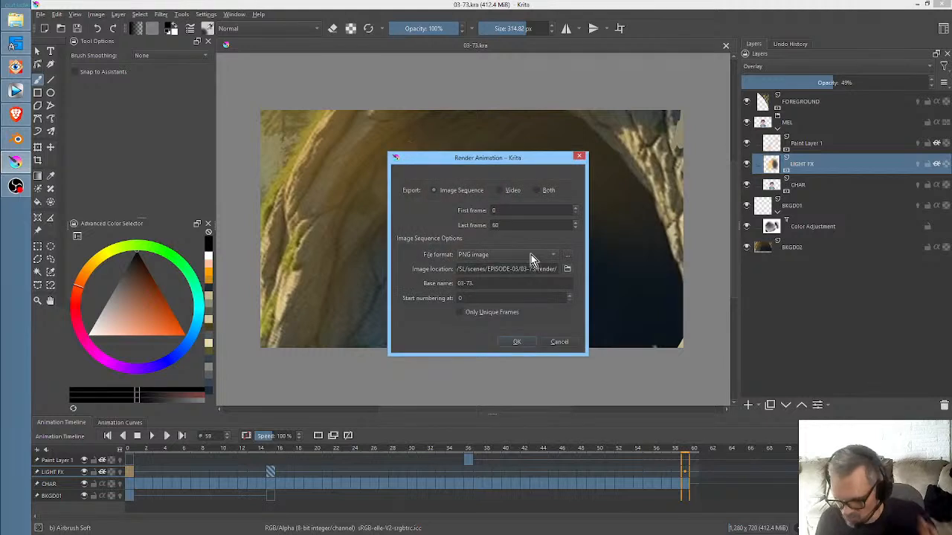
left_click(517, 343)
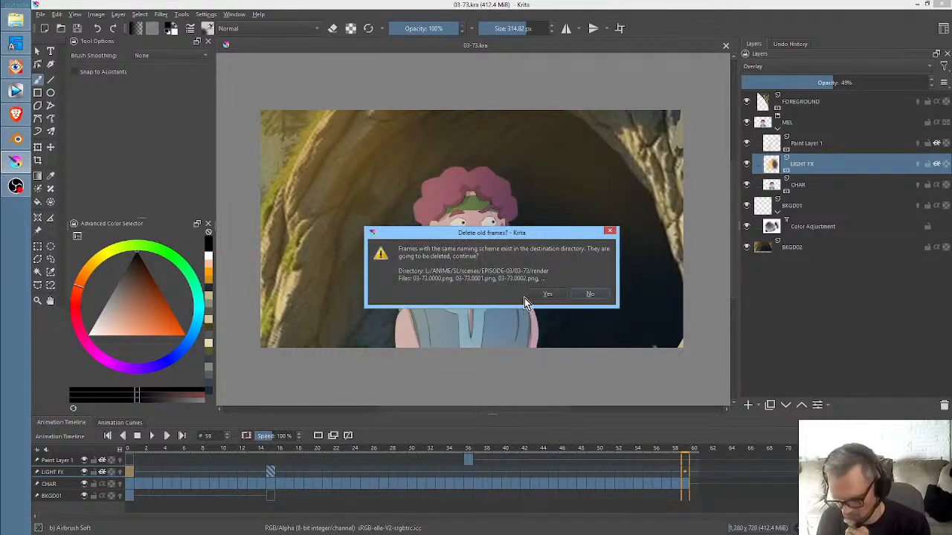
left_click(548, 294)
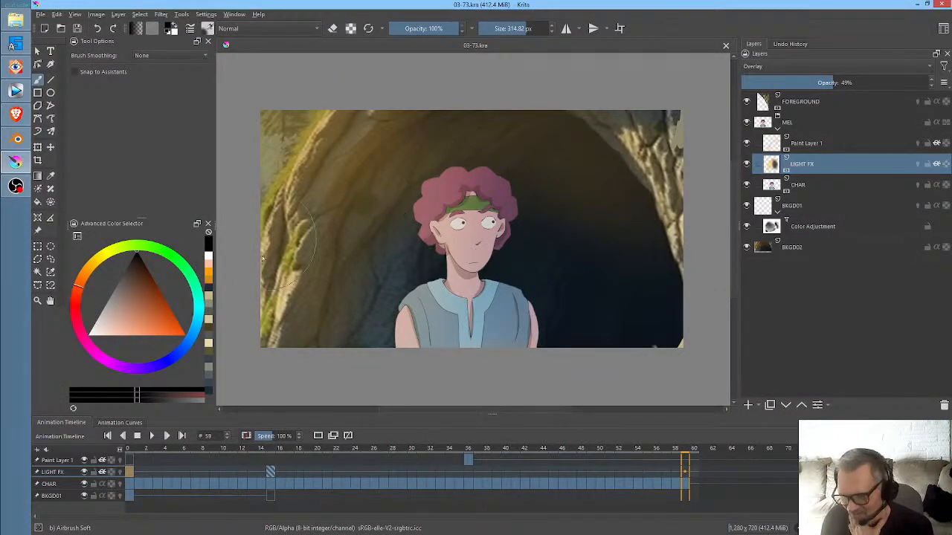
- Scrub through the finished scene and return to frame 0
mouse_move(699, 451)
left_mouse_down()
mouse_move(591, 463)
mouse_move(250, 462)
mouse_move(318, 453)
mouse_move(564, 470)
mouse_move(667, 471)
mouse_move(669, 463)
mouse_move(283, 466)
mouse_move(173, 426)
mouse_move(123, 422)
left_mouse_up()
left_click(138, 434)
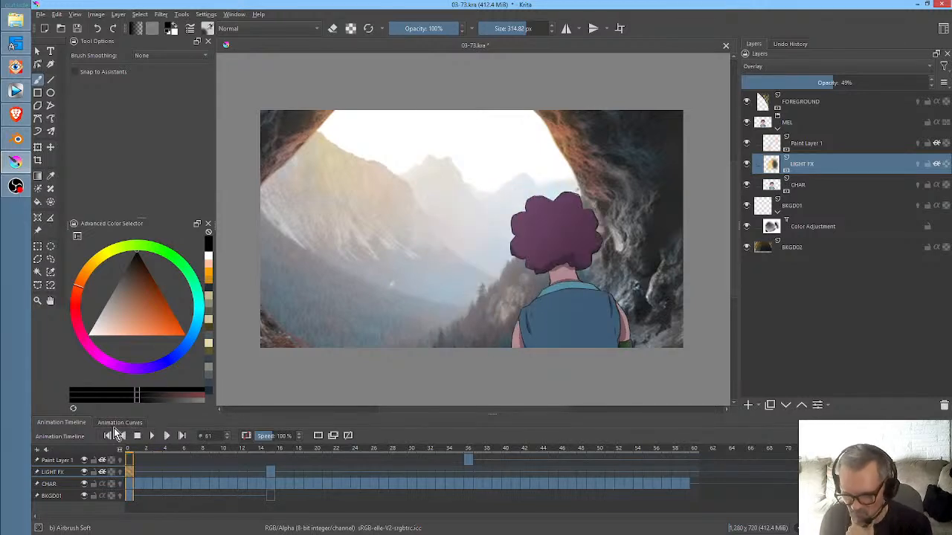
mouse_move(276, 425)
left_mouse_down()
mouse_move(381, 447)
mouse_move(596, 466)
mouse_move(90, 462)
left_mouse_up()
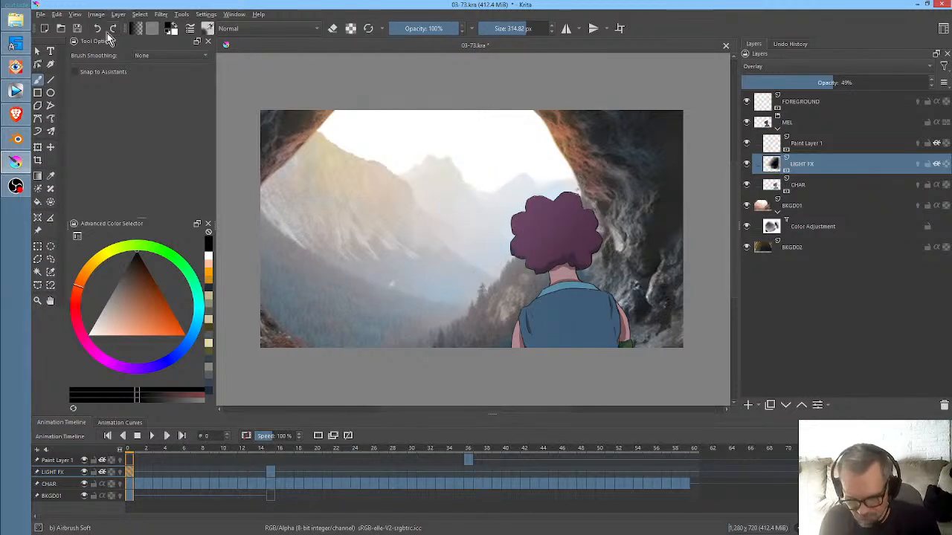
- Switch to Blender and play back the 03-73 character animation
left_click(19, 142)
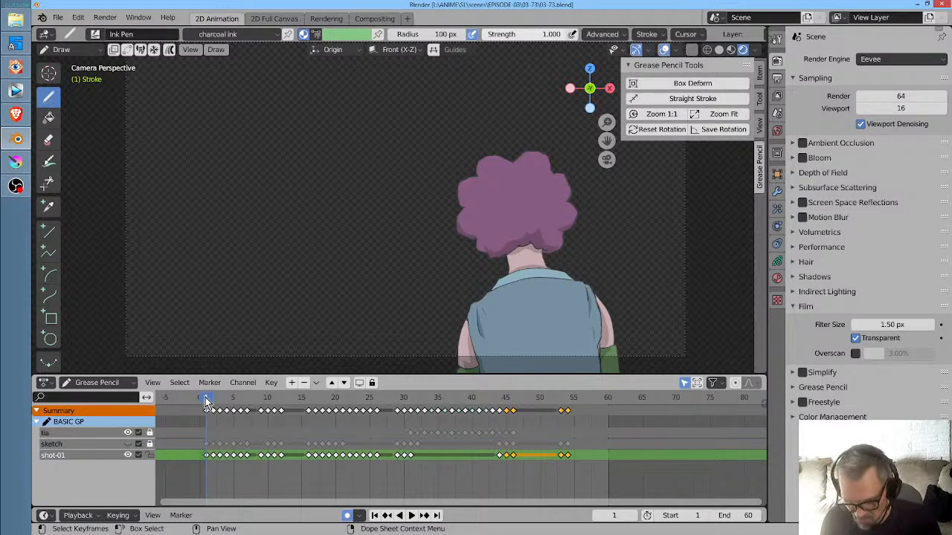
key("space")
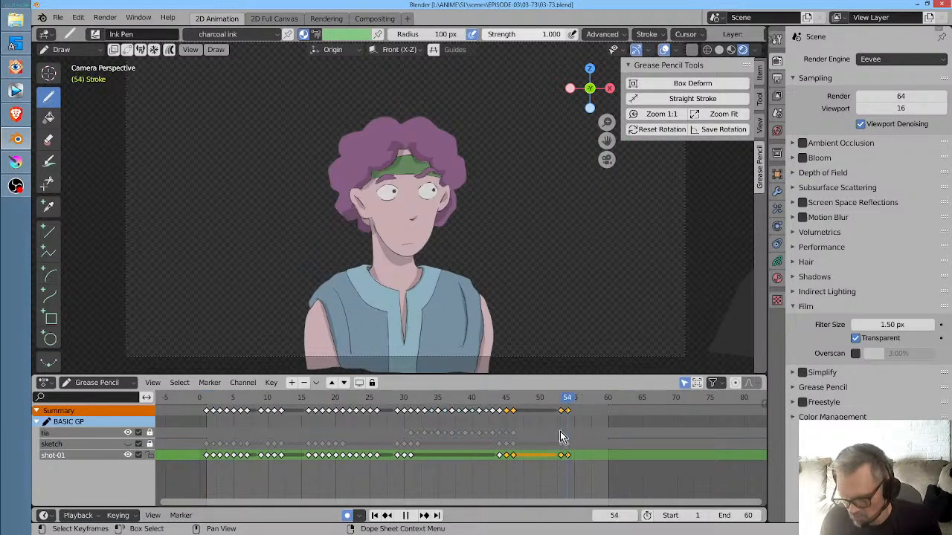
key("Escape")
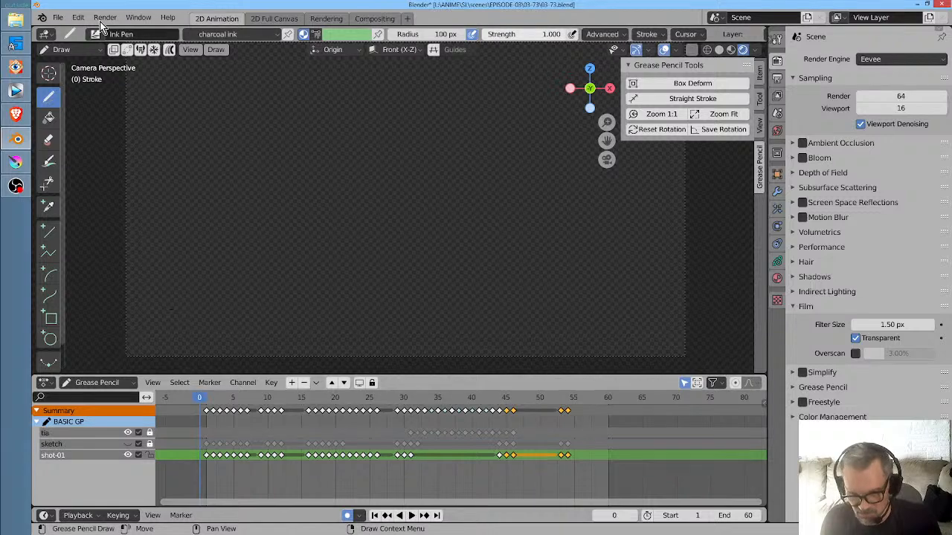
- Save 03-73.blend and create a new 2D Animation file
left_click(58, 18)
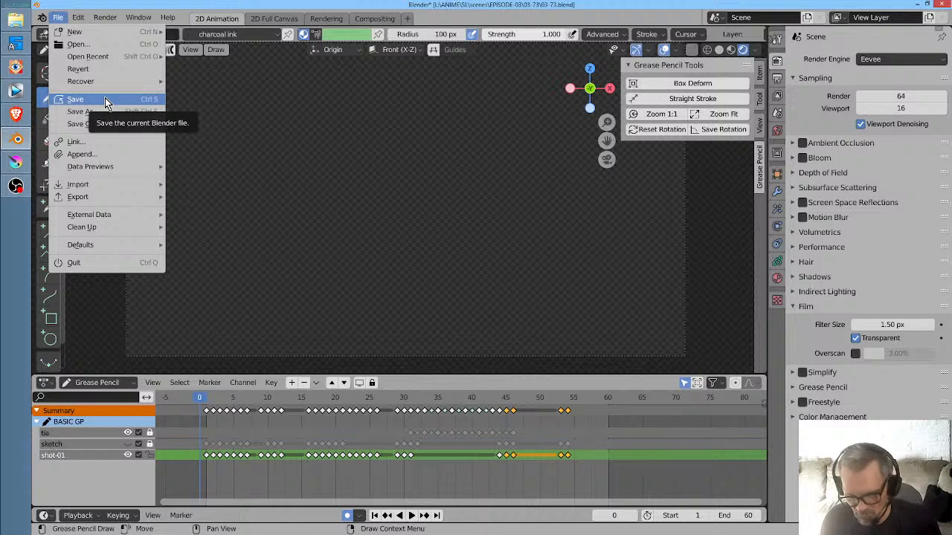
left_click(105, 101)
left_click(58, 18)
mouse_move(59, 34)
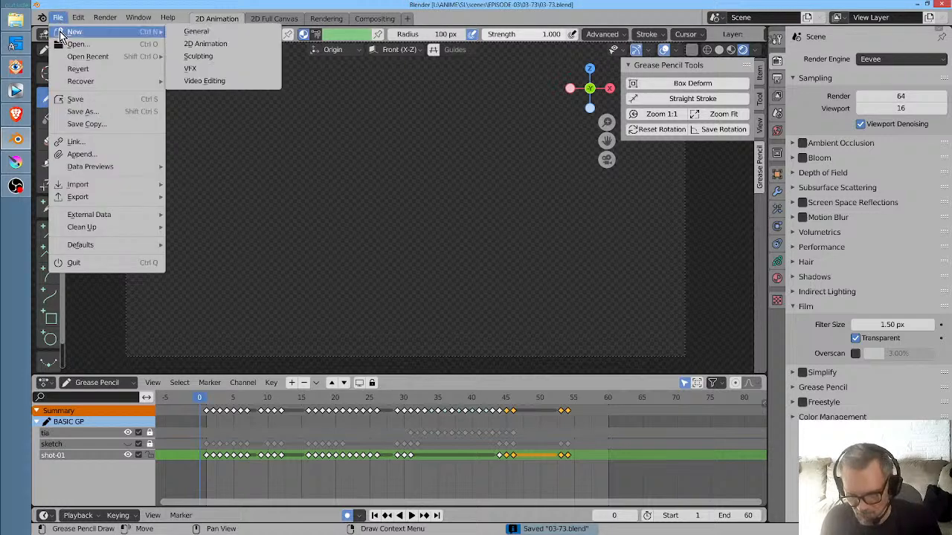
left_click(205, 44)
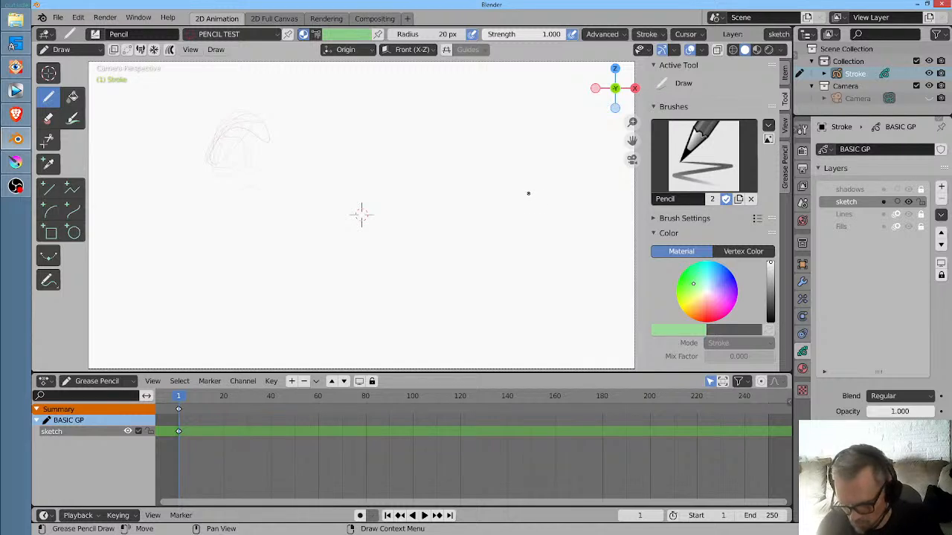
- Sketch a long curved arc near the right edge of the camera frame and a small standing figure right of its centre
scroll(529, 197, "down", 1)
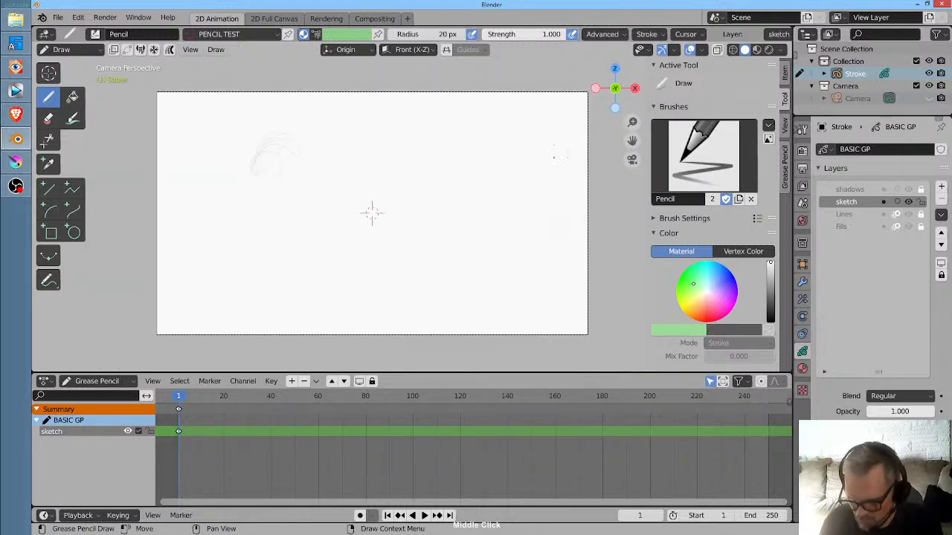
left_click_drag(511, 96, 560, 260)
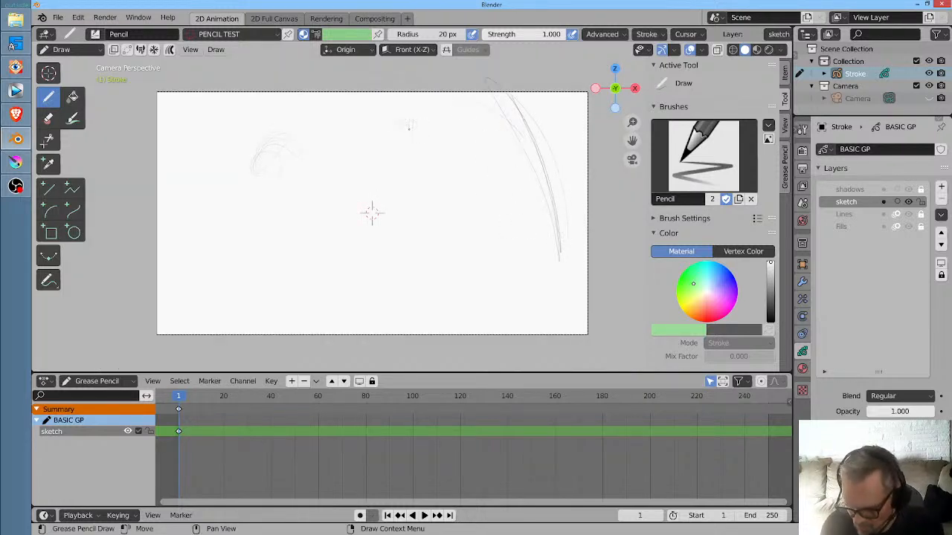
mouse_move(408, 128)
left_mouse_down()
mouse_move(422, 119)
mouse_move(406, 146)
mouse_move(443, 148)
mouse_move(409, 164)
left_mouse_up()
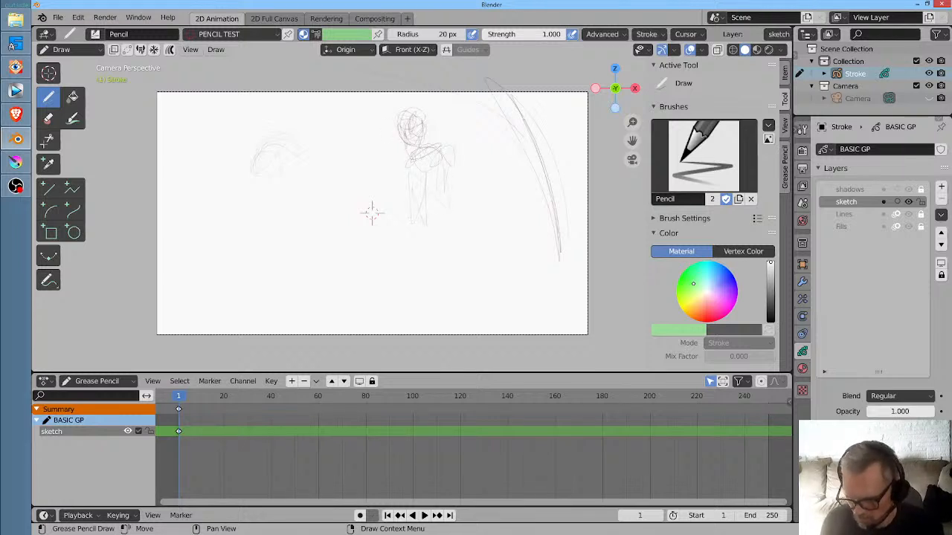
left_click_drag(414, 217, 443, 218)
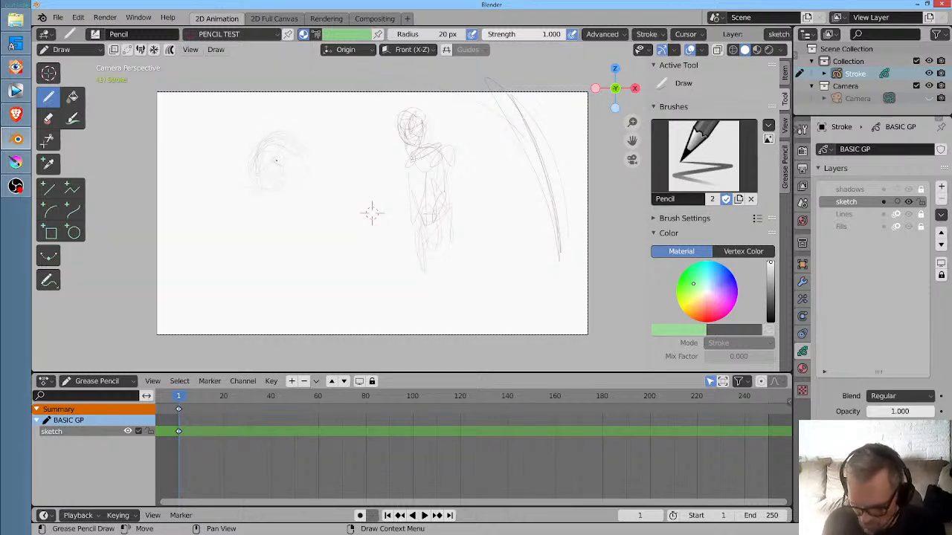
- Sketch a tilted head with a hairline, crown and pointed chin in the left part of the camera frame
mouse_move(273, 155)
left_mouse_down()
mouse_move(257, 174)
mouse_move(276, 172)
mouse_move(263, 171)
mouse_move(247, 200)
mouse_move(258, 176)
left_mouse_up()
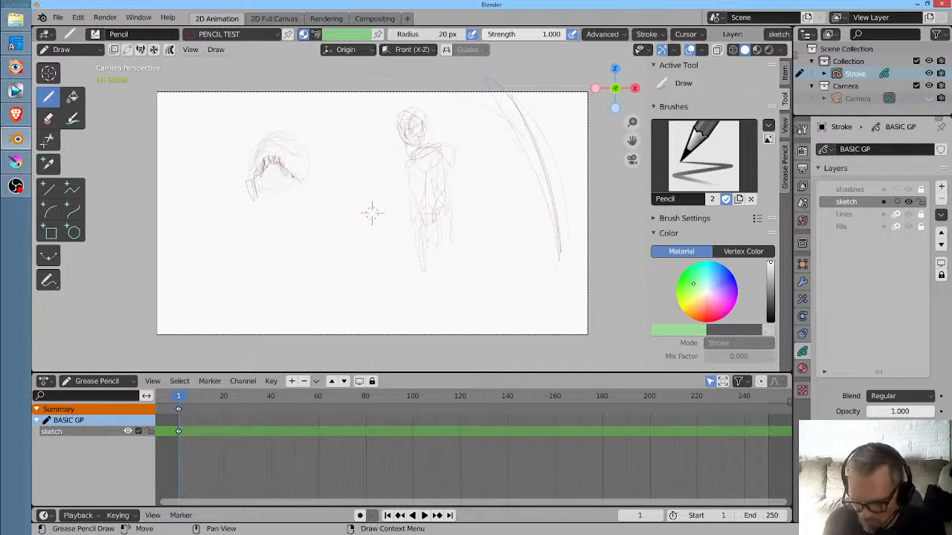
mouse_move(278, 141)
left_mouse_down()
mouse_move(245, 161)
mouse_move(257, 183)
mouse_move(265, 161)
mouse_move(285, 180)
mouse_move(297, 147)
mouse_move(265, 175)
mouse_move(273, 154)
mouse_move(288, 166)
mouse_move(293, 133)
mouse_move(316, 154)
left_mouse_up()
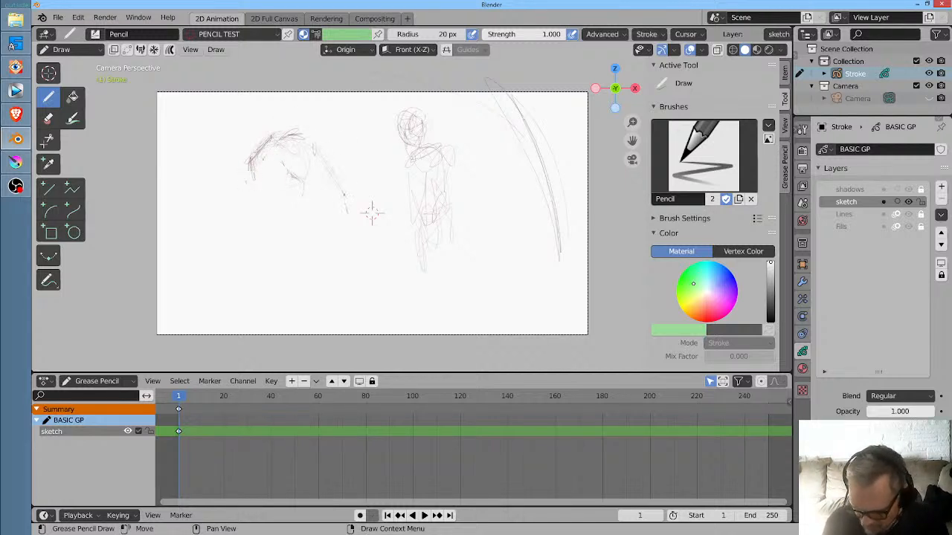
left_click_drag(344, 191, 347, 213)
left_click_drag(263, 189, 260, 179)
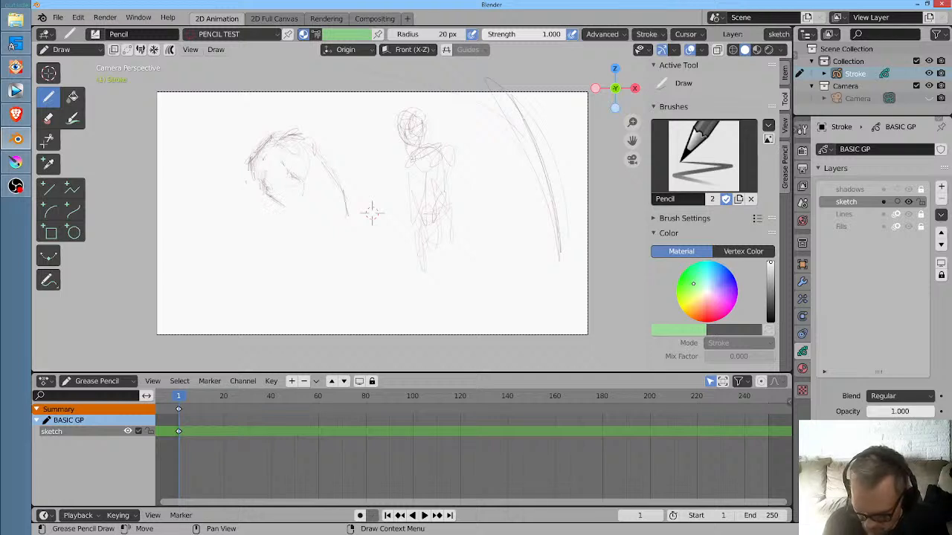
mouse_move(284, 213)
left_mouse_down()
mouse_move(269, 192)
mouse_move(290, 209)
left_mouse_up()
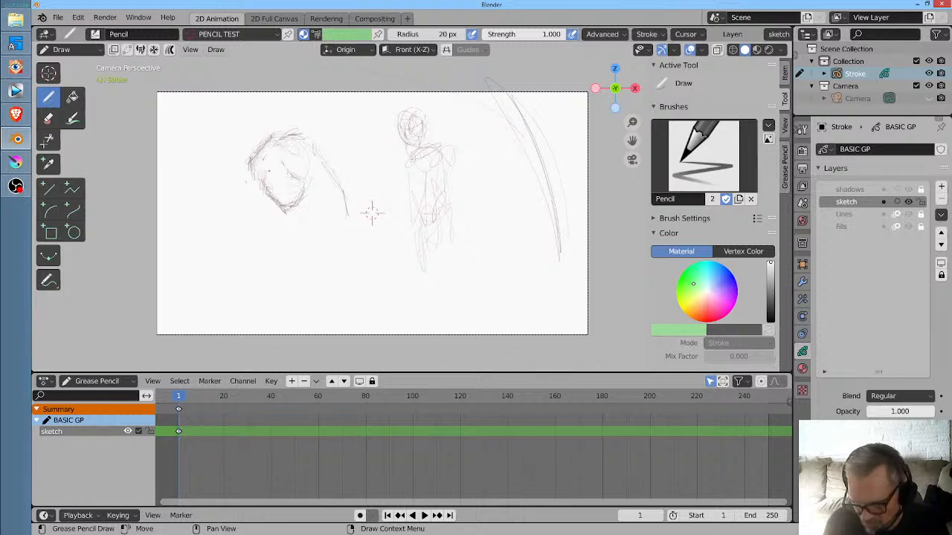
mouse_move(267, 163)
left_mouse_down()
mouse_move(264, 183)
mouse_move(272, 160)
mouse_move(297, 177)
mouse_move(260, 200)
left_mouse_up()
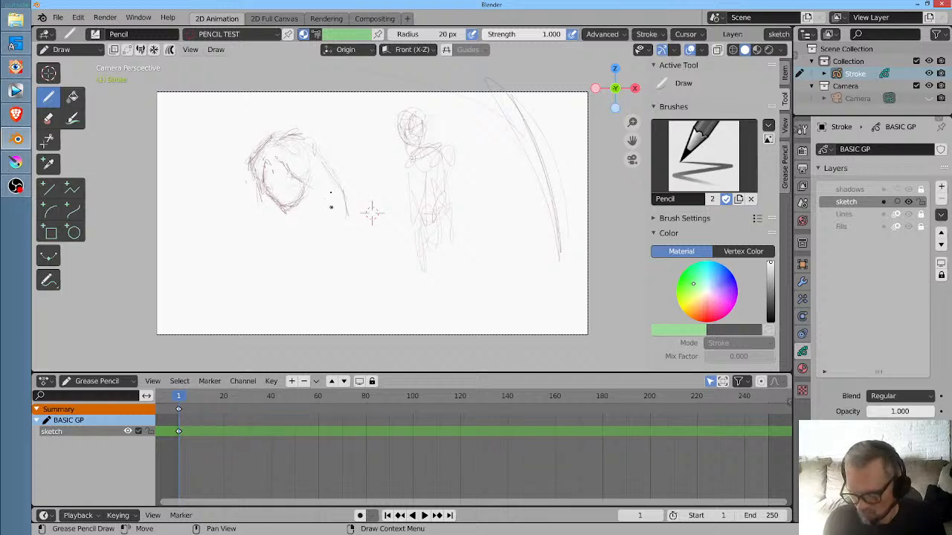
- Sketch long hair falling on the right side of the head and a shoulder with an upper arm below its left side
left_click_drag(328, 169, 339, 181)
left_click_drag(358, 207, 360, 226)
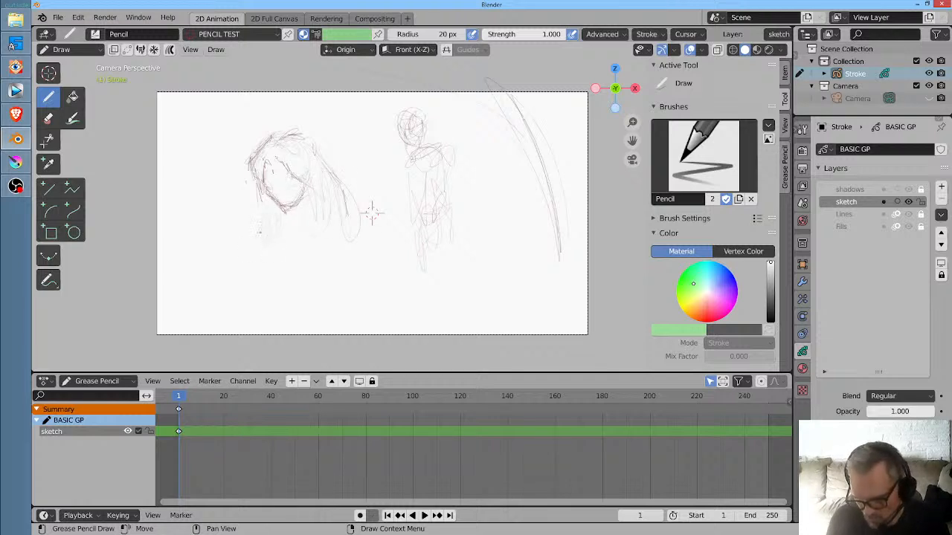
left_click_drag(263, 216, 259, 251)
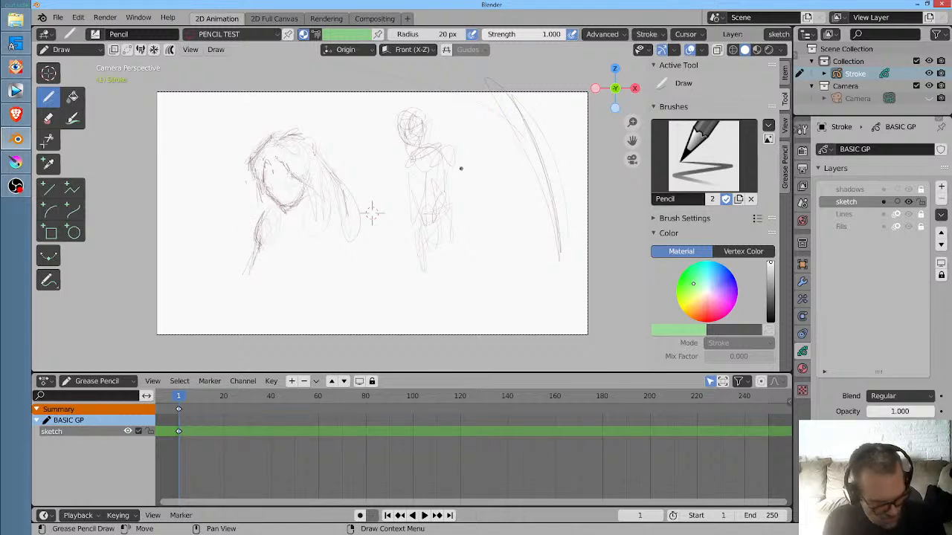
- Scale all sketch strokes down to about 0.63 and move them slightly right within the camera frame
key("Tab")
key("a")
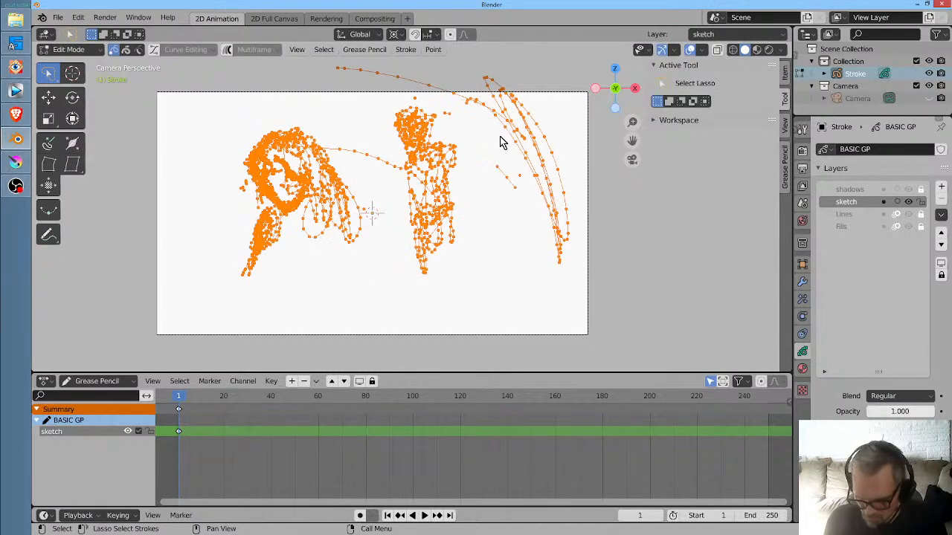
key("s")
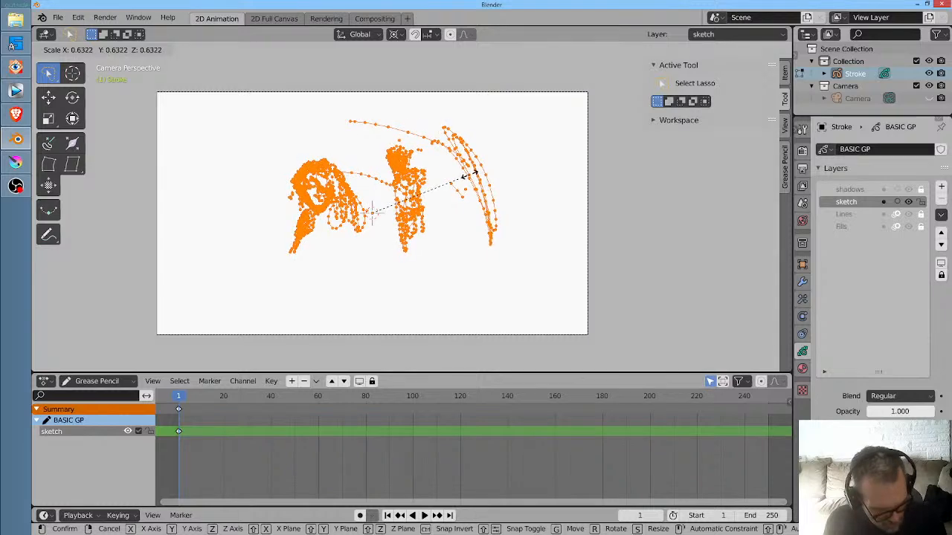
left_click(463, 201)
key("g")
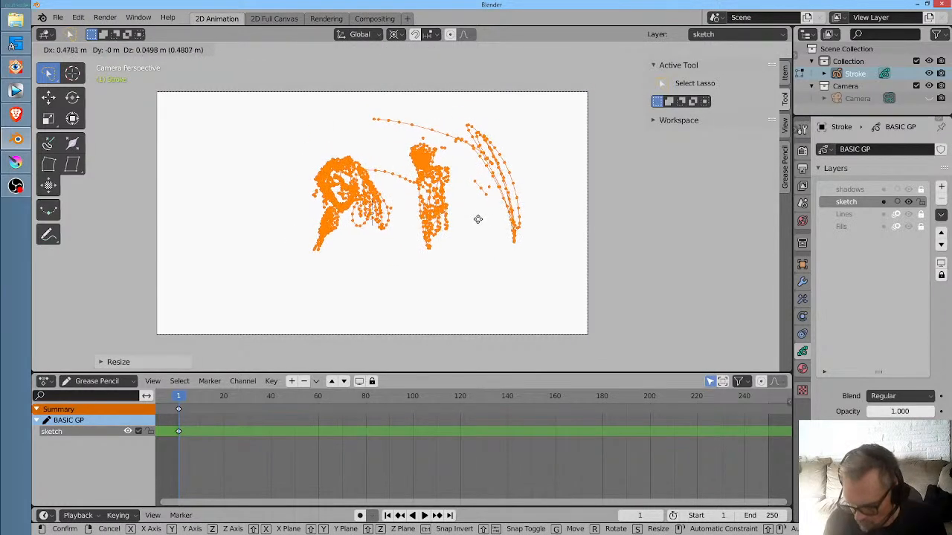
left_click(476, 217)
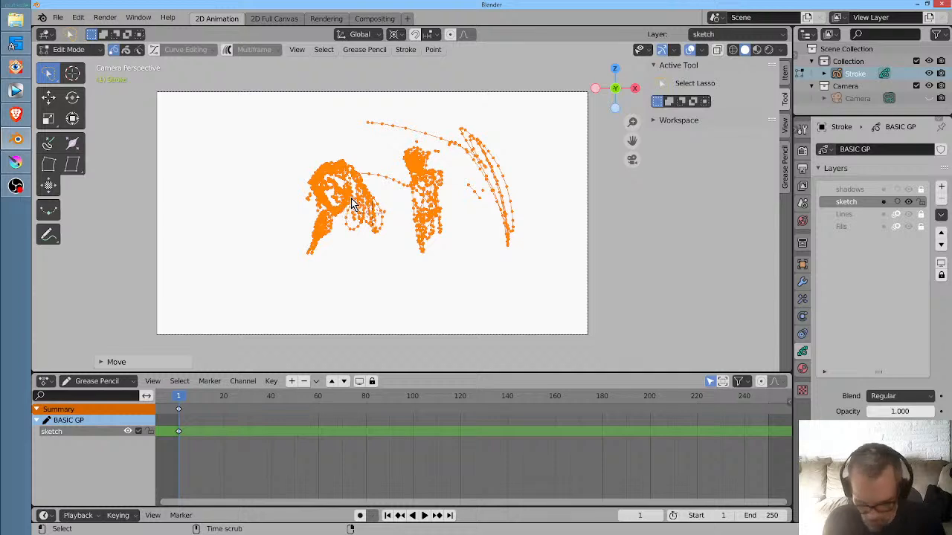
- Select only the long-haired head and shoulder strokes and move them left, away from the standing figure
key("alt+a")
mouse_move(334, 138)
left_mouse_down()
mouse_move(275, 281)
mouse_move(374, 186)
left_mouse_up()
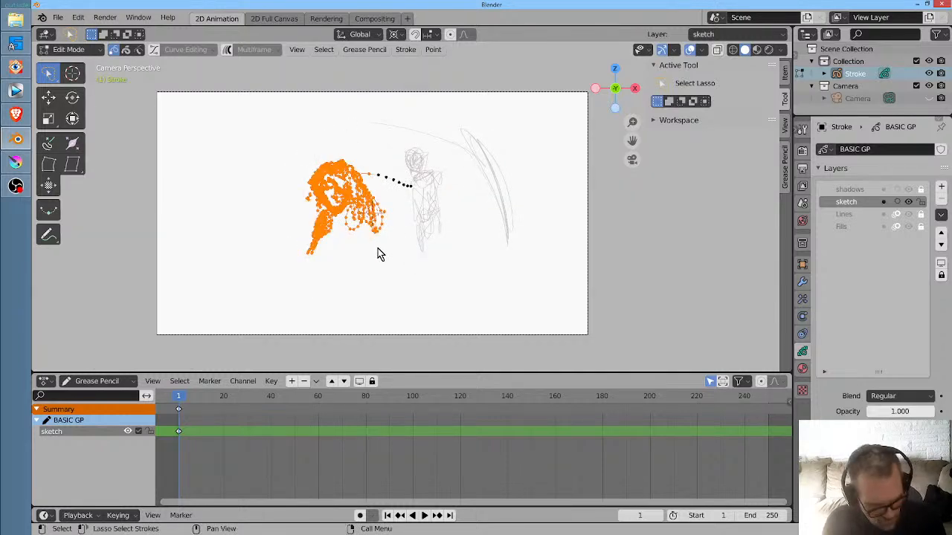
key("g")
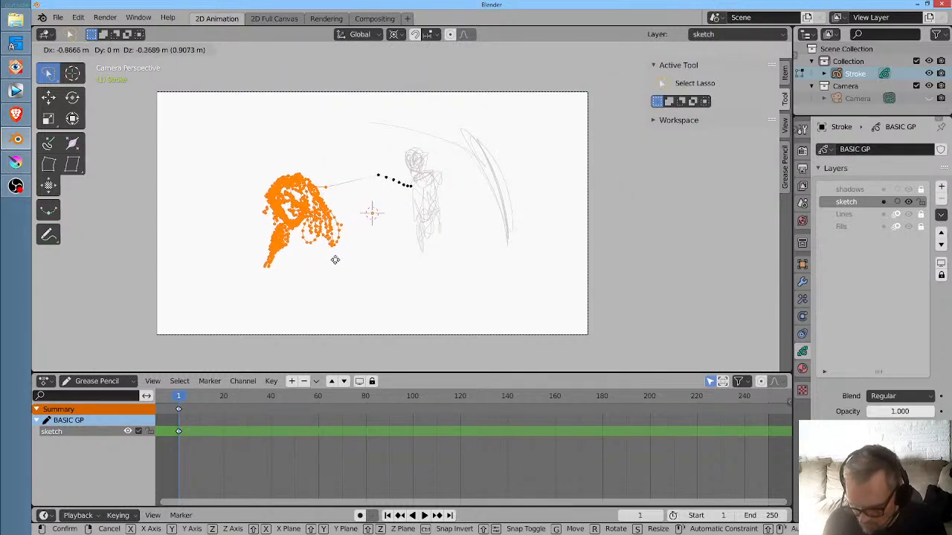
left_click(335, 253)
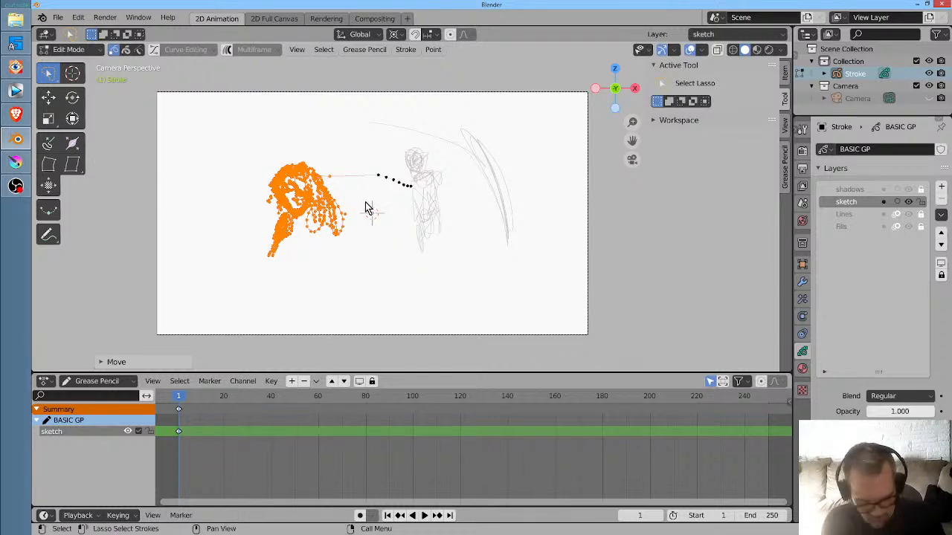
- Return to drawing and extend the head's hair with sloping strokes down its right side
key("Tab")
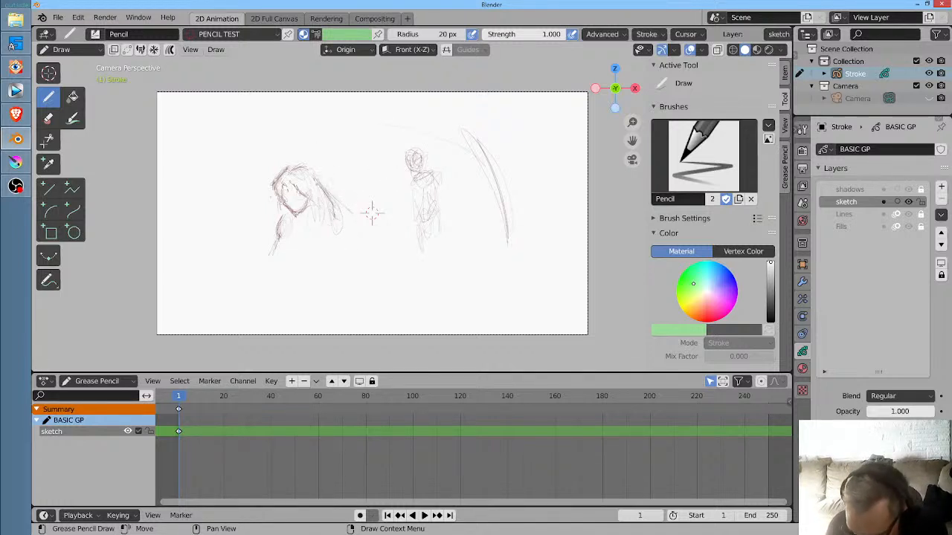
mouse_move(331, 191)
left_mouse_down()
mouse_move(363, 237)
mouse_move(360, 227)
left_mouse_up()
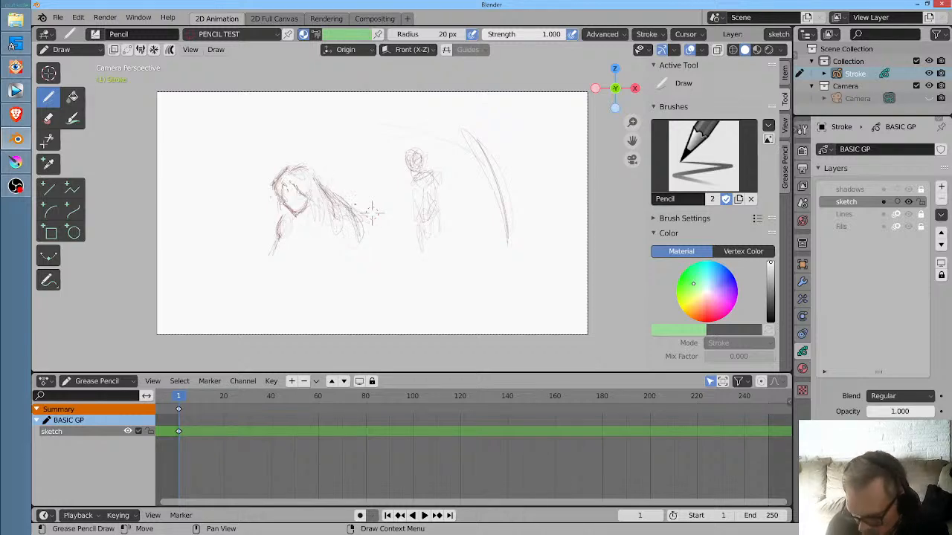
left_click_drag(356, 205, 361, 234)
middle_click(445, 222)
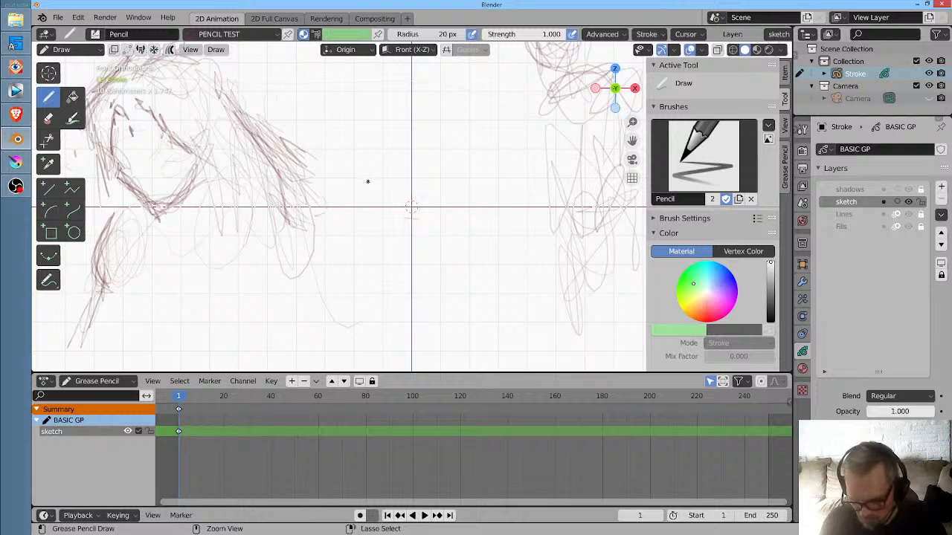
- Draw the two closed, downcast eyes on the large face
mouse_move(368, 181)
left_mouse_down()
mouse_move(359, 199)
mouse_move(406, 241)
mouse_move(363, 164)
left_mouse_up()
left_click_drag(305, 211, 625, 220)
mouse_move(173, 221)
left_mouse_down()
mouse_move(191, 234)
mouse_move(199, 225)
mouse_move(190, 233)
left_mouse_up()
mouse_move(238, 201)
left_mouse_down()
mouse_move(272, 205)
mouse_move(280, 223)
left_mouse_up()
mouse_move(291, 205)
left_mouse_down()
mouse_move(295, 215)
mouse_move(304, 192)
left_mouse_up()
left_click_drag(247, 212, 302, 212)
mouse_move(243, 210)
left_mouse_down()
mouse_move(301, 192)
mouse_move(253, 215)
mouse_move(281, 213)
left_mouse_up()
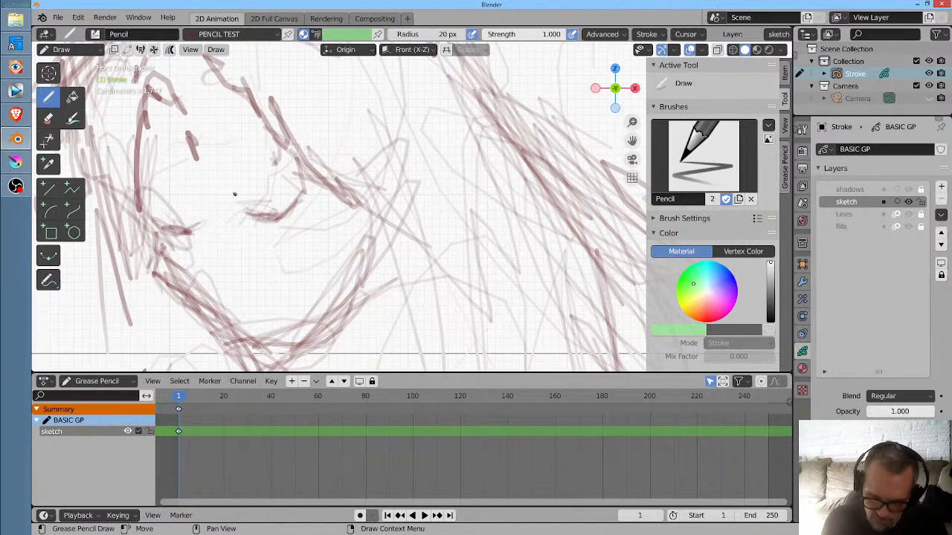
- Draw slanted eyebrows, a small nose mark and a short mouth on the face
left_click_drag(230, 195, 267, 169)
left_click_drag(243, 186, 284, 159)
mouse_move(235, 187)
left_mouse_down()
mouse_move(285, 154)
mouse_move(268, 172)
left_mouse_up()
mouse_move(185, 196)
left_mouse_down()
mouse_move(147, 203)
mouse_move(183, 201)
left_mouse_up()
mouse_move(162, 197)
left_mouse_down()
mouse_move(198, 212)
mouse_move(197, 254)
mouse_move(236, 284)
left_mouse_up()
left_click_drag(262, 323, 276, 320)
mouse_move(267, 322)
left_mouse_down()
mouse_move(287, 319)
mouse_move(276, 320)
left_mouse_up()
- Darken the parted hairline across the forehead and down the left temple
mouse_move(193, 133)
left_mouse_down()
mouse_move(191, 149)
mouse_move(209, 117)
mouse_move(209, 67)
mouse_move(244, 91)
left_mouse_up()
mouse_move(213, 71)
left_mouse_down()
mouse_move(261, 113)
mouse_move(187, 69)
mouse_move(189, 99)
mouse_move(142, 92)
mouse_move(136, 143)
left_mouse_up()
mouse_move(149, 94)
left_mouse_down()
mouse_move(183, 112)
mouse_move(149, 73)
left_mouse_up()
left_click_drag(157, 68, 179, 84)
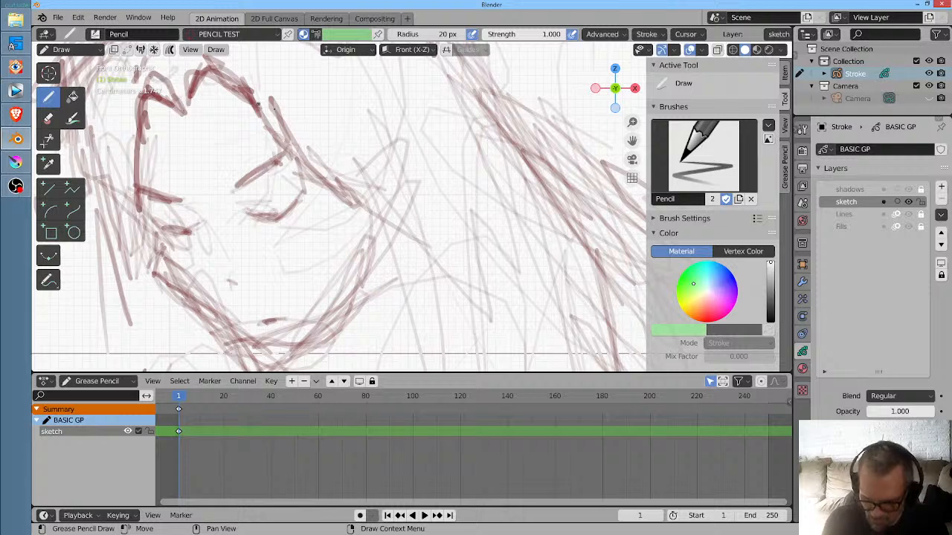
- Darken the jawline from left cheek to chin to right cheek, and add a hair strand falling beside the right cheek
mouse_move(142, 209)
left_mouse_down()
mouse_move(148, 264)
mouse_move(152, 243)
mouse_move(202, 316)
mouse_move(266, 362)
left_mouse_up()
mouse_move(205, 323)
left_mouse_down()
mouse_move(288, 354)
mouse_move(323, 333)
mouse_move(378, 249)
left_mouse_up()
left_click_drag(320, 335, 387, 228)
mouse_move(292, 141)
left_mouse_down()
mouse_move(345, 214)
mouse_move(413, 242)
left_mouse_up()
left_click_drag(310, 160, 420, 343)
mouse_move(318, 182)
left_mouse_down()
mouse_move(405, 314)
mouse_move(411, 344)
left_mouse_up()
left_click_drag(346, 228, 410, 353)
left_click_drag(151, 223, 146, 304)
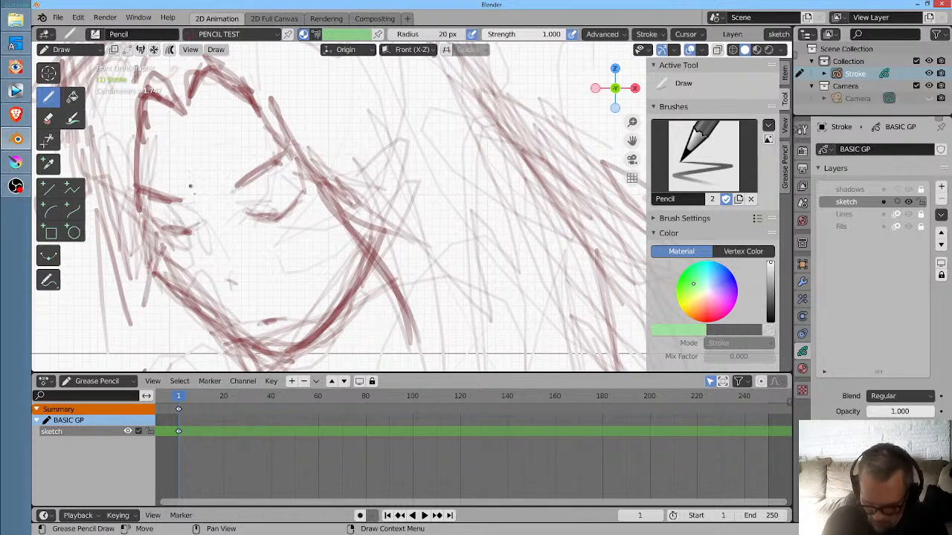
- Thicken the lash lines of both closed eyes
mouse_move(159, 227)
left_mouse_down()
mouse_move(199, 223)
mouse_move(305, 189)
left_mouse_up()
left_click_drag(270, 216, 305, 192)
left_click_drag(281, 210, 305, 180)
- Darken the hair contour on the left side of the head, from the crown to below the cheek
scroll(444, 218, "down", 2)
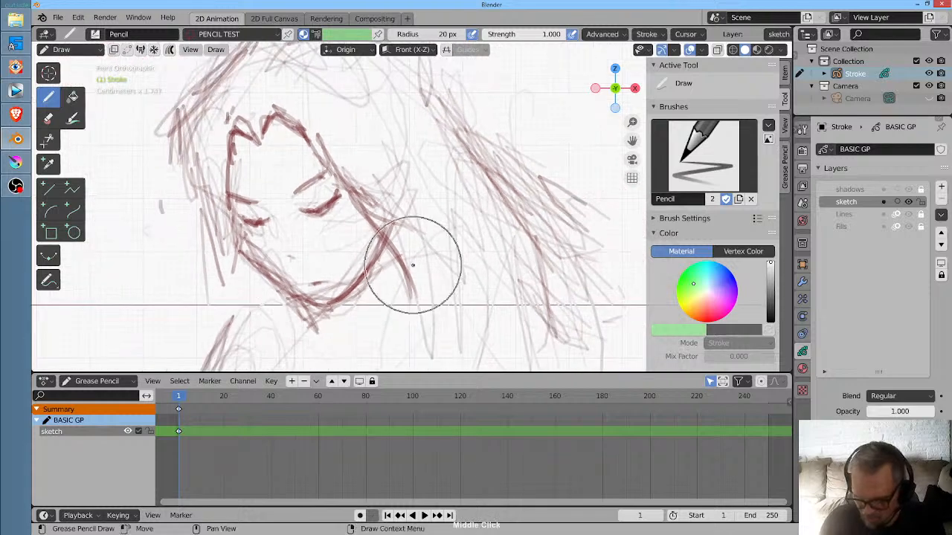
left_click_drag(187, 98, 195, 243)
left_click_drag(191, 90, 221, 251)
left_click_drag(223, 110, 195, 300)
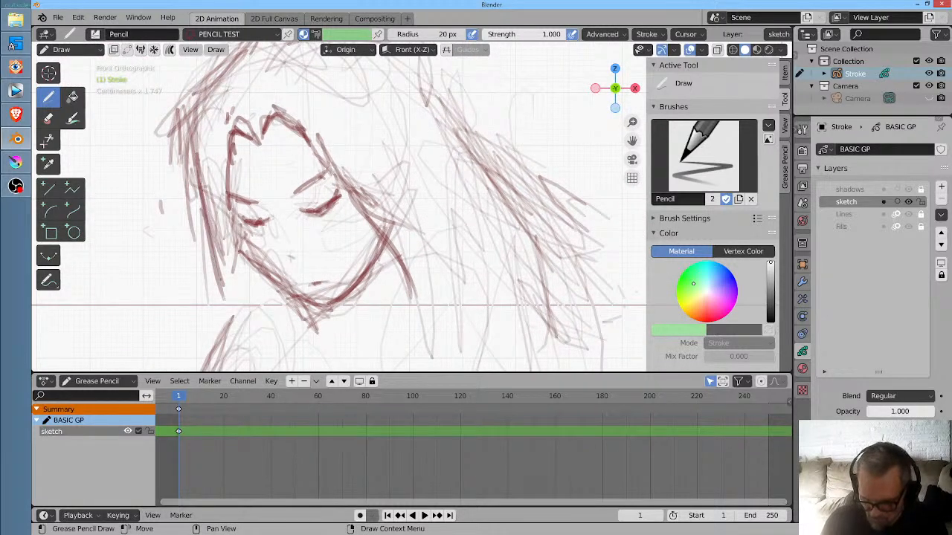
left_click_drag(199, 133, 216, 318)
mouse_move(248, 49)
left_mouse_down()
mouse_move(193, 214)
mouse_move(212, 94)
left_mouse_up()
middle_click(381, 145, "shift")
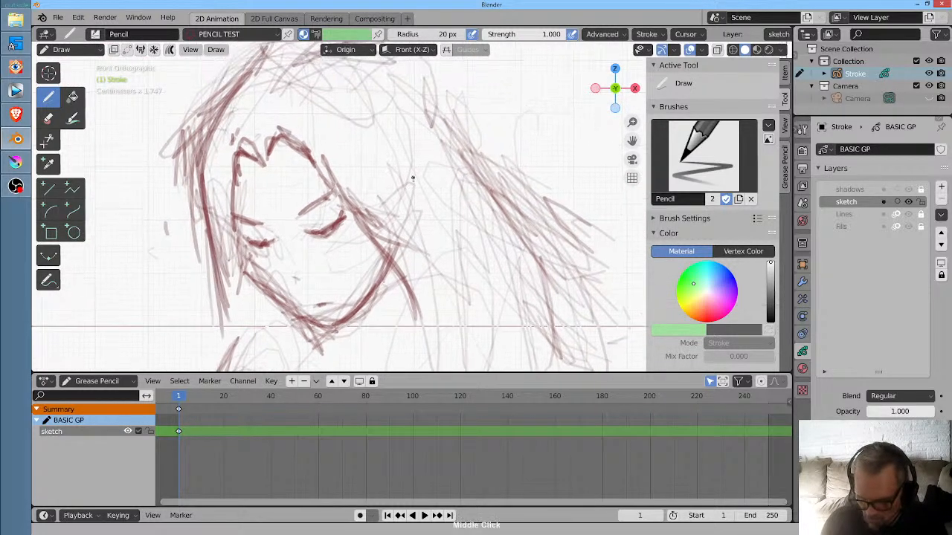
scroll(414, 179, "down", 2)
mouse_move(291, 89)
left_mouse_down()
mouse_move(229, 195)
mouse_move(277, 115)
left_mouse_up()
key("ctrl+z")
key("ctrl+z")
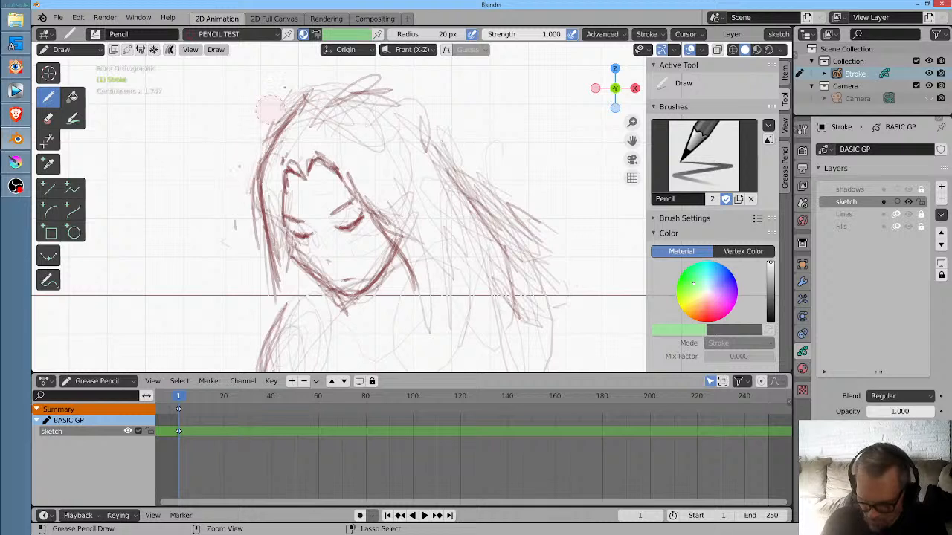
- Redefine the hair's right contour from the crown downwards and add long strands falling beside the face
mouse_move(360, 76)
left_mouse_down()
mouse_move(441, 130)
mouse_move(478, 206)
left_mouse_up()
mouse_move(395, 87)
left_mouse_down()
mouse_move(450, 161)
mouse_move(498, 188)
left_mouse_up()
left_click_drag(447, 119, 547, 257, "ctrl")
left_click_drag(502, 166, 537, 235, "ctrl")
left_click_drag(449, 149, 509, 339, "ctrl")
left_click_drag(410, 201, 404, 317)
left_click_drag(378, 197, 402, 332)
left_click_drag(400, 219, 402, 368)
mouse_move(446, 253)
left_mouse_down("ctrl")
mouse_move(427, 299)
mouse_move(403, 238)
mouse_move(374, 218)
mouse_move(331, 296)
left_mouse_up("ctrl")
- Draw long pointed locks of hair hanging from the right cheek down over the chest
left_click_drag(334, 196, 342, 357)
left_click_drag(352, 235, 337, 340)
left_click_drag(365, 184, 340, 301)
left_click_drag(359, 216, 343, 300)
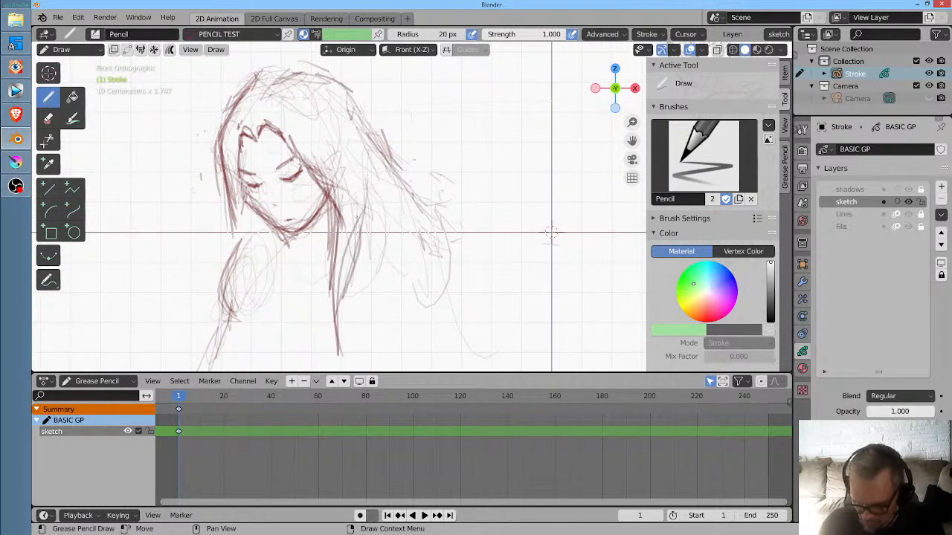
left_click_drag(360, 239, 346, 310)
left_click_drag(346, 265, 346, 295)
mouse_move(378, 174)
left_mouse_down()
mouse_move(356, 255)
mouse_move(361, 240)
left_mouse_up()
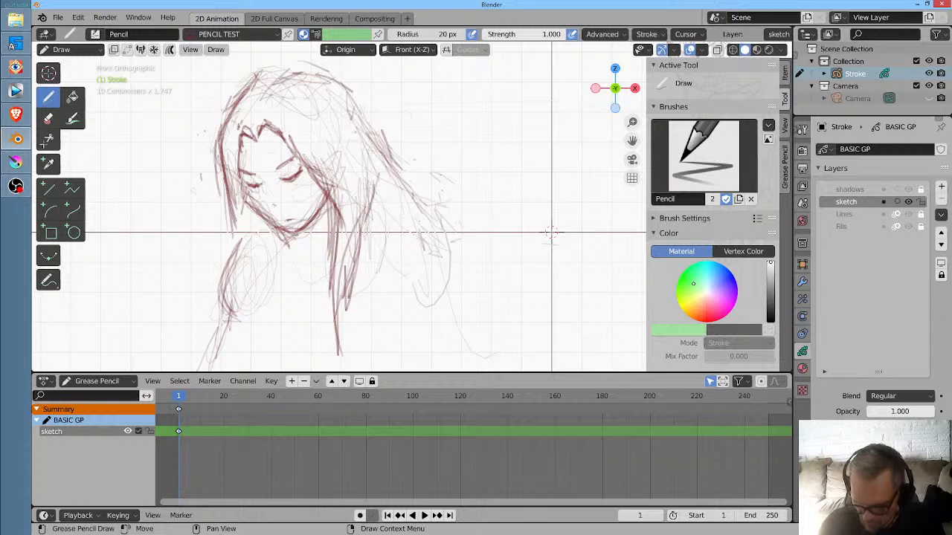
- Darken the outer hair edge sloping down over the right shoulder
mouse_move(354, 109)
left_mouse_down()
mouse_move(427, 195)
mouse_move(420, 211)
mouse_move(437, 229)
left_mouse_up()
left_click_drag(383, 127, 416, 190)
left_click_drag(387, 143, 418, 189)
left_click_drag(391, 146, 401, 165)
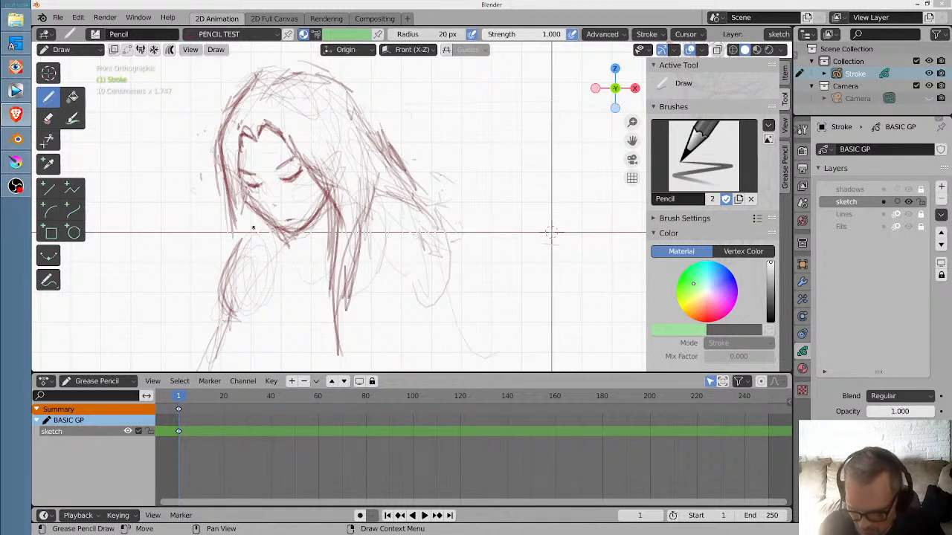
- Draw a rounded neckline below the chin, joining the left shoulder to the hair on the right
mouse_move(244, 238)
left_mouse_down()
mouse_move(227, 295)
mouse_move(355, 253)
mouse_move(375, 205)
mouse_move(349, 260)
left_mouse_up()
mouse_move(255, 261)
left_mouse_down()
mouse_move(320, 290)
mouse_move(365, 228)
left_mouse_up()
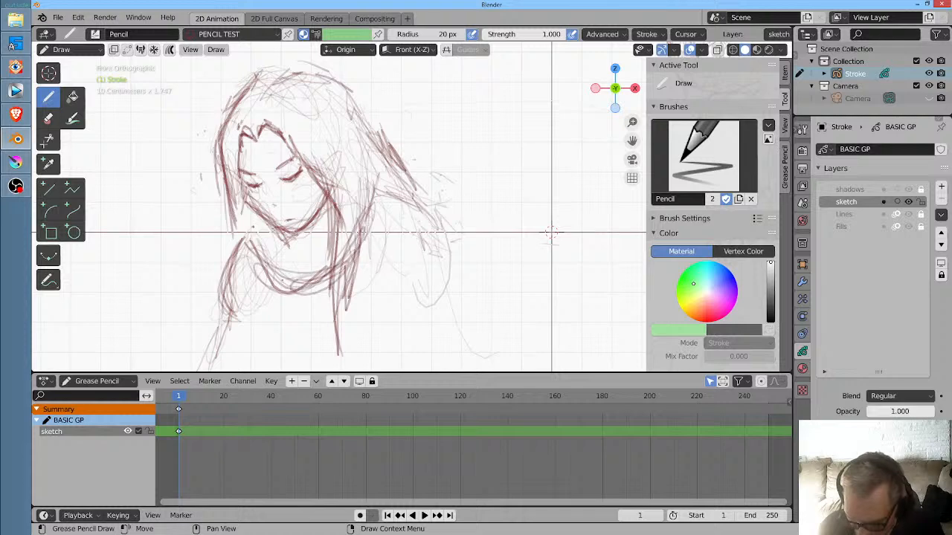
left_click_drag(244, 230, 284, 282)
left_click_drag(247, 212, 242, 246)
mouse_move(243, 239)
left_mouse_down()
mouse_move(284, 292)
mouse_move(322, 262)
mouse_move(340, 231)
left_mouse_up()
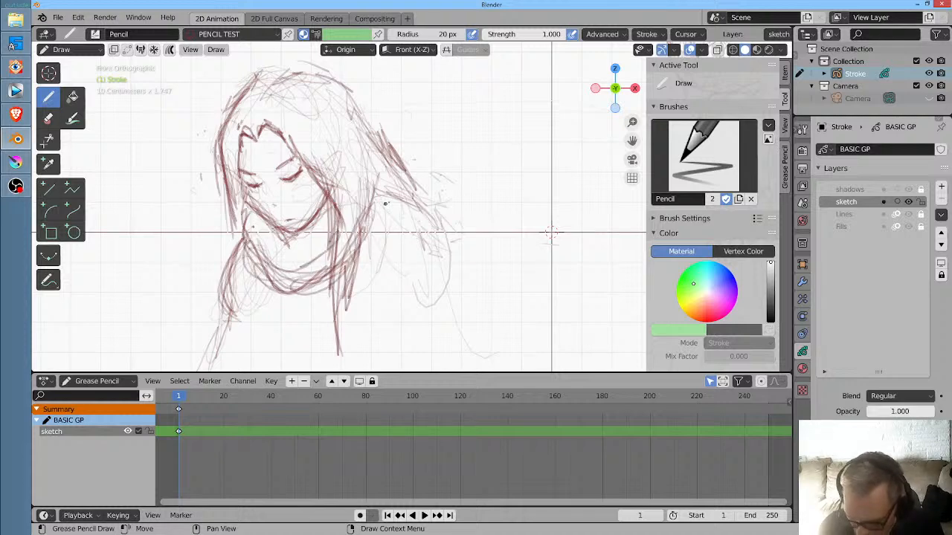
- Sketch the chest below the neckline with its lower edge, and rough in the upper arm on the right
mouse_move(551, 233)
left_mouse_down()
mouse_move(453, 223)
mouse_move(512, 142)
left_mouse_up()
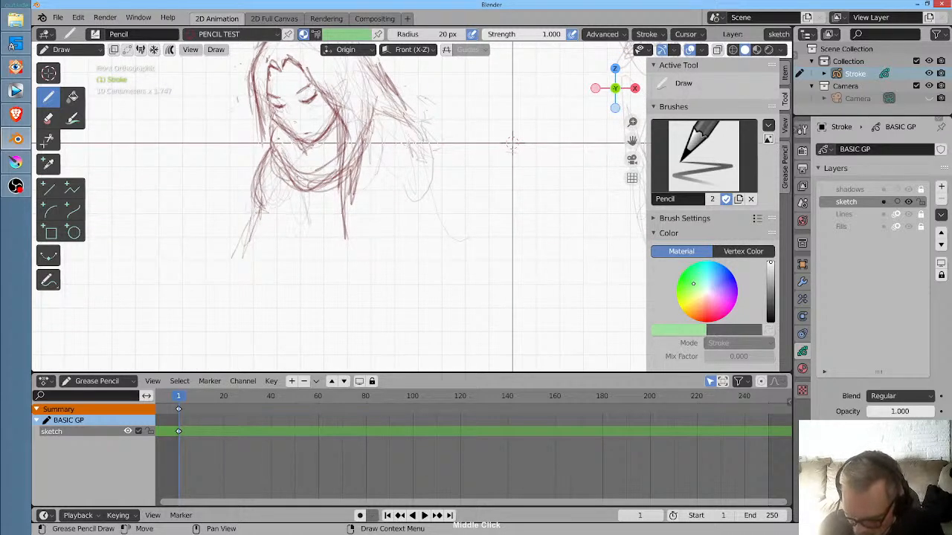
mouse_move(308, 185)
left_mouse_down()
mouse_move(310, 224)
mouse_move(338, 244)
left_mouse_up()
left_click_drag(305, 185, 299, 231)
left_click_drag(306, 227, 341, 244)
mouse_move(287, 196)
left_mouse_down()
mouse_move(337, 245)
mouse_move(373, 232)
left_mouse_up()
mouse_move(361, 196)
left_mouse_down()
mouse_move(359, 241)
mouse_move(344, 266)
mouse_move(344, 258)
left_mouse_up()
mouse_move(420, 161)
left_mouse_down()
mouse_move(401, 187)
mouse_move(427, 238)
left_mouse_up()
left_click_drag(372, 259, 395, 244)
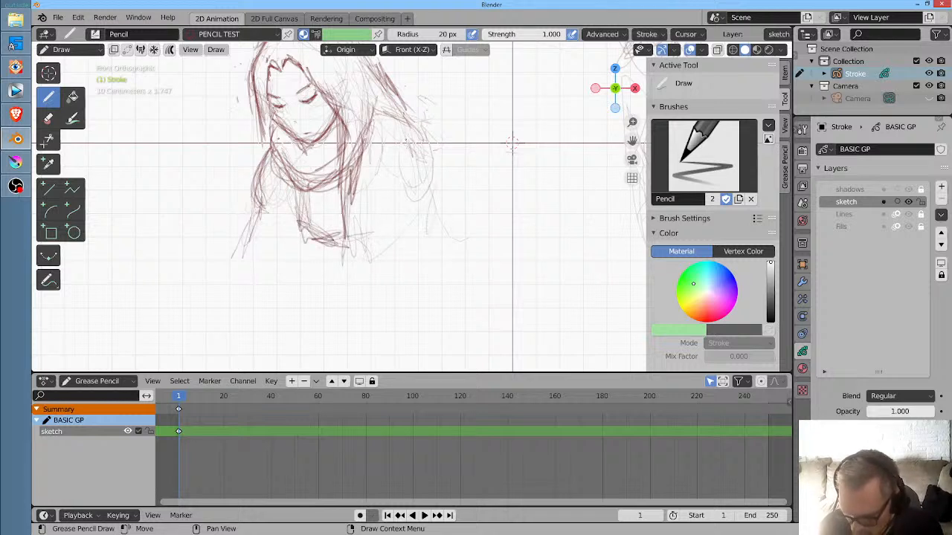
- Draw the right-hand arm bent at the elbow, with its forearm angled down-left to the wrist
mouse_move(343, 317)
left_mouse_down()
mouse_move(327, 322)
mouse_move(361, 332)
mouse_move(330, 319)
mouse_move(356, 294)
mouse_move(360, 269)
mouse_move(394, 222)
mouse_move(360, 265)
left_mouse_up()
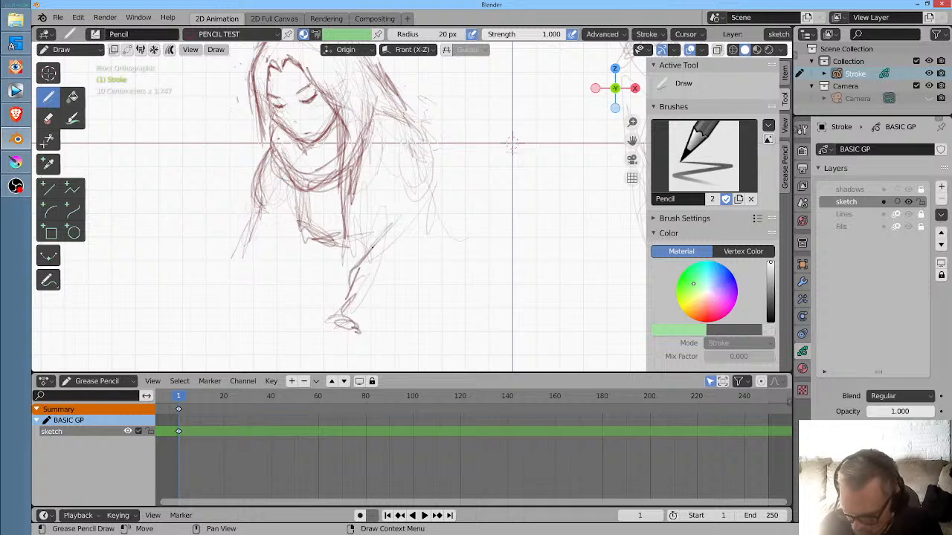
mouse_move(382, 216)
left_mouse_down()
mouse_move(363, 262)
mouse_move(373, 229)
left_mouse_up()
left_click_drag(417, 121, 437, 172)
mouse_move(434, 177)
left_mouse_down()
mouse_move(421, 206)
mouse_move(426, 231)
left_mouse_up()
mouse_move(433, 198)
left_mouse_down()
mouse_move(421, 274)
mouse_move(371, 330)
mouse_move(442, 154)
left_mouse_up()
- Extend the left-hand arm downwards from the shoulder with long sloping strokes
mouse_move(255, 201)
left_mouse_down()
mouse_move(245, 276)
mouse_move(252, 214)
left_mouse_up()
left_click_drag(259, 193, 241, 281)
left_click_drag(236, 287, 231, 300)
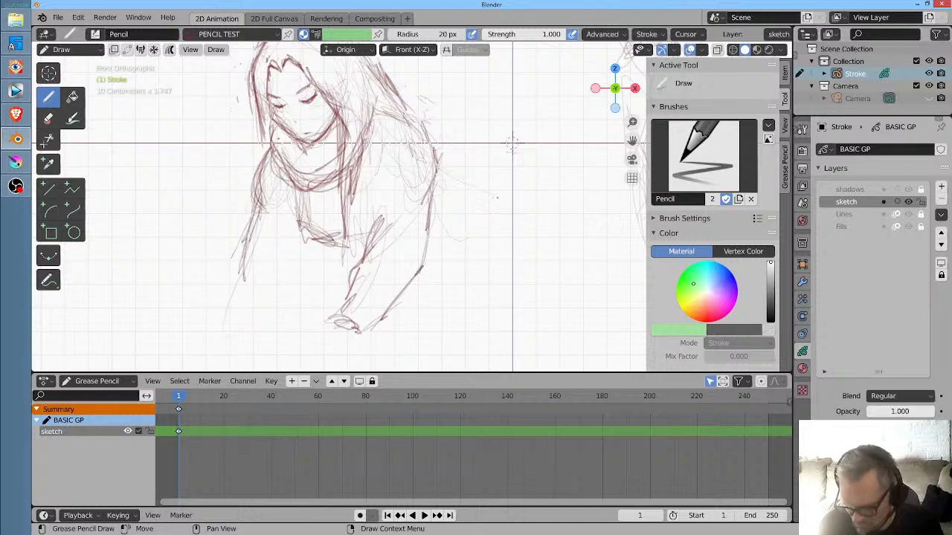
- Sketch the curve of the hip sweeping from the lower back outwards and down, right of the bent elbow, with repeated strokes
mouse_move(439, 180)
left_mouse_down()
mouse_move(494, 201)
mouse_move(448, 187)
mouse_move(505, 252)
left_mouse_up()
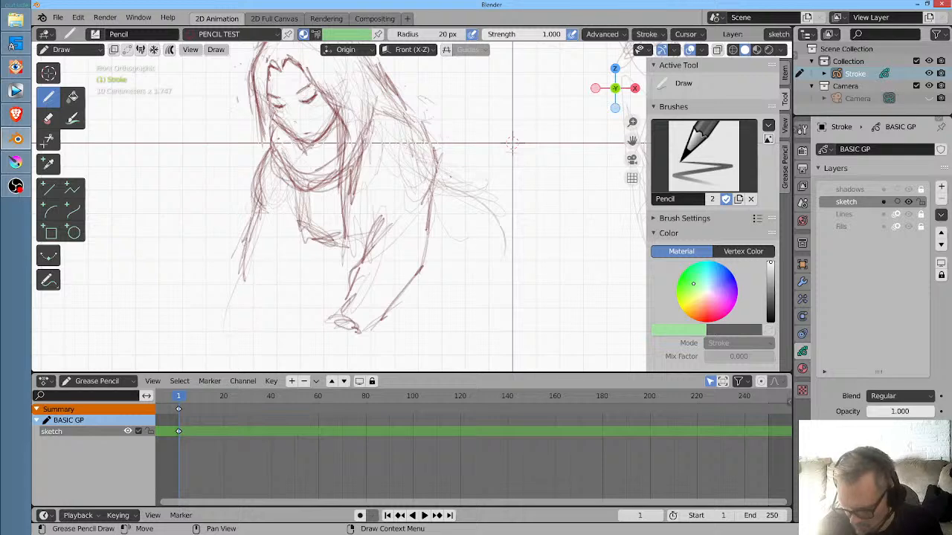
left_click_drag(503, 213, 492, 291)
mouse_move(447, 181)
left_mouse_down()
mouse_move(484, 236)
mouse_move(484, 274)
left_mouse_up()
left_click_drag(444, 174, 488, 287)
left_click_drag(430, 191, 484, 250)
left_click_drag(484, 284, 504, 253)
left_click_drag(445, 180, 484, 268)
mouse_move(436, 192)
left_mouse_down()
mouse_move(485, 290)
mouse_move(480, 227)
mouse_move(490, 288)
left_mouse_up()
left_click_drag(449, 189, 484, 236)
left_click_drag(426, 180, 483, 233)
left_click_drag(424, 174, 467, 206)
left_click_drag(503, 232, 499, 312)
left_click_drag(487, 255, 480, 296)
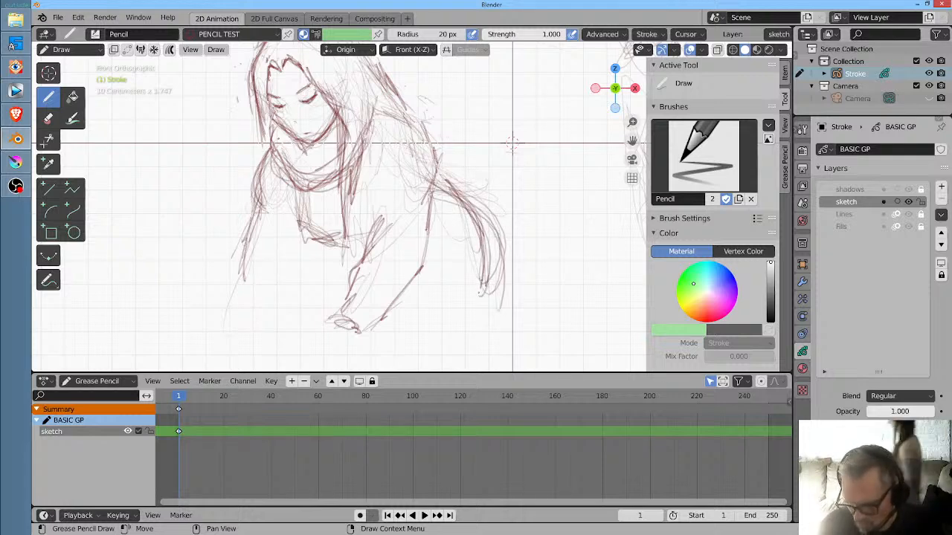
- Try roughing in both legs beneath the hip, with long thigh and knee lines running down below the hand
scroll(469, 284, "down", 1)
mouse_move(539, 194)
left_mouse_down()
mouse_move(450, 196)
mouse_move(412, 261)
left_mouse_up()
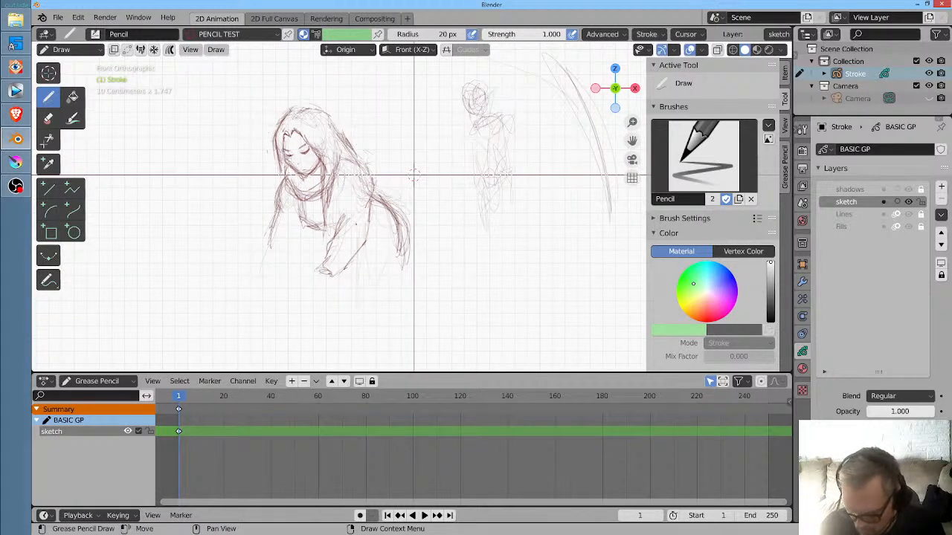
mouse_move(361, 267)
left_mouse_down()
mouse_move(372, 321)
mouse_move(394, 320)
mouse_move(375, 368)
left_mouse_up()
left_click_drag(379, 325, 372, 367)
mouse_move(350, 273)
left_mouse_down()
mouse_move(362, 291)
mouse_move(367, 356)
left_mouse_up()
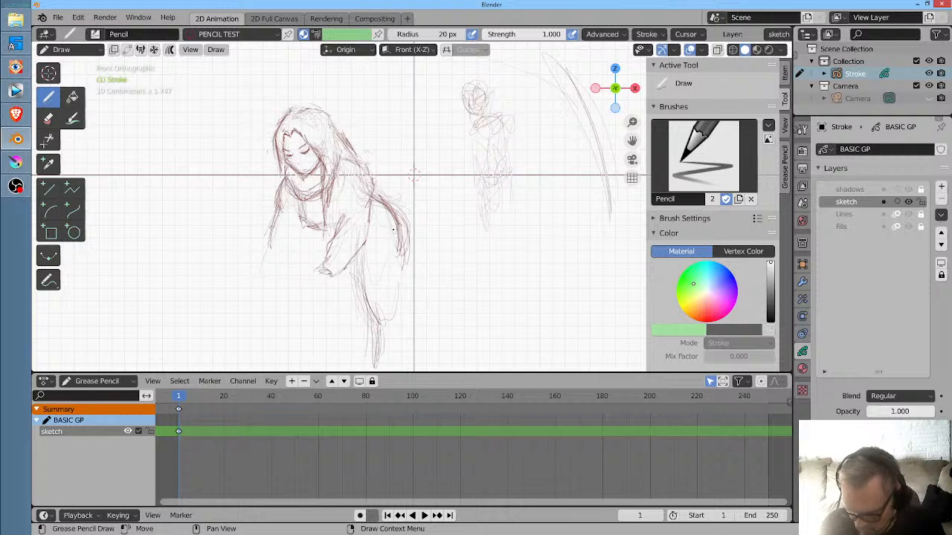
left_click_drag(398, 285, 397, 225)
left_click_drag(400, 257, 393, 296)
left_click_drag(326, 256, 346, 325)
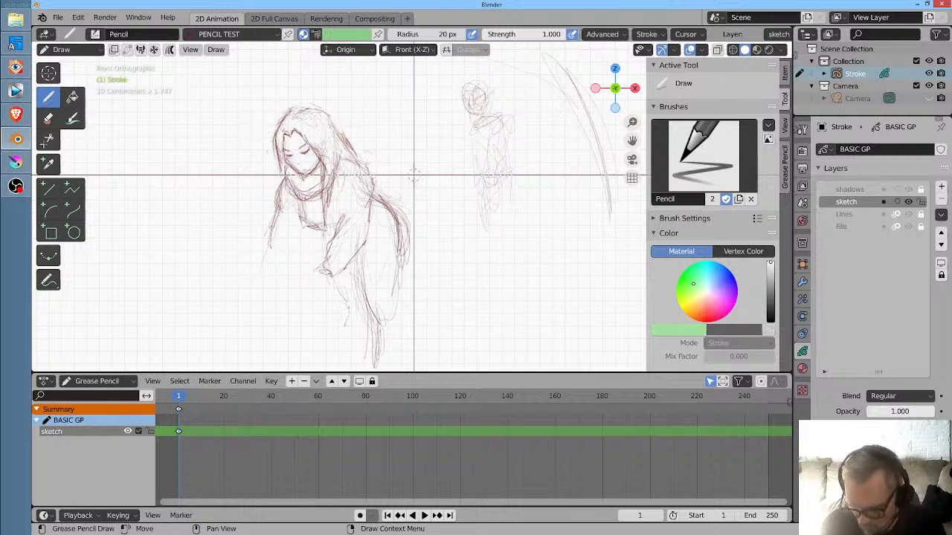
left_click_drag(331, 273, 352, 321)
left_click_drag(351, 313, 358, 361)
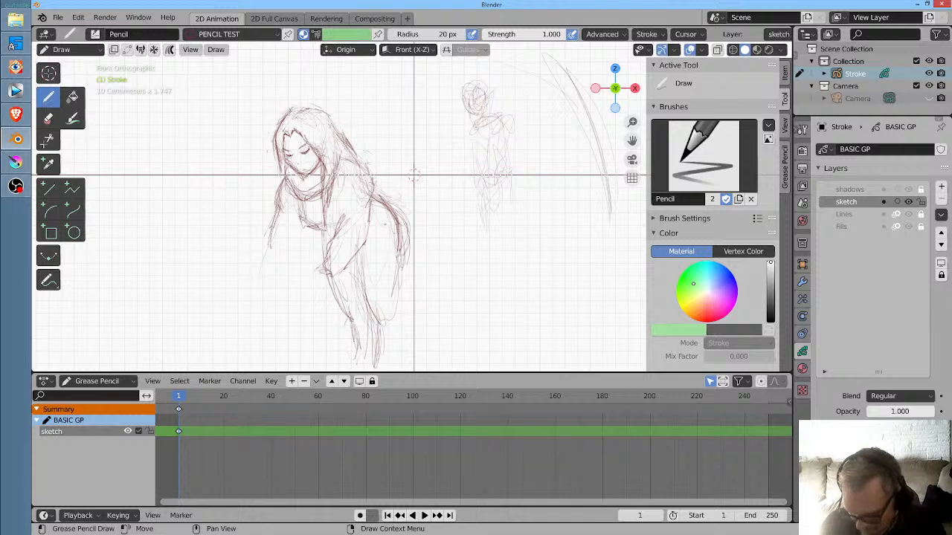
left_click_drag(399, 226, 402, 296)
left_click_drag(395, 263, 401, 334)
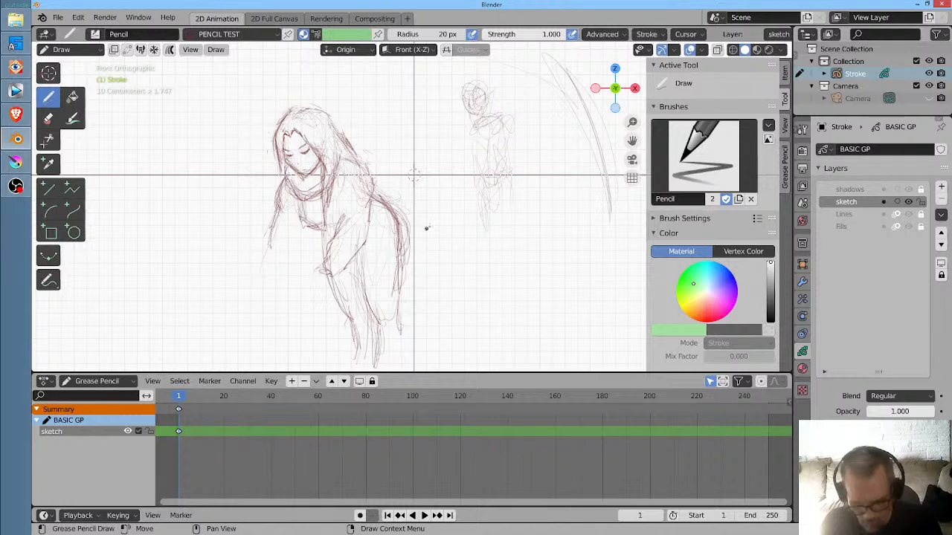
- Undo the leg strokes beneath the woman's hip and hand
key("ctrl+z")
key("ctrl+z")
key("ctrl+z")
key("ctrl+z")
key("ctrl+z")
key("ctrl+z")
key("ctrl+z")
key("ctrl+z")
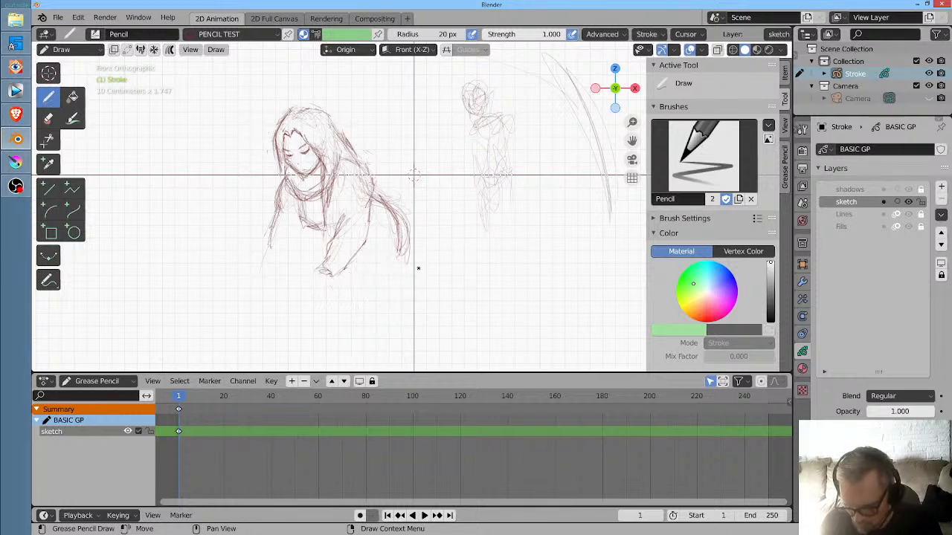
- Erase the outer hip lines, redraw the hip as a rounded shape closing under the forearm, and rough in the right-hand hand
left_click_drag(415, 226, 414, 232)
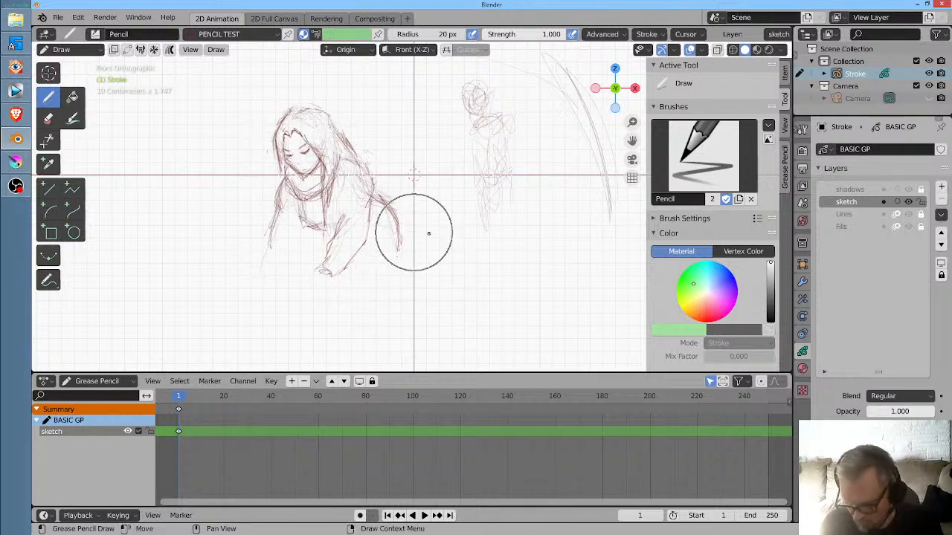
mouse_move(377, 180)
left_mouse_down()
mouse_move(412, 251)
mouse_move(354, 289)
mouse_move(408, 277)
mouse_move(384, 209)
mouse_move(398, 260)
mouse_move(374, 297)
mouse_move(399, 239)
mouse_move(386, 191)
left_mouse_up()
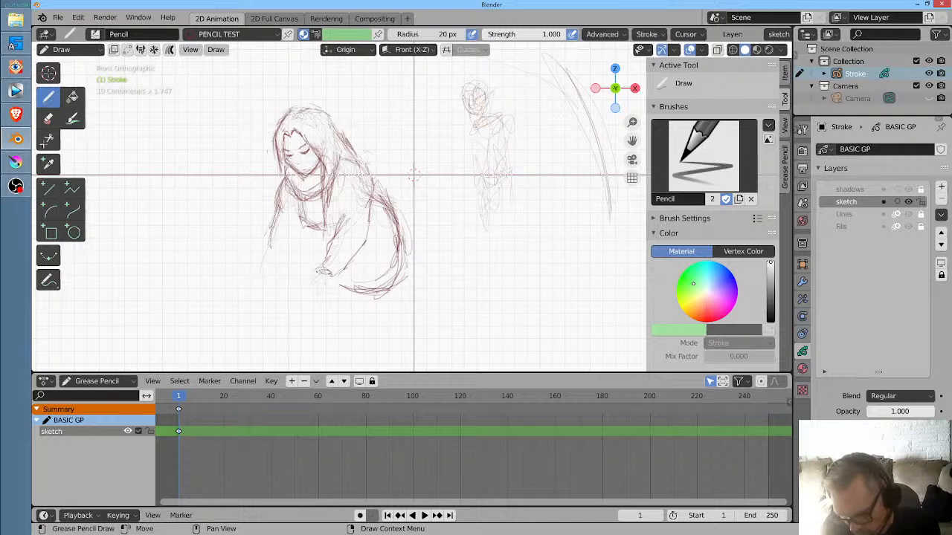
left_click_drag(306, 291, 333, 282)
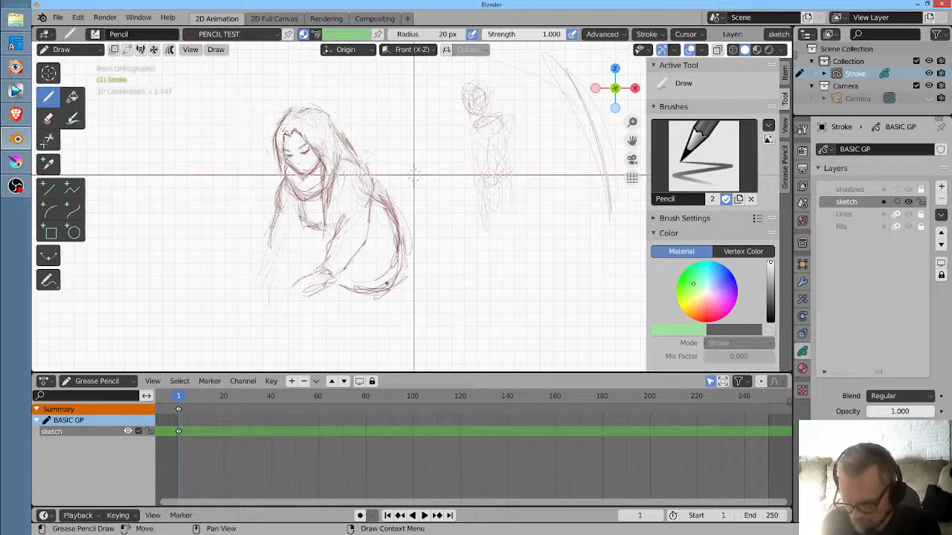
mouse_move(331, 305)
left_mouse_down()
mouse_move(399, 290)
mouse_move(400, 249)
left_mouse_up()
mouse_move(387, 206)
left_mouse_down()
mouse_move(397, 292)
mouse_move(344, 296)
mouse_move(400, 285)
left_mouse_up()
left_click_drag(375, 189, 402, 237)
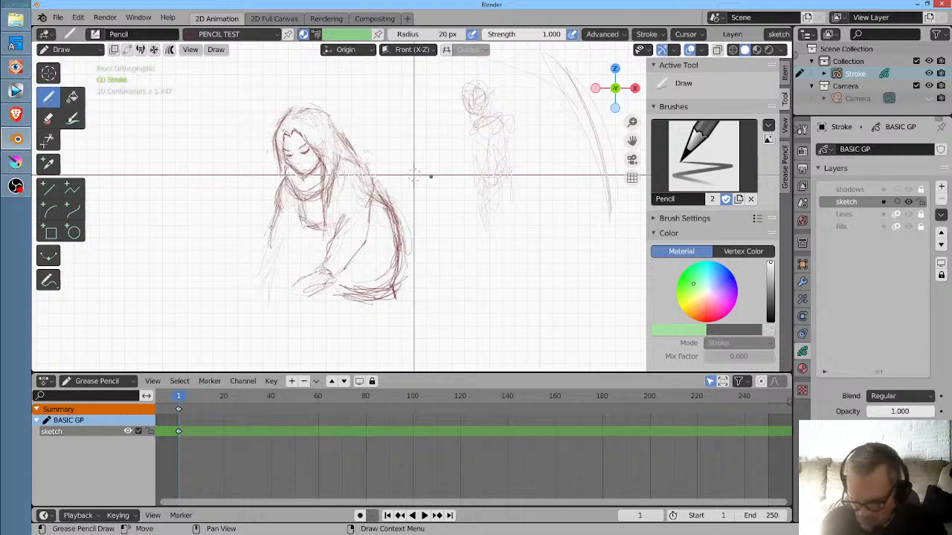
- Push the rounded hip outline outwards with the sculpting Grab brush at a 159 px radius, and return to drawing
key("ctrl+Tab")
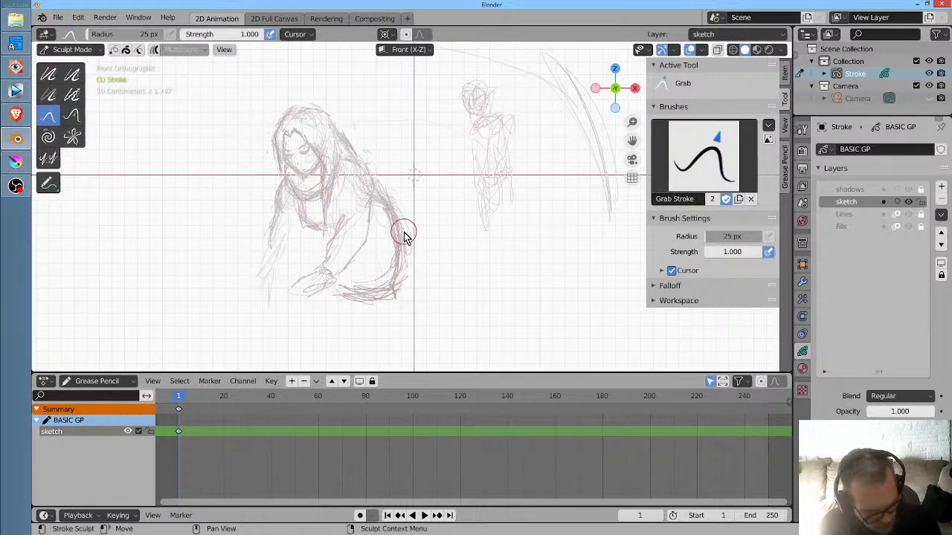
key("f")
left_click(484, 213)
mouse_move(412, 229)
left_mouse_down()
mouse_move(419, 260)
mouse_move(409, 292)
mouse_move(417, 293)
left_mouse_up()
left_click_drag(436, 252, 438, 245)
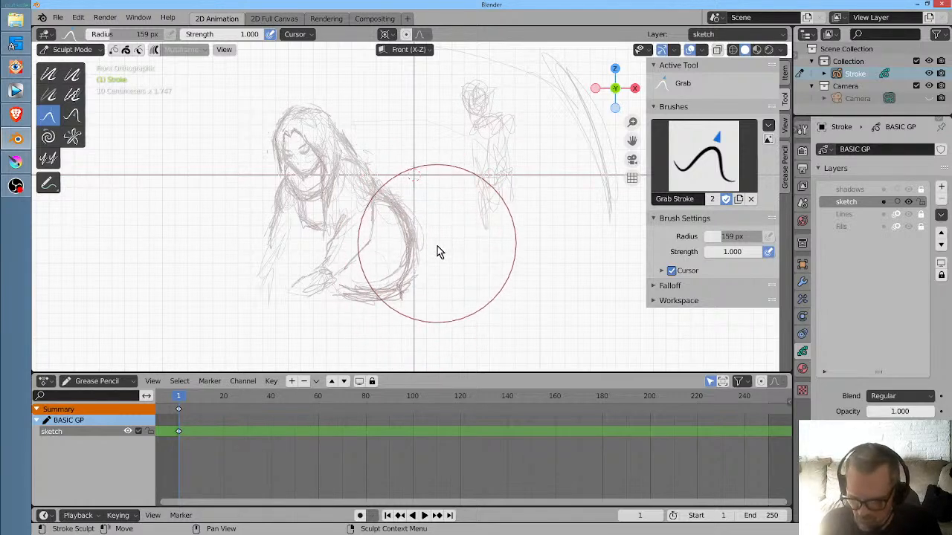
left_click_drag(426, 288, 420, 300)
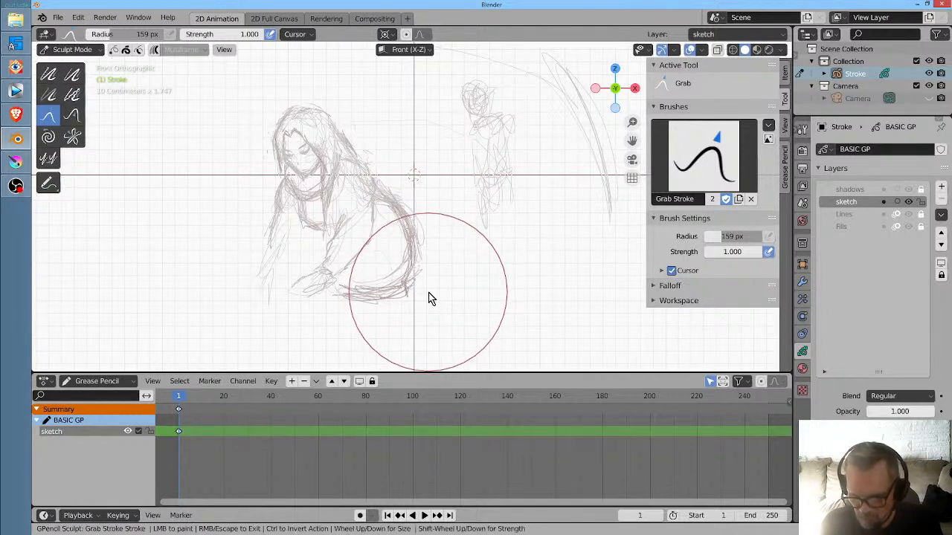
key("ctrl+Tab")
key("d")
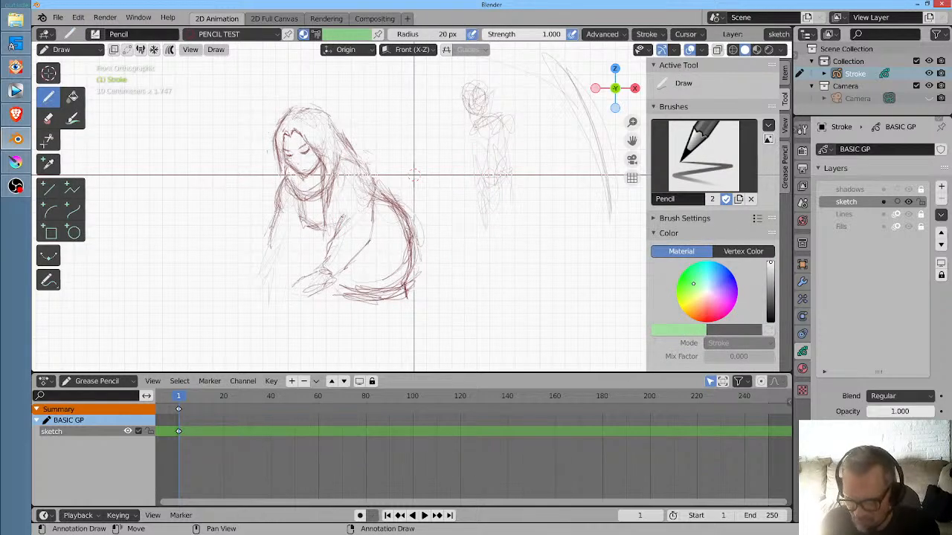
- Reinforce the right-hand upper arm, and complete the left-hand forearm with its inner edge and hand
left_click_drag(343, 206, 339, 224)
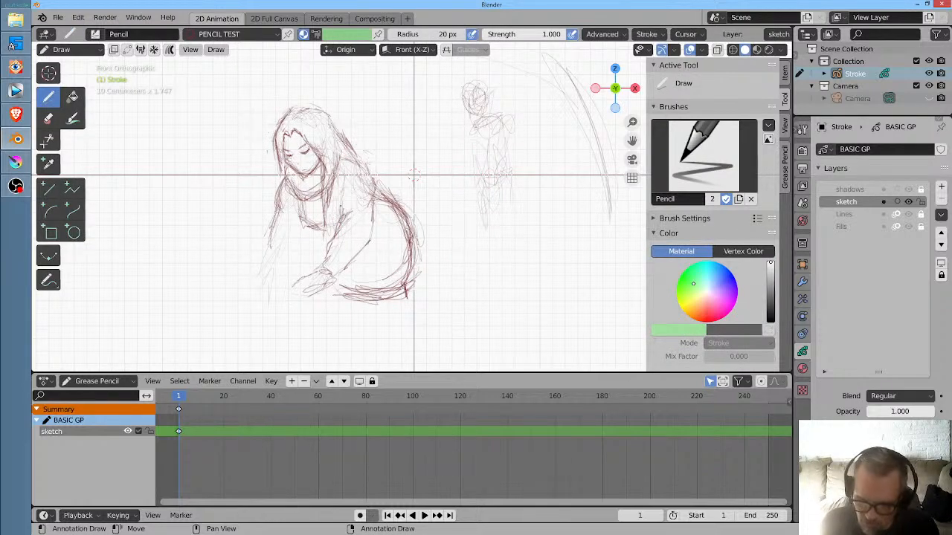
left_click_drag(344, 188, 340, 213)
left_click_drag(270, 257, 266, 277)
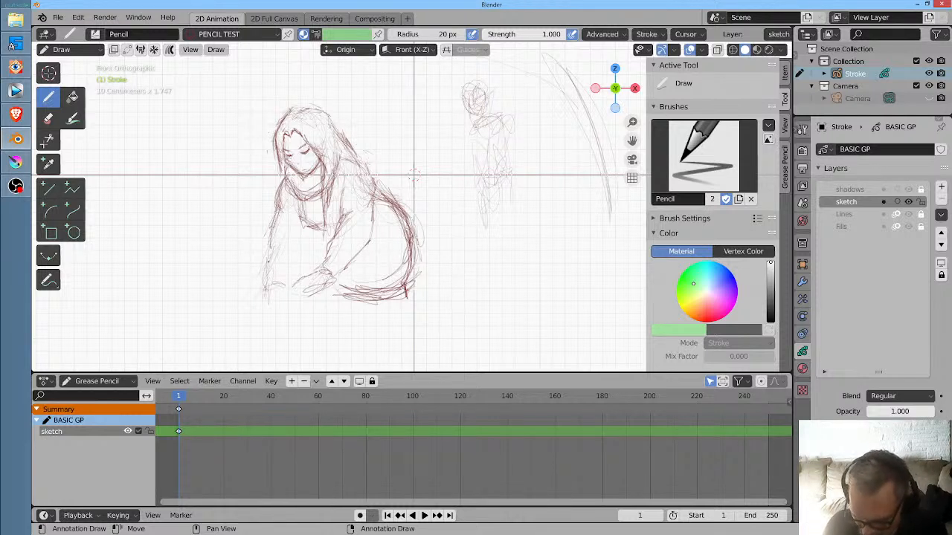
mouse_move(271, 242)
left_mouse_down()
mouse_move(264, 281)
mouse_move(275, 290)
mouse_move(303, 238)
left_mouse_up()
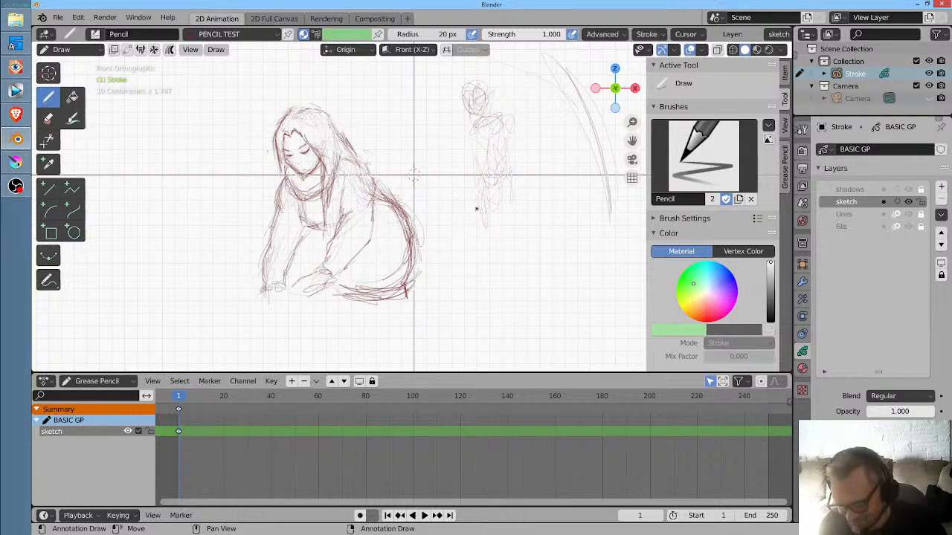
- Erase the rounded hip shape and draw a raised hip with the back of the thigh curving downwards
mouse_move(477, 209)
left_mouse_down()
mouse_move(504, 185)
mouse_move(491, 228)
mouse_move(472, 226)
mouse_move(492, 200)
left_mouse_up()
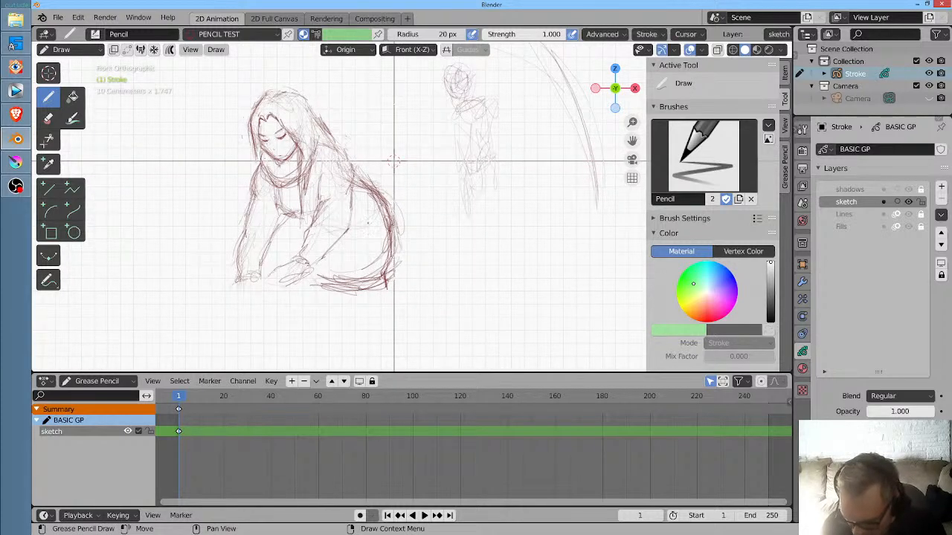
mouse_move(405, 211)
left_mouse_down()
mouse_move(400, 186)
mouse_move(398, 218)
mouse_move(362, 295)
mouse_move(357, 268)
mouse_move(395, 206)
left_mouse_up()
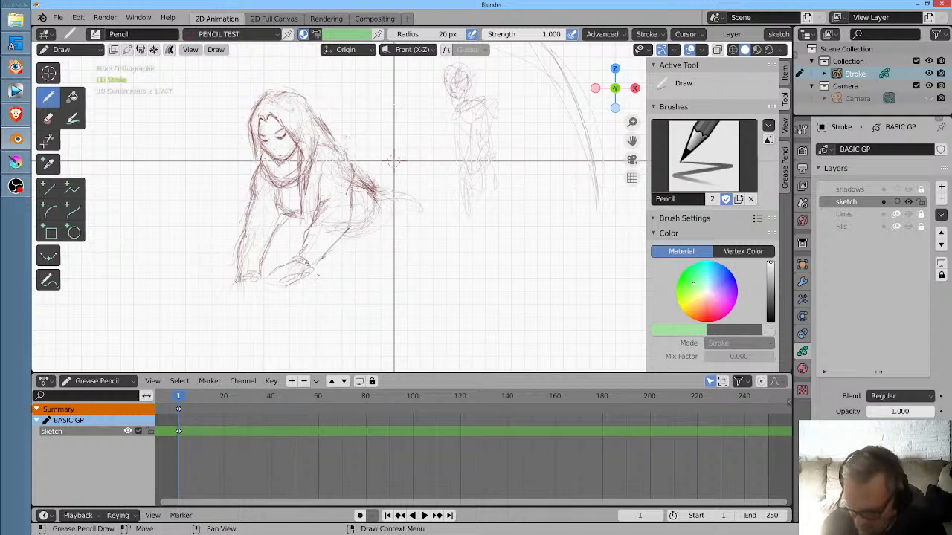
mouse_move(393, 192)
left_mouse_down()
mouse_move(418, 210)
mouse_move(360, 184)
mouse_move(417, 223)
mouse_move(404, 217)
mouse_move(410, 257)
mouse_move(400, 288)
left_mouse_up()
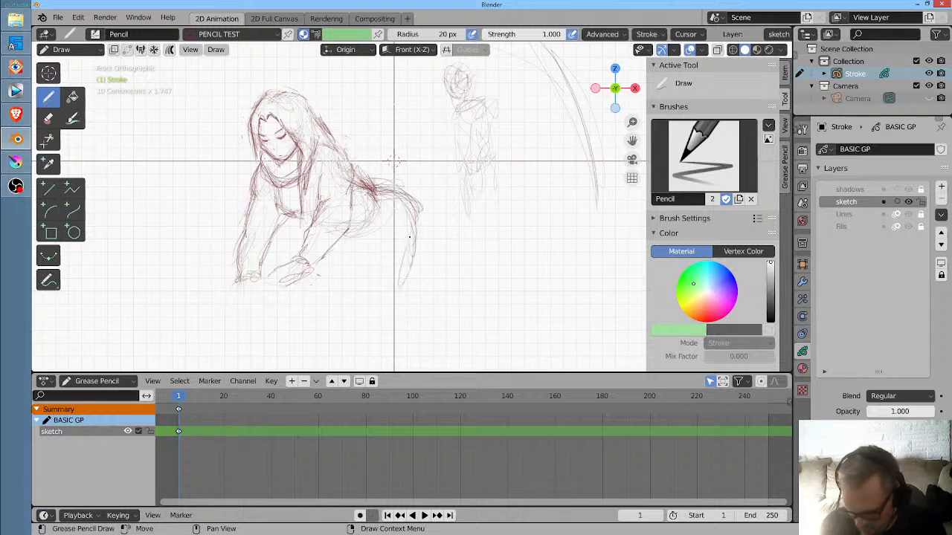
left_click_drag(416, 220, 377, 223)
left_click_drag(413, 187, 401, 281)
left_click_drag(402, 239, 393, 285)
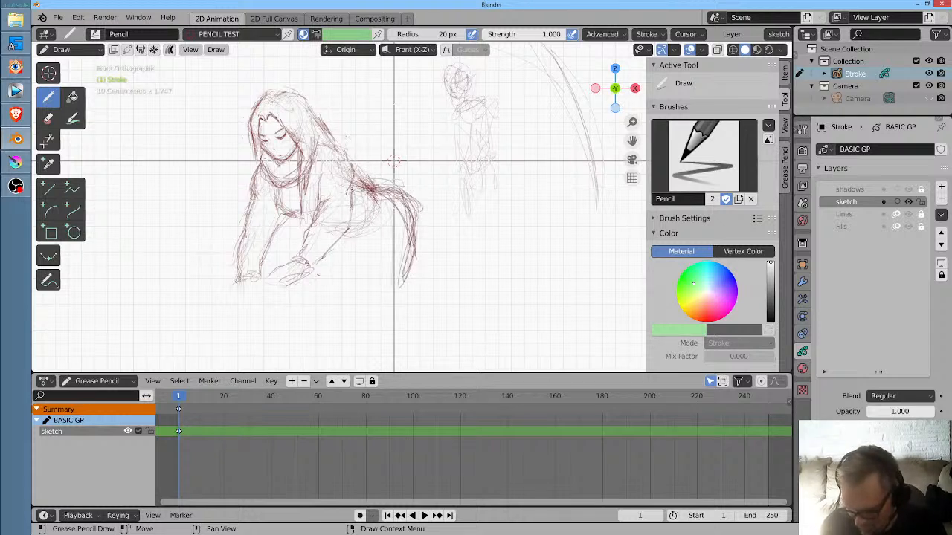
- Draw the belly line and the right-hand thigh, tapering its front and back contours down to a small rounded knee
left_click_drag(354, 191, 347, 253)
mouse_move(400, 207)
left_mouse_down()
mouse_move(366, 272)
mouse_move(367, 300)
left_mouse_up()
left_click_drag(378, 236, 367, 311)
left_click_drag(394, 212, 370, 232)
left_click_drag(417, 209, 407, 297)
left_click_drag(372, 235, 375, 337)
left_click_drag(377, 262, 389, 339)
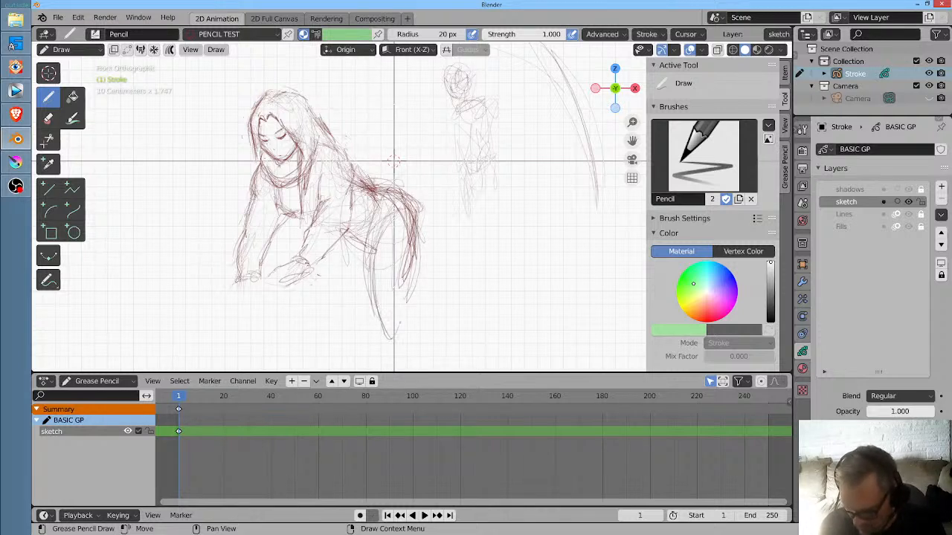
left_click_drag(416, 219, 382, 345)
left_click_drag(390, 325, 375, 337)
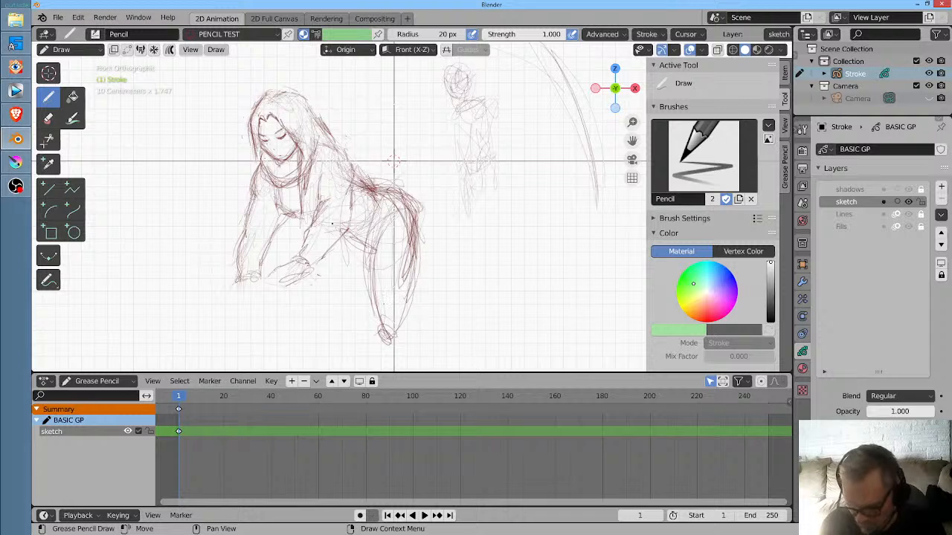
- Draw the left-hand thigh down to the knee and sketch a skirt hem across the upper legs
left_click_drag(325, 225, 332, 299)
left_click_drag(327, 251, 343, 341)
left_click_drag(342, 287, 341, 353)
mouse_move(342, 311)
left_mouse_down()
mouse_move(363, 322)
mouse_move(341, 370)
left_mouse_up()
mouse_move(365, 278)
left_mouse_down()
mouse_move(352, 329)
mouse_move(329, 257)
mouse_move(335, 313)
left_mouse_up()
mouse_move(326, 250)
left_mouse_down()
mouse_move(328, 293)
mouse_move(338, 303)
mouse_move(422, 272)
mouse_move(424, 260)
mouse_move(392, 290)
mouse_move(426, 280)
mouse_move(403, 201)
mouse_move(409, 250)
mouse_move(412, 235)
left_mouse_up()
- Reinforce the right-hand thigh and knee, and extend the leg with a shin slanting down-left to the ankle
mouse_move(389, 189)
left_mouse_down()
mouse_move(421, 253)
mouse_move(422, 282)
mouse_move(370, 287)
mouse_move(387, 351)
left_mouse_up()
left_click_drag(373, 299, 384, 357)
mouse_move(466, 256)
left_mouse_down()
mouse_move(465, 165)
mouse_move(465, 183)
left_mouse_up()
mouse_move(378, 241)
left_mouse_down()
mouse_move(386, 308)
mouse_move(361, 358)
left_mouse_up()
left_click_drag(383, 266, 366, 342)
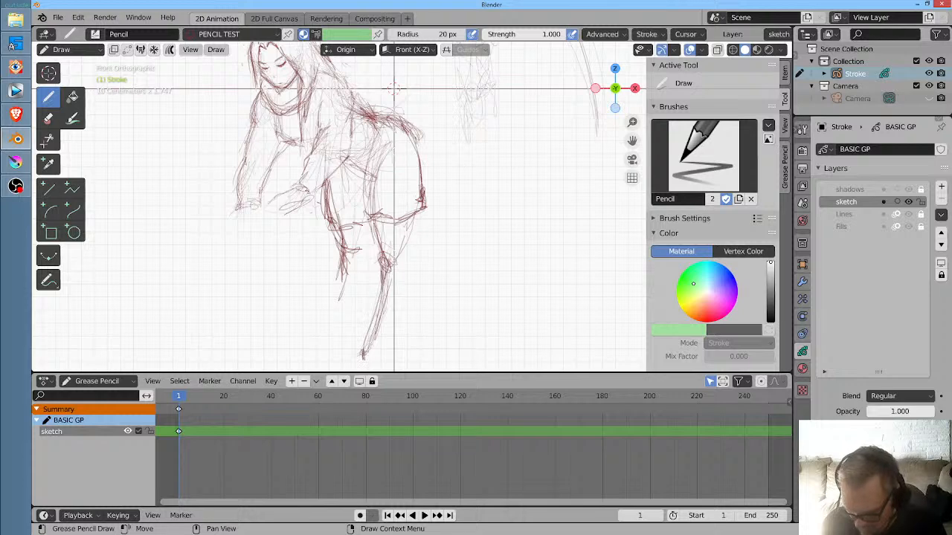
left_click_drag(380, 299, 375, 321)
- Add the right-hand foot and the back of its calf, and draw the left-hand lower leg with its foot
mouse_move(430, 226)
left_mouse_down()
mouse_move(412, 262)
mouse_move(418, 202)
left_mouse_up()
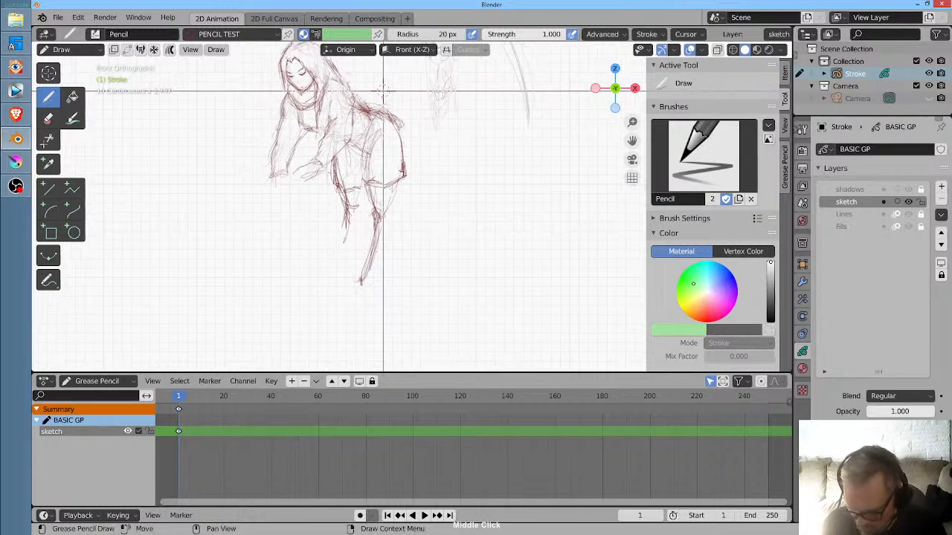
mouse_move(371, 235)
left_mouse_down()
mouse_move(367, 300)
mouse_move(373, 280)
left_mouse_up()
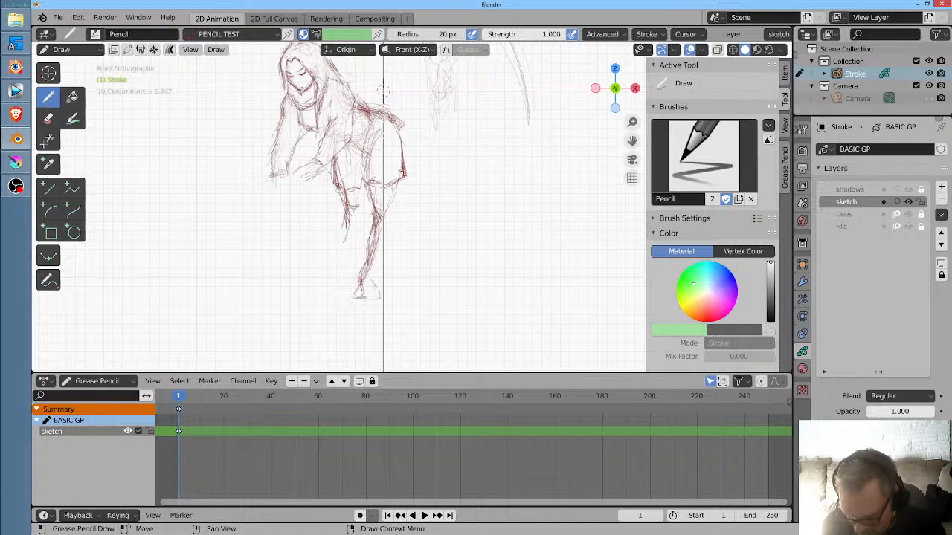
mouse_move(392, 216)
left_mouse_down()
mouse_move(378, 265)
mouse_move(399, 180)
left_mouse_up()
mouse_move(347, 227)
left_mouse_down()
mouse_move(344, 281)
mouse_move(310, 295)
left_mouse_up()
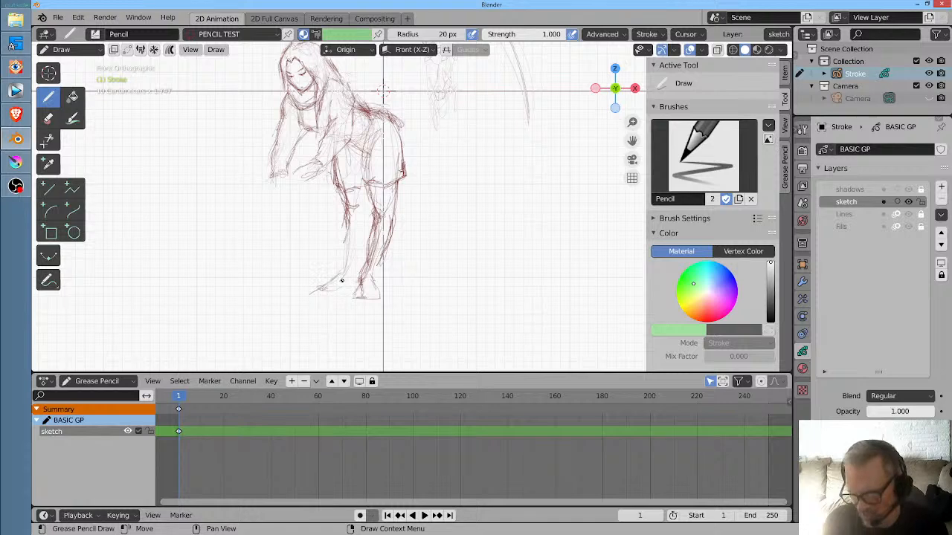
- Mirror the drawing by viewing it from the back, erase the skirt hem, and redraw the hip and rear thigh contour
left_click_drag(439, 133, 445, 198)
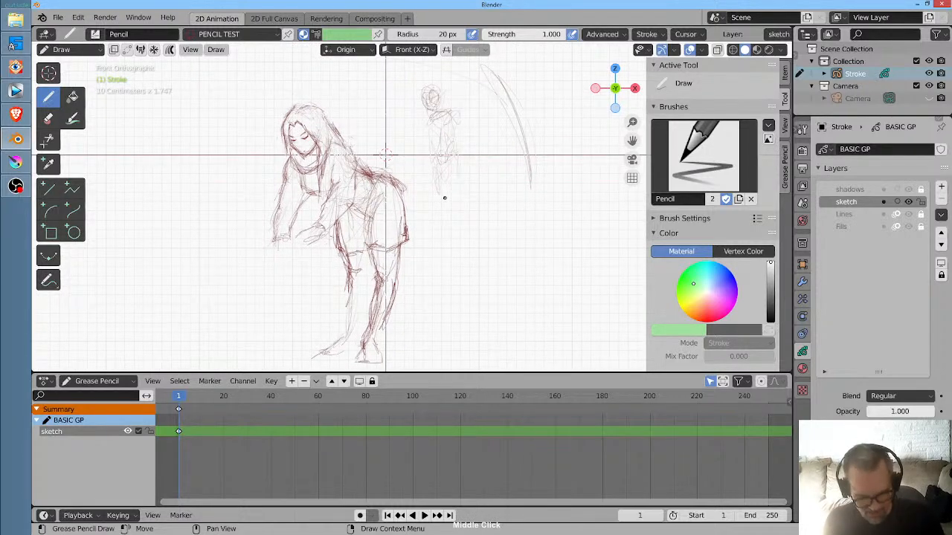
key("ctrl+KP_1")
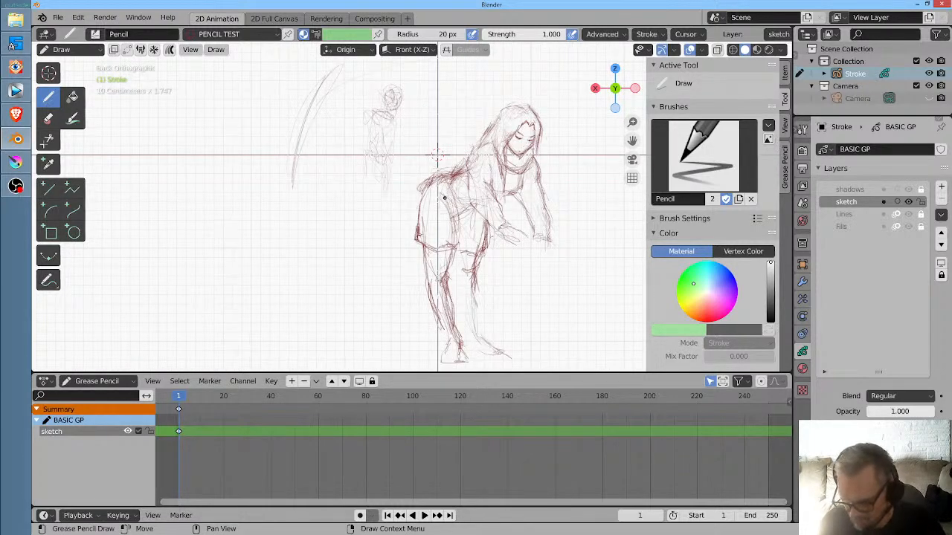
mouse_move(422, 175)
left_mouse_down()
mouse_move(444, 167)
mouse_move(415, 229)
left_mouse_up()
left_click_drag(433, 183, 413, 242)
mouse_move(420, 203)
left_mouse_down()
mouse_move(406, 241)
mouse_move(438, 251)
mouse_move(462, 244)
mouse_move(414, 254)
mouse_move(417, 271)
left_mouse_up()
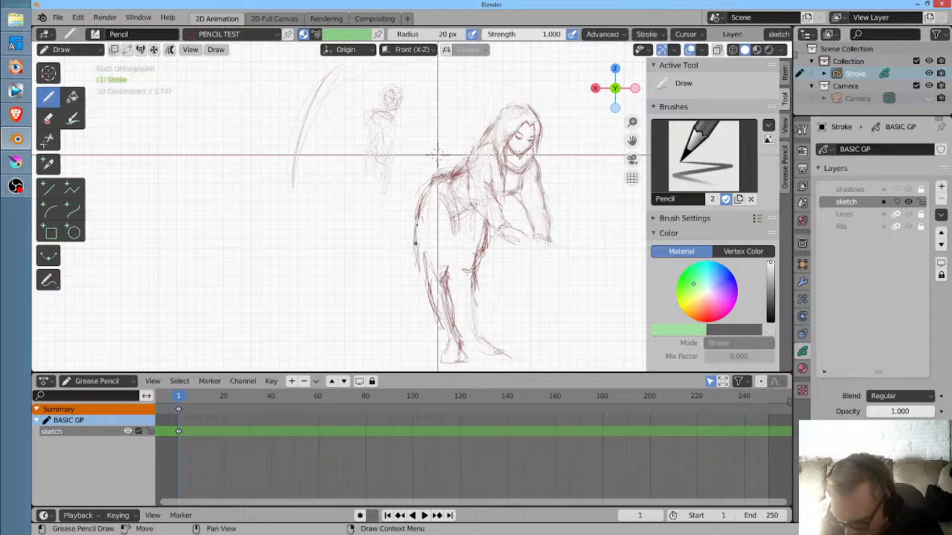
- Try a fuller rounded skirt shape, reworking the lower back and drawing a curved hem just above the knees
mouse_move(435, 182)
left_mouse_down()
mouse_move(416, 227)
mouse_move(444, 162)
left_mouse_up()
mouse_move(413, 251)
left_mouse_down()
mouse_move(417, 271)
mouse_move(464, 281)
left_mouse_up()
left_click_drag(485, 253, 453, 275)
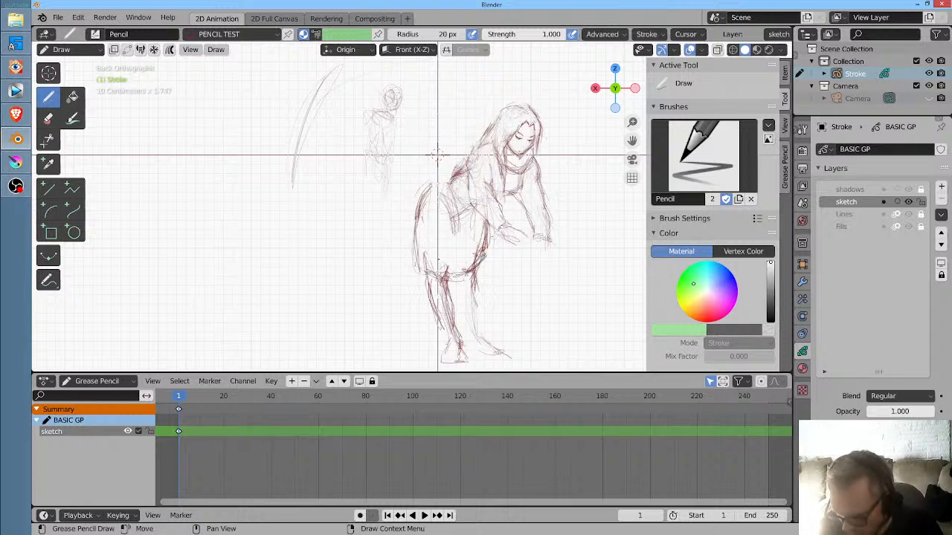
mouse_move(418, 247)
left_mouse_down()
mouse_move(441, 186)
mouse_move(411, 245)
mouse_move(415, 221)
left_mouse_up()
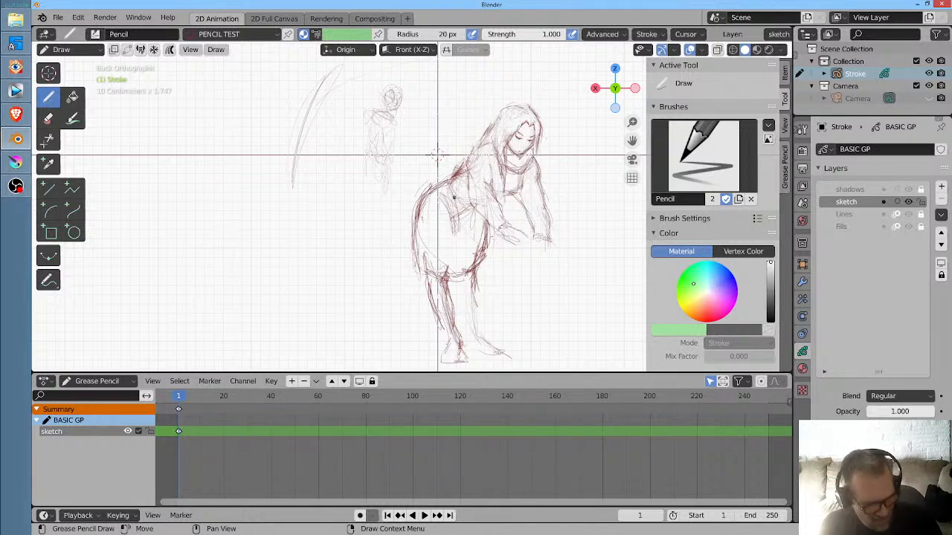
- Undo the rounded skirt hem and the reworked hip strokes
key("ctrl+z")
key("ctrl+z")
key("ctrl+z")
key("ctrl+z")
key("ctrl+z")
key("ctrl+z")
key("ctrl+z")
key("ctrl+z")
key("ctrl+z")
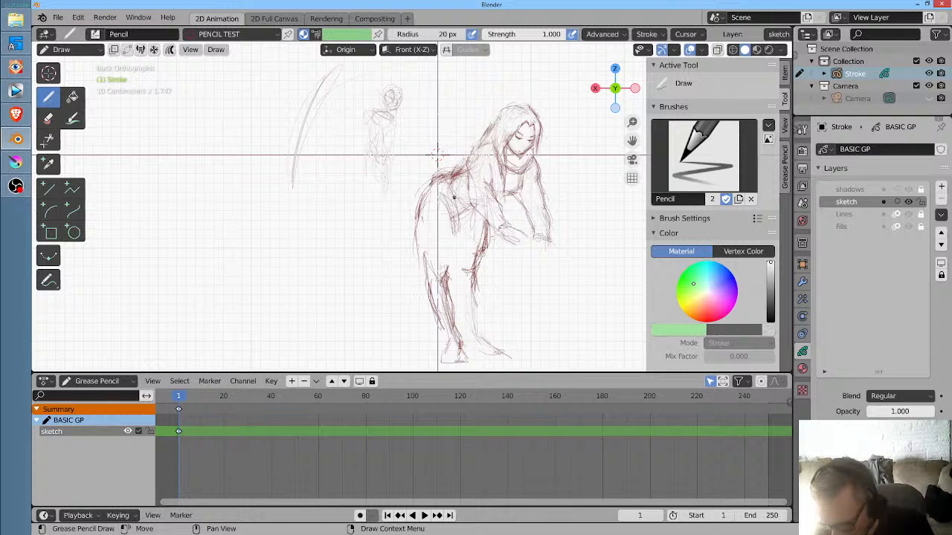
- Undo the earlier hip, rear thigh and hem-erasing edits to restore the previous skirt outline
key("ctrl+z")
key("ctrl+z")
key("ctrl+z")
key("ctrl+z")
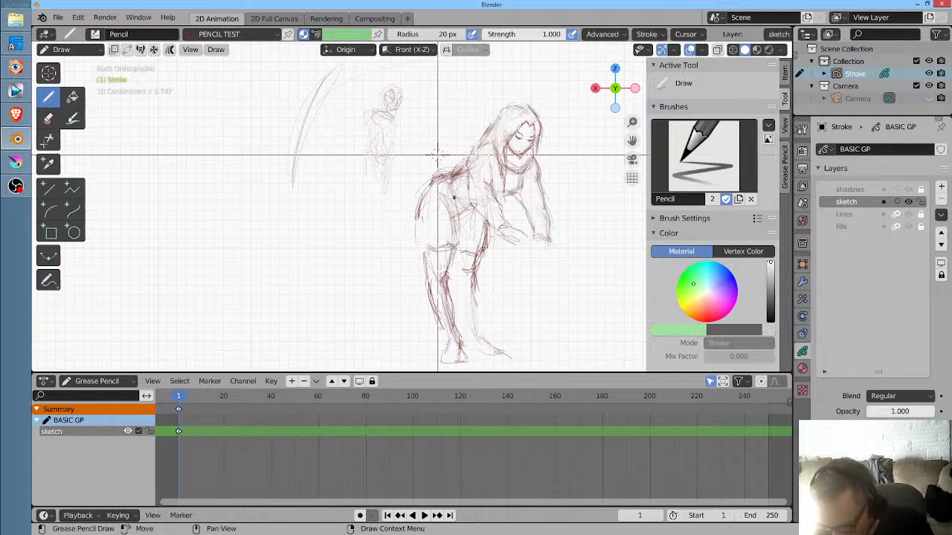
key("ctrl+z")
key("ctrl+z")
key("ctrl+z")
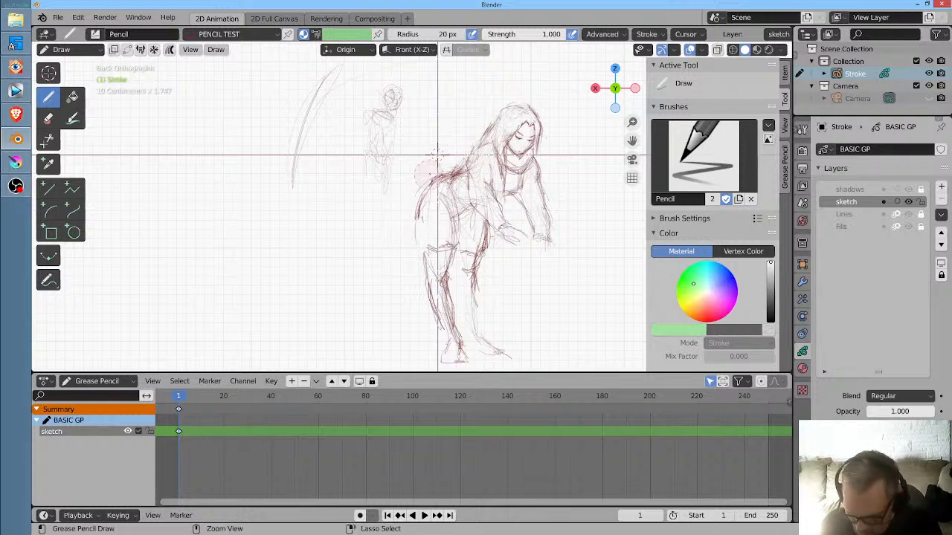
key("ctrl+z")
key("ctrl+z")
key("ctrl+z")
key("ctrl+z")
key("ctrl+z")
key("ctrl+z")
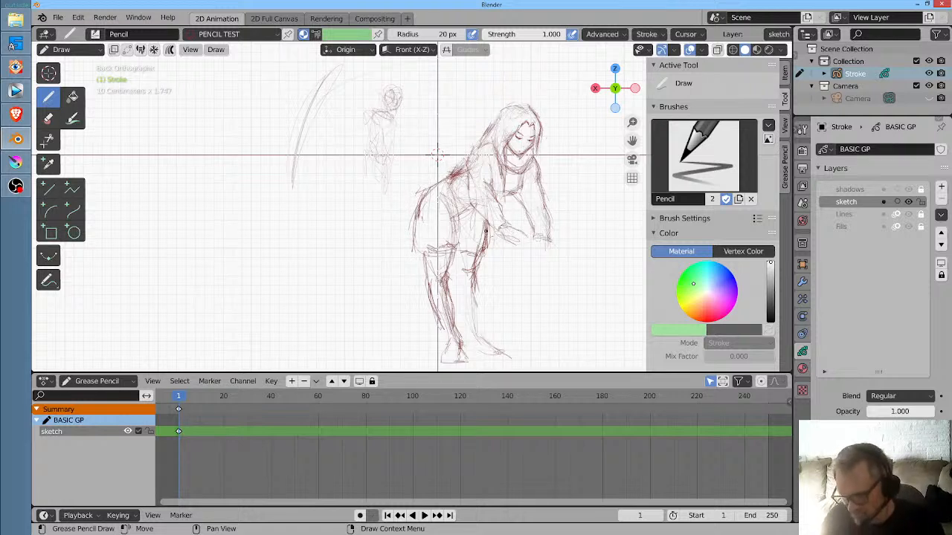
- Try a curved skirt hem above the knees, check the reference video, and erase the hem with the skirt's lower rear edge
mouse_move(449, 235)
left_mouse_down()
mouse_move(426, 245)
mouse_move(451, 336)
mouse_move(422, 259)
mouse_move(417, 270)
mouse_move(450, 329)
mouse_move(444, 264)
mouse_move(488, 255)
left_mouse_up()
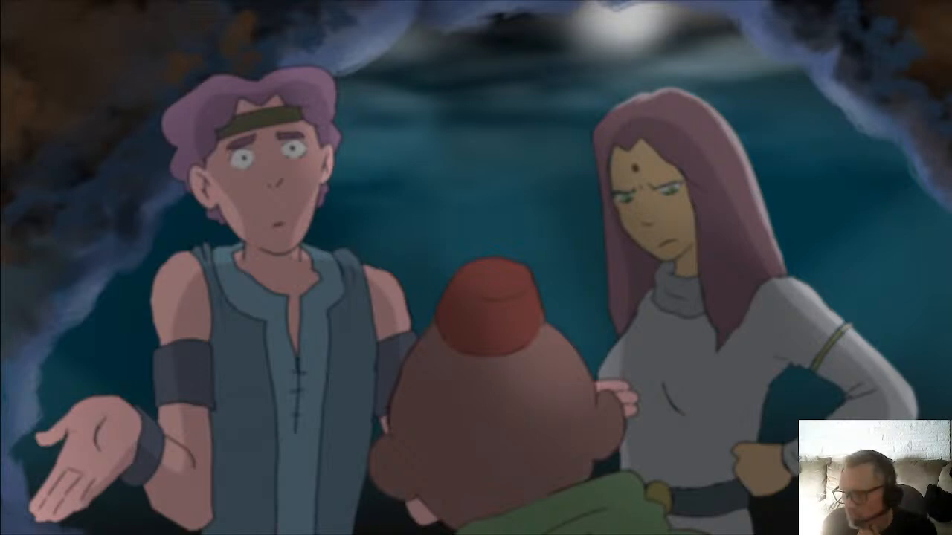
key("Page_Down")
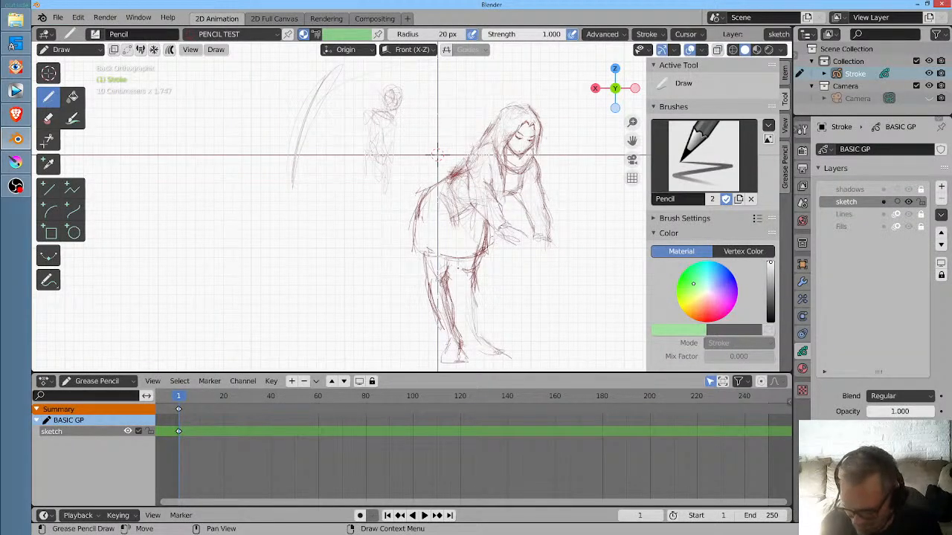
mouse_move(457, 258)
left_mouse_down()
mouse_move(462, 324)
mouse_move(458, 302)
mouse_move(466, 332)
left_mouse_up()
mouse_move(410, 244)
left_mouse_down()
mouse_move(472, 255)
mouse_move(443, 232)
mouse_move(449, 273)
left_mouse_up()
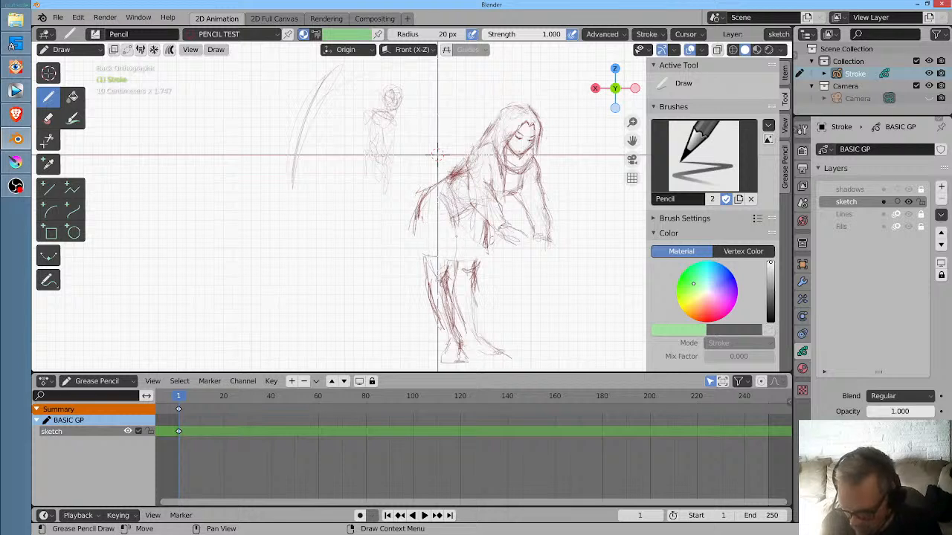
- Draw the near thigh's contour from inside the skirt area down to the knee
left_click_drag(455, 229, 445, 273)
left_click_drag(455, 220, 446, 276)
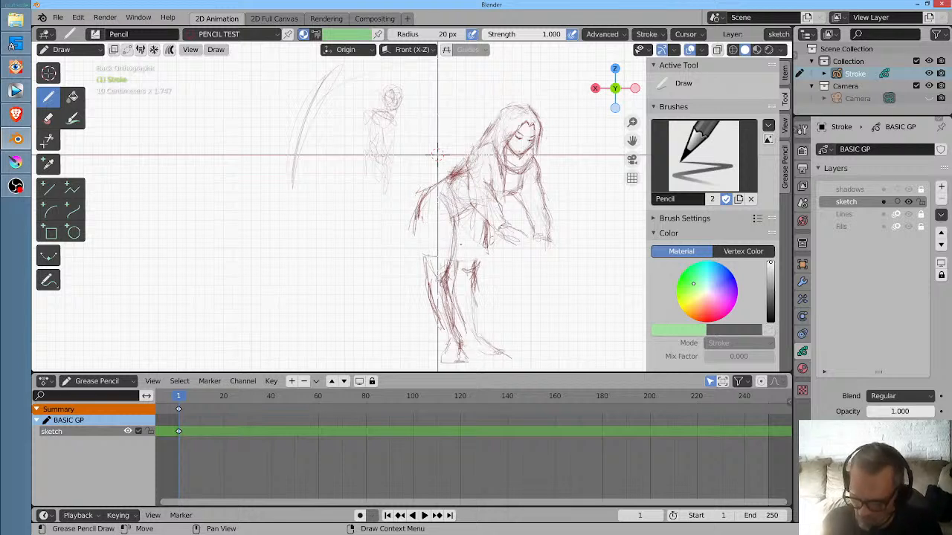
left_click_drag(461, 239, 454, 268)
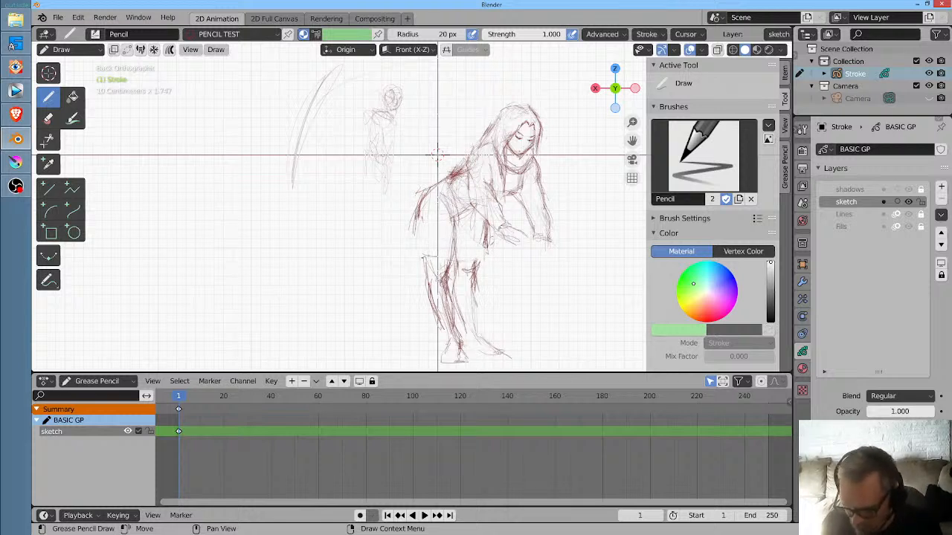
- Redraw the skirt's rear edge and short hem above the knees, and clean up the lines inside the skirt
mouse_move(420, 209)
left_mouse_down()
mouse_move(418, 249)
mouse_move(448, 251)
mouse_move(461, 242)
mouse_move(449, 212)
mouse_move(475, 208)
left_mouse_up()
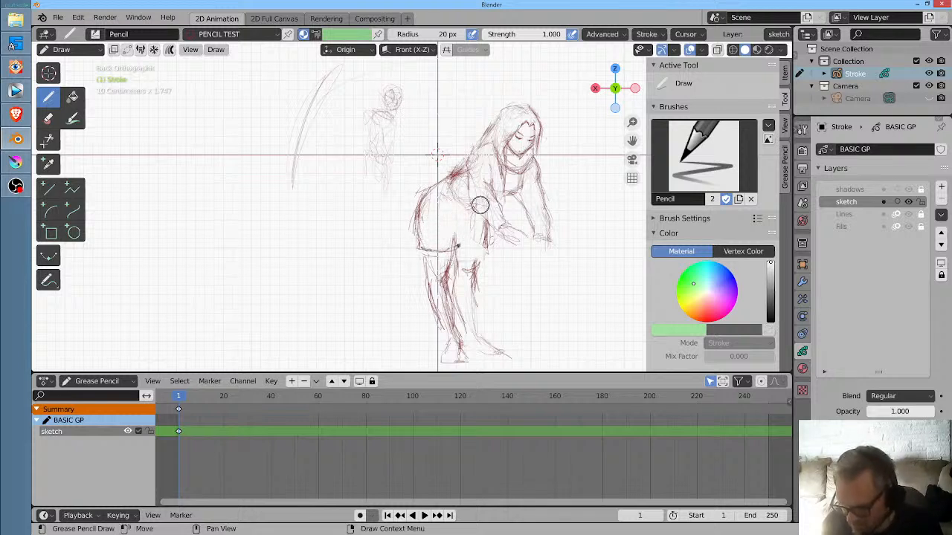
left_click_drag(454, 248, 490, 247)
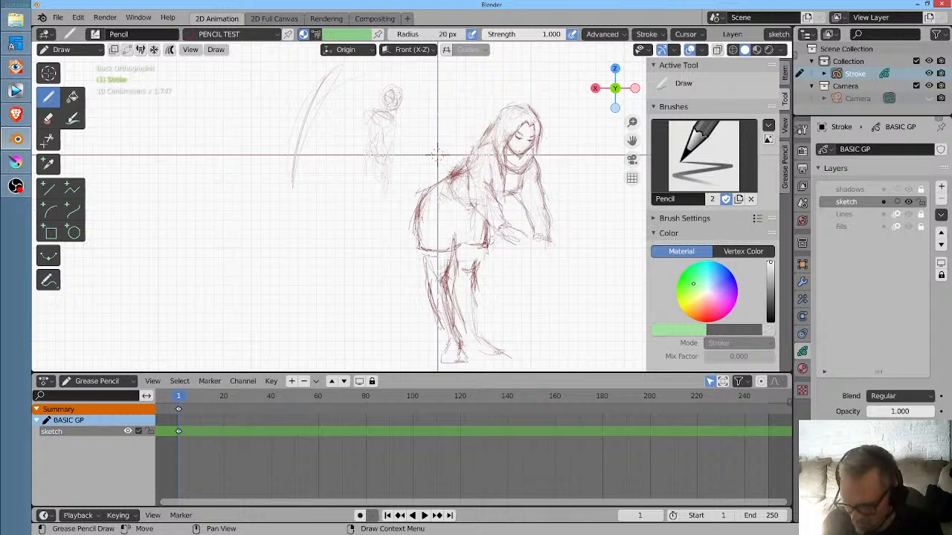
left_click_drag(418, 253, 485, 245)
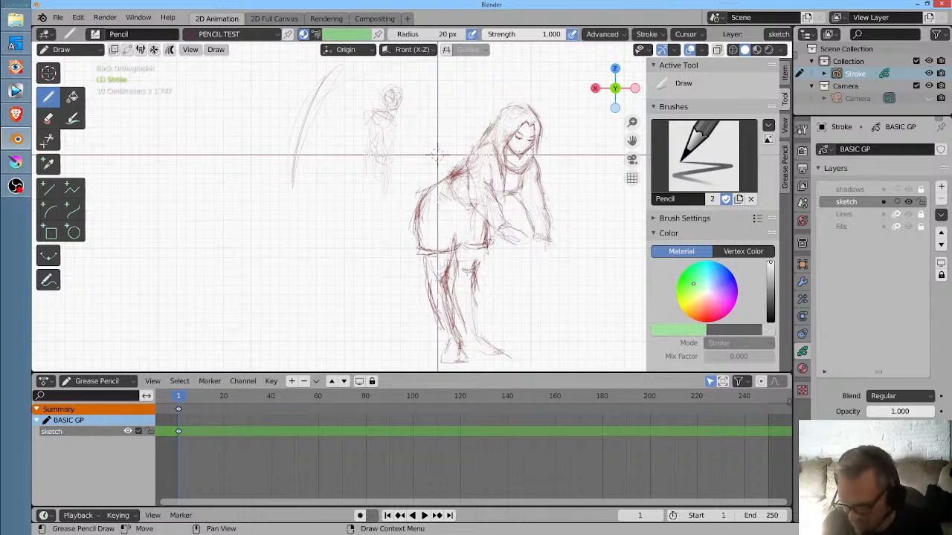
mouse_move(447, 203)
left_mouse_down()
mouse_move(466, 216)
mouse_move(416, 238)
left_mouse_up()
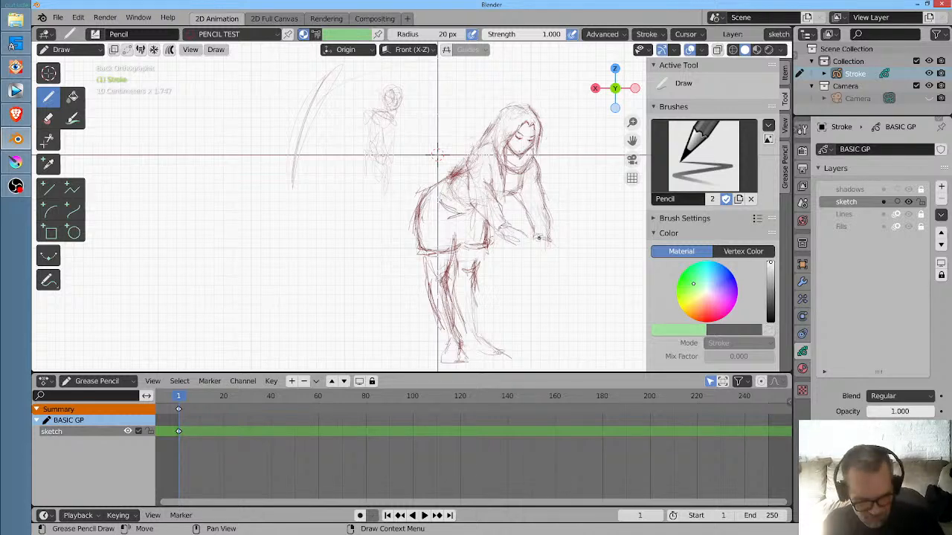
- In the camera view, select the woman's body from the waist down and scale it to about 0.89 with proportional editing enabled
key("KP_0")
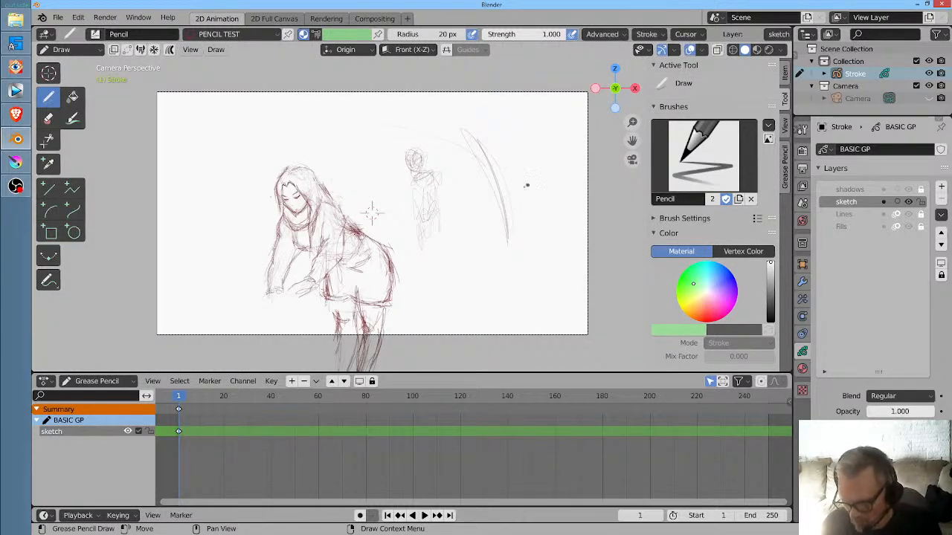
left_click_drag(419, 208, 452, 225)
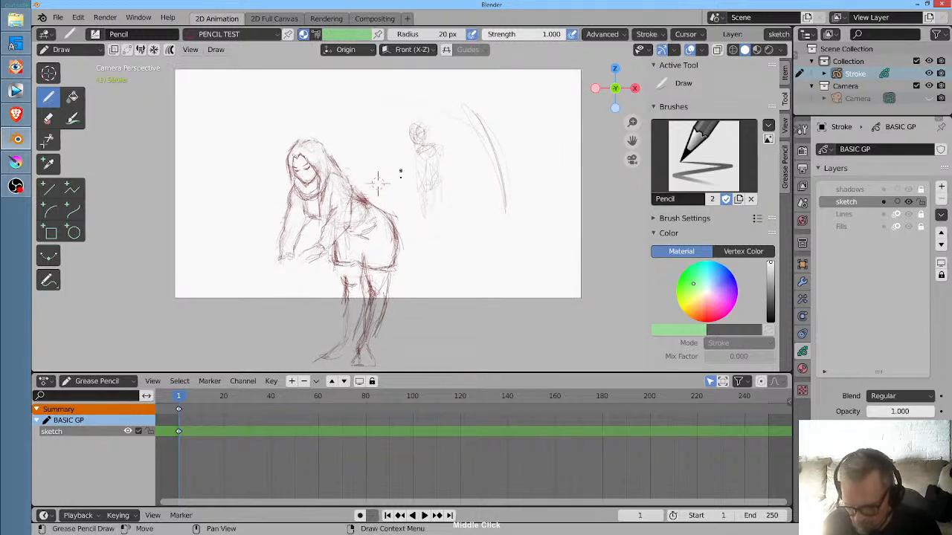
key("Tab")
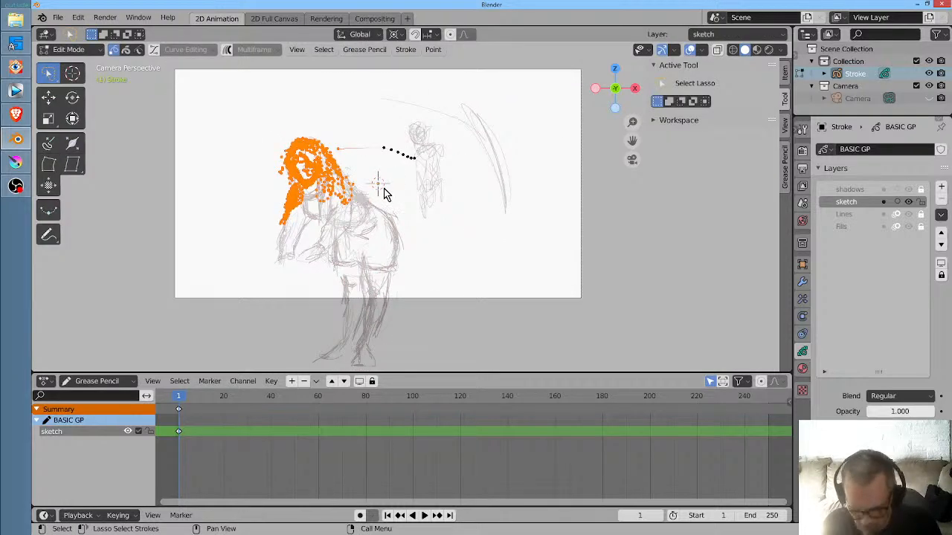
key("a")
key("alt+a")
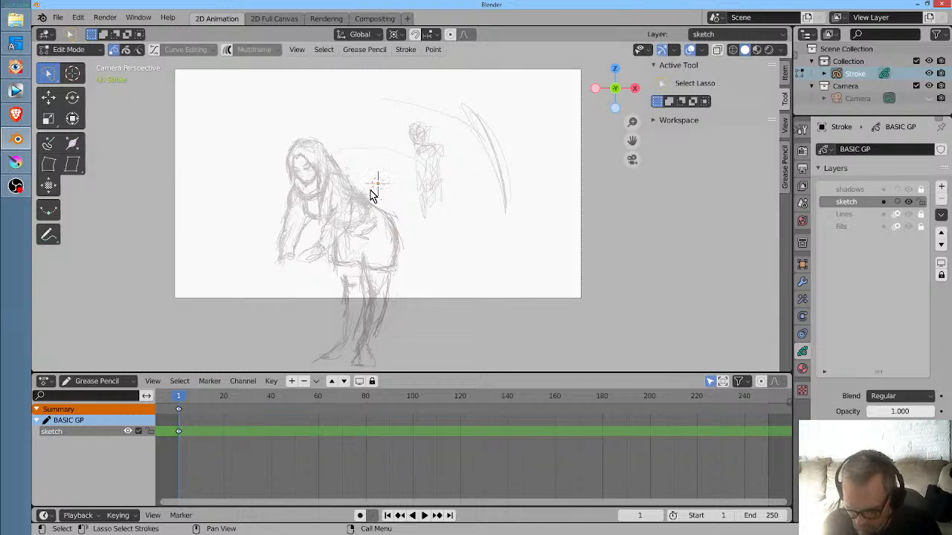
mouse_move(363, 224)
left_mouse_down()
mouse_move(330, 266)
mouse_move(309, 368)
mouse_move(403, 384)
mouse_move(433, 308)
mouse_move(406, 190)
left_mouse_up()
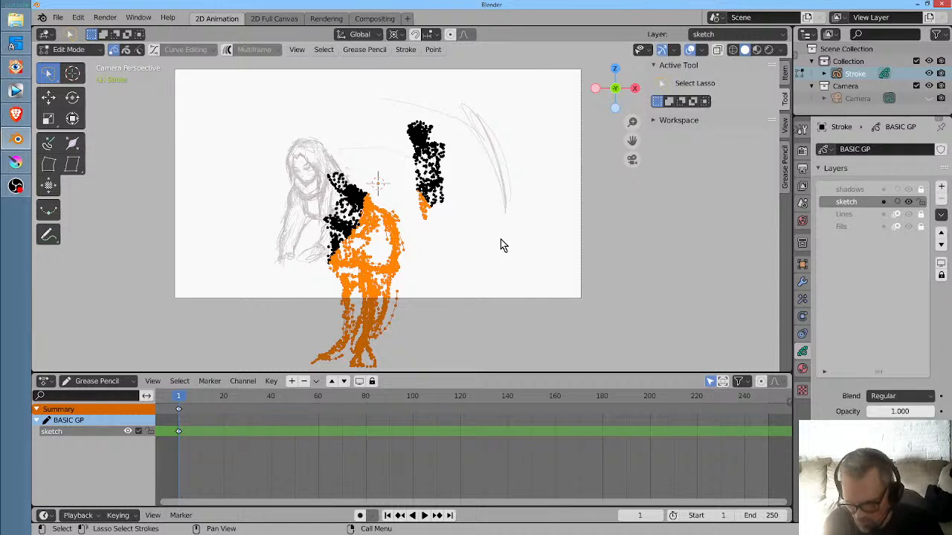
key("o")
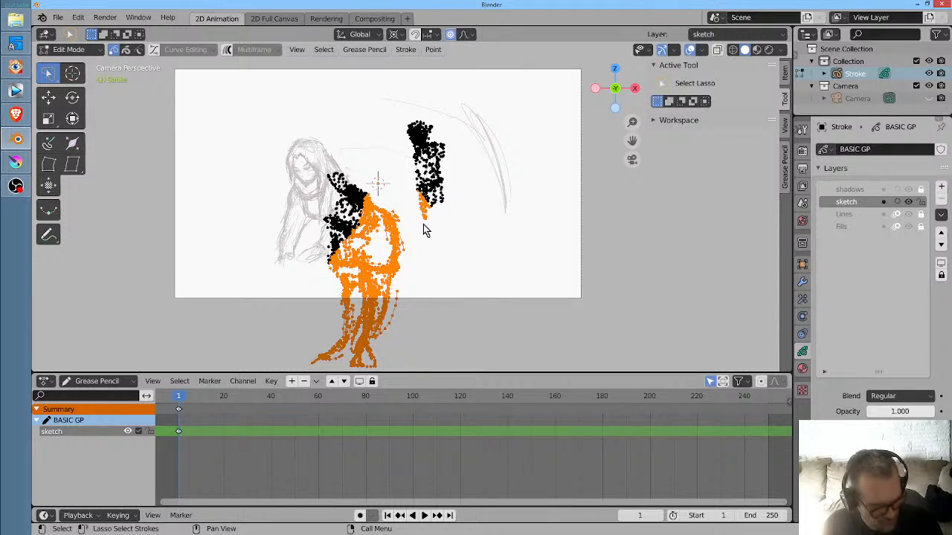
key("g")
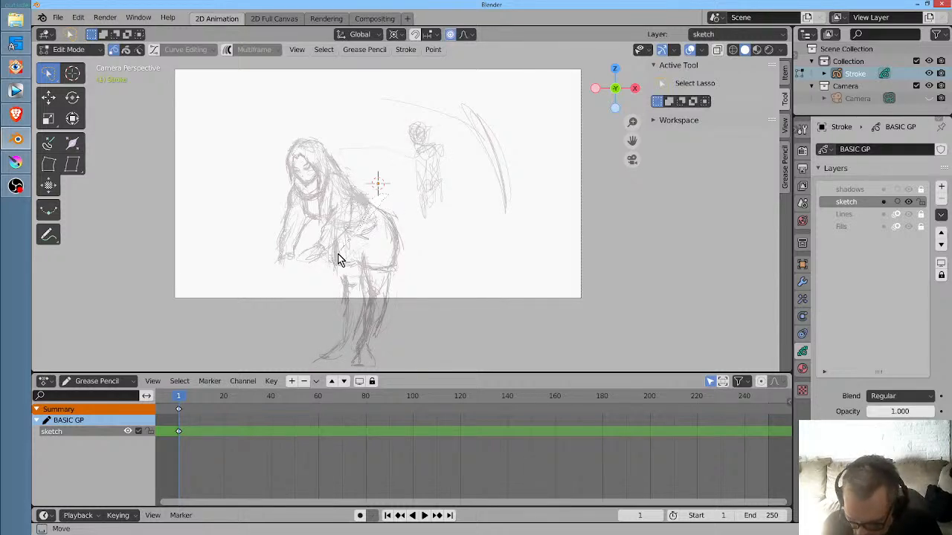
left_click(412, 223)
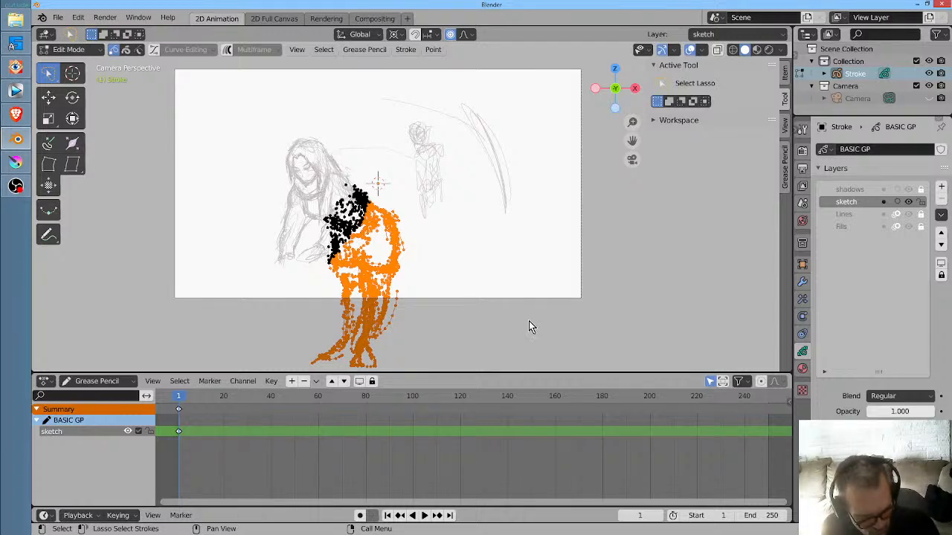
key("s")
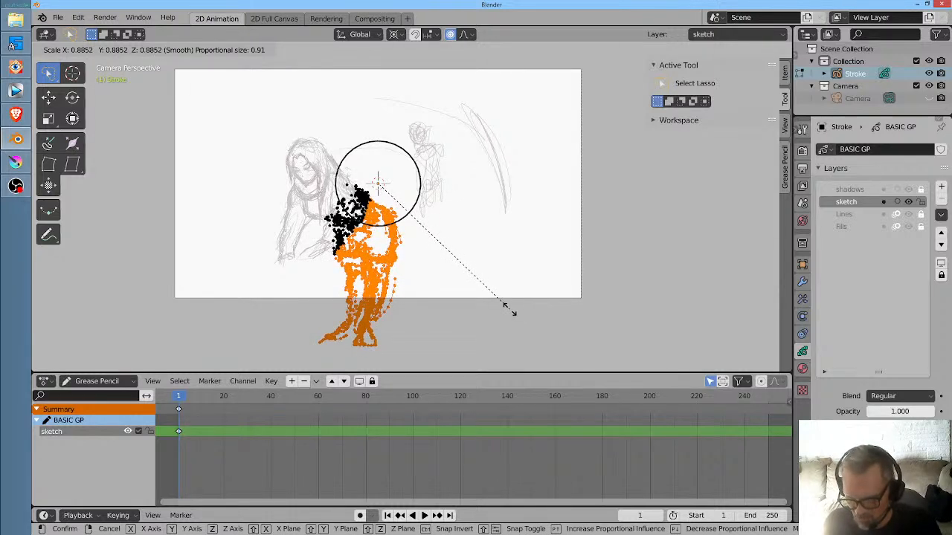
left_click(510, 310)
- Move the scaled lower body about 0.06 m along negative X and return to Draw mode
key("g")
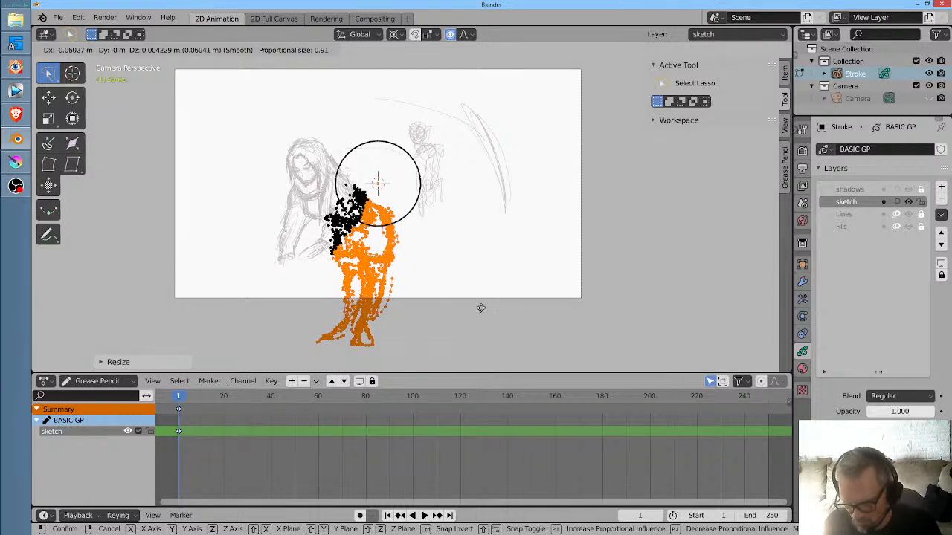
left_click(482, 309)
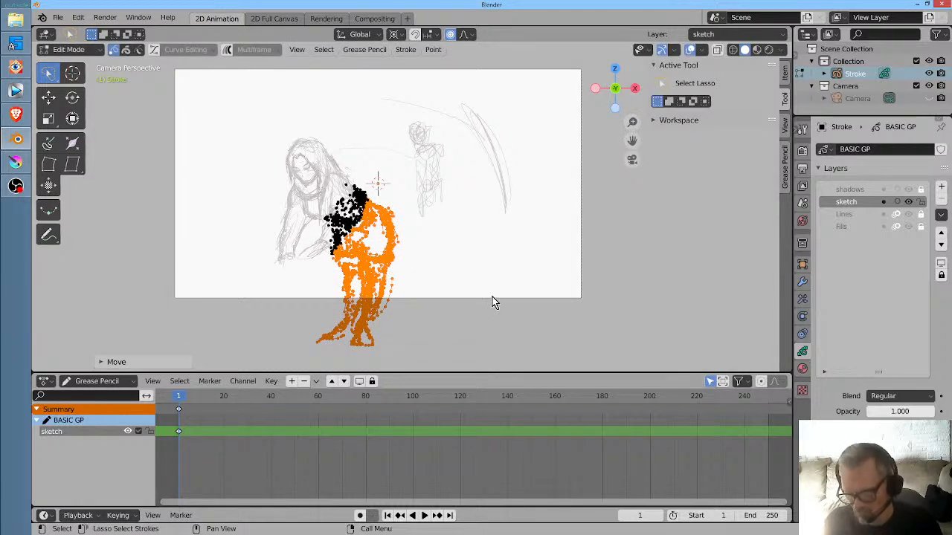
key("Tab")
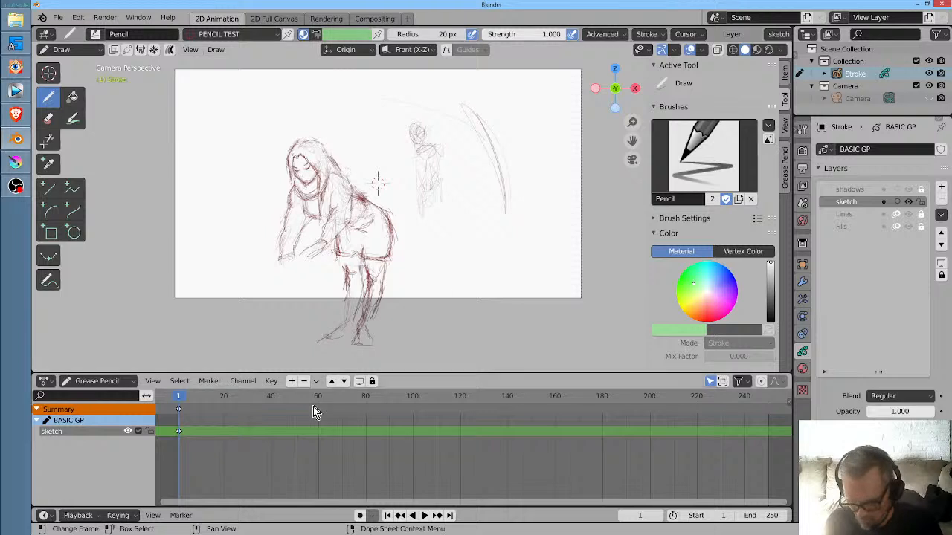
- Duplicate the sketch layer's frame 1 keyframe to frame 2
left_click_drag(177, 428, 181, 420)
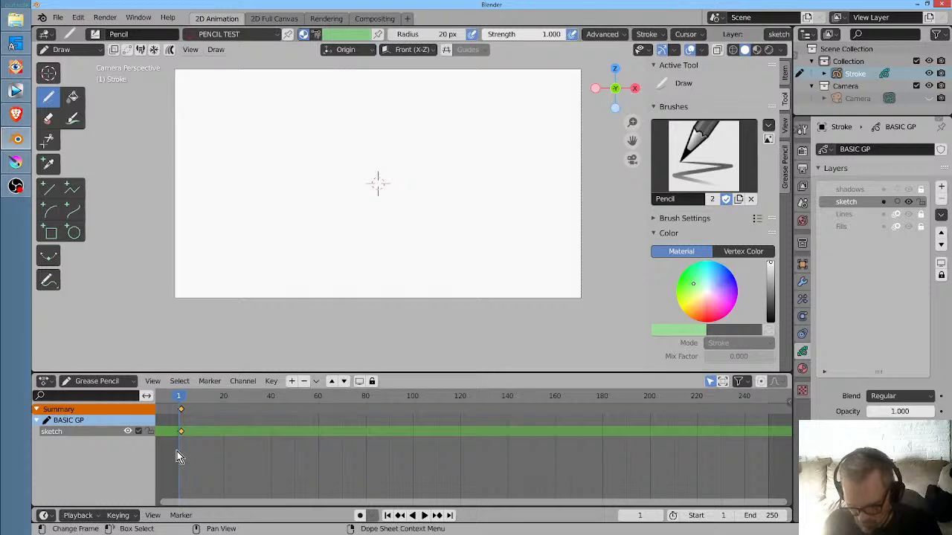
left_click_drag(181, 435, 178, 434)
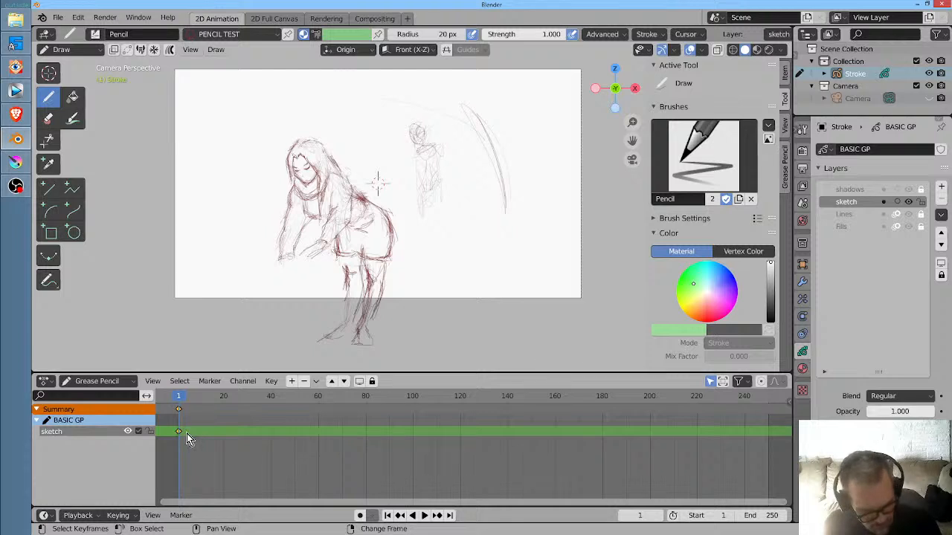
key("shift+d")
left_click(189, 436)
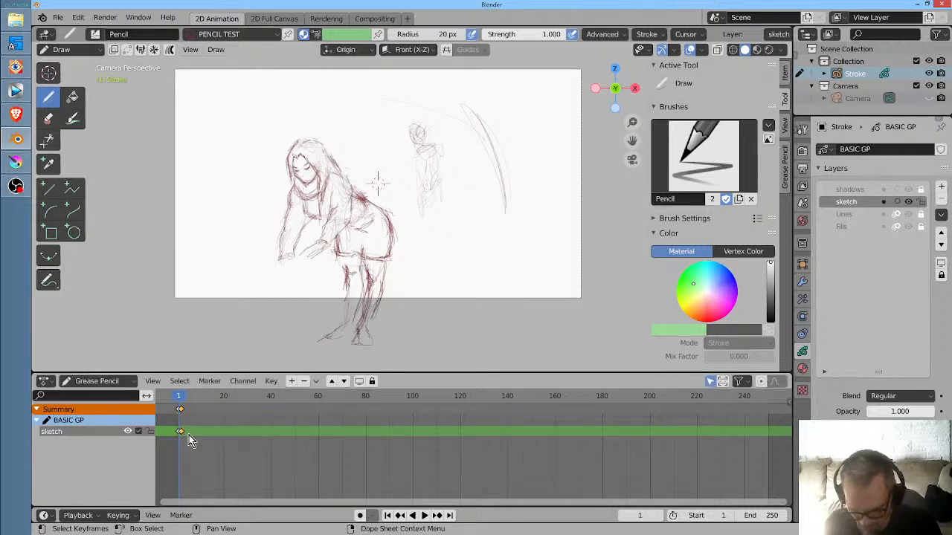
scroll(187, 438, "up", 11)
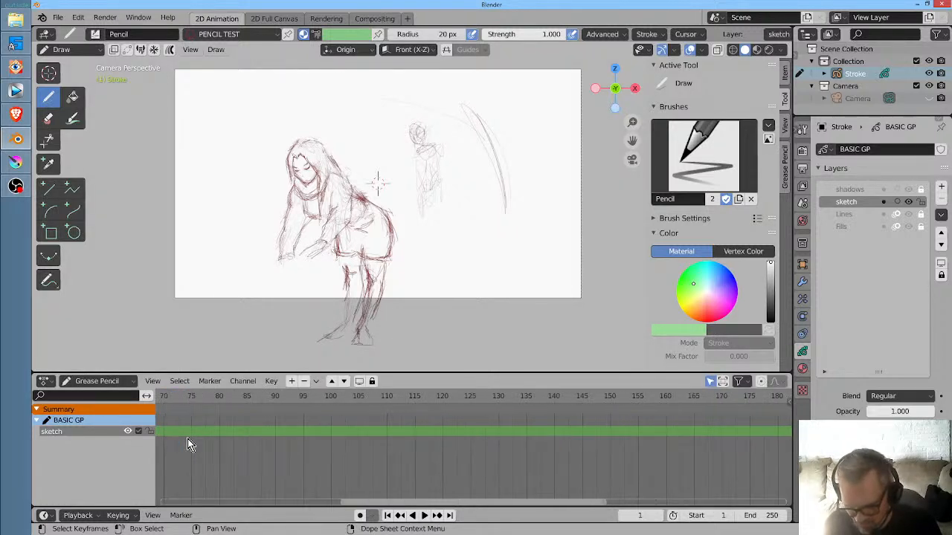
left_click_drag(188, 439, 15, 458)
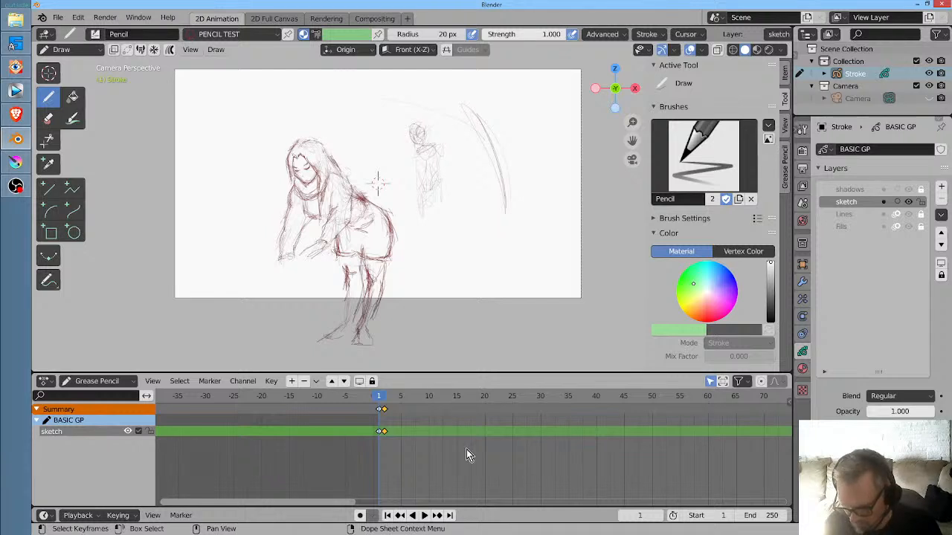
scroll(357, 440, "up", 5)
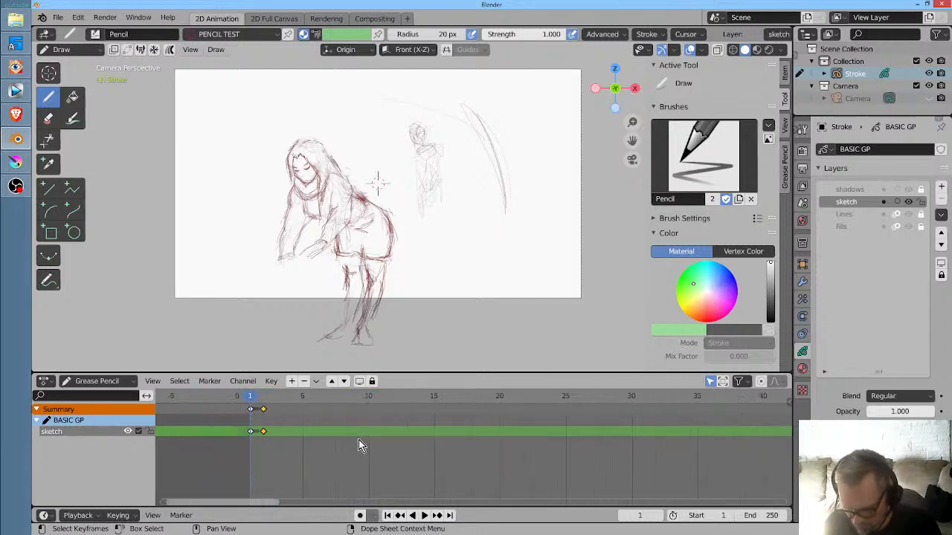
left_click_drag(321, 451, 260, 457)
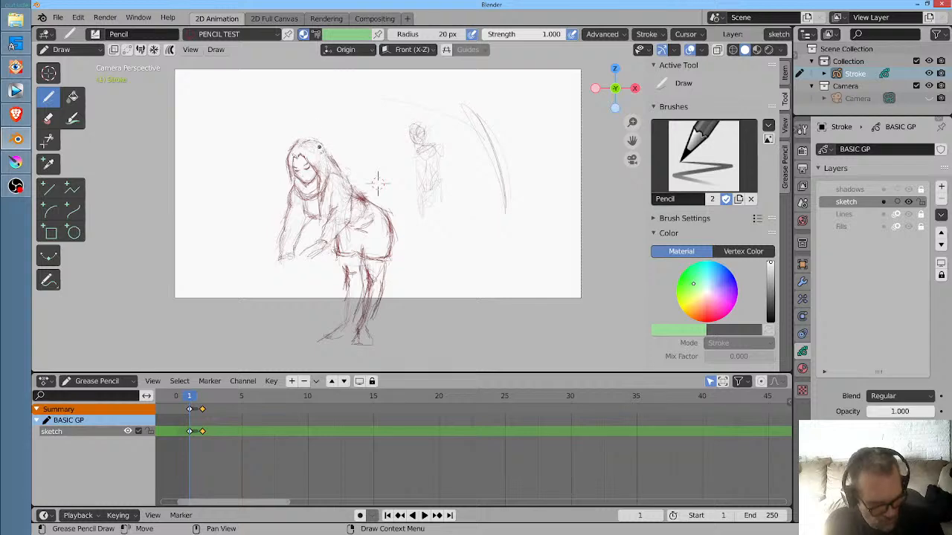
- Pull the woman's head and upper body lower on frame 1 with the Grab sculpt brush, and compare the pose with frame 2
key("ctrl+Tab")
left_click_drag(305, 170, 301, 183)
mouse_move(301, 171)
left_mouse_down()
mouse_move(335, 201)
mouse_move(319, 255)
mouse_move(328, 245)
left_mouse_up()
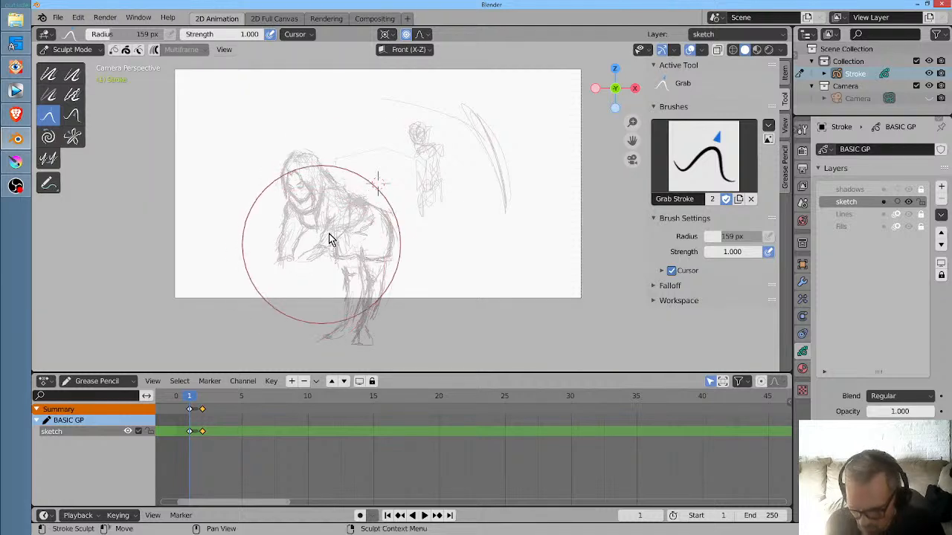
key("ctrl+z")
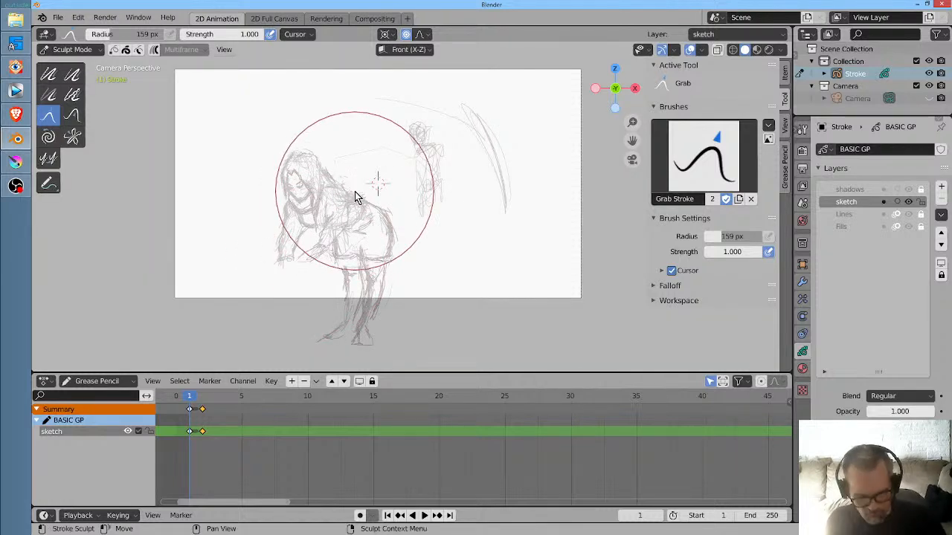
key("Right")
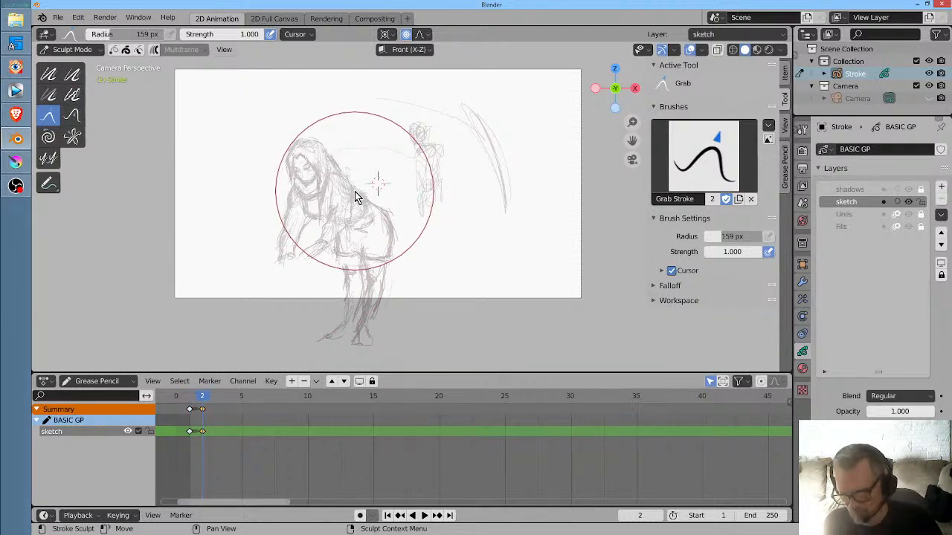
key("Left")
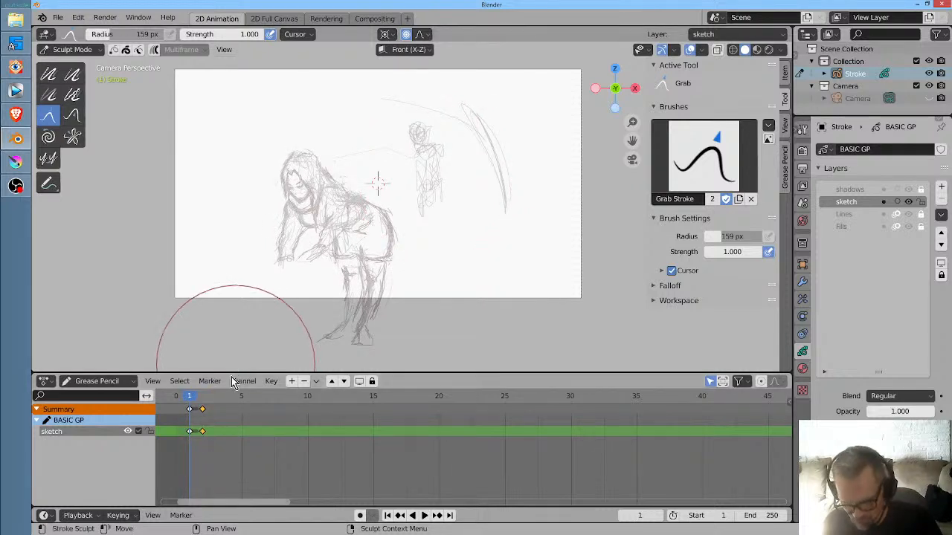
- On frame 3, try lowering the woman's head and upper body with a 361 px Grab brush, and her hands with a 121 px one
left_click_drag(193, 401, 215, 401)
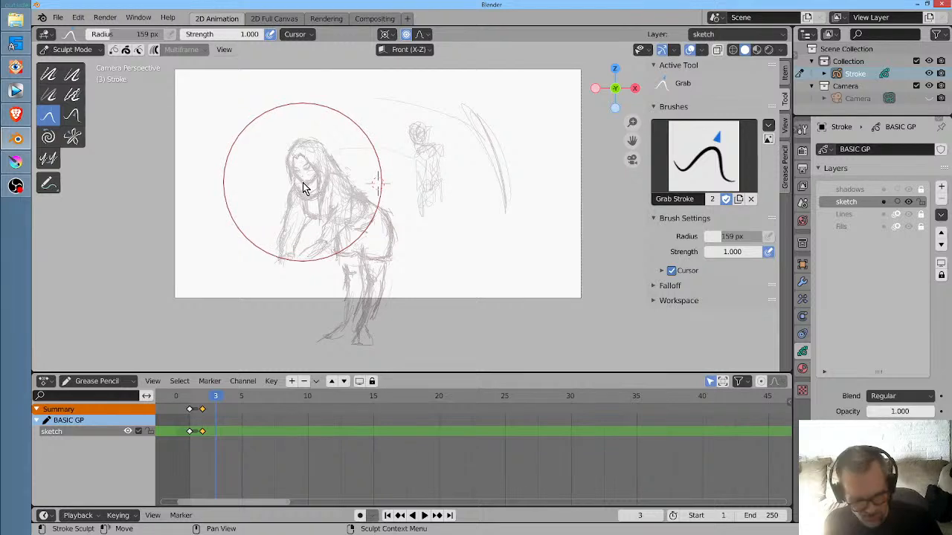
key("f")
left_click(405, 178)
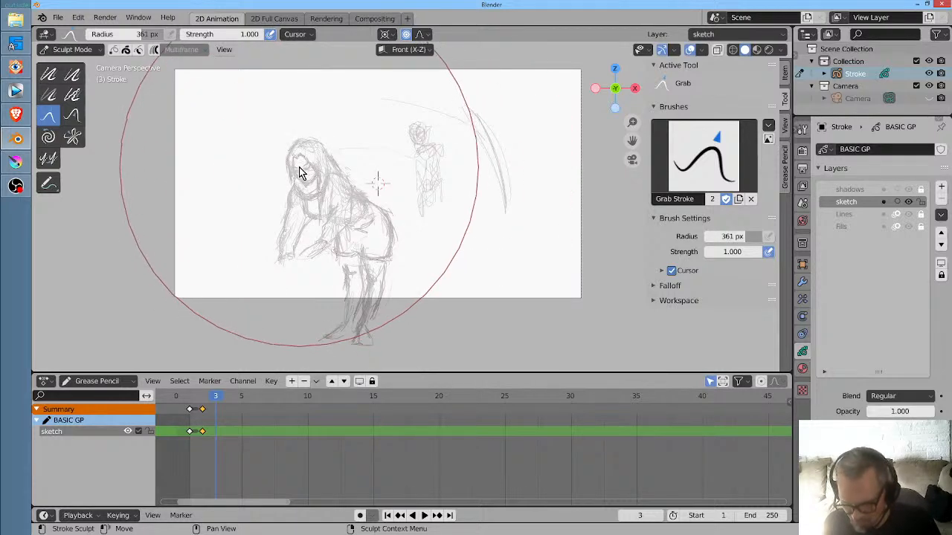
left_click_drag(303, 171, 295, 180)
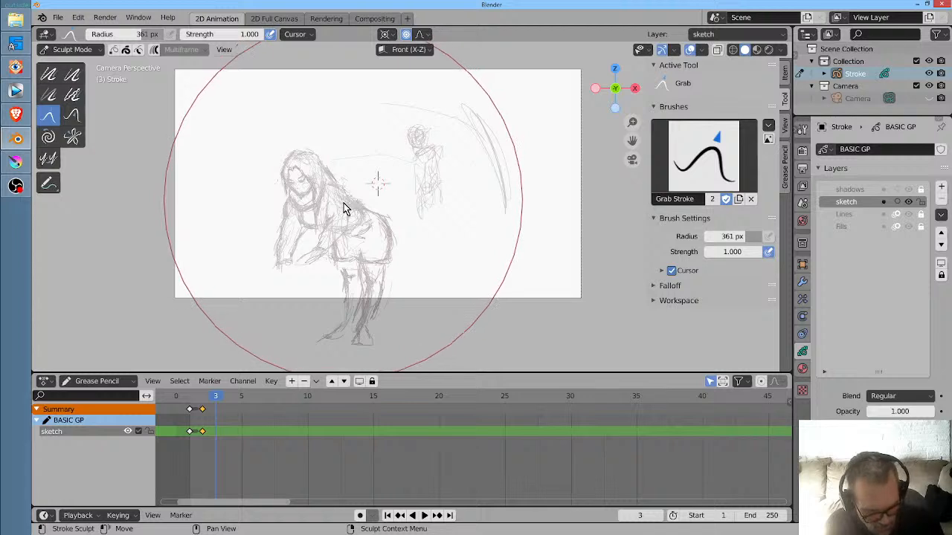
key("f")
left_click(240, 275)
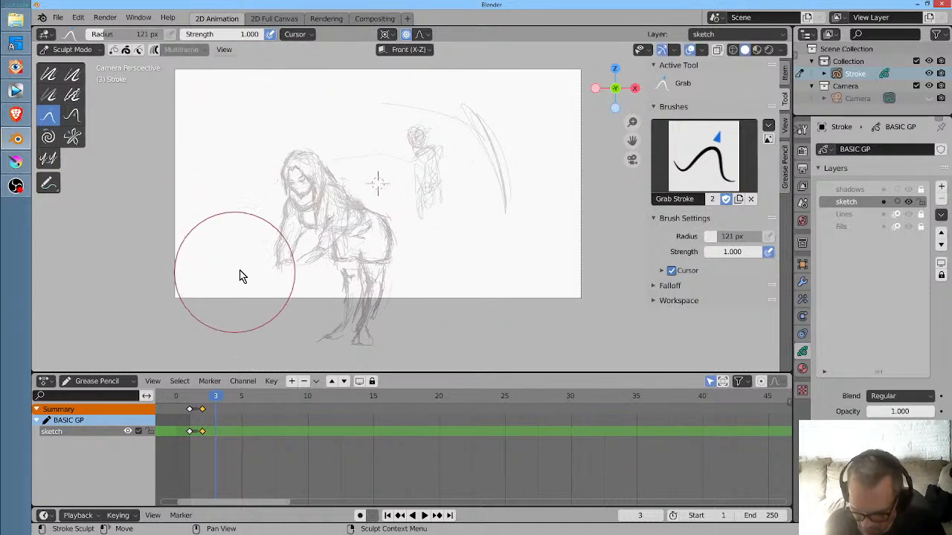
mouse_move(287, 261)
left_mouse_down()
mouse_move(311, 273)
mouse_move(294, 269)
mouse_move(317, 257)
mouse_move(283, 253)
mouse_move(285, 285)
left_mouse_up()
key("d")
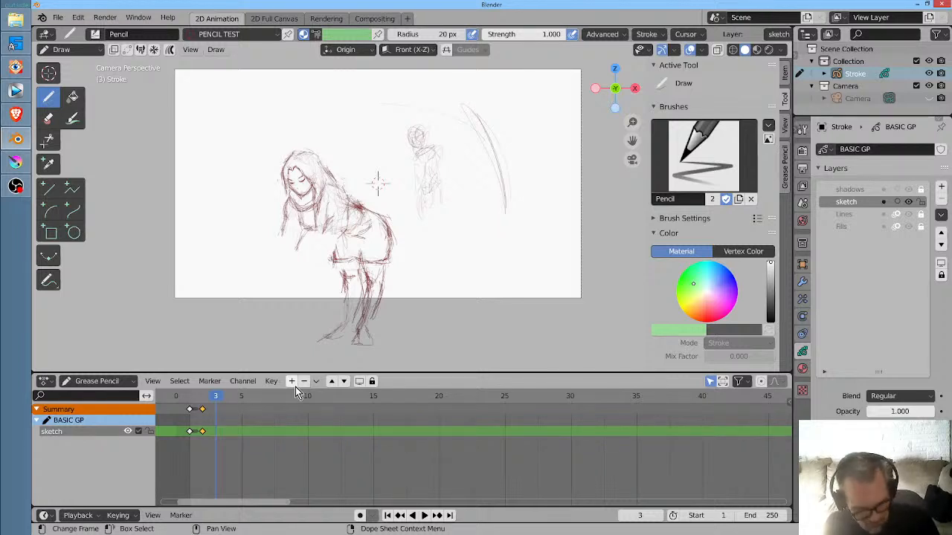
- Undo all Grab sculpting and the keyframe duplication so only the sketch layer's original frame 1 keyframe is left
key("ctrl+z")
key("ctrl+z")
key("ctrl+z")
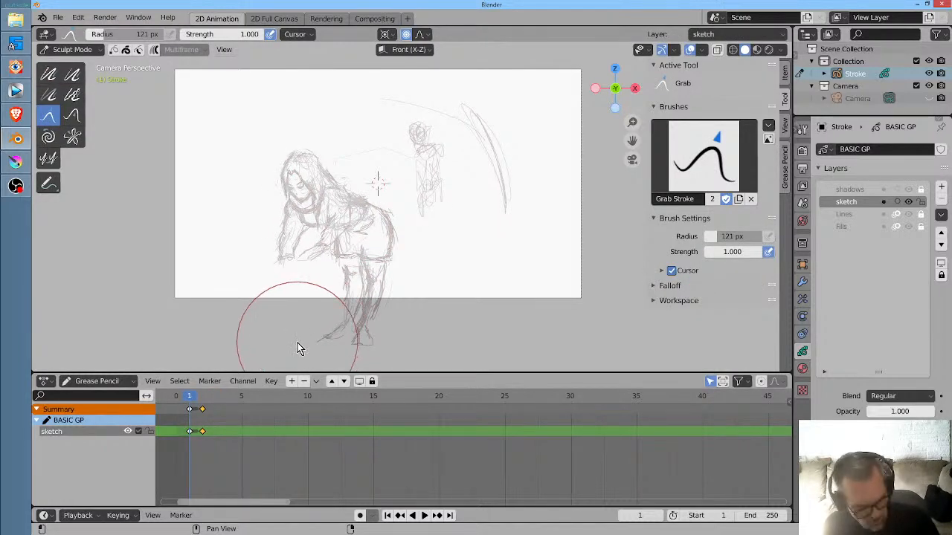
key("ctrl+z")
key("ctrl+z")
key("ctrl+z")
key("ctrl+z")
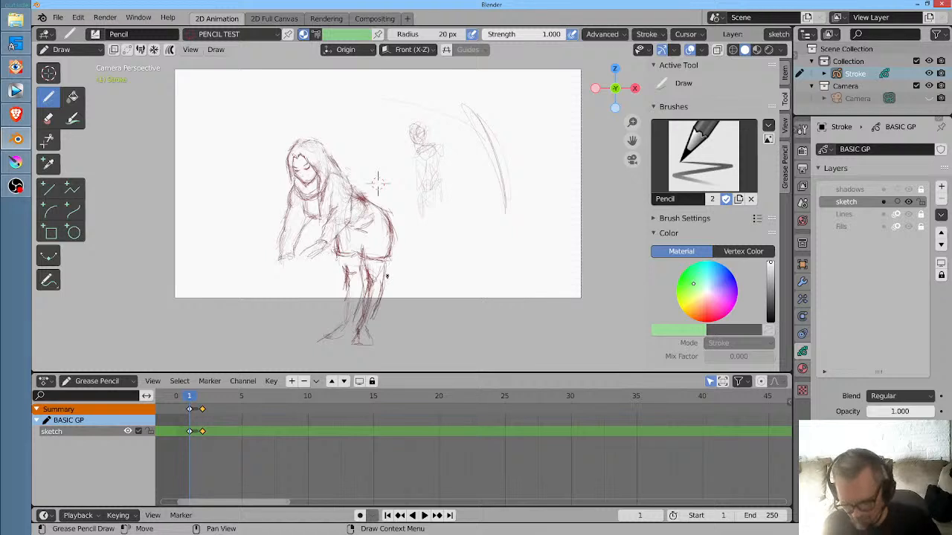
key("ctrl+z")
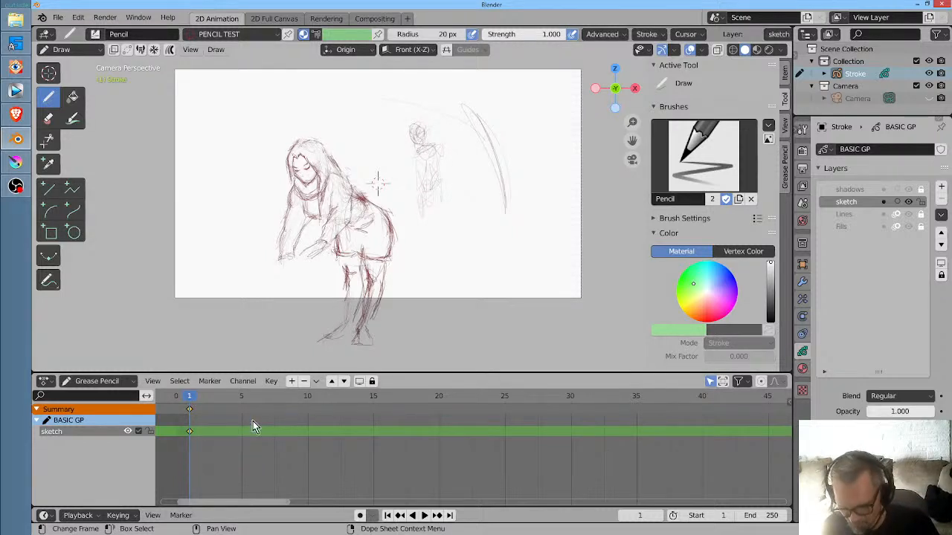
left_click(57, 17)
left_click(72, 101)
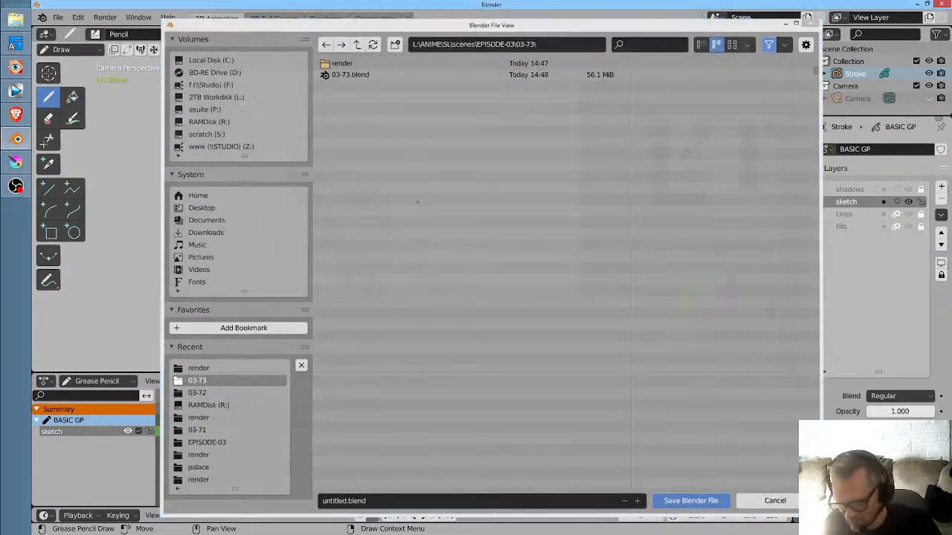
key("Escape")
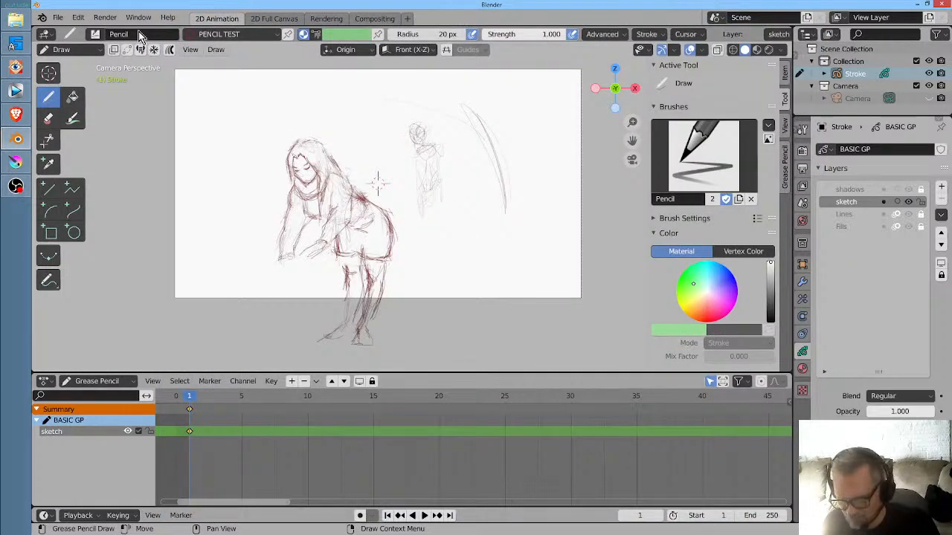
- Begin saving the scene under a new name and create a new folder 03-74 inside EPISODE-03 for it
left_click(65, 19)
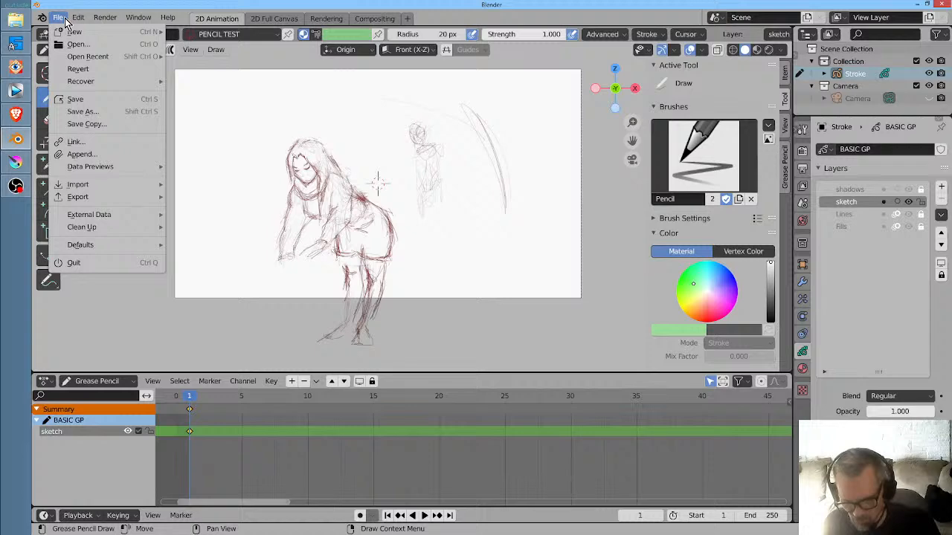
left_click(81, 112)
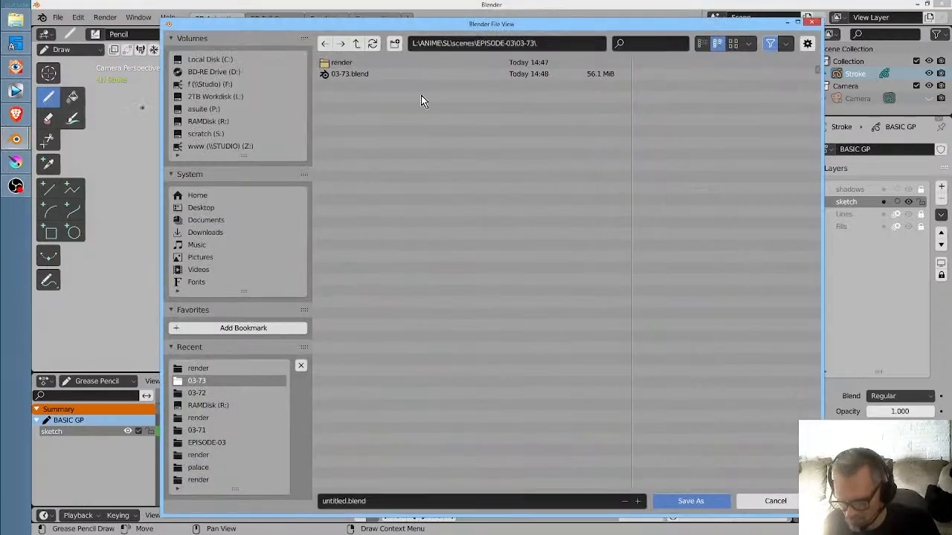
left_click(350, 44)
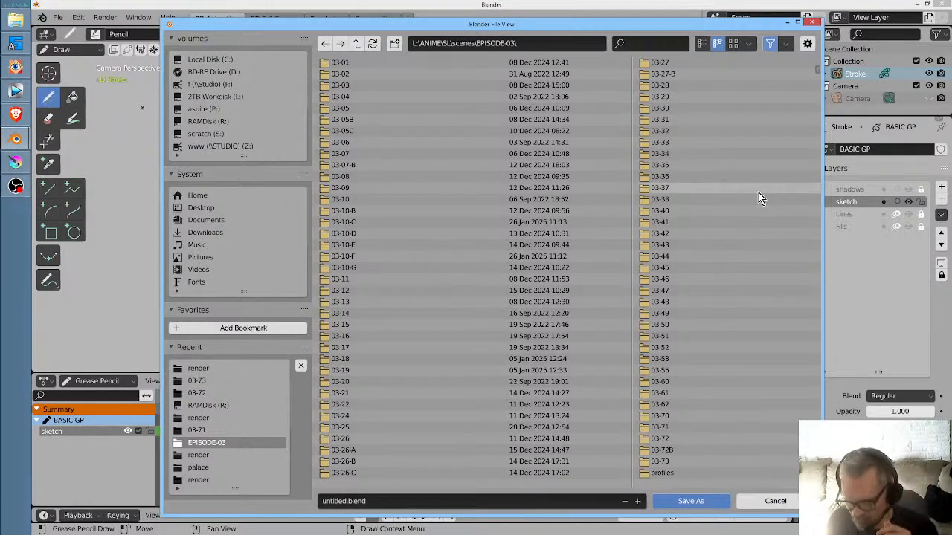
scroll(760, 212, "down", 3)
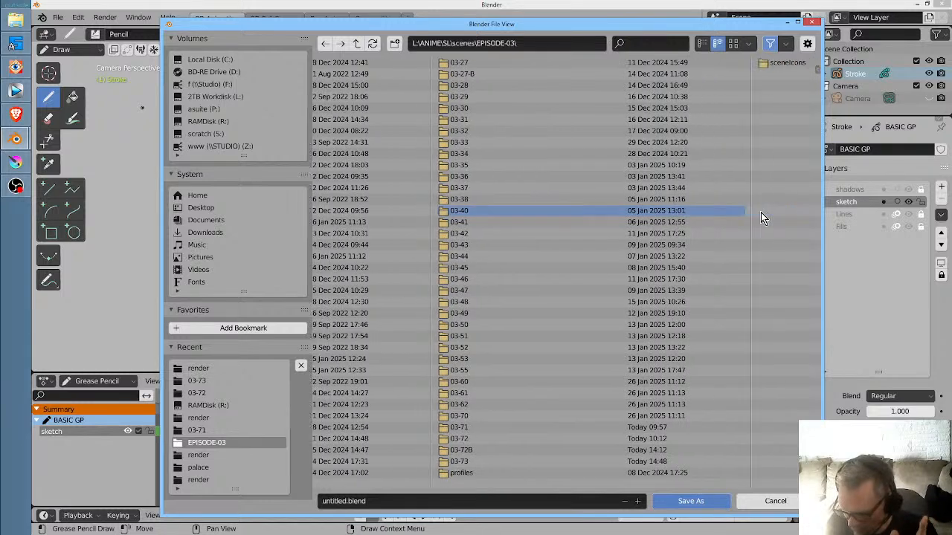
scroll(761, 212, "down", 3)
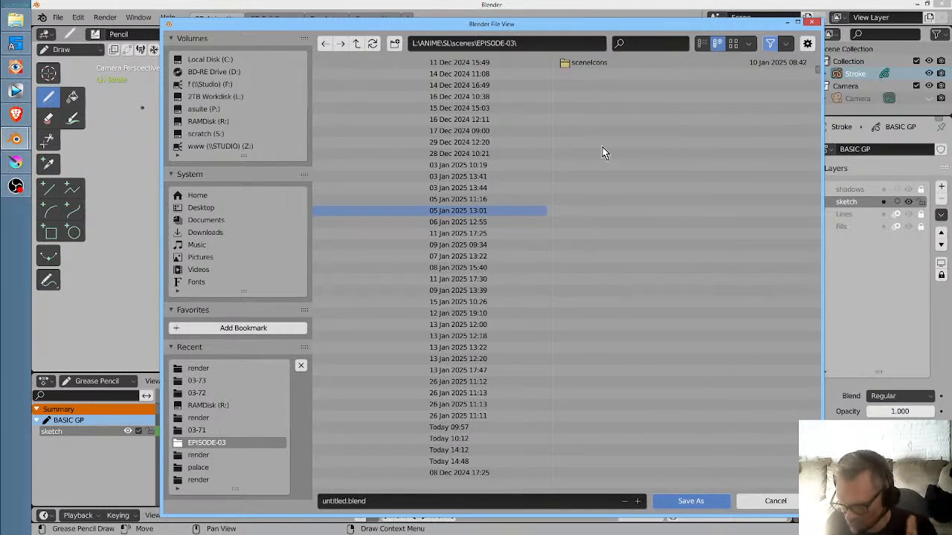
left_click(535, 42)
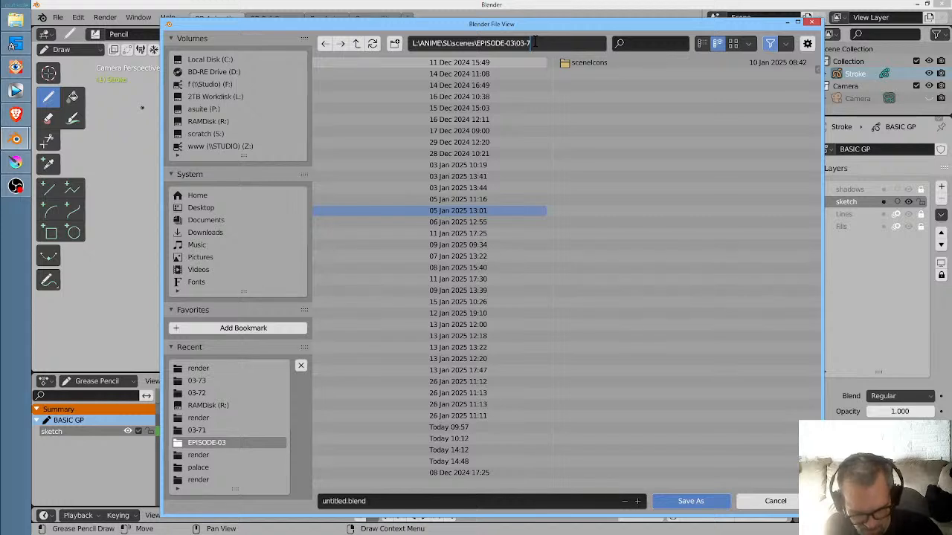
key("Return")
key("Return")
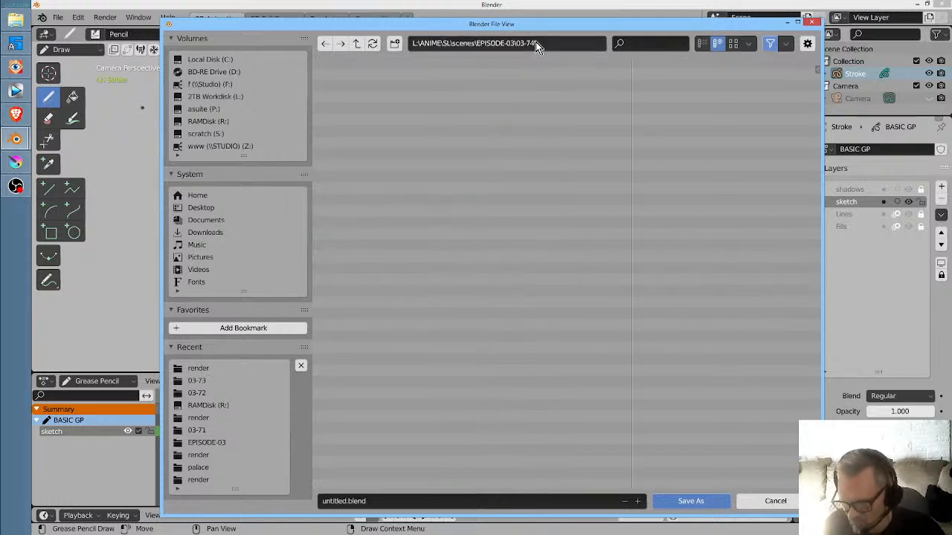
- Name the scene file 03-74.blend and save it in the 03-74 folder
left_click(400, 502)
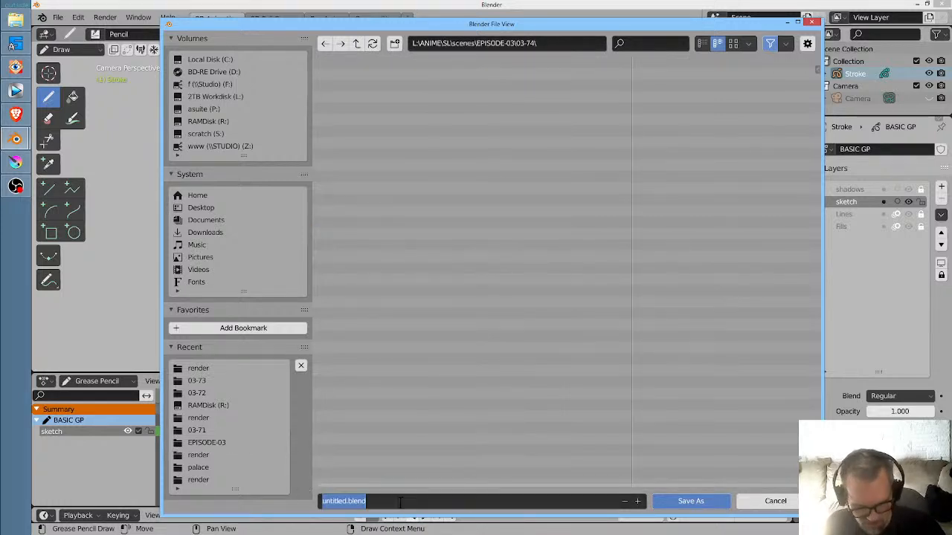
type("03-74")
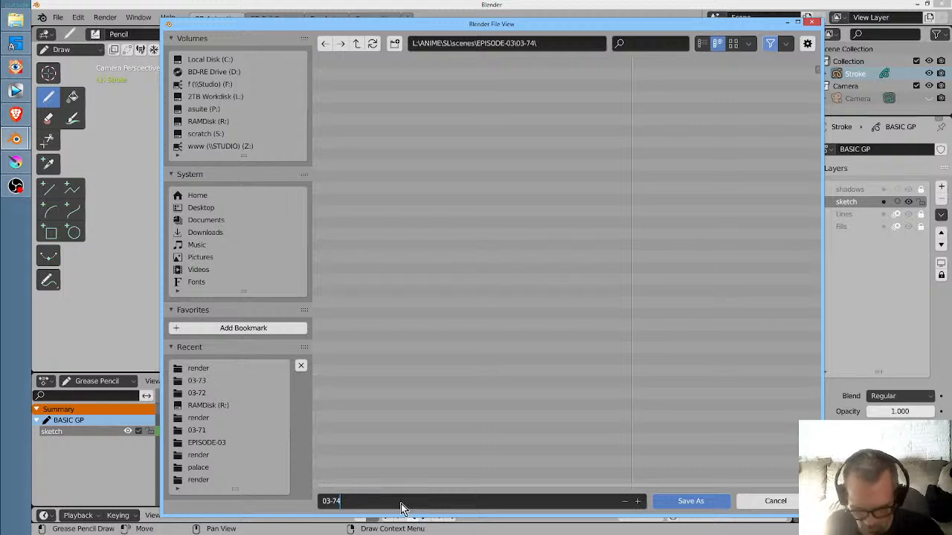
type(".blend")
left_click(690, 501)
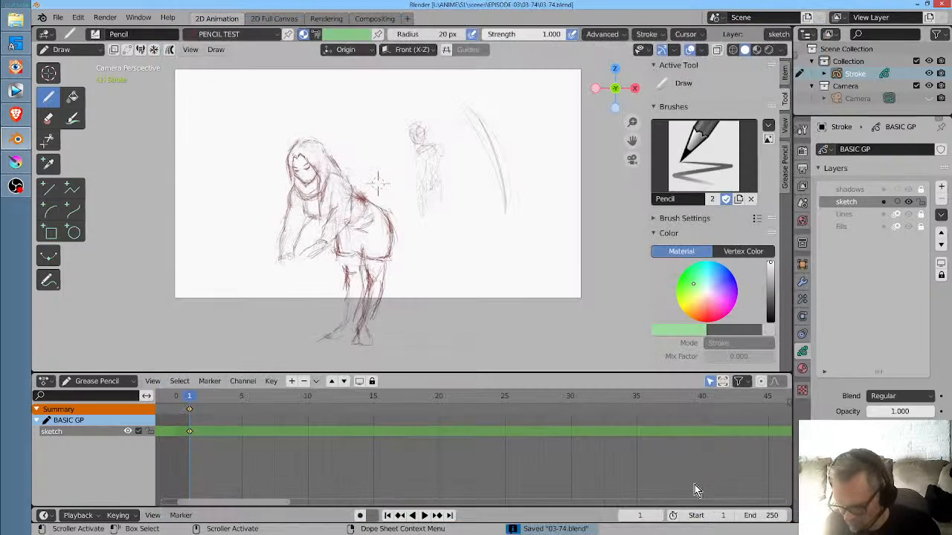
- Create a new file from the General template
left_click(58, 17)
mouse_move(146, 33)
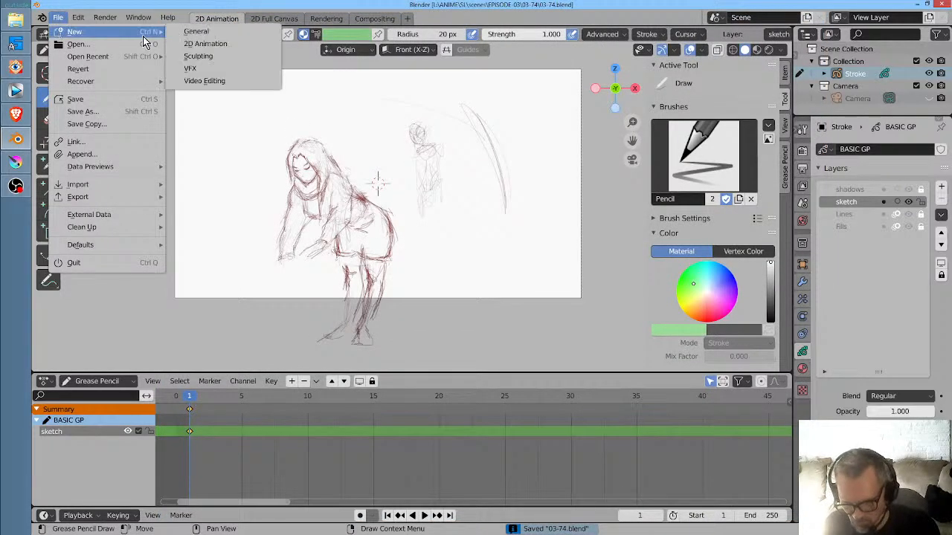
left_click(186, 36)
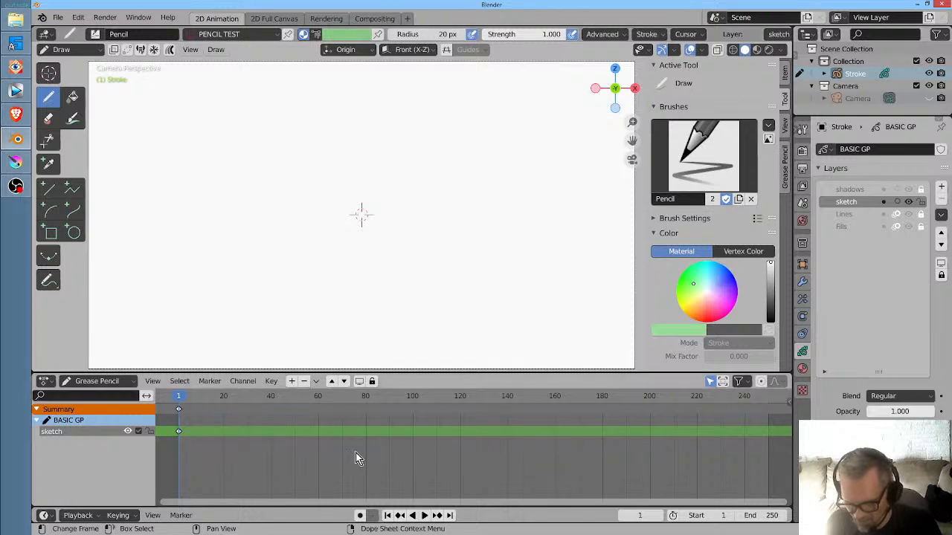
- Enable Auto Keying in the blank scene and save the setup as the startup file
left_click(359, 516)
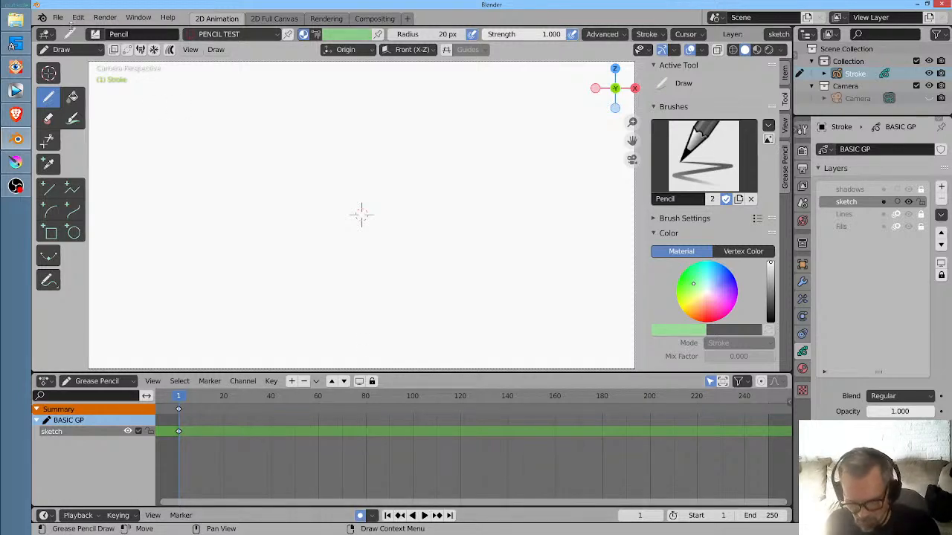
left_click(58, 17)
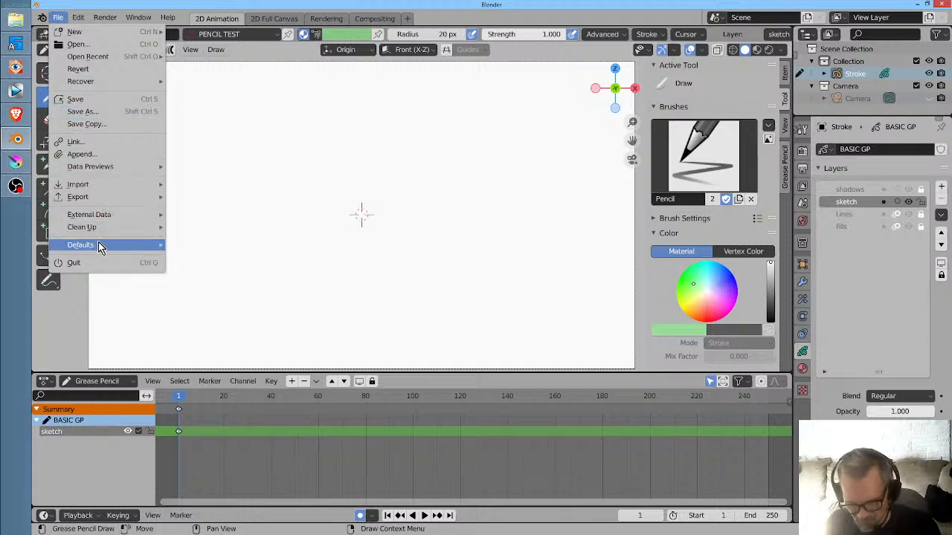
mouse_move(99, 245)
left_click(235, 245)
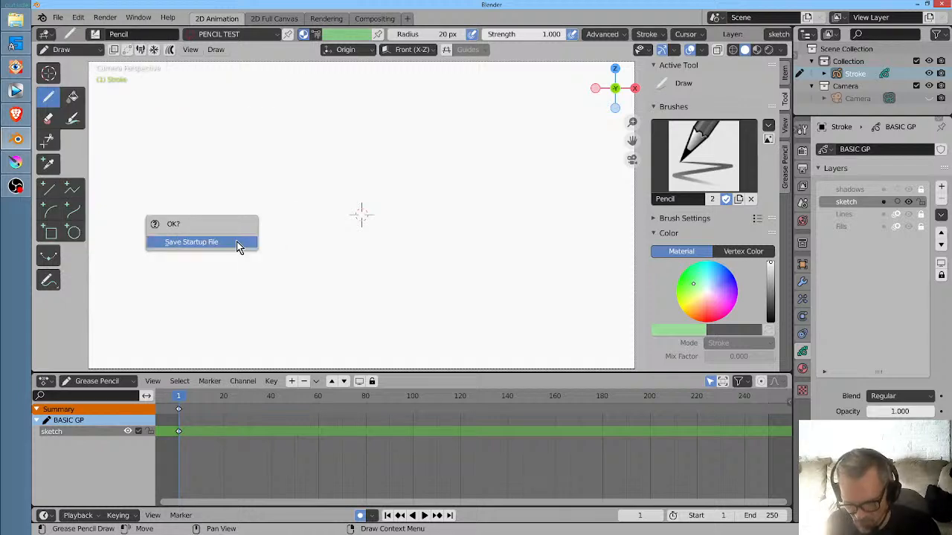
left_click(238, 247)
- Reopen the recent file 03-74.blend, discarding the changes to the untitled file
left_click(58, 17)
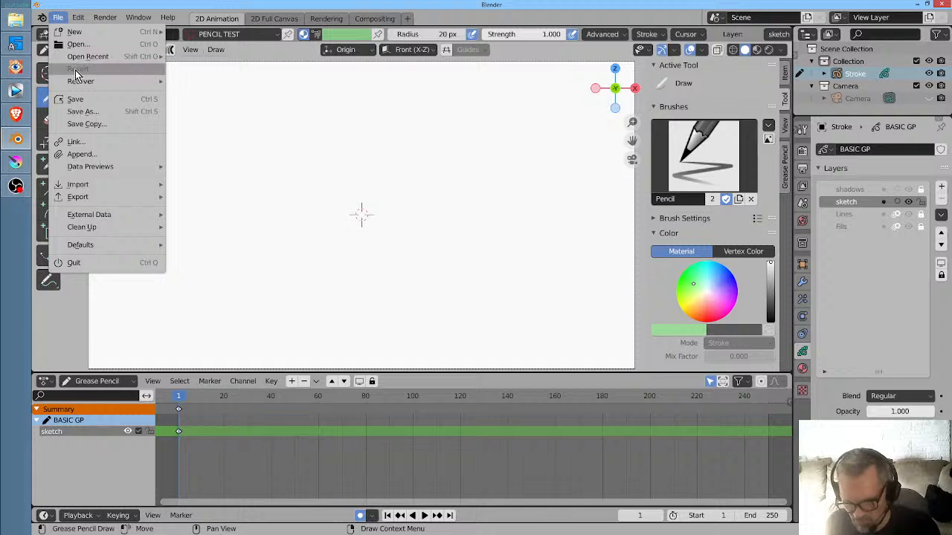
mouse_move(99, 57)
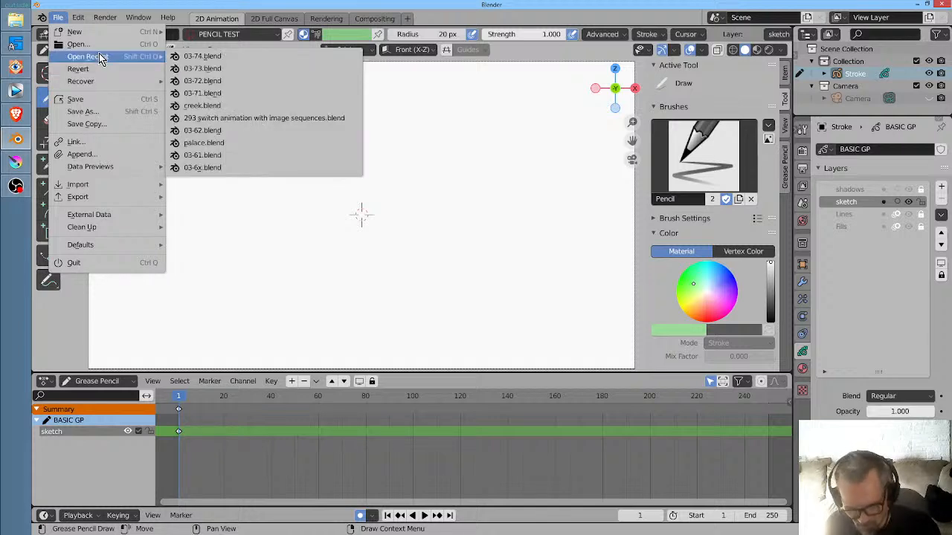
left_click(186, 55)
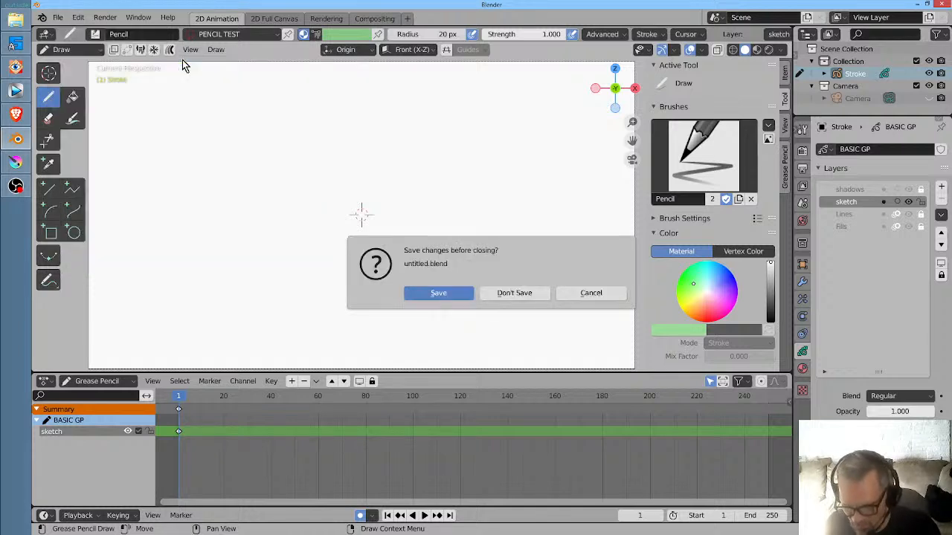
left_click(504, 294)
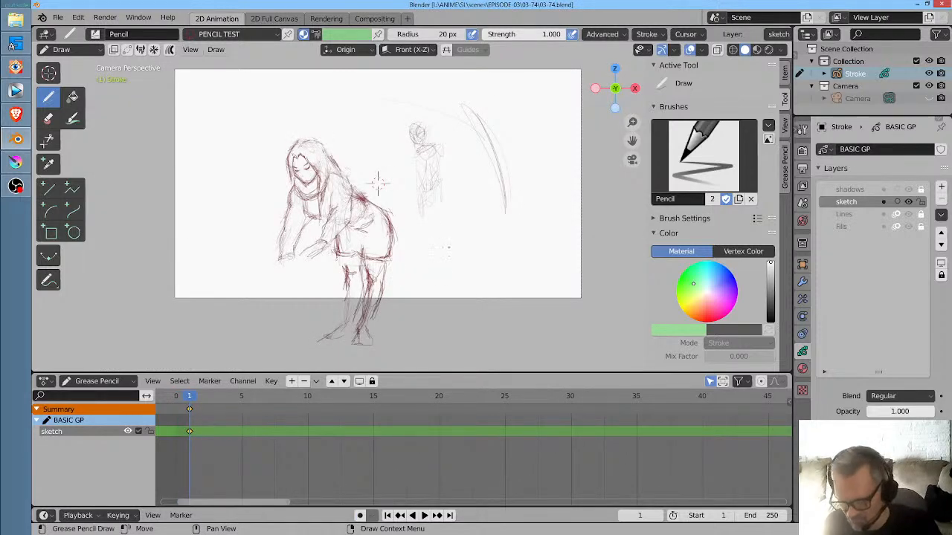
- In Sculpt mode, pull the woman's lower legs and feet slightly down and straighter on frame 1 with the 121 px Grab brush
mouse_move(448, 248)
left_mouse_down()
mouse_move(461, 209)
mouse_move(434, 240)
left_mouse_up()
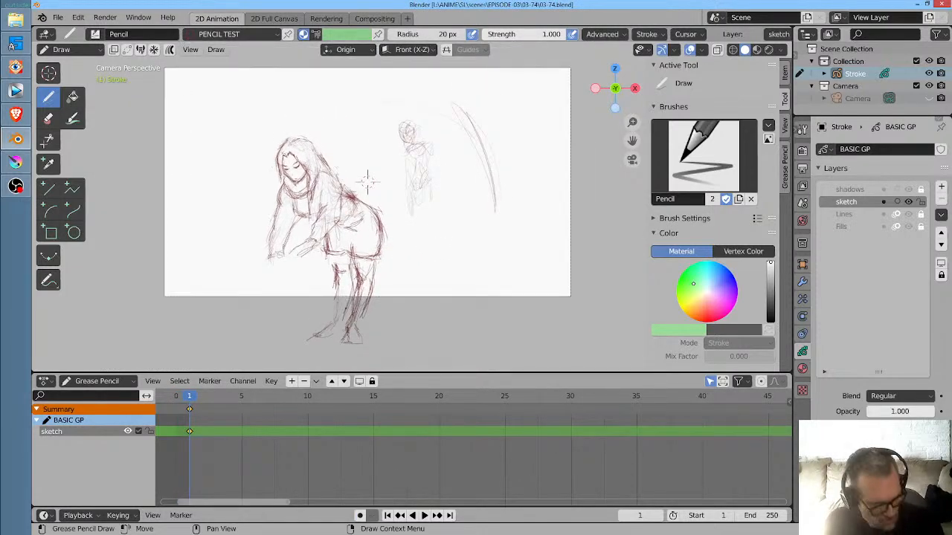
key("ctrl+Tab")
left_click_drag(340, 328, 350, 332)
mouse_move(351, 344)
left_mouse_down()
mouse_move(326, 350)
mouse_move(366, 351)
left_mouse_up()
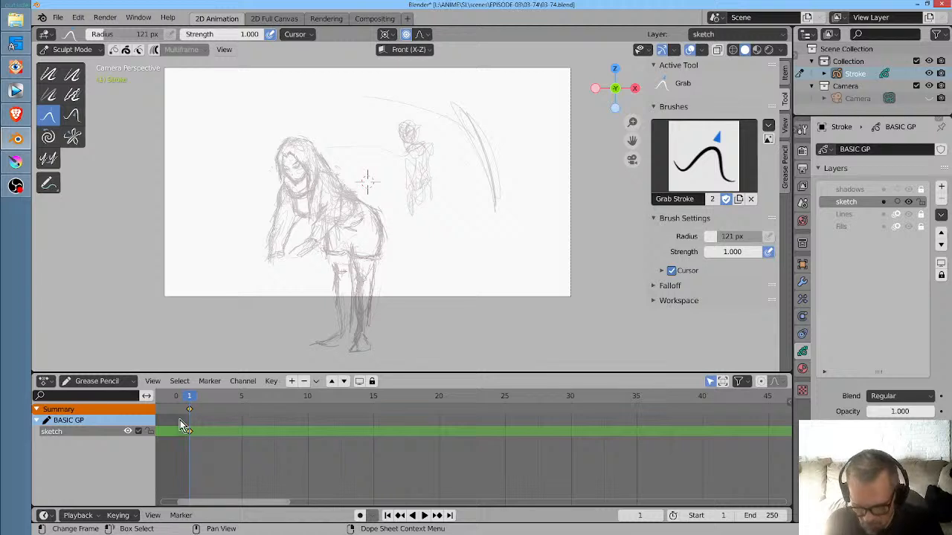
- Briefly play the animation, stopping on frame 2, and enlarge the Grab brush radius to 364 px
key("space")
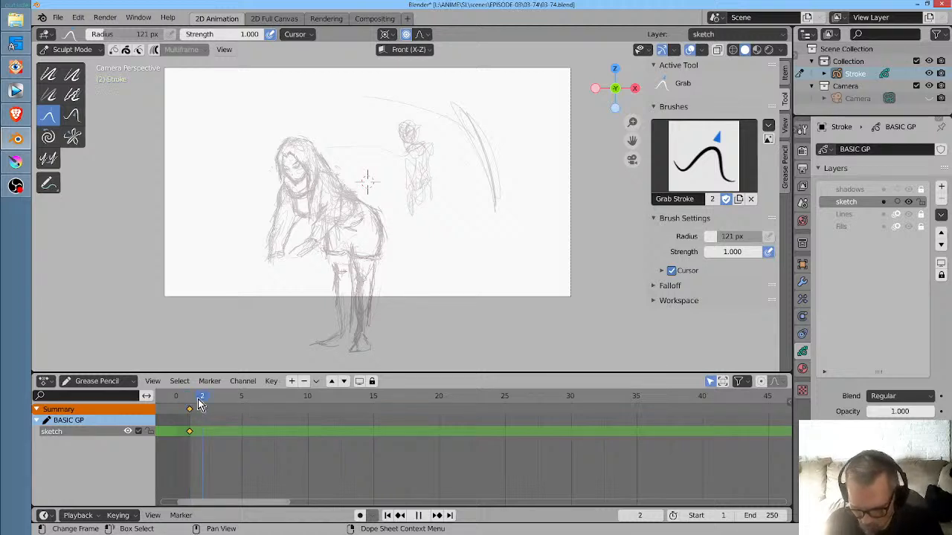
key("space")
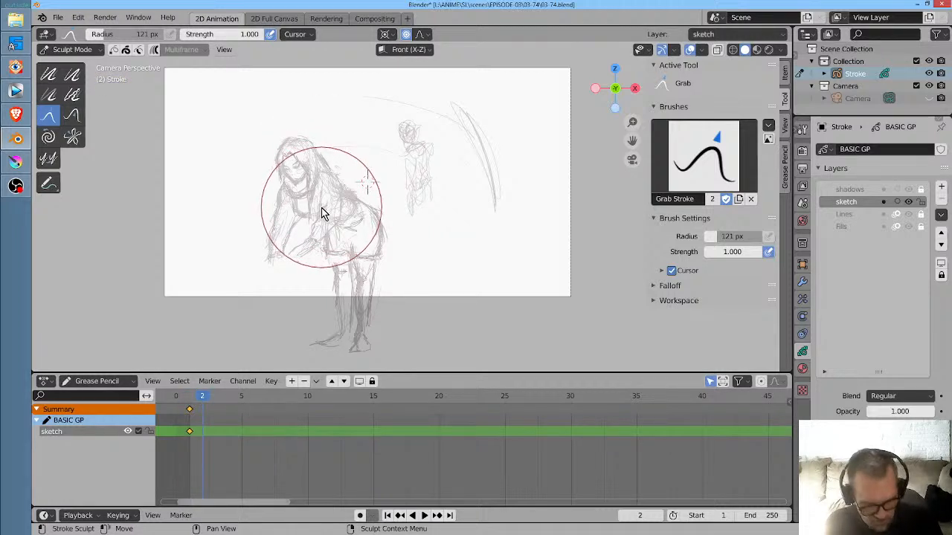
key("f")
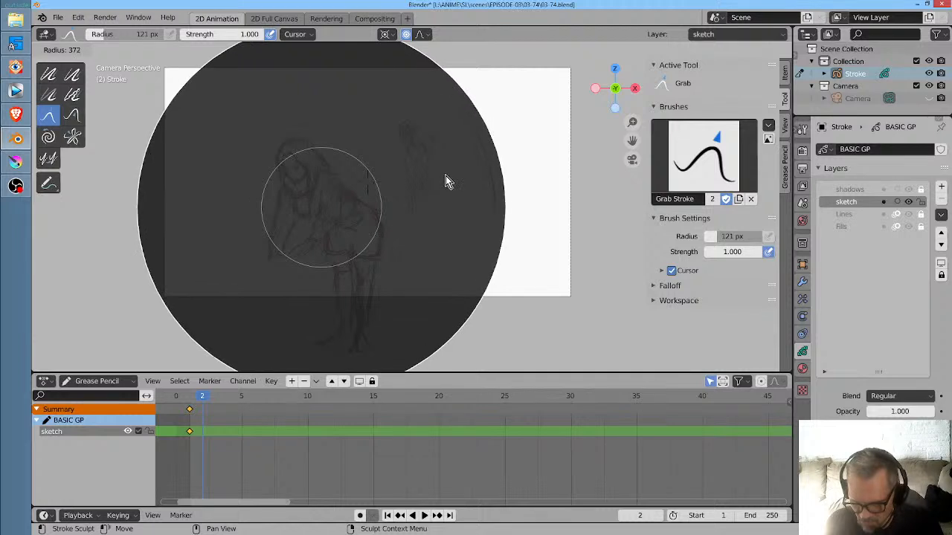
left_click(439, 178)
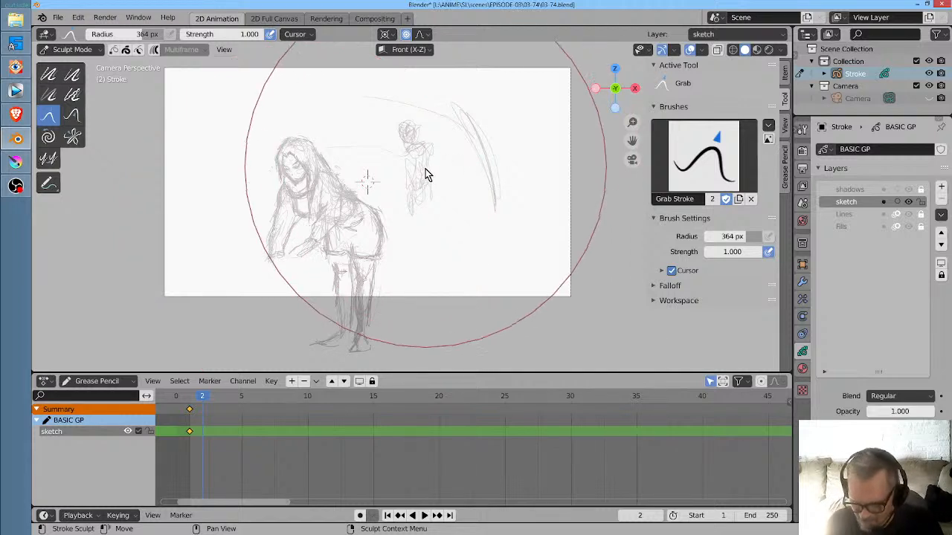
- In Edit mode on frame 1, turn off proportional editing and move the standing figure and its curved strokes about 1.5 m right and slightly up
left_click(191, 399)
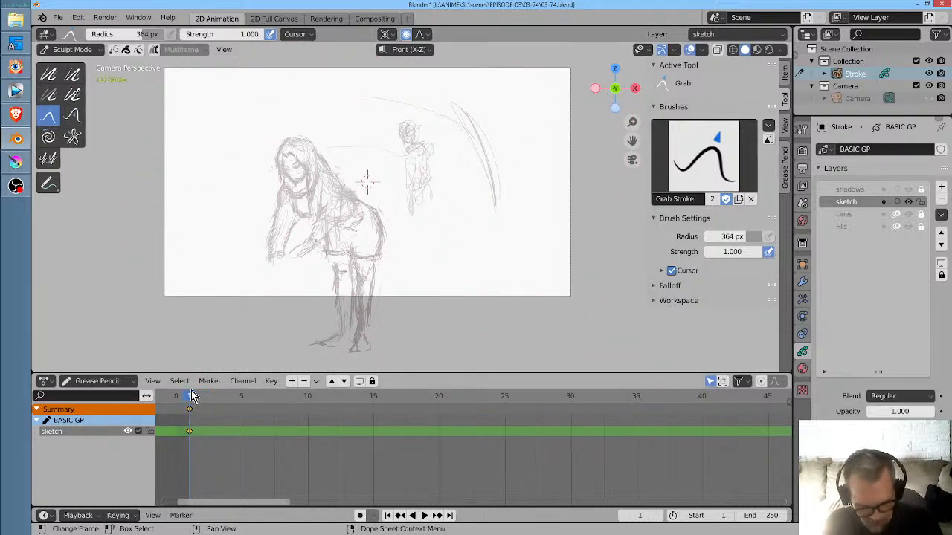
key("ctrl+Tab")
left_click(414, 168)
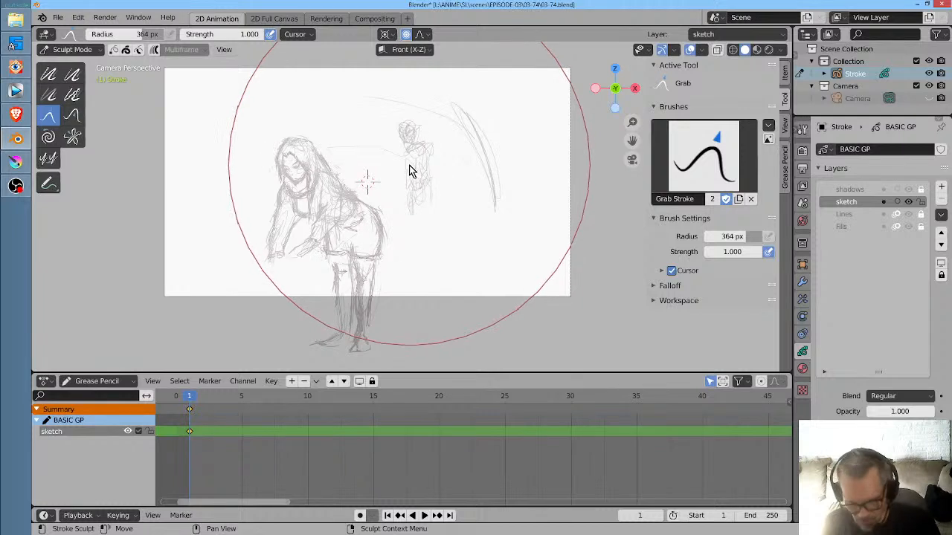
mouse_move(470, 99)
left_mouse_down()
mouse_move(406, 84)
mouse_move(378, 141)
mouse_move(393, 201)
mouse_move(441, 245)
mouse_move(480, 156)
mouse_move(503, 161)
left_mouse_up()
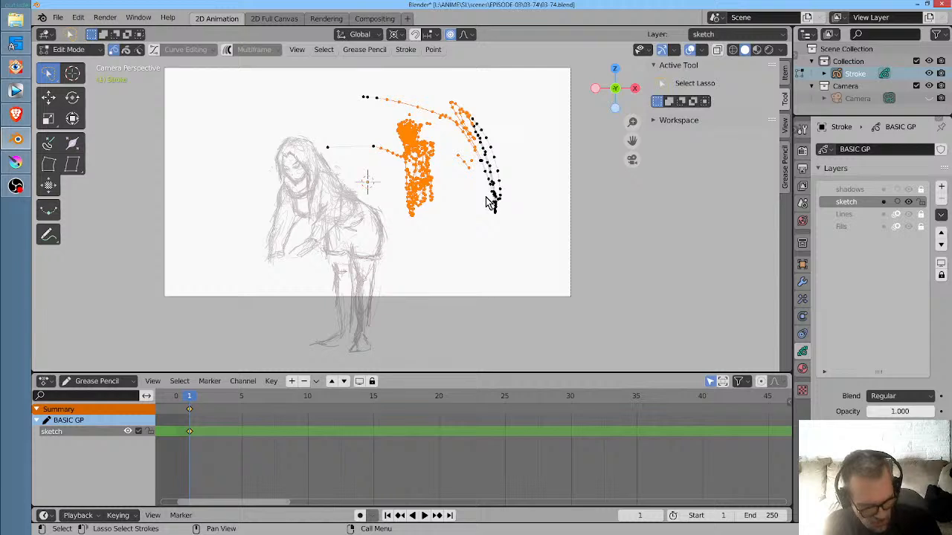
key("o")
key("g")
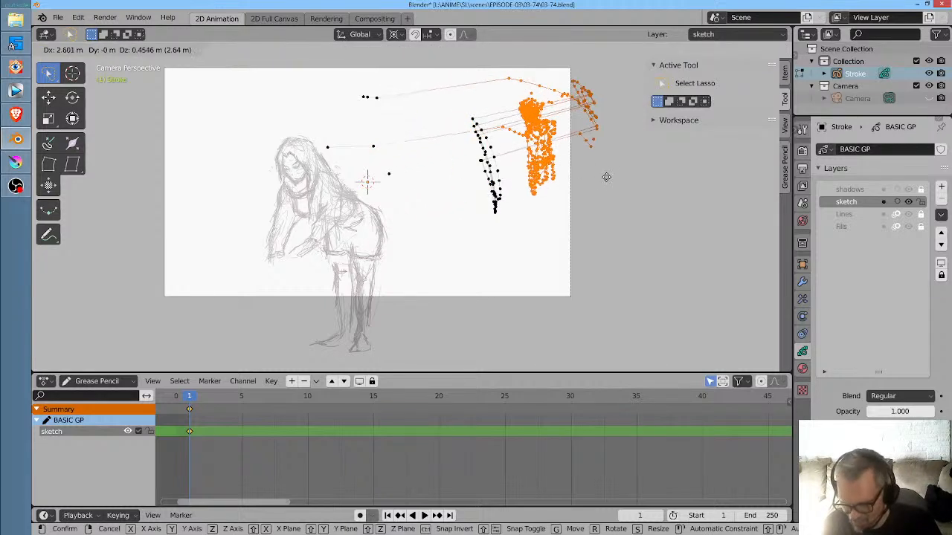
right_click(521, 197)
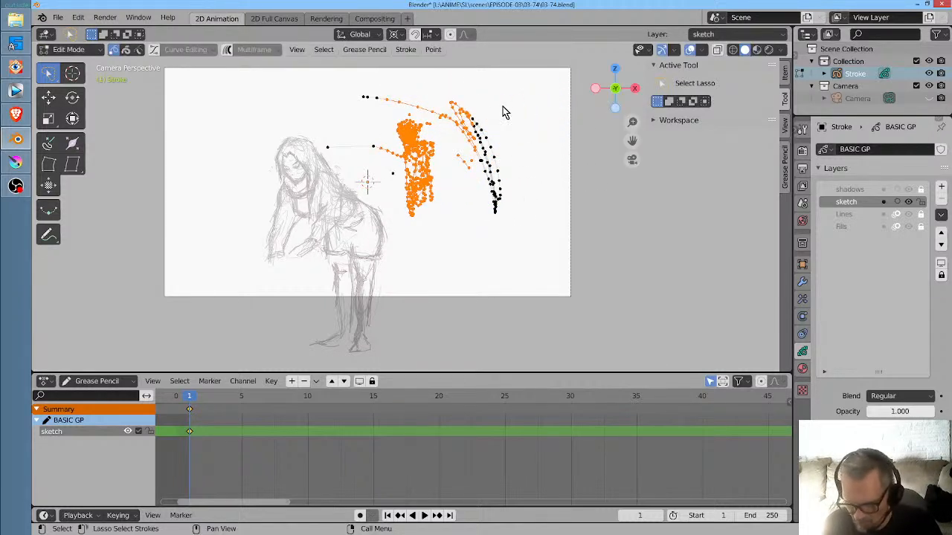
mouse_move(473, 84)
left_mouse_down()
mouse_move(493, 250)
mouse_move(523, 105)
left_mouse_up()
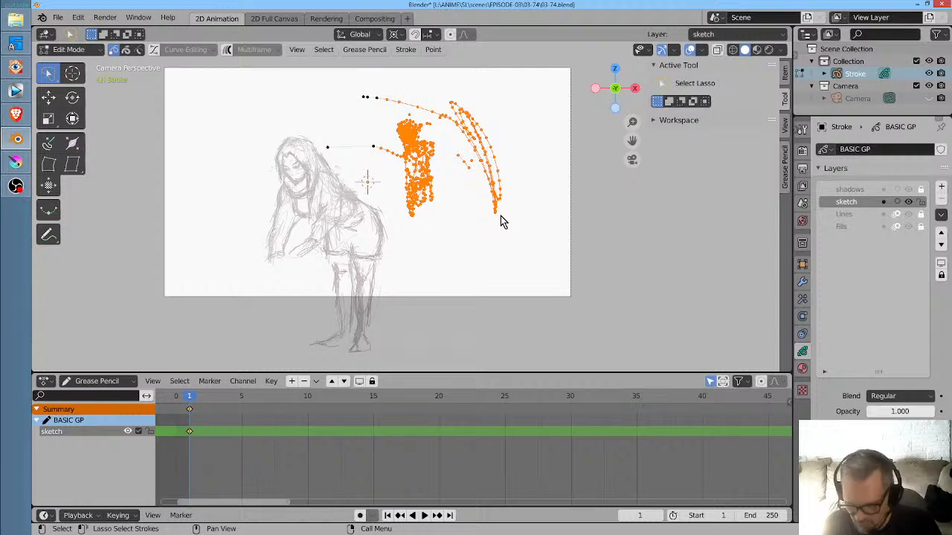
key("g")
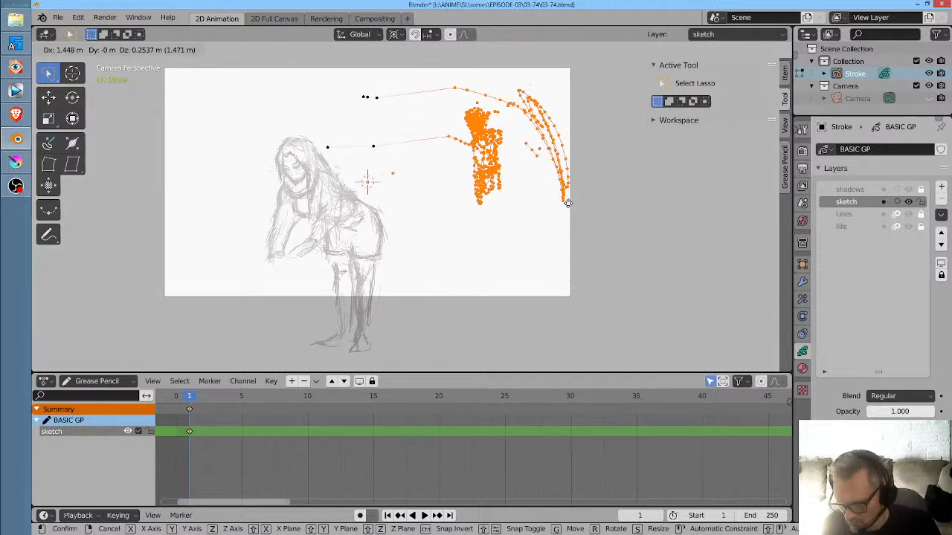
left_click(572, 202)
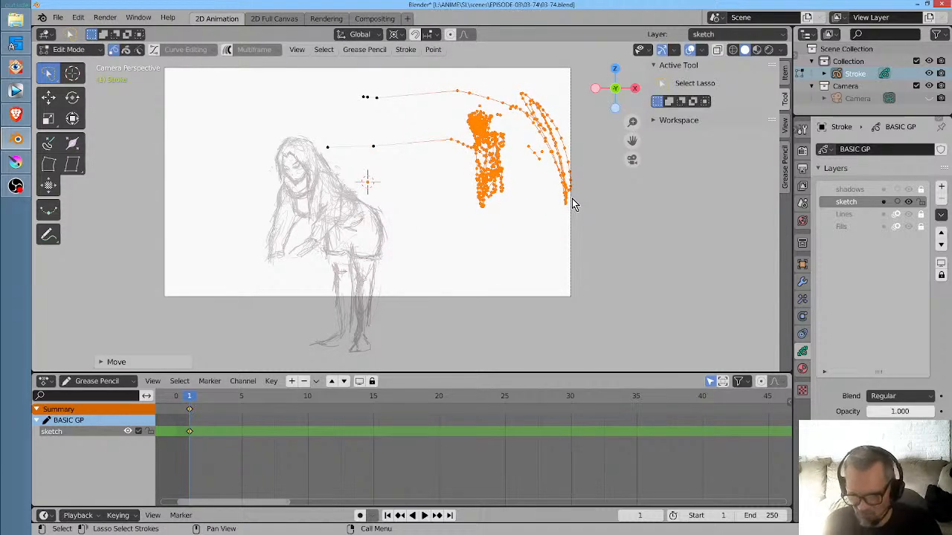
- Delete the leftover points of the thin lines between the woman and the standing figure on frame 1
mouse_move(379, 79)
left_mouse_down()
mouse_move(336, 126)
mouse_move(325, 144)
mouse_move(342, 163)
mouse_move(382, 117)
left_mouse_up()
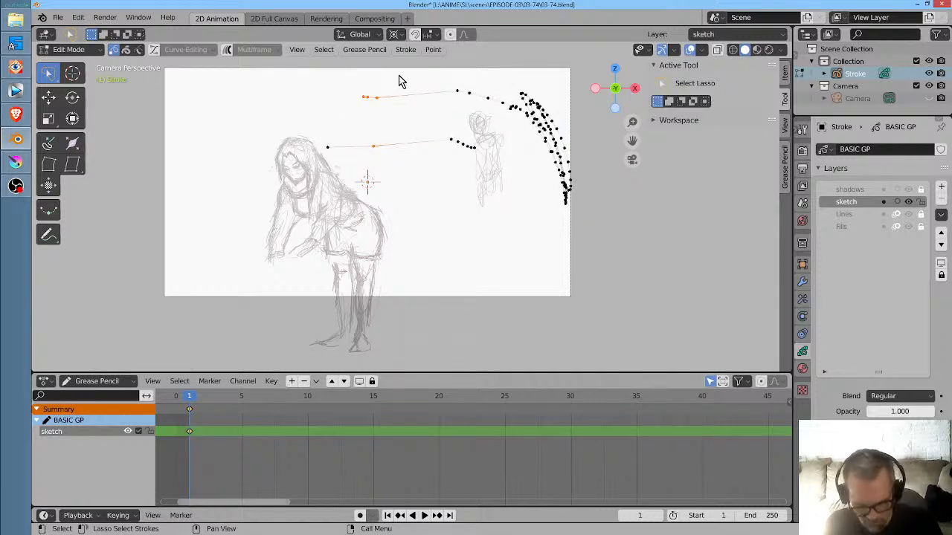
key("x")
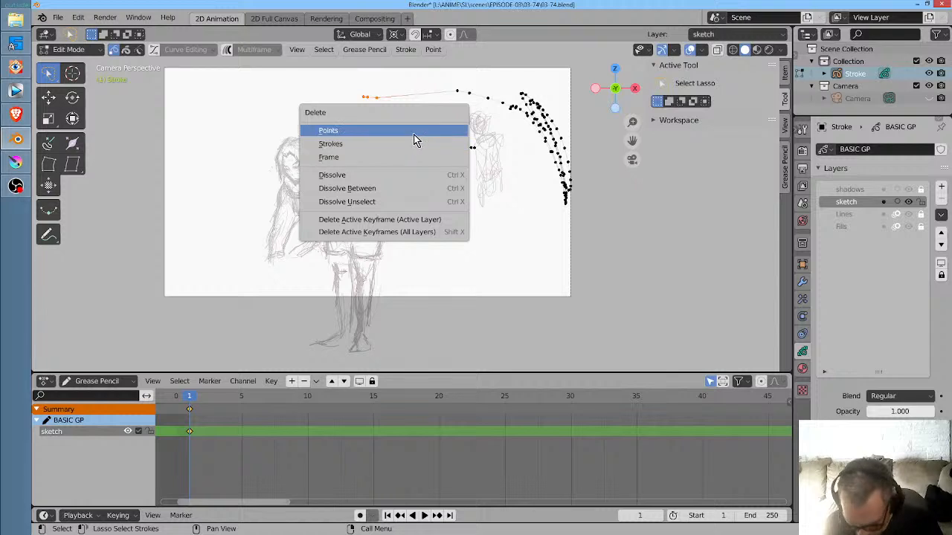
left_click(413, 141)
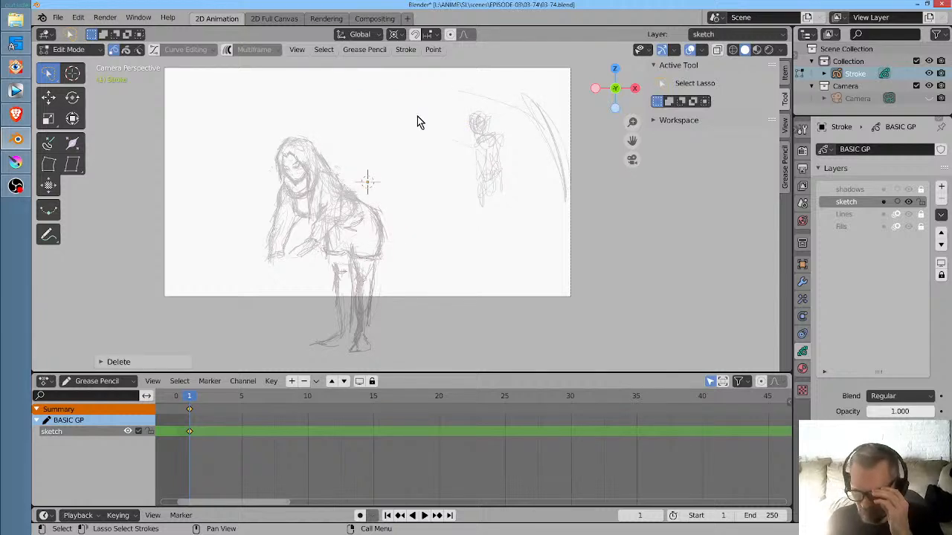
- Enable Auto Keying and, on frame 2 in Sculpt mode, pull the woman's head and upper body slightly down and left with the Grab brush
left_click(201, 399)
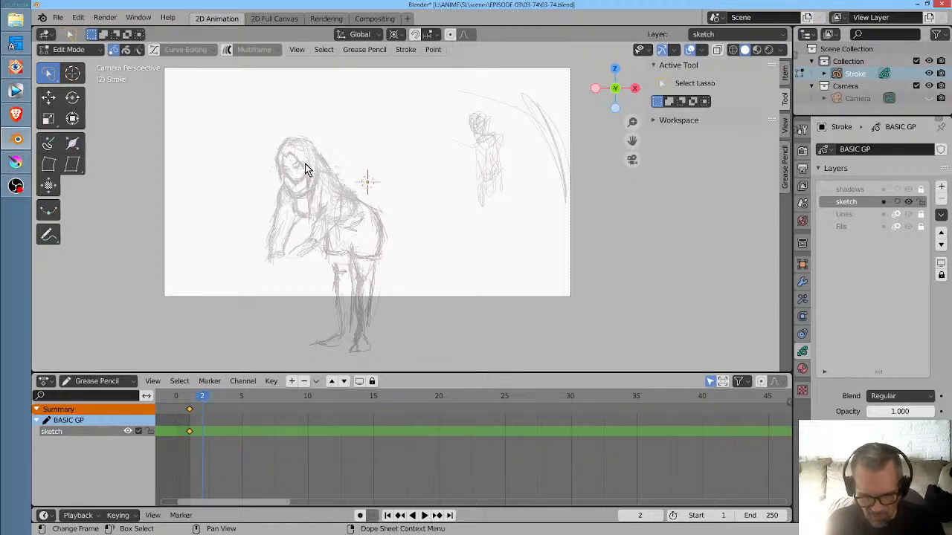
key("Tab")
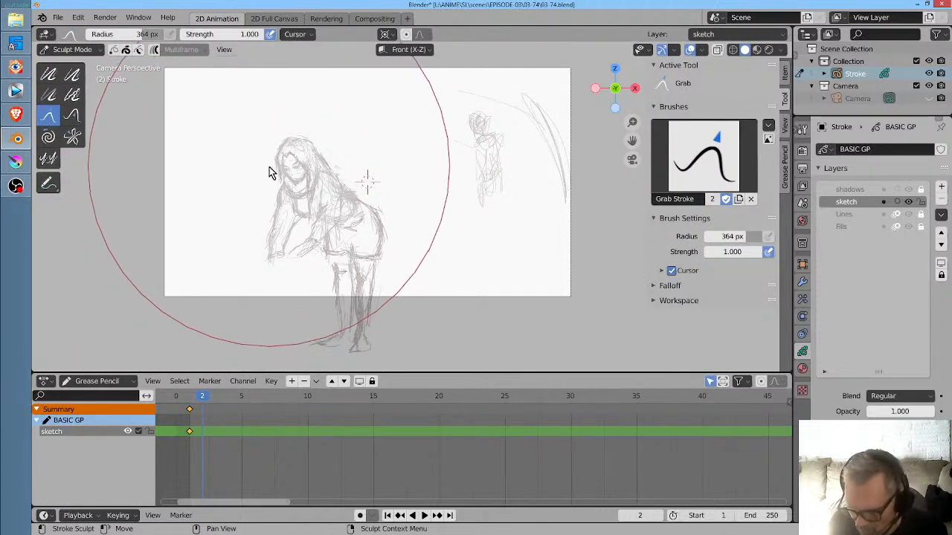
mouse_move(272, 170)
left_mouse_down()
mouse_move(261, 190)
mouse_move(265, 180)
left_mouse_up()
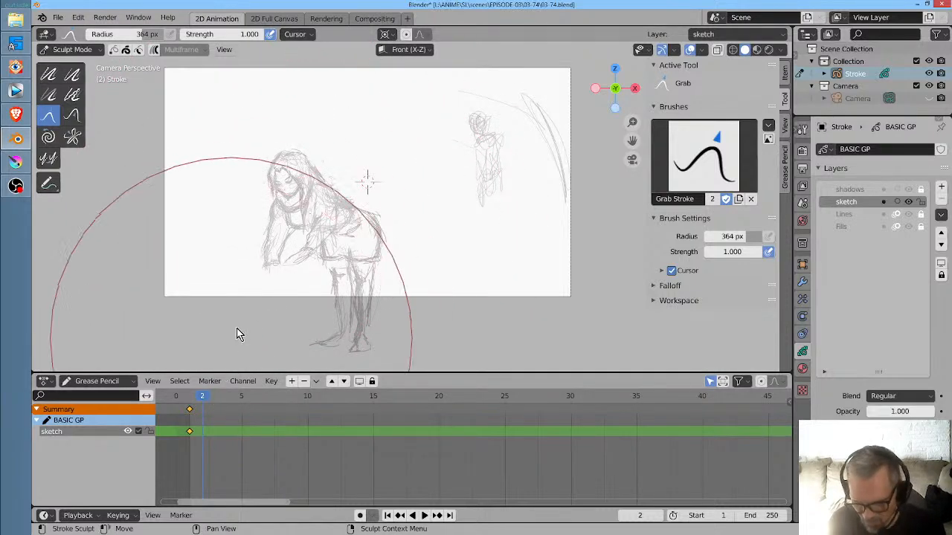
key("ctrl+z")
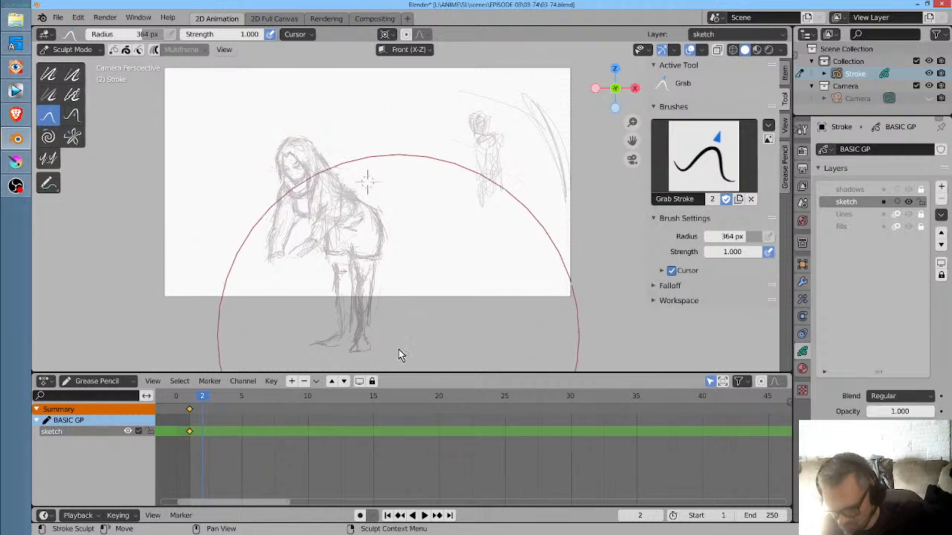
left_click(361, 516)
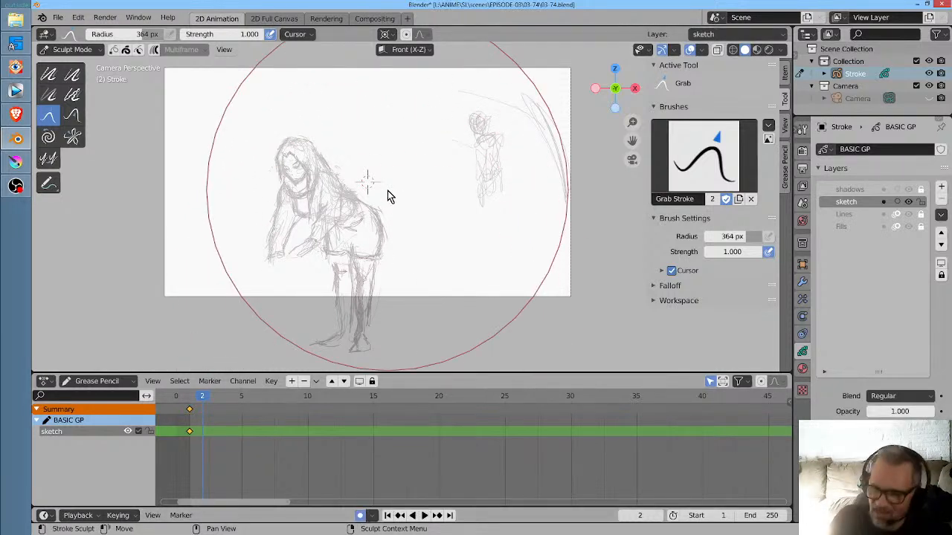
left_click_drag(261, 185, 291, 162)
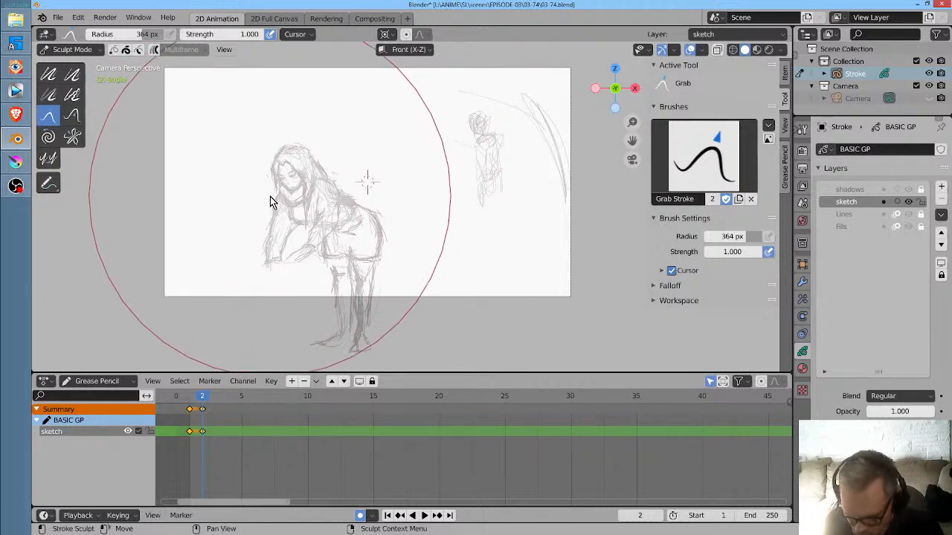
mouse_move(270, 201)
left_mouse_down()
mouse_move(287, 242)
mouse_move(335, 156)
mouse_move(305, 198)
mouse_move(272, 212)
left_mouse_up()
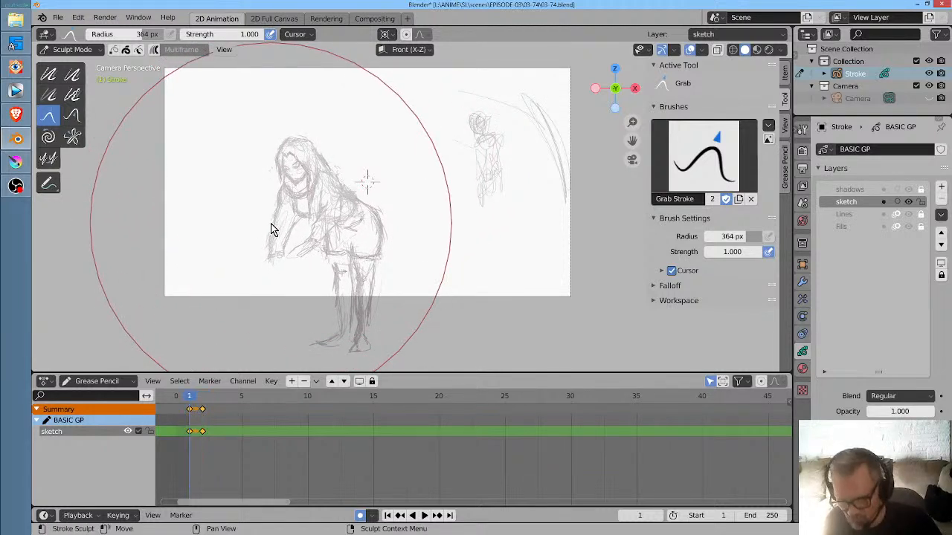
left_click_drag(305, 198, 298, 204)
key("Left")
key("Right")
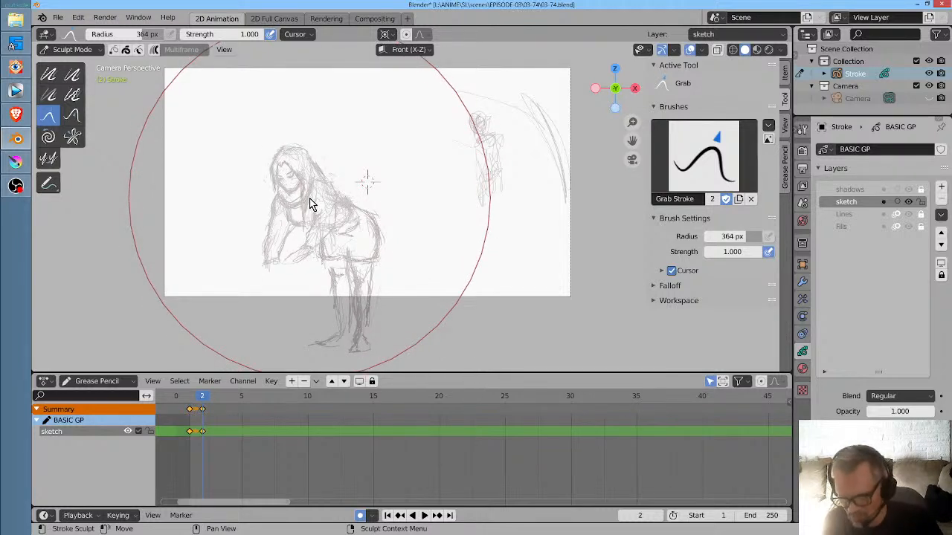
- On frame 3, nudge the woman's upper body slightly further down and left, and flip back through the keyframes to compare the poses
left_click(213, 398)
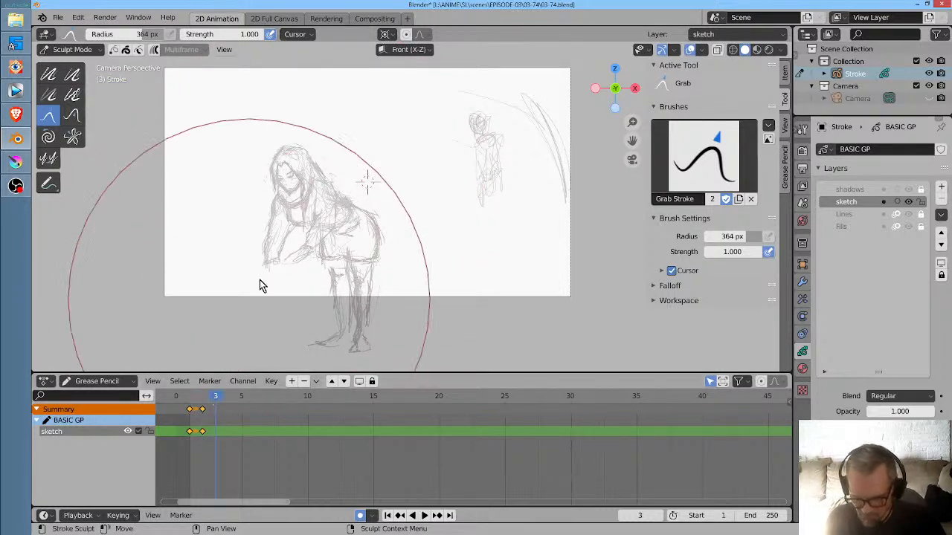
left_click_drag(286, 195, 292, 200)
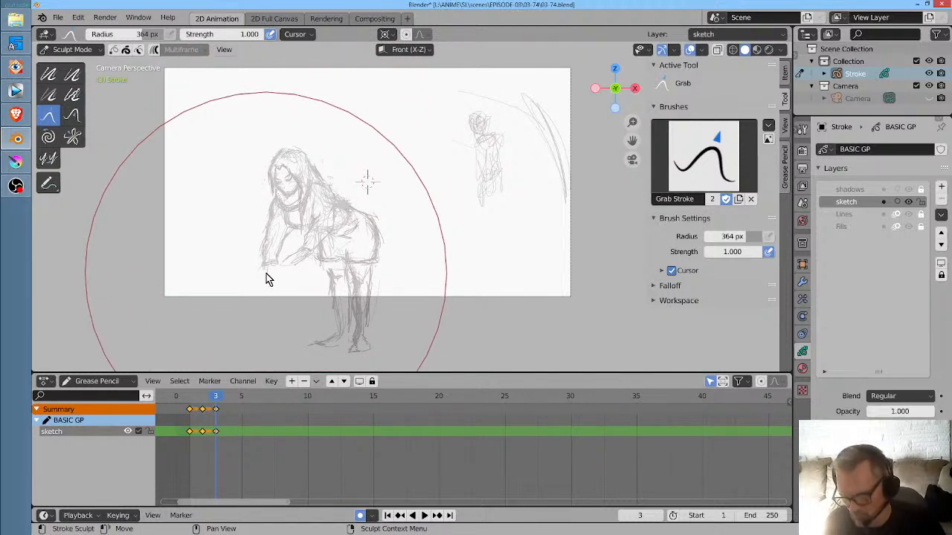
key("Left")
key("Down")
key("Down")
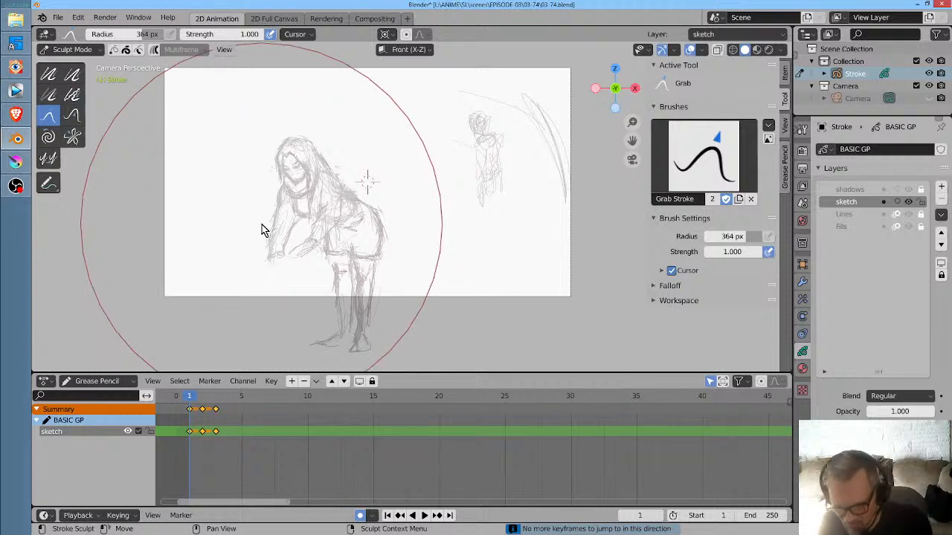
- Move the keyframes on frames 2 and 3 to frames 3 and 4, and play the animation to check the timing
key("g")
left_click(232, 436)
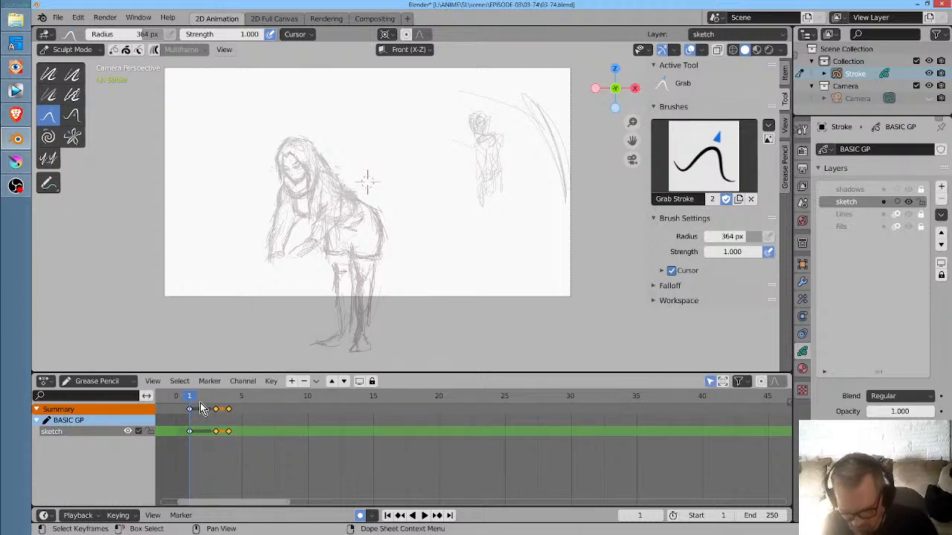
key("space")
key("space")
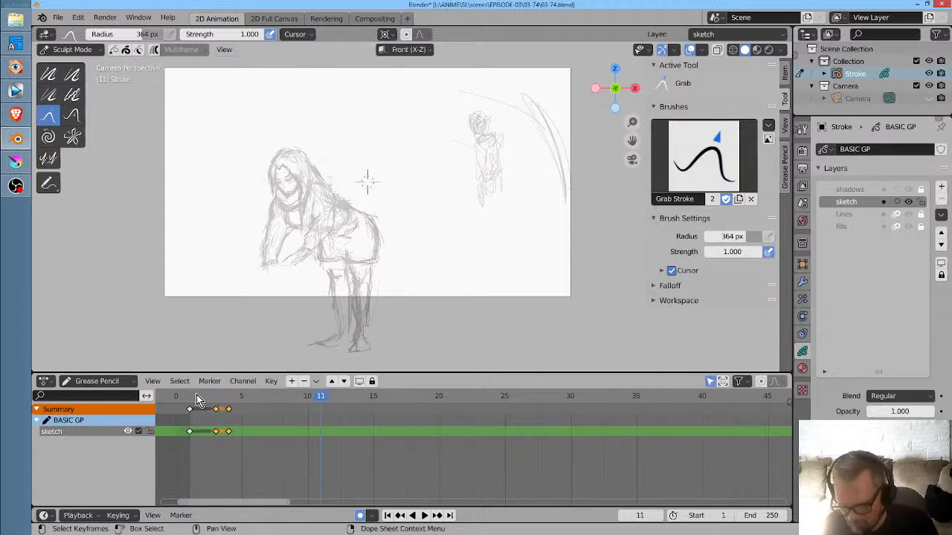
left_click(177, 398)
key("space")
key("space")
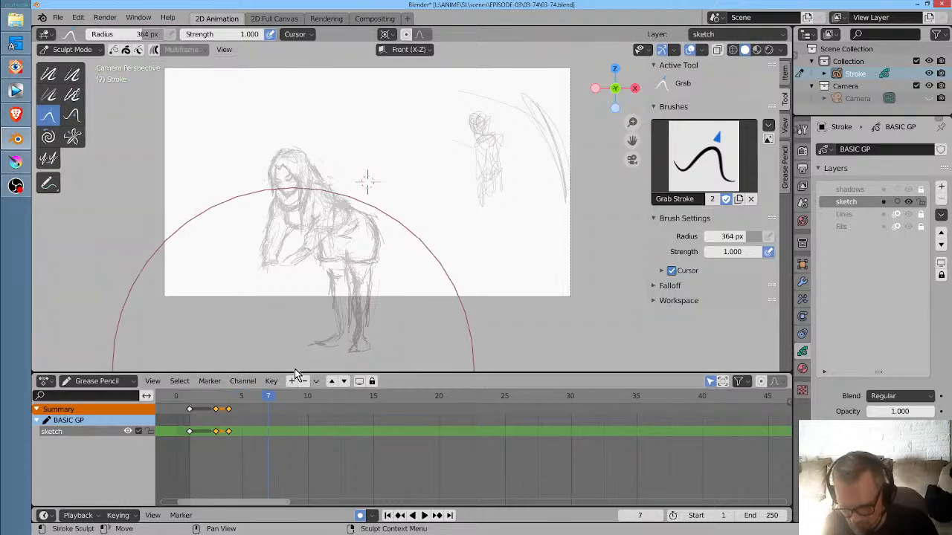
- In Draw mode, erase the woman's hands and forearms on frames 4, 3 and 1
mouse_move(211, 421)
left_mouse_down()
mouse_move(201, 421)
mouse_move(228, 421)
left_mouse_up()
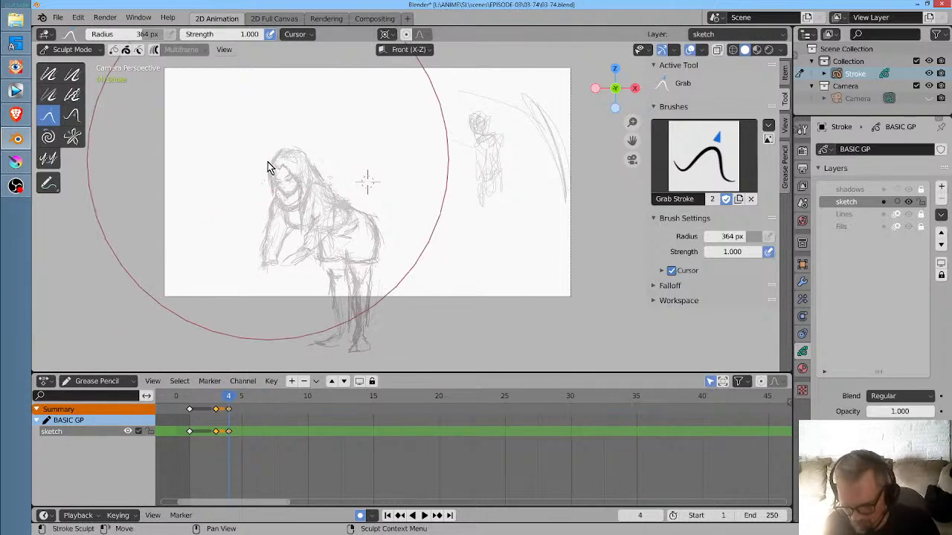
scroll(270, 173, "up", 2)
mouse_move(276, 174)
left_mouse_down()
mouse_move(318, 165)
mouse_move(350, 213)
left_mouse_up()
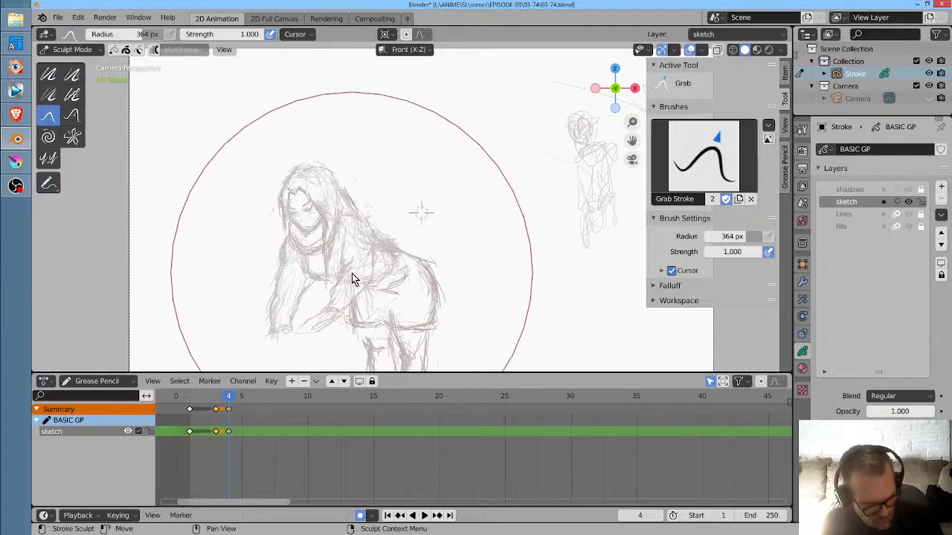
key("ctrl+Tab")
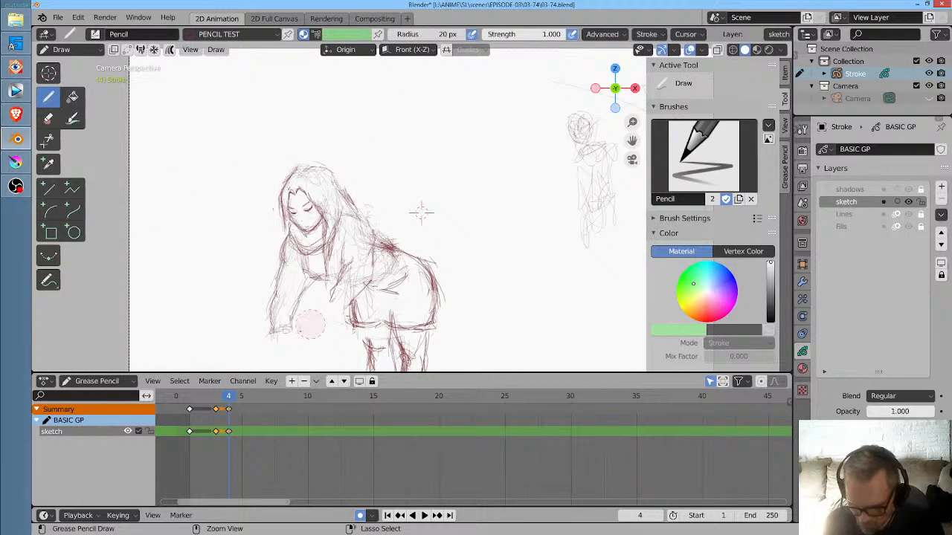
left_click(216, 396)
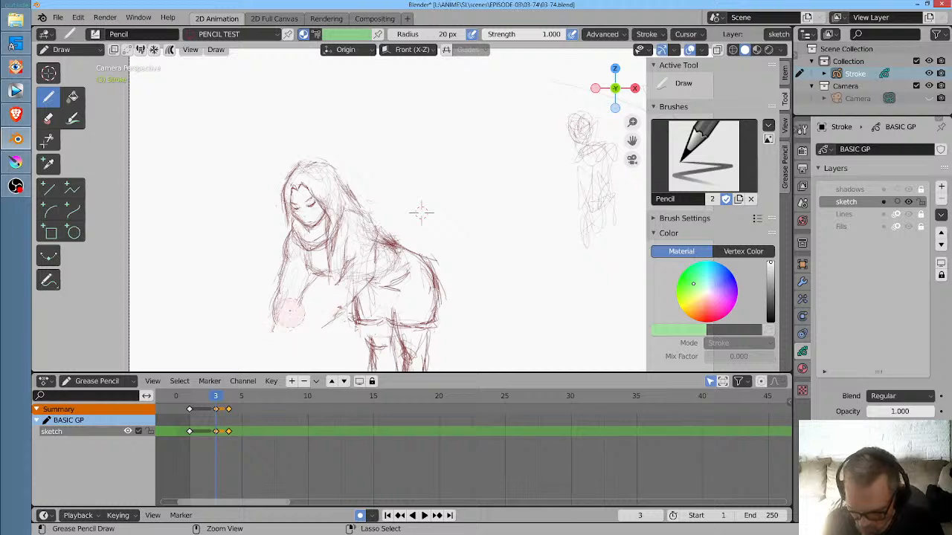
left_click_drag(216, 397, 188, 398)
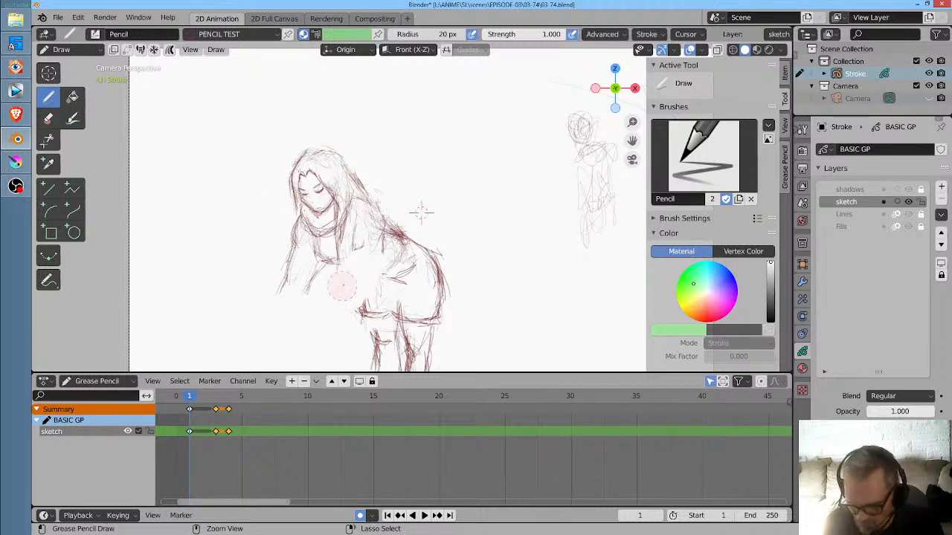
- Erase the remaining forearm lines on frames 3 and 4 and the strokes at the skirt's front edge on frame 4, and return to frame 1
left_click(214, 409)
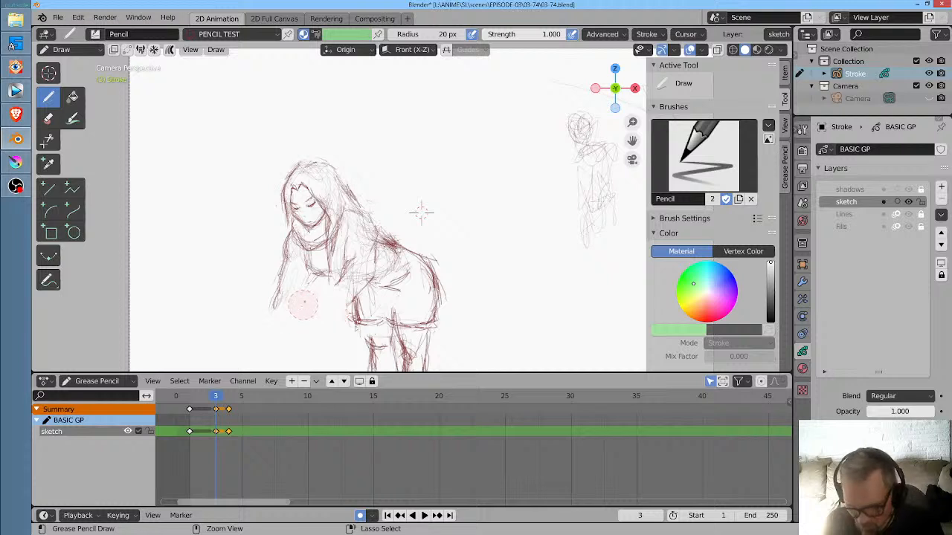
left_click(229, 401)
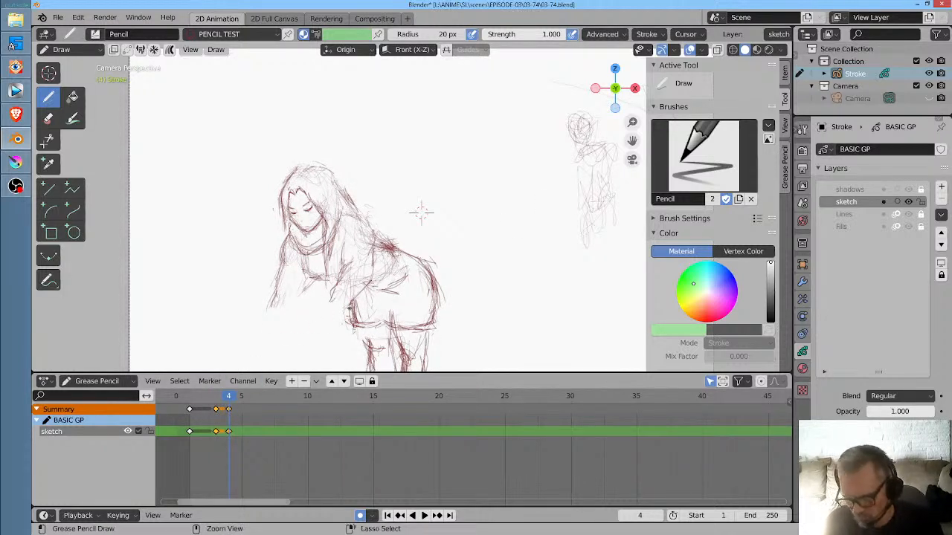
mouse_move(357, 304)
left_mouse_down()
mouse_move(363, 298)
mouse_move(345, 320)
mouse_move(354, 302)
left_mouse_up()
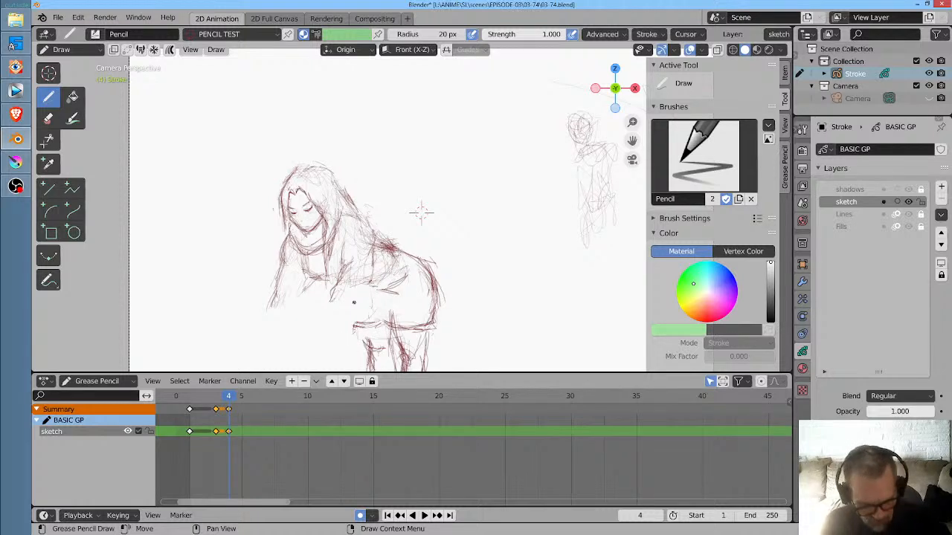
key("Left")
key("Left")
key("Left")
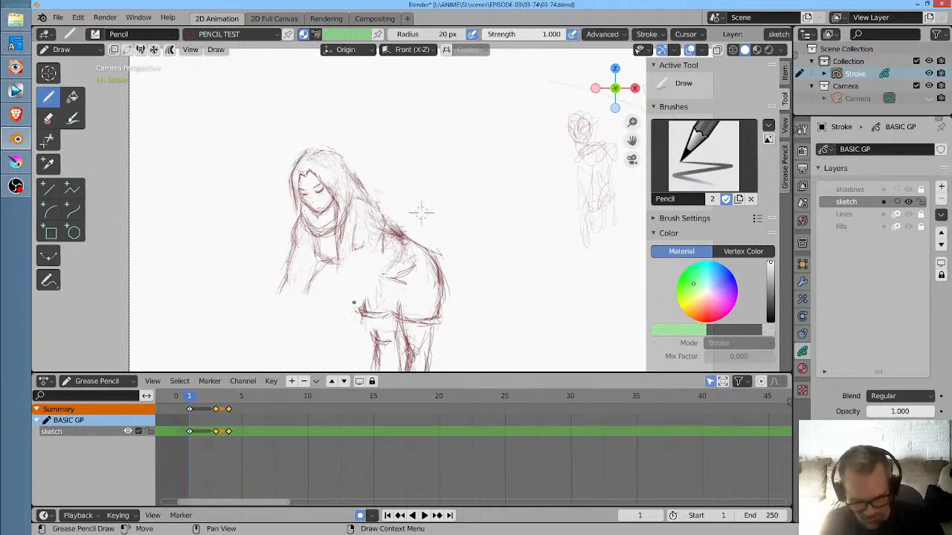
middle_click(354, 302)
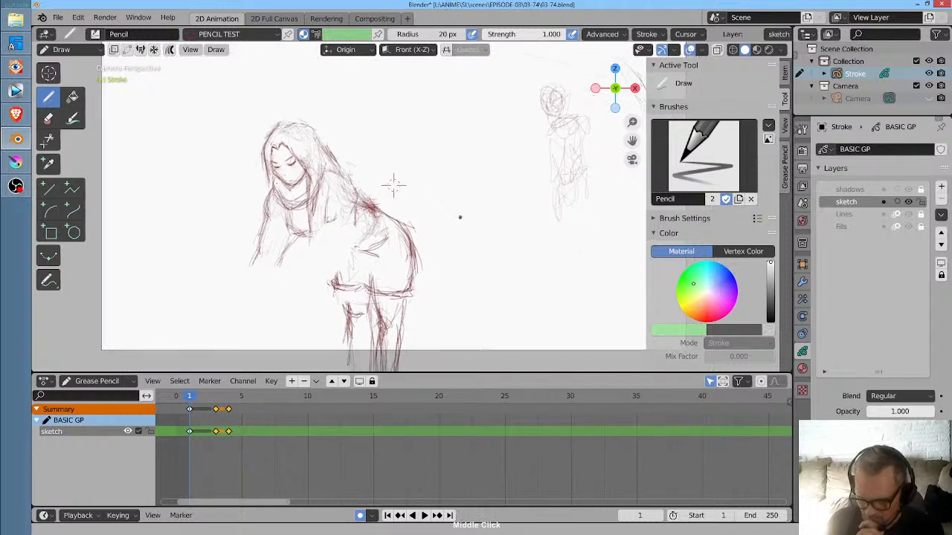
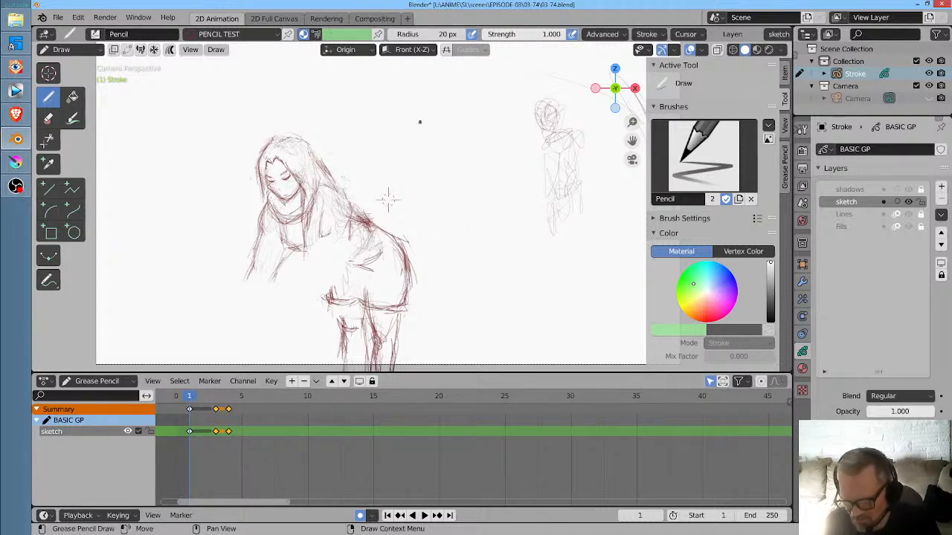
- Play the animation from the first frame, then replay it to review the motion of the bending figure
key("Home")
key("space")
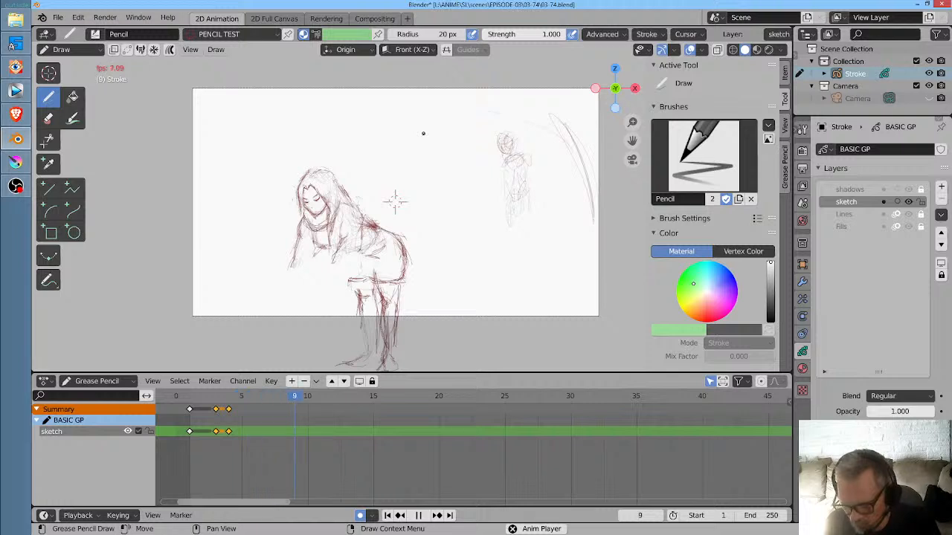
key("space")
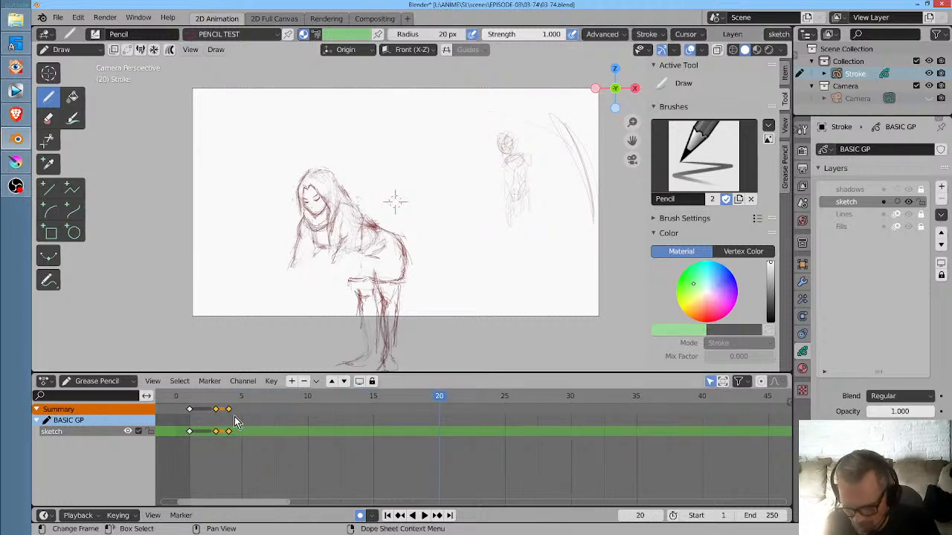
left_click(185, 400)
key("space")
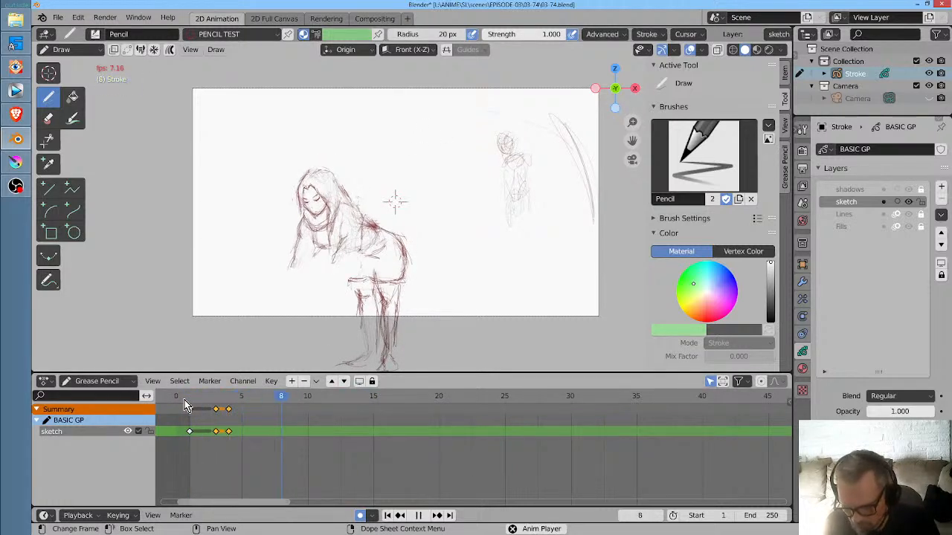
key("space")
- On frame 1, sketch the bending woman's two forearms hanging down, with cuffs and rough hands at their ends
left_click(189, 399)
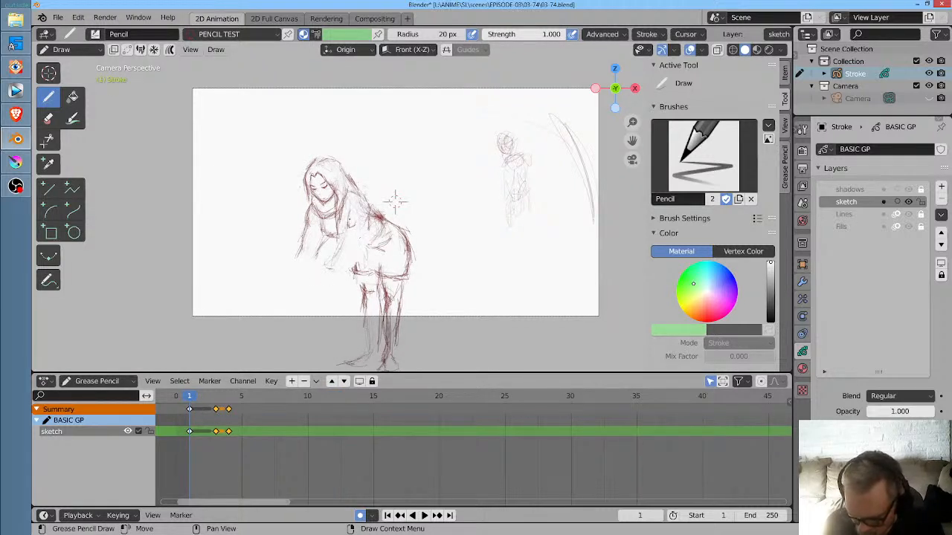
mouse_move(322, 280)
left_mouse_down()
mouse_move(343, 270)
mouse_move(371, 232)
left_mouse_up()
mouse_move(347, 262)
left_mouse_down()
mouse_move(370, 211)
mouse_move(364, 226)
left_mouse_up()
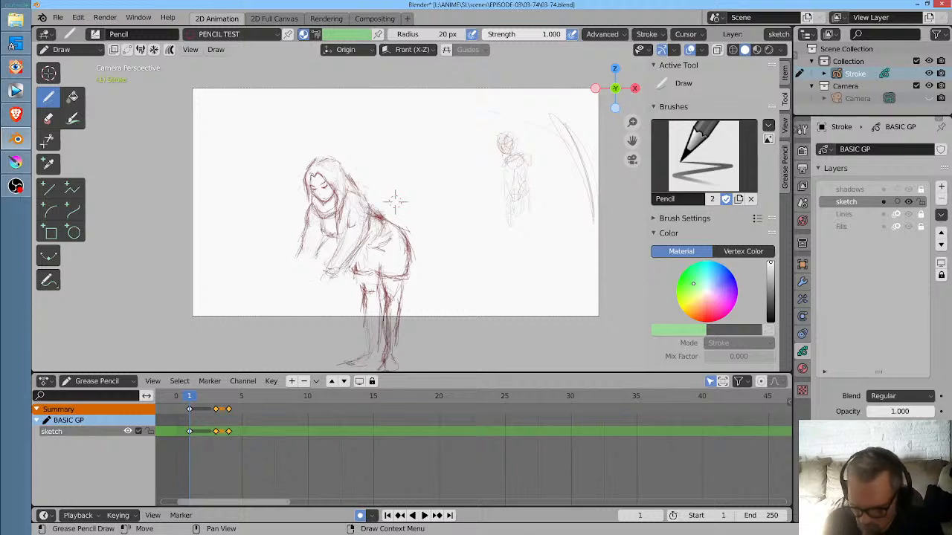
left_click_drag(296, 263, 288, 284)
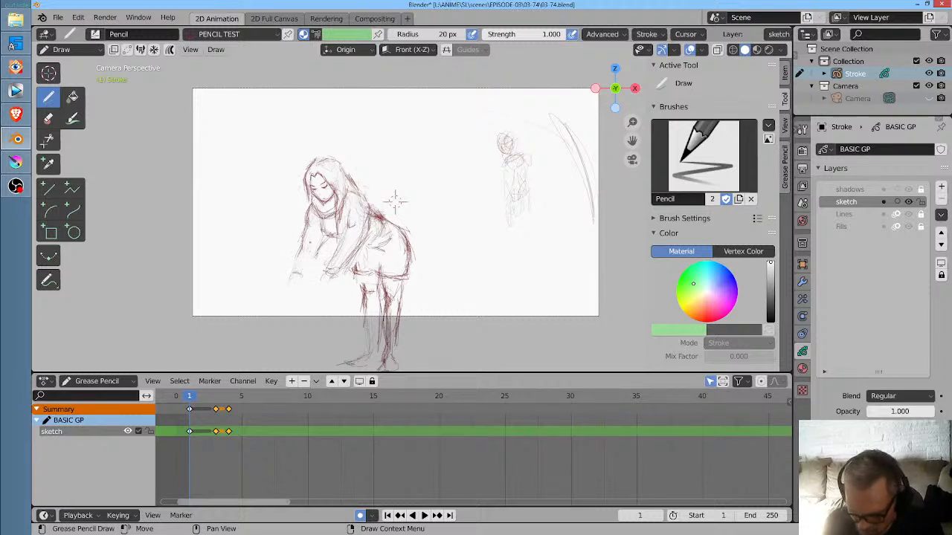
left_click_drag(303, 238, 296, 259)
left_click_drag(307, 221, 293, 277)
mouse_move(322, 246)
left_mouse_down()
mouse_move(305, 261)
mouse_move(337, 280)
mouse_move(318, 300)
mouse_move(290, 293)
left_mouse_up()
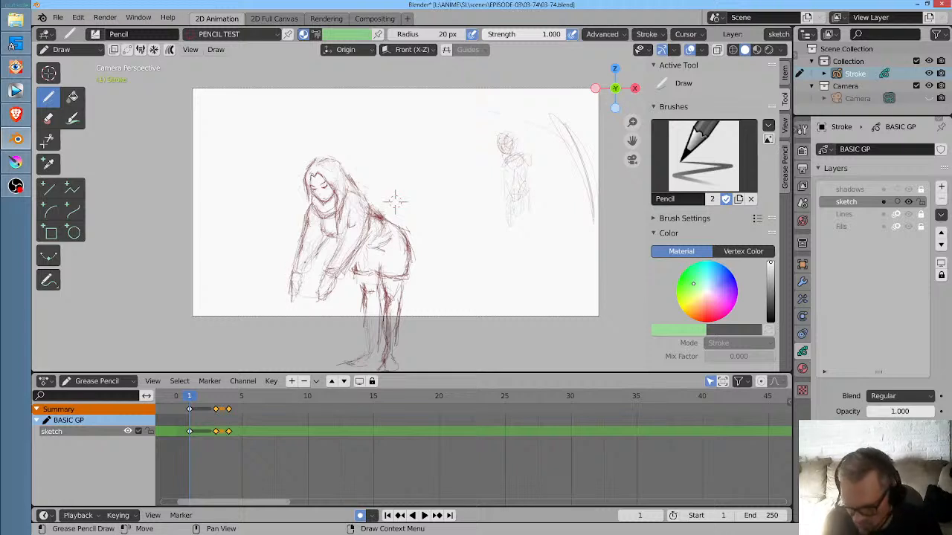
- On frame 3, sketch the woman's right-hand-side arm from the shoulder to the cuff, comparing its placement with the frame 1 drawing
key("Up")
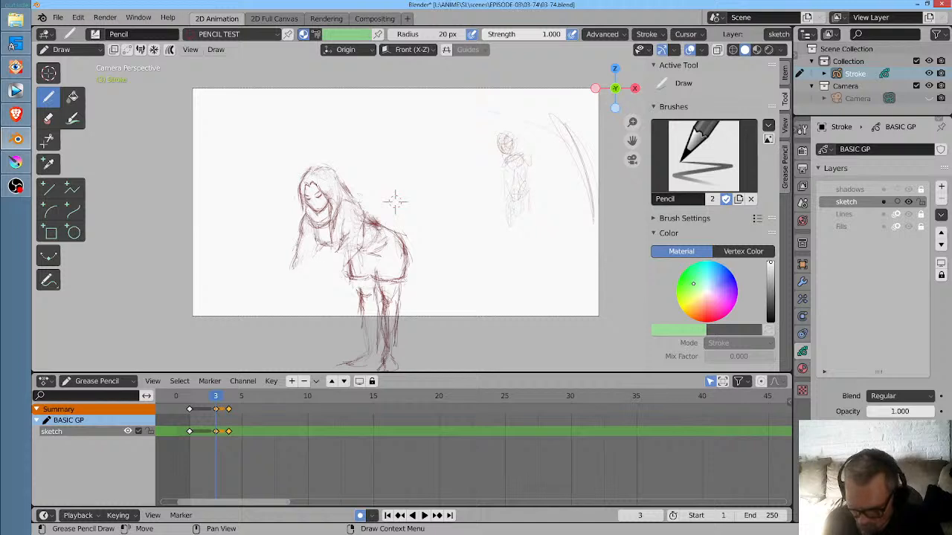
left_click_drag(337, 231, 332, 253)
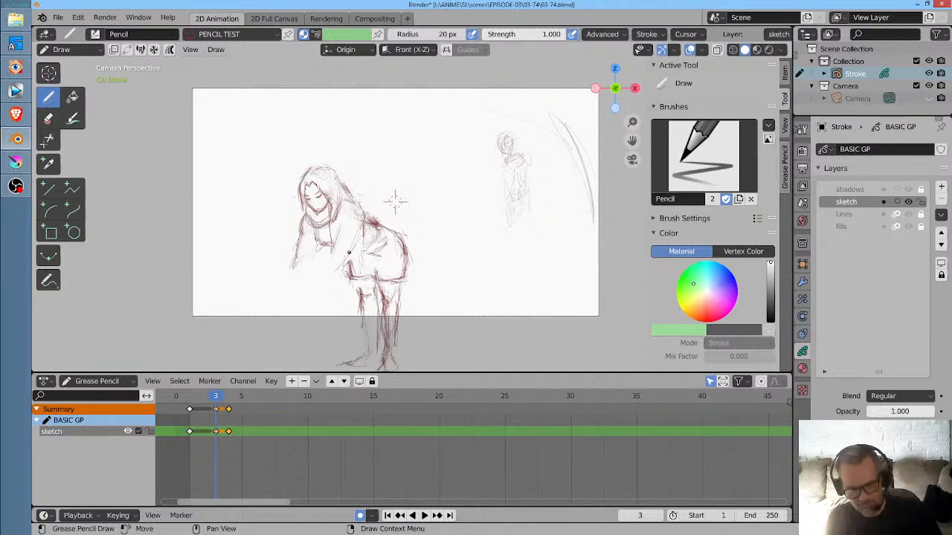
key("Down")
key("Up")
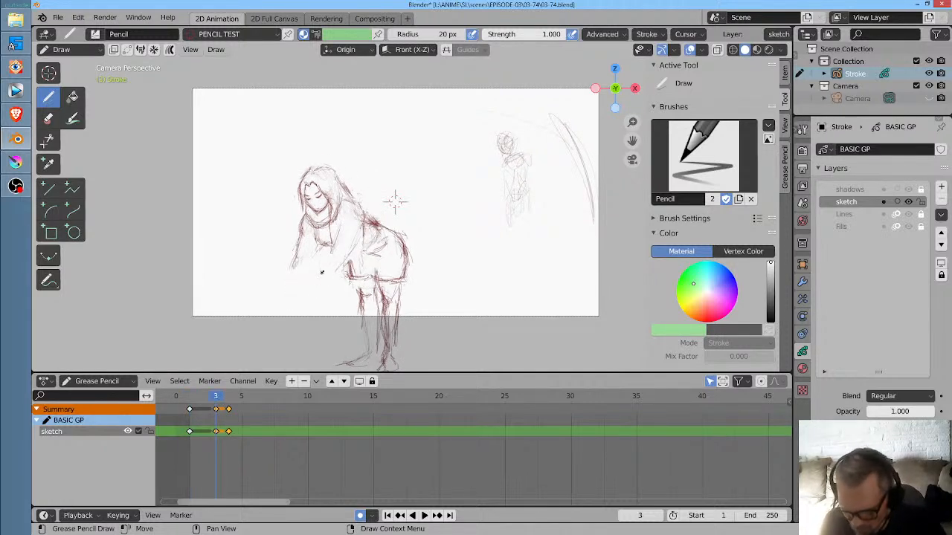
key("Down")
key("Up")
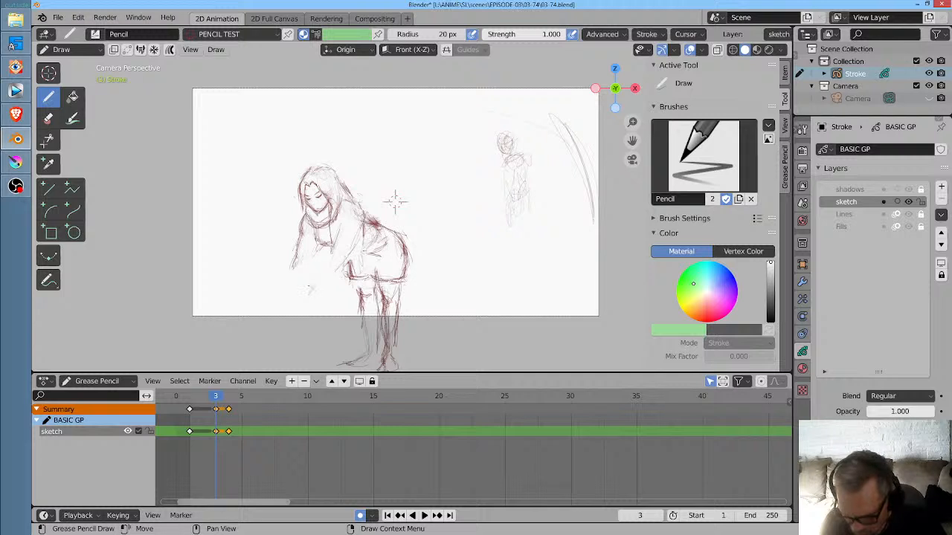
key("Down")
key("Up")
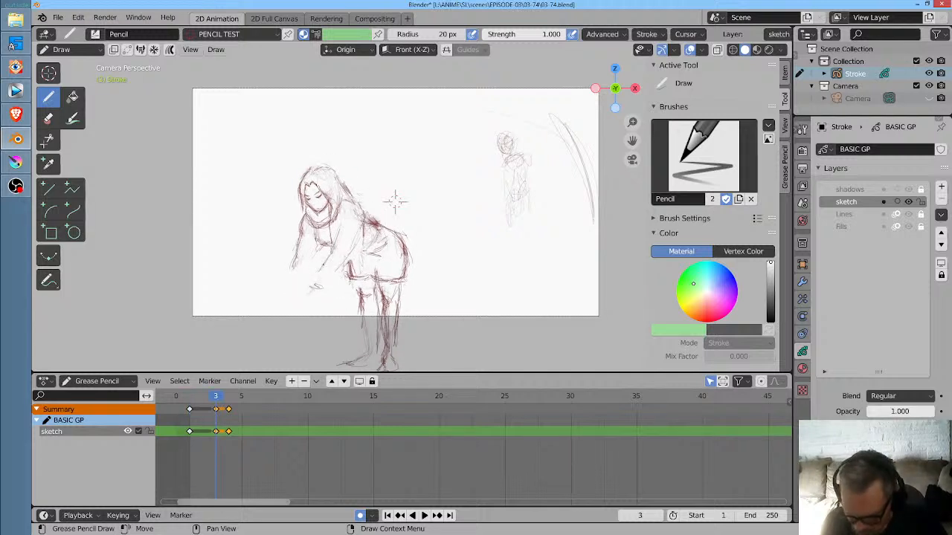
left_click_drag(326, 264, 309, 289)
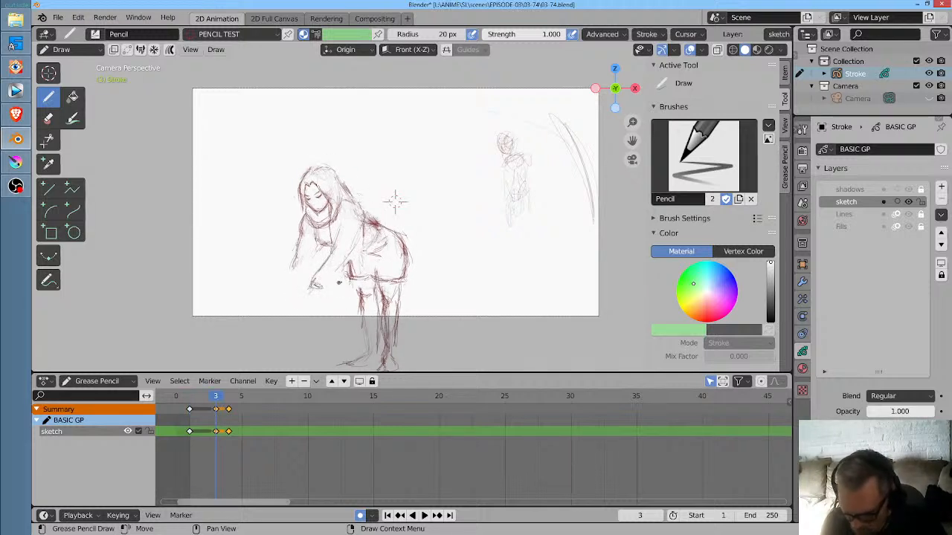
- On frame 3, erase the old lower line of the left-hand-side arm and redraw the forearm reaching outward to a new cuff
key("Down")
key("Up")
key("Down")
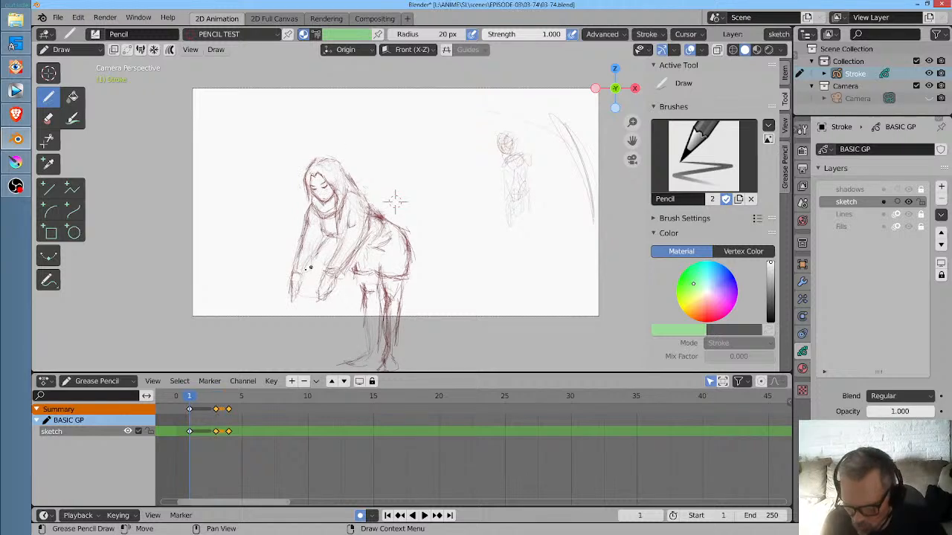
key("Up")
key("Down")
key("Up")
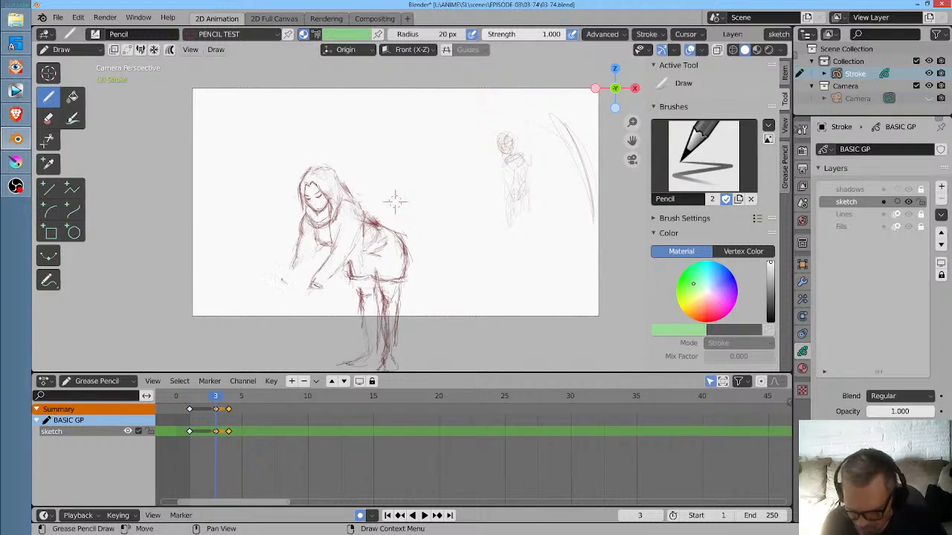
left_click_drag(293, 266, 294, 261, "ctrl")
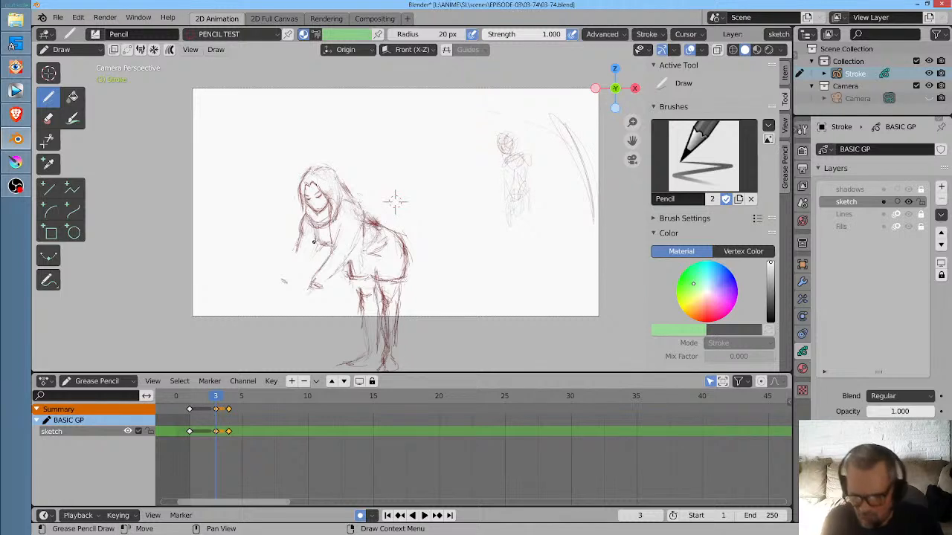
left_click_drag(299, 244, 280, 279)
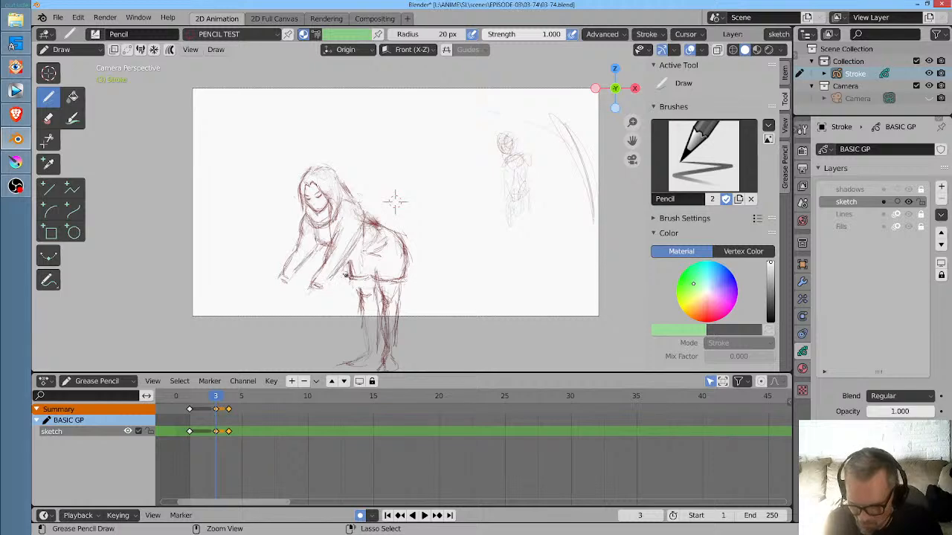
- Sketch both of the woman's hands with rough fingers beyond the cuffs on frame 3
left_click_drag(343, 293, 439, 203)
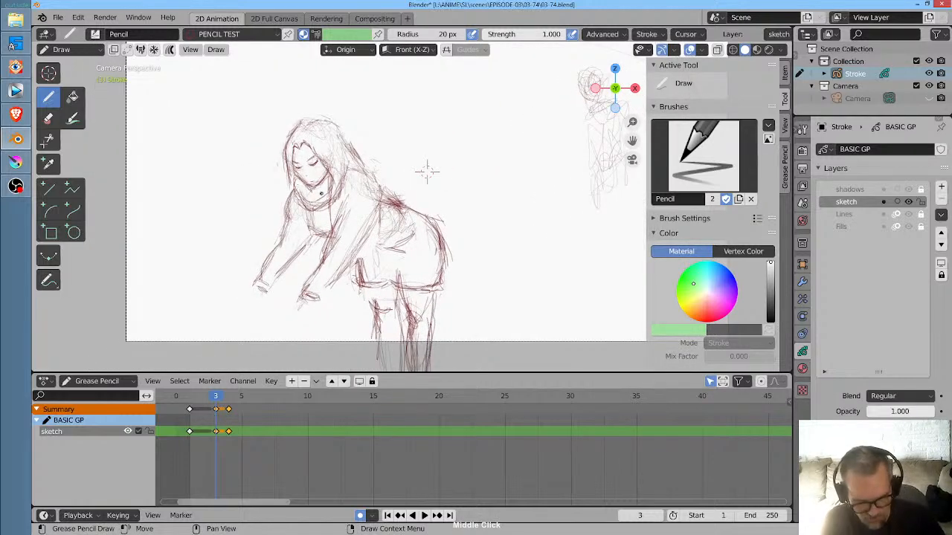
key("Down")
key("Up")
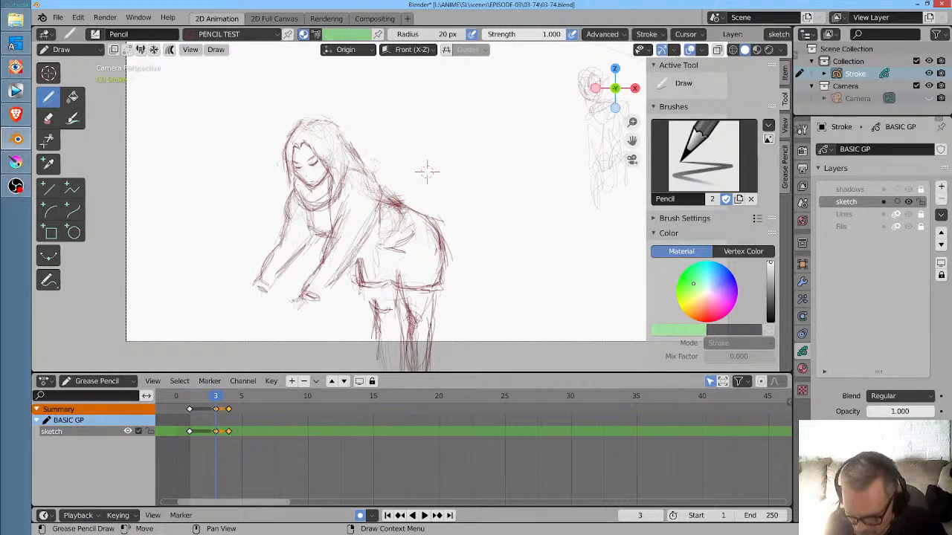
mouse_move(291, 310)
left_mouse_down()
mouse_move(282, 327)
mouse_move(299, 326)
left_mouse_up()
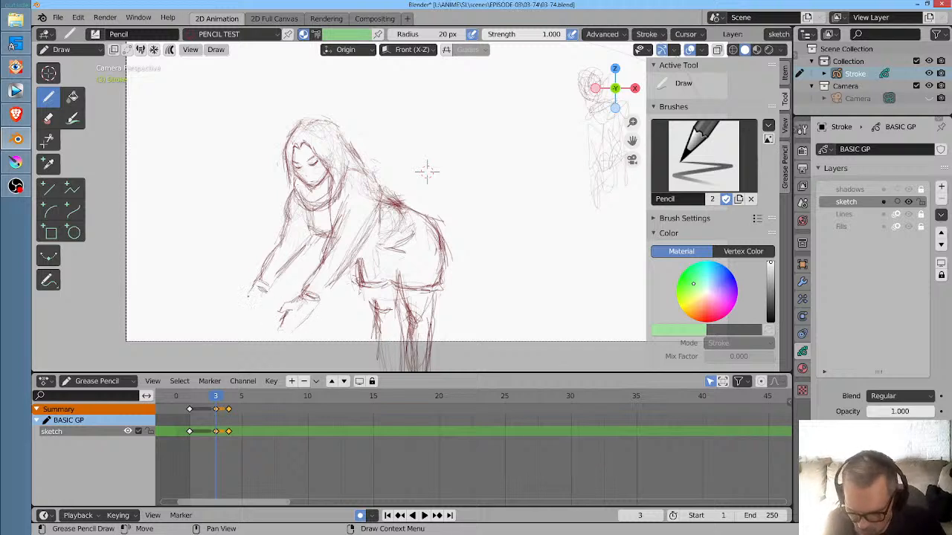
left_click_drag(253, 287, 244, 302)
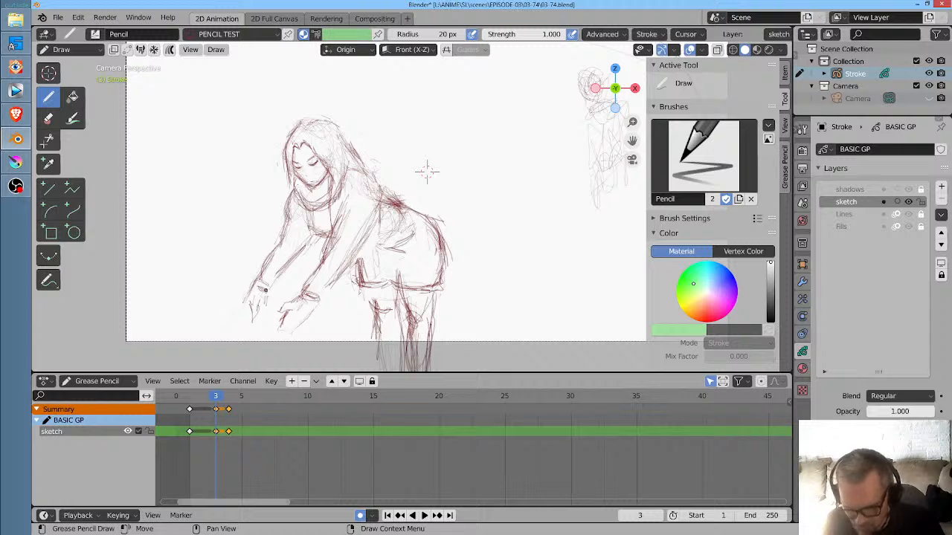
- On frame 4, mark the woman's cuffs using frame 3 as reference and sketch the inner edge of the right-hand-side arm
key("Right")
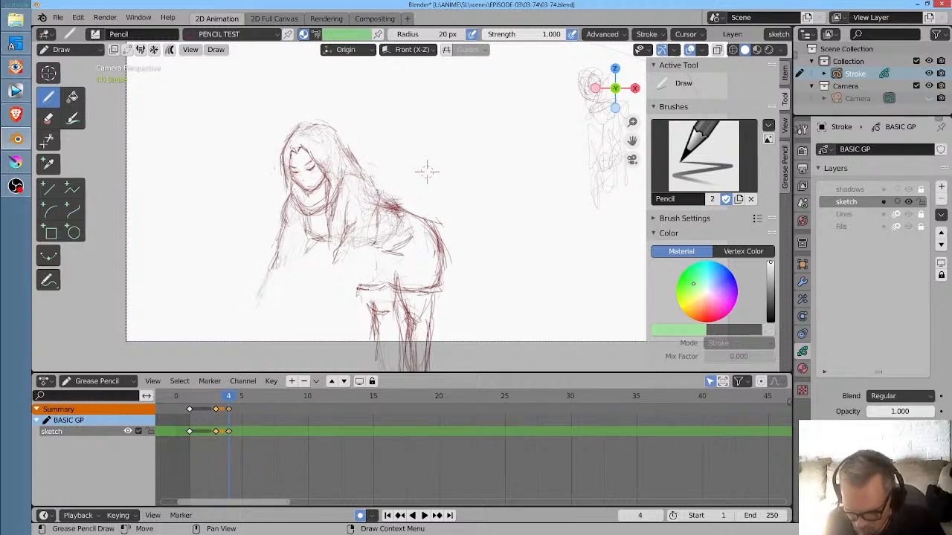
key("Left")
key("Right")
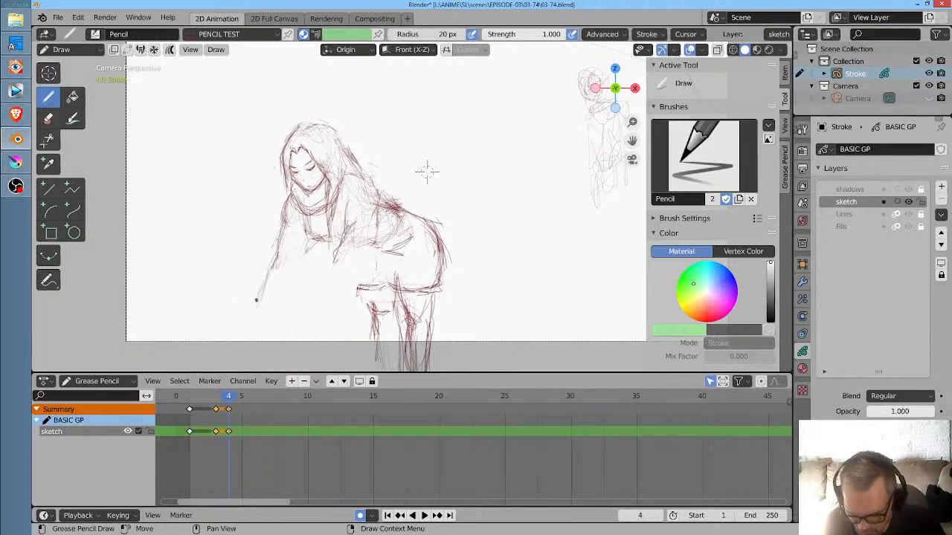
key("Left")
key("Right")
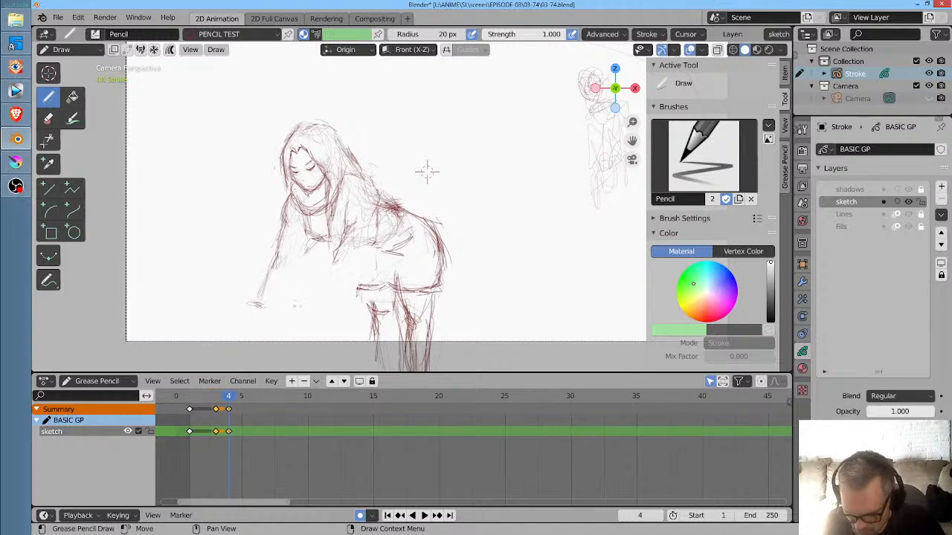
mouse_move(295, 307)
left_mouse_down()
mouse_move(305, 314)
mouse_move(340, 240)
left_mouse_up()
left_click_drag(301, 301, 351, 201)
left_click_drag(332, 239, 311, 291)
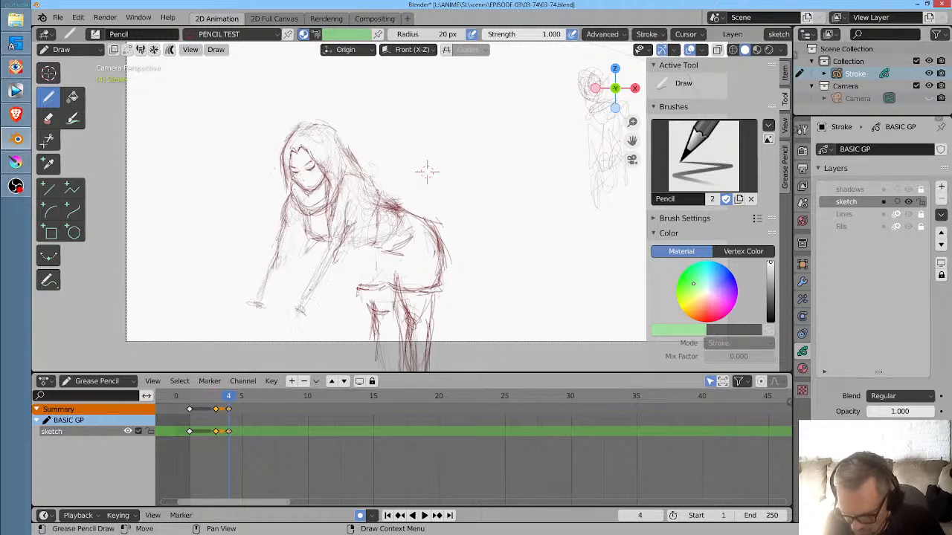
- Sketch the outer edge of the right-hand-side arm up to the shoulder and the inner edge of the other forearm on frame 4
left_click_drag(362, 256, 317, 314)
left_click_drag(353, 271, 327, 309)
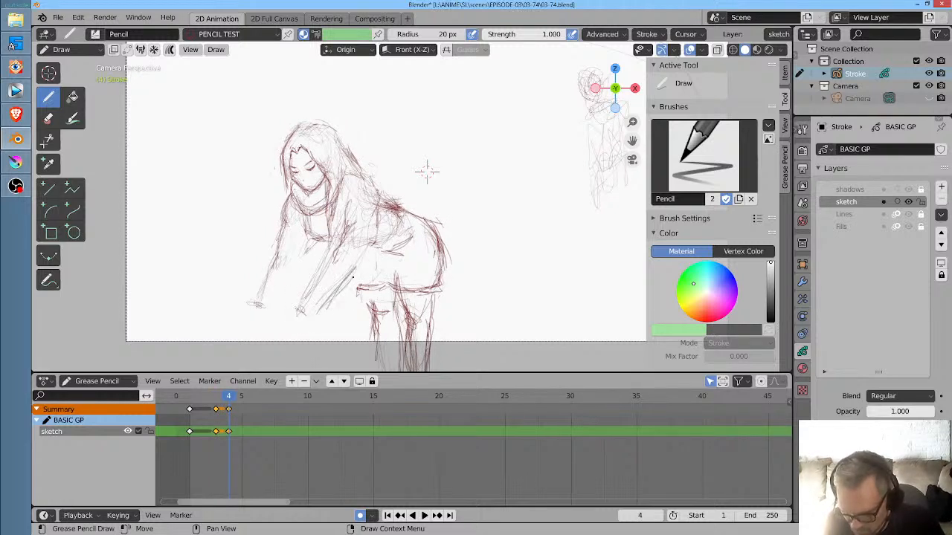
left_click_drag(377, 235, 353, 278)
left_click_drag(388, 221, 341, 290)
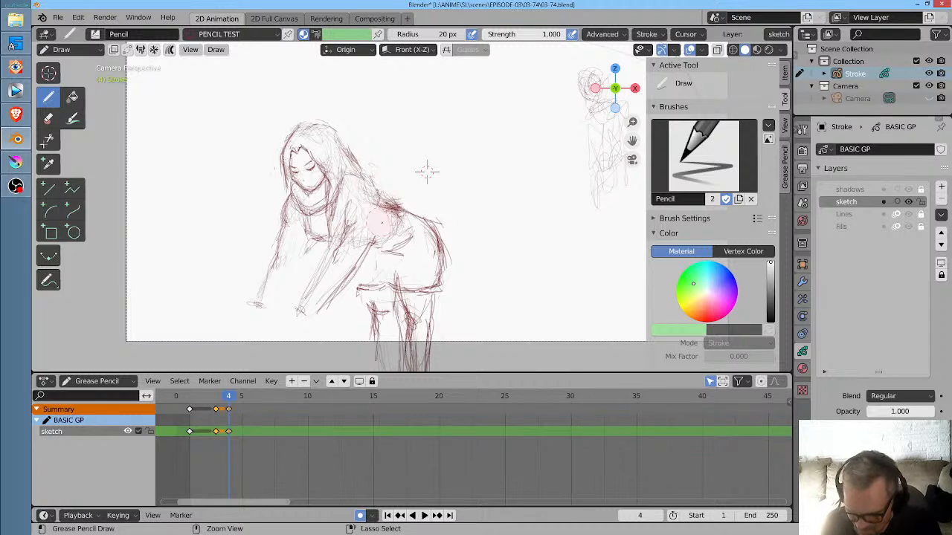
left_click_drag(320, 243, 275, 301)
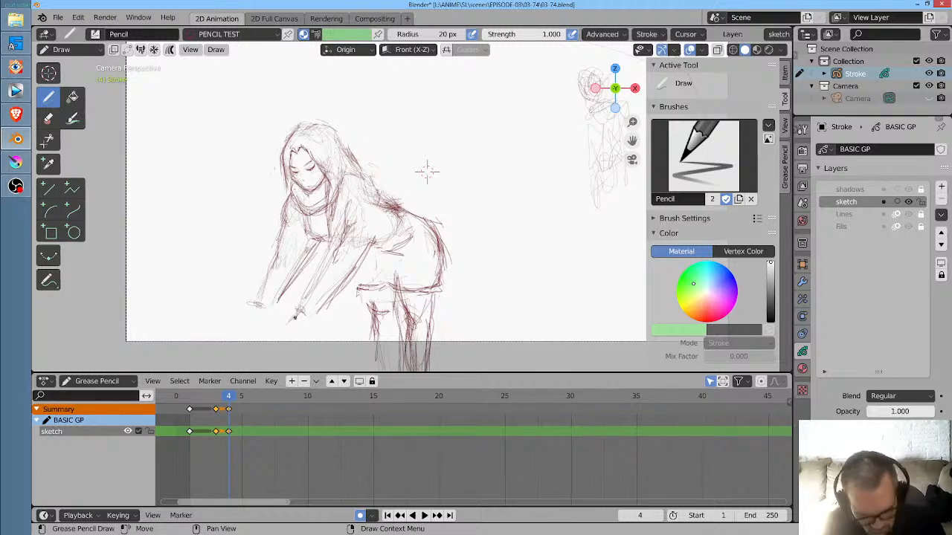
- On frame 4, sketch both hands with rough fingers reaching below the cuffs and reinforce the left-hand-side sleeve
key("Left")
key("Right")
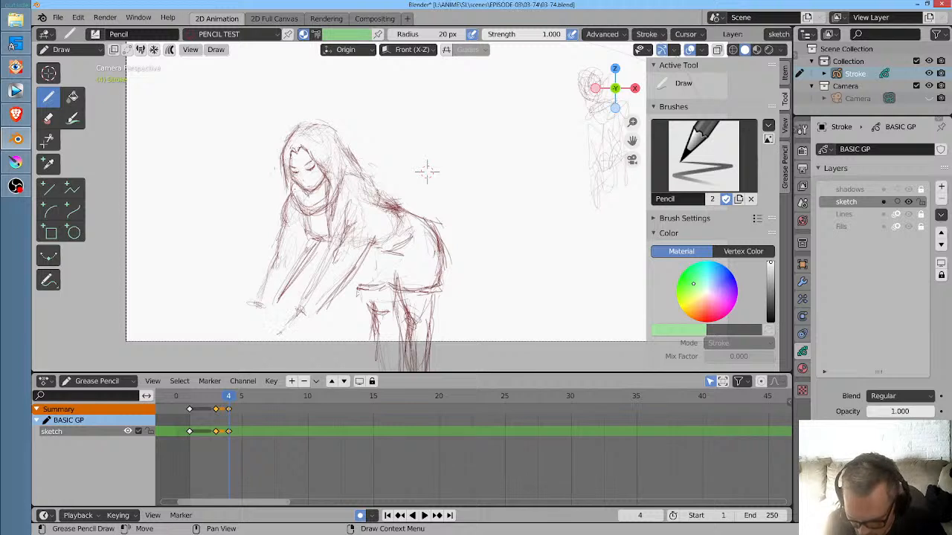
left_click_drag(281, 331, 278, 346)
left_click_drag(312, 320, 307, 333)
left_click_drag(311, 325, 298, 335)
left_click_drag(257, 304, 243, 319)
mouse_move(250, 311)
left_mouse_down()
mouse_move(247, 323)
mouse_move(260, 334)
left_mouse_up()
left_click_drag(269, 312, 264, 333)
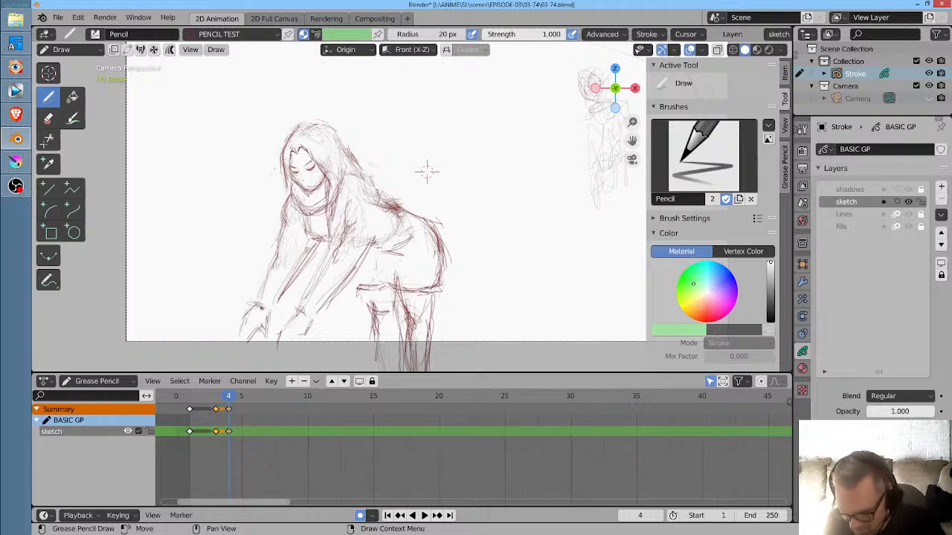
mouse_move(259, 296)
left_mouse_down()
mouse_move(278, 251)
mouse_move(290, 283)
mouse_move(267, 343)
mouse_move(274, 337)
left_mouse_up()
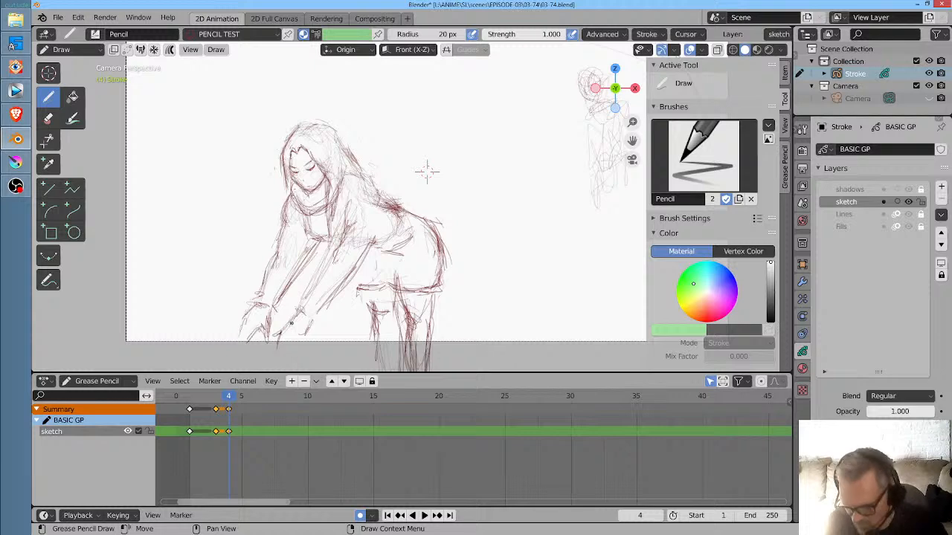
- Flip back and forth through the keyframes at frames 1, 3 and 4 to check the arm movement between poses
key("Down")
key("Down")
key("Up")
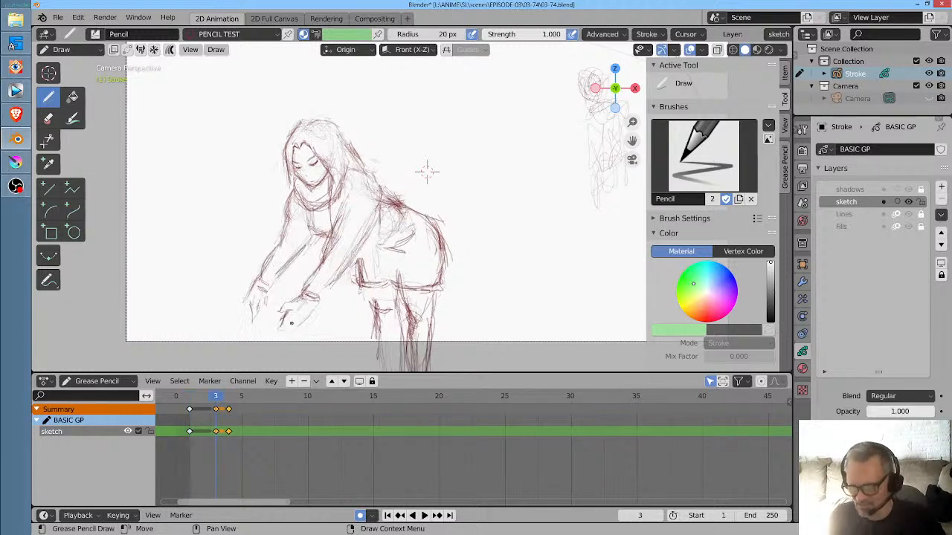
key("Up")
key("Down")
key("Down")
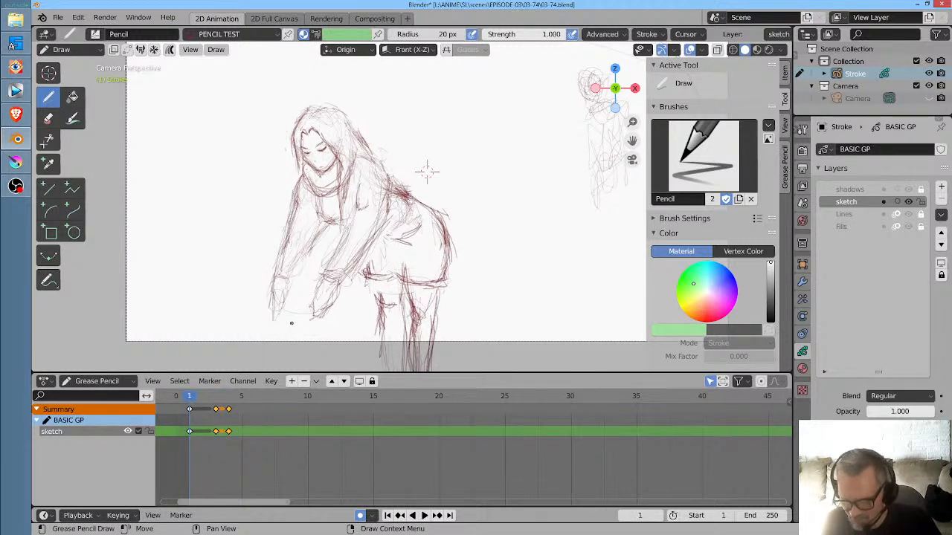
key("Up")
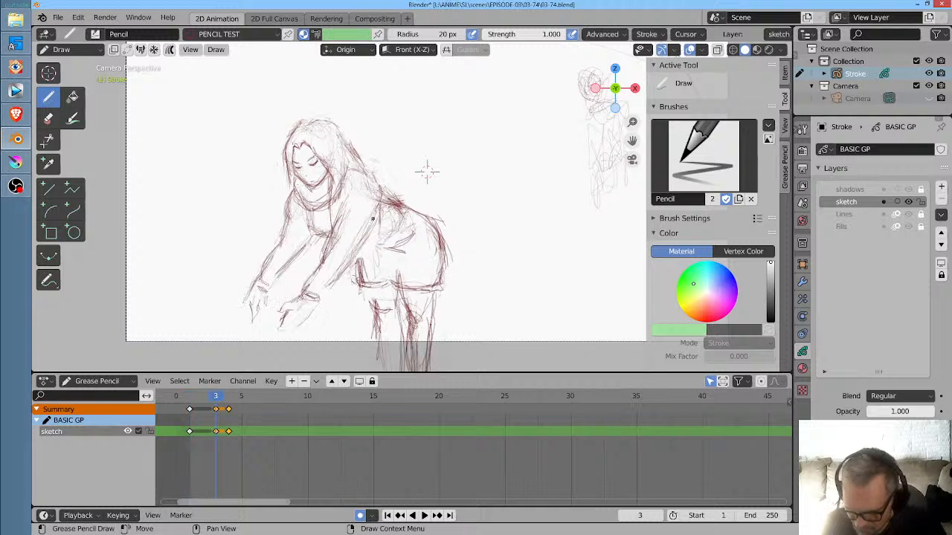
key("Up")
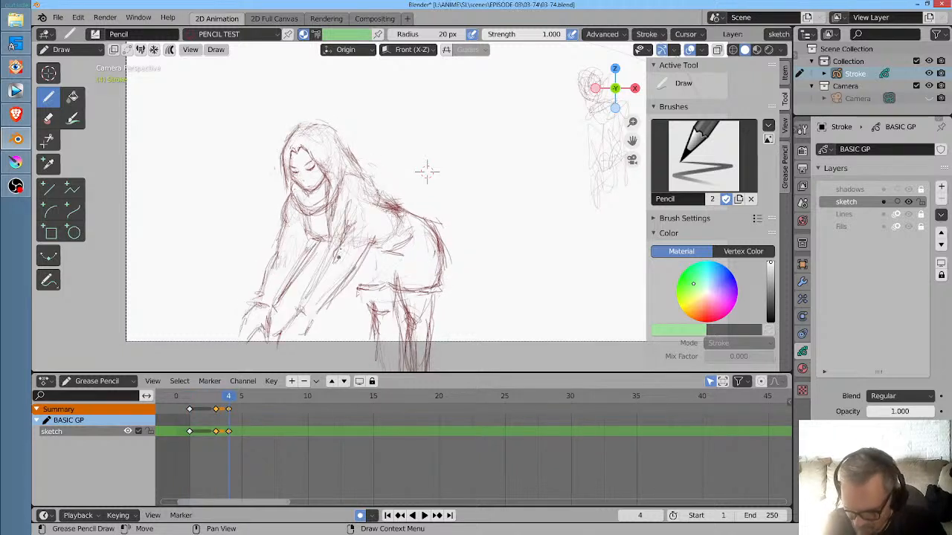
- On frame 4, add a stroke at the woman's upper chest and play the keyframes through to check the motion
mouse_move(344, 216)
left_mouse_down()
mouse_move(334, 256)
mouse_move(356, 224)
mouse_move(332, 266)
mouse_move(361, 210)
left_mouse_up()
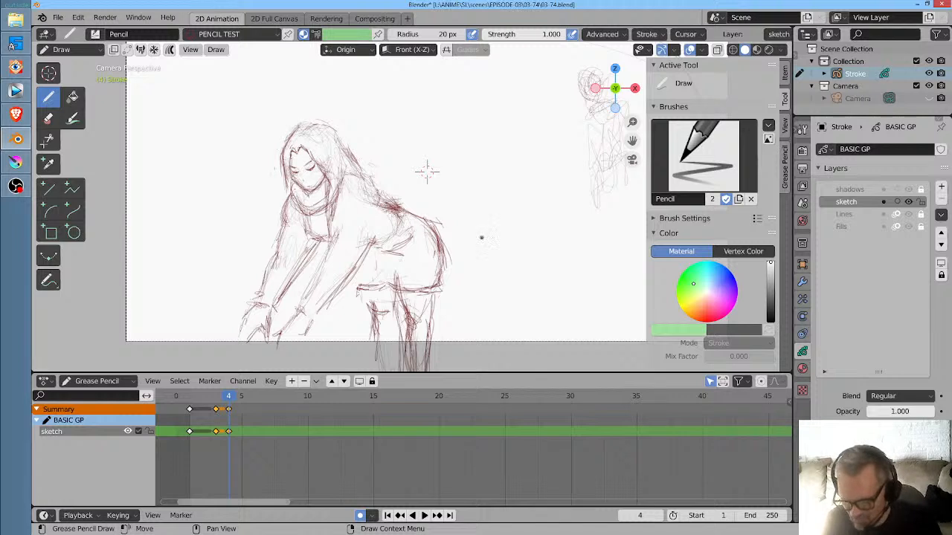
scroll(481, 197, "down", 3)
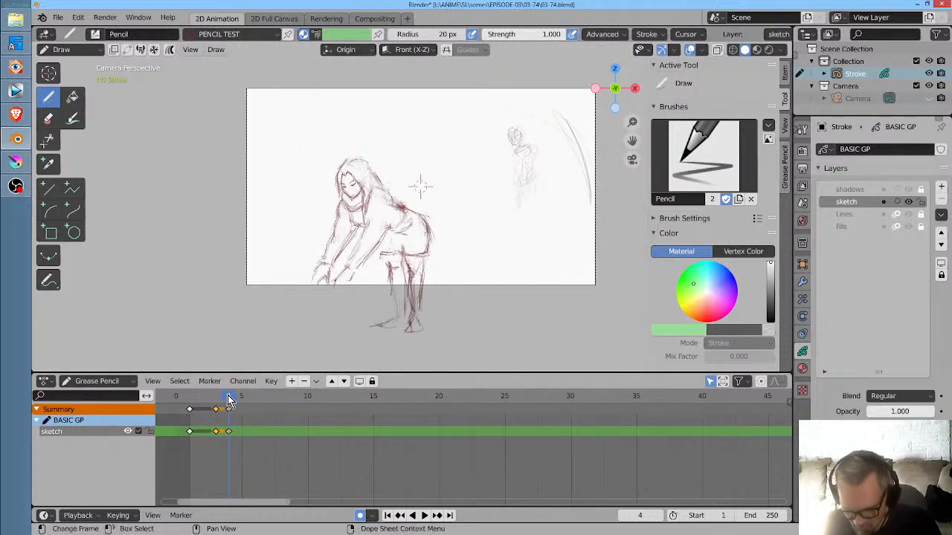
key("space")
key("space")
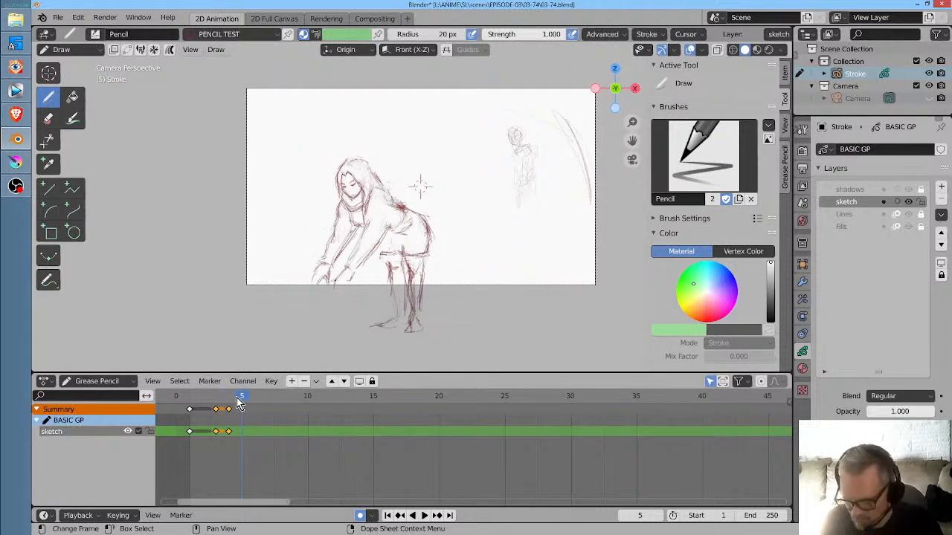
- On frame 5, sketch a large oval head with curved brow and forehead guide lines and play back the animation
mouse_move(424, 137)
left_mouse_down()
mouse_move(406, 167)
mouse_move(416, 215)
mouse_move(504, 175)
mouse_move(471, 255)
mouse_move(409, 163)
left_mouse_up()
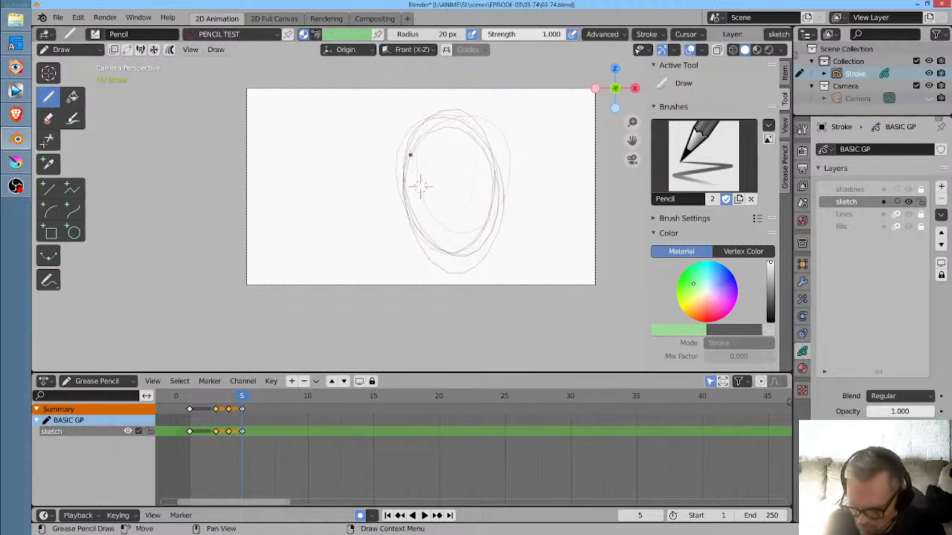
left_click_drag(405, 184, 490, 162)
left_click_drag(406, 162, 468, 144)
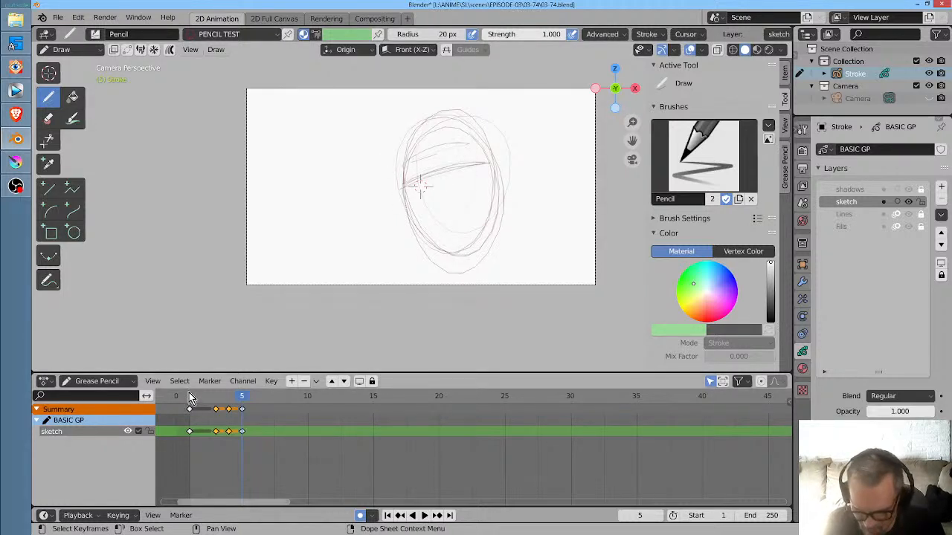
key("space")
key("space")
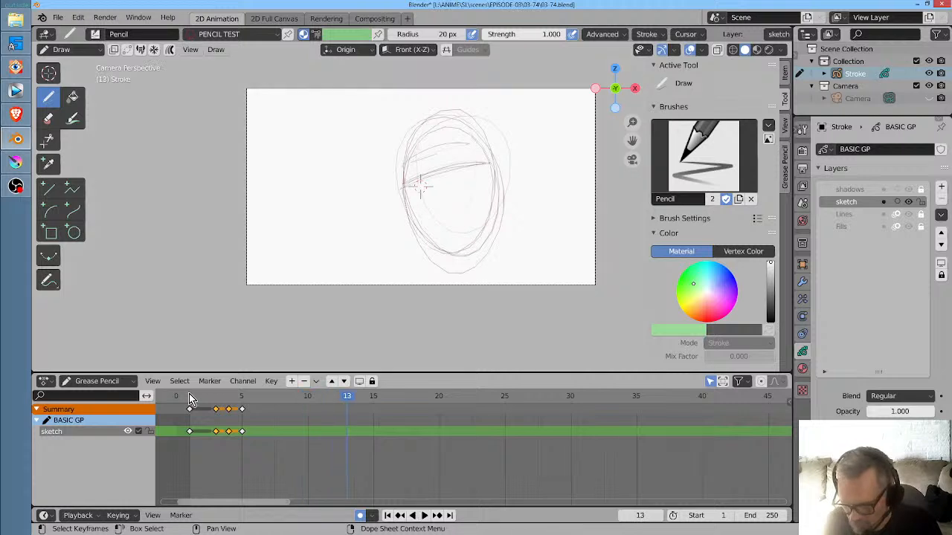
mouse_move(427, 183)
left_mouse_down()
mouse_move(411, 188)
mouse_move(436, 189)
left_mouse_up()
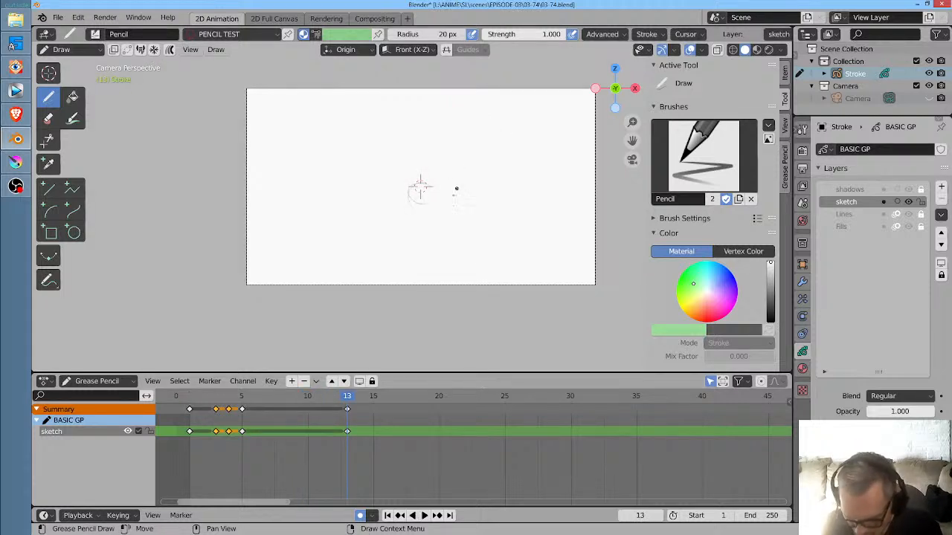
key("ctrl+z")
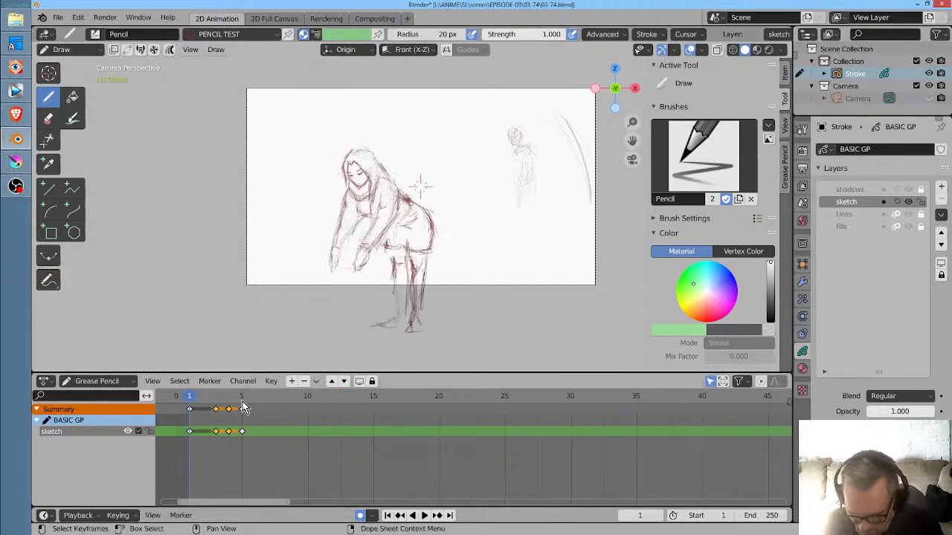
left_click(242, 400)
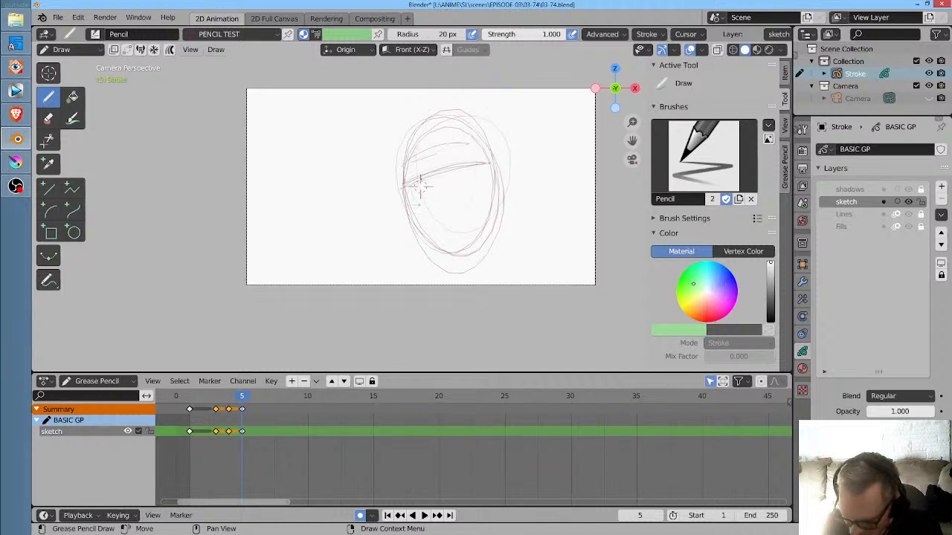
- Place the 3D cursor in the empty area beside the head, away from the face, and return to the Draw tool
left_click(49, 72)
left_click(312, 197)
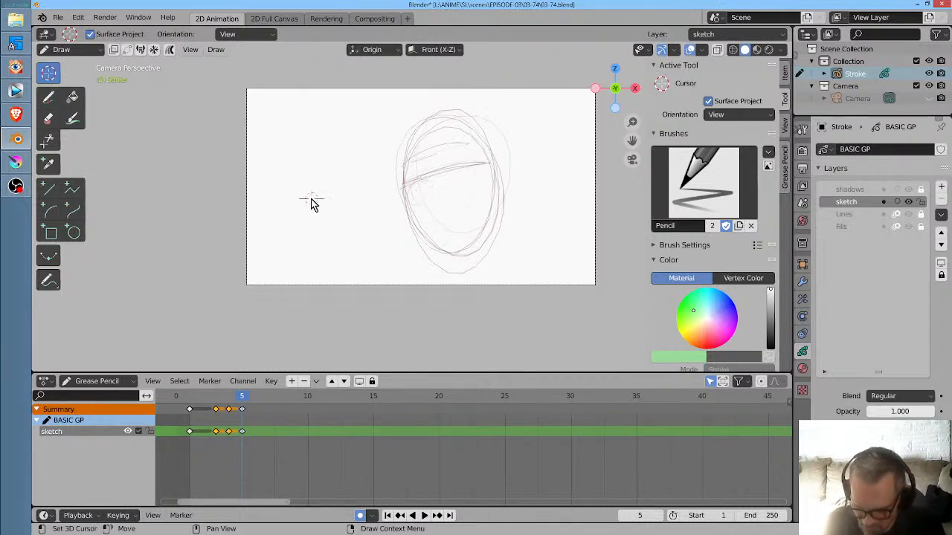
left_click(48, 96)
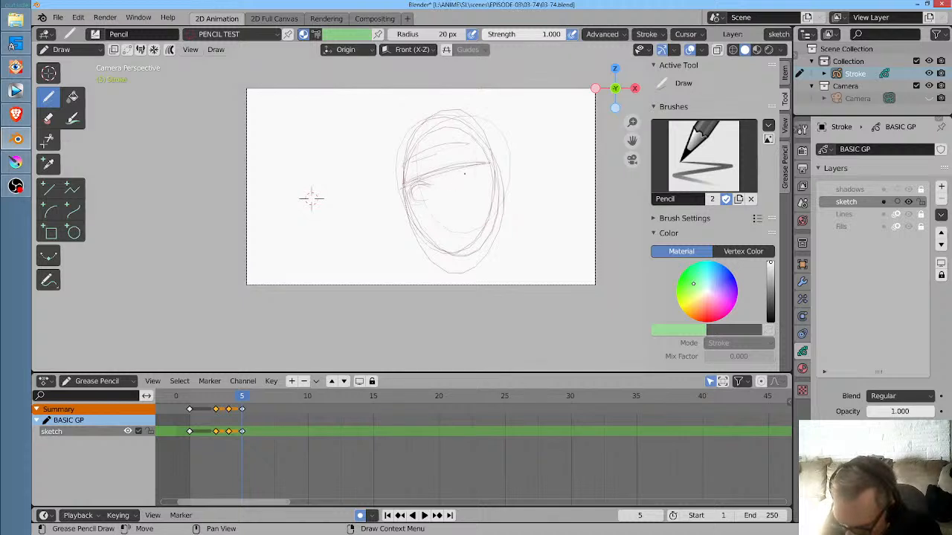
- On frame 5, sketch two wide round eyes with small pupils, a nose mark and a small open mouth
left_click_drag(455, 182, 478, 187)
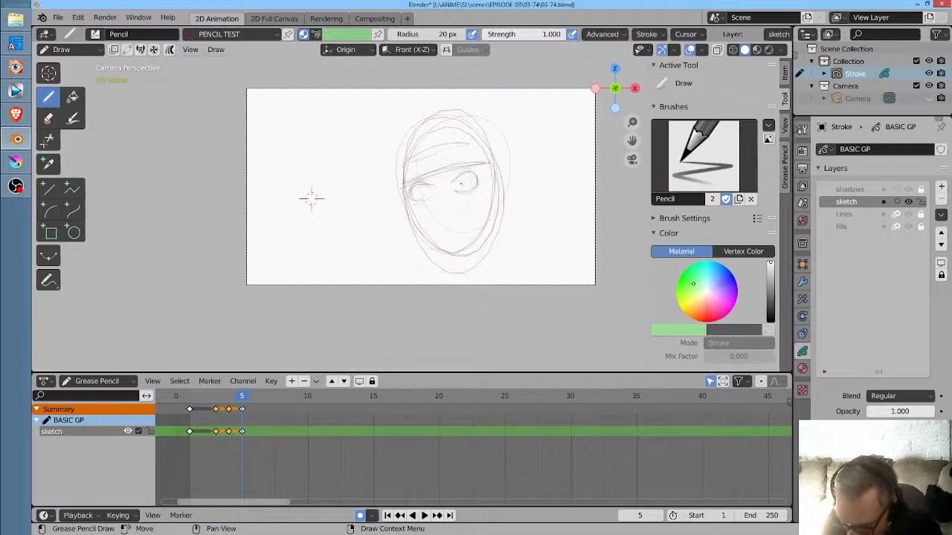
left_click_drag(479, 215, 536, 158)
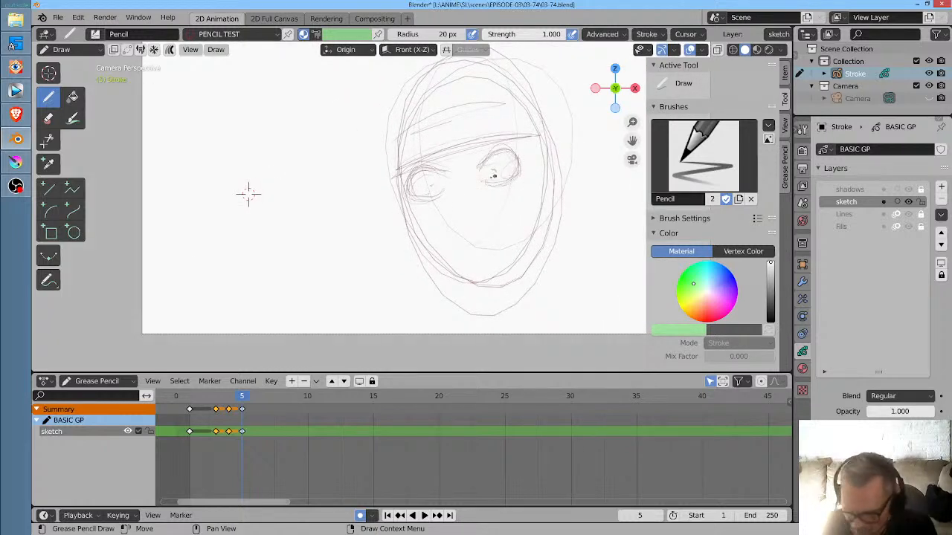
left_click_drag(485, 257, 477, 259)
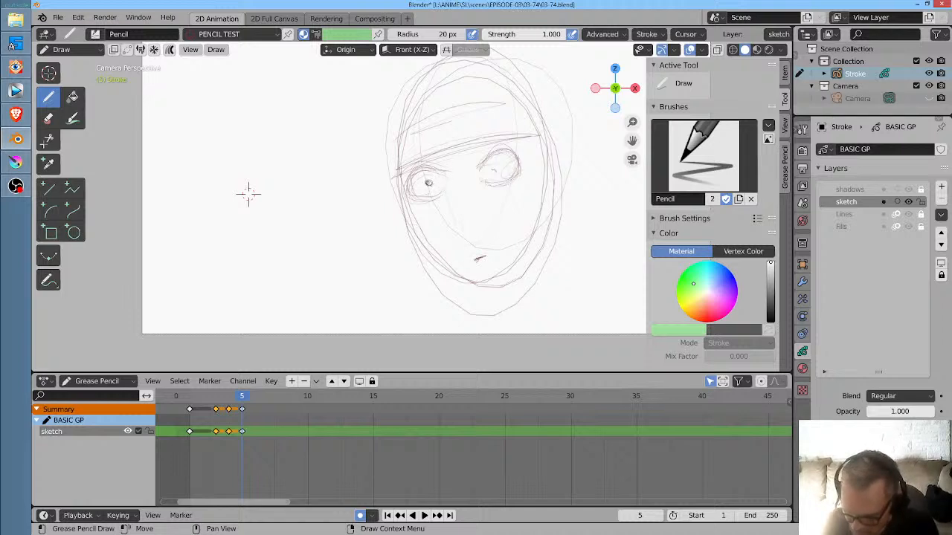
left_click_drag(494, 171, 514, 152)
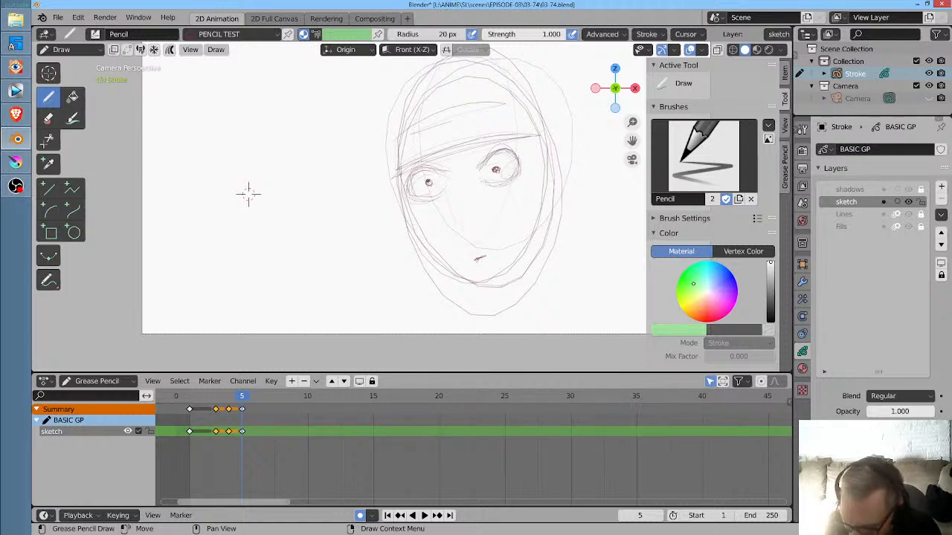
mouse_move(427, 181)
left_mouse_down()
mouse_move(443, 171)
mouse_move(412, 177)
mouse_move(410, 189)
left_mouse_up()
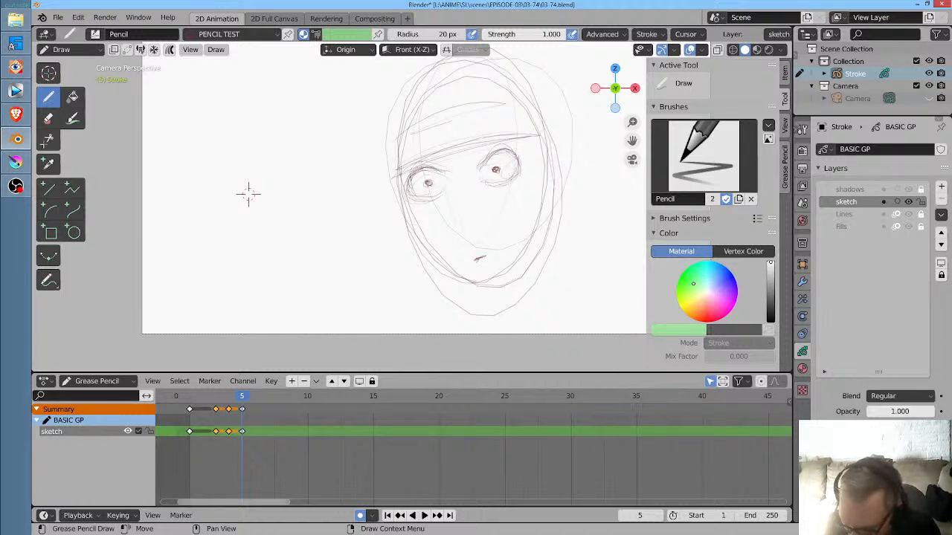
left_click_drag(487, 163, 505, 149)
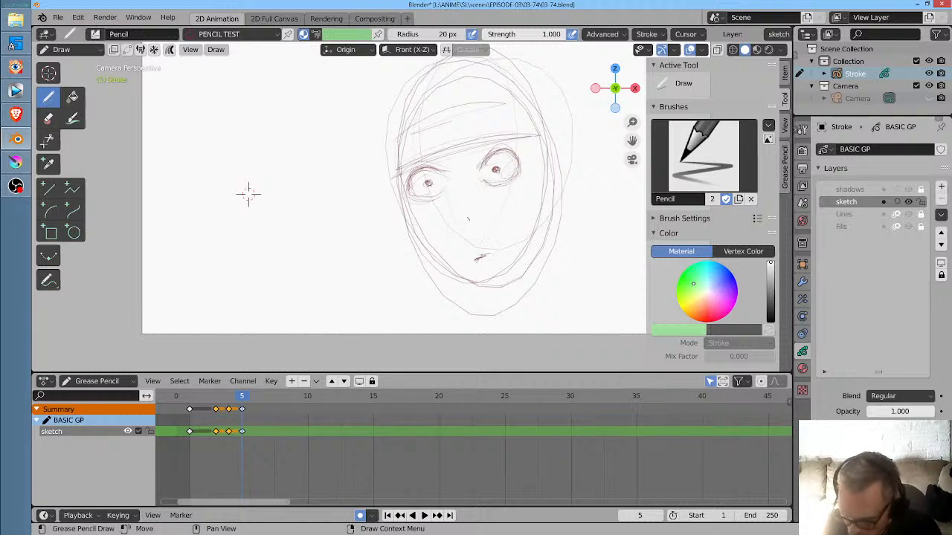
left_click_drag(470, 267, 499, 255)
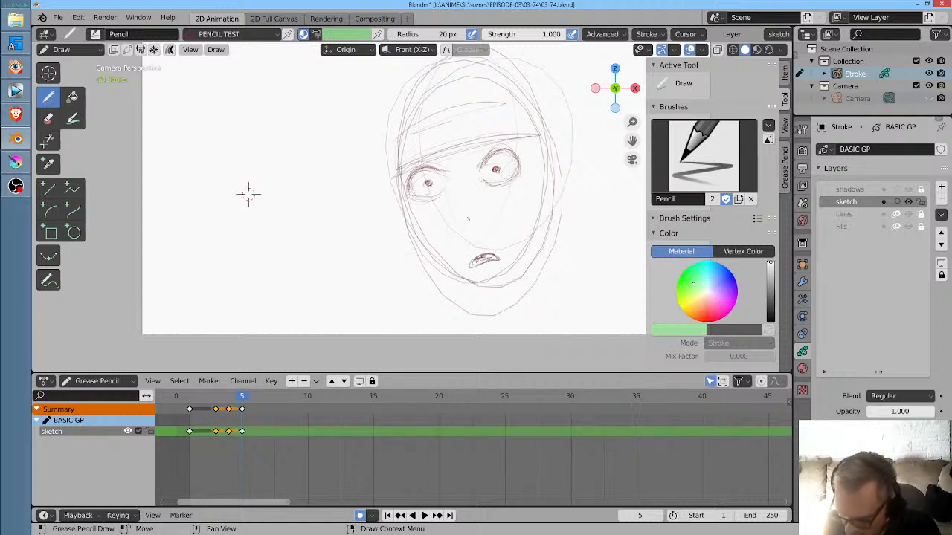
- Reinforce the cheeks and jaw outline of the close-up face and sketch an ear on each side
left_click_drag(405, 192, 427, 254)
mouse_move(410, 214)
left_mouse_down()
mouse_move(468, 285)
mouse_move(502, 296)
mouse_move(530, 256)
mouse_move(550, 183)
left_mouse_up()
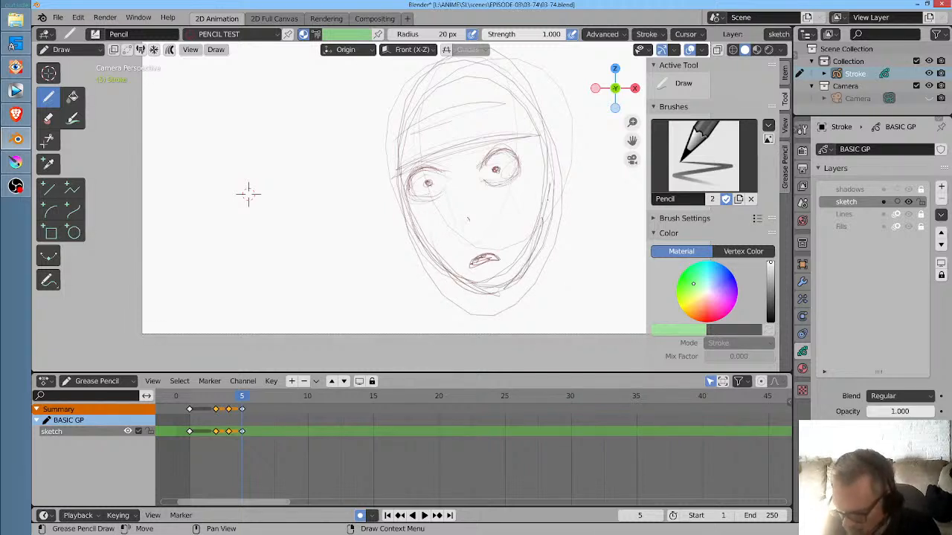
left_click_drag(534, 243, 550, 193)
mouse_move(550, 159)
left_mouse_down()
mouse_move(572, 172)
mouse_move(566, 152)
mouse_move(554, 199)
left_mouse_up()
mouse_move(397, 188)
left_mouse_down()
mouse_move(392, 226)
mouse_move(413, 226)
left_mouse_up()
- Sketch loose curly hair over the forehead, across the crown and down both sides of the close-up head
left_click_drag(435, 97, 407, 131)
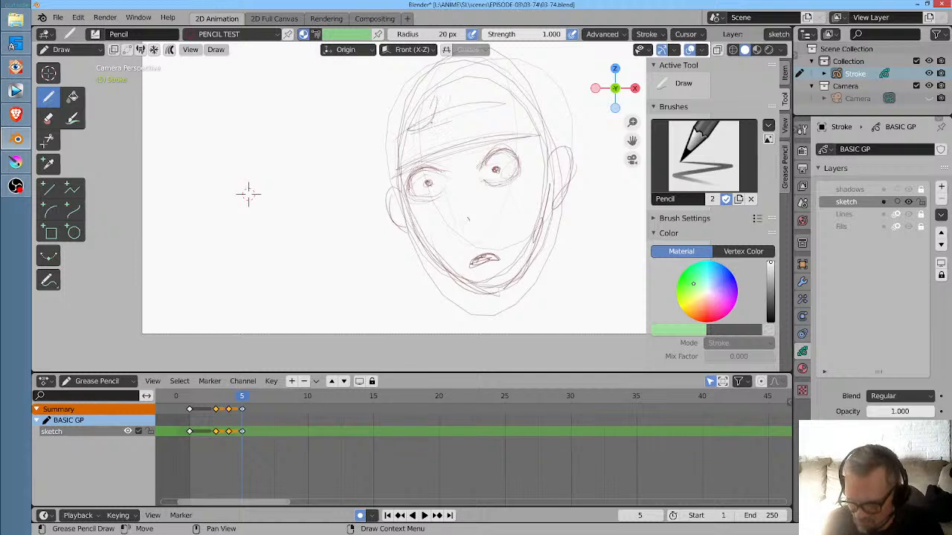
left_click_drag(498, 117, 503, 125)
scroll(513, 151, "down", 3)
mouse_move(386, 134)
left_mouse_down()
mouse_move(432, 110)
mouse_move(393, 142)
left_mouse_up()
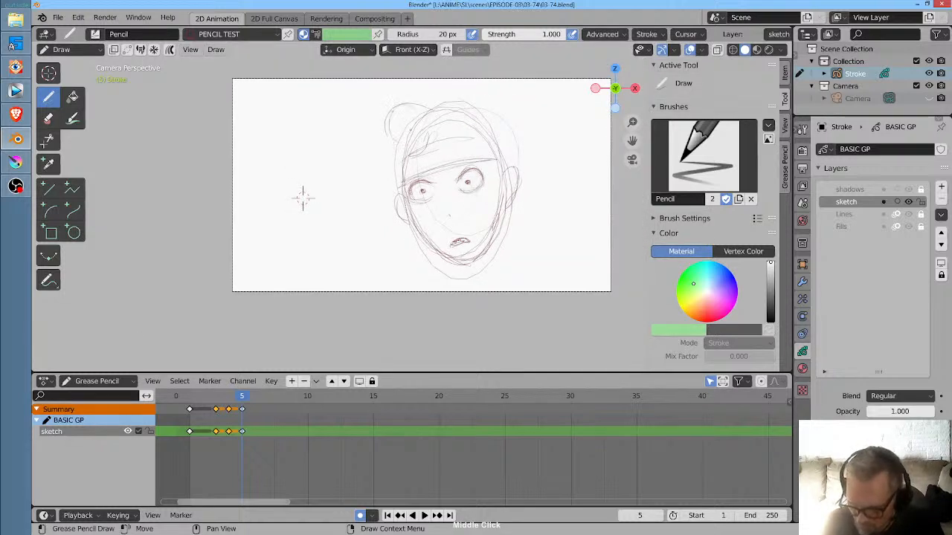
mouse_move(444, 104)
left_mouse_down()
mouse_move(489, 104)
mouse_move(492, 118)
mouse_move(389, 115)
mouse_move(381, 141)
mouse_move(393, 152)
mouse_move(395, 217)
left_mouse_up()
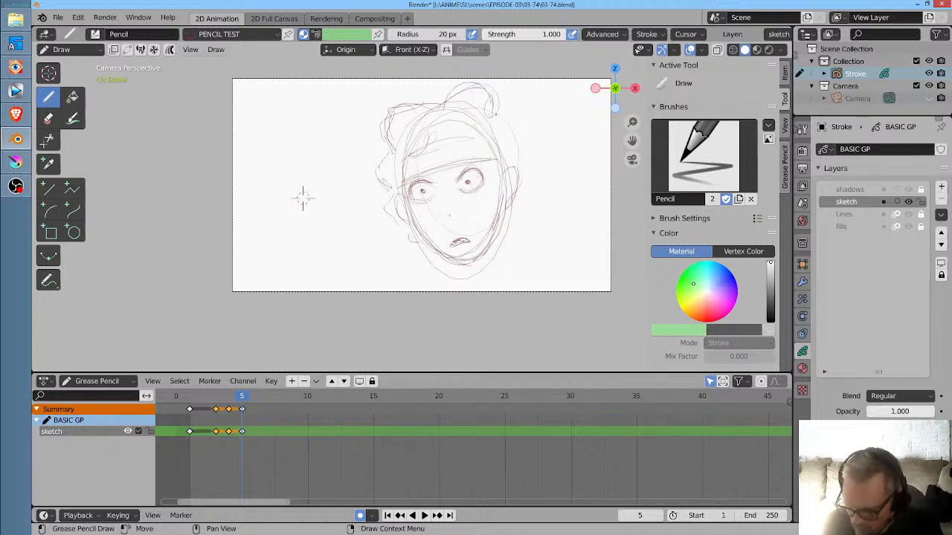
left_click_drag(492, 113, 514, 117)
mouse_move(475, 88)
left_mouse_down()
mouse_move(503, 93)
mouse_move(504, 117)
mouse_move(524, 135)
mouse_move(510, 150)
mouse_move(532, 179)
left_mouse_up()
left_click_drag(509, 211, 505, 238)
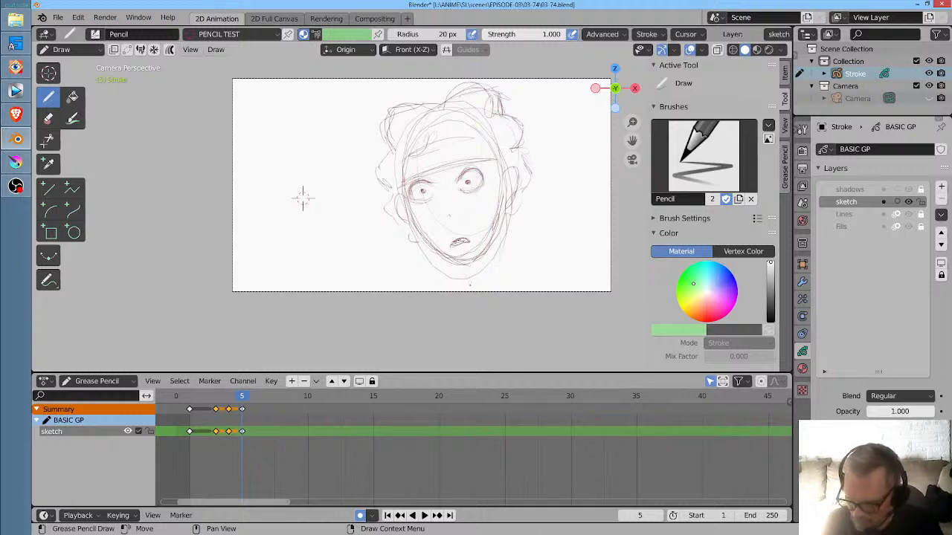
- Sketch the neck lines below the chin and jaw on frame 5 and play the animation from the start
left_click_drag(467, 265, 470, 296)
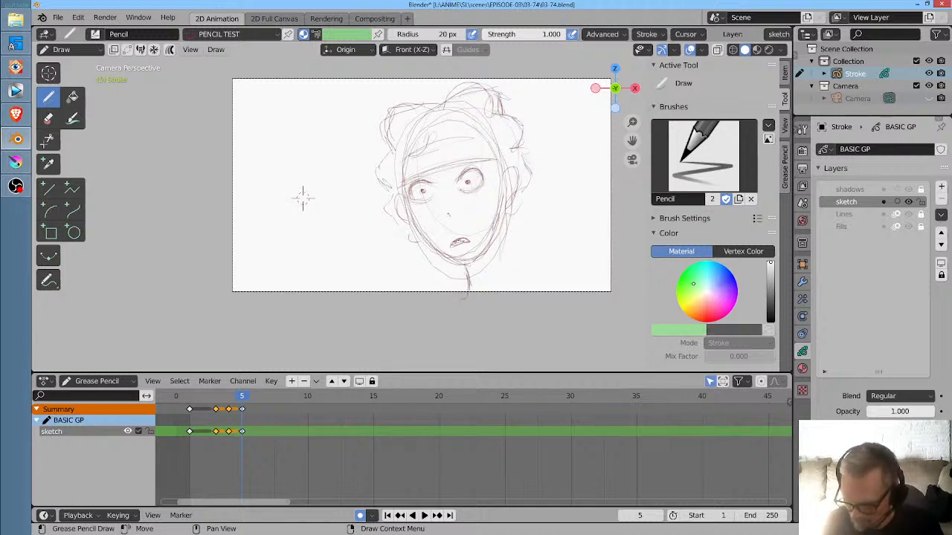
mouse_move(495, 239)
left_mouse_down()
mouse_move(504, 281)
mouse_move(501, 256)
left_mouse_up()
key("space")
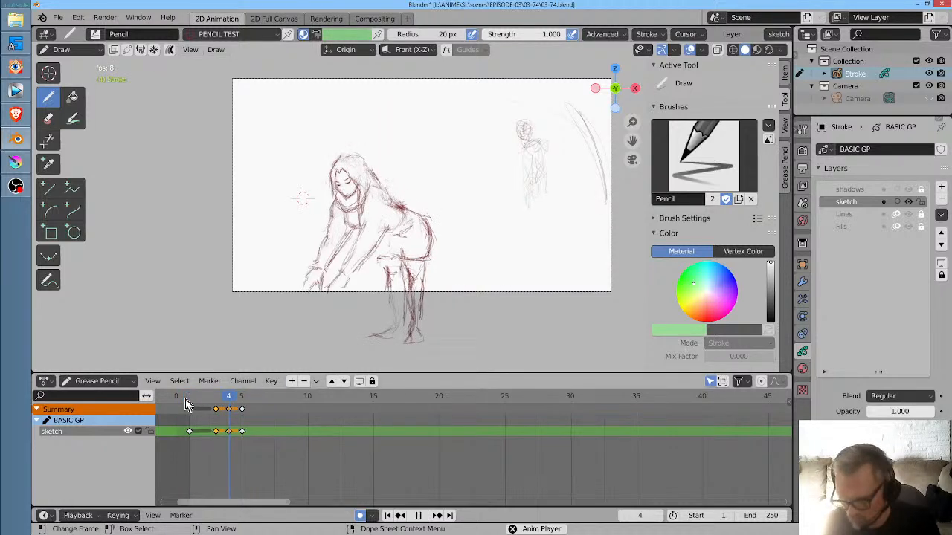
key("space")
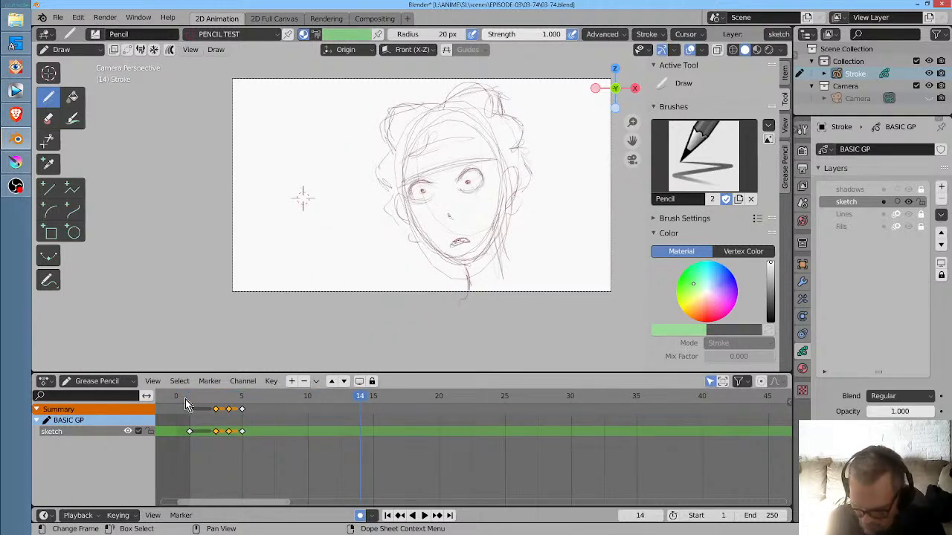
- Duplicate the face keyframe at frame 5 to frame 15
left_click(283, 401)
left_click(243, 398)
left_click(243, 410)
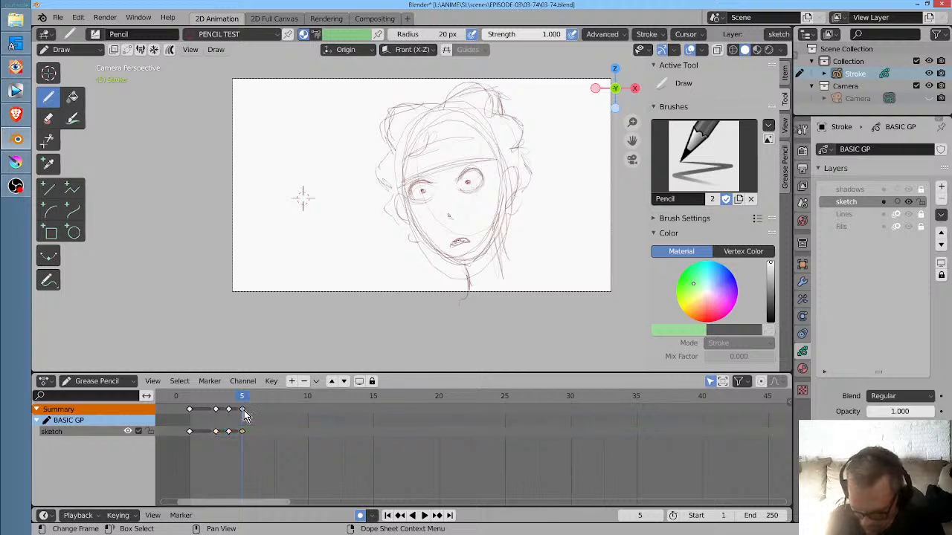
key("shift+d")
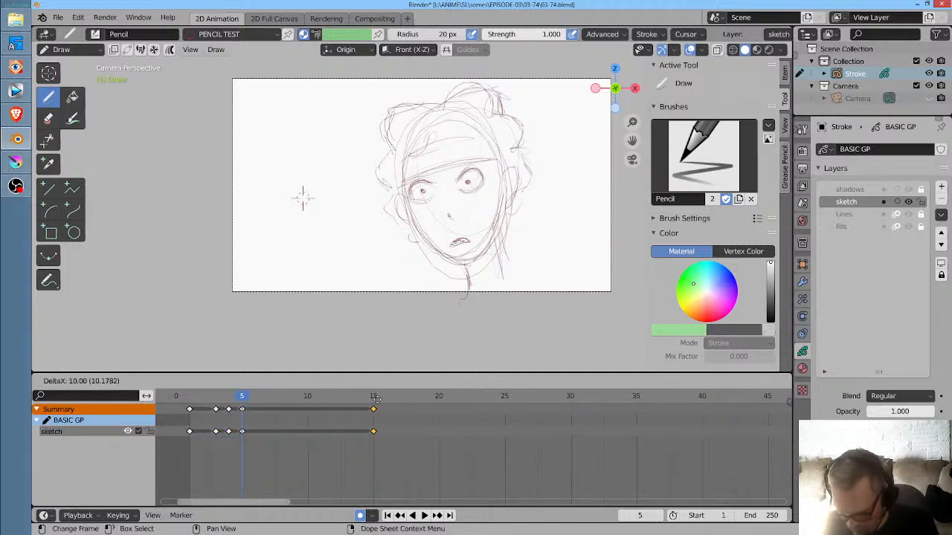
left_click(377, 399)
- On frame 11, switch to Sculpt Mode, try a Grab stroke on the face and set the brush radius to 113 px
left_click(234, 400)
left_click_drag(234, 401, 325, 399)
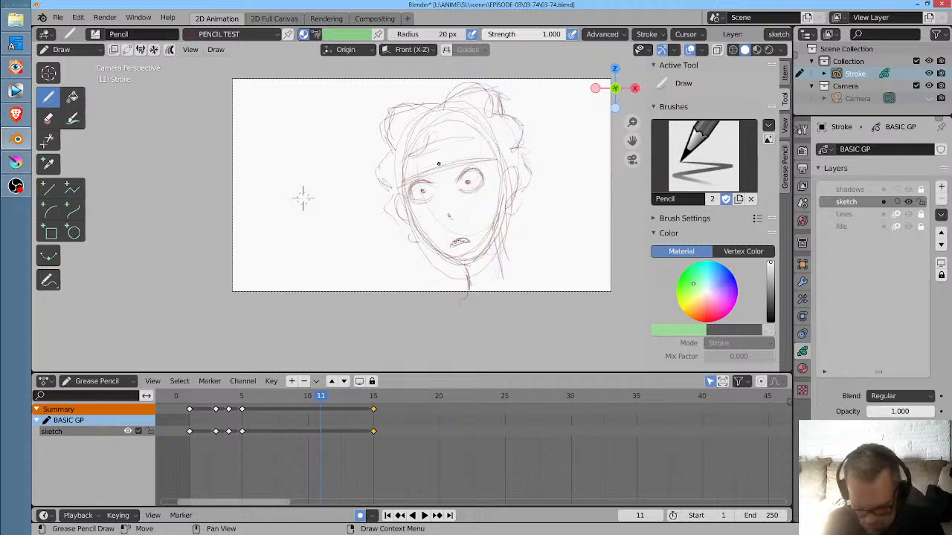
key("ctrl+Tab")
mouse_move(459, 173)
left_mouse_down()
mouse_move(299, 250)
mouse_move(222, 336)
mouse_move(498, 170)
left_mouse_up()
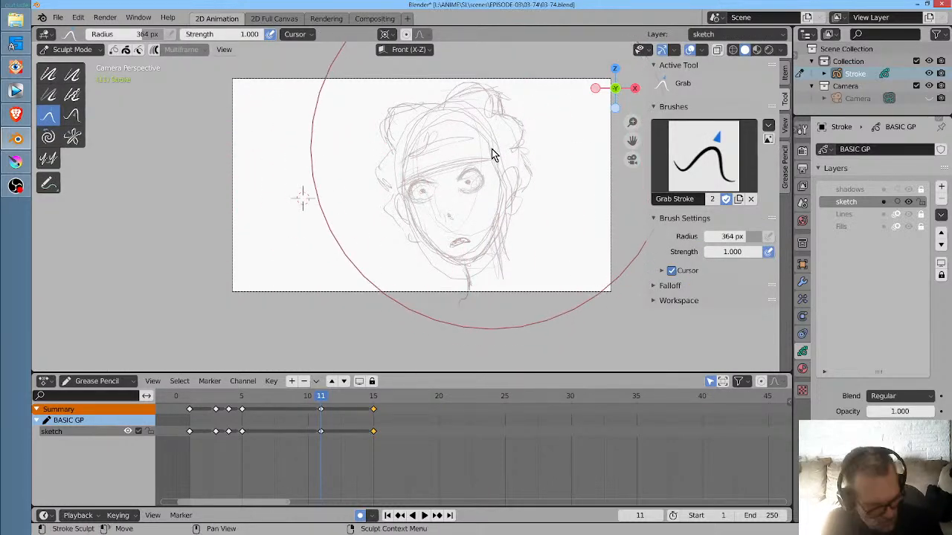
key("f")
left_click(380, 231)
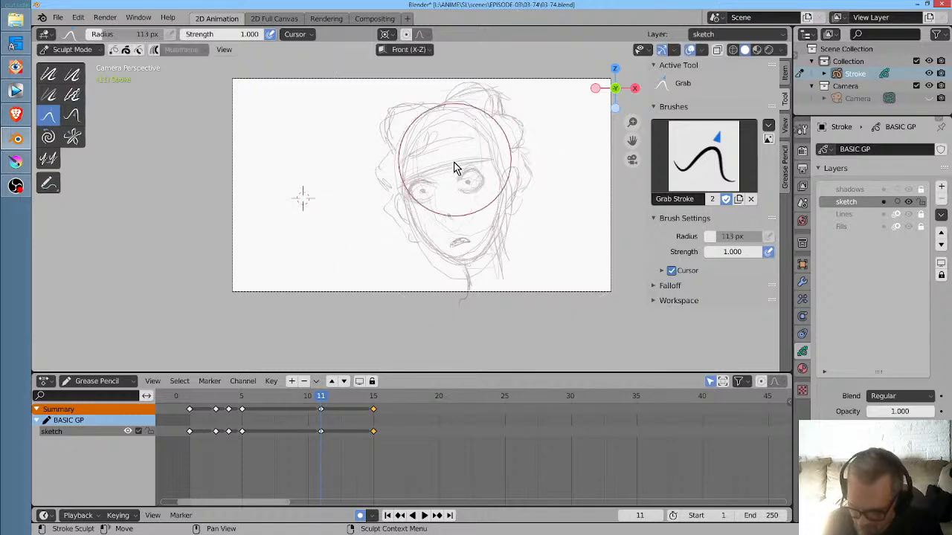
- On frame 11, use Grab to pull the brow down and push the lower eyelids up to narrow the eyes
left_click_drag(438, 165, 439, 170)
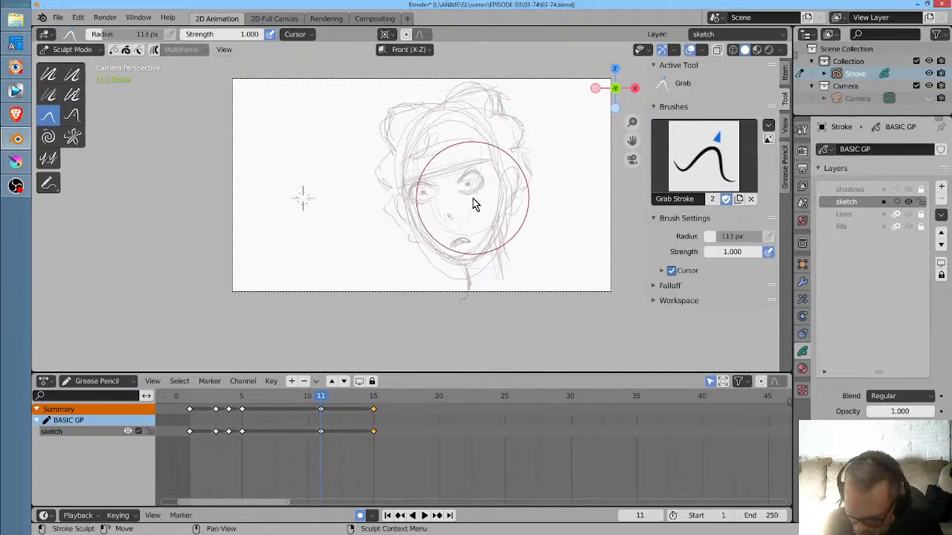
left_click_drag(432, 210, 429, 208)
left_click_drag(464, 162, 463, 164)
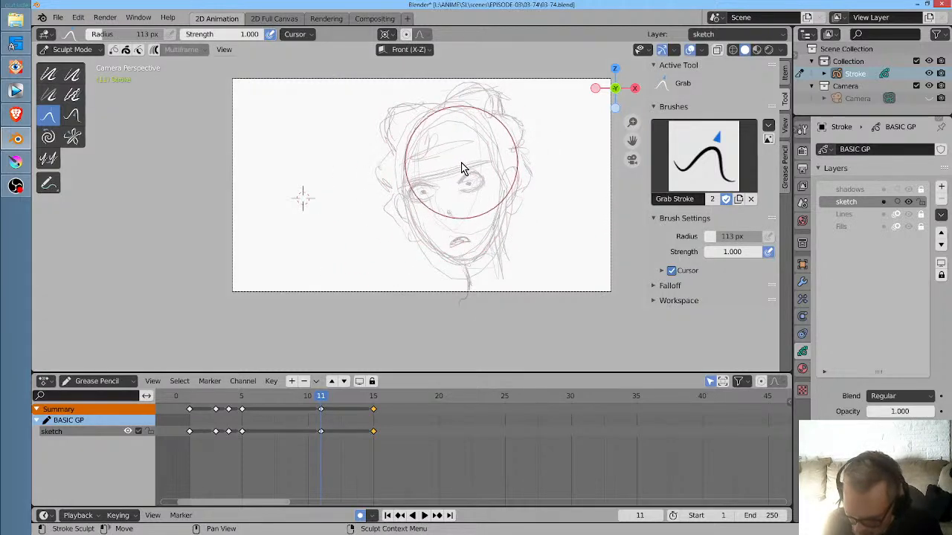
left_click_drag(466, 202, 464, 195)
left_click_drag(429, 211, 428, 206)
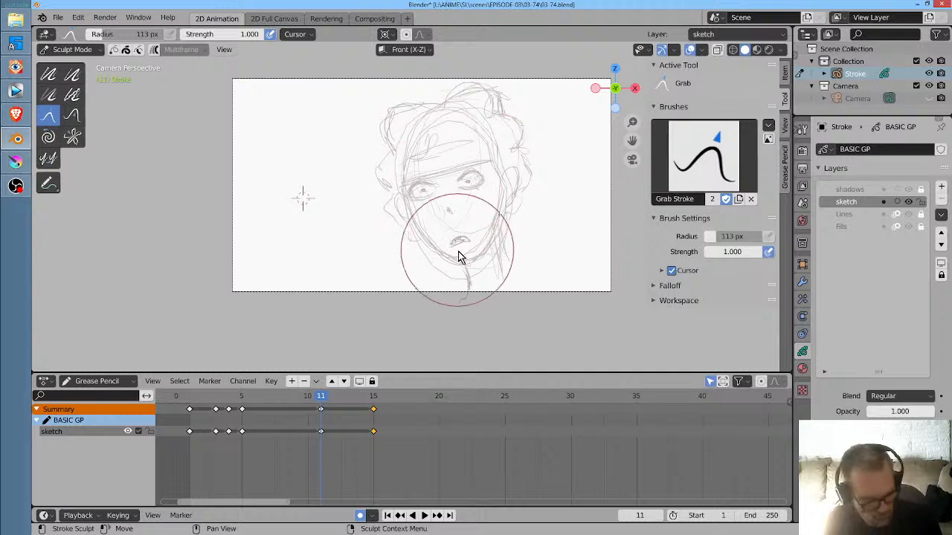
key("space")
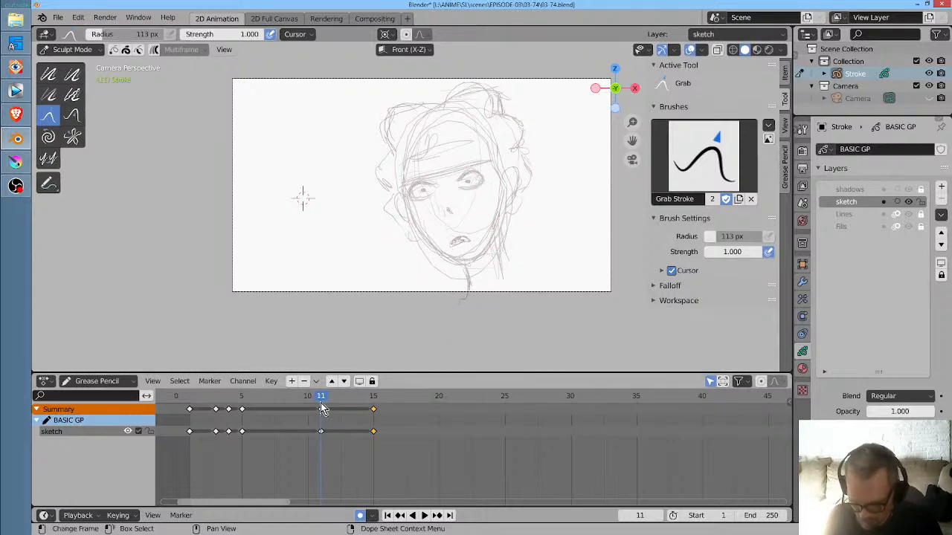
- Play back the expression change and move the narrowed-eyes keyframe from frame 11 to frame 10
key("Escape")
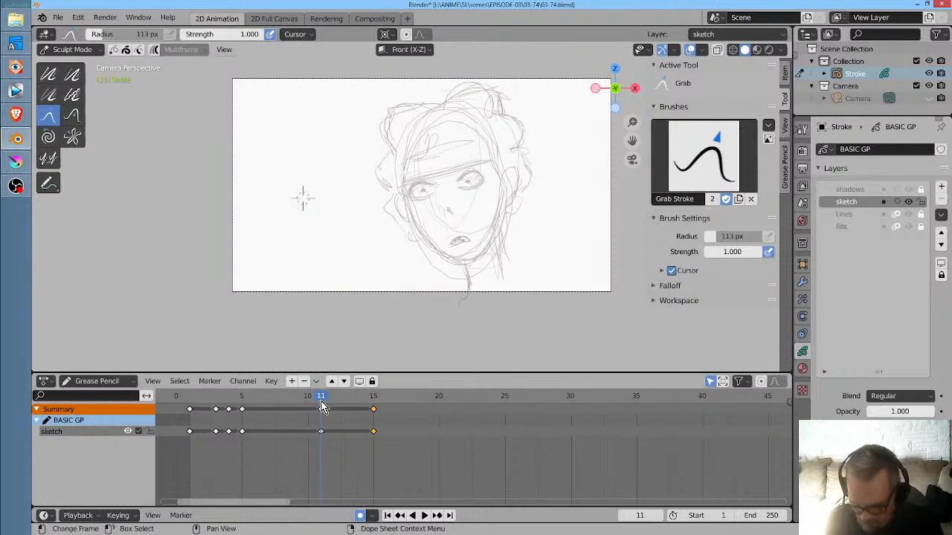
key("space")
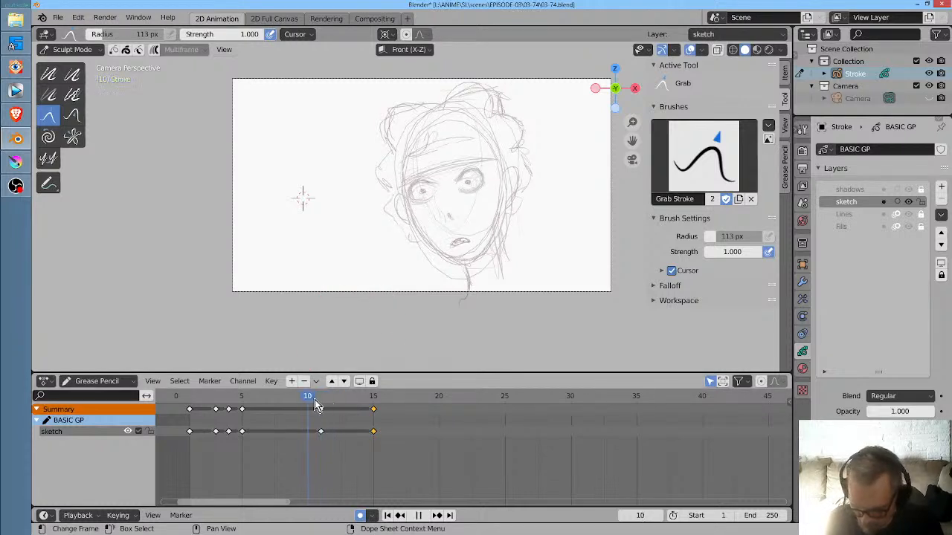
key("space")
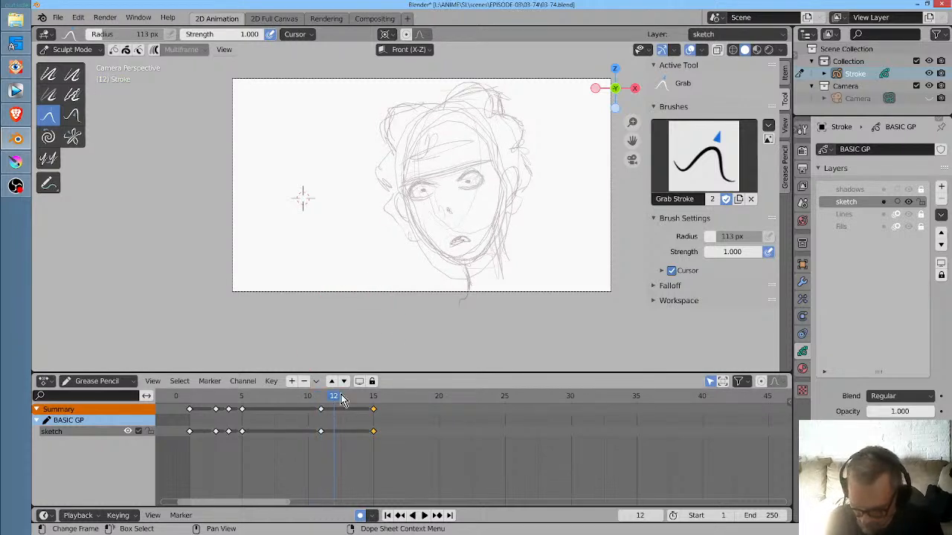
left_click(322, 410, "shift")
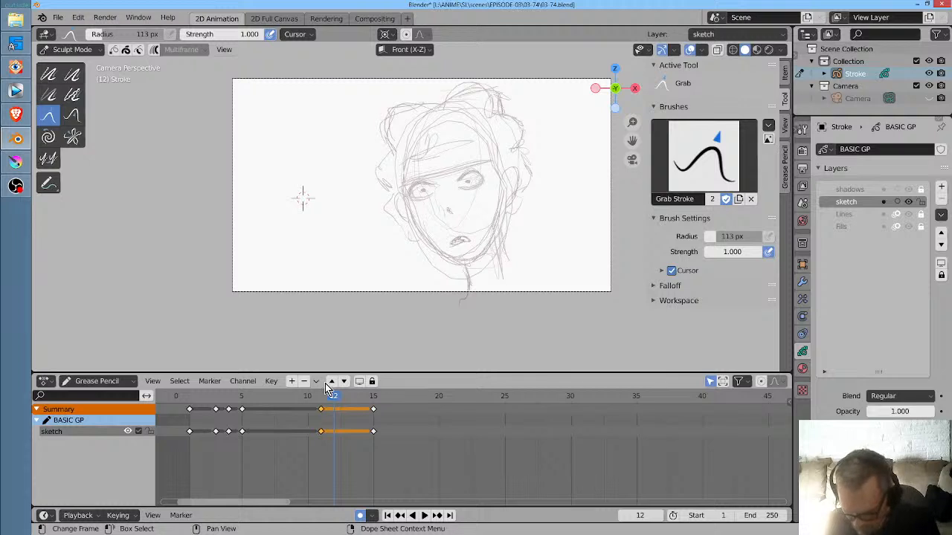
left_click_drag(321, 409, 308, 410)
- Add a keyframe at frame 11 with a Grab stroke, switch to Draw mode and erase both eyes from the face
left_click(321, 400)
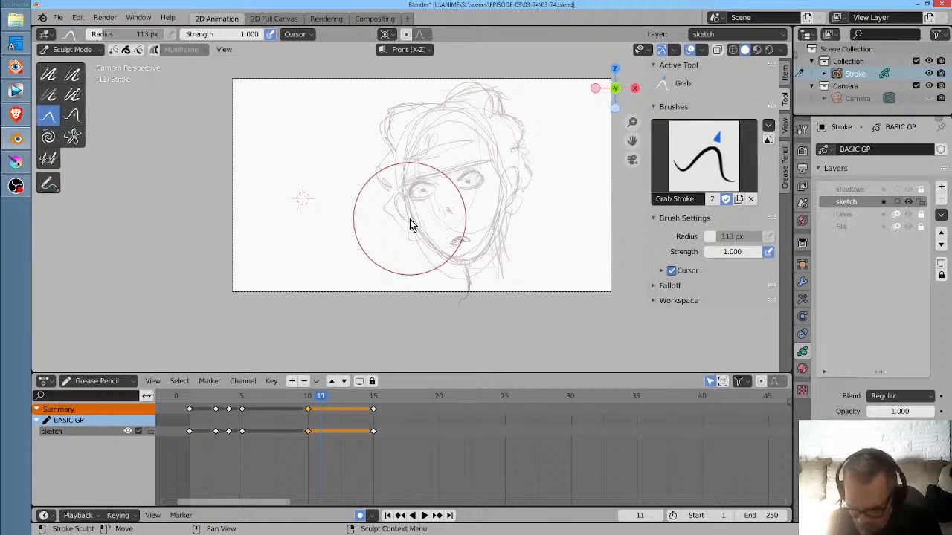
left_click_drag(445, 191, 447, 186)
key("ctrl+Tab")
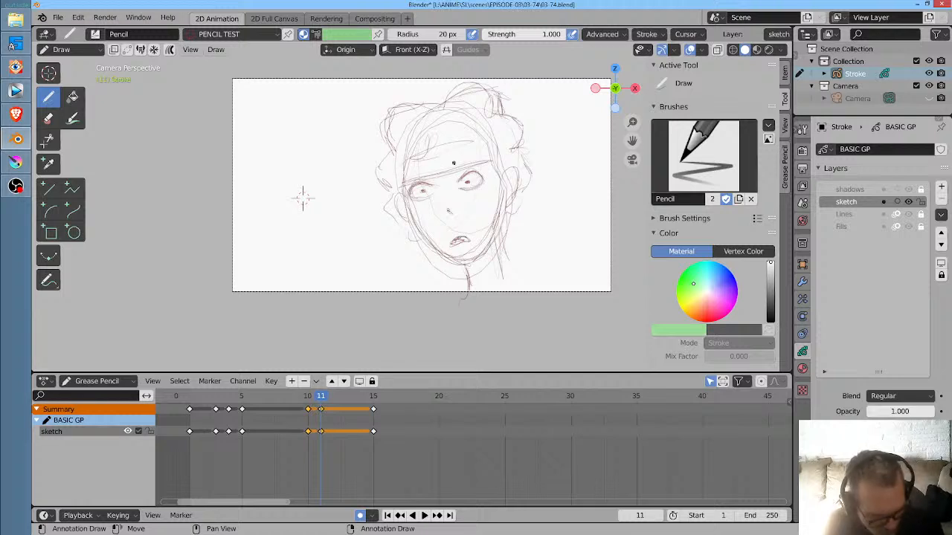
mouse_move(473, 187)
left_mouse_down()
mouse_move(463, 190)
mouse_move(480, 182)
mouse_move(427, 188)
left_mouse_up()
key("Up")
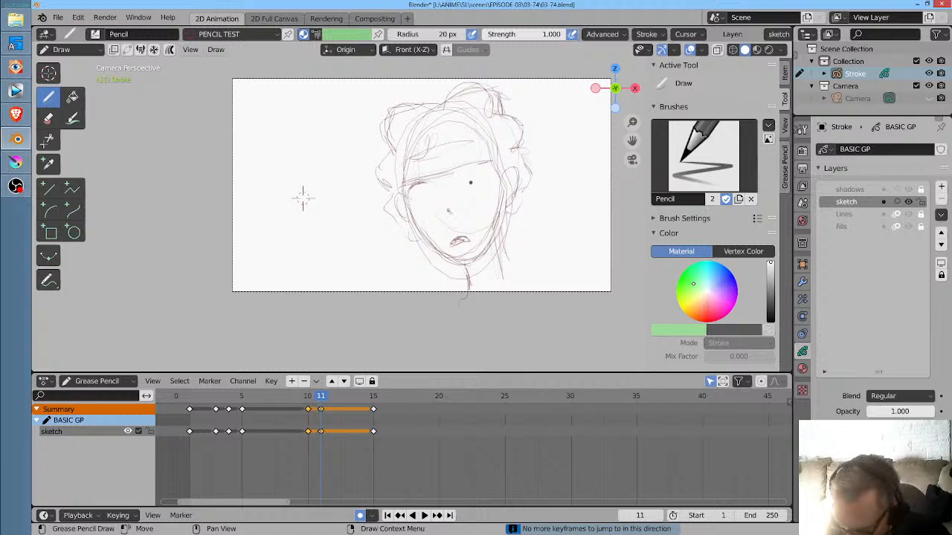
left_click(71, 433)
key("Left")
key("Right")
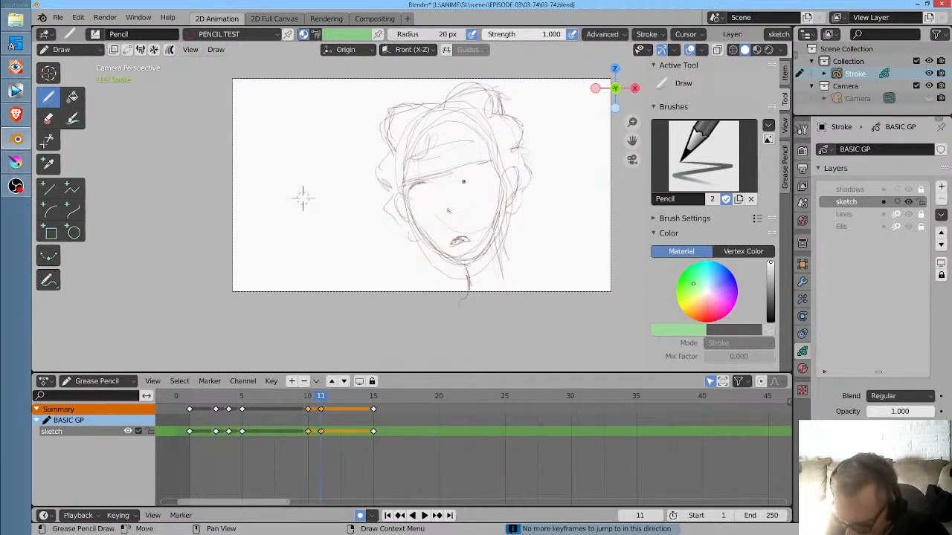
- Draw both eyes shut on frame 11 with short slanted lid lines and creases beneath the brows, comparing with the neighbouring frames
left_click_drag(461, 184, 475, 181)
key("Left")
key("Right")
key("Left")
key("Right")
left_click_drag(423, 193, 479, 179)
key("Left")
key("Right")
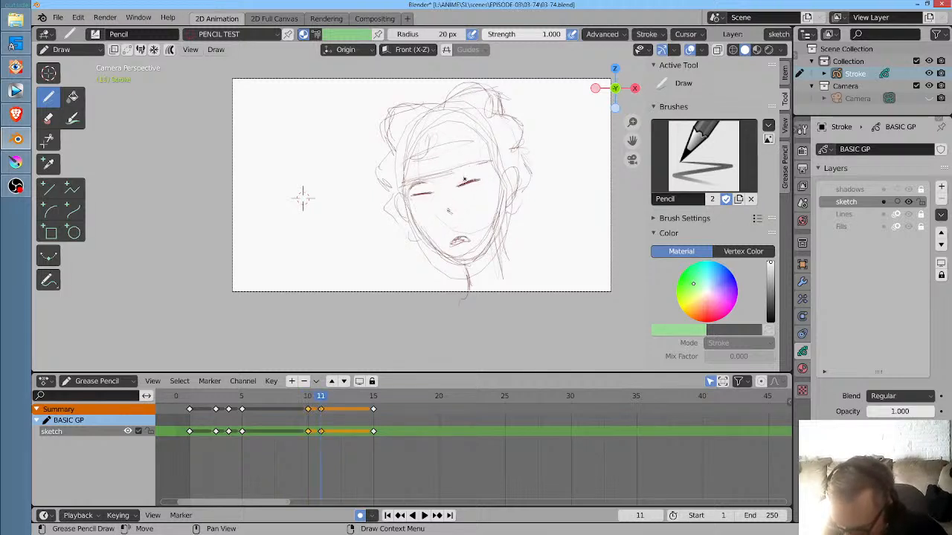
left_click_drag(412, 185, 431, 189)
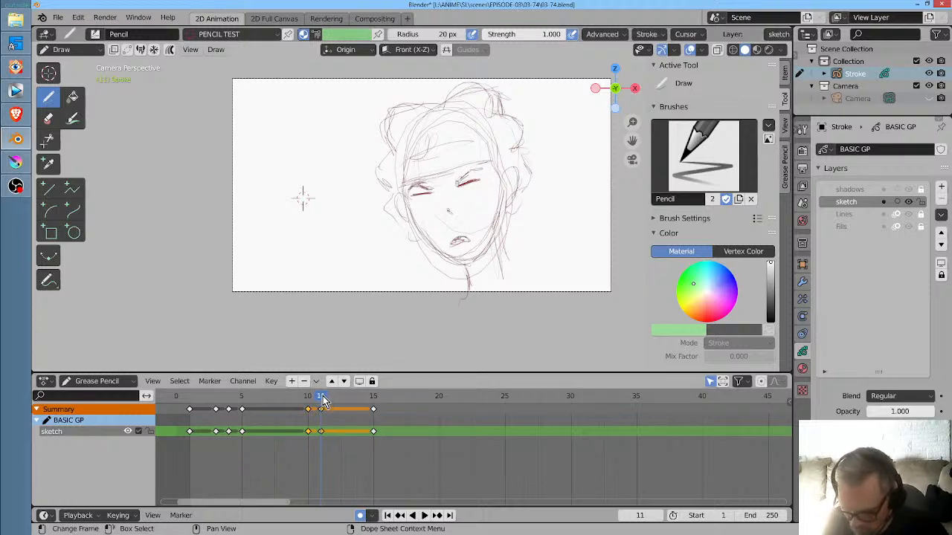
- Move the narrowed-eyes and closed-eyes keyframes to frames 12 and 13 and play the animation from frame 3
key("space")
left_click_drag(371, 400, 327, 402)
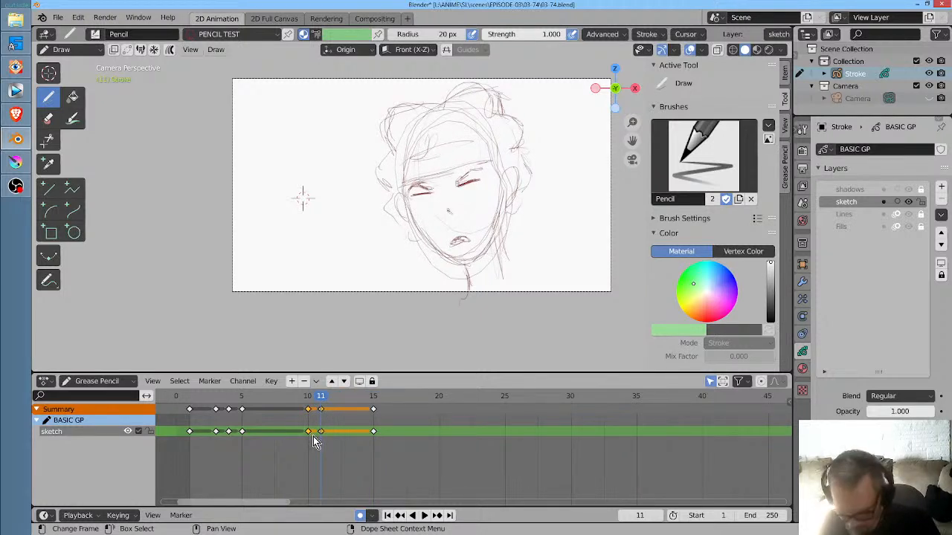
key("g")
left_click(345, 439)
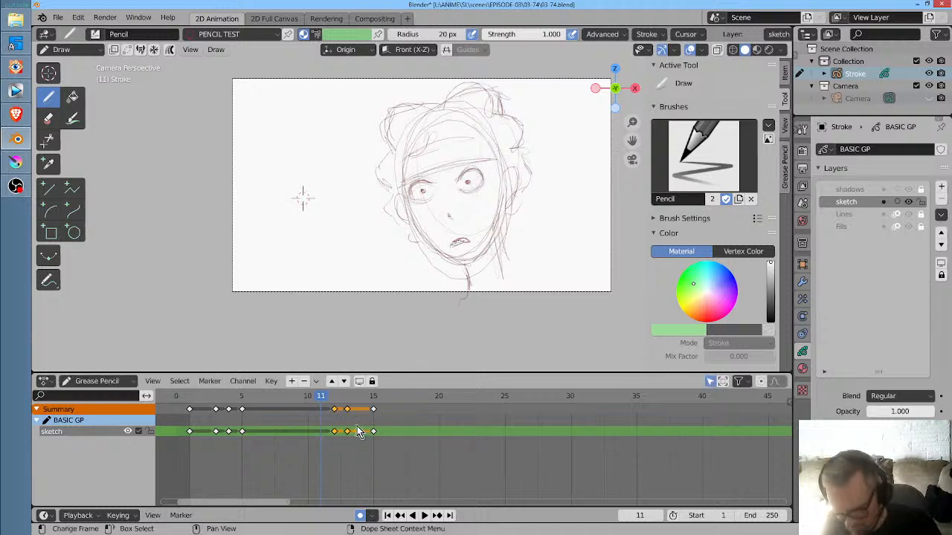
left_click(215, 398)
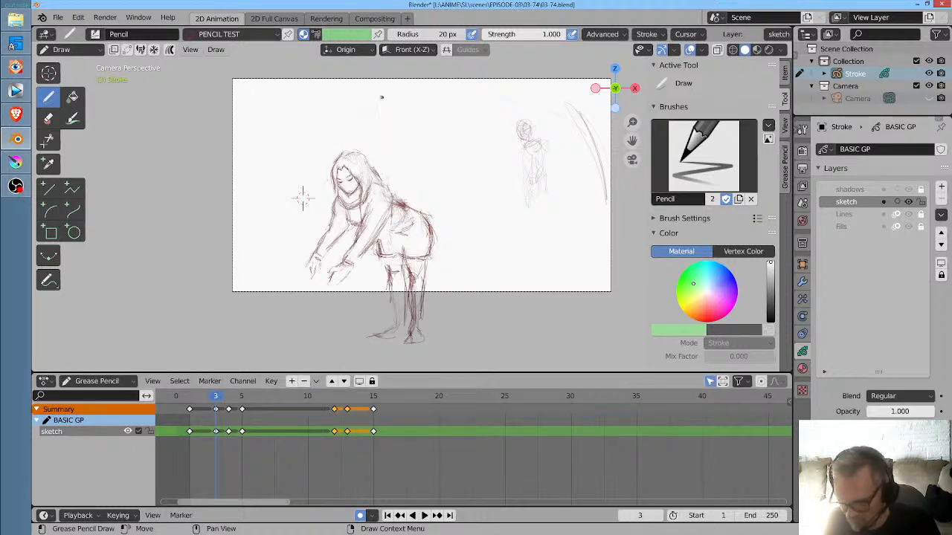
scroll(290, 196, "up", 1)
key("space")
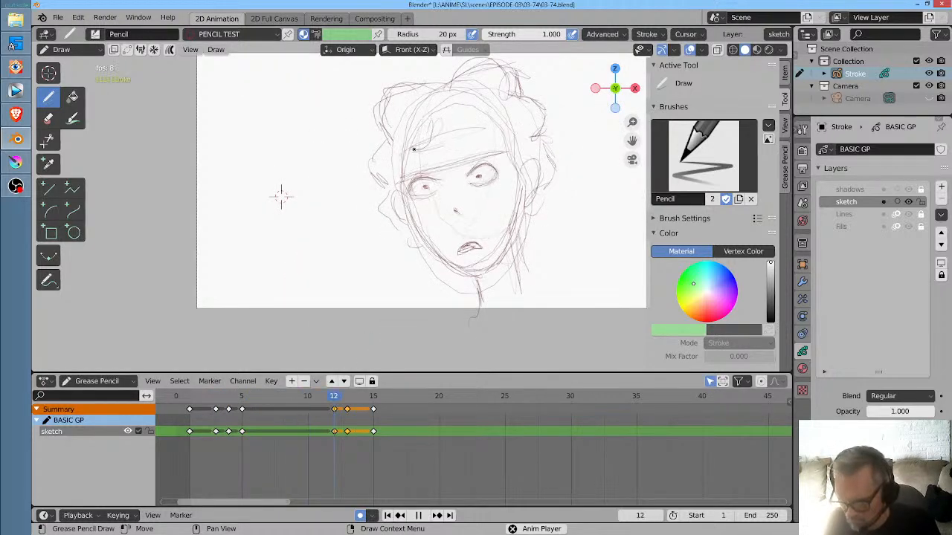
key("space")
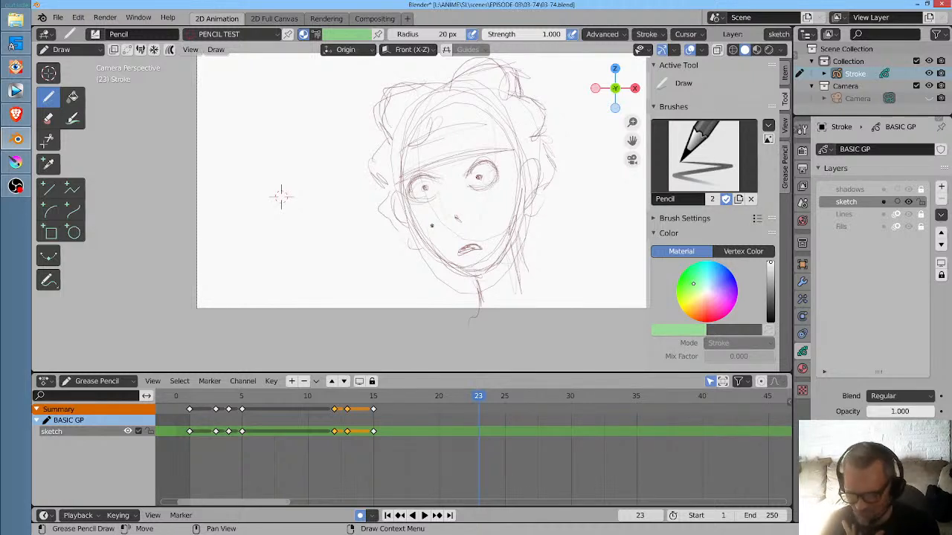
- On frame 15, strengthen the jaw and chin outline and redraw both ears with pencil strokes
left_click(374, 399)
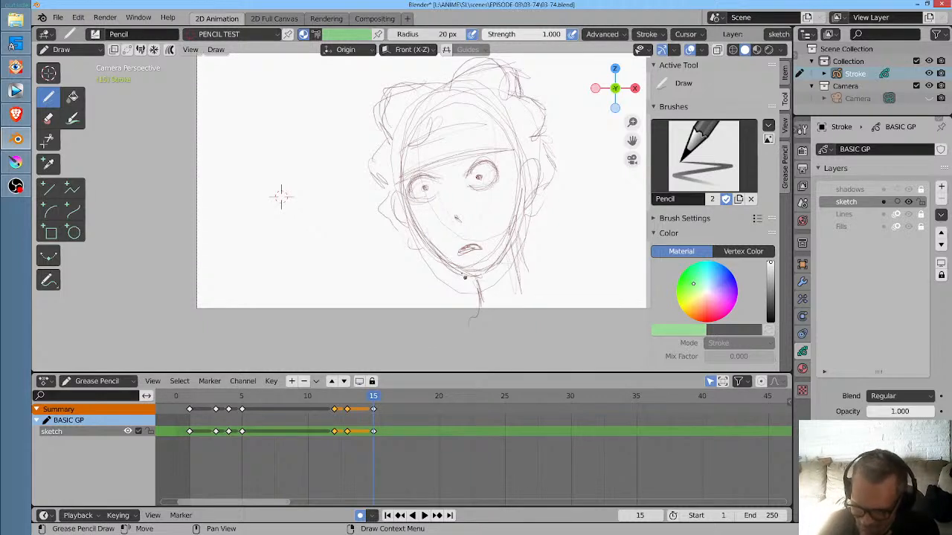
mouse_move(433, 248)
left_mouse_down()
mouse_move(488, 277)
mouse_move(514, 226)
left_mouse_up()
left_click_drag(484, 273, 522, 203)
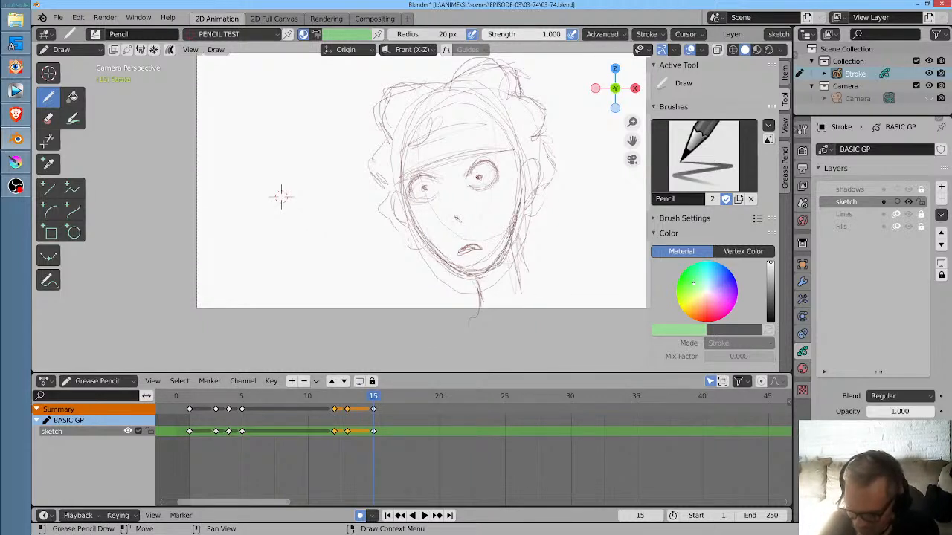
left_click_drag(502, 252, 517, 206)
left_click_drag(536, 165, 532, 209)
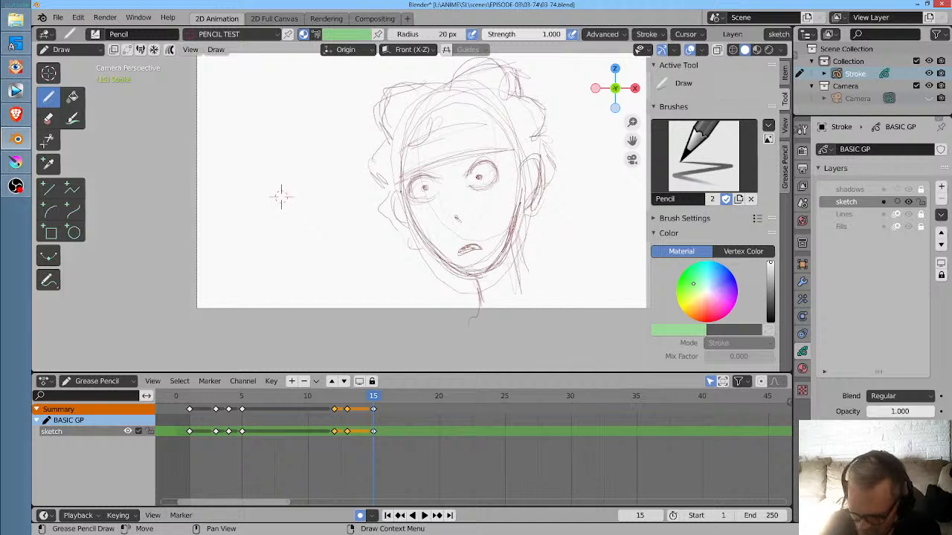
mouse_move(401, 186)
left_mouse_down()
mouse_move(401, 224)
mouse_move(411, 228)
left_mouse_up()
left_click_drag(396, 215, 414, 228)
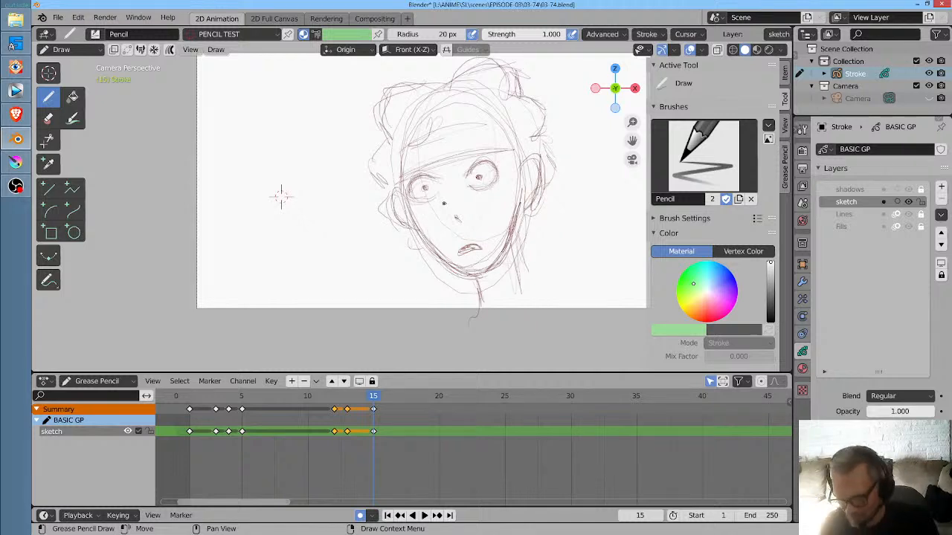
- Play the animation from frame 1, and on frame 13 replace the open mouth with a short closed line
left_click(192, 408)
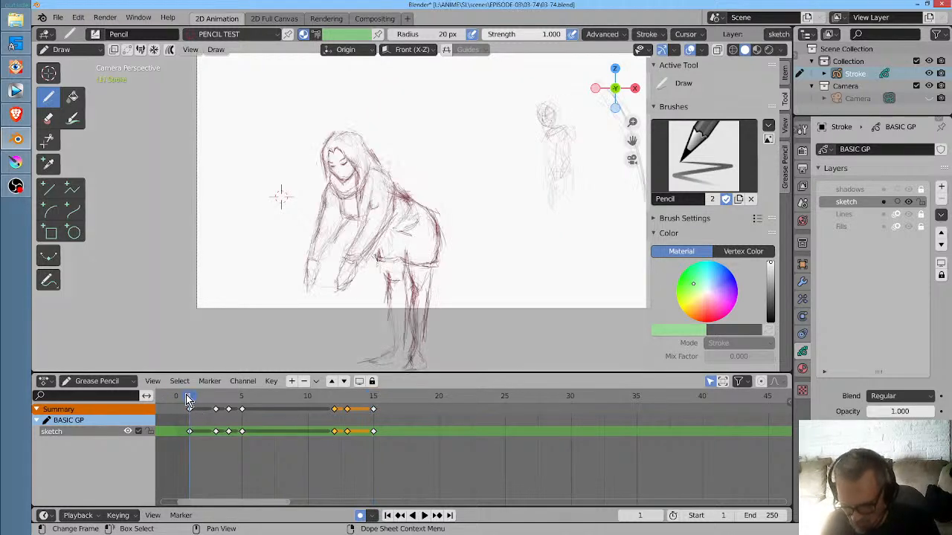
scroll(448, 134, "down", 2)
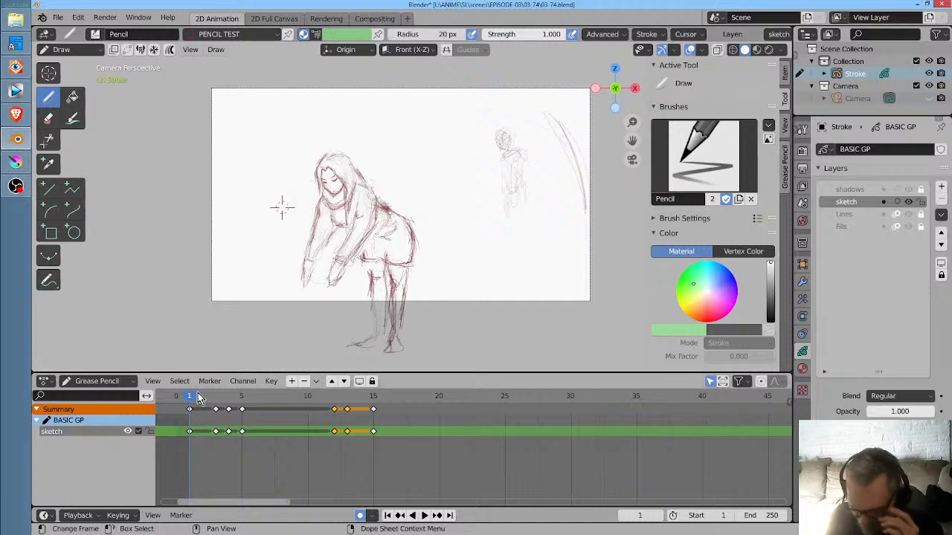
key("space")
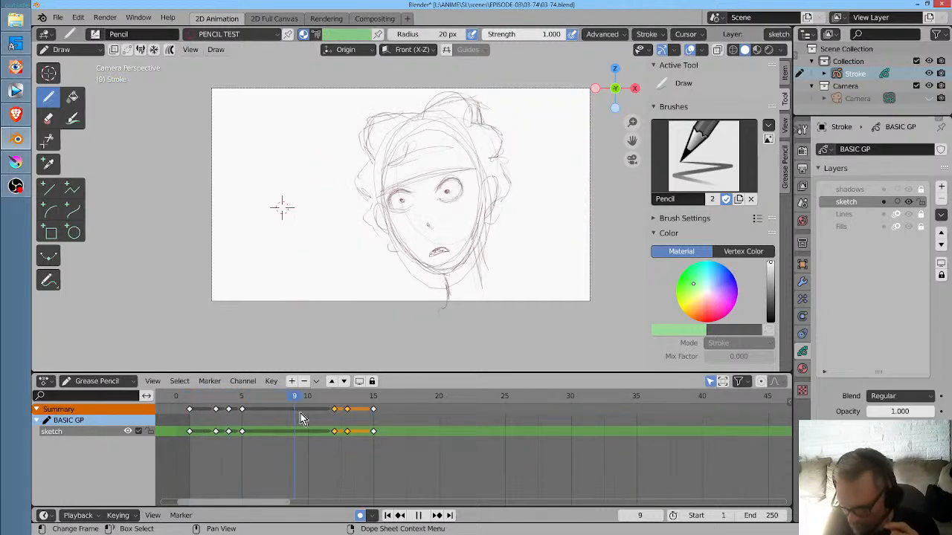
mouse_move(270, 439)
left_mouse_down()
mouse_move(188, 440)
mouse_move(281, 449)
mouse_move(402, 444)
mouse_move(325, 441)
mouse_move(346, 447)
left_mouse_up()
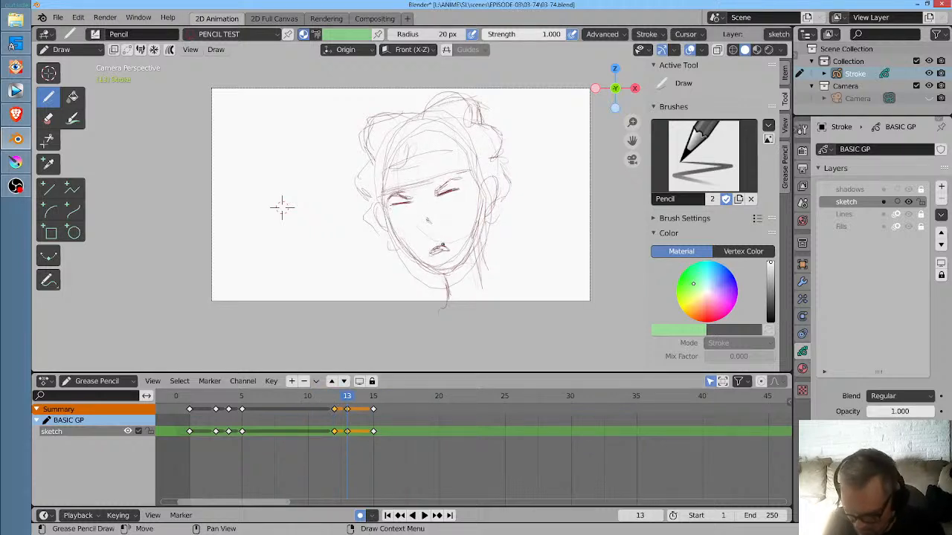
left_click_drag(443, 246, 440, 249)
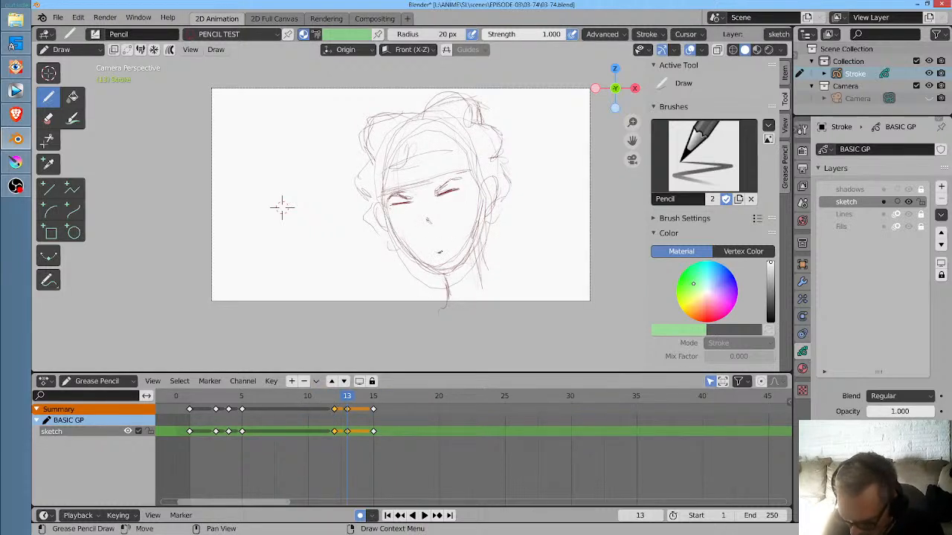
- Enable Additive Drawing and create a keyframe at frame 14 with a small, slightly open mouth
left_click(360, 397)
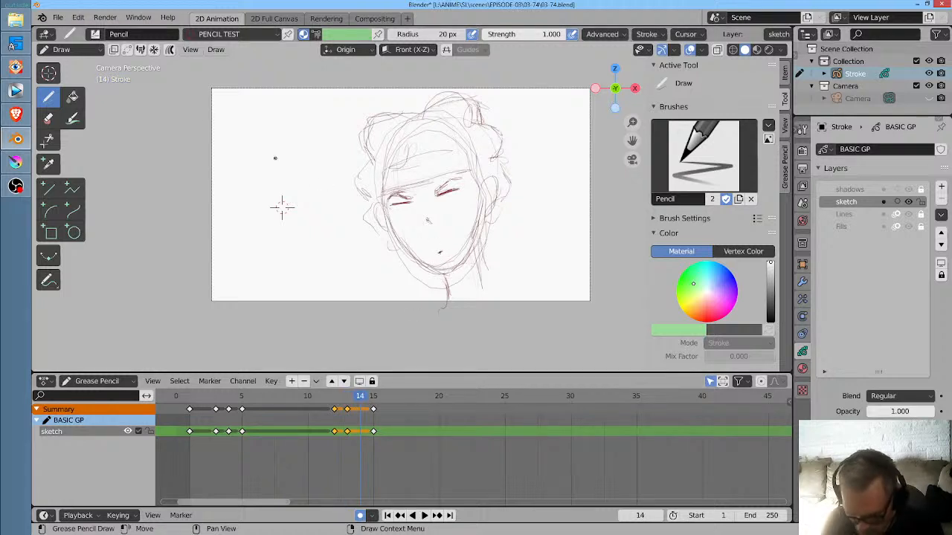
left_click(154, 51)
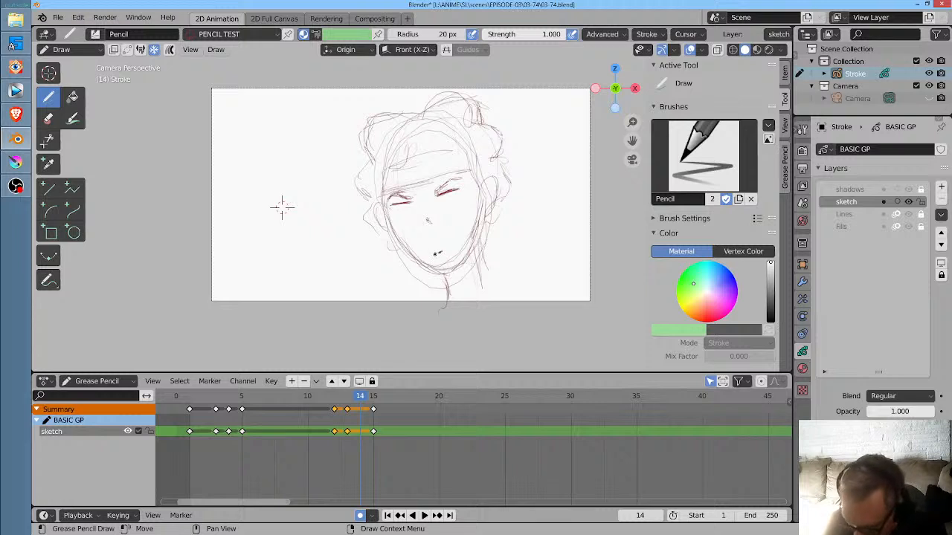
left_click_drag(435, 254, 442, 252)
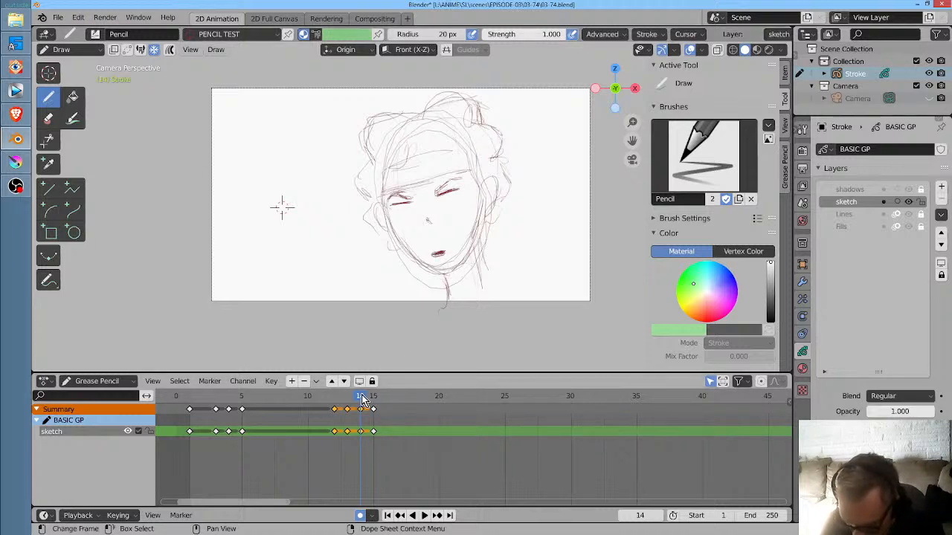
- Create a keyframe at frame 16 and replace the open mouth with a short closed line
key("Right")
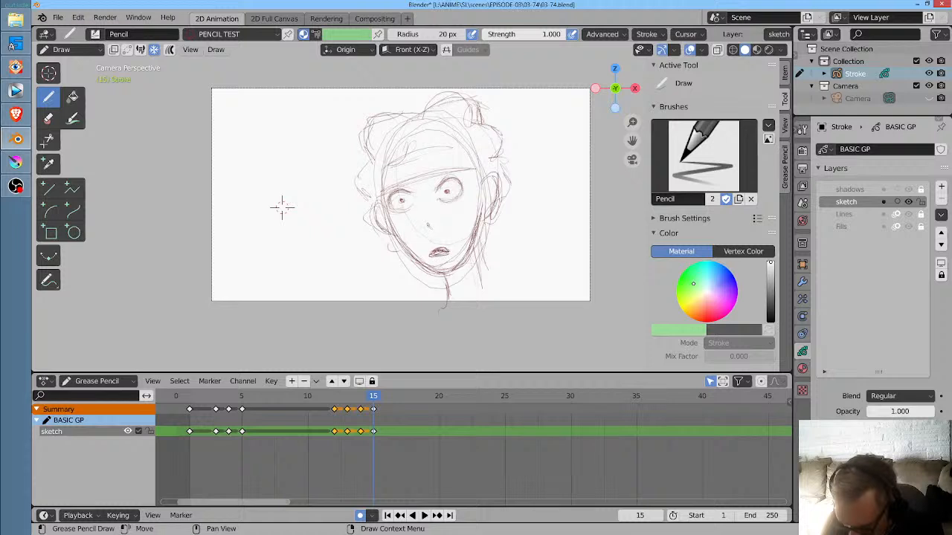
left_click_drag(377, 398, 385, 402)
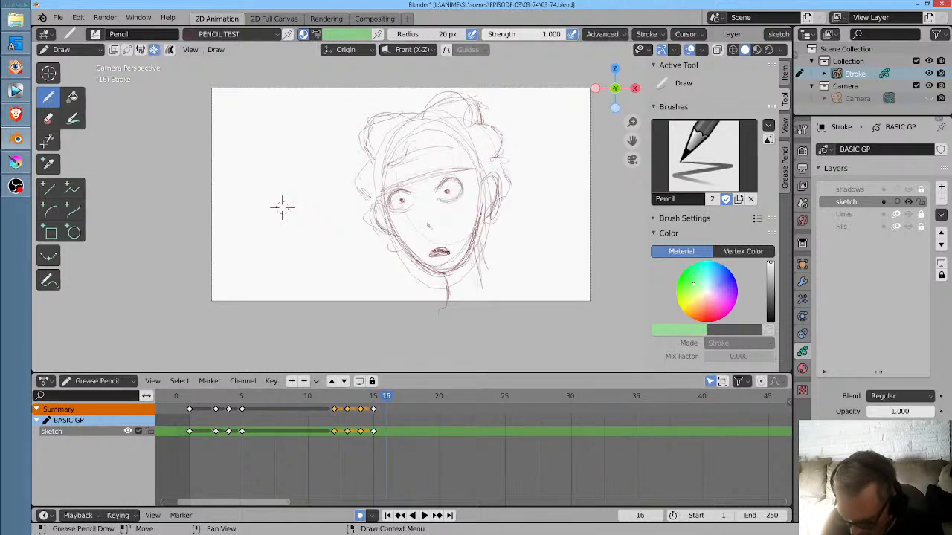
left_click(443, 254)
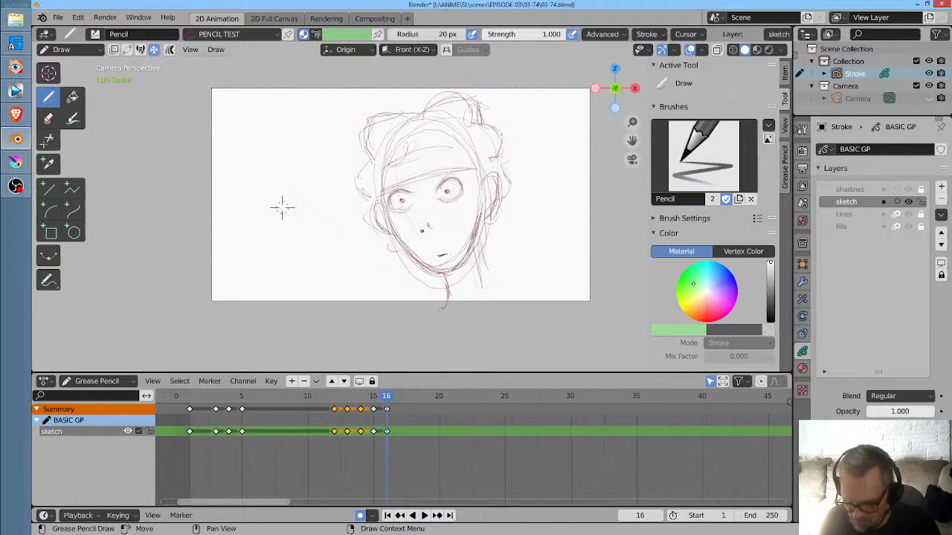
- Replace the mouth with a short closed line on frames 14 and 15, checking playback in between
key("space")
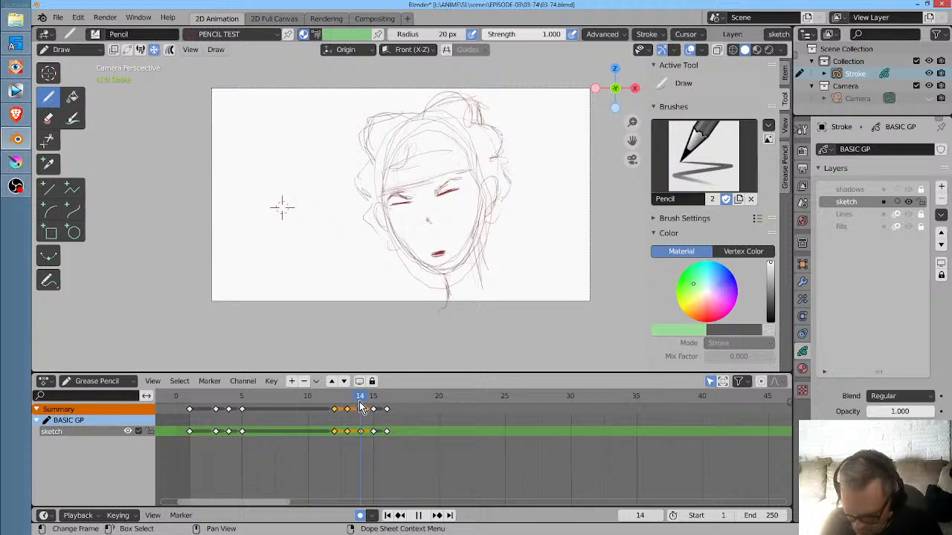
key("space")
key("space")
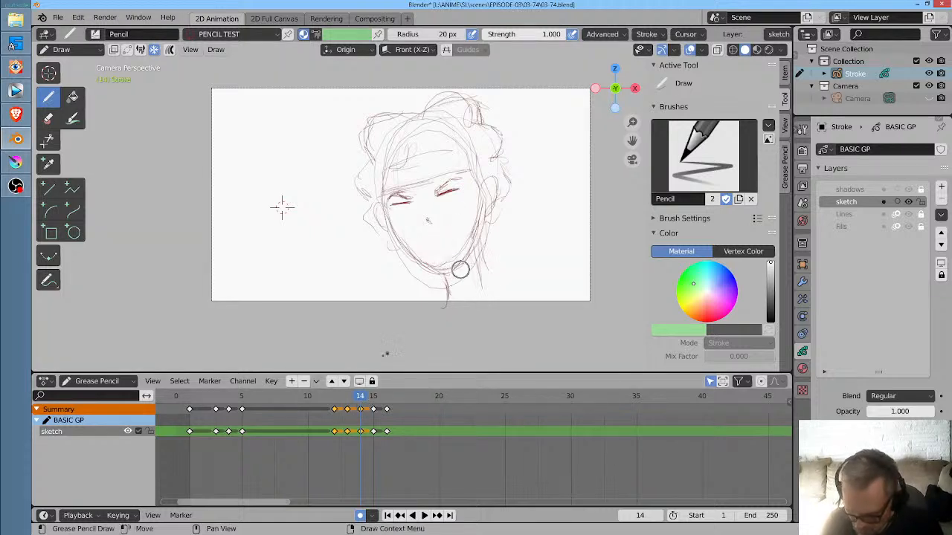
key("space")
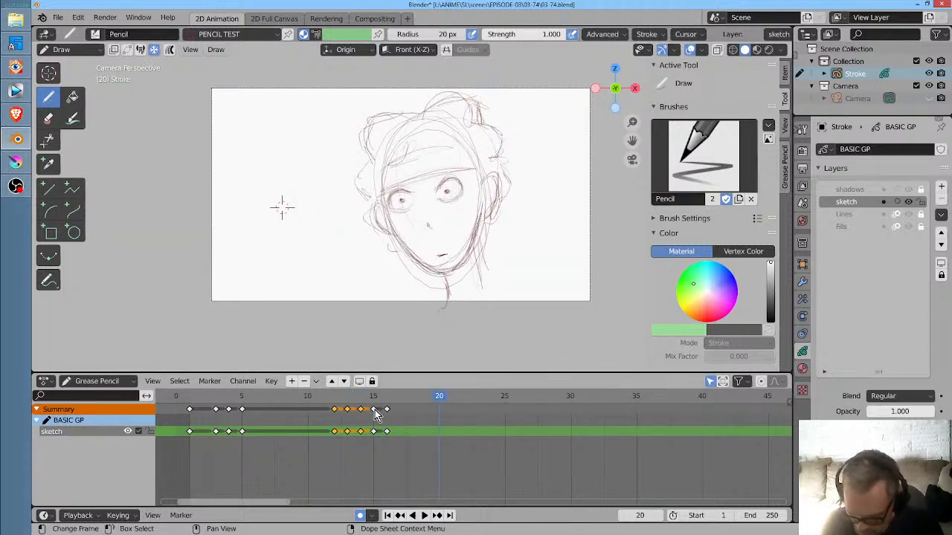
left_click(374, 401)
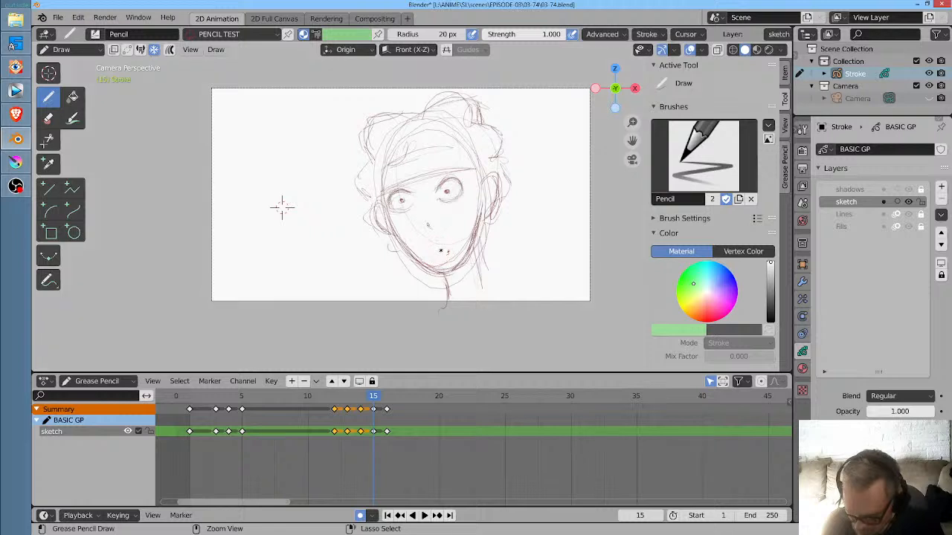
- Step through frames 12 to 17 to examine the blink and mouth change, and play the animation from frame 1
key("space")
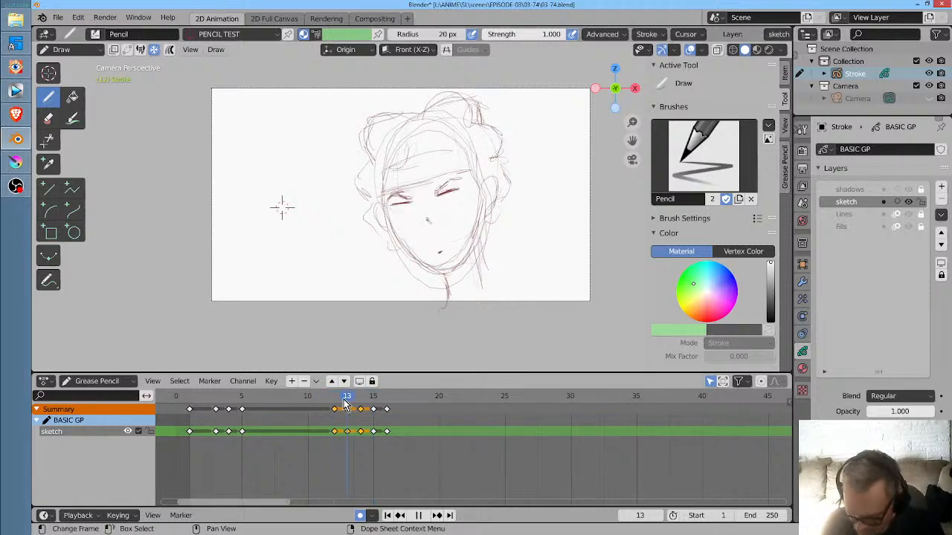
mouse_move(345, 406)
left_mouse_down()
mouse_move(324, 406)
mouse_move(335, 405)
left_mouse_up()
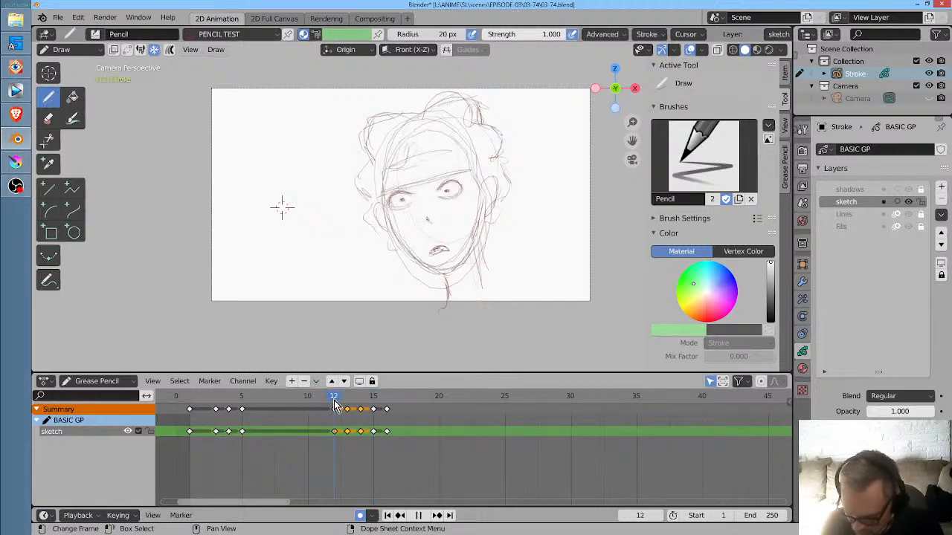
key("space")
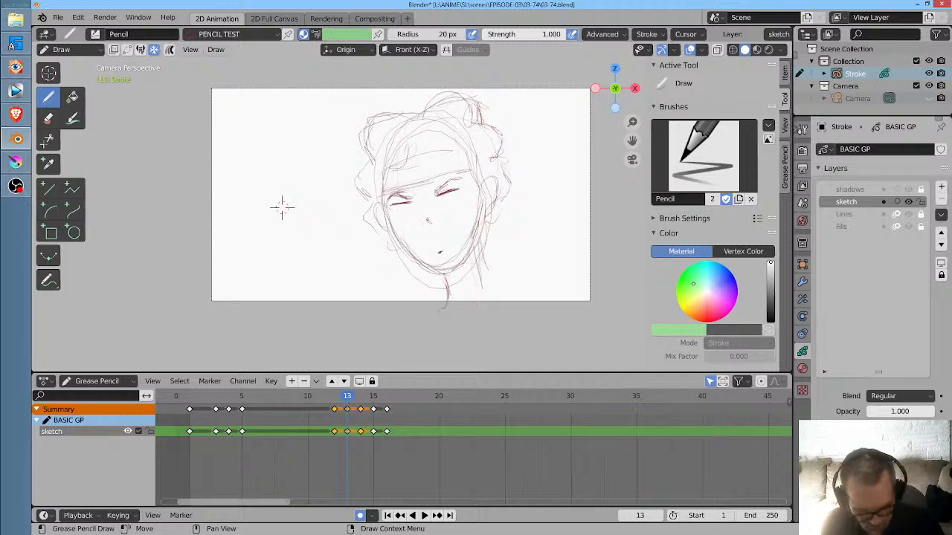
key("Right")
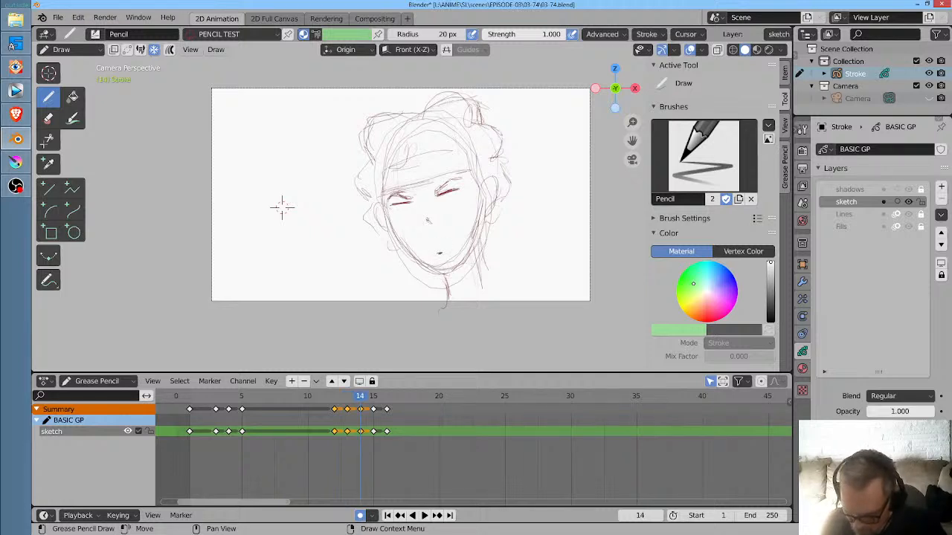
key("Right")
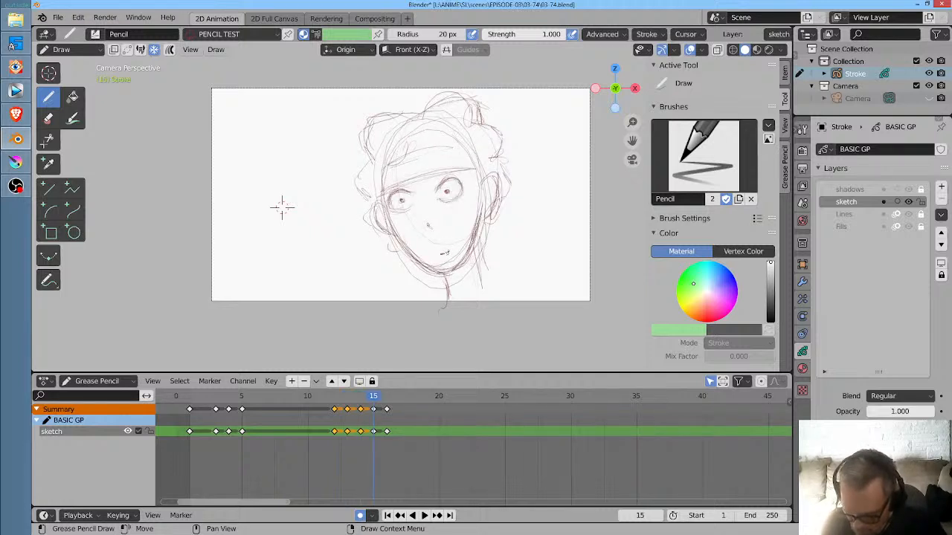
key("Right")
key("Right")
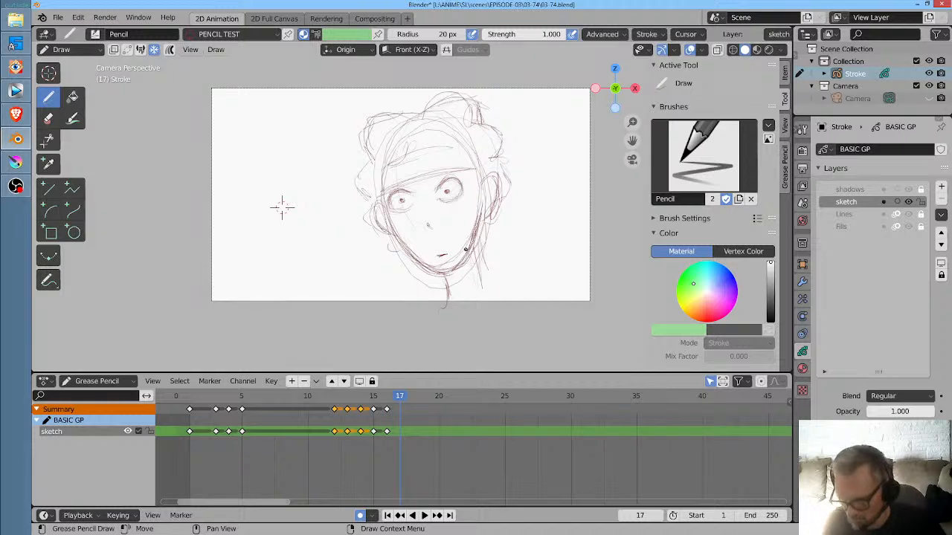
key("Left")
key("Left")
key("Left")
key("Left")
key("Left")
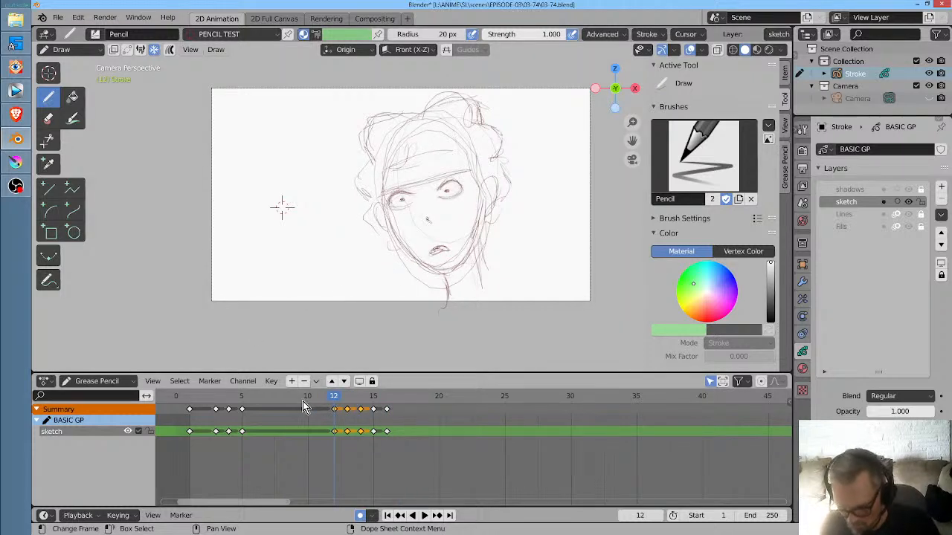
key("space")
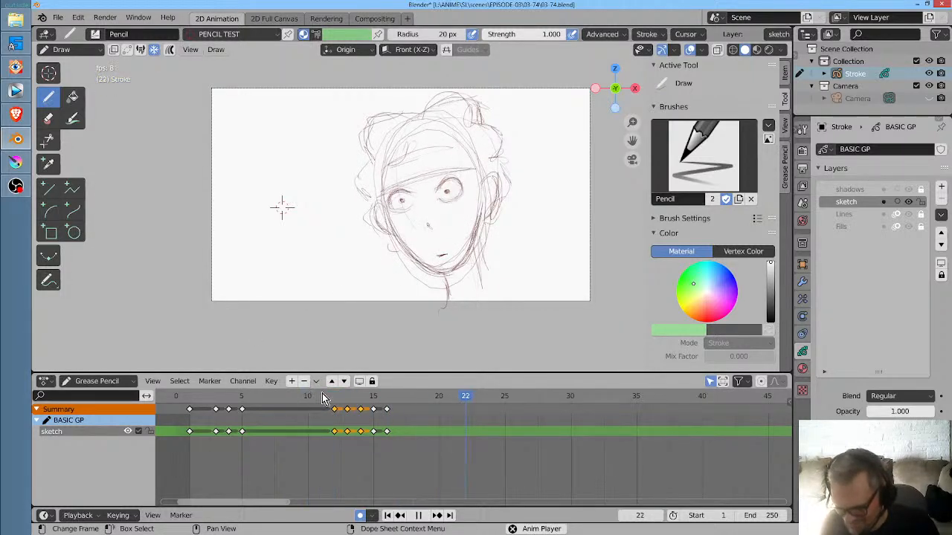
left_click(197, 405)
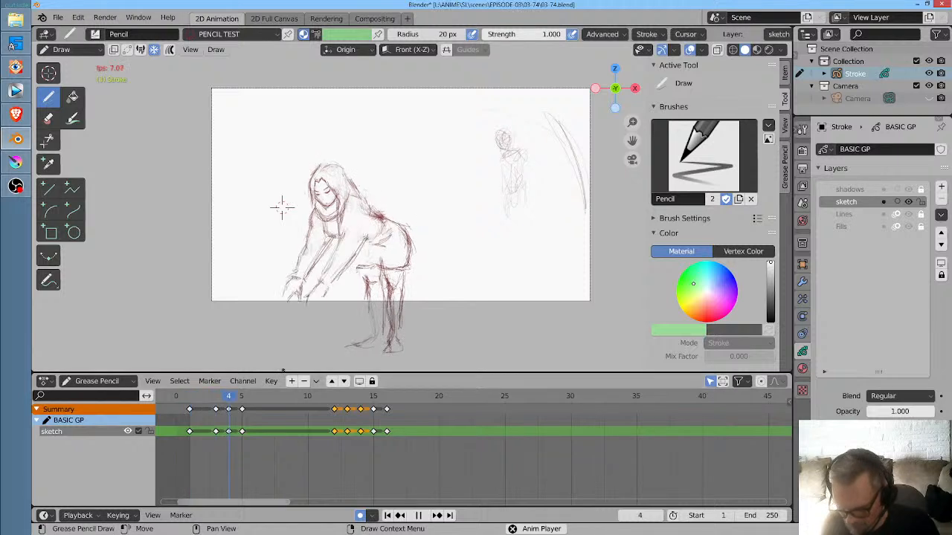
key("space")
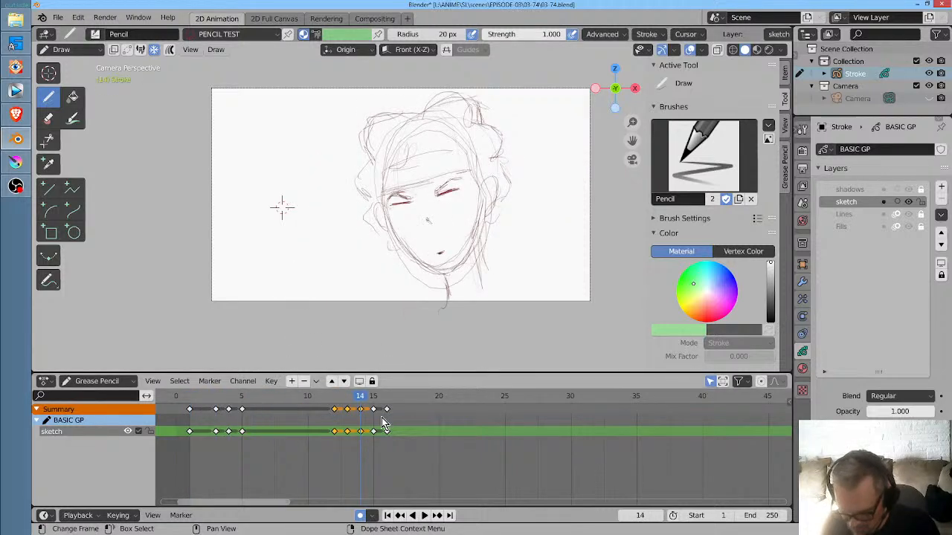
- In Sculpt Mode, enlarge the Grab brush to 259 px and pull the head slightly downward on frames 13 and 14
mouse_move(360, 405)
left_mouse_down()
mouse_move(333, 402)
mouse_move(347, 402)
left_mouse_up()
key("ctrl+Tab")
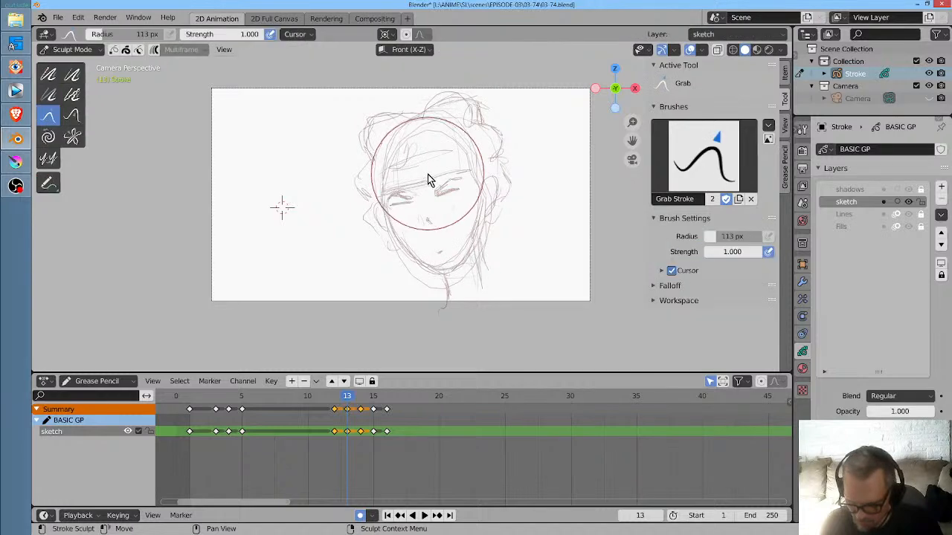
key("f")
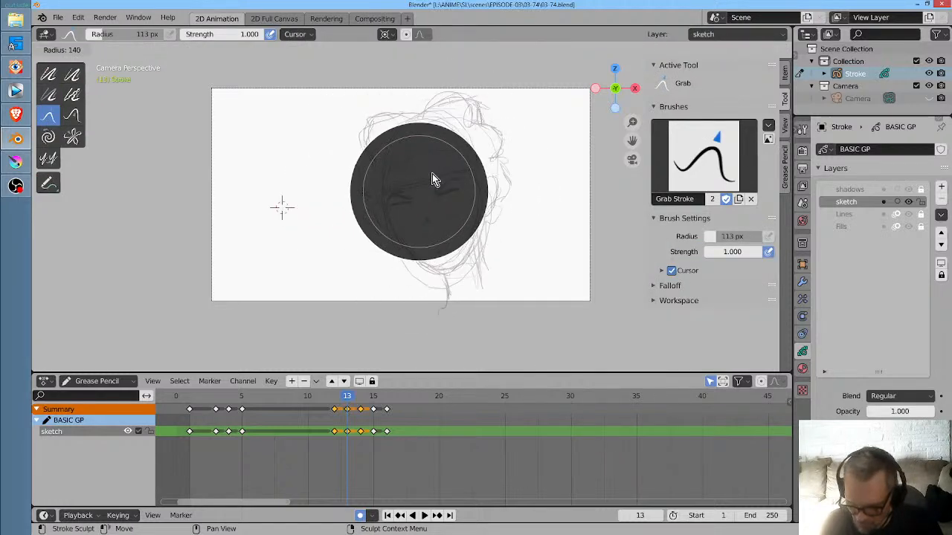
left_click(491, 170)
left_click_drag(422, 181, 416, 182)
key("Right")
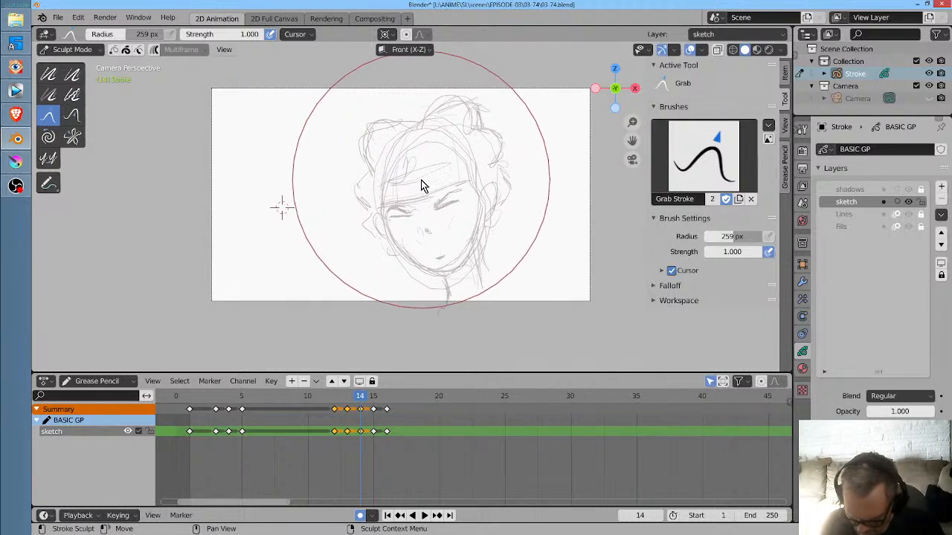
- Play the animation to examine the head dip during the blink
key("Right")
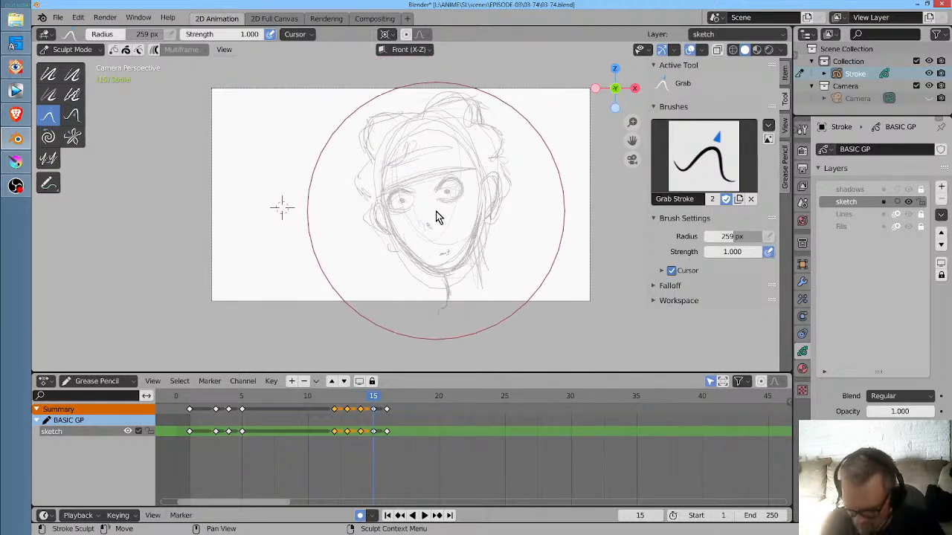
key("space")
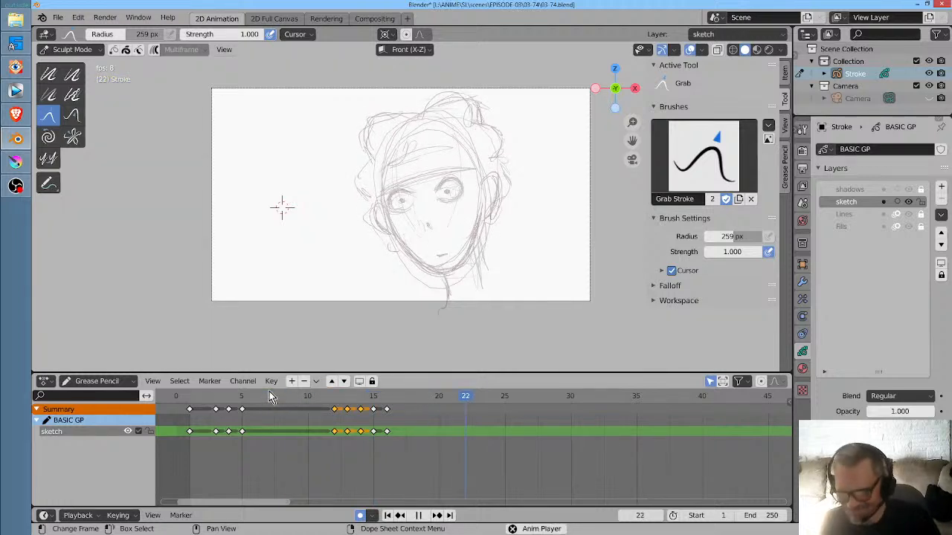
key("space")
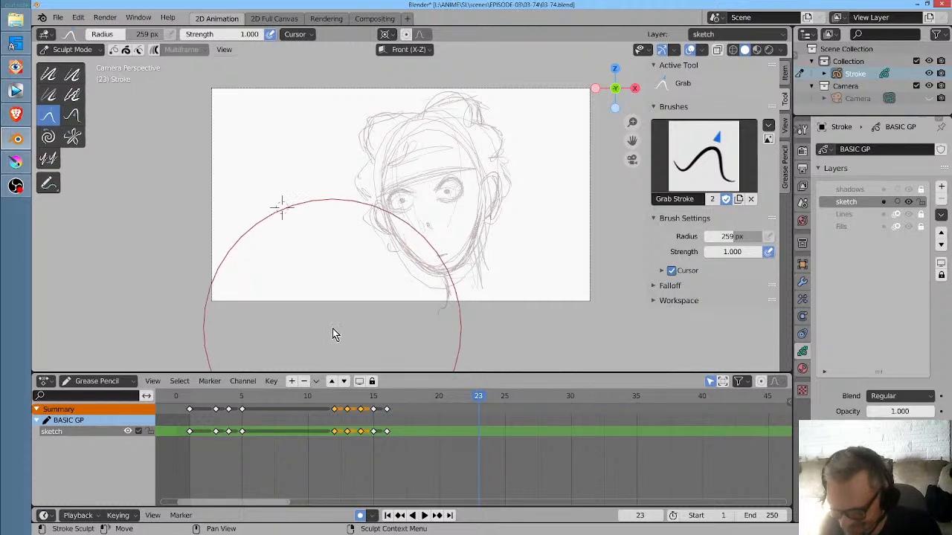
- In Draw mode on frame 16, rework the hair bun and the hair above the ear with pencil strokes, and save the file
left_click(387, 397)
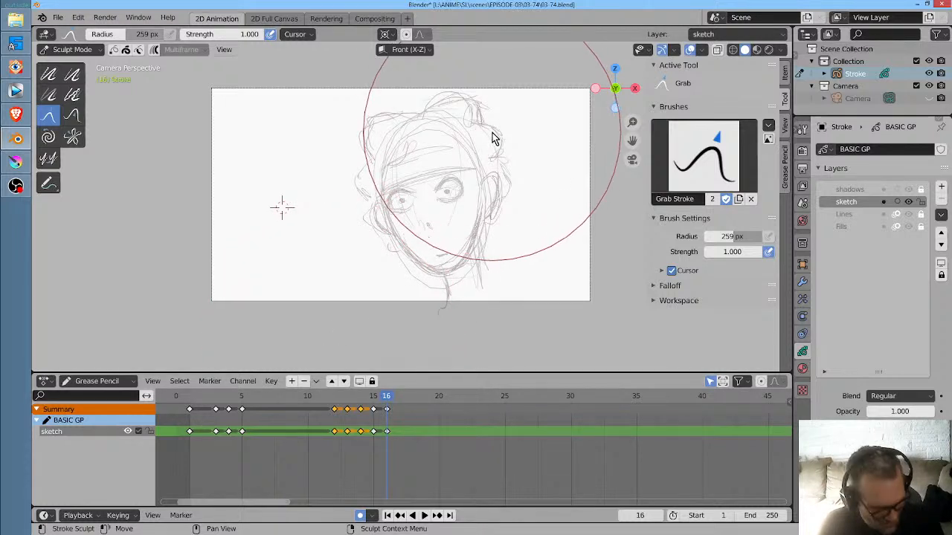
key("ctrl+Tab")
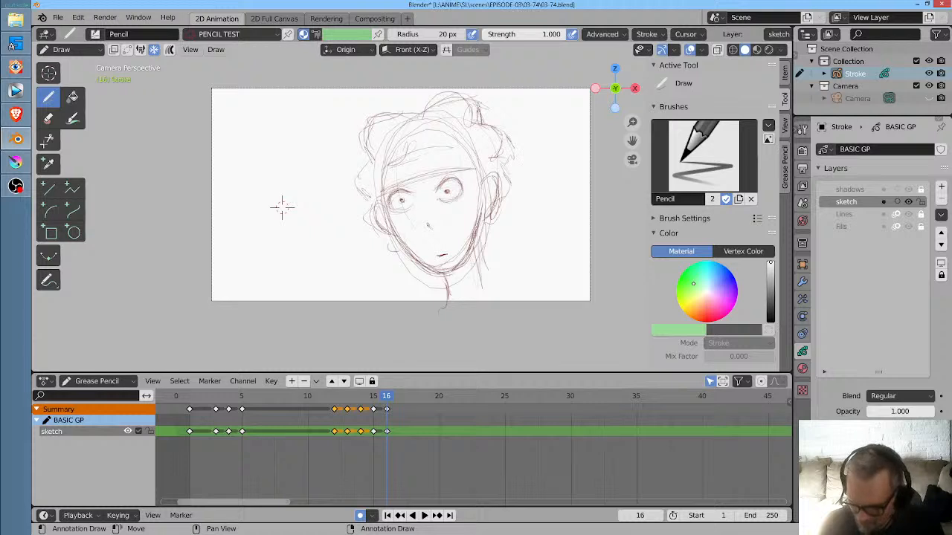
mouse_move(450, 94)
left_mouse_down()
mouse_move(485, 93)
mouse_move(469, 97)
left_mouse_up()
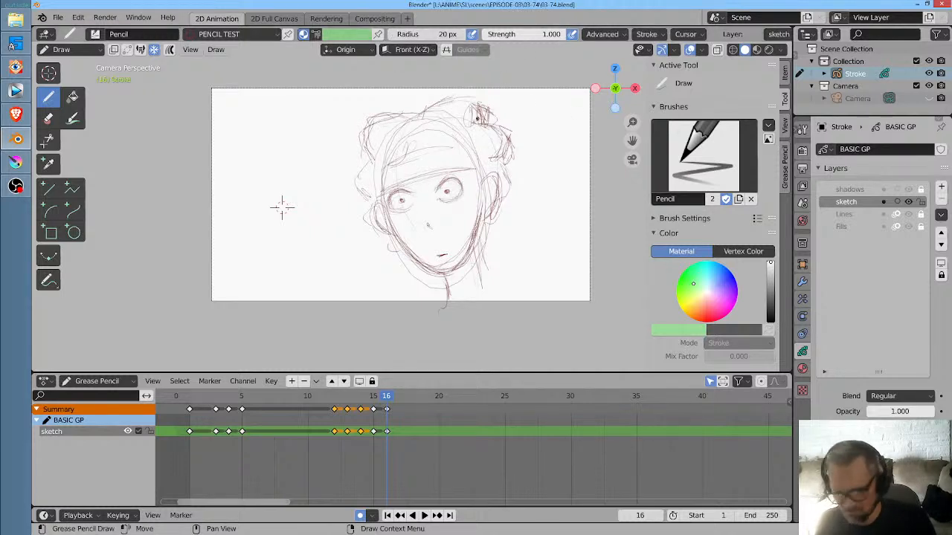
key("ctrl+s")
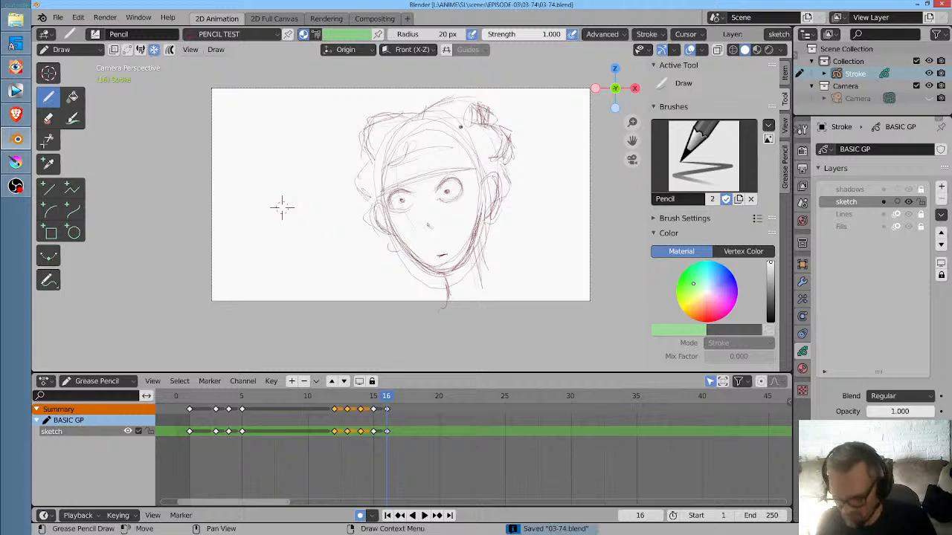
- Play the animation repeatedly from frame 1 and from frame 8 to examine the timing of the cut, blink and hair change
left_click(185, 399)
key("space")
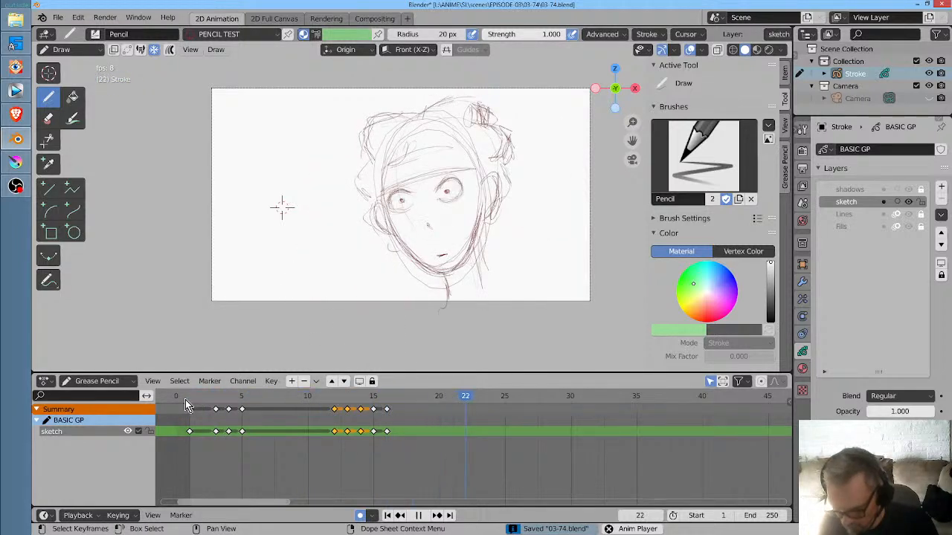
key("space")
left_click(281, 399)
key("space")
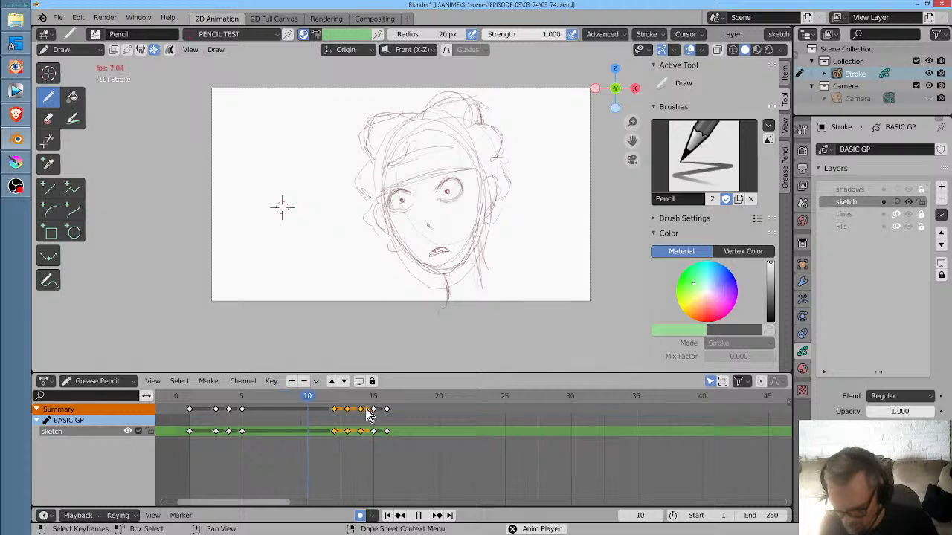
key("space")
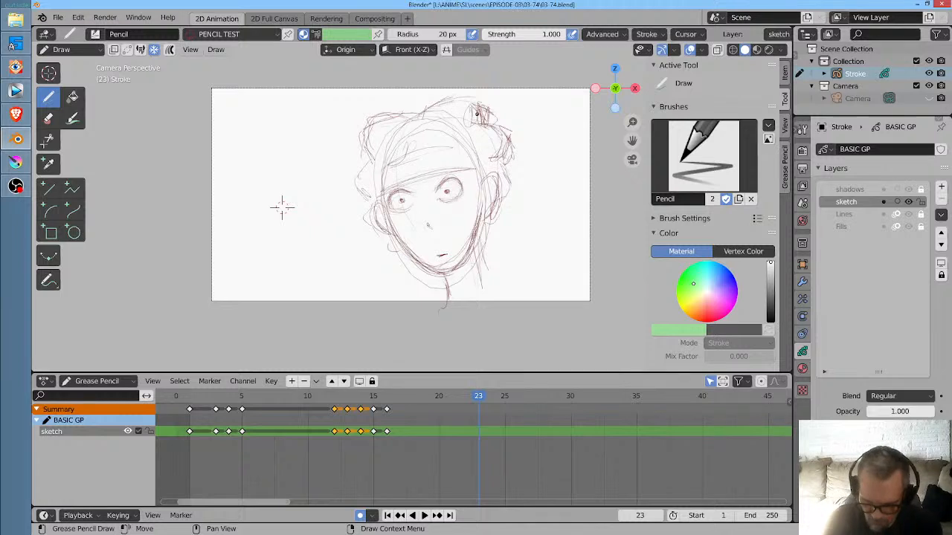
left_click(191, 398)
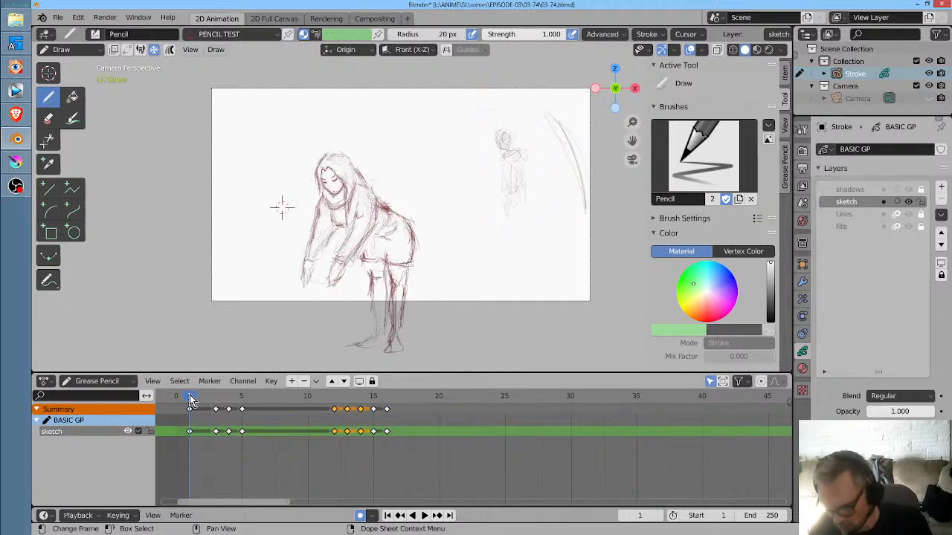
key("space")
key("space")
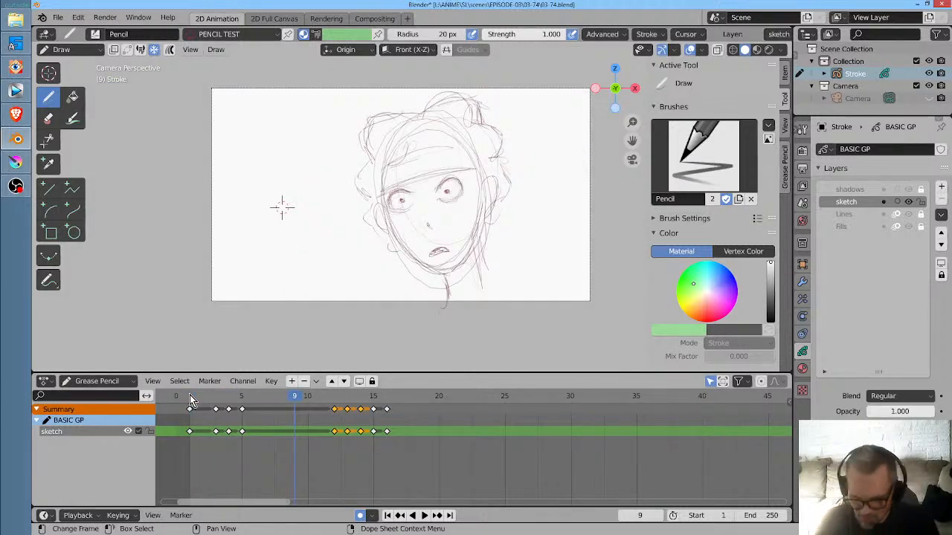
key("space")
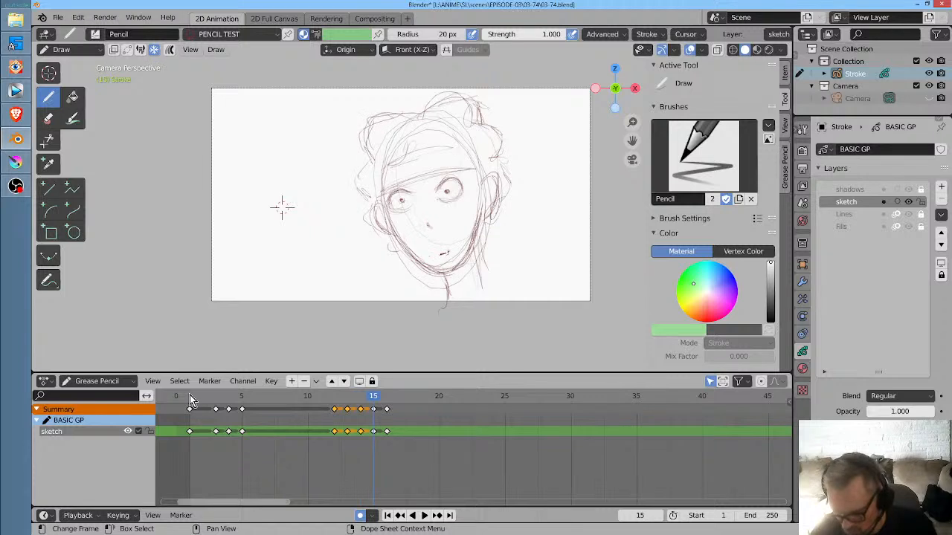
key("space")
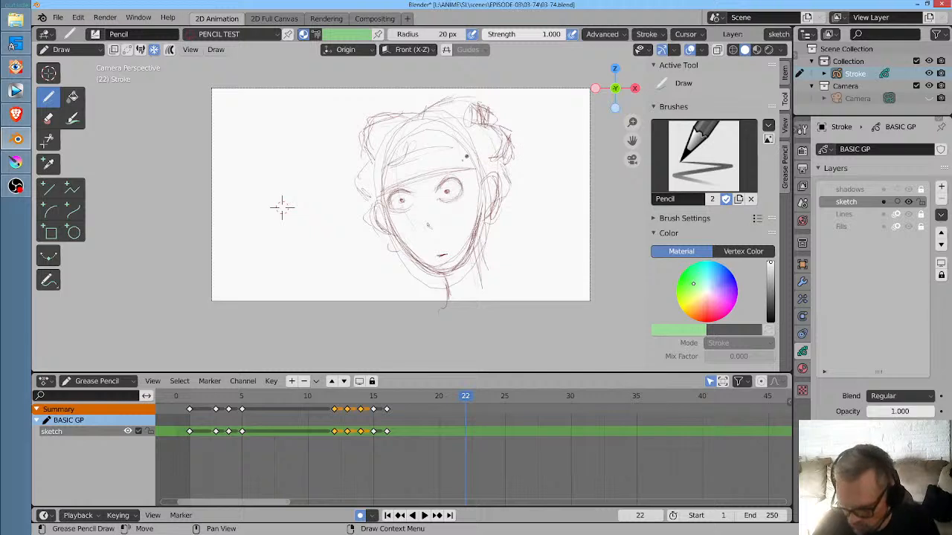
- Create a keyframe at frame 22 and clear its drawing to leave it blank, comparing it with the frame 16 keyframe
left_click_drag(522, 125, 463, 139)
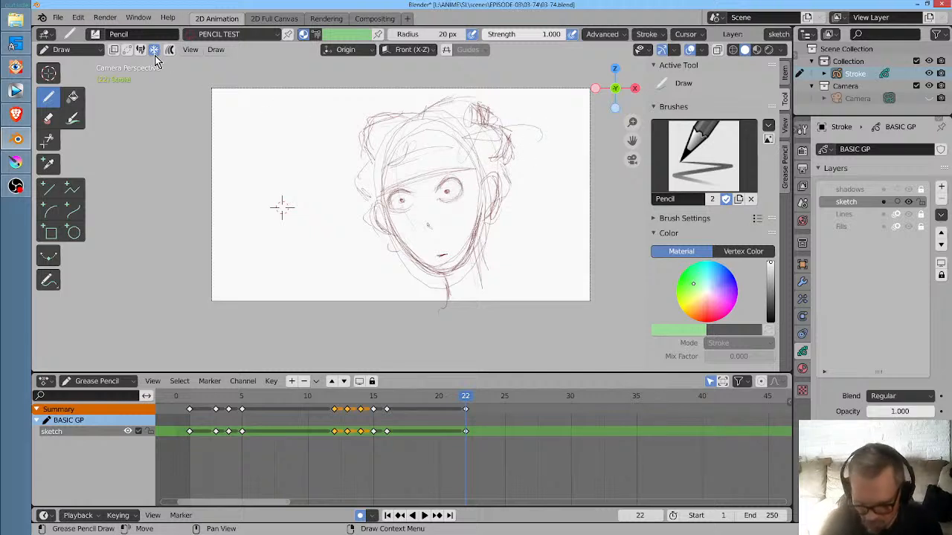
left_click_drag(476, 253, 505, 198)
mouse_move(548, 153)
left_mouse_down()
mouse_move(480, 189)
mouse_move(440, 287)
mouse_move(455, 315)
mouse_move(407, 269)
mouse_move(531, 105)
mouse_move(514, 94)
mouse_move(444, 123)
mouse_move(431, 86)
mouse_move(381, 100)
mouse_move(439, 170)
mouse_move(410, 207)
mouse_move(372, 212)
mouse_move(348, 171)
mouse_move(379, 211)
mouse_move(398, 196)
left_mouse_up()
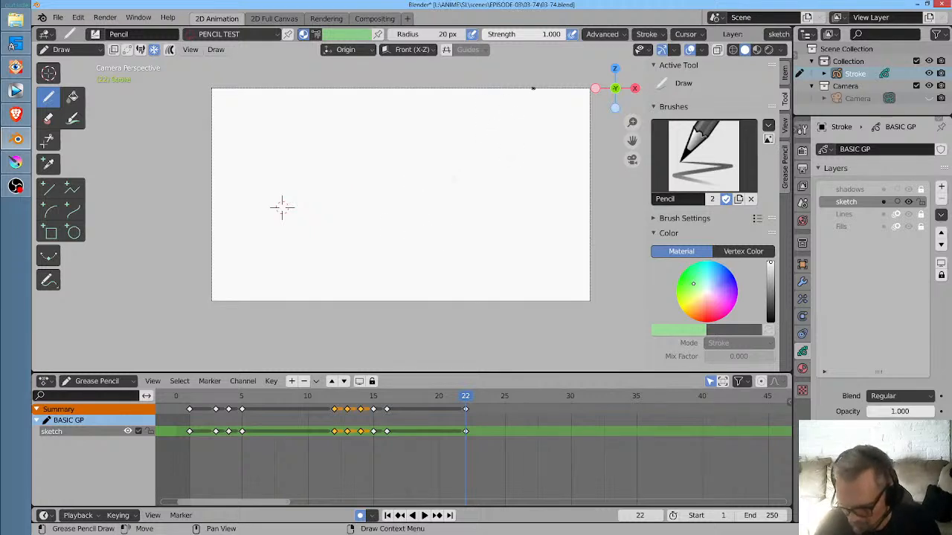
key("Down")
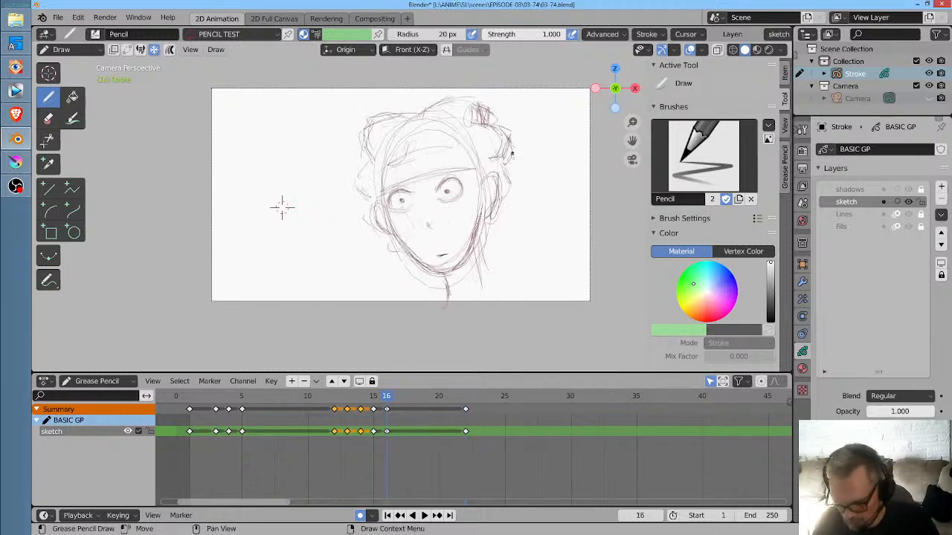
key("Up")
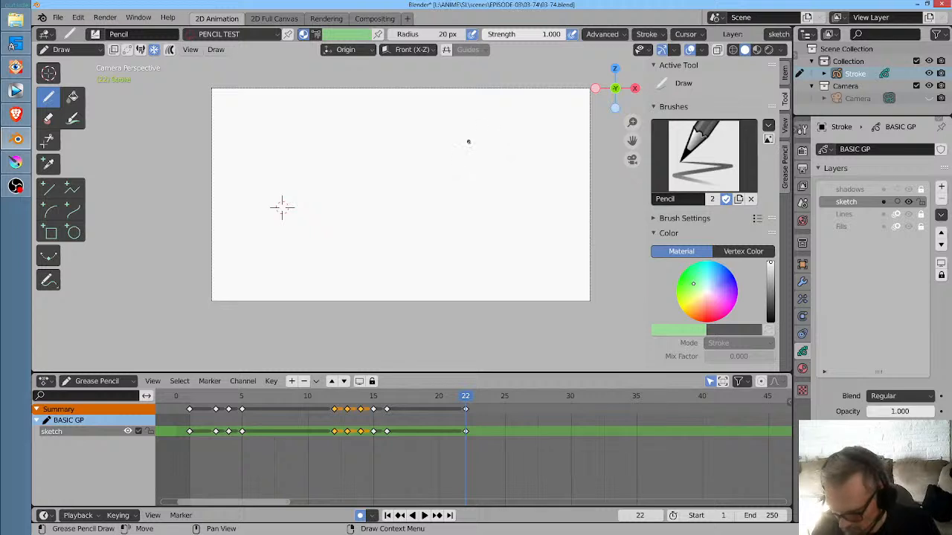
- Sketch a large fluffy, scalloped body outline standing on two thin legs in the blank frame 22 drawing, comparing it with the previous keyframe
left_click_drag(443, 137, 414, 165)
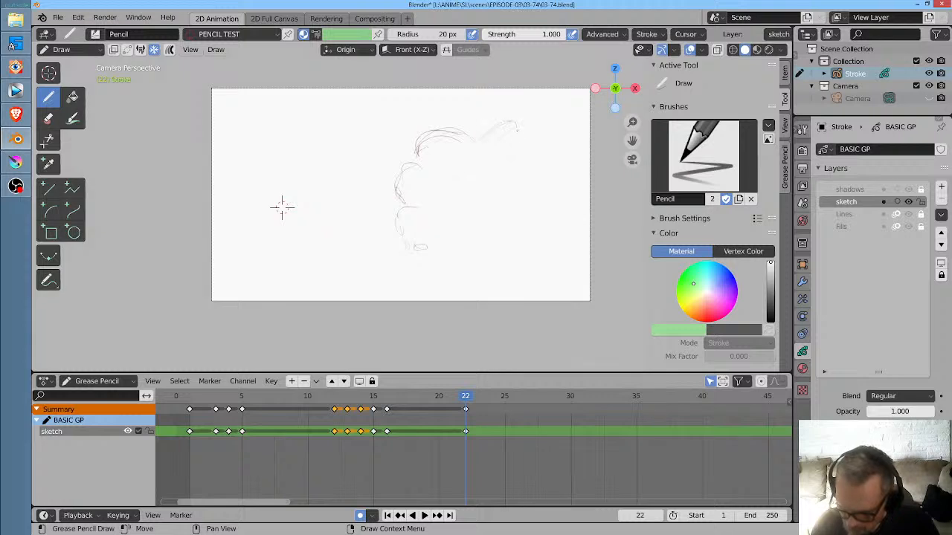
left_click_drag(540, 155, 549, 184)
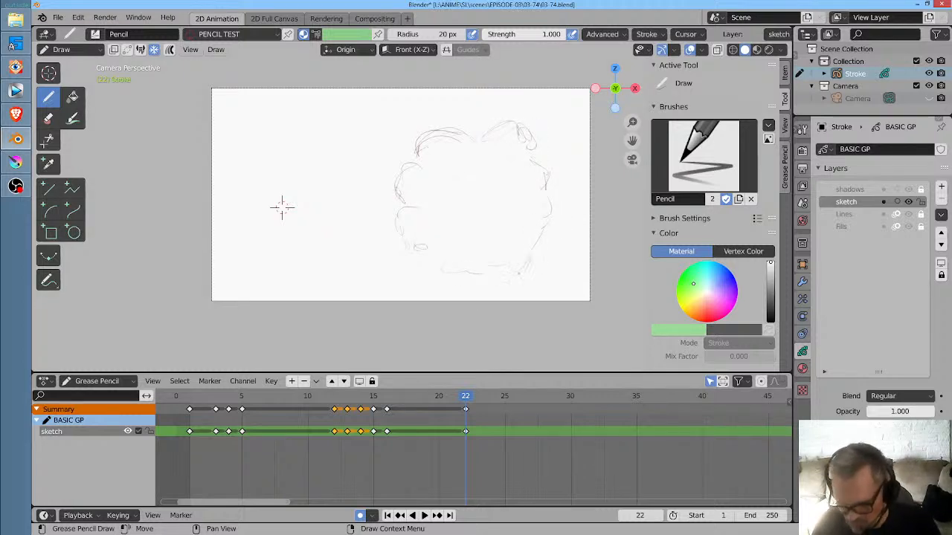
left_click_drag(518, 273, 492, 271)
mouse_move(483, 273)
left_mouse_down()
mouse_move(510, 275)
mouse_move(502, 304)
left_mouse_up()
left_click_drag(511, 278, 510, 306)
left_click_drag(506, 275, 510, 307)
left_click_drag(451, 262, 456, 303)
left_click_drag(458, 273, 459, 307)
left_click_drag(426, 250, 426, 274)
left_click_drag(419, 263, 444, 276)
left_click_drag(428, 271, 441, 274)
key("Down")
key("Up")
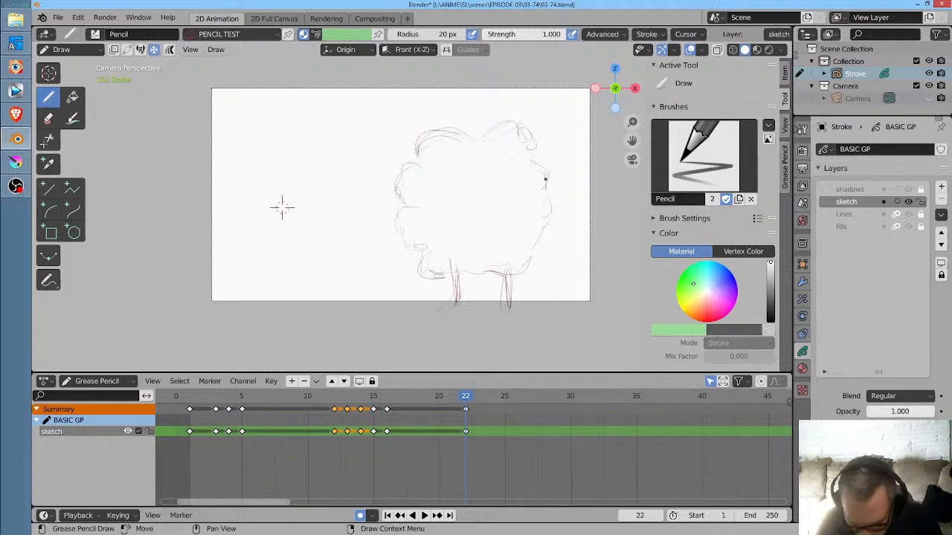
- In Sculpt Mode, nudge the fluffy body outline and its legs into shape with the Grab brush at 259 px radius
key("ctrl+Tab")
left_click_drag(533, 140, 525, 145)
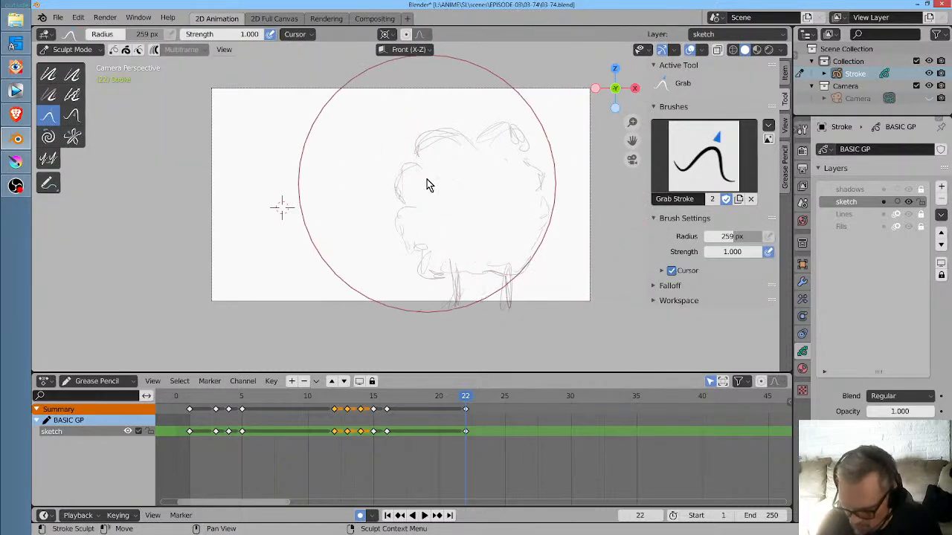
left_click_drag(426, 180, 436, 171)
left_click_drag(431, 286, 439, 274)
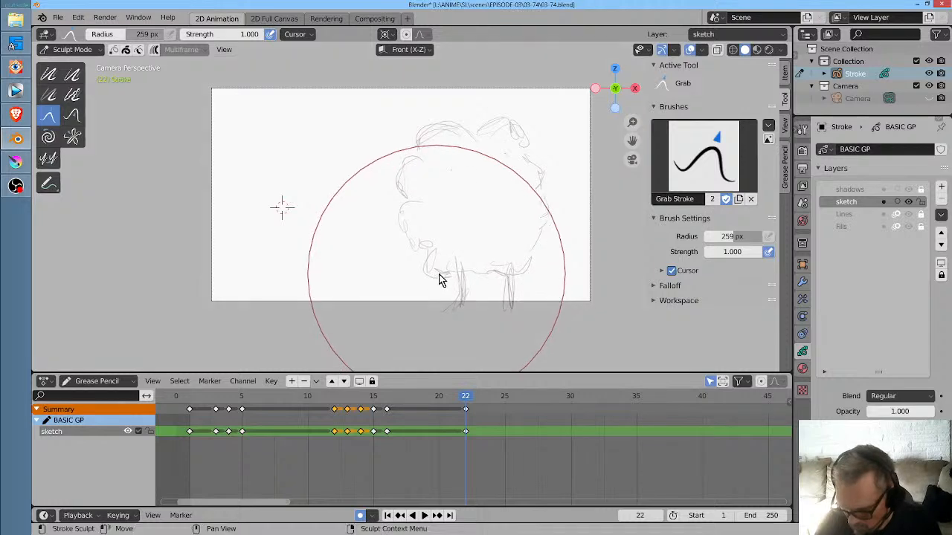
left_click_drag(520, 295, 515, 289)
left_click_drag(527, 277, 522, 273)
left_click_drag(522, 183, 519, 179)
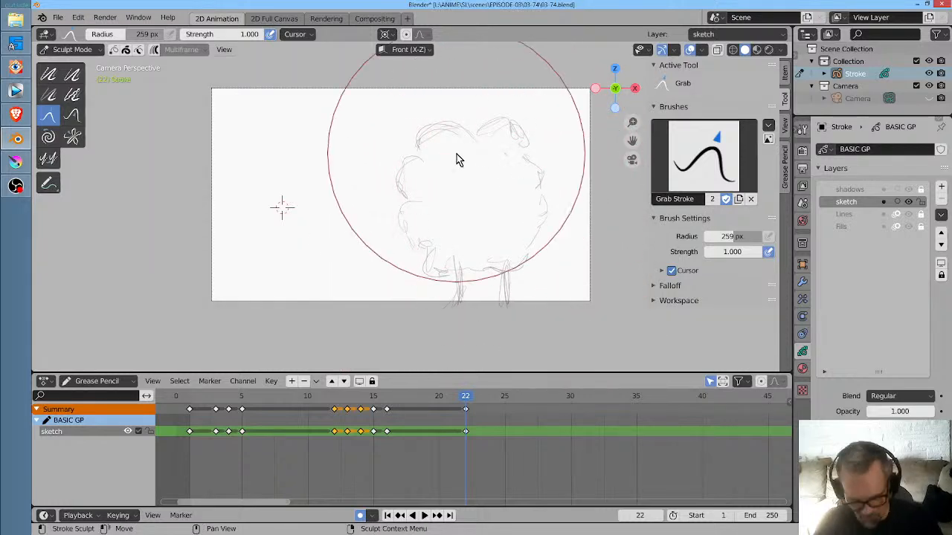
key("Down")
key("Up")
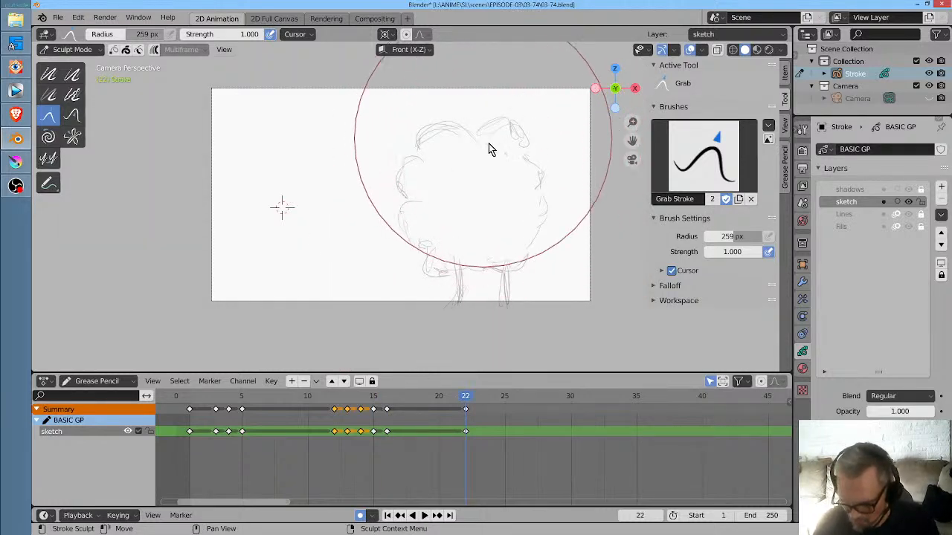
left_click_drag(465, 158, 468, 151)
- Enlarge the Grab brush radius to 500 px and move the fluffy figure upward so its legs fit inside the camera frame
key("f")
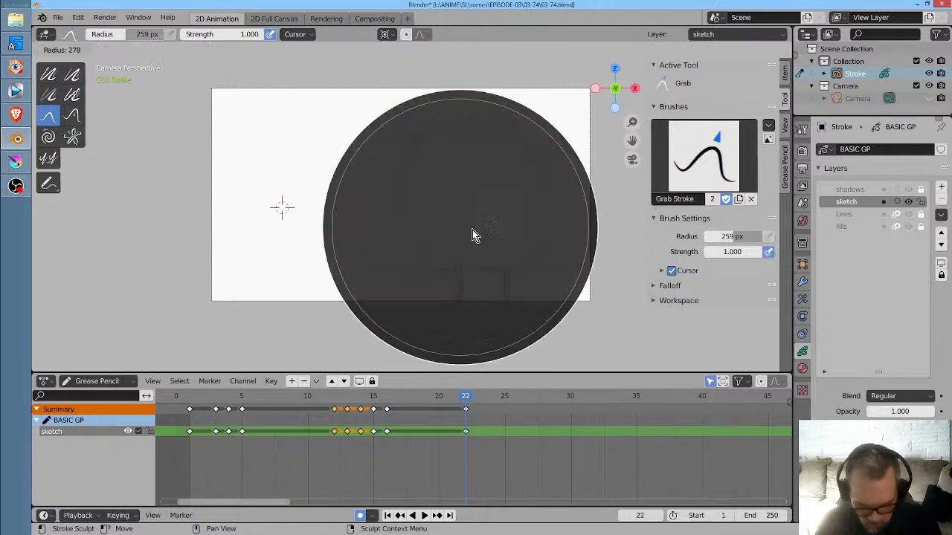
left_click(629, 245)
left_click_drag(502, 241, 504, 226)
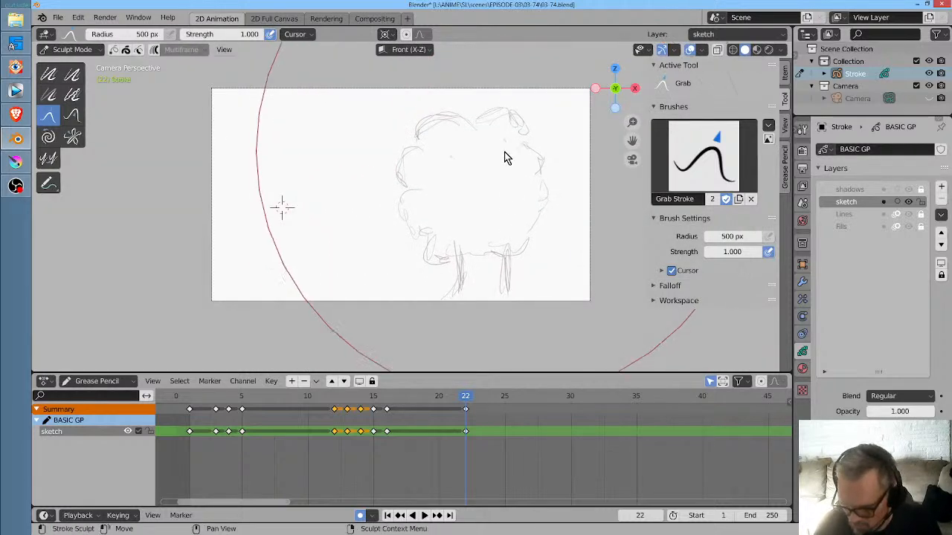
left_click_drag(505, 149, 501, 125)
left_click_drag(453, 276, 467, 285)
left_click_drag(544, 292, 546, 300)
left_click_drag(461, 289, 463, 296)
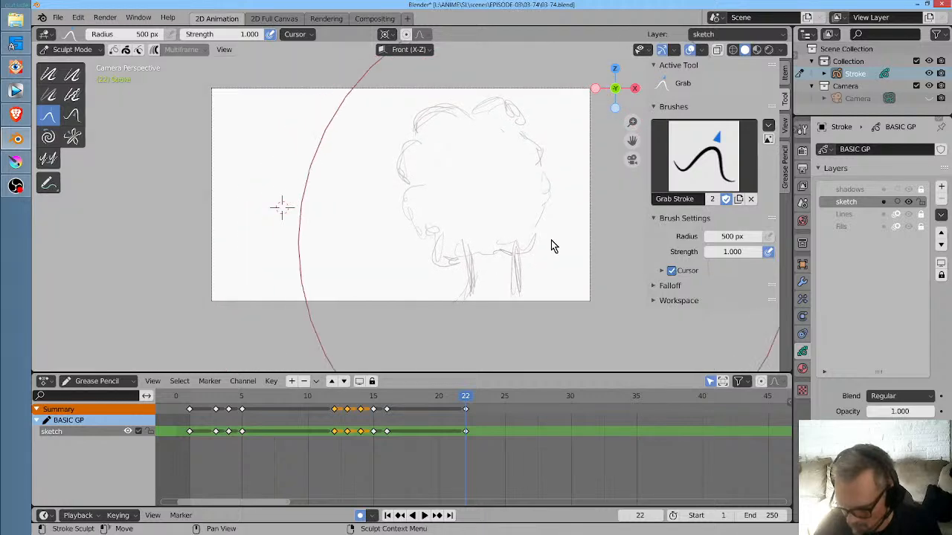
- Reduce the Grab brush radius to 173 px and adjust the fluffy figure's two legs, comparing the drawing with the previous keyframe
key("f")
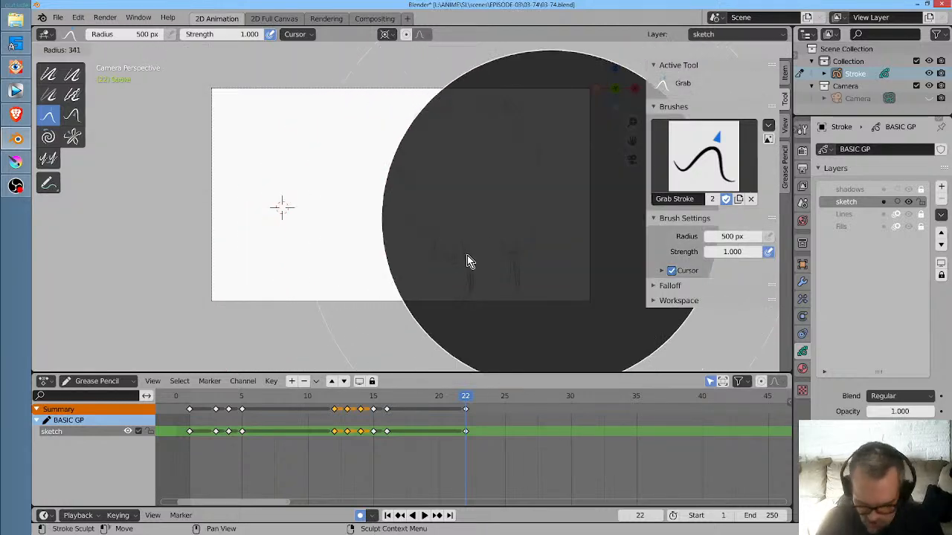
left_click(431, 290)
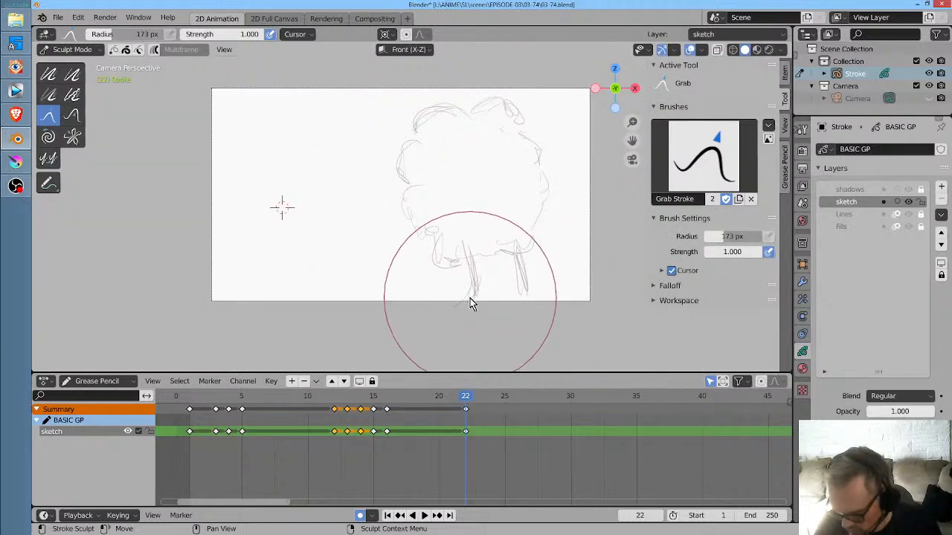
left_click_drag(470, 298, 472, 301)
left_click_drag(525, 259, 519, 253)
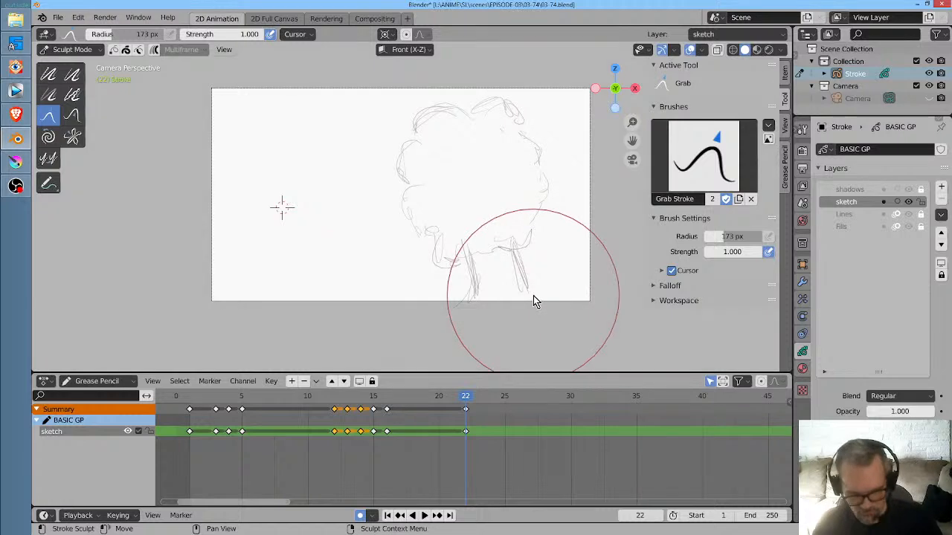
key("Down")
key("Up")
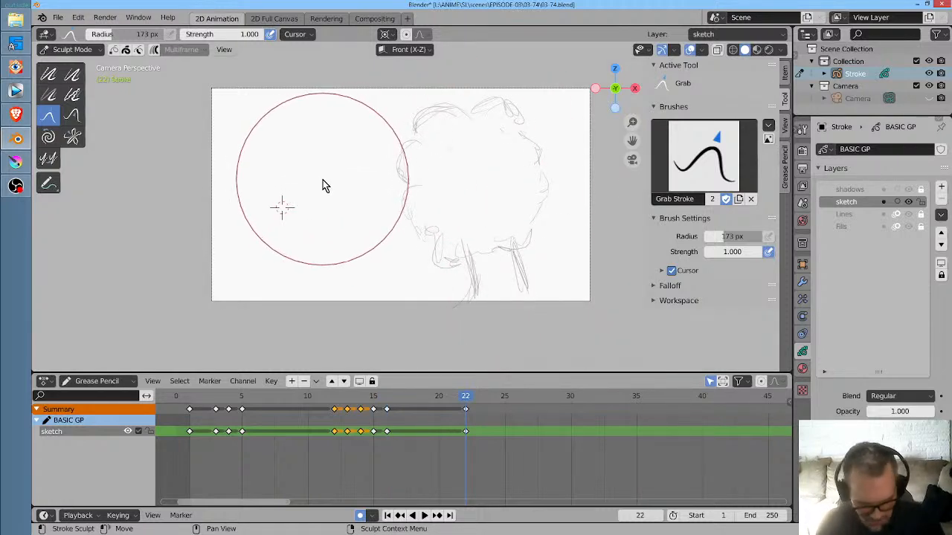
- In Draw mode, sketch the head, curved back and rounded hips of a small bending figure beside the fluffy figure on frame 22
key("ctrl+Tab")
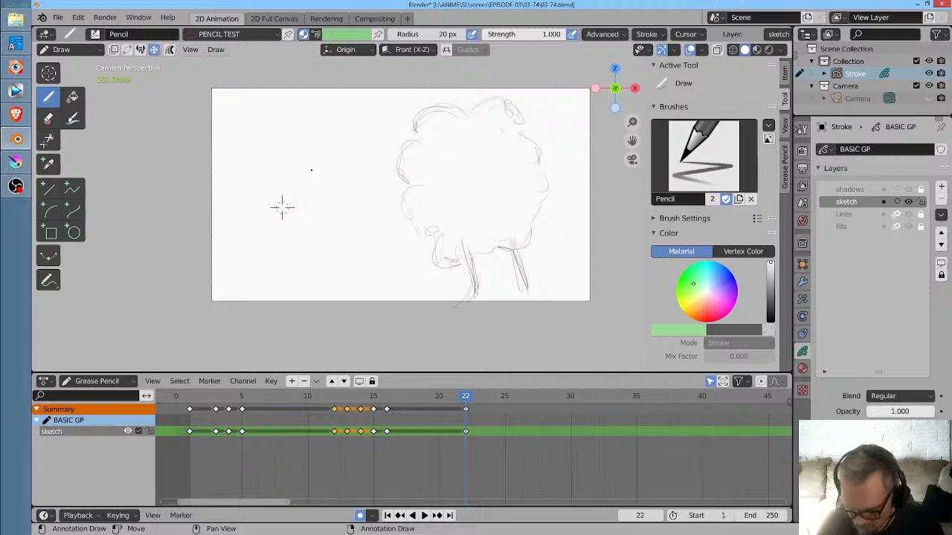
mouse_move(311, 170)
left_mouse_down()
mouse_move(308, 162)
mouse_move(322, 169)
mouse_move(320, 159)
left_mouse_up()
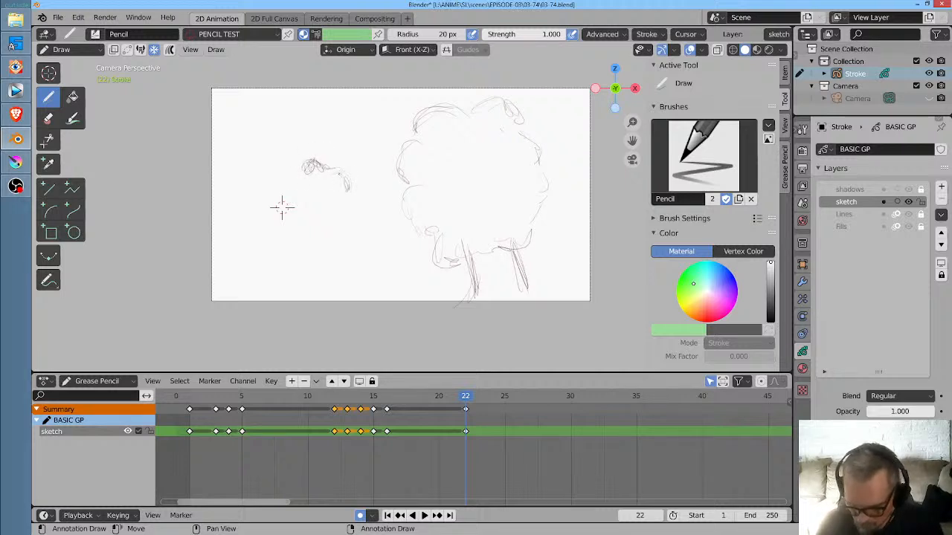
scroll(439, 157, "up", 2)
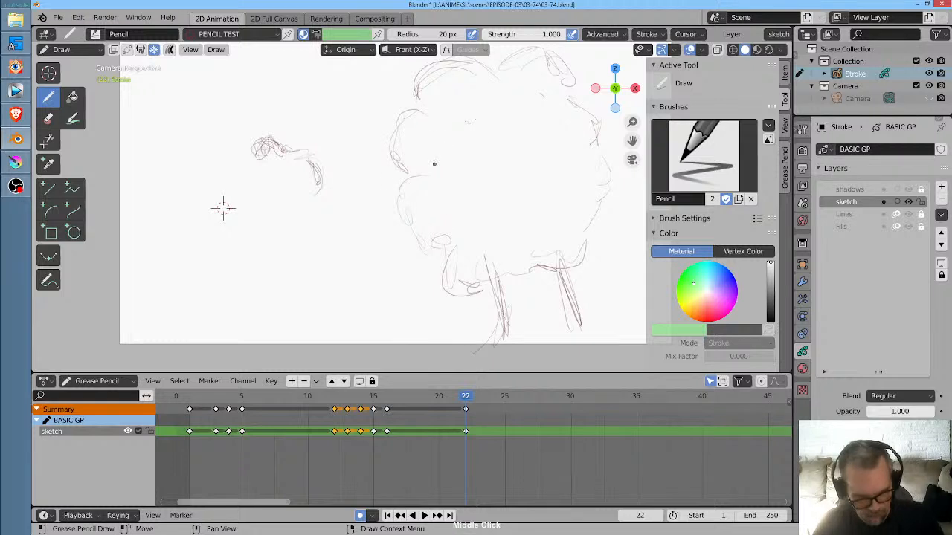
key("Down")
key("Up")
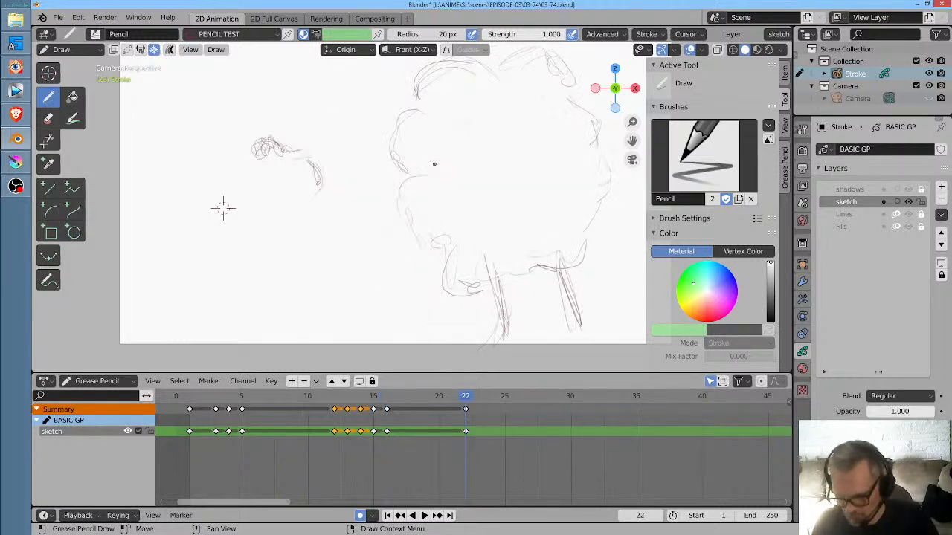
mouse_move(302, 159)
left_mouse_down()
mouse_move(321, 202)
mouse_move(328, 197)
mouse_move(293, 209)
mouse_move(332, 194)
left_mouse_up()
left_click_drag(282, 212, 330, 195)
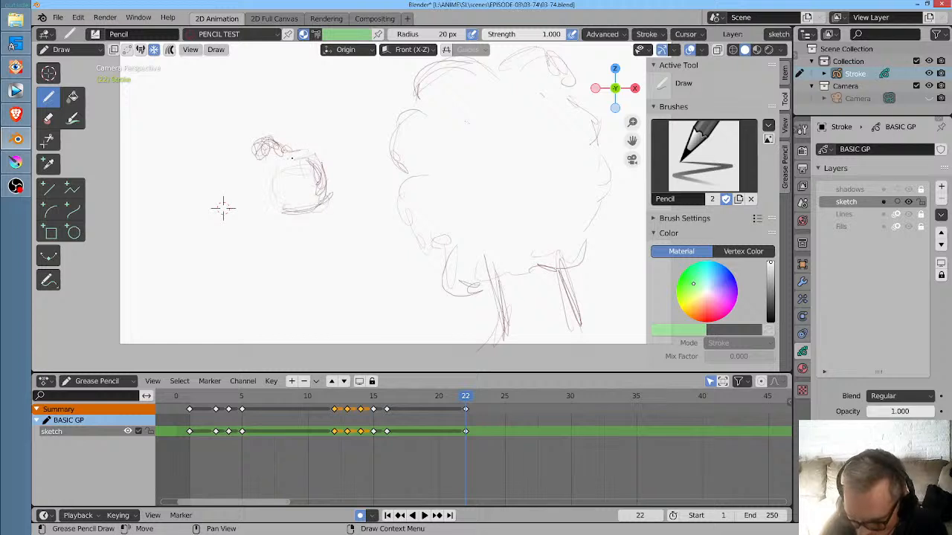
- Sketch the bending figure's hanging arm and both legs beneath the hips with pencil strokes
mouse_move(278, 173)
left_mouse_down()
mouse_move(311, 161)
mouse_move(251, 188)
mouse_move(292, 134)
mouse_move(254, 190)
mouse_move(282, 249)
left_mouse_up()
mouse_move(272, 209)
left_mouse_down()
mouse_move(290, 263)
mouse_move(288, 251)
left_mouse_up()
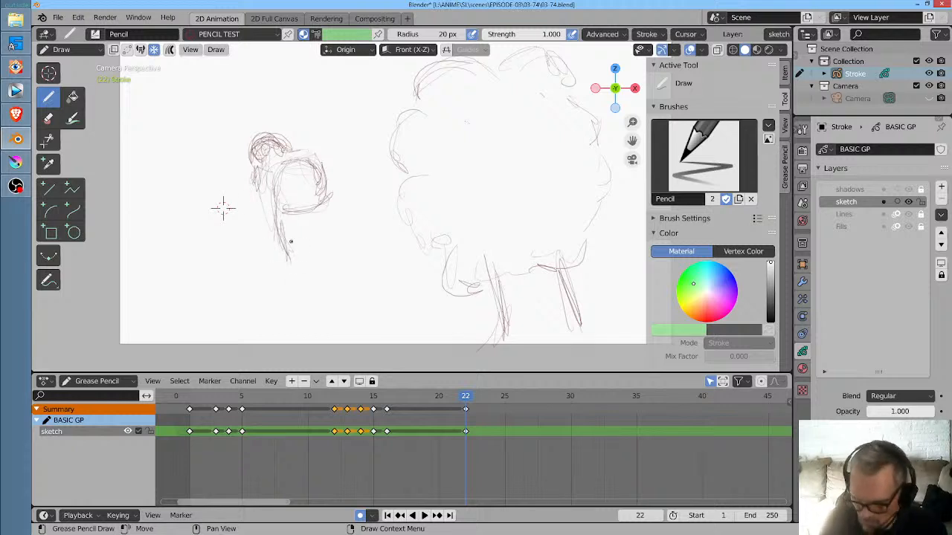
mouse_move(278, 187)
left_mouse_down()
mouse_move(292, 244)
mouse_move(283, 283)
left_mouse_up()
left_click_drag(289, 240, 290, 293)
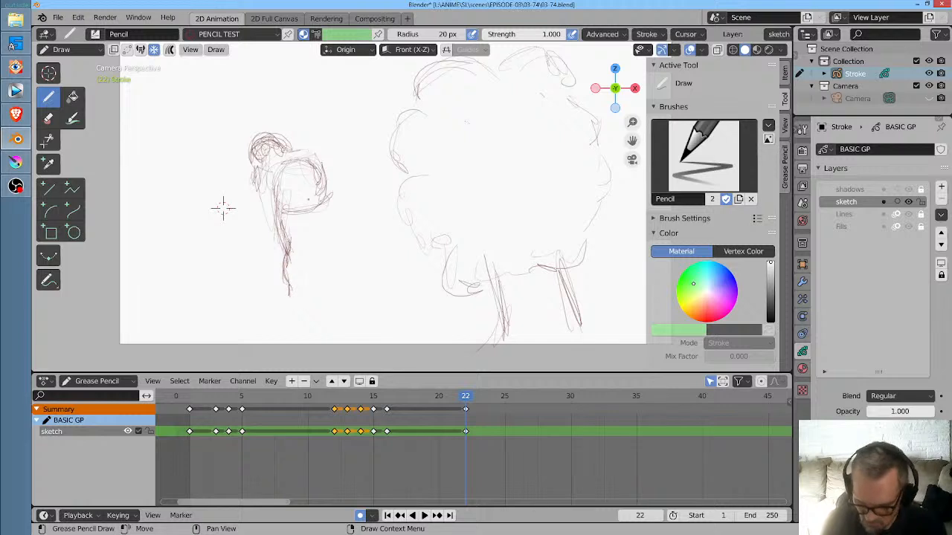
left_click_drag(300, 214, 302, 249)
mouse_move(323, 193)
left_mouse_down()
mouse_move(318, 273)
mouse_move(321, 241)
mouse_move(317, 284)
left_mouse_up()
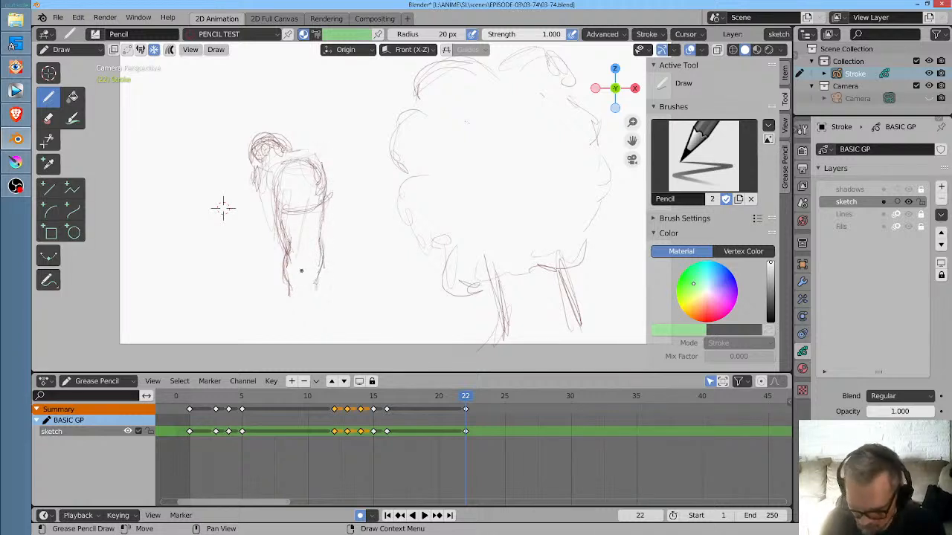
left_click_drag(302, 209, 299, 272)
left_click_drag(302, 226, 296, 302)
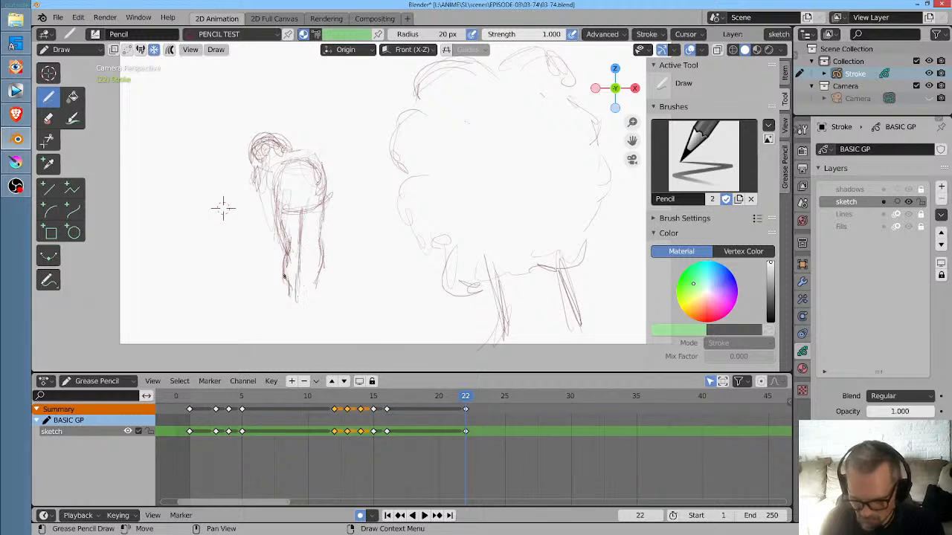
left_click_drag(304, 212, 304, 237)
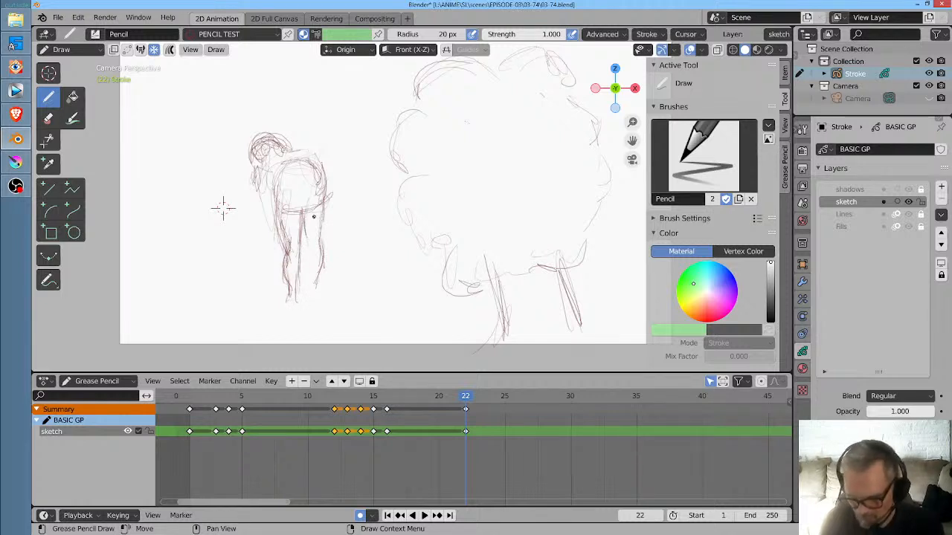
- Move the current frame to 24
left_click(478, 400)
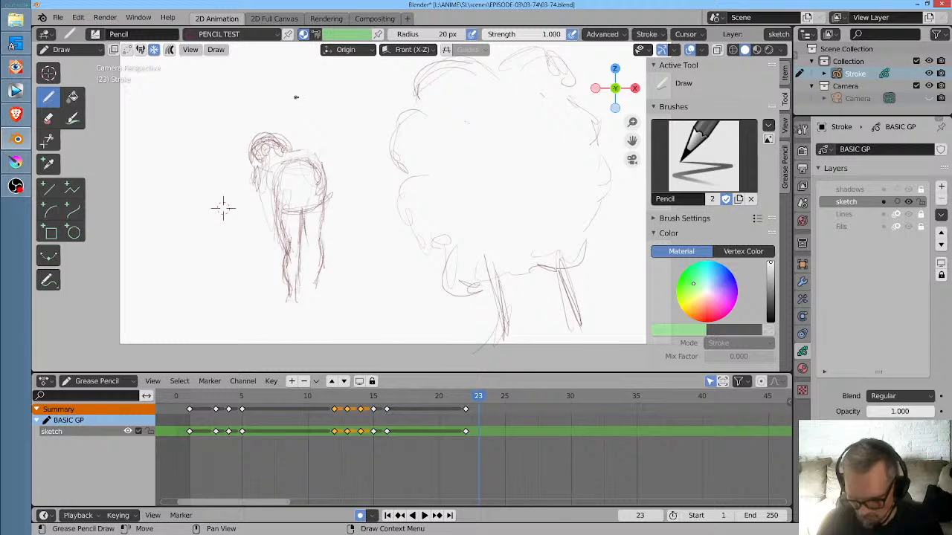
left_click(491, 400)
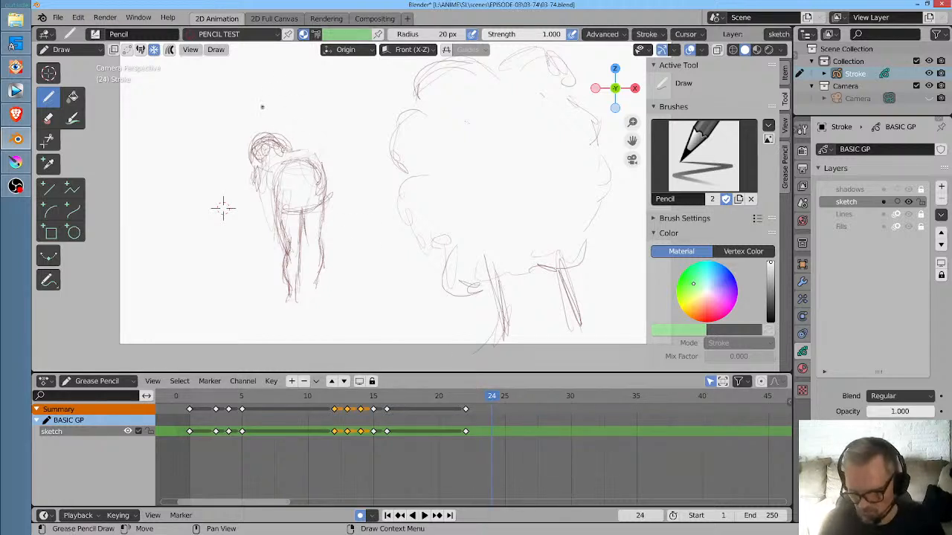
left_click_drag(286, 75, 295, 72)
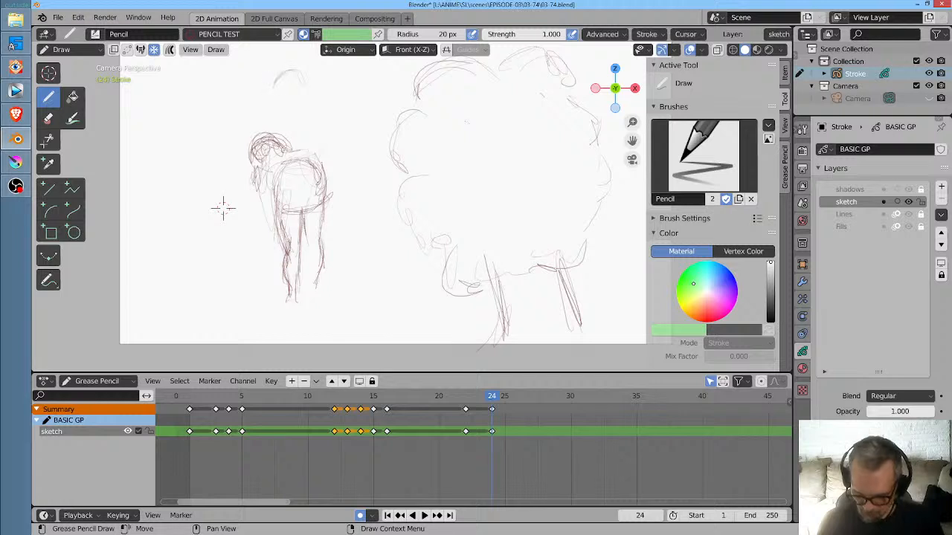
key("ctrl+z")
key("ctrl+z")
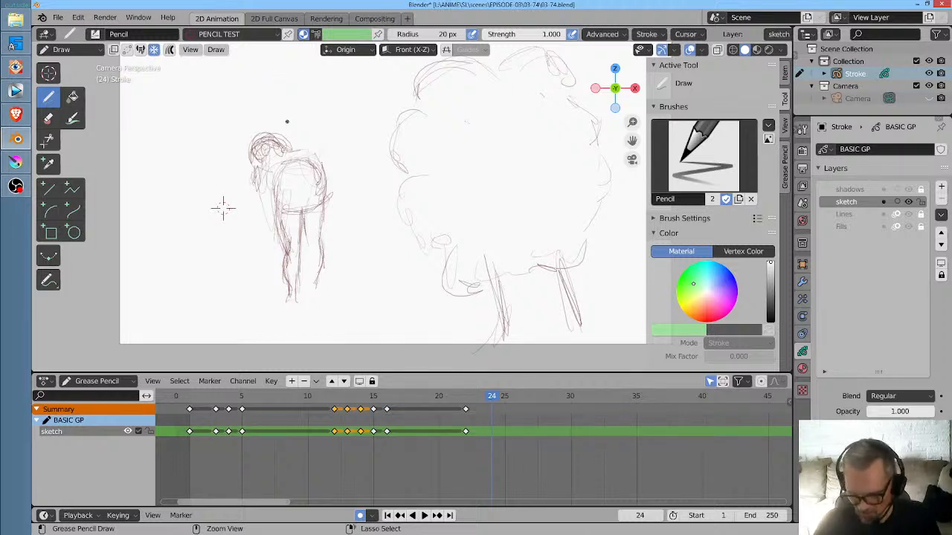
- On frame 24, erase the figure's bent head and back and sketch an upright torso with shoulders above the existing hips
mouse_move(287, 121)
left_mouse_down()
mouse_move(252, 172)
mouse_move(275, 139)
mouse_move(291, 141)
mouse_move(301, 165)
mouse_move(309, 135)
mouse_move(318, 164)
mouse_move(306, 130)
left_mouse_up()
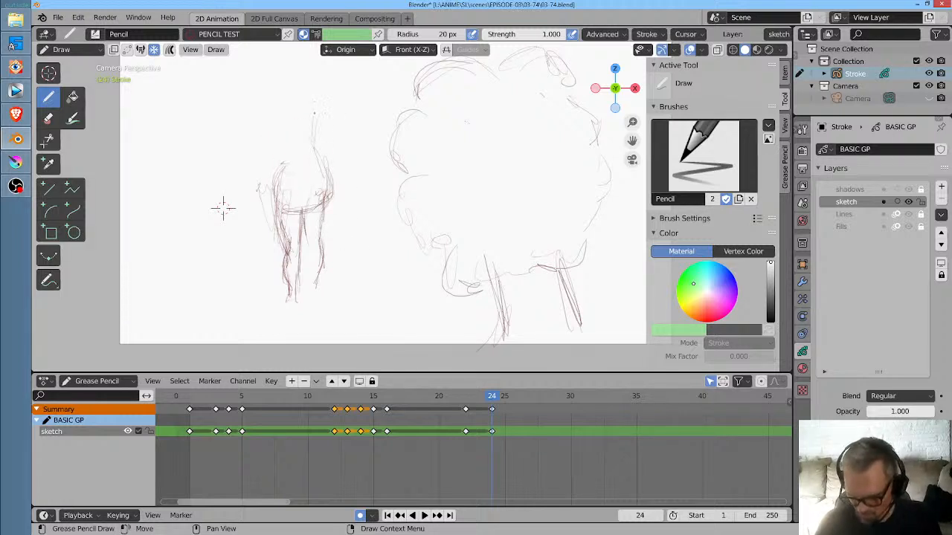
left_click_drag(330, 96, 314, 134)
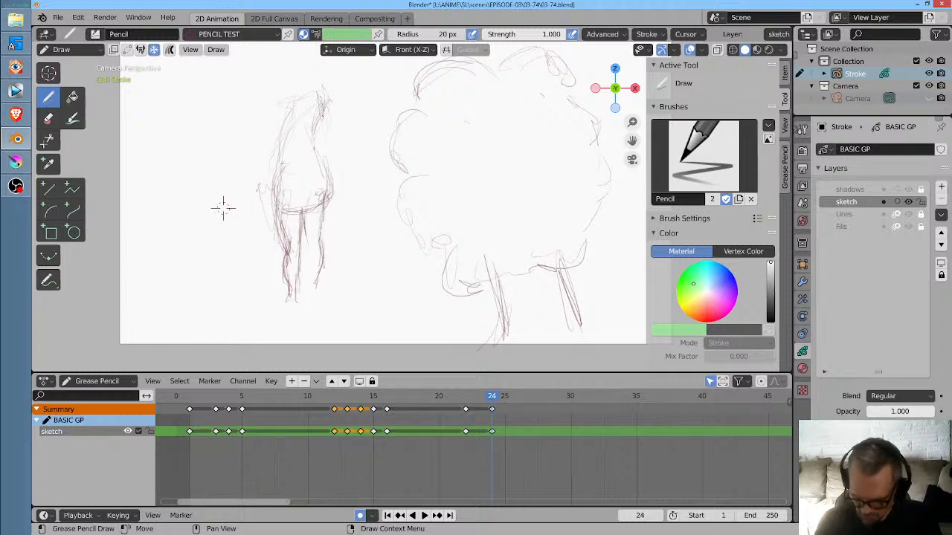
left_click_drag(286, 107, 277, 135)
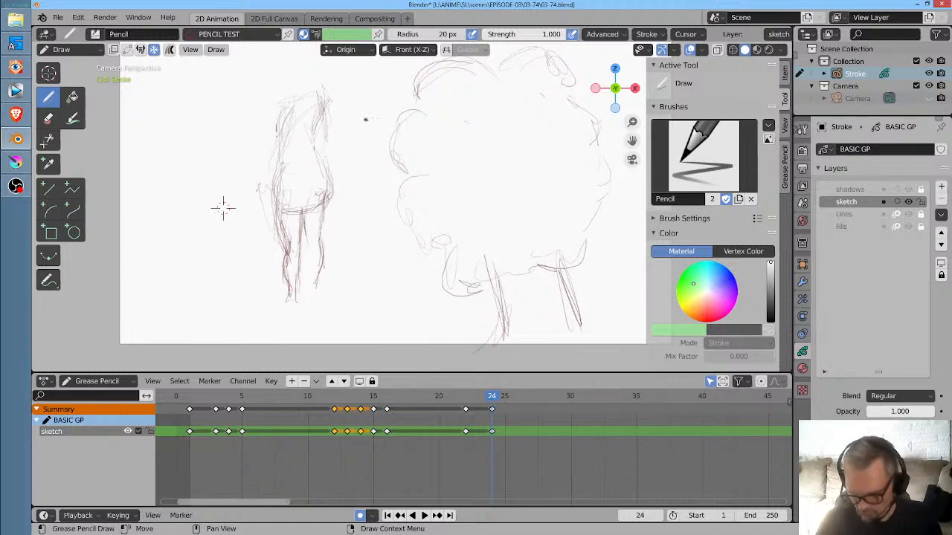
mouse_move(328, 121)
left_mouse_down()
mouse_move(332, 171)
mouse_move(328, 135)
left_mouse_up()
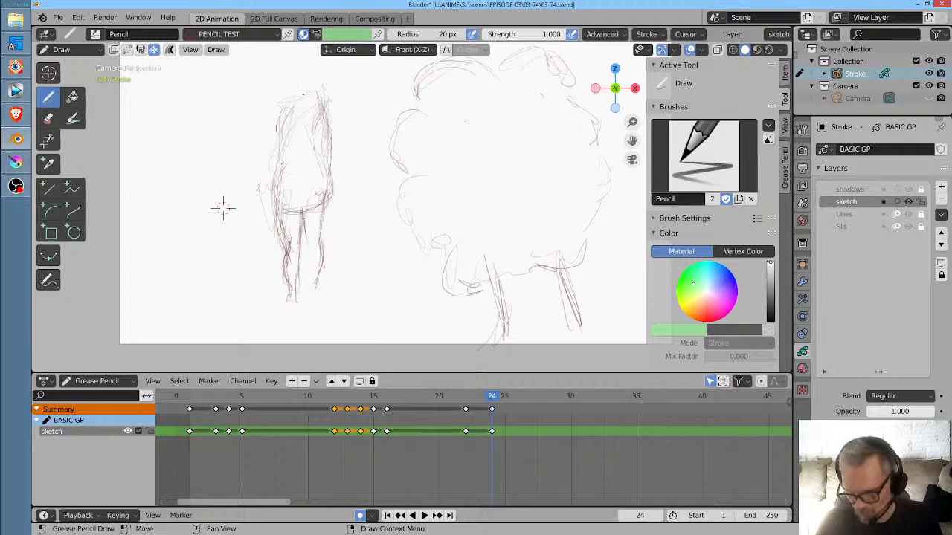
left_click_drag(312, 89, 287, 106)
- Sketch the head and hair on the upright figure at frame 24, and compare the pose with the frame 22 keyframe
left_click_drag(351, 136, 356, 202)
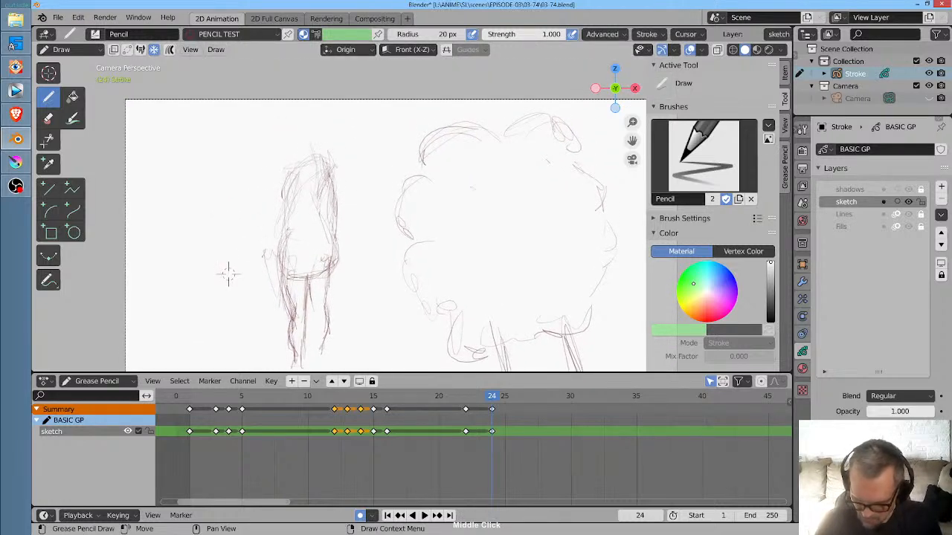
mouse_move(301, 127)
left_mouse_down()
mouse_move(325, 160)
mouse_move(280, 164)
mouse_move(322, 157)
mouse_move(327, 181)
left_mouse_up()
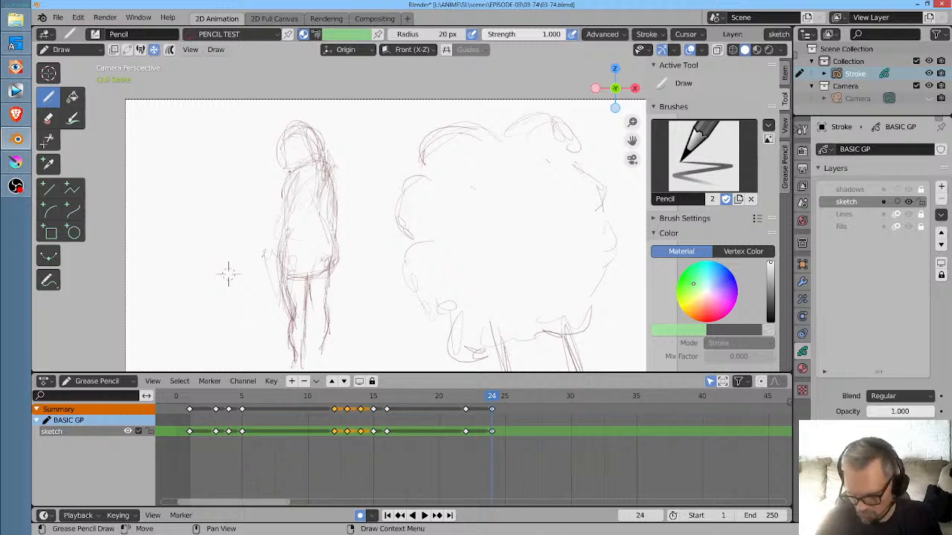
mouse_move(297, 147)
left_mouse_down()
mouse_move(290, 181)
mouse_move(306, 154)
mouse_move(312, 200)
mouse_move(329, 182)
left_mouse_up()
key("Down")
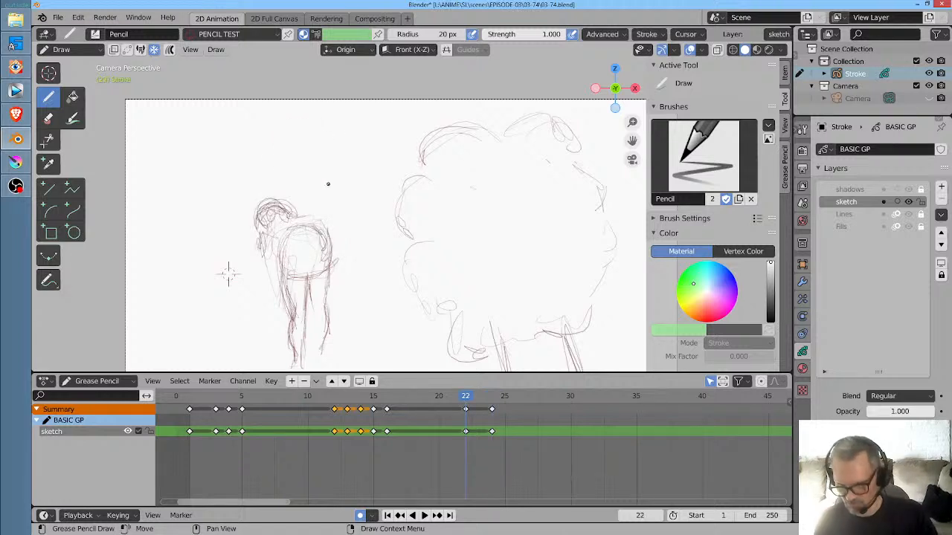
- Sketch both hanging arms and the hand on the upright figure at frame 24
key("Up")
left_click_drag(287, 182, 271, 254)
left_click_drag(282, 189, 281, 257)
left_click_drag(339, 193, 336, 244)
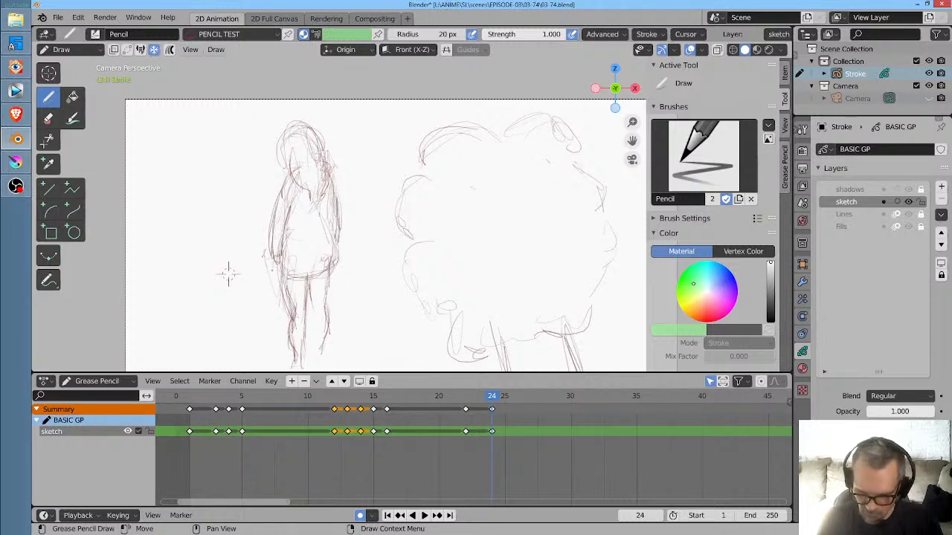
left_click_drag(279, 253, 272, 270)
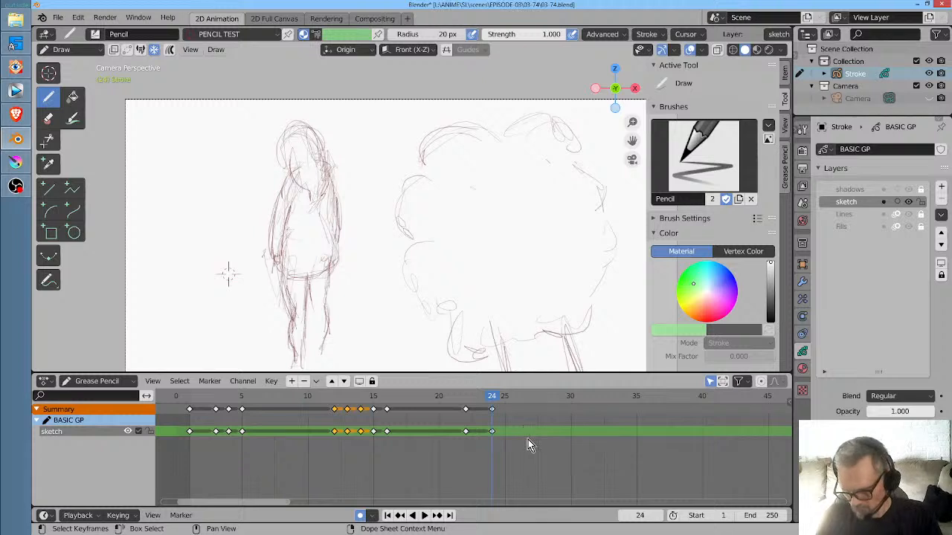
- Play back the cut from the close-up to the figure standing upright in the wide shot
key("Right")
left_click_drag(506, 399, 427, 399)
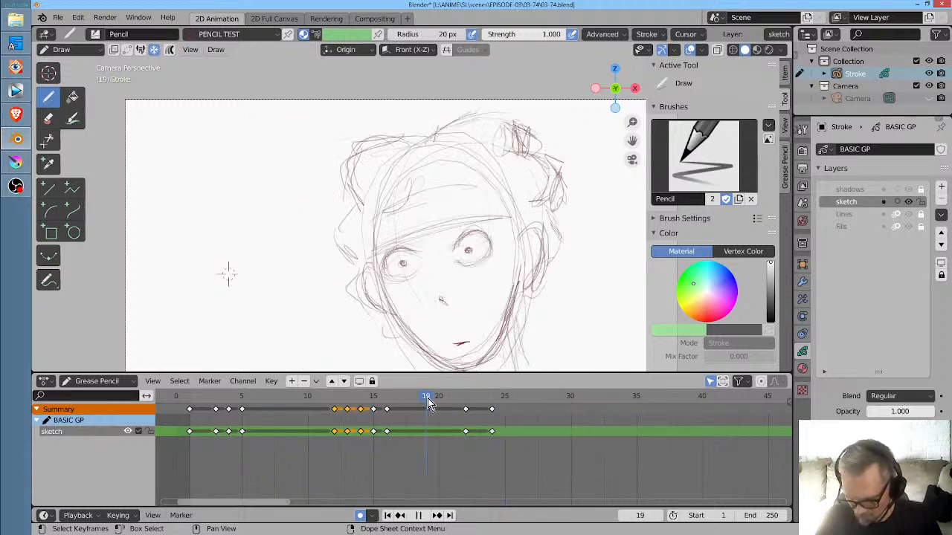
key("space")
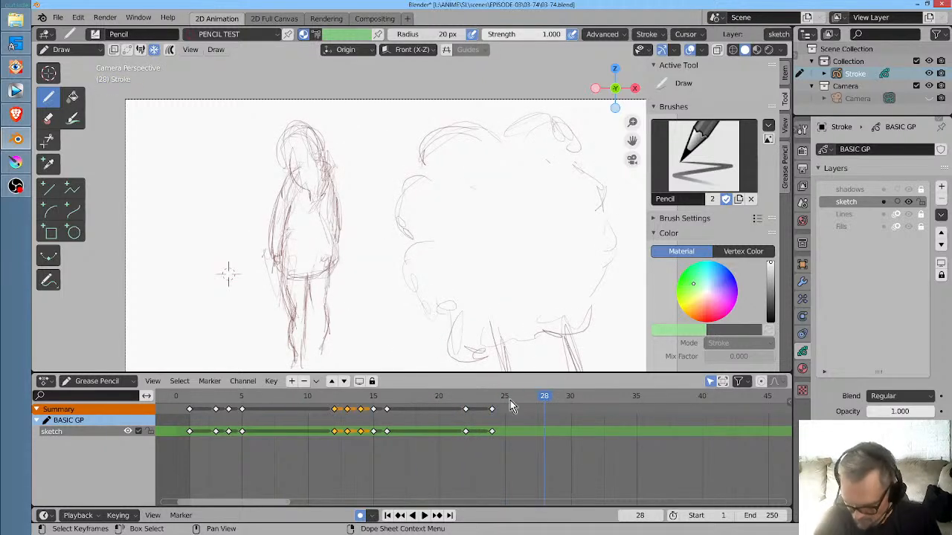
- On frame 23, redraw the figure's head, back and arm as an in-between of the bent and upright poses
left_click_drag(510, 401, 478, 400)
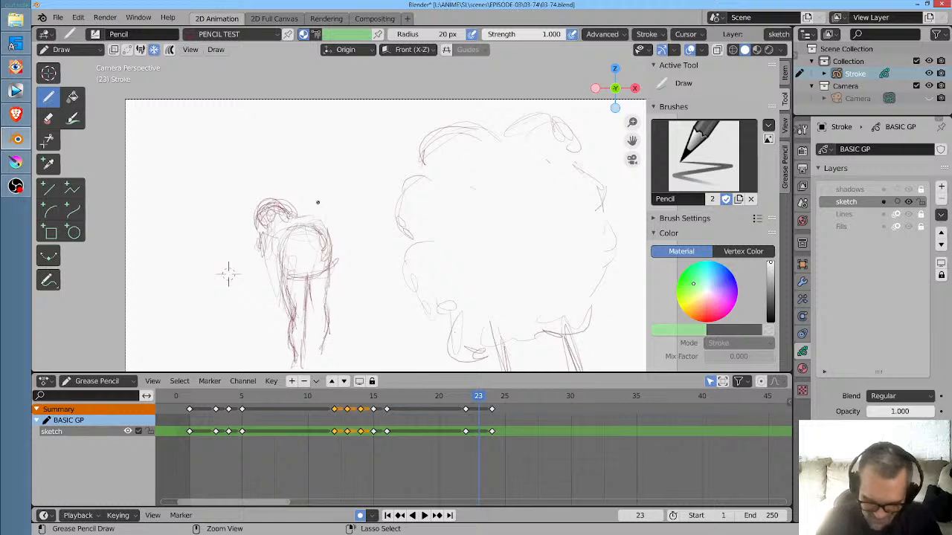
mouse_move(283, 217)
left_mouse_down()
mouse_move(272, 229)
mouse_move(304, 208)
mouse_move(270, 204)
mouse_move(266, 192)
mouse_move(295, 199)
mouse_move(302, 213)
left_mouse_up()
mouse_move(259, 210)
left_mouse_down()
mouse_move(297, 200)
mouse_move(263, 228)
left_mouse_up()
mouse_move(255, 218)
left_mouse_down()
mouse_move(282, 201)
mouse_move(303, 225)
left_mouse_up()
mouse_move(292, 203)
left_mouse_down()
mouse_move(316, 224)
mouse_move(251, 237)
mouse_move(275, 296)
left_mouse_up()
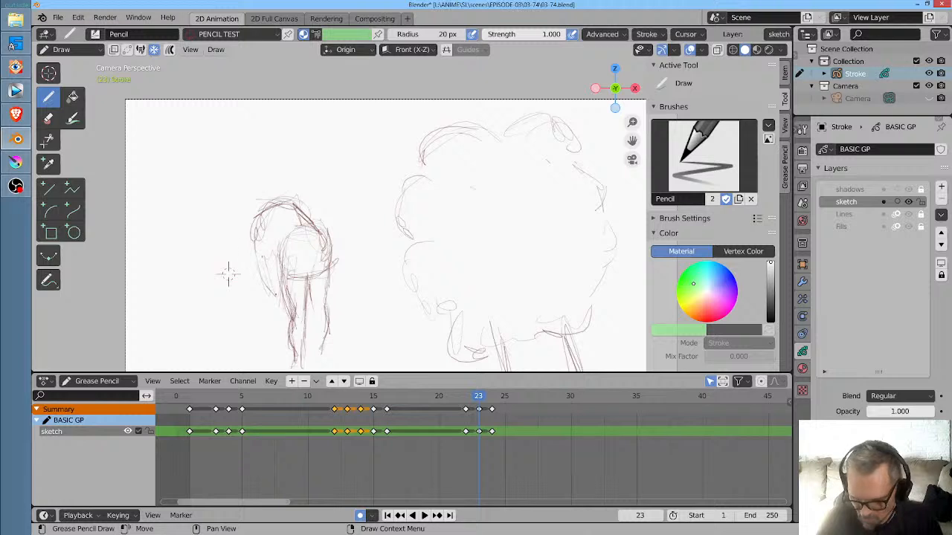
mouse_move(265, 216)
left_mouse_down()
mouse_move(269, 180)
mouse_move(297, 183)
left_mouse_up()
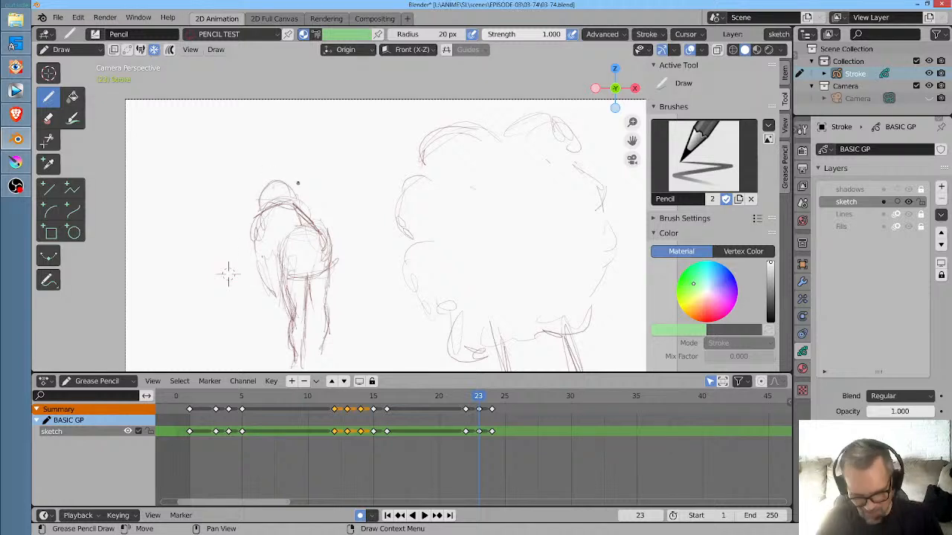
- Compare the frame 23 in-between with its neighbouring frames and play back the straightening-up motion
key("Left")
key("Right")
key("Right")
key("Left")
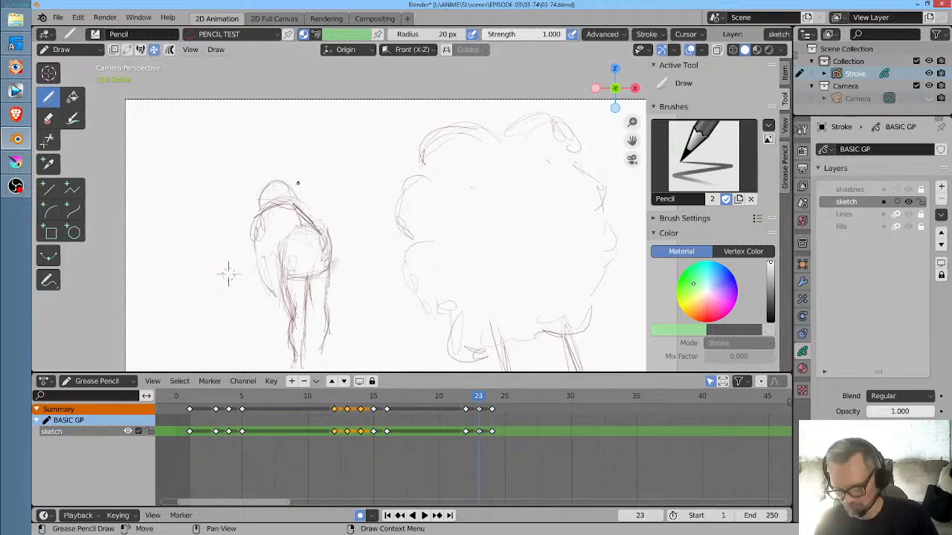
left_click(435, 400)
key("space")
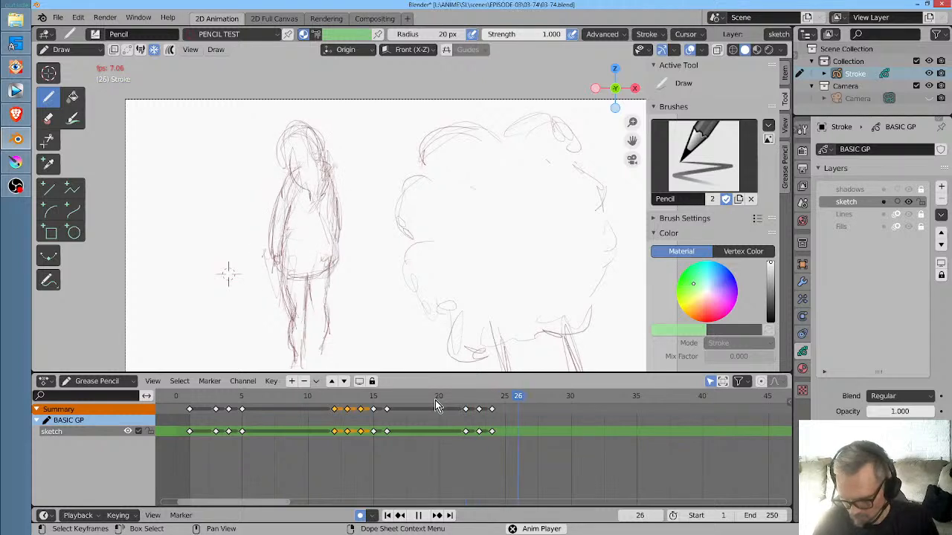
key("space")
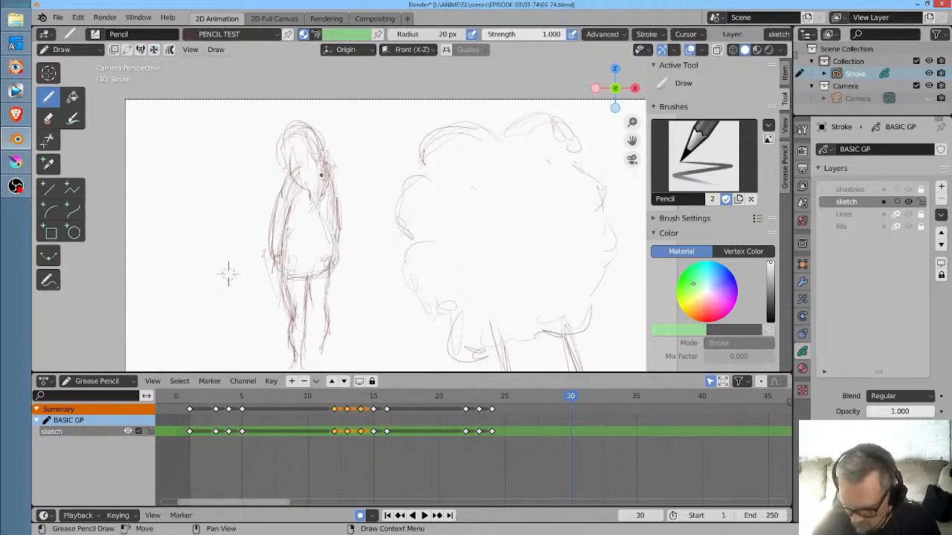
- On frame 30, replace the wide shot with a rough outline of a large close-up head
mouse_move(325, 181)
left_mouse_down()
mouse_move(422, 151)
mouse_move(471, 246)
left_mouse_up()
mouse_move(322, 190)
left_mouse_down()
mouse_move(385, 153)
mouse_move(472, 247)
left_mouse_up()
mouse_move(357, 157)
left_mouse_down()
mouse_move(438, 155)
mouse_move(495, 308)
left_mouse_up()
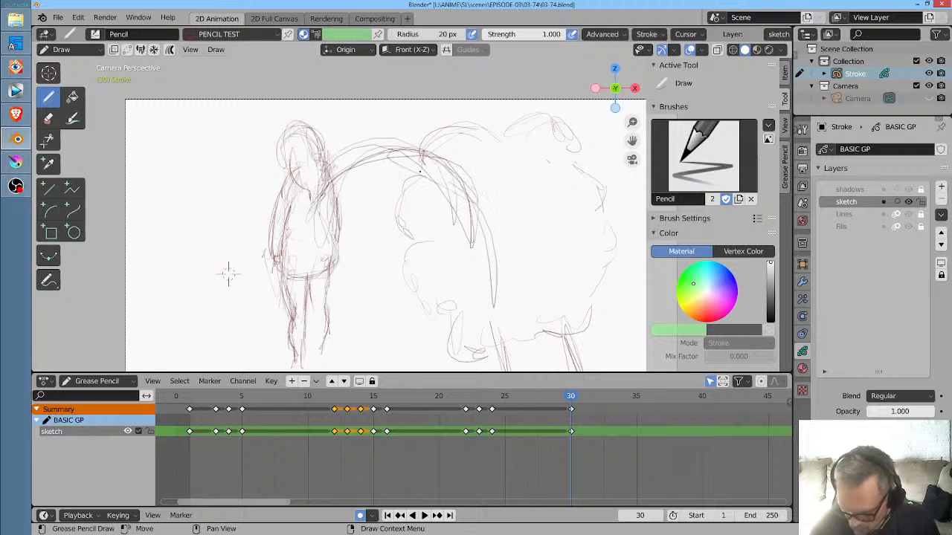
mouse_move(420, 172)
left_mouse_down()
mouse_move(321, 247)
mouse_move(316, 305)
left_mouse_up()
mouse_move(300, 206)
left_mouse_down()
mouse_move(359, 370)
mouse_move(327, 322)
left_mouse_up()
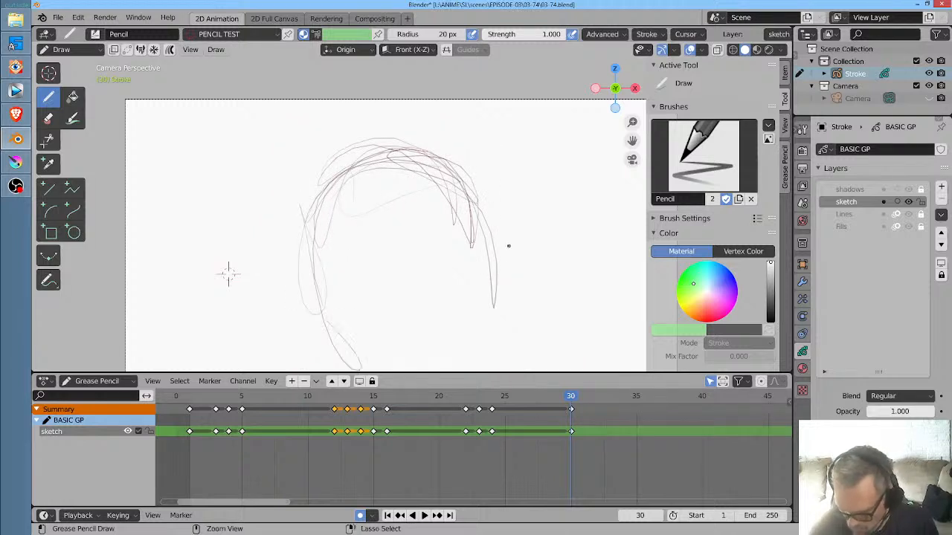
scroll(509, 245, "down", 2)
left_click_drag(479, 277, 468, 366)
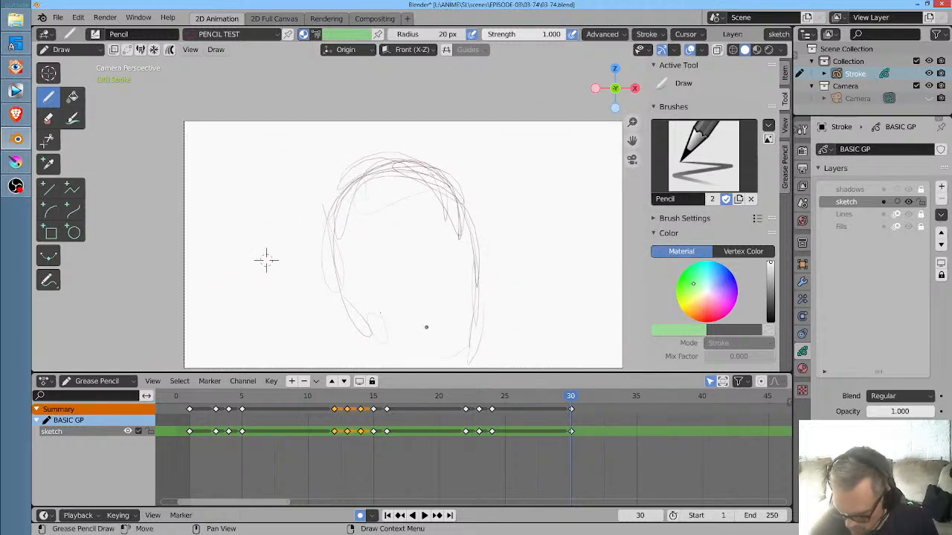
- On frame 31, clear the previous outline and sketch the crown and left side of a tilted head, checking against frame 30
key("Right")
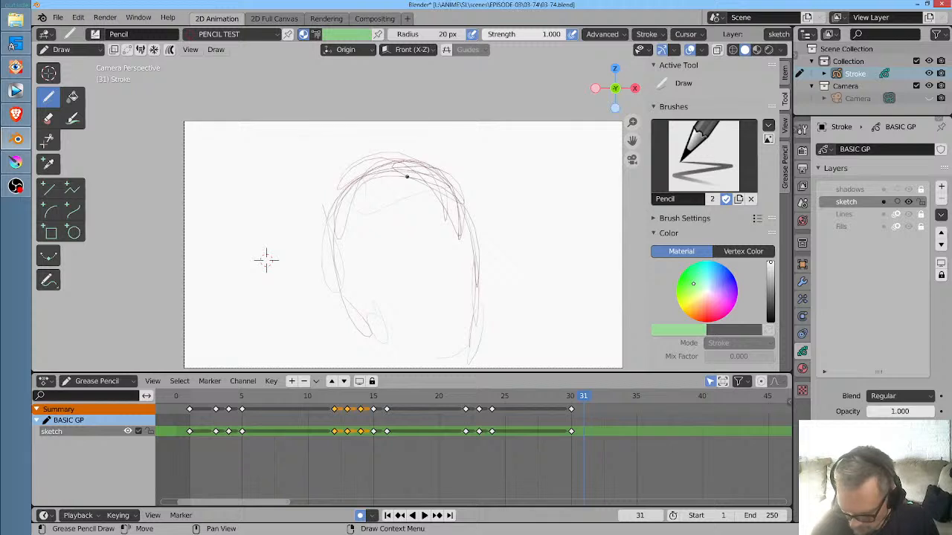
mouse_move(351, 166)
left_mouse_down()
mouse_move(392, 261)
mouse_move(409, 267)
left_mouse_up()
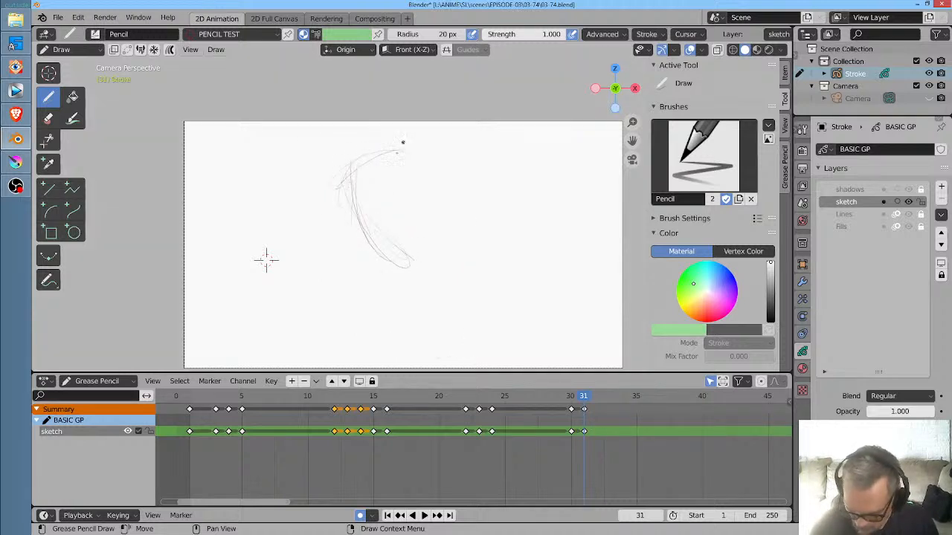
key("Left")
key("Right")
mouse_move(360, 185)
left_mouse_down()
mouse_move(426, 148)
mouse_move(472, 155)
mouse_move(493, 238)
mouse_move(503, 208)
mouse_move(505, 229)
left_mouse_up()
key("Left")
key("Right")
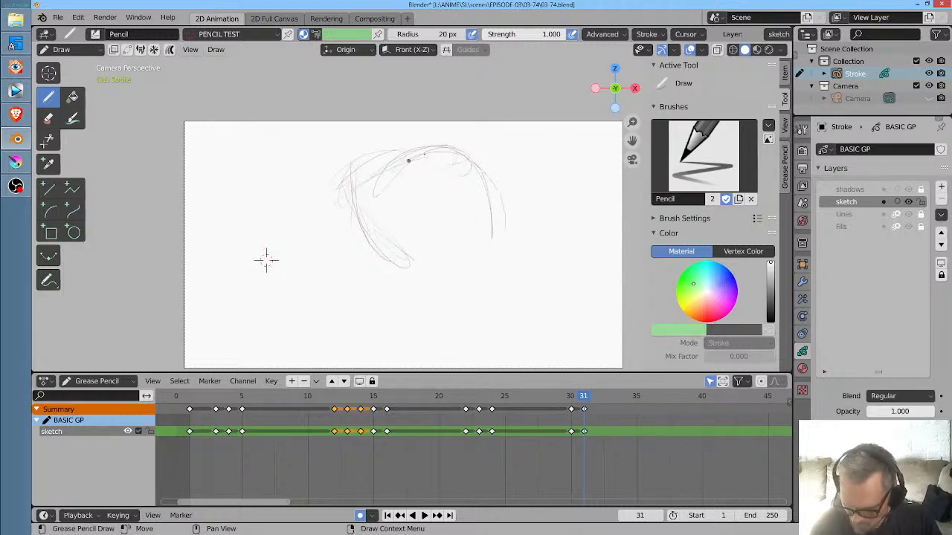
- Extend the frame 31 head with strokes for the slanting lower edge, the right side, and the pointed strands beneath
key("Up")
key("Down")
key("Right")
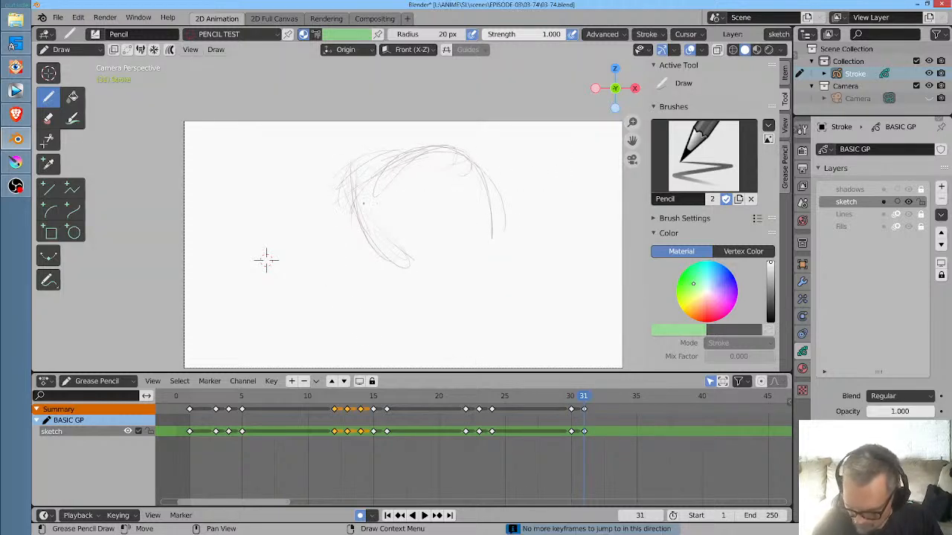
mouse_move(362, 203)
left_mouse_down()
mouse_move(448, 146)
mouse_move(499, 268)
left_mouse_up()
left_click_drag(360, 184, 391, 258)
left_click_drag(362, 201, 446, 287)
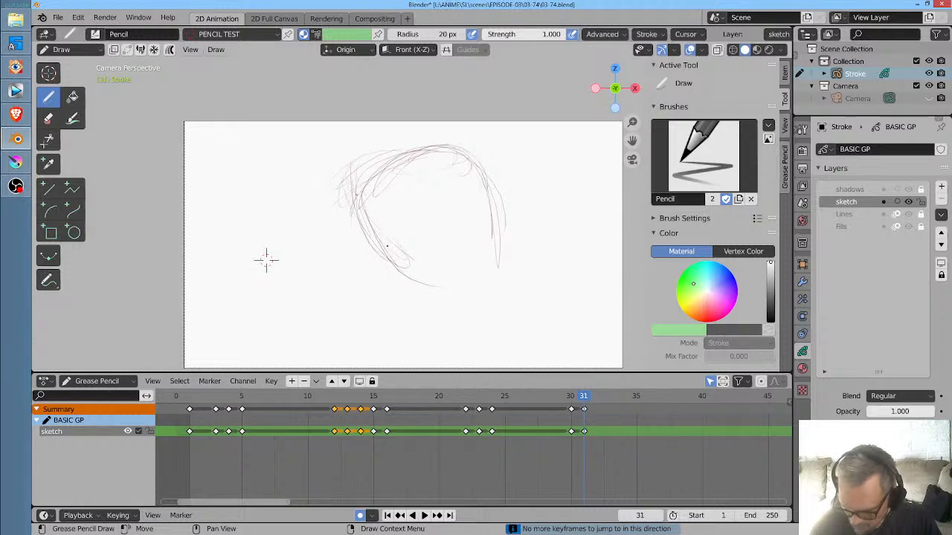
left_click_drag(387, 245, 425, 277)
mouse_move(496, 275)
left_mouse_down()
mouse_move(486, 220)
mouse_move(489, 310)
left_mouse_up()
key("Down")
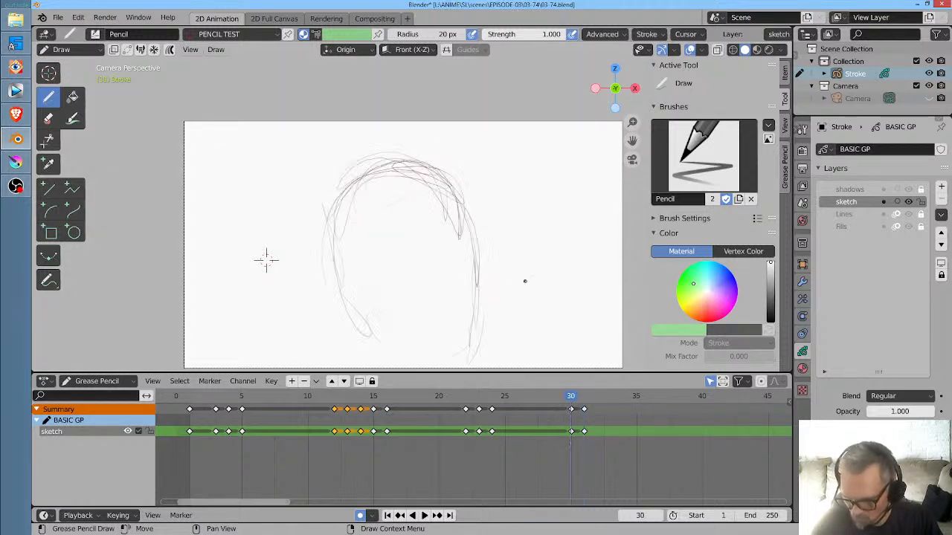
key("Up")
left_click_drag(408, 287, 474, 322)
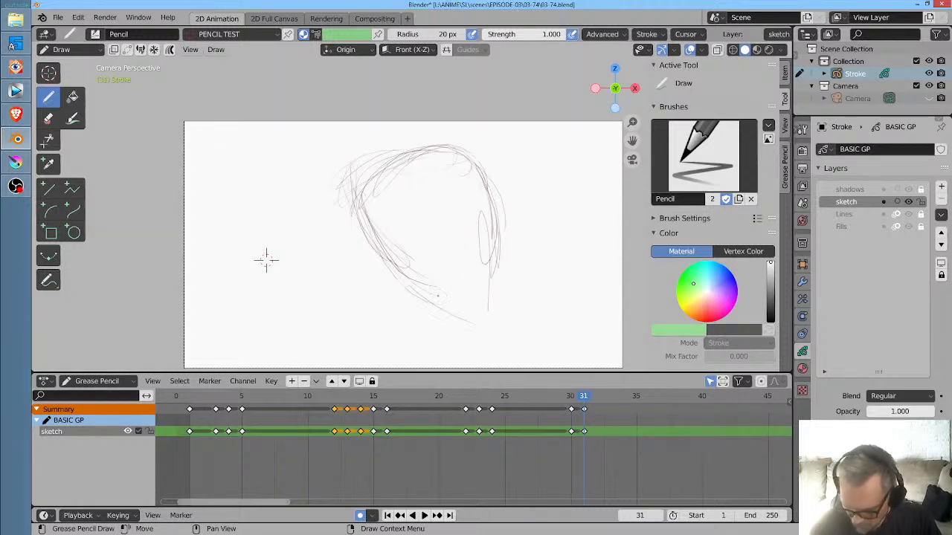
mouse_move(484, 287)
left_mouse_down()
mouse_move(528, 322)
mouse_move(511, 355)
left_mouse_up()
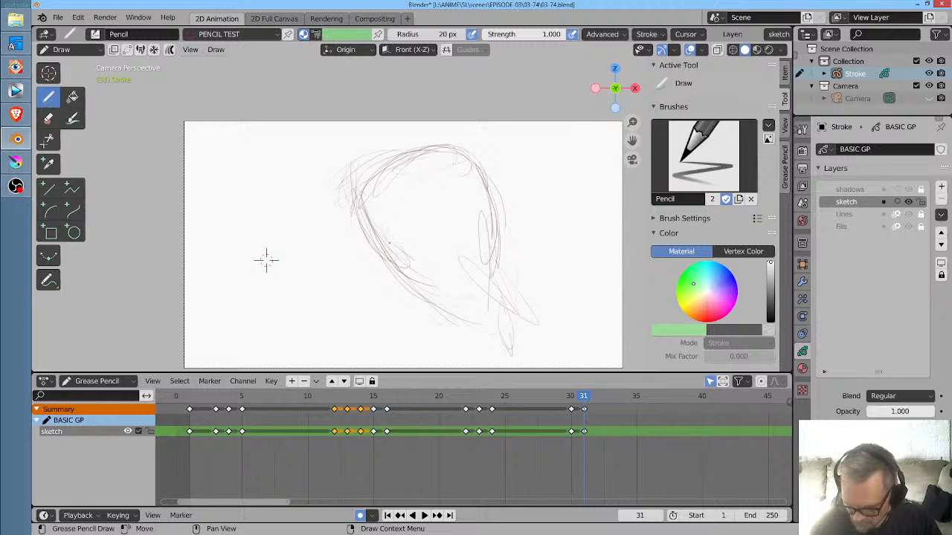
- Sketch the cheek, jaw, chin and neck along the lower left of the frame 31 head, checking against frame 30
key("Down")
key("Up")
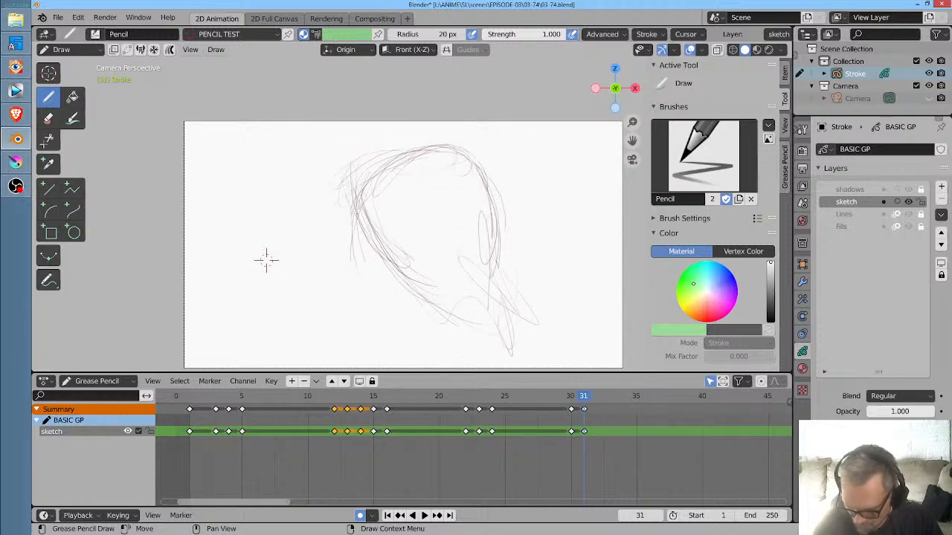
key("Down")
key("Up")
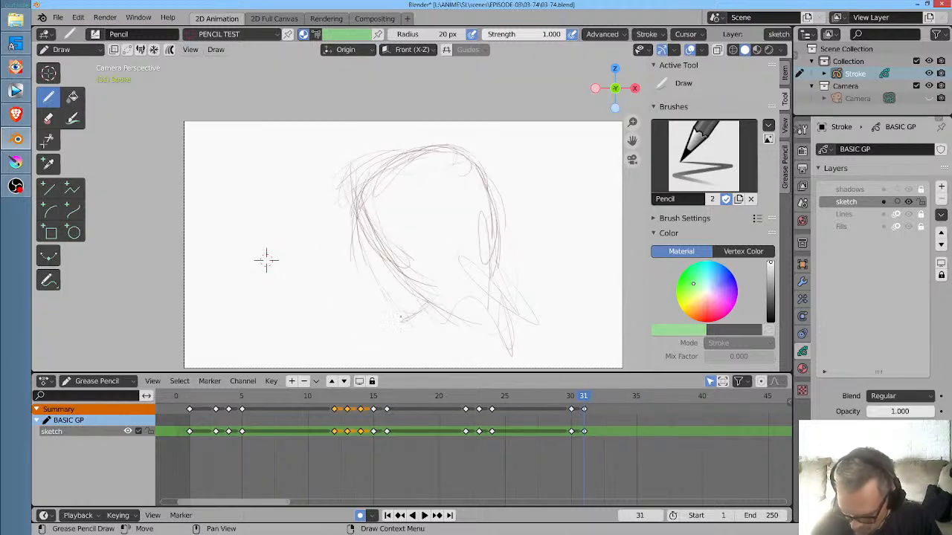
mouse_move(402, 323)
left_mouse_down()
mouse_move(360, 232)
mouse_move(368, 281)
left_mouse_up()
left_click_drag(356, 195, 381, 296)
left_click_drag(382, 297, 430, 333)
mouse_move(427, 293)
left_mouse_down()
mouse_move(421, 326)
mouse_move(406, 331)
left_mouse_up()
key("Left")
key("Right")
mouse_move(425, 316)
left_mouse_down()
mouse_move(439, 310)
mouse_move(388, 365)
left_mouse_up()
left_click_drag(444, 304, 431, 310)
left_click_drag(491, 299, 374, 363)
- Compare the new close-up head drawings with the frame 24 wide shot
key("Down")
key("Down")
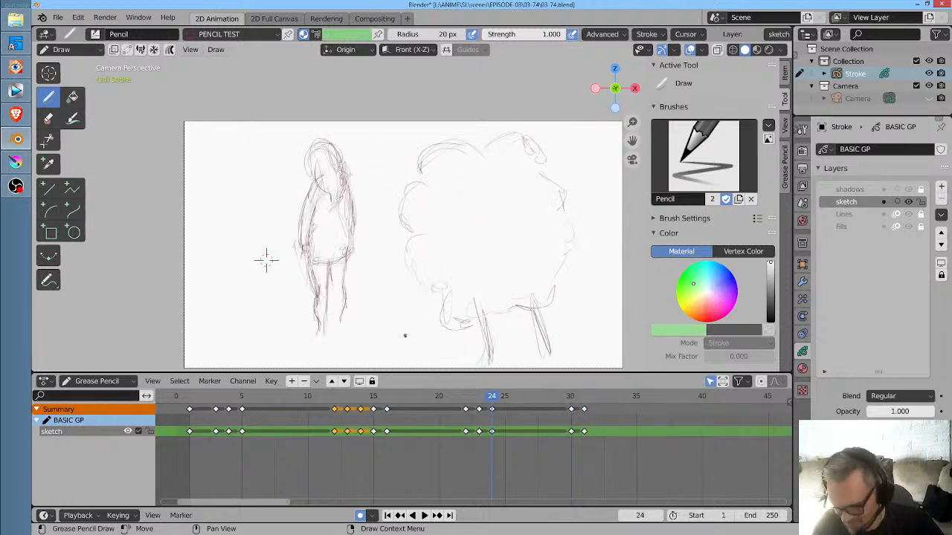
key("Up")
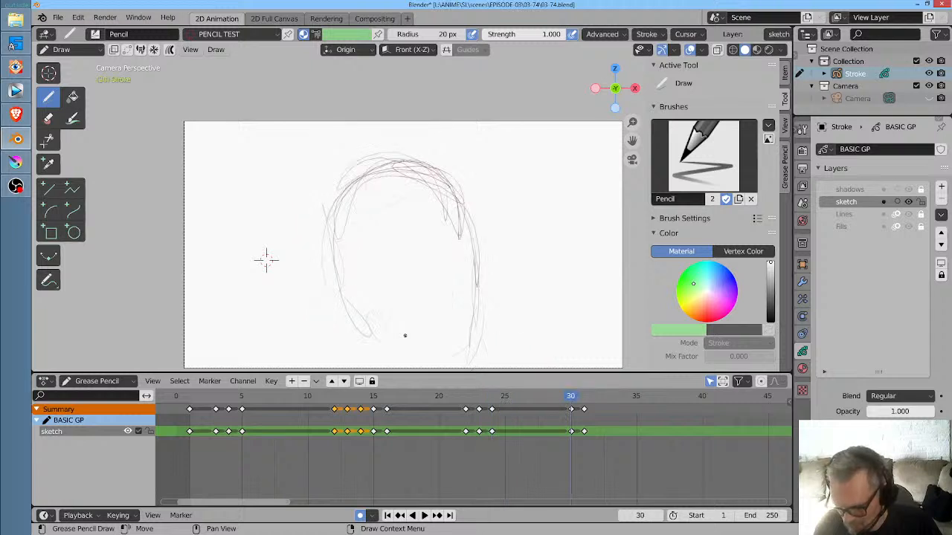
- On frame 32, clear the copied head and sketch the curved jaw and left side of a new face
key("Right")
key("Right")
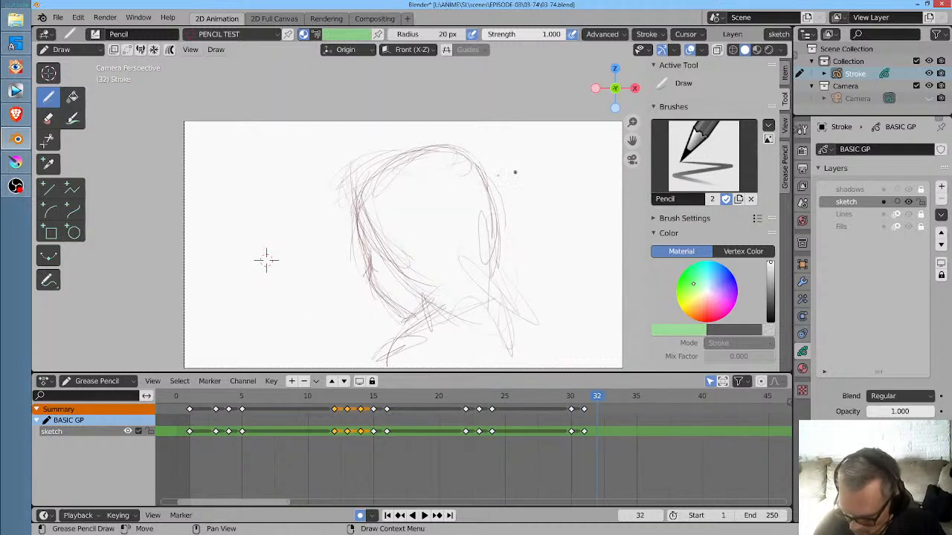
left_click_drag(387, 311, 389, 320)
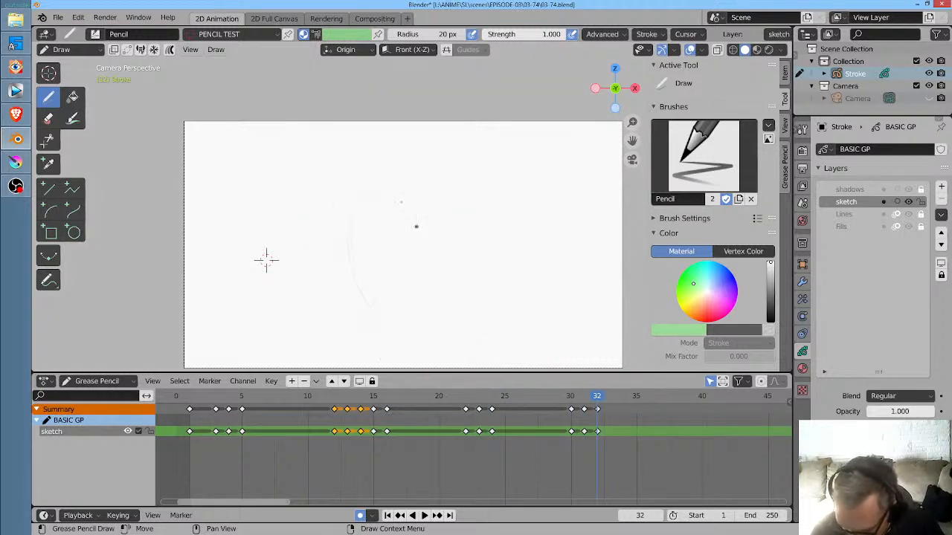
key("Left")
key("Right")
mouse_move(359, 220)
left_mouse_down()
mouse_move(380, 292)
mouse_move(403, 253)
mouse_move(432, 303)
mouse_move(455, 316)
left_mouse_up()
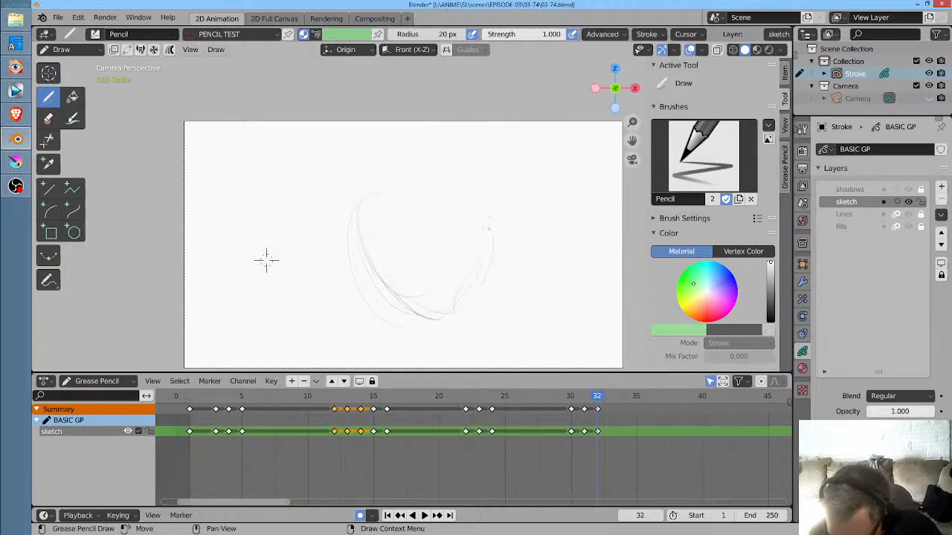
left_click_drag(334, 220, 406, 306)
left_click_drag(373, 162, 378, 275)
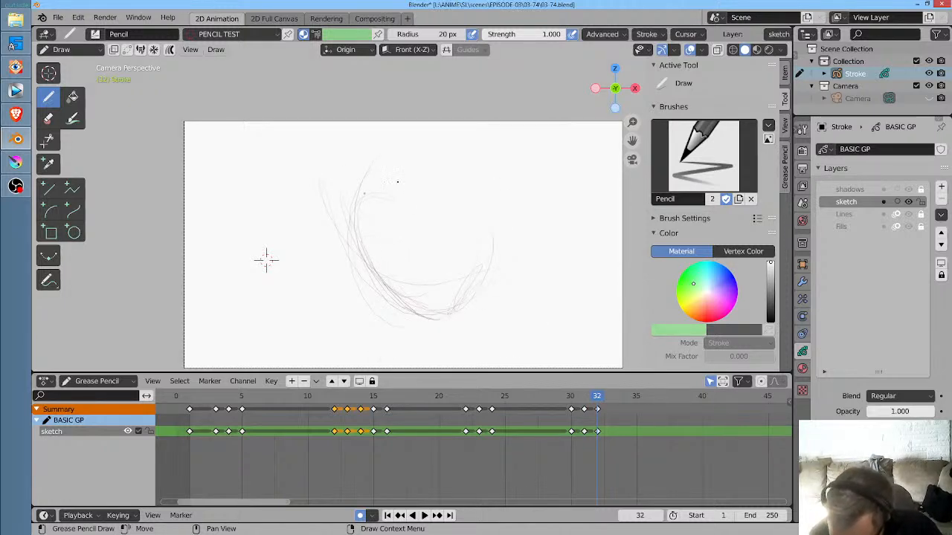
- Draw long hair strands falling over the left side of the face at frame 32
mouse_move(377, 200)
left_mouse_down()
mouse_move(374, 268)
mouse_move(385, 318)
mouse_move(368, 309)
left_mouse_up()
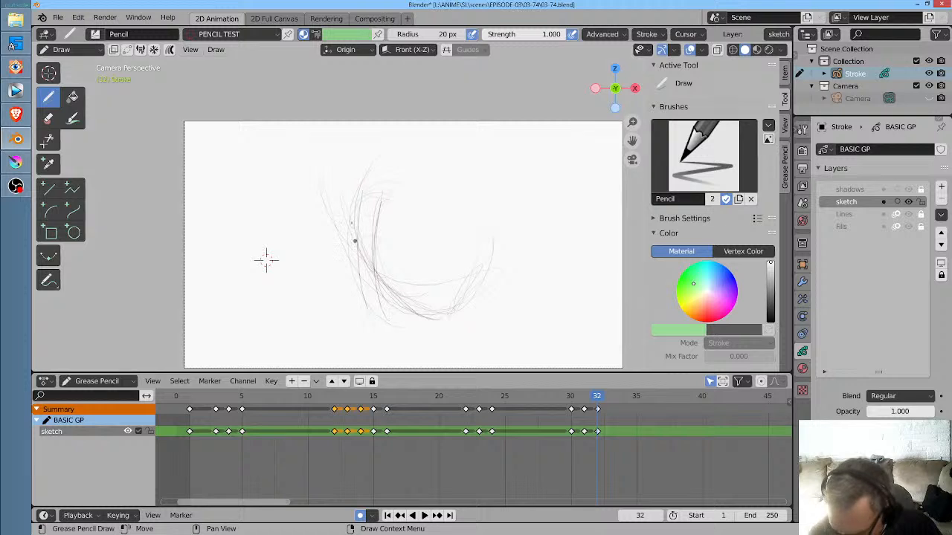
left_click_drag(348, 239, 365, 288)
left_click_drag(374, 193, 388, 323)
left_click_drag(349, 212, 387, 323)
key("Left")
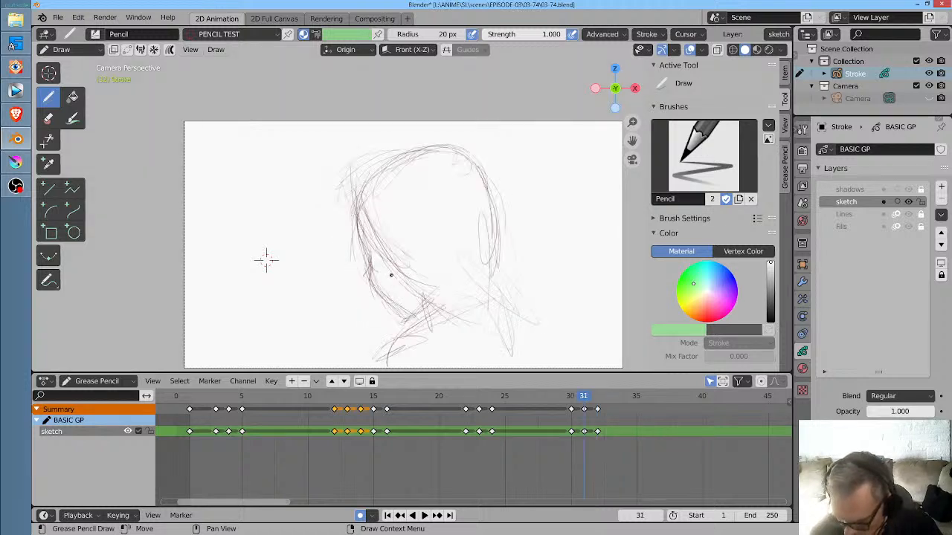
key("Right")
left_click_drag(381, 220, 440, 284)
mouse_move(391, 220)
left_mouse_down()
mouse_move(382, 269)
mouse_move(400, 332)
left_mouse_up()
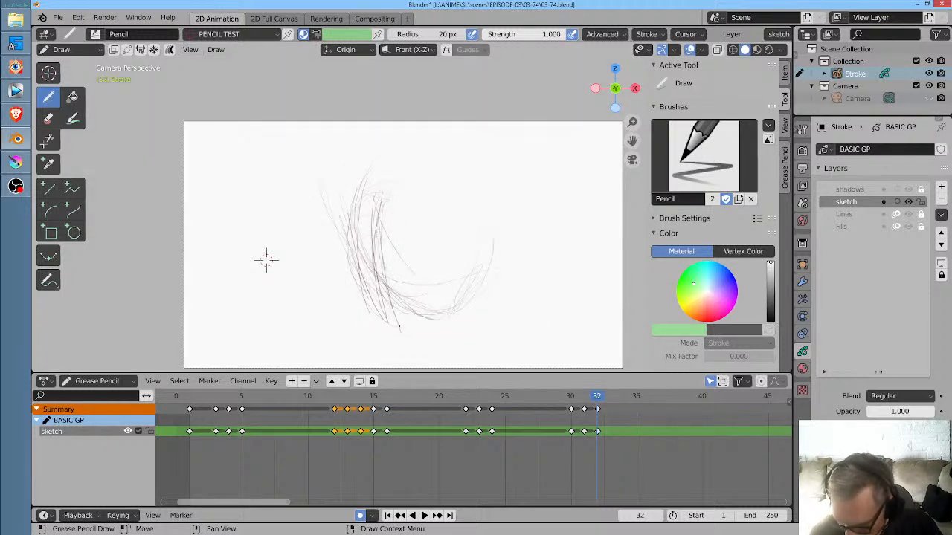
left_click_drag(412, 176, 394, 332)
left_click_drag(405, 218, 388, 287)
left_click_drag(415, 191, 387, 260)
- Draw hair strands from the parting down the right side of the face at frame 32, checking against frame 31
mouse_move(424, 148)
left_mouse_down()
mouse_move(413, 201)
mouse_move(470, 248)
left_mouse_up()
left_click_drag(453, 195, 493, 257)
left_click_drag(438, 167, 497, 280)
key("Left")
key("Right")
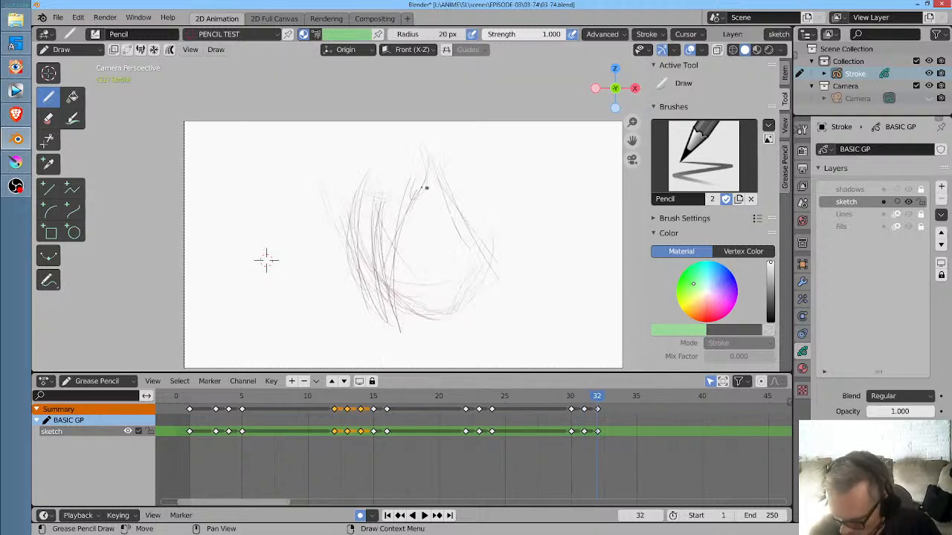
left_click_drag(467, 226, 502, 322)
left_click_drag(487, 273, 481, 351)
left_click_drag(487, 269, 475, 338)
left_click_drag(478, 295, 457, 340)
- Sketch the hair's outer contour on the right and over the crown, and continue it down the left side
mouse_move(500, 273)
left_mouse_down()
mouse_move(519, 231)
mouse_move(508, 155)
left_mouse_up()
mouse_move(507, 274)
left_mouse_down()
mouse_move(504, 143)
mouse_move(513, 239)
left_mouse_up()
left_click_drag(504, 153, 503, 177)
mouse_move(423, 151)
left_mouse_down()
mouse_move(506, 130)
mouse_move(511, 208)
left_mouse_up()
left_click_drag(477, 149, 503, 285)
left_click_drag(437, 145, 499, 189)
mouse_move(469, 137)
left_mouse_down()
mouse_move(369, 166)
mouse_move(357, 194)
left_mouse_up()
mouse_move(419, 146)
left_mouse_down()
mouse_move(388, 142)
mouse_move(338, 285)
left_mouse_up()
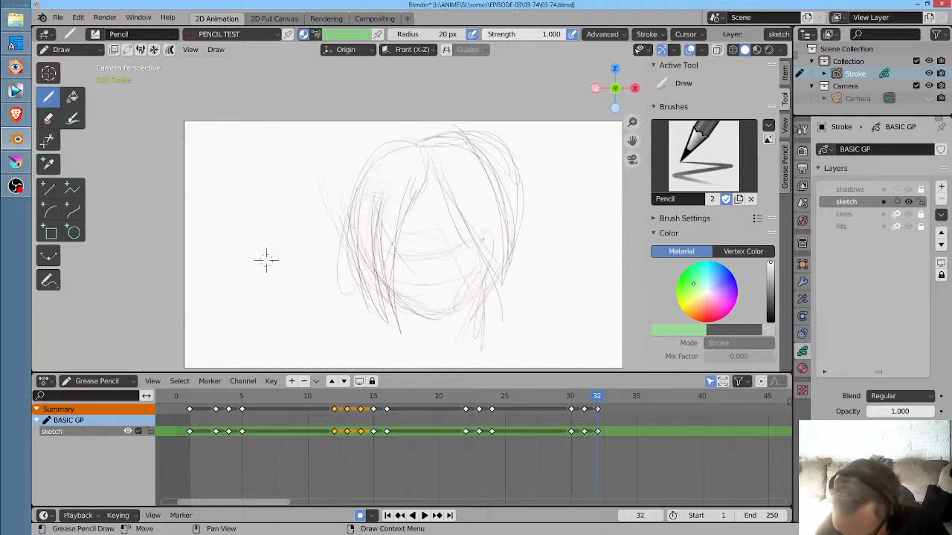
- On frame 32, sketch the upper eyelids of both eyes and the low, slanting brows above them
mouse_move(453, 245)
left_mouse_down()
mouse_move(472, 238)
mouse_move(464, 238)
left_mouse_up()
left_click_drag(451, 245, 468, 238)
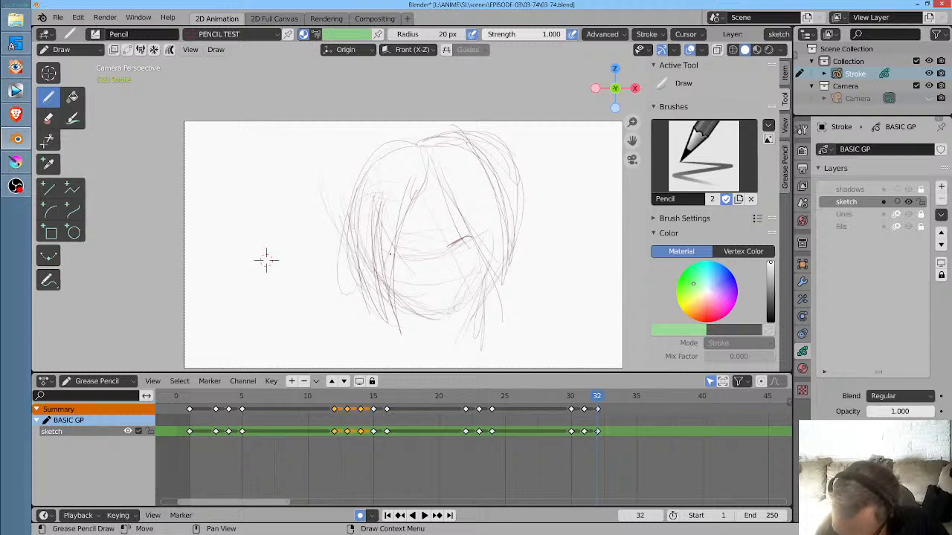
left_click_drag(389, 252, 413, 247)
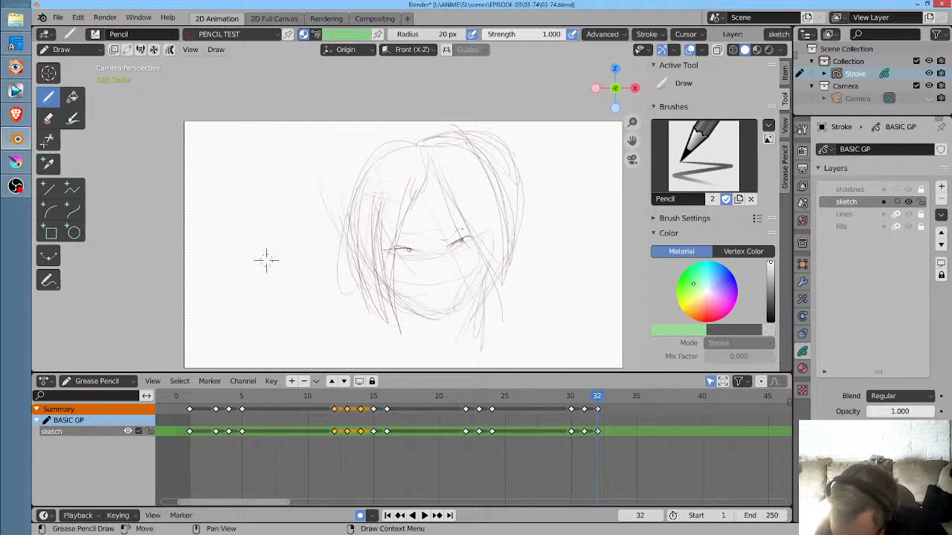
mouse_move(443, 238)
left_mouse_down()
mouse_move(467, 228)
mouse_move(396, 240)
mouse_move(424, 240)
left_mouse_up()
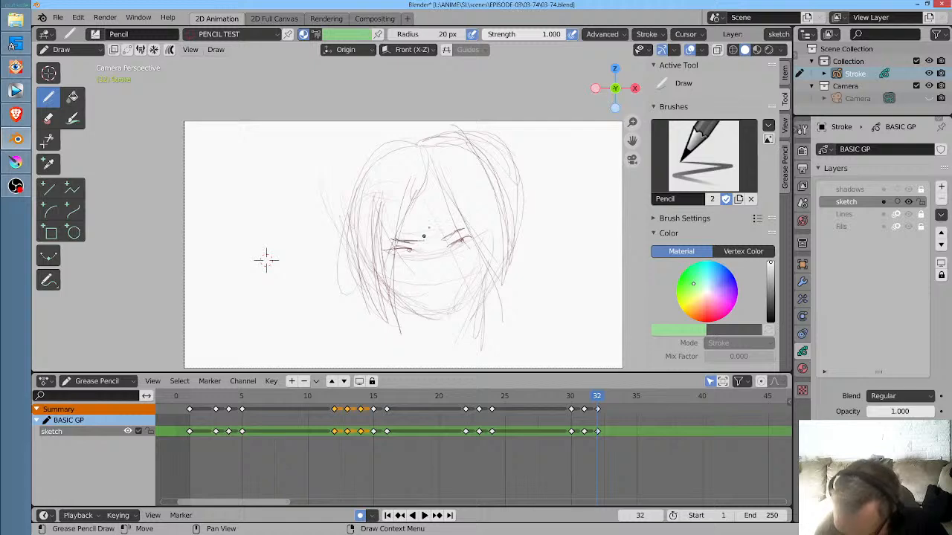
- Add the irises and lower lids to both eyes of the frame 32 face
left_click_drag(490, 260, 587, 178)
left_click_drag(544, 241, 484, 170)
mouse_move(440, 195)
left_mouse_down()
mouse_move(466, 192)
mouse_move(448, 193)
left_mouse_up()
mouse_move(345, 211)
left_mouse_down()
mouse_move(325, 232)
mouse_move(340, 229)
left_mouse_up()
left_click_drag(424, 215, 462, 208)
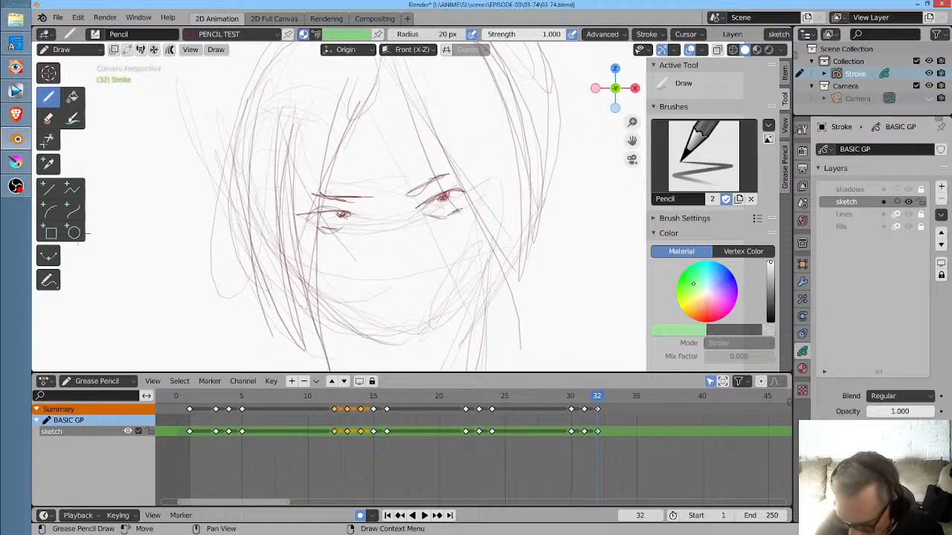
- Lightly mark the nose and strengthen the jawline from the left cheek around the chin to the right cheek
left_click_drag(382, 232, 375, 260)
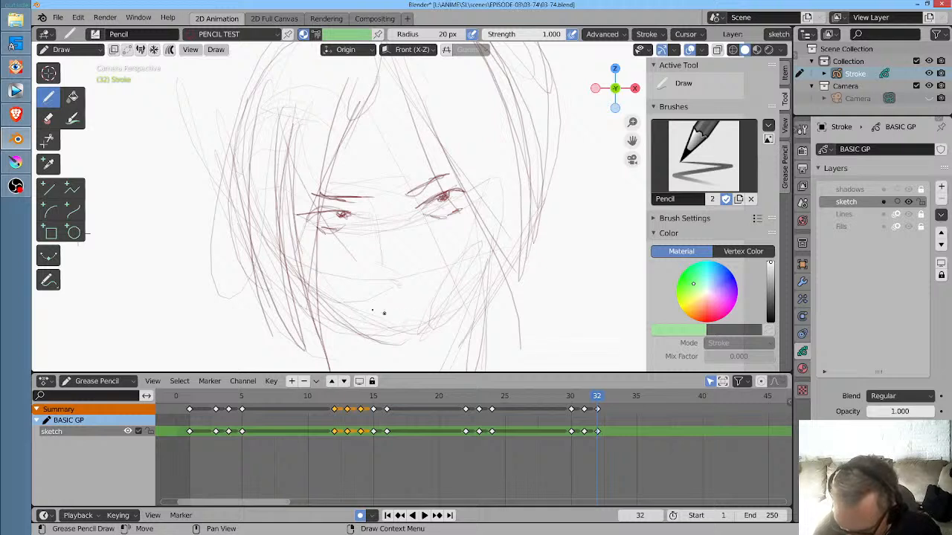
left_click_drag(334, 313, 371, 349)
left_click_drag(316, 275, 385, 328)
left_click_drag(322, 285, 413, 351)
left_click_drag(326, 306, 412, 345)
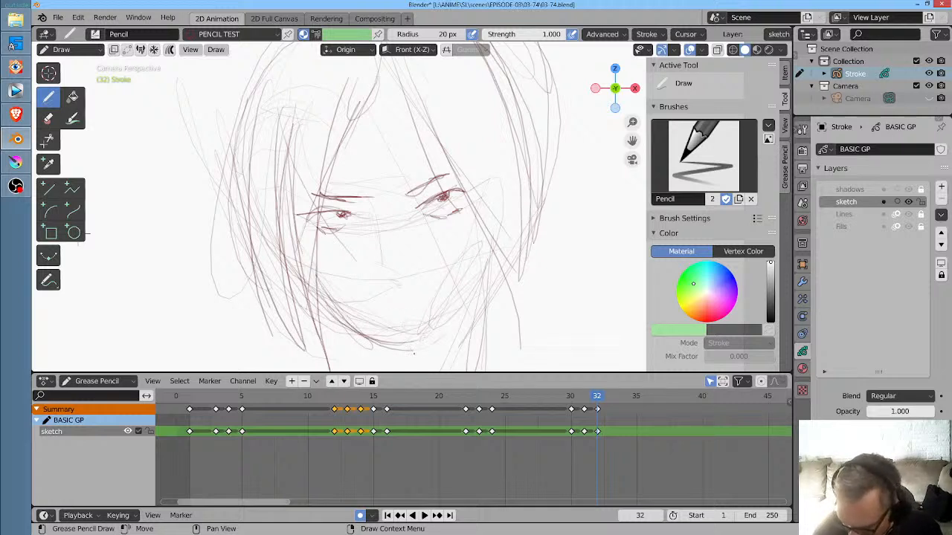
mouse_move(492, 256)
left_mouse_down()
mouse_move(415, 348)
mouse_move(438, 329)
left_mouse_up()
- Round out and darken the irises of both eyes
left_click_drag(430, 201, 458, 195)
left_click_drag(430, 205, 461, 189)
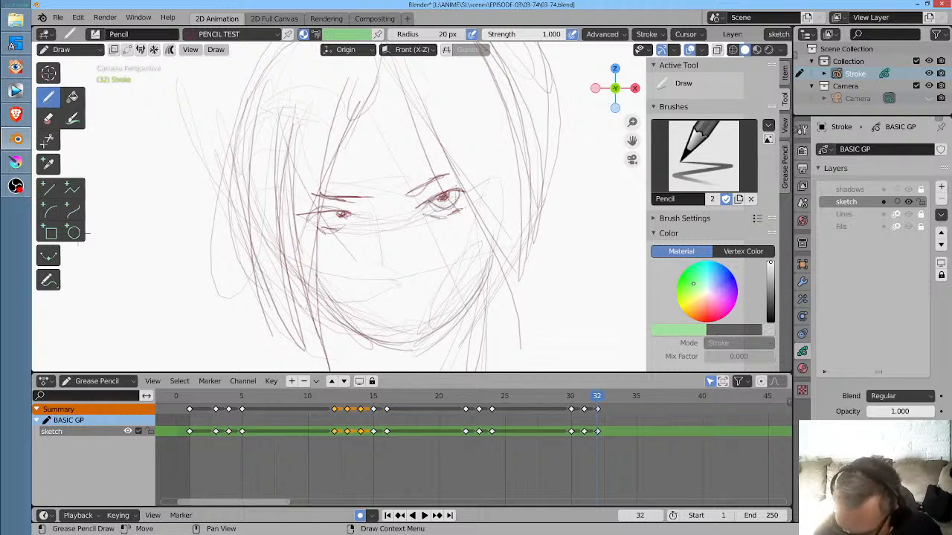
left_click_drag(326, 216, 347, 219)
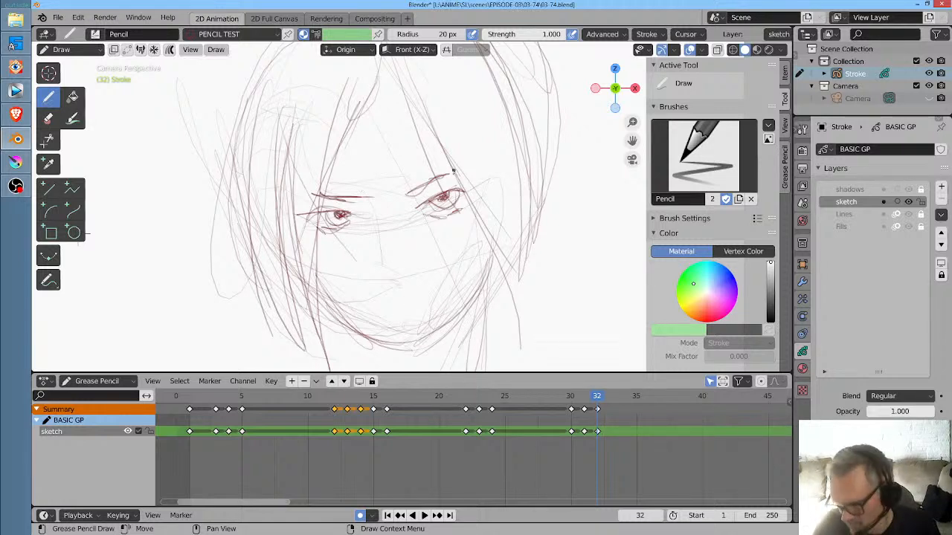
- In Sculpt Mode, shift the left eye's iris slightly left with the Grab brush at 49 px radius, and return to Draw mode
key("ctrl+Tab")
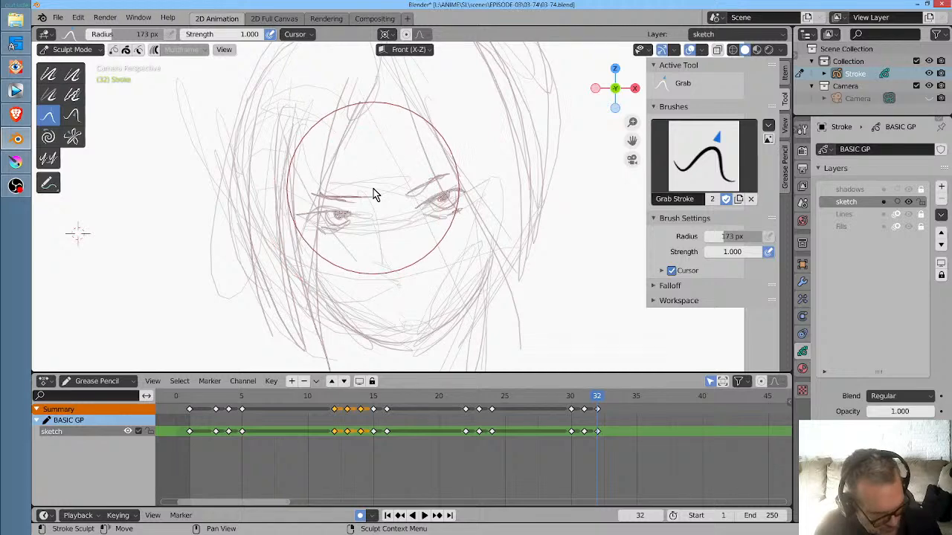
key("f")
left_click(312, 248)
left_click_drag(342, 217, 331, 218)
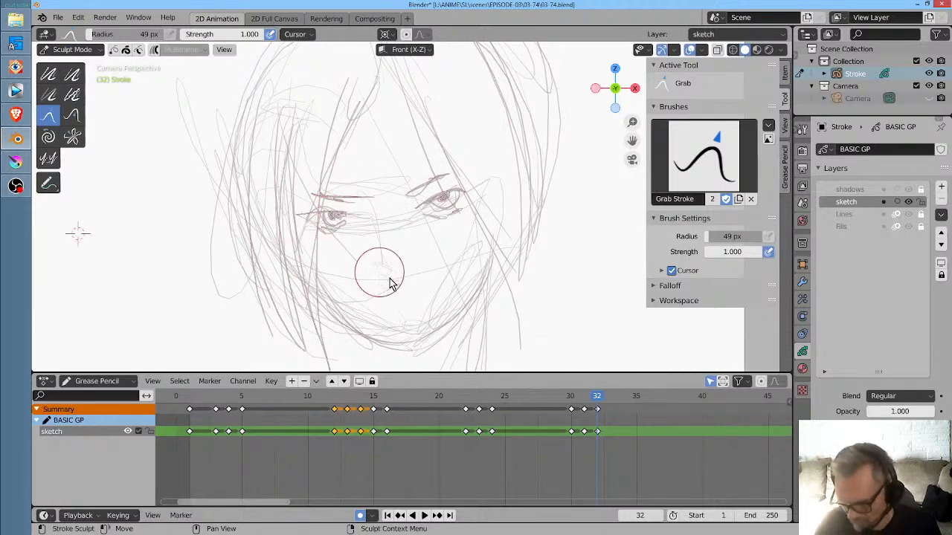
key("ctrl+Tab")
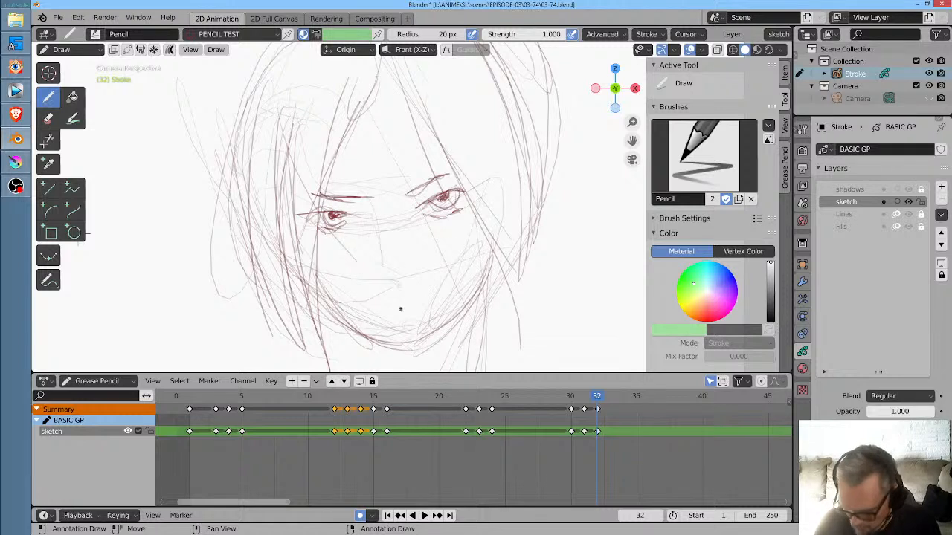
- Draw a small dark mouth and nose mark, and accentuate the inner ends of the frowning brows
left_click_drag(400, 319, 411, 317)
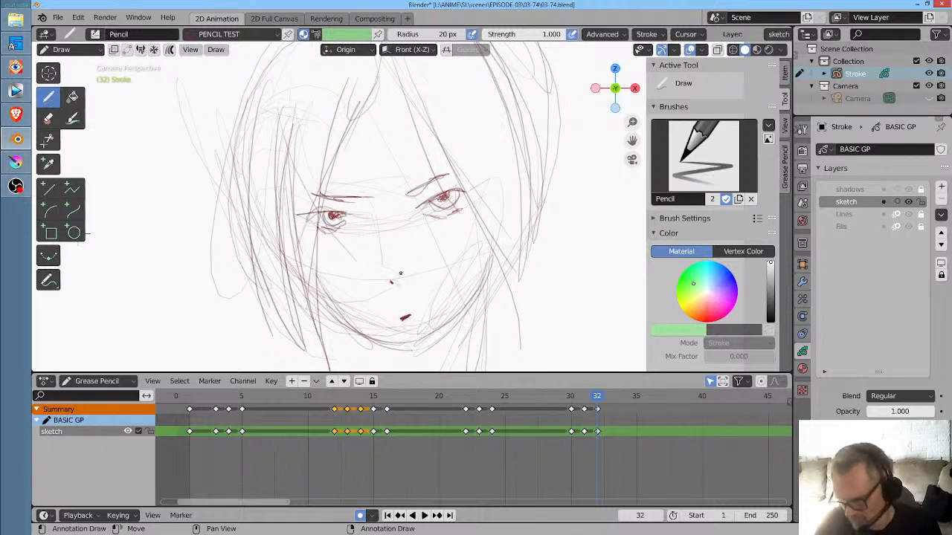
mouse_move(345, 199)
left_mouse_down()
mouse_move(414, 191)
mouse_move(446, 175)
left_mouse_up()
scroll(245, 216, "down", 6)
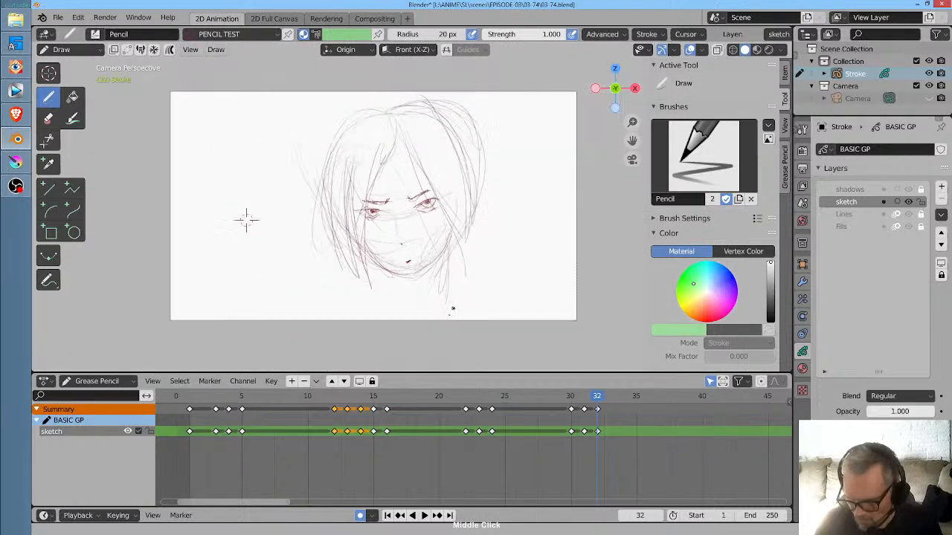
- Sketch a crown line across the top of the hair and extend the hair down the right side past the chin
mouse_move(377, 130)
left_mouse_down()
mouse_move(346, 231)
mouse_move(410, 120)
left_mouse_up()
left_click_drag(455, 167, 461, 248)
left_click_drag(452, 233, 425, 300)
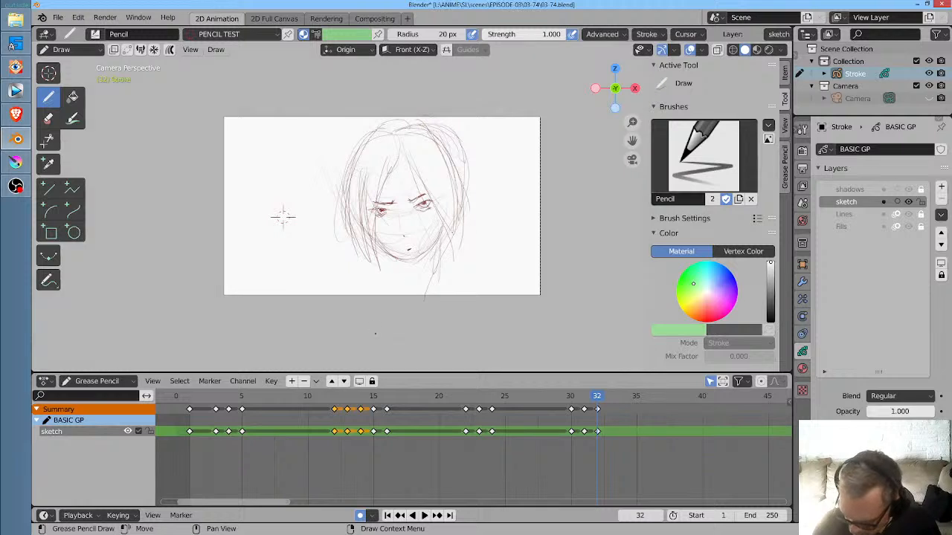
- Sketch the right shoulder, the neck line below the jaw and a long strand hanging down on the left
mouse_move(467, 239)
left_mouse_down()
mouse_move(462, 269)
mouse_move(479, 264)
mouse_move(487, 293)
left_mouse_up()
left_click_drag(401, 260, 392, 280)
mouse_move(355, 220)
left_mouse_down()
mouse_move(360, 317)
mouse_move(361, 301)
left_mouse_up()
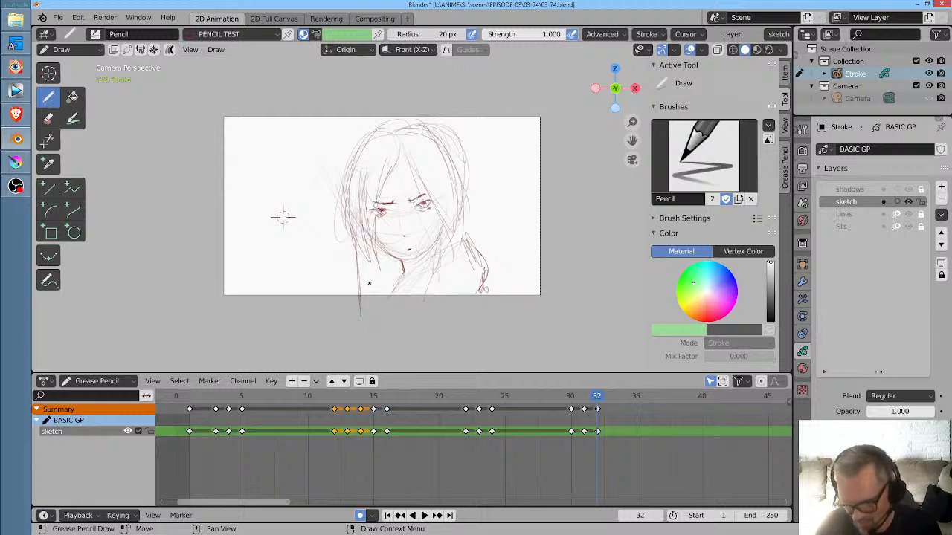
- Replace the bulging hair contour at the upper right with a slimmer one and add loose strands over the face and neck
left_click_drag(447, 133, 467, 200)
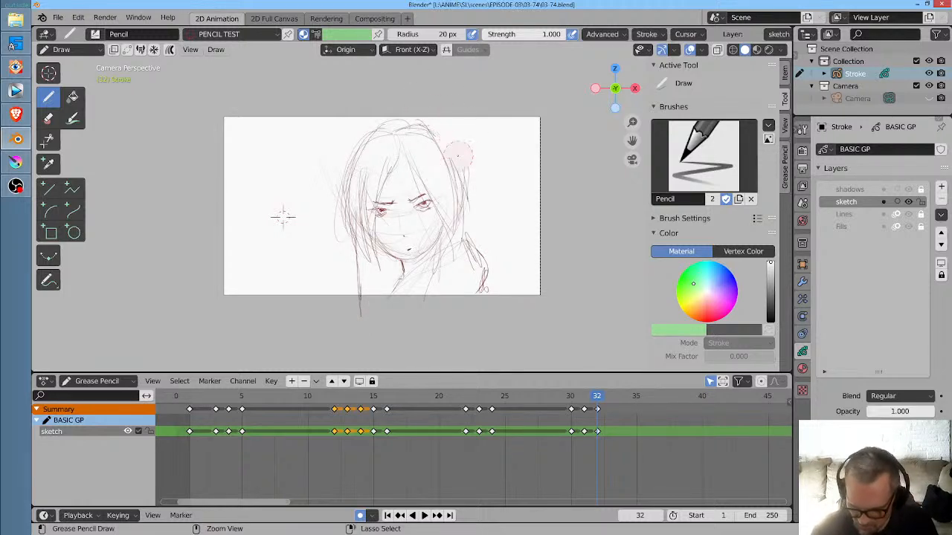
mouse_move(430, 128)
left_mouse_down()
mouse_move(459, 184)
mouse_move(461, 254)
left_mouse_up()
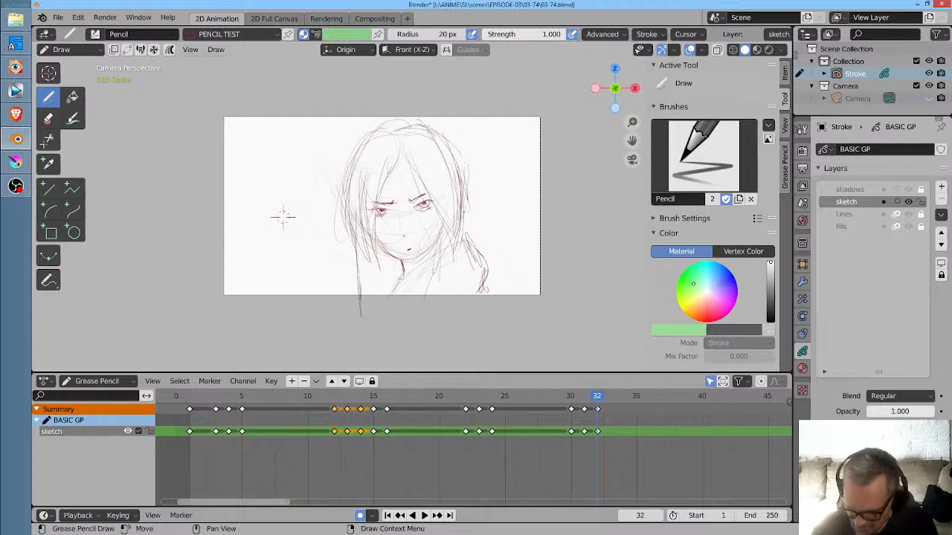
mouse_move(409, 164)
left_mouse_down()
mouse_move(451, 232)
mouse_move(392, 191)
mouse_move(389, 229)
left_mouse_up()
mouse_move(407, 145)
left_mouse_down()
mouse_move(395, 201)
mouse_move(403, 160)
left_mouse_up()
mouse_move(434, 217)
left_mouse_down()
mouse_move(426, 281)
mouse_move(430, 273)
left_mouse_up()
left_click_drag(439, 225, 423, 285)
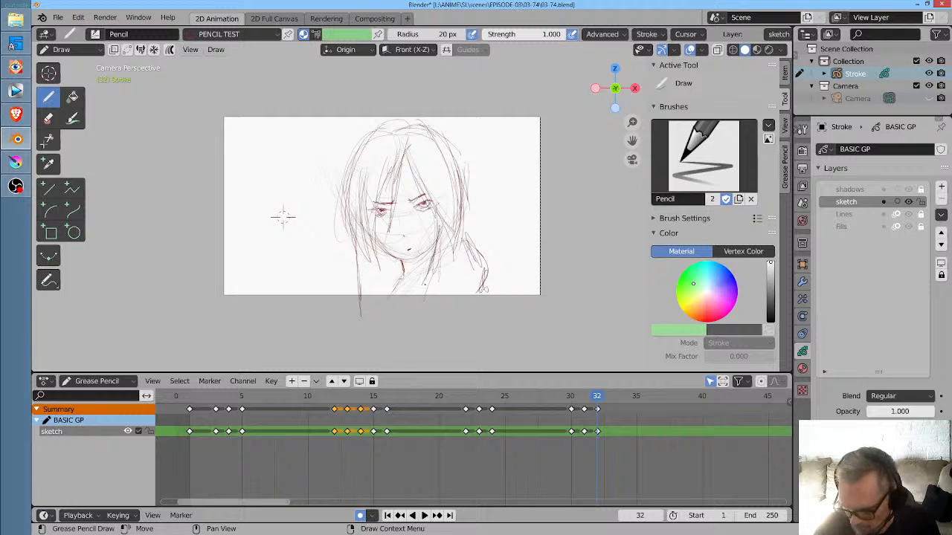
left_click_drag(457, 238, 428, 277)
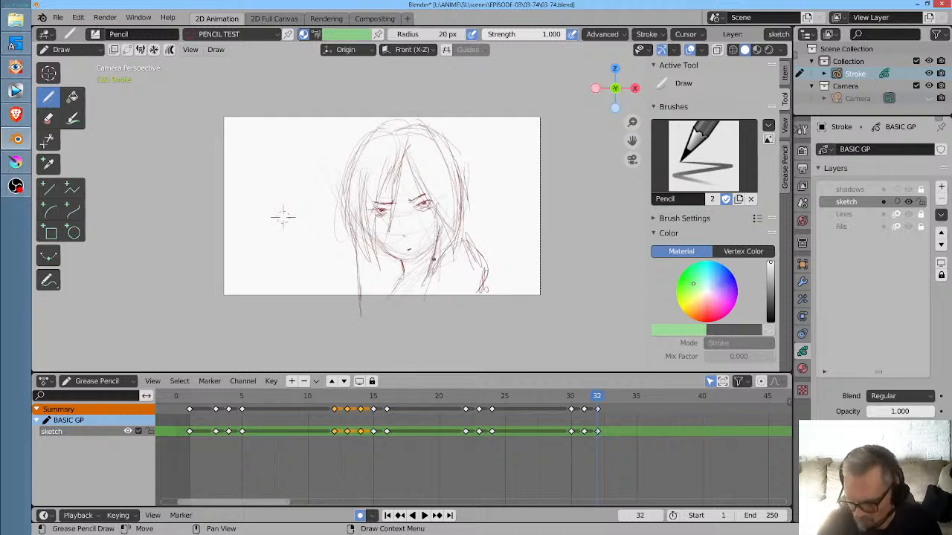
- Play the animation from frame 1 through the frame 32 close-up to review the timing
left_click(189, 401)
key("space")
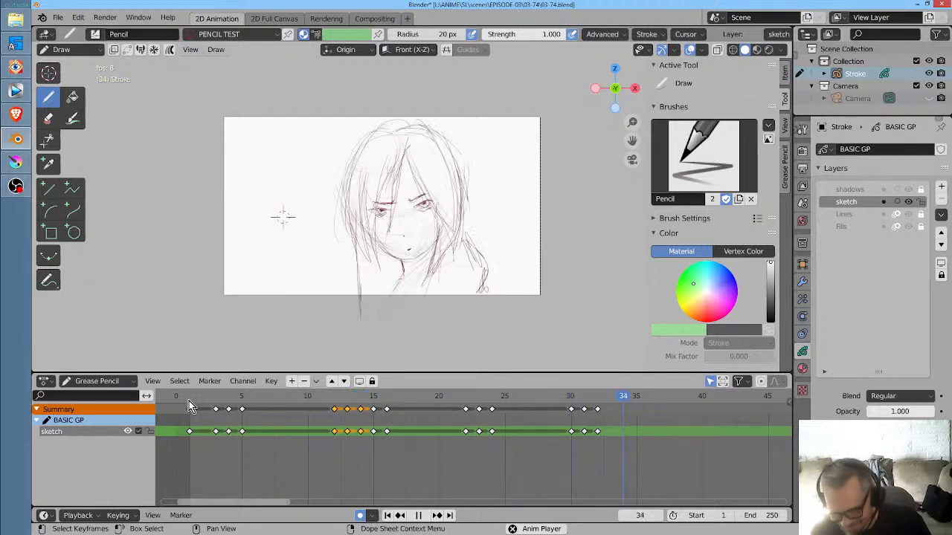
key("space")
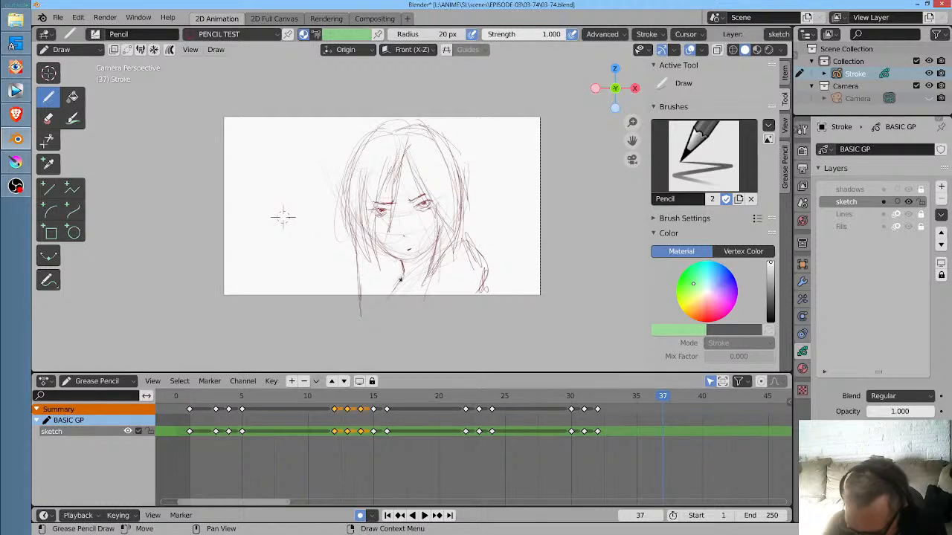
left_click_drag(401, 274, 371, 307)
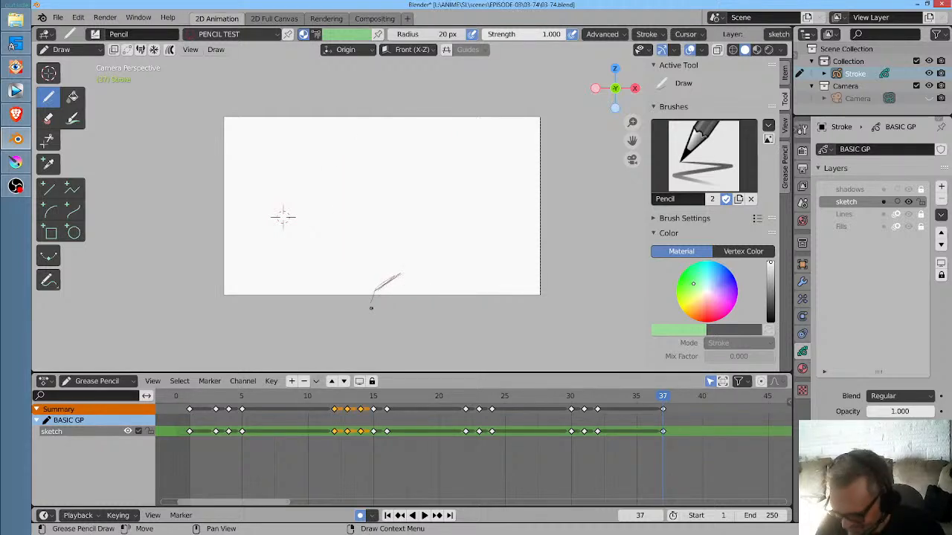
key("ctrl+z")
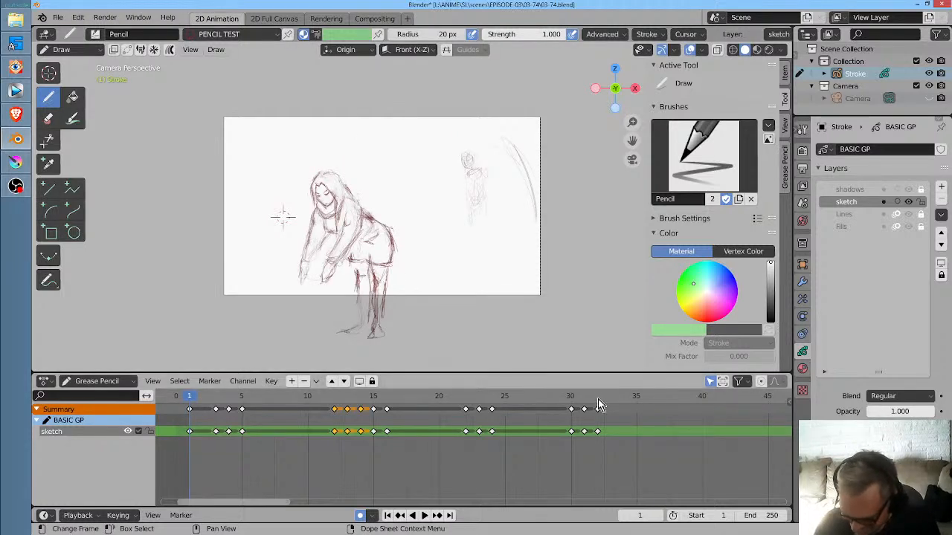
key("ctrl+z")
- Sketch the left shoulder line from the neck on frame 32 and save the file
left_click_drag(372, 284, 364, 306)
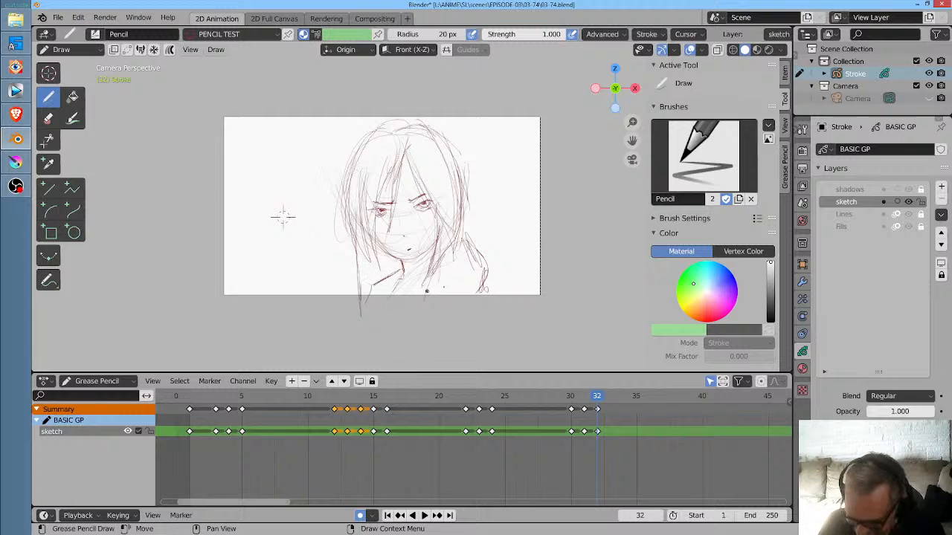
key("ctrl+s")
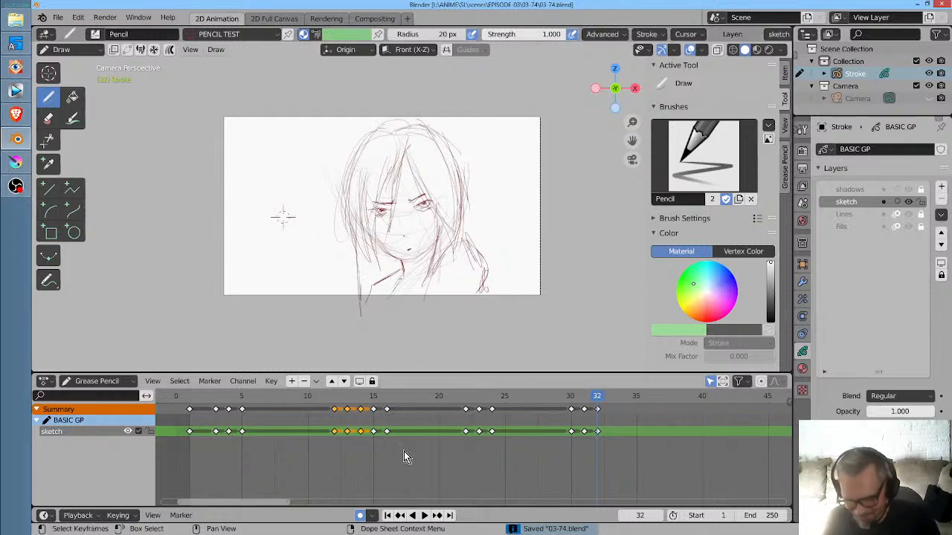
- Step back and forth through the opening frames 1 to 4 to examine the bending pose and the background
scroll(506, 465, "down", 6)
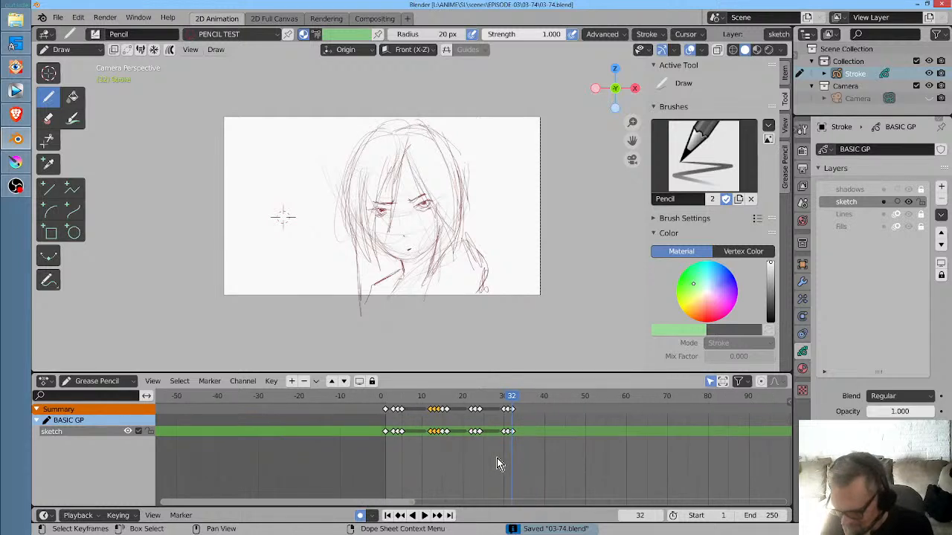
left_click_drag(501, 458, 362, 460)
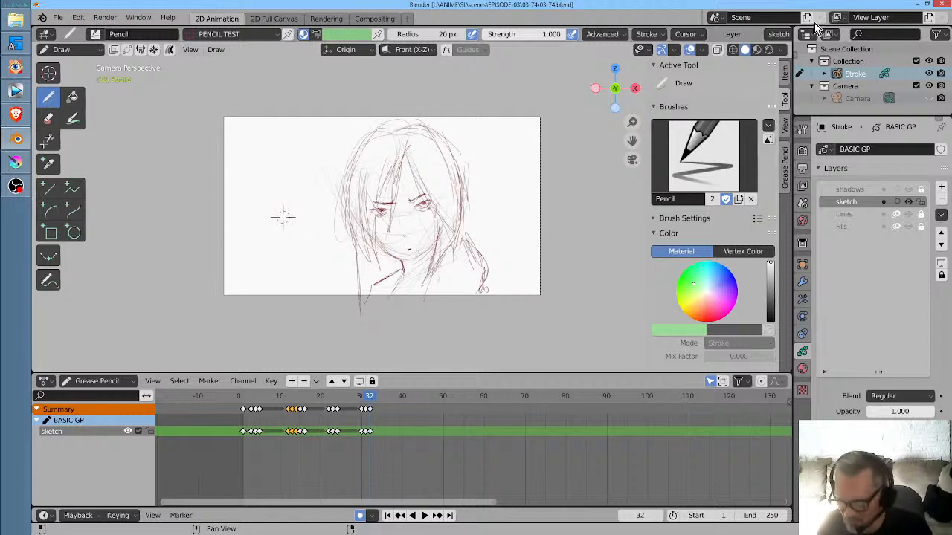
left_click(239, 397)
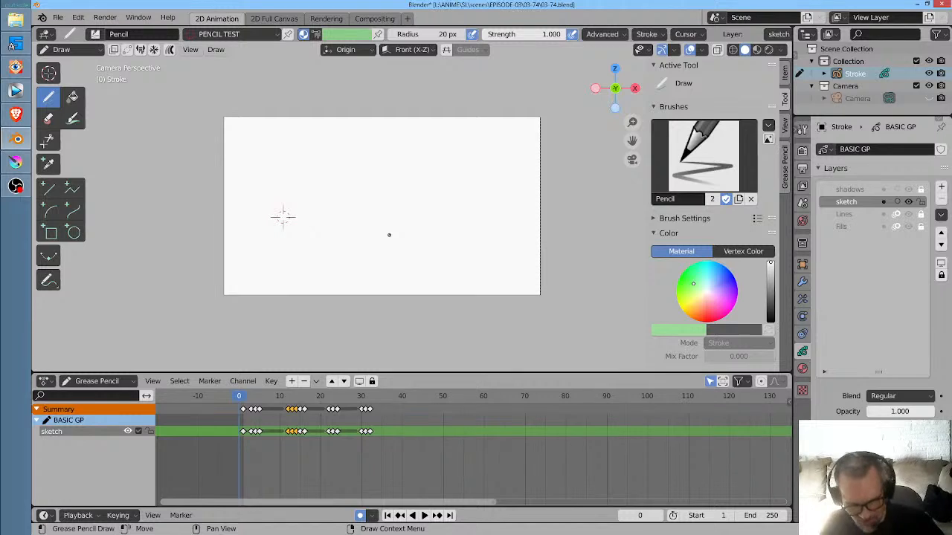
key("Right")
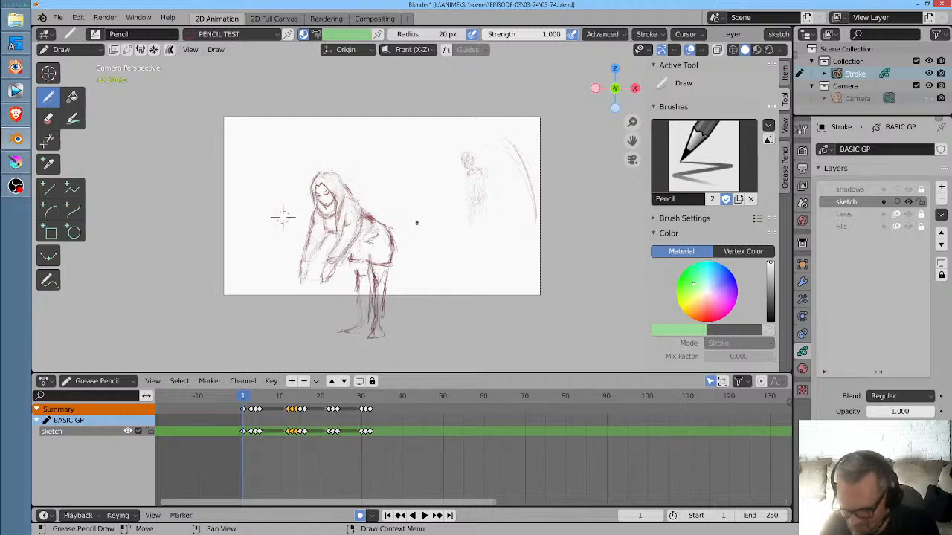
key("Home")
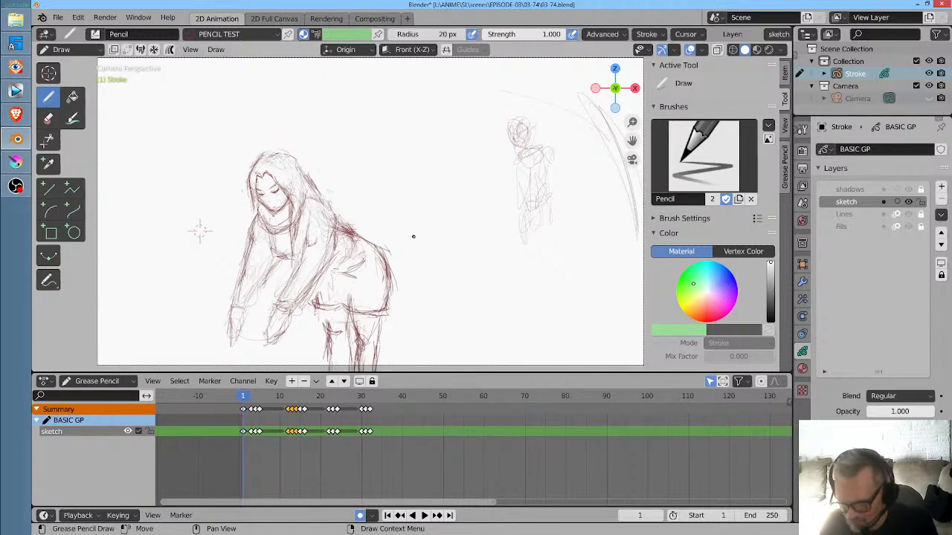
key("Right")
key("Right")
key("Right")
key("Left")
key("Left")
key("Left")
key("Left")
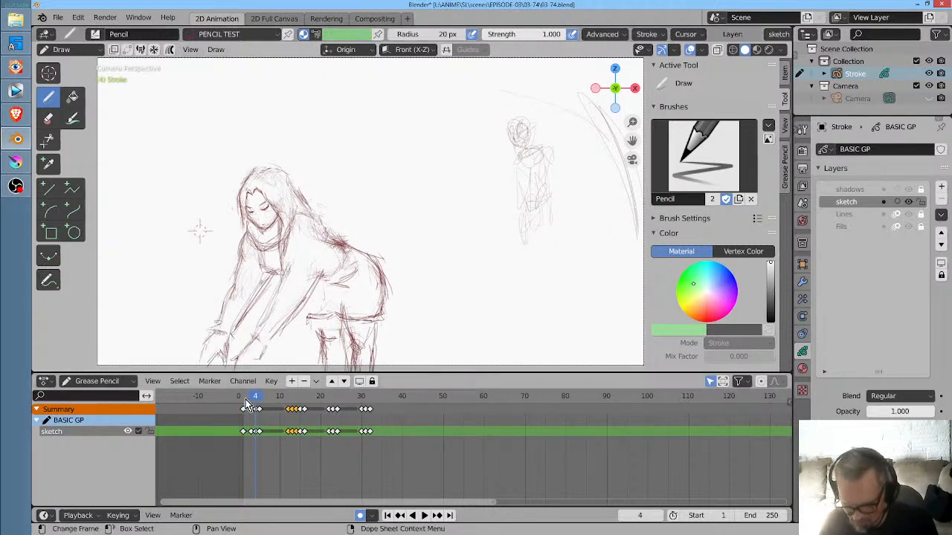
key("Home")
key("Right")
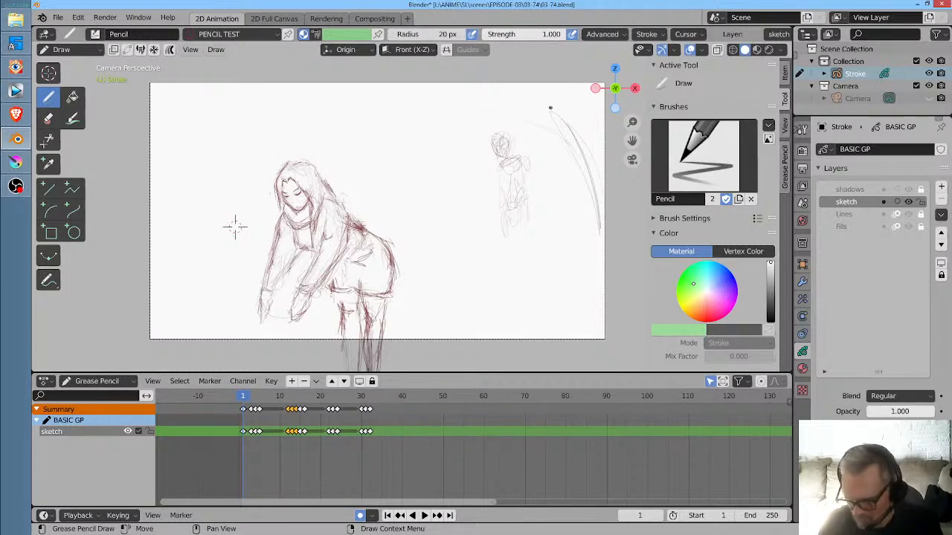
- On frame 1, complete the large background arch around the distant figure and roughen its upper right side
mouse_move(344, 164)
left_mouse_down()
mouse_move(397, 89)
mouse_move(378, 104)
left_mouse_up()
left_click_drag(559, 98, 565, 122)
left_click_drag(552, 83, 572, 130)
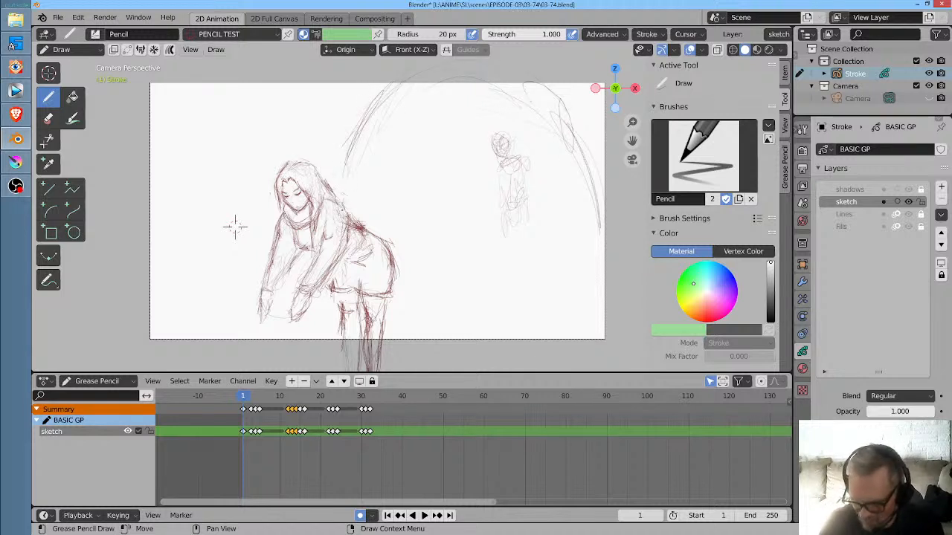
- Sketch loose foliage and ground lines in the lower left corner of frame 1, beside the bending woman's hands
left_click_drag(231, 326, 252, 329)
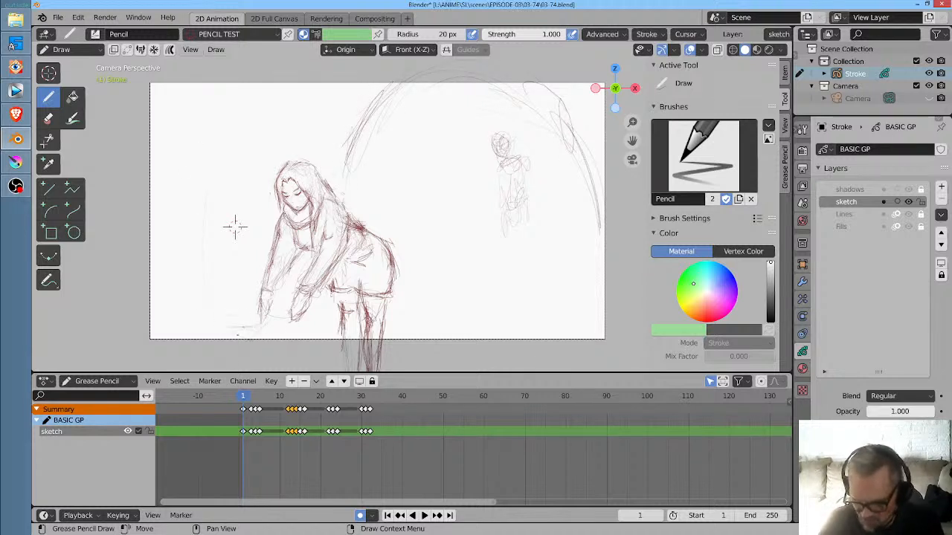
mouse_move(186, 287)
left_mouse_down()
mouse_move(230, 312)
mouse_move(247, 337)
left_mouse_up()
left_click_drag(206, 318, 293, 348)
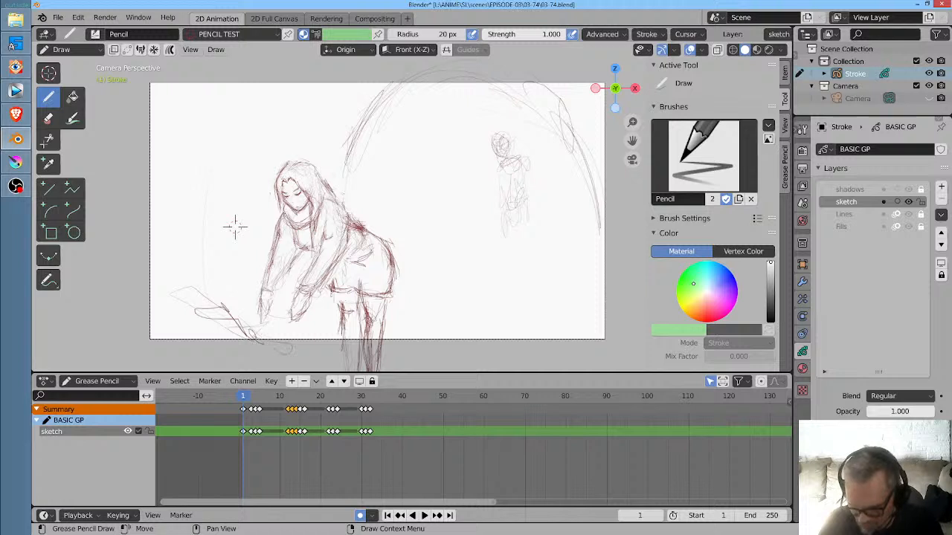
left_click_drag(209, 297, 157, 302)
left_click_drag(195, 309, 222, 330)
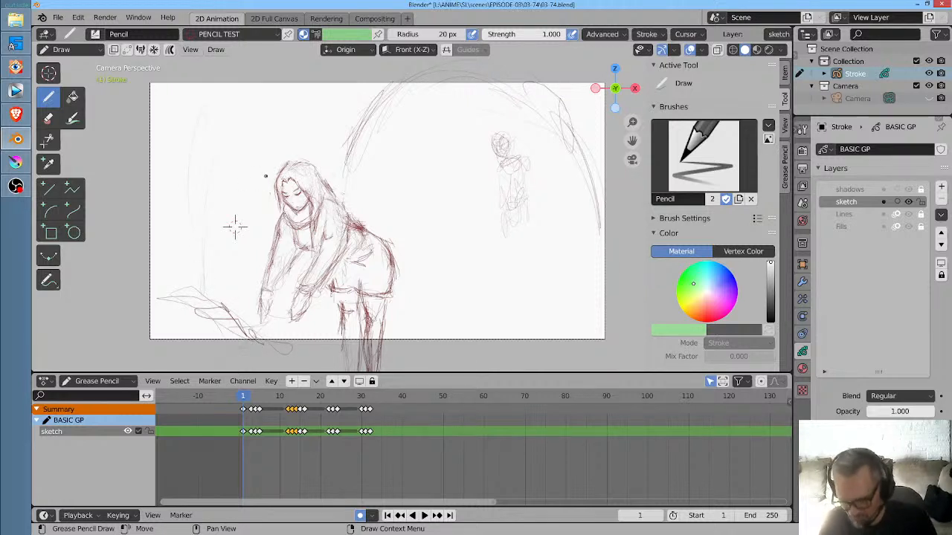
- Play the animation from frame 1 to frame 40 to review the shot changes
key("space")
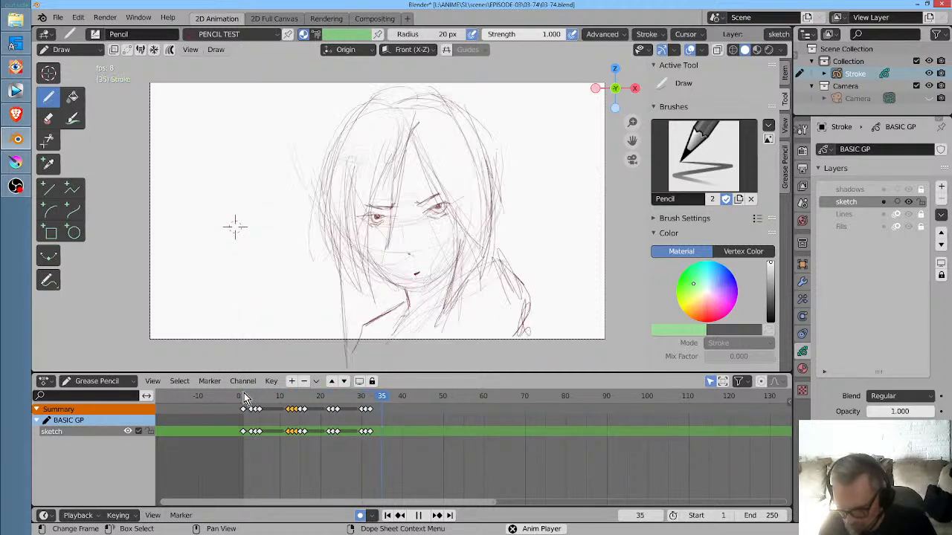
key("space")
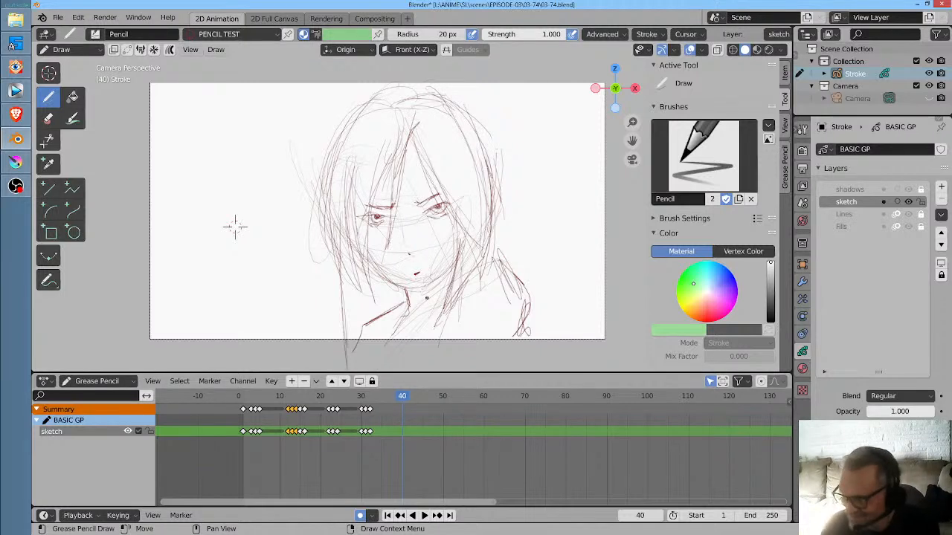
left_click_drag(366, 104, 326, 207)
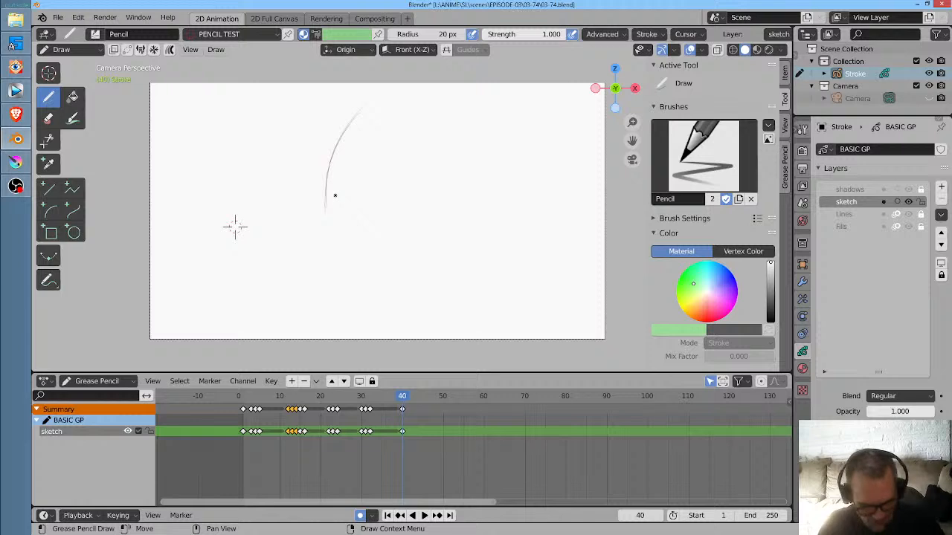
key("ctrl+z")
key("ctrl+z")
- On frame 32, reinforce the woman's hair outline on the left, the upper lid of the right-hand eye and the collar line below the neck
left_click_drag(373, 398, 370, 397)
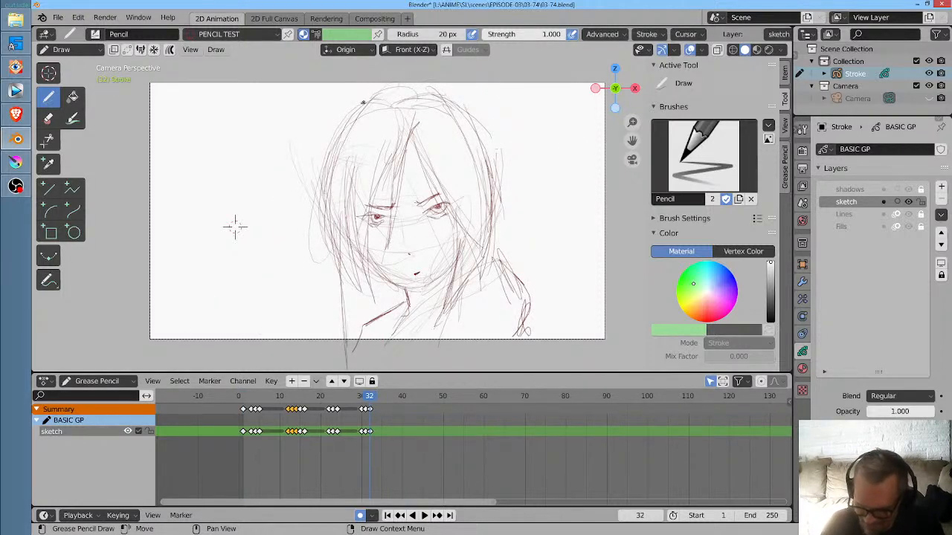
left_click_drag(364, 103, 323, 217)
left_click_drag(348, 116, 328, 255)
mouse_move(332, 142)
left_mouse_down()
mouse_move(321, 198)
mouse_move(338, 272)
left_mouse_up()
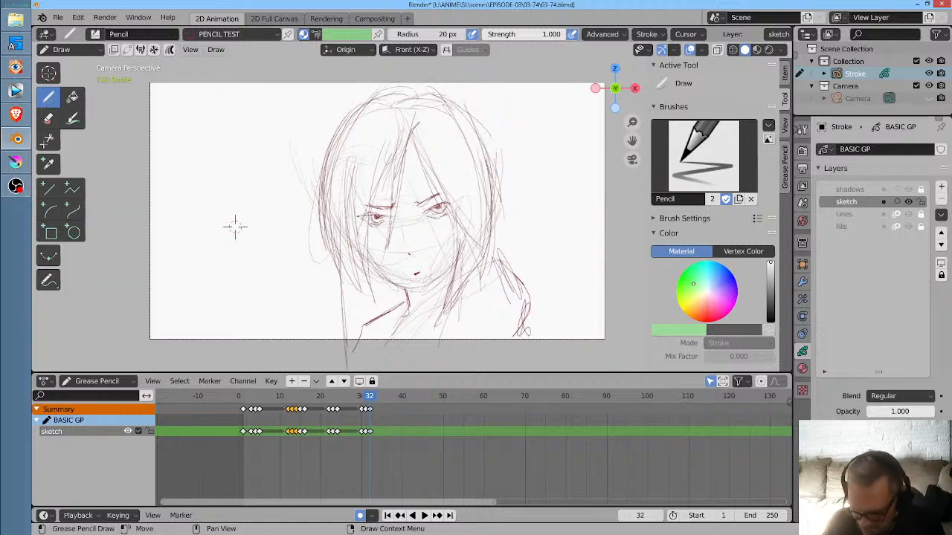
mouse_move(442, 200)
left_mouse_down()
mouse_move(456, 202)
mouse_move(442, 196)
left_mouse_up()
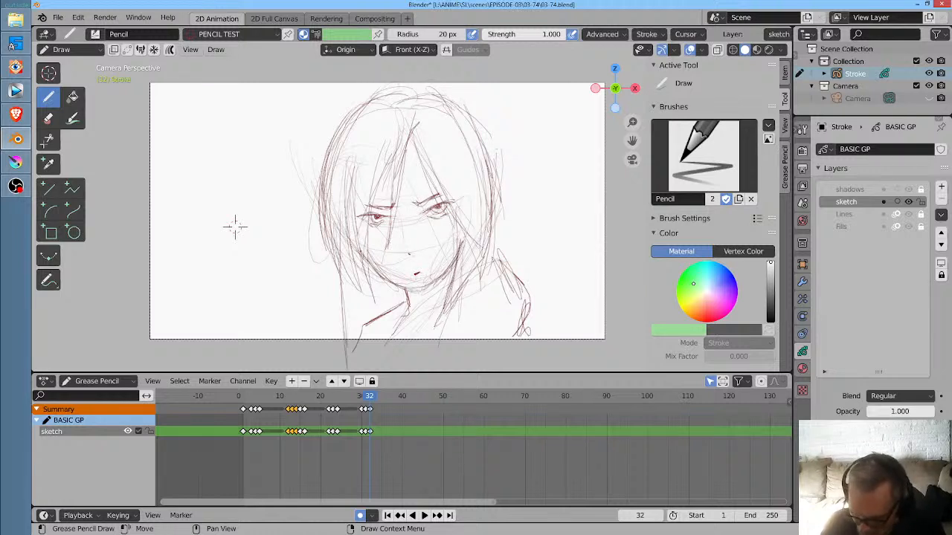
left_click_drag(436, 312, 387, 340)
- Scrub around the frame 32 close-up and replay the animation from the start to frame 49 to judge how long the close-up holds
key("space")
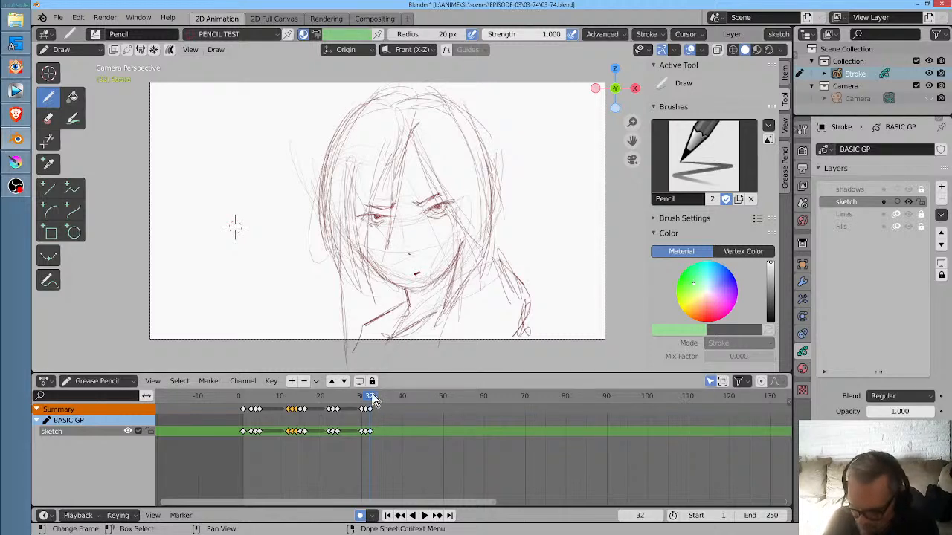
left_click_drag(386, 405, 339, 413)
left_click_drag(329, 416, 369, 411)
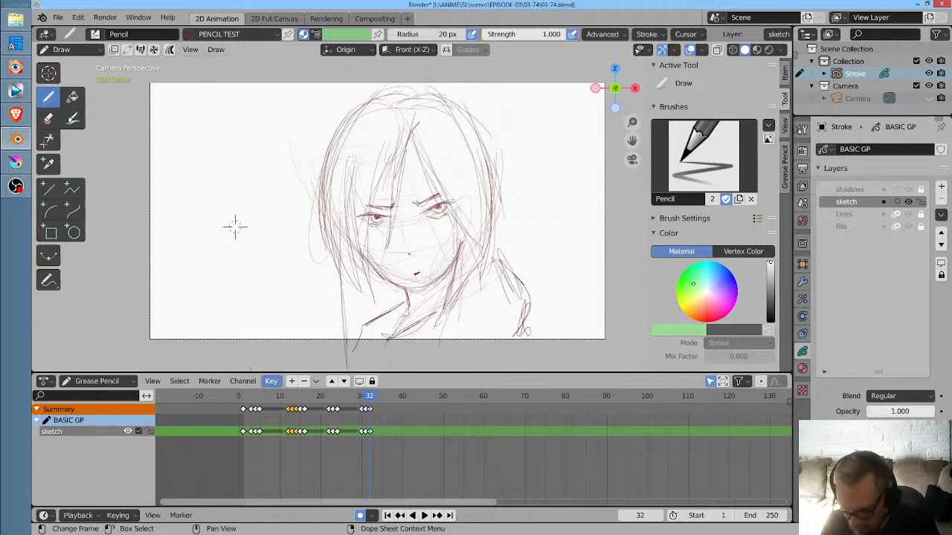
left_click(238, 402)
key("space")
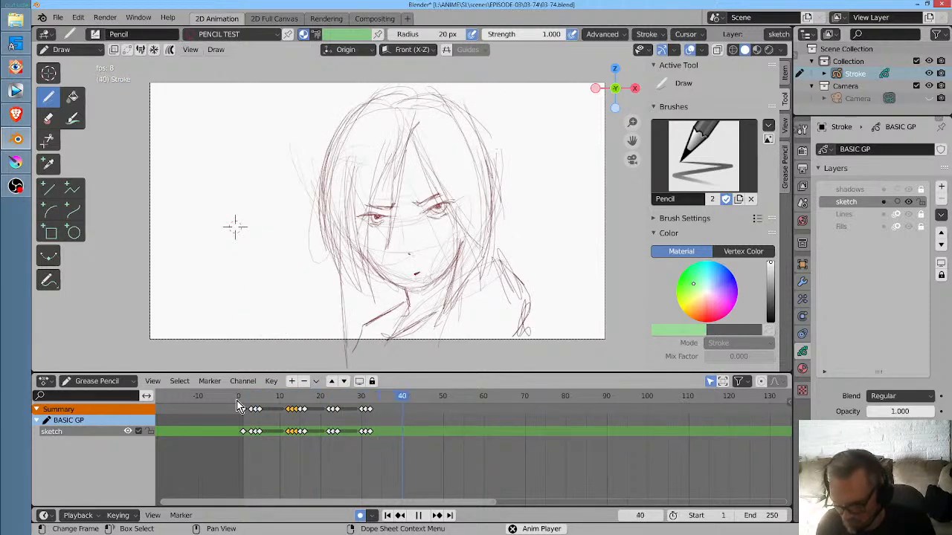
key("space")
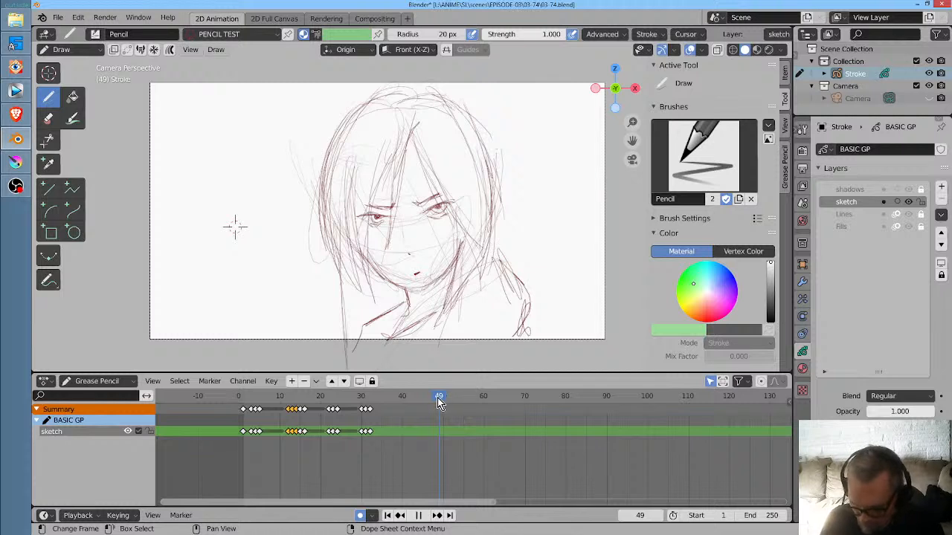
left_click_drag(439, 402, 427, 403)
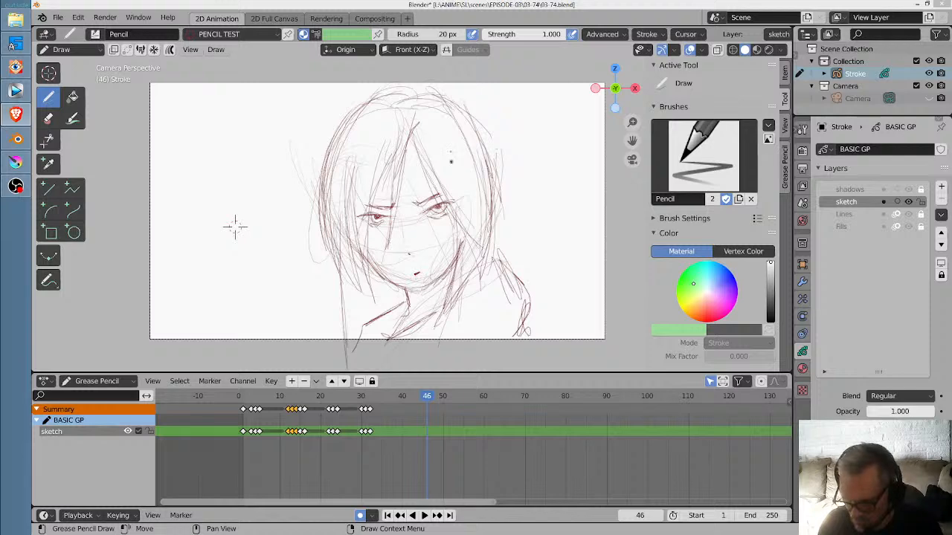
- Duplicate the wide-eyed face keyframe from frame 16 to frame 43
left_click(343, 397)
key("space")
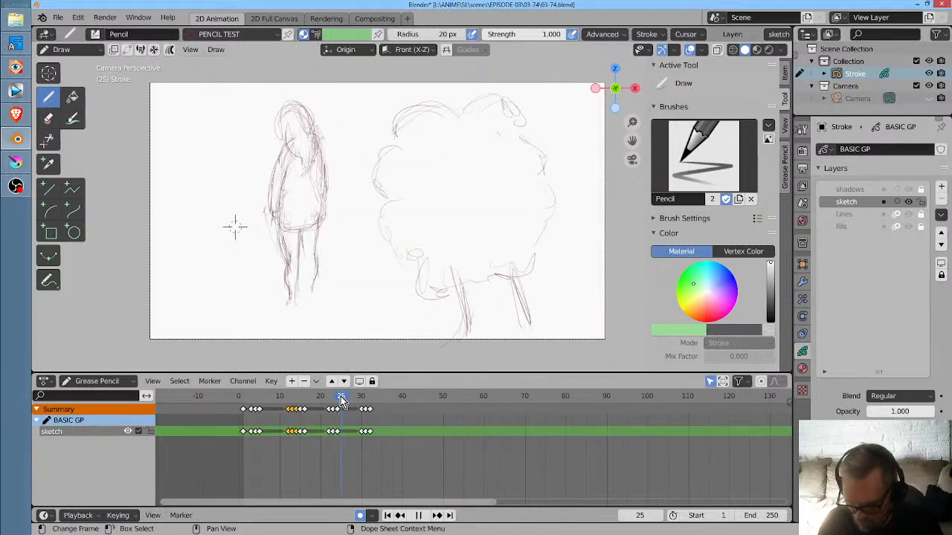
mouse_move(342, 399)
left_mouse_down()
mouse_move(371, 398)
mouse_move(304, 402)
left_mouse_up()
left_click(308, 435)
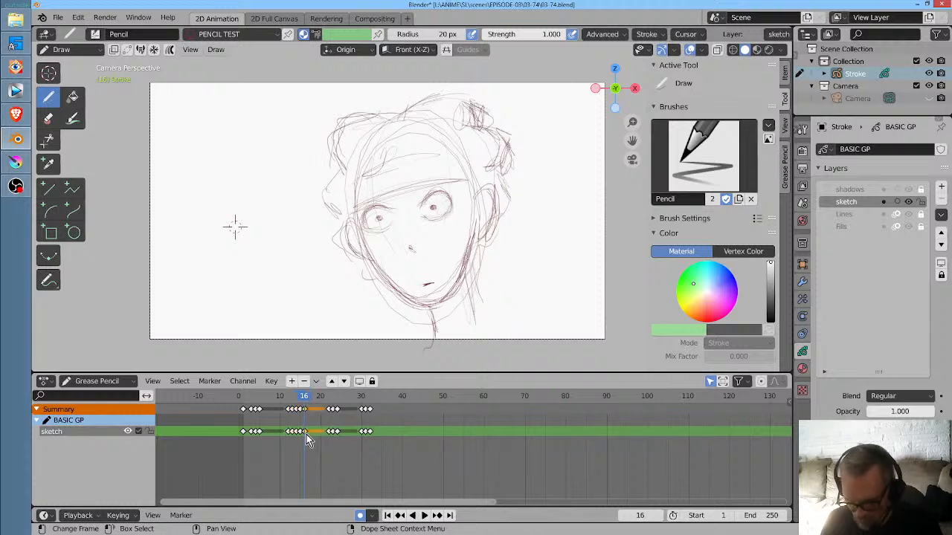
key("shift+d")
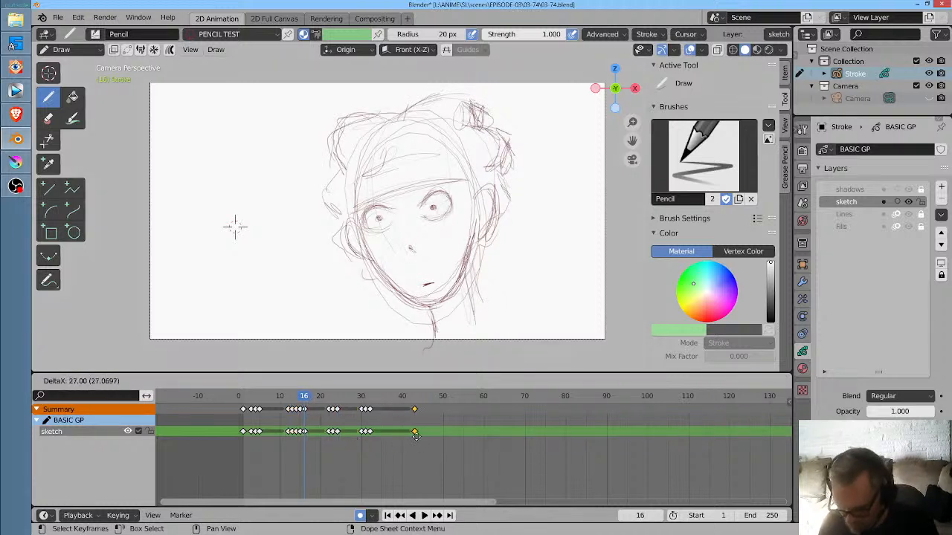
left_click(418, 437)
- Play through the added face at frame 43 and duplicate its keyframe to frame 47
key("space")
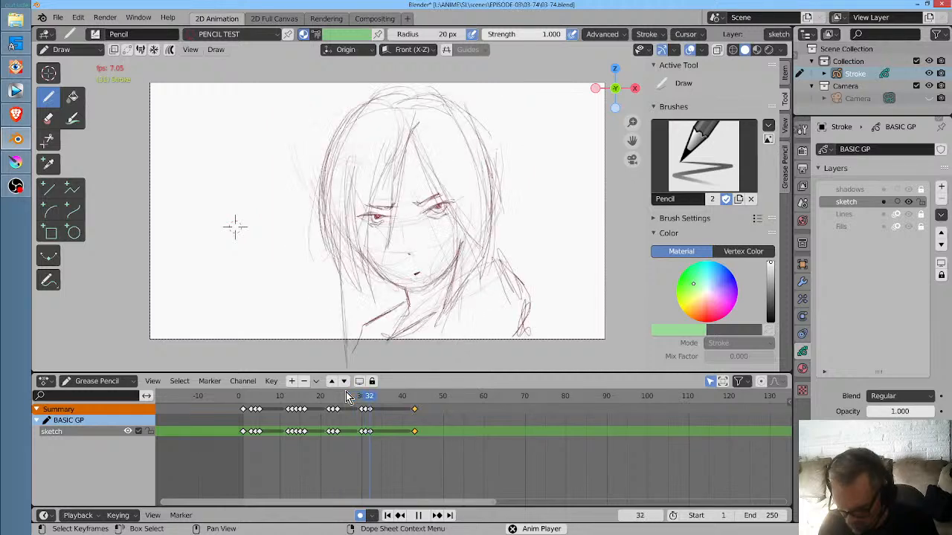
key("space")
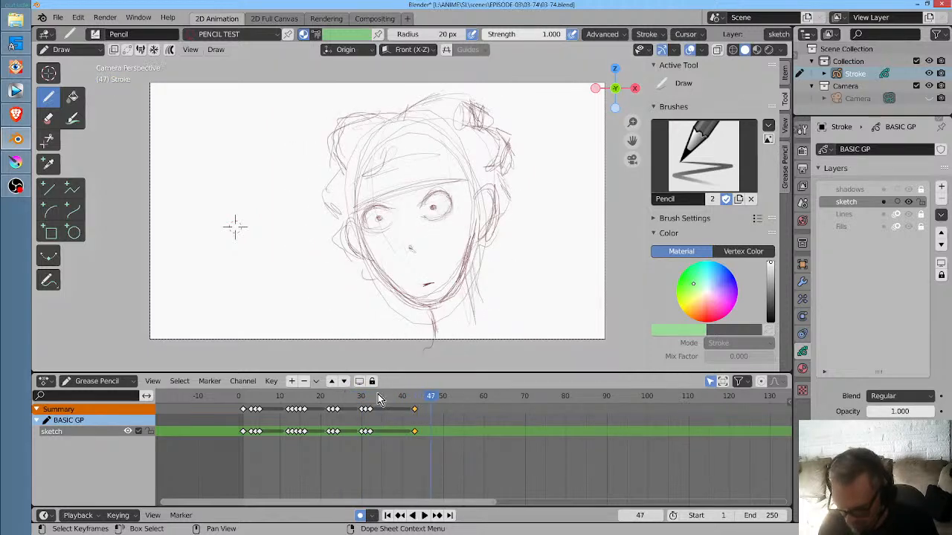
left_click_drag(435, 435, 421, 408)
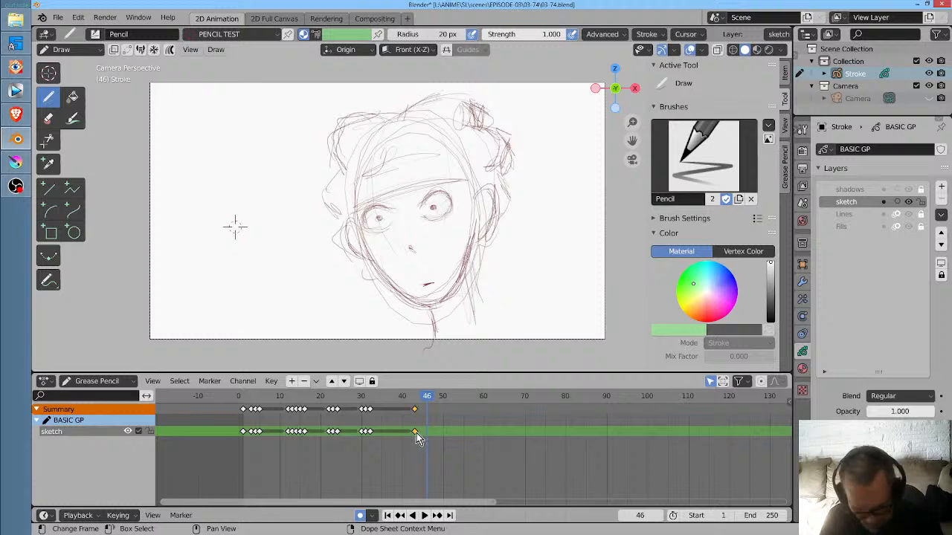
key("shift+d")
left_click(433, 434)
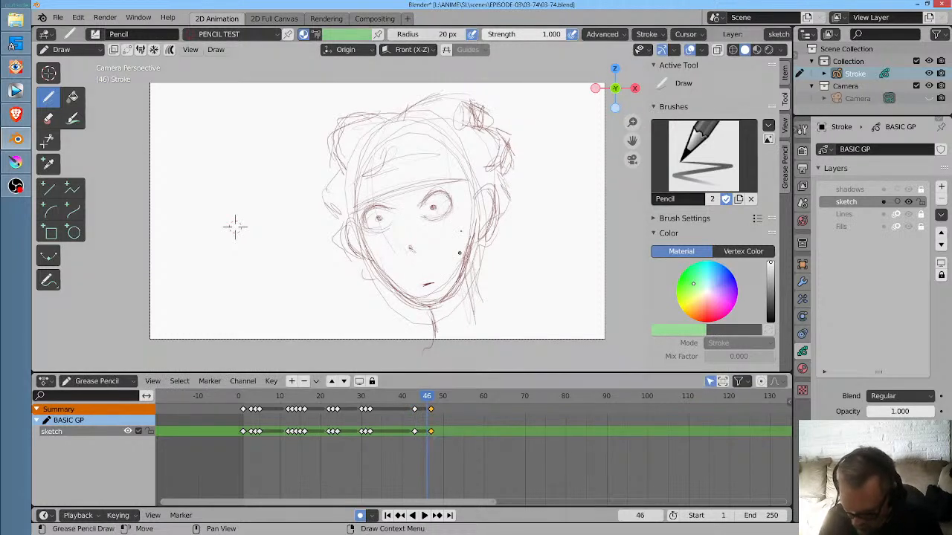
- Turn on X-ray display and try reworking the right-hand eye of the face on frame 46
left_click_drag(434, 209, 435, 218)
key("alt+z")
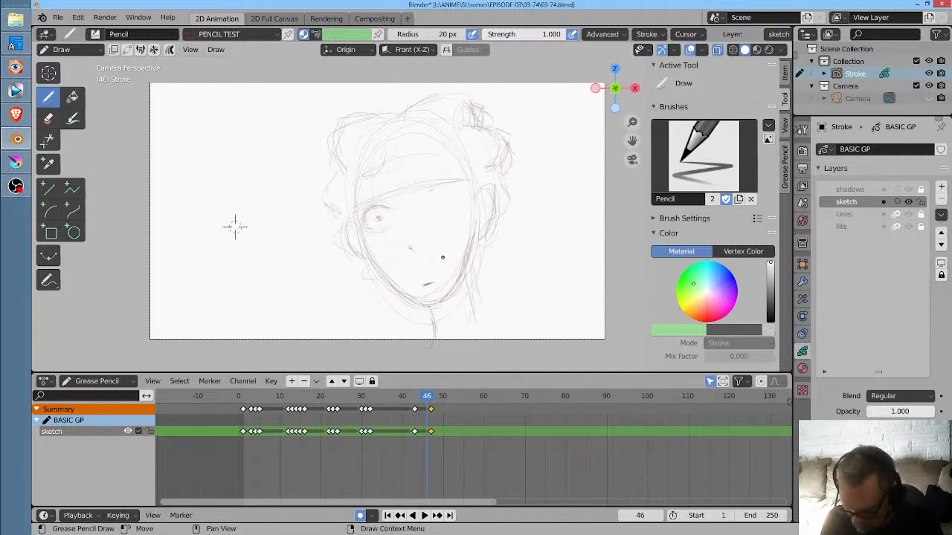
left_click_drag(426, 196, 443, 210)
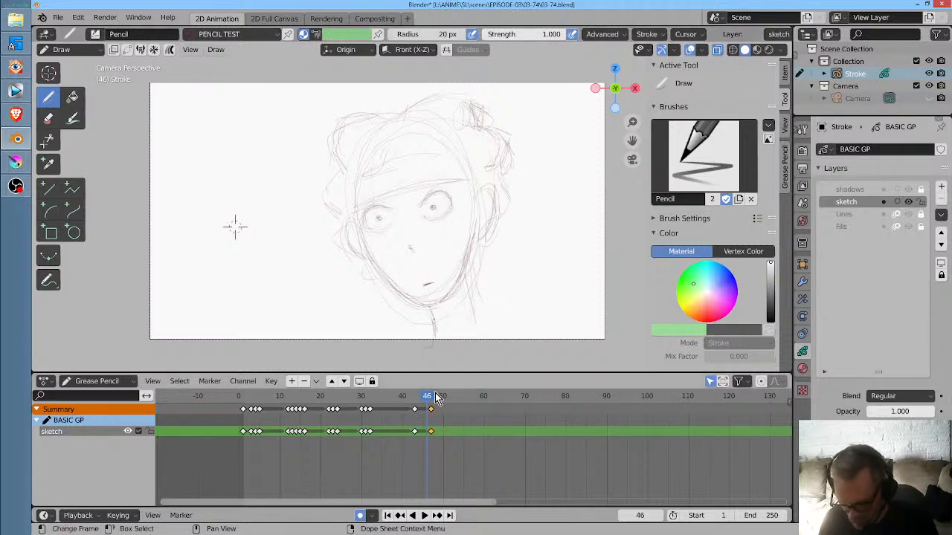
- Scrub and replay the close-up frames to check the timing into the wide-eyed face, and save the file
key("space")
mouse_move(421, 394)
left_mouse_down()
mouse_move(360, 398)
mouse_move(407, 395)
left_mouse_up()
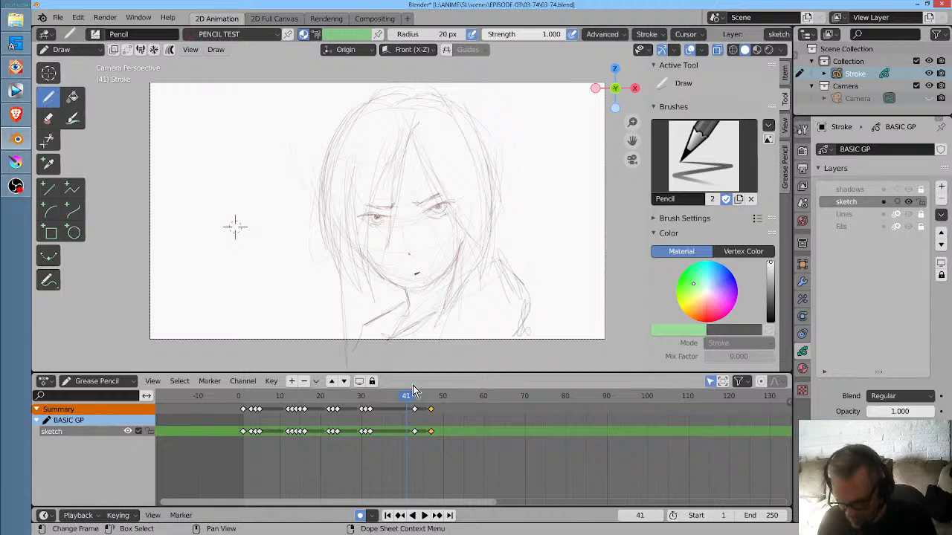
key("space")
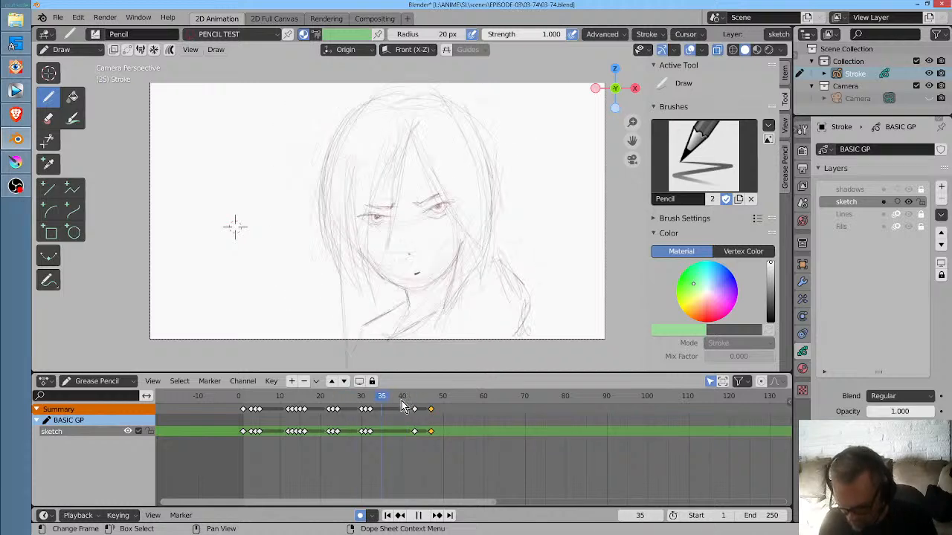
left_click(350, 398)
key("space")
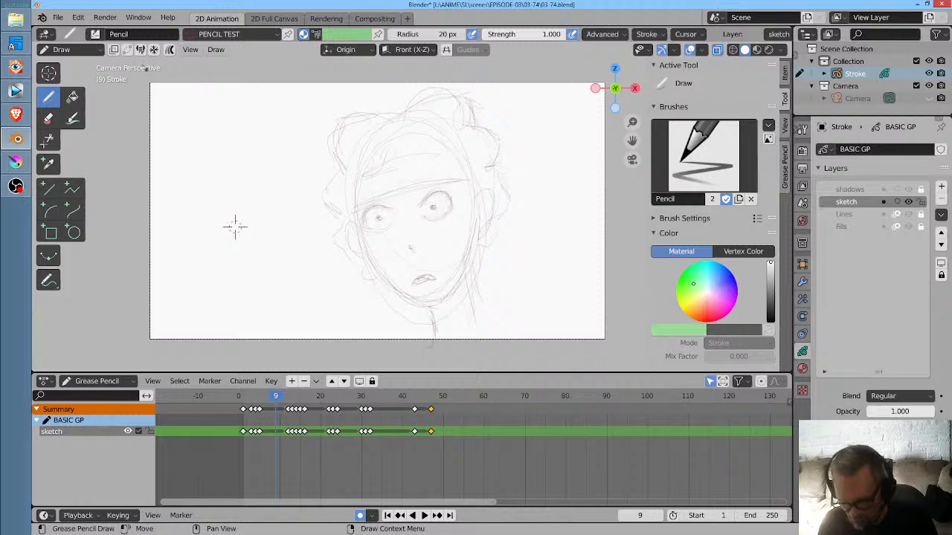
left_click(57, 17)
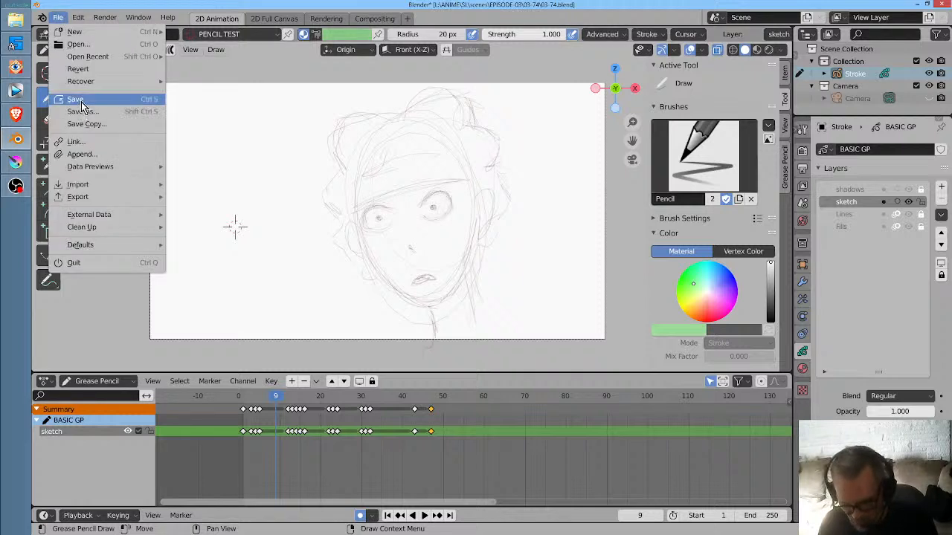
left_click(76, 99)
- Return to frame 46 and undo the keyframe duplicated to frame 47
key("Right")
key("Right")
key("Right")
key("Right")
key("Right")
key("Right")
key("Right")
key("Right")
key("Right")
key("Right")
key("Right")
key("Right")
key("Right")
key("Right")
key("Right")
key("Right")
key("Right")
key("Right")
key("Right")
key("Right")
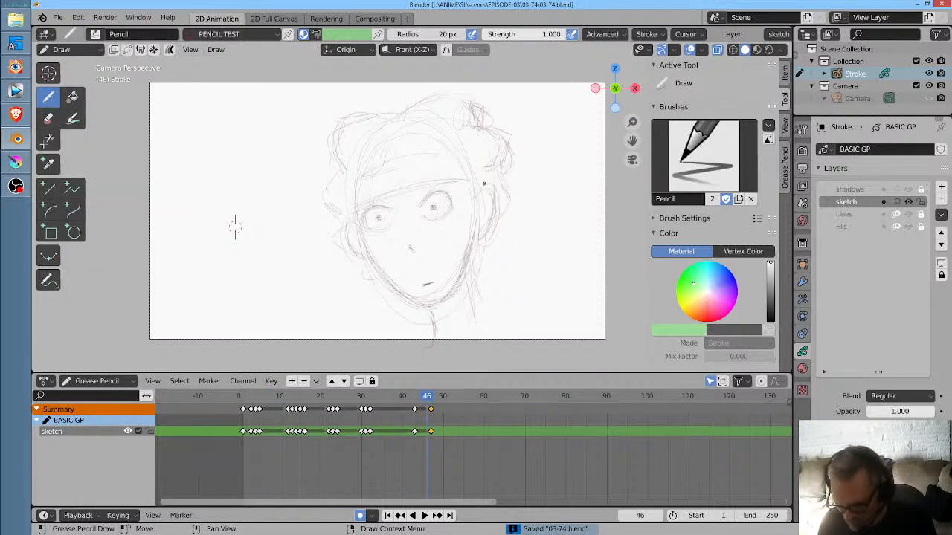
key("ctrl+z")
key("ctrl+z")
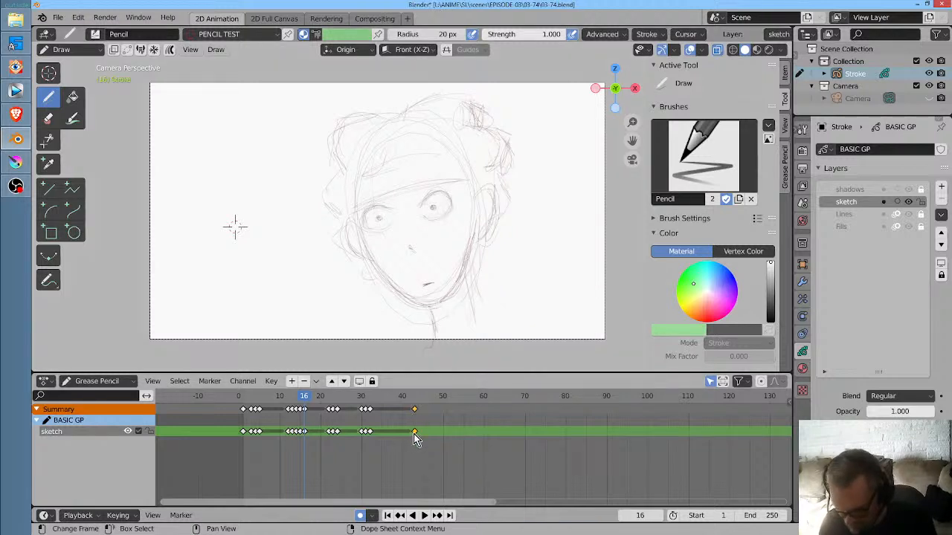
- Scrub and replay frames 1 to 19 to examine the blink and the wide-eyed face
key("space")
mouse_move(364, 400)
left_mouse_down()
mouse_move(238, 402)
mouse_move(293, 406)
left_mouse_up()
key("space")
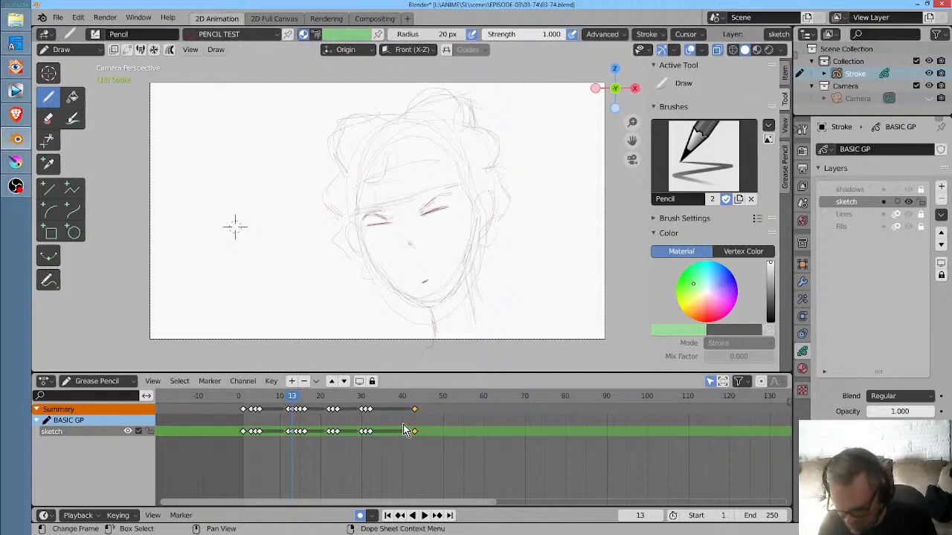
left_click(246, 399)
key("space")
left_click_drag(246, 398, 319, 418)
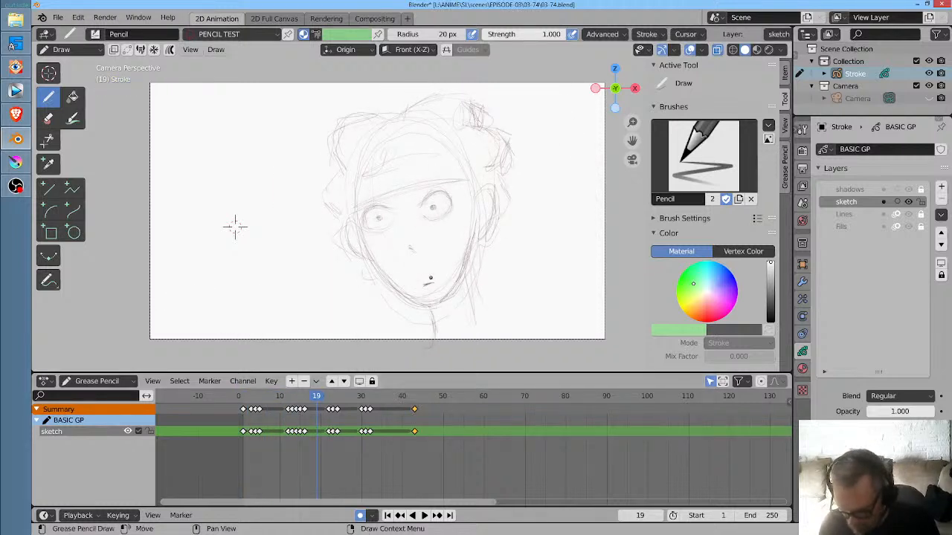
- Go to frame 43 and duplicate its wide-eyed face keyframe to frame 48
key("x")
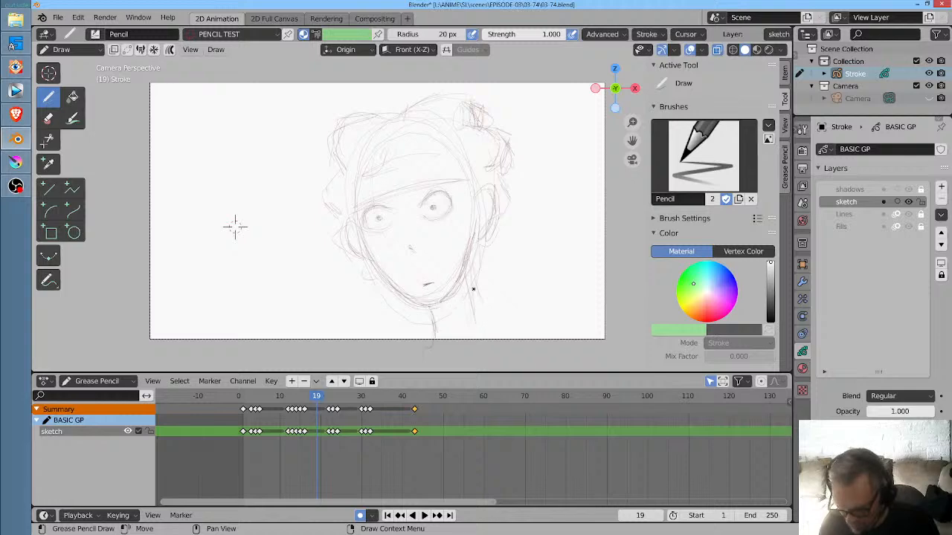
scroll(235, 227, "up", 1)
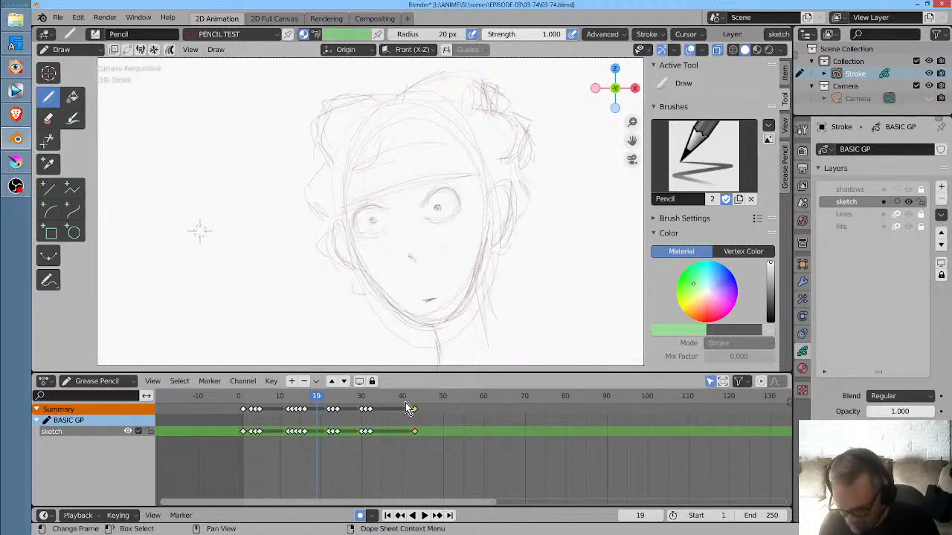
key("space")
left_click_drag(391, 402, 415, 406)
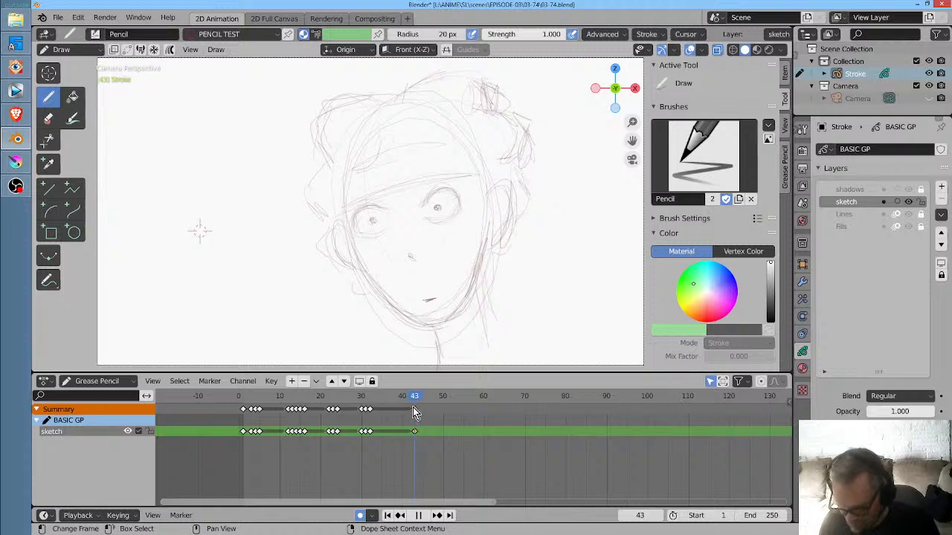
key("space")
left_click(415, 433)
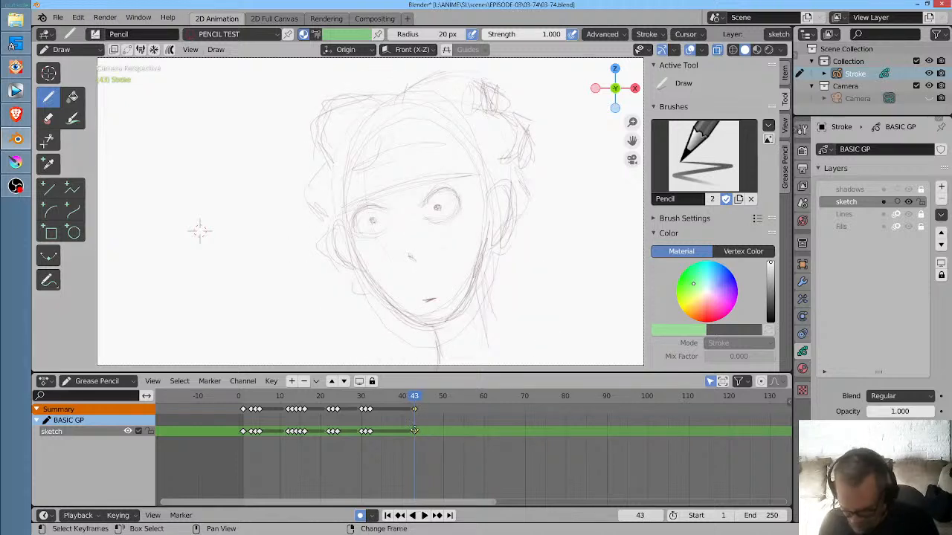
key("shift+d")
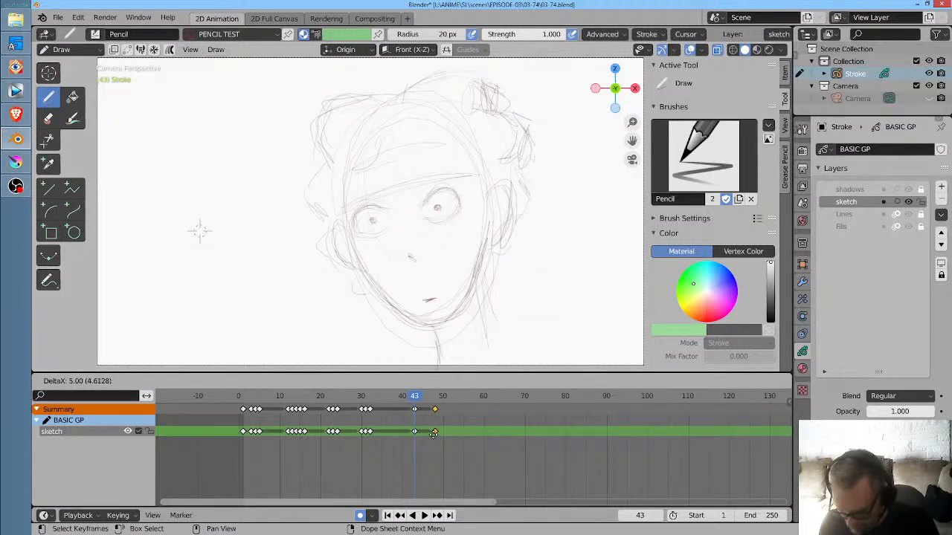
left_click(435, 433)
- Move the duplicated face keyframe to frame 46 and place another copy of it on frame 47
key("space")
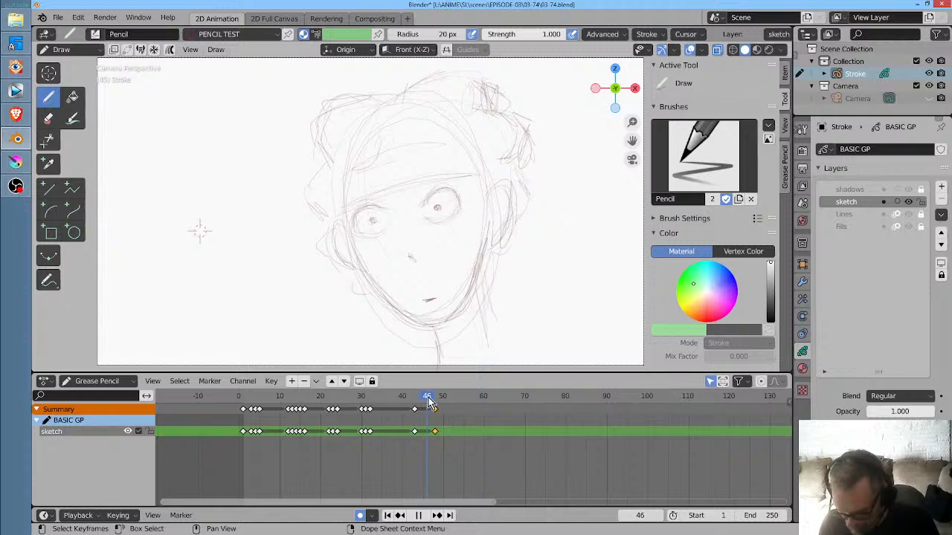
key("space")
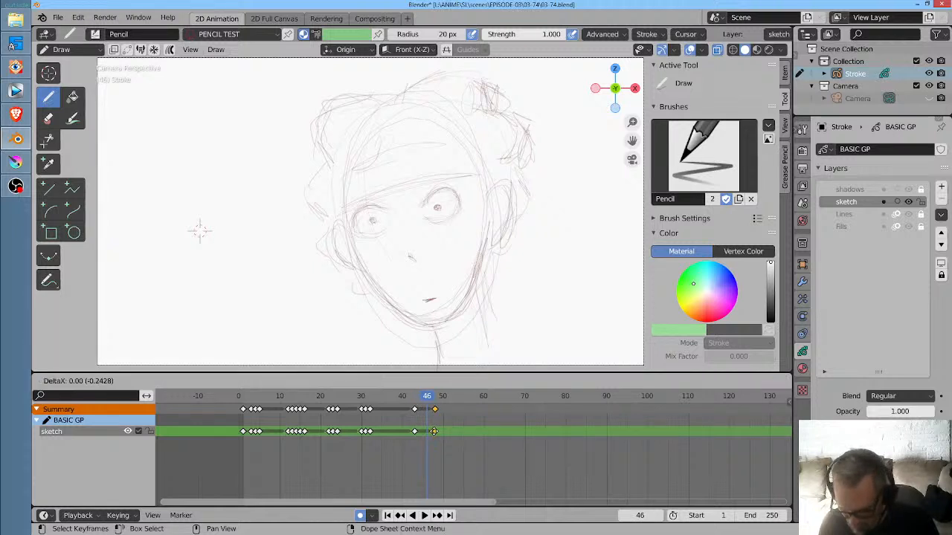
key("g")
left_click_drag(428, 432, 430, 432)
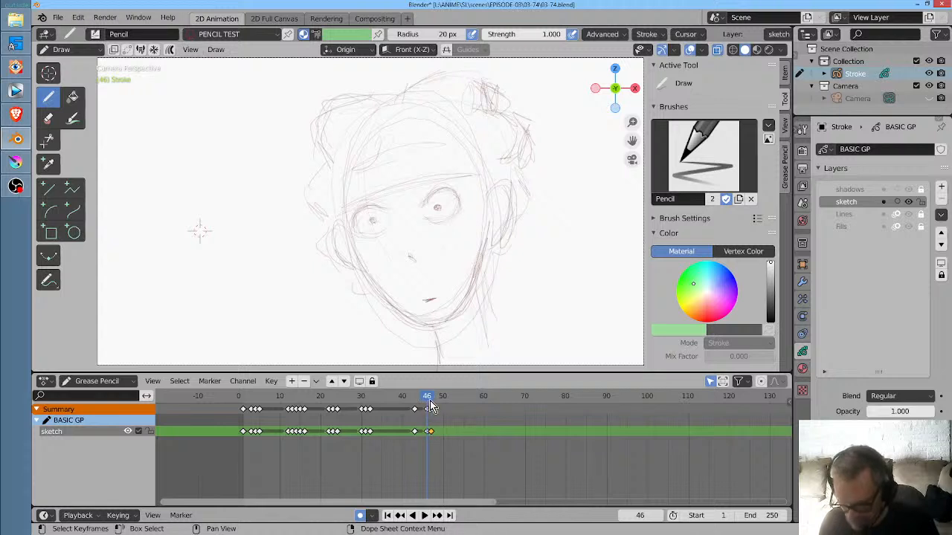
- On frame 46, erase both open eyes, draw slanted closed-eyelid lines in their place, and flip to the neighbouring keyframes to compare
scroll(435, 411, "up", 4)
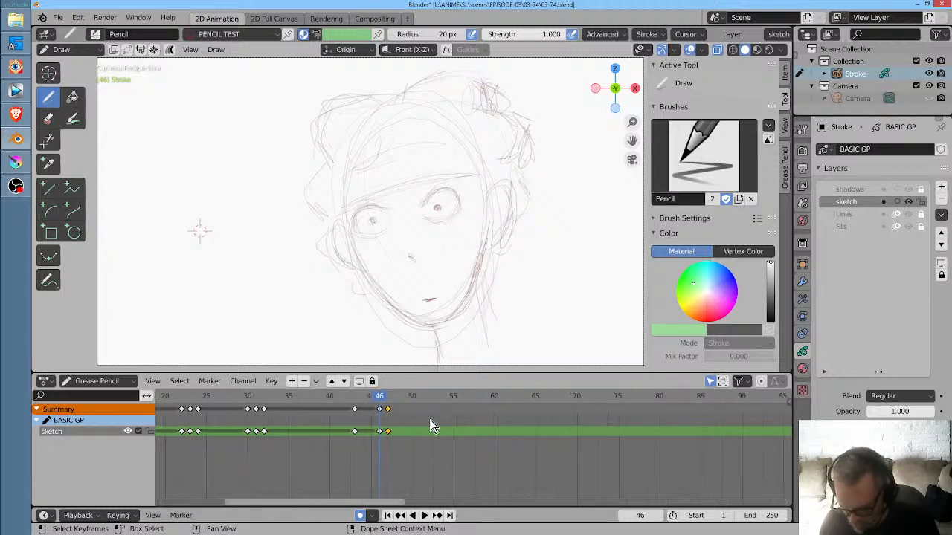
scroll(431, 426, "left", 3)
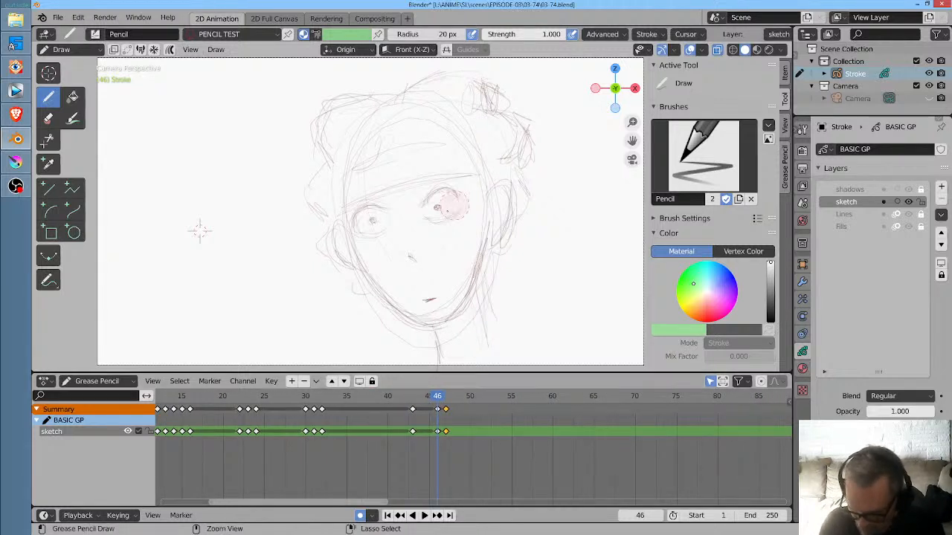
mouse_move(374, 215)
left_mouse_down()
mouse_move(377, 234)
mouse_move(375, 219)
mouse_move(457, 202)
left_mouse_up()
key("Down")
key("Up")
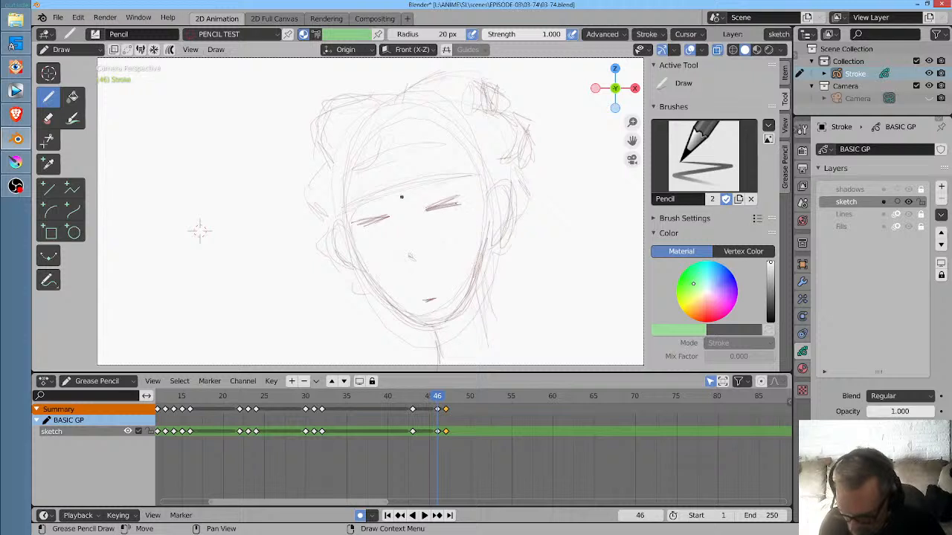
key("Down")
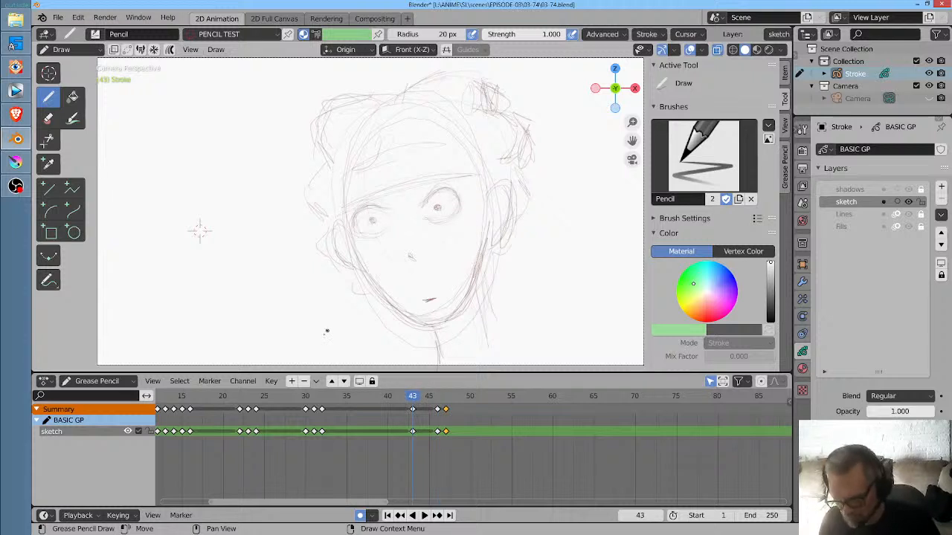
- Replay the blink, shift its three keyframes two frames earlier to frames 41, 44 and 45, and scrub and replay the timing
key("space")
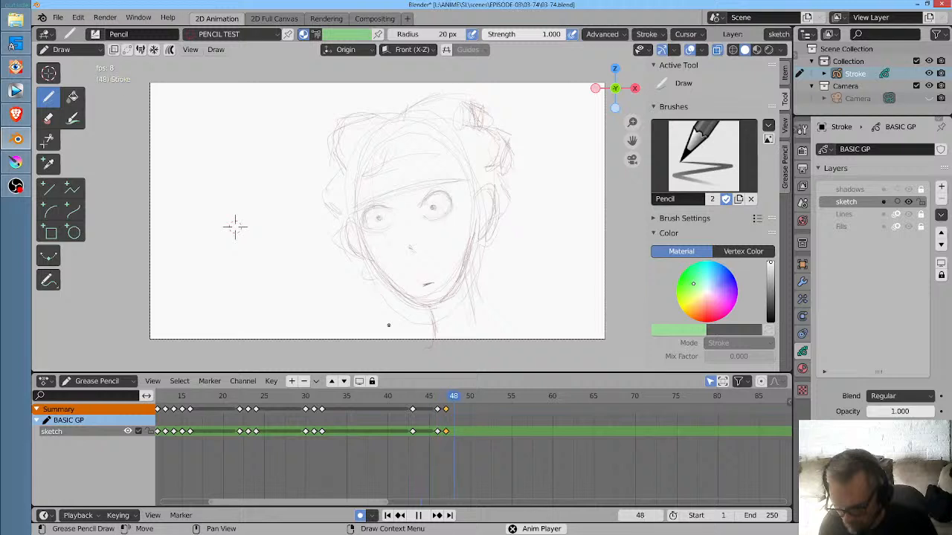
key("space")
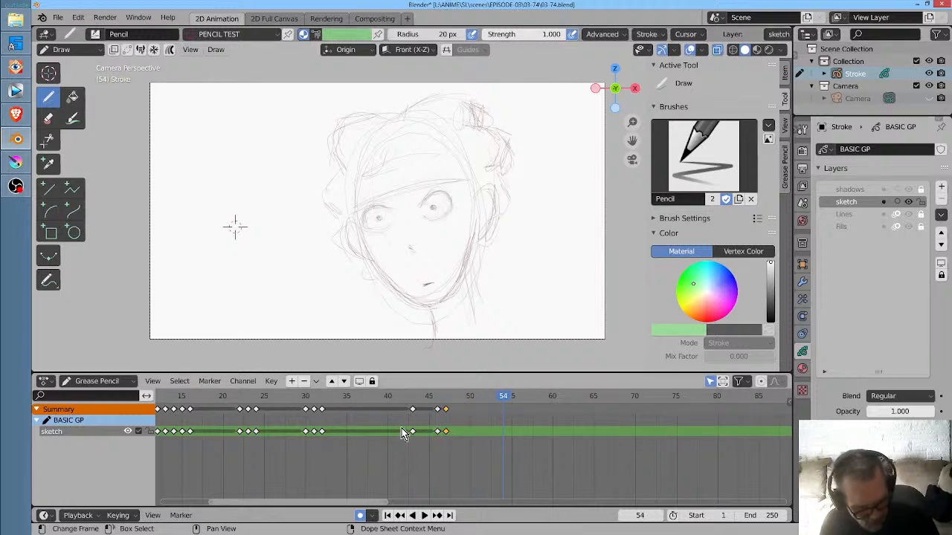
left_click_drag(403, 432, 482, 444)
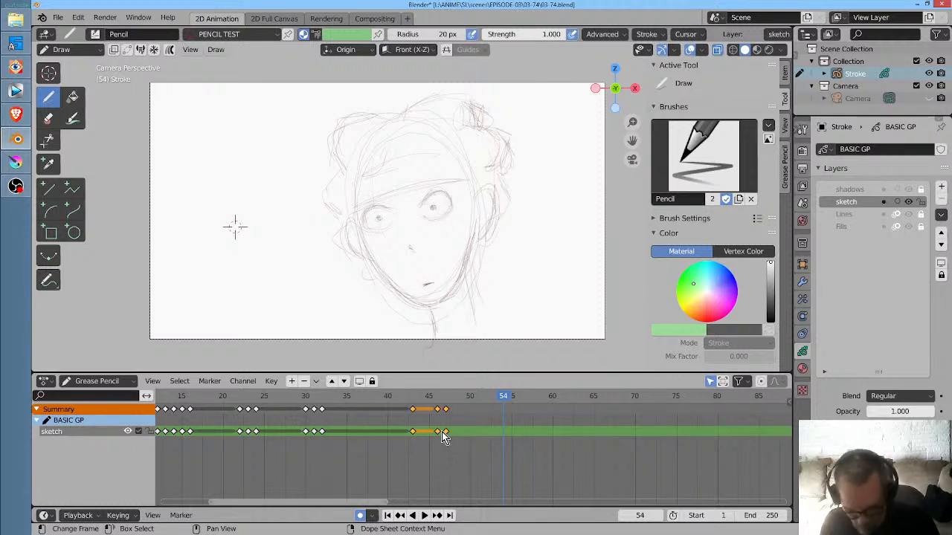
left_click_drag(443, 436, 426, 441)
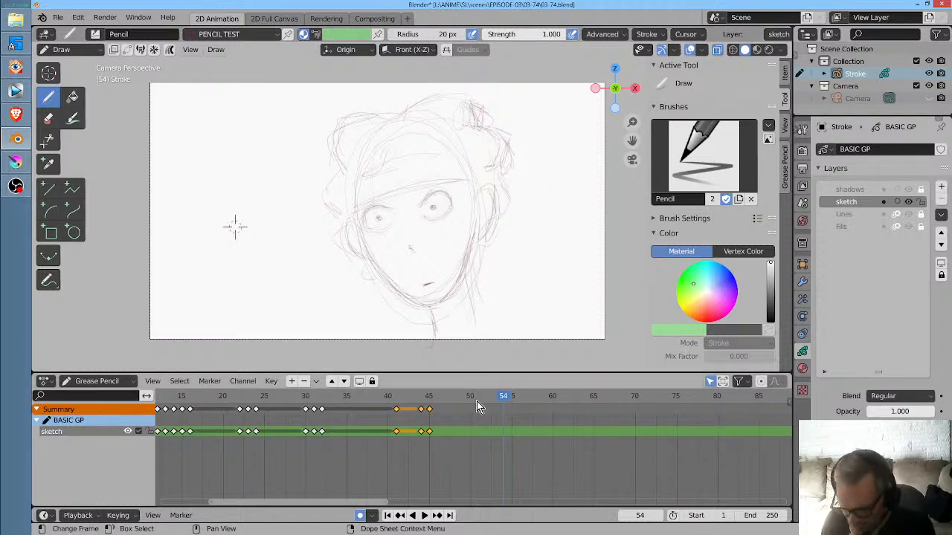
left_click_drag(464, 400, 295, 401)
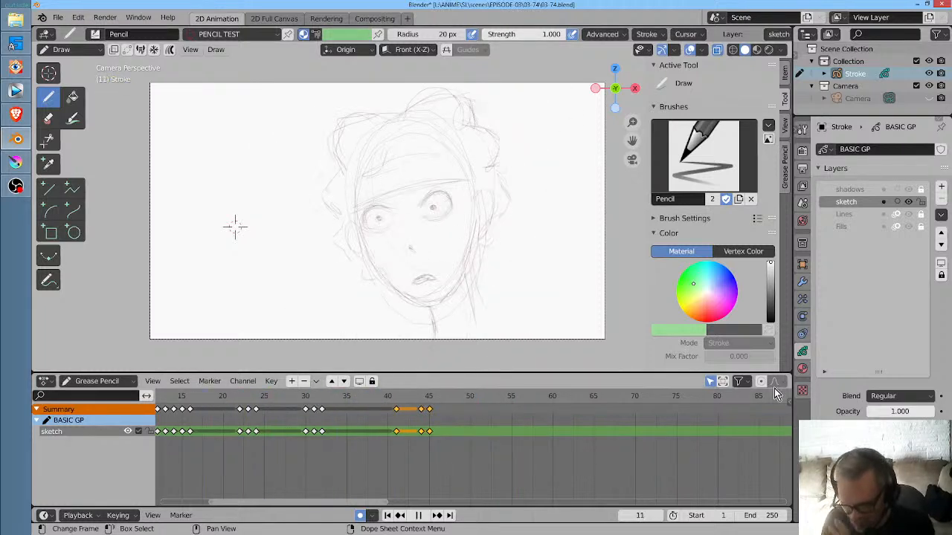
key("space")
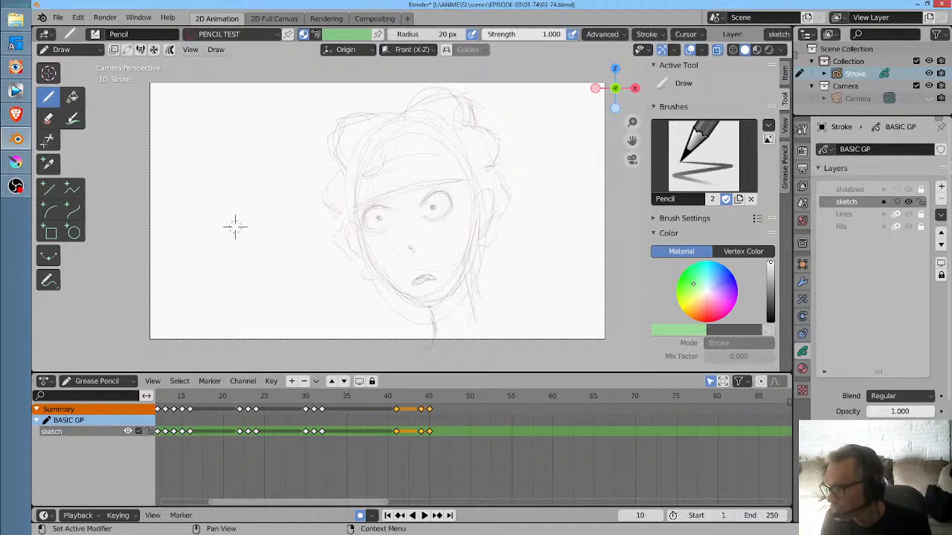
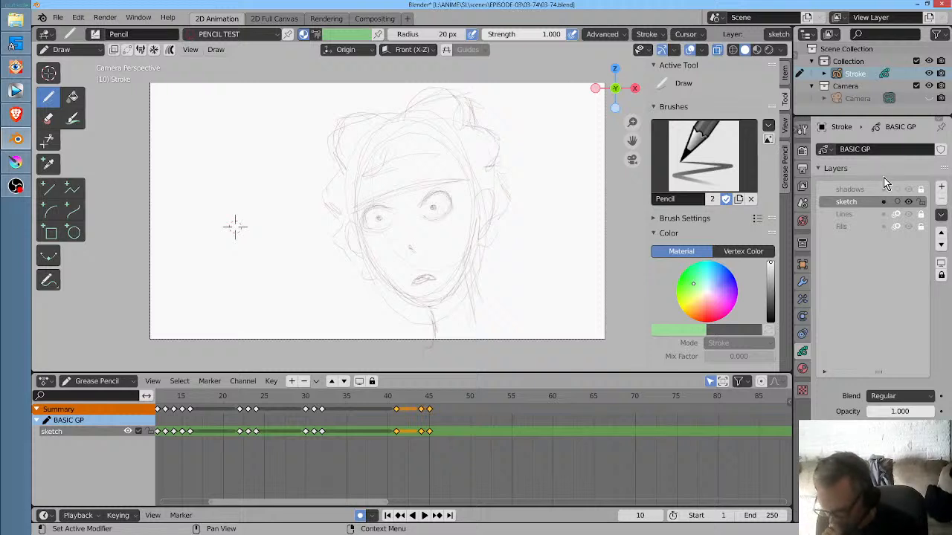
- Compare the sketch with the viewport's X-ray display on and off, leaving X-ray turned off
left_click(717, 53)
left_click(717, 52)
left_click(718, 52)
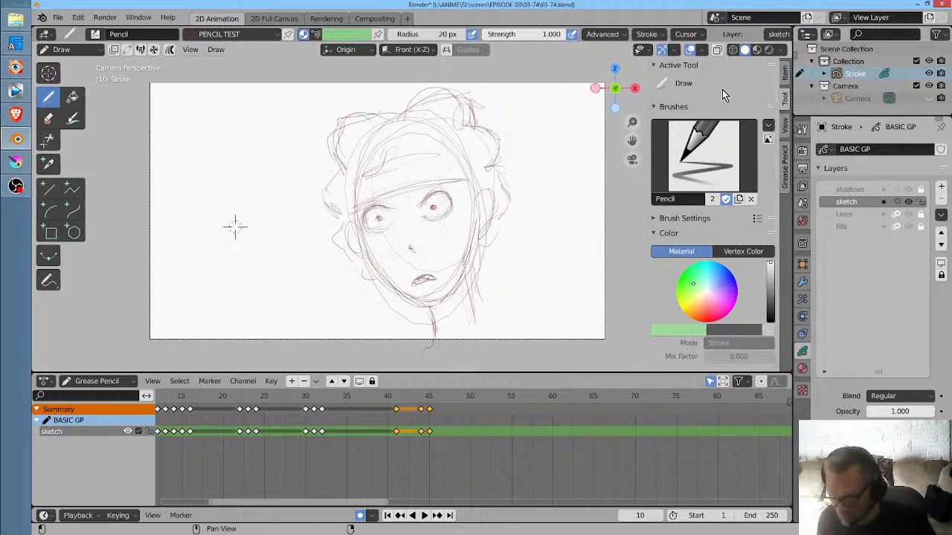
key("alt+z")
key("alt+z")
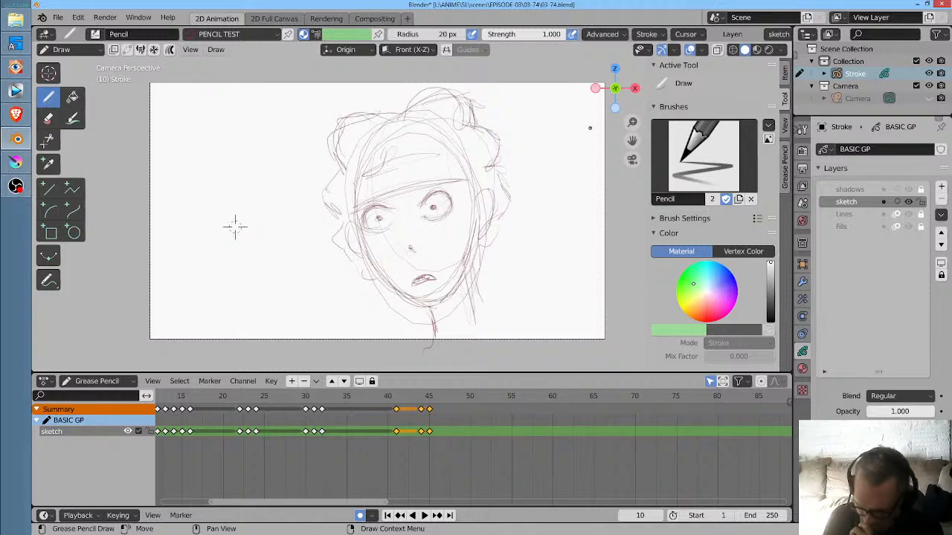
- Play and scrub the angry-face close-up from frame 30 to frame 37 to check its movement
mouse_move(387, 397)
left_mouse_down()
mouse_move(440, 403)
mouse_move(331, 409)
left_mouse_up()
key("space")
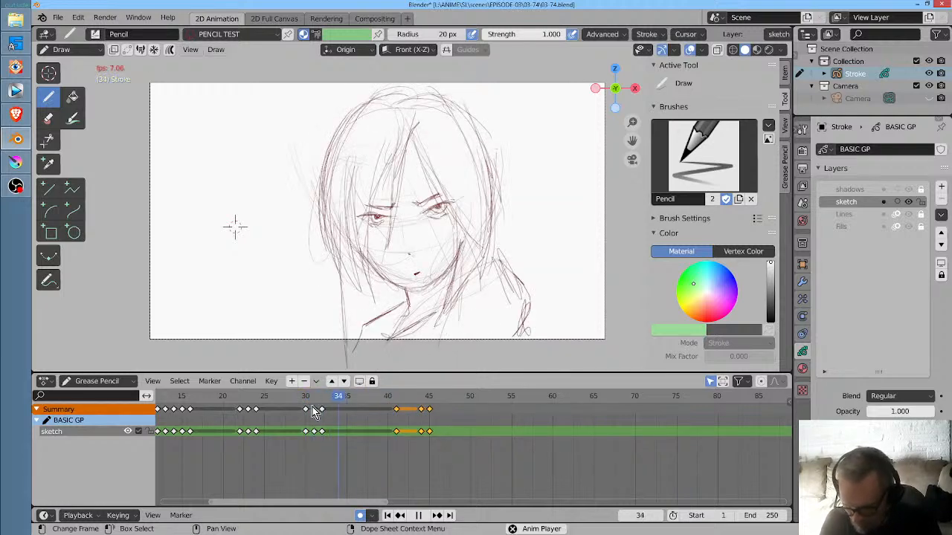
key("space")
left_click_drag(355, 419, 305, 419)
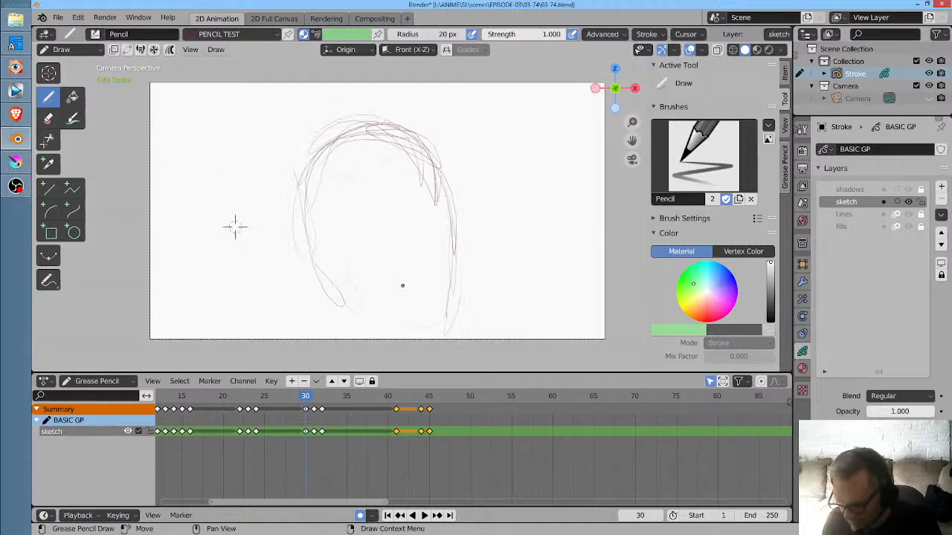
key("Right")
key("Right")
key("Right")
key("Right")
key("Right")
key("Right")
key("Right")
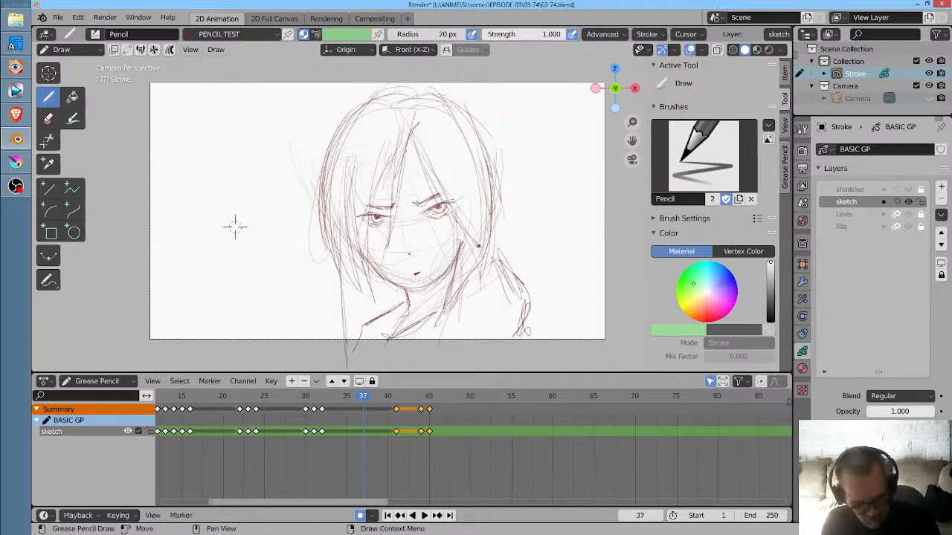
- Switch to Sculpt Mode and set the Twist brush radius to 456 px so it covers the whole face
key("ctrl+Tab")
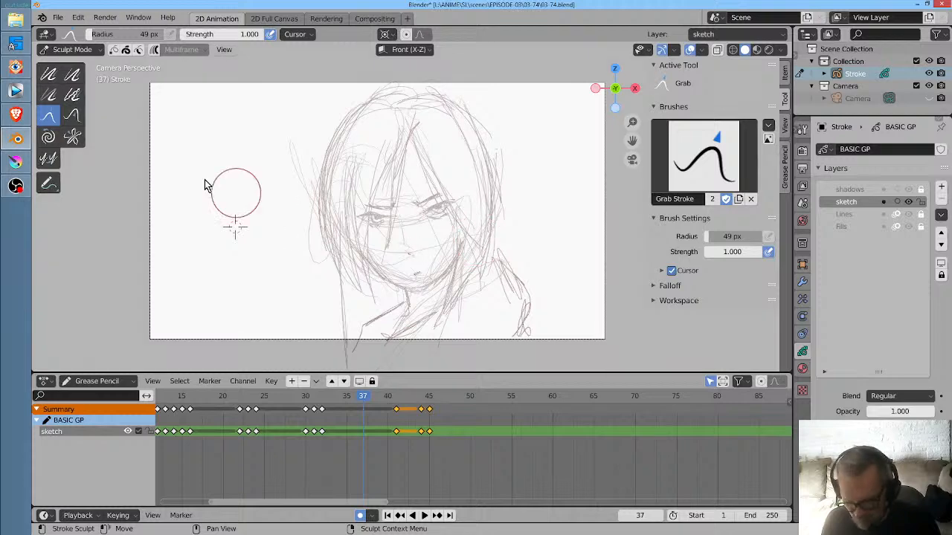
left_click(55, 140)
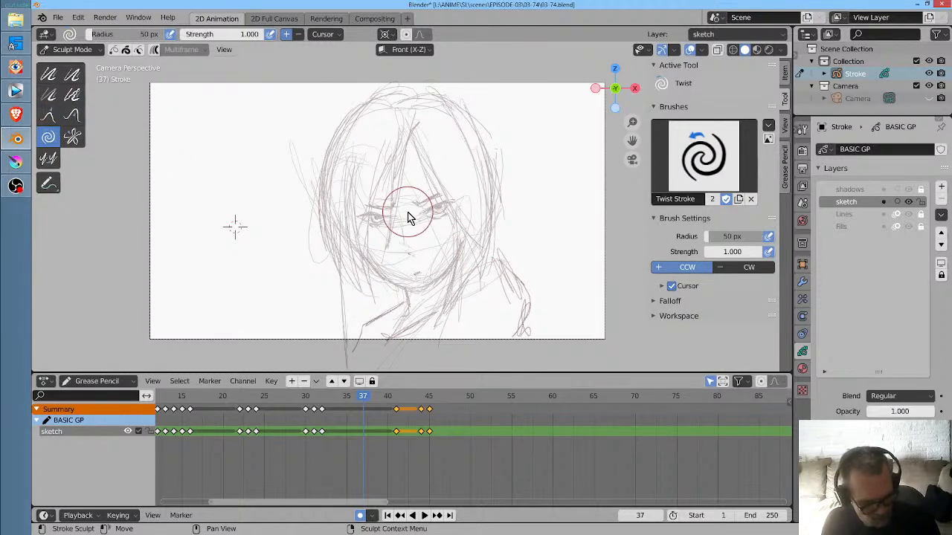
key("f")
left_click(601, 127)
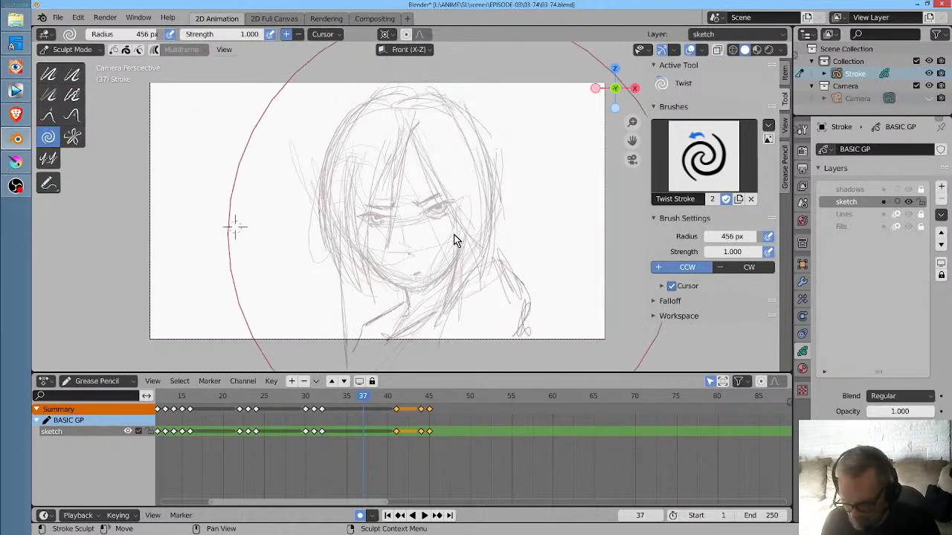
- Try twisting the face sketch on frame 37 counter-clockwise and clockwise, and replay from frame 31
left_click_drag(461, 239, 462, 237)
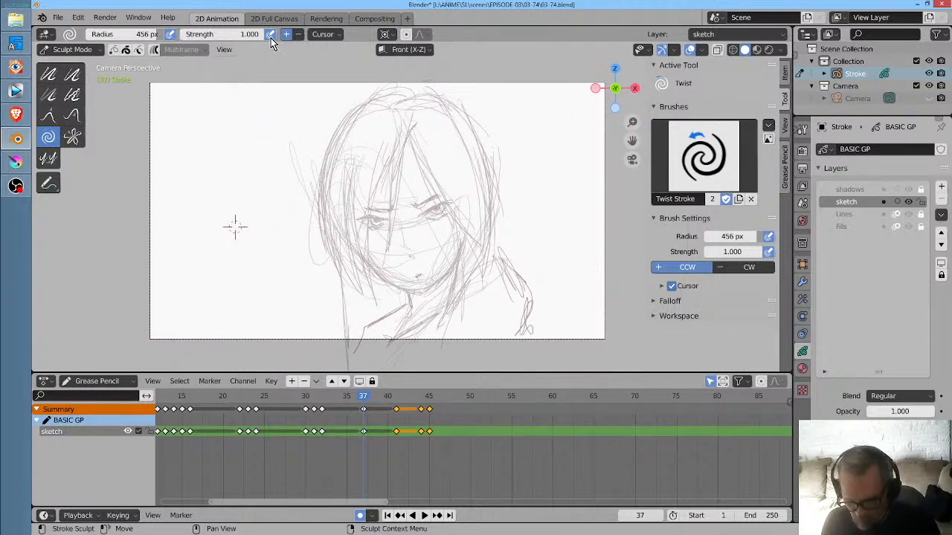
left_click(299, 35)
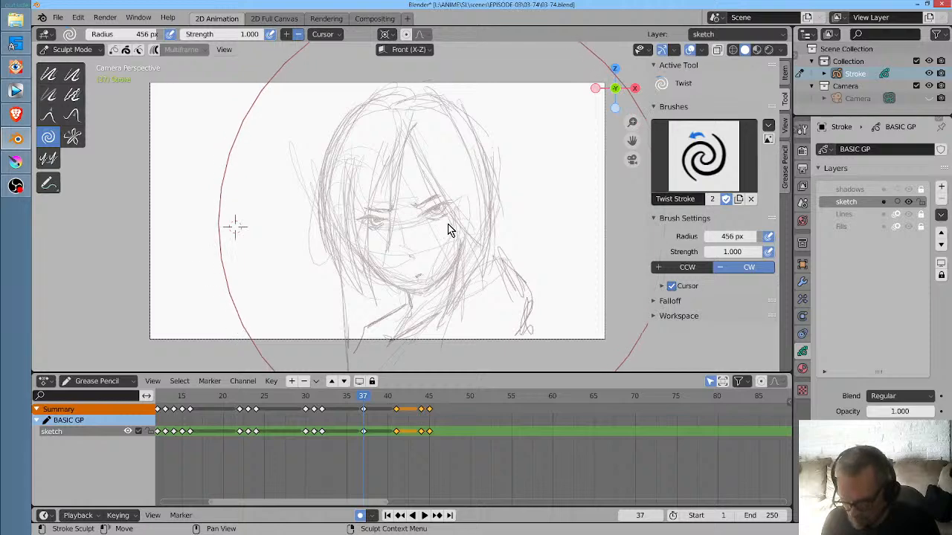
left_click_drag(451, 230, 447, 236)
left_click_drag(395, 192, 416, 193)
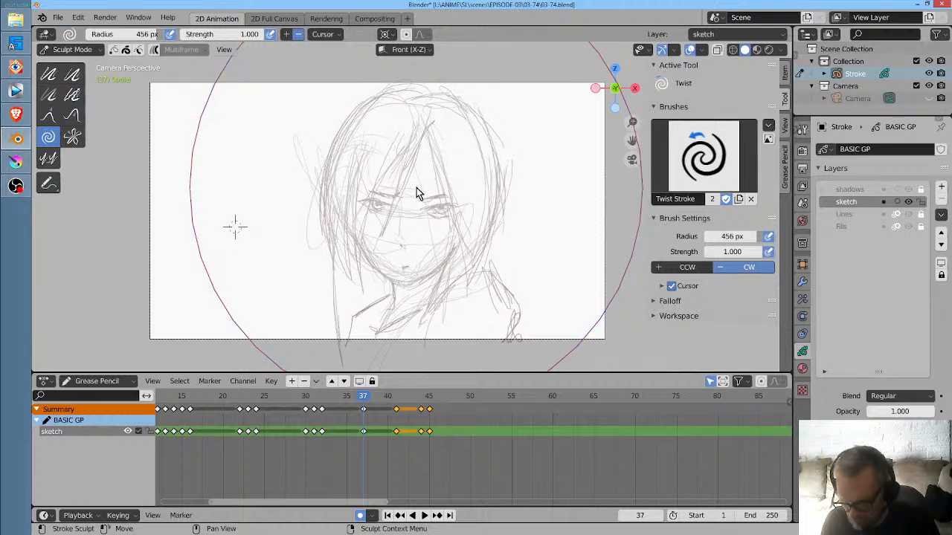
left_click(320, 408)
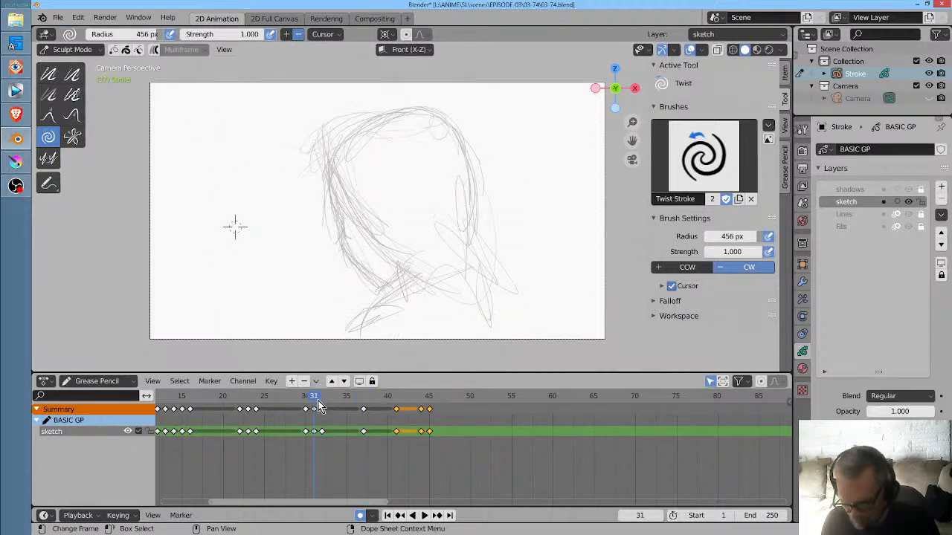
key("space")
key("space")
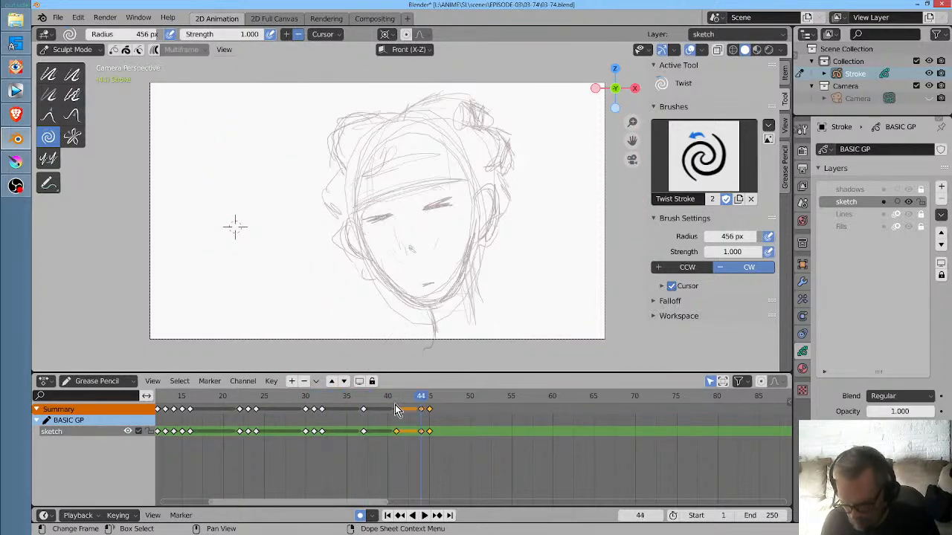
- On frame 36, twist the whole face sketch slightly counter-clockwise and replay from frame 31
left_click_drag(365, 401, 358, 399)
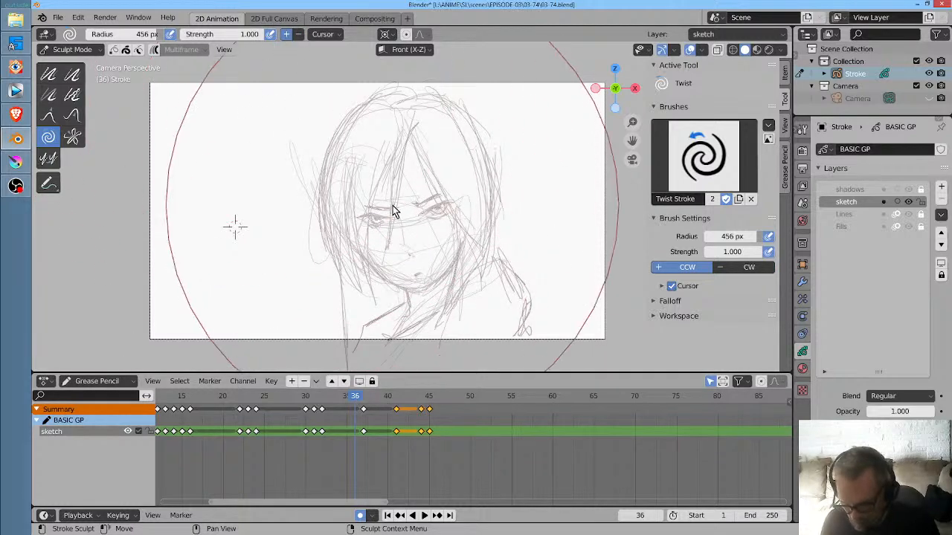
left_click_drag(393, 208, 392, 211)
left_click(315, 399)
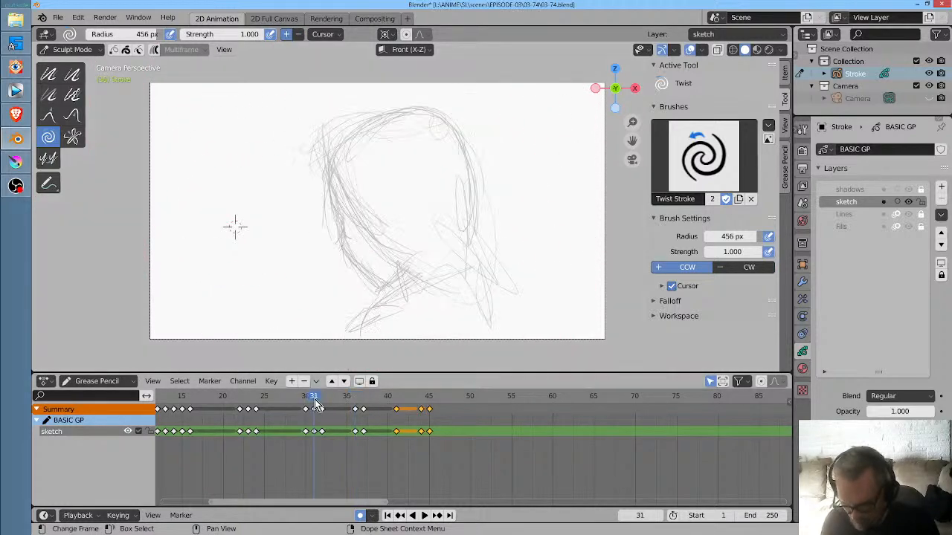
key("space")
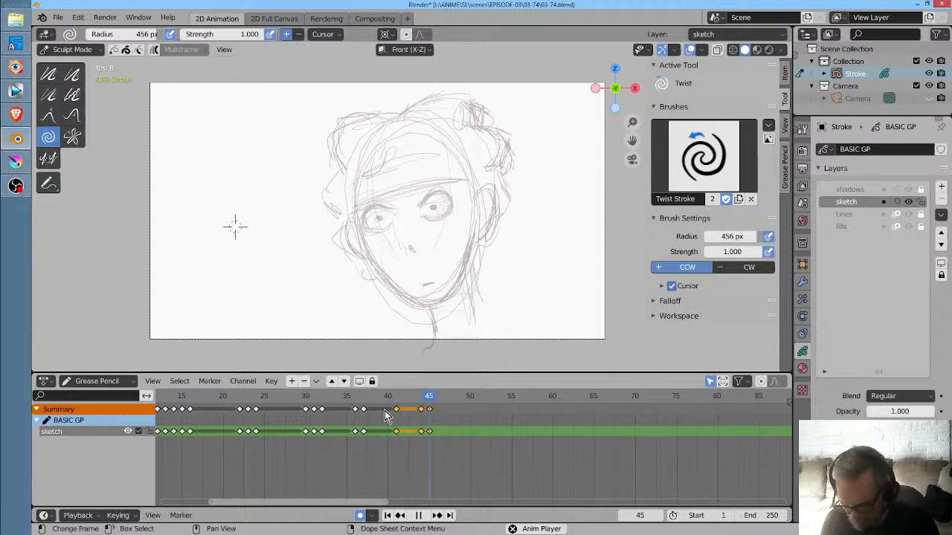
key("space")
- Move the frame 37 keyframe to frame 38, replay the close-up, and delete the moved keyframe
left_click_drag(304, 402, 373, 408)
key("space")
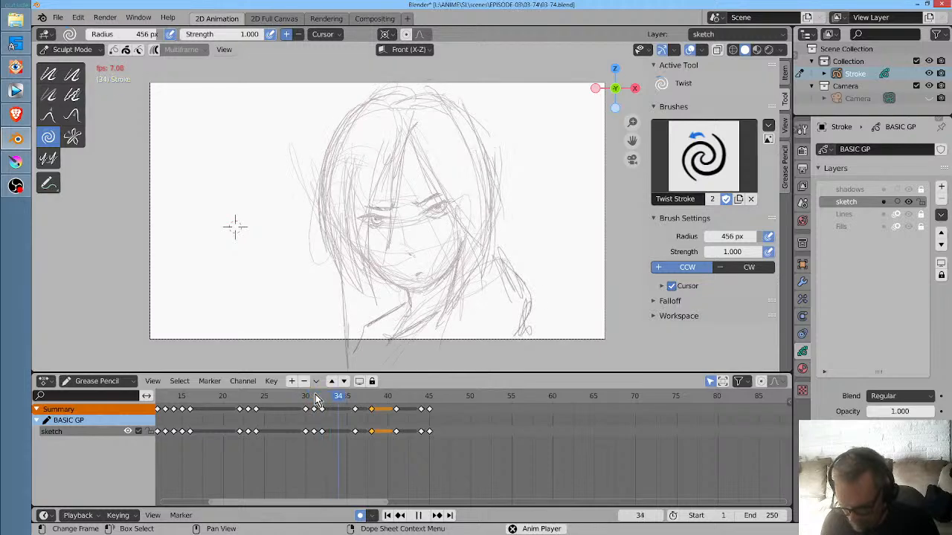
key("space")
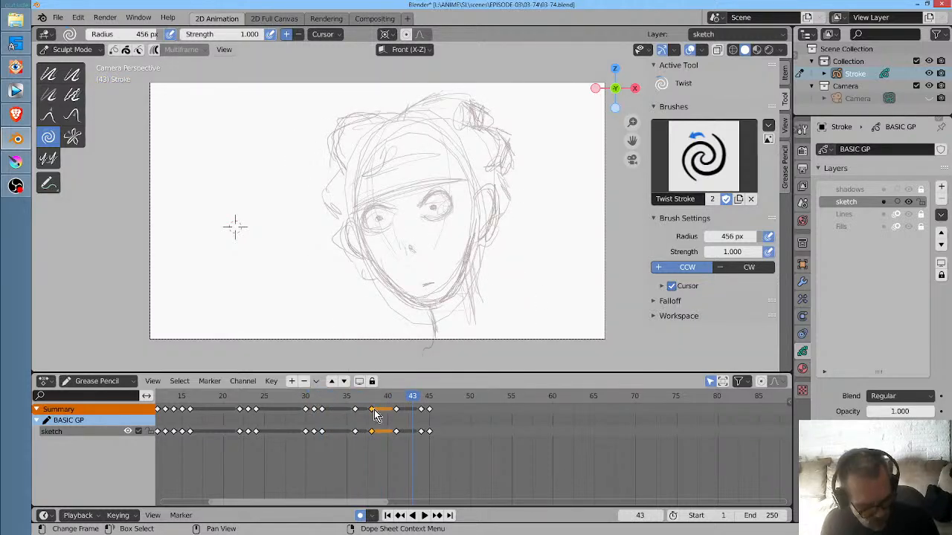
key("x")
left_click(378, 412)
- On frame 38, twist the face sketch slightly further counter-clockwise and check the motion up to frame 43
left_click(357, 399)
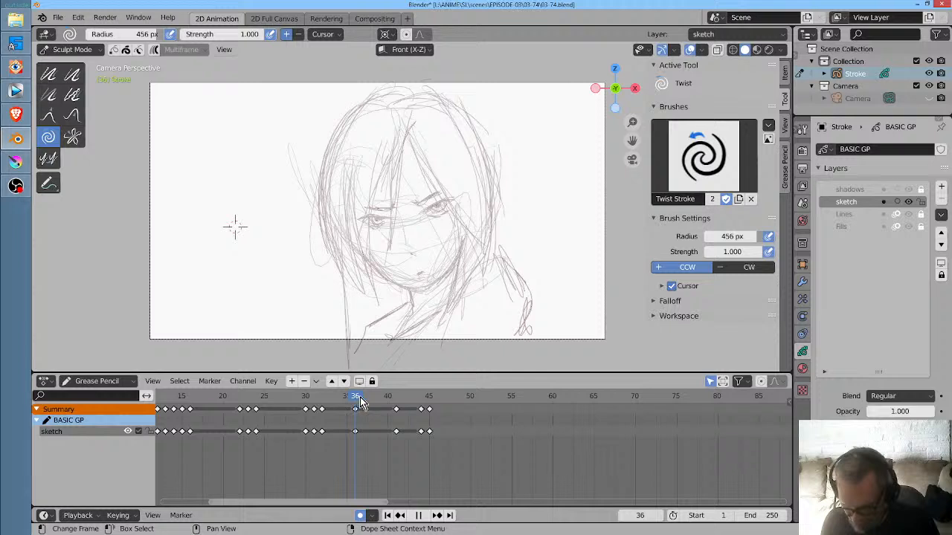
left_click_drag(360, 402, 372, 403)
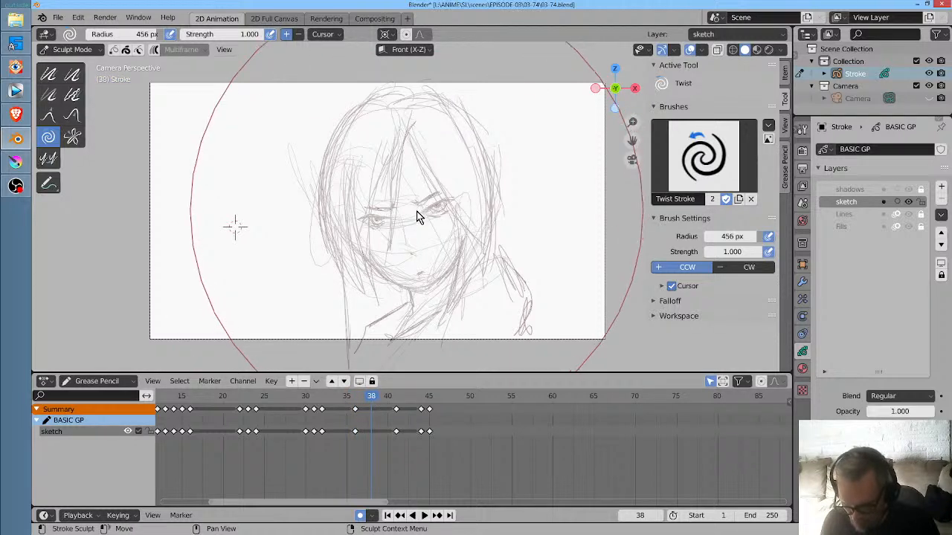
left_click_drag(417, 211, 416, 212)
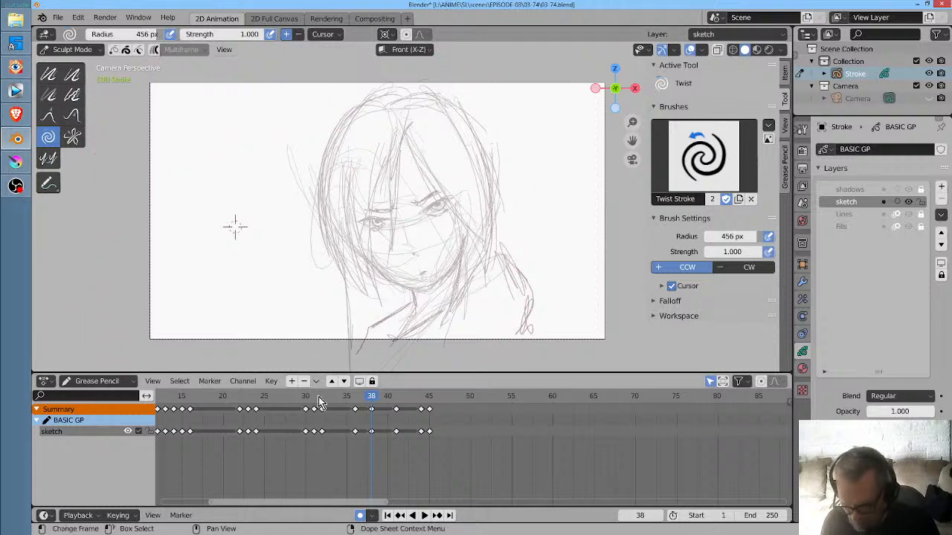
left_click_drag(315, 402, 413, 406)
- Return to Draw mode, interpolate an in-between on frame 37 between the frame 36 and 38 keyframes, and replay it
left_click(373, 411)
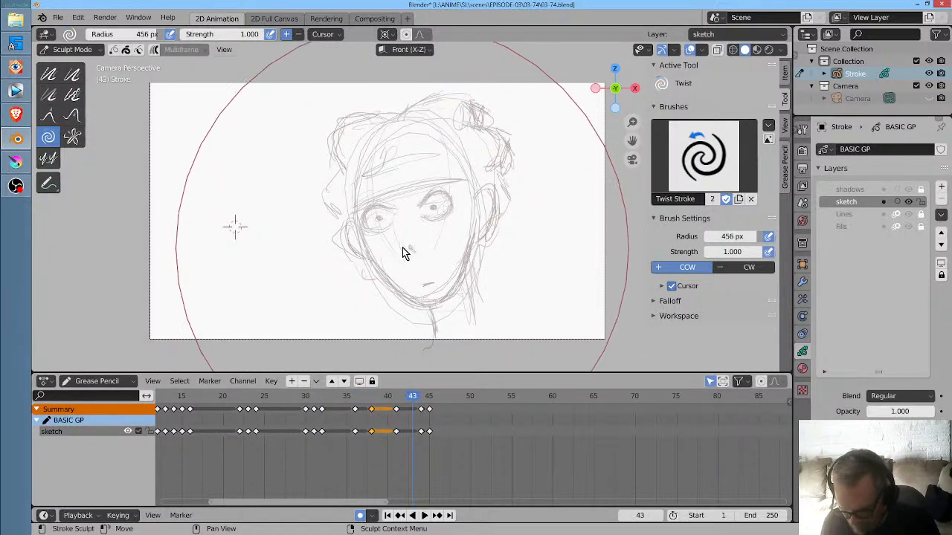
left_click(365, 400)
left_click(371, 398)
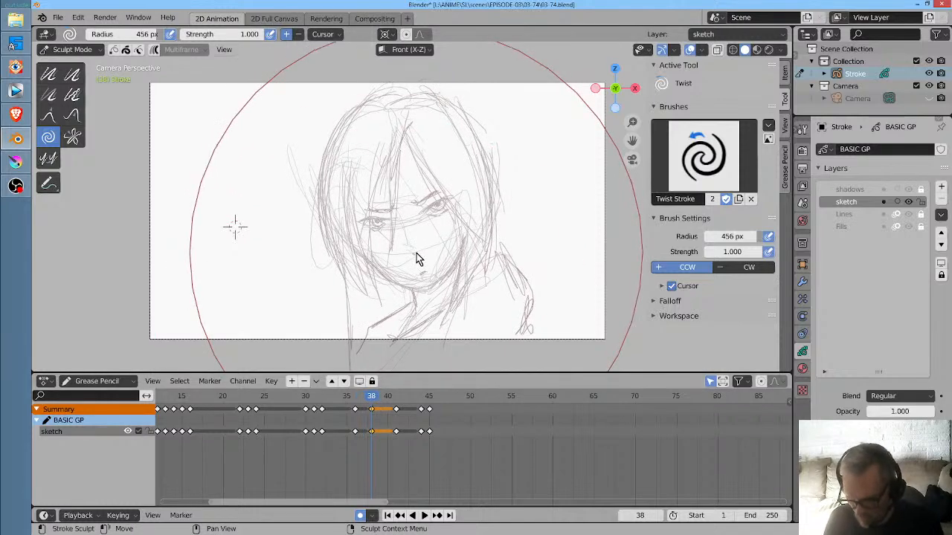
left_click(365, 400)
key("ctrl+Tab")
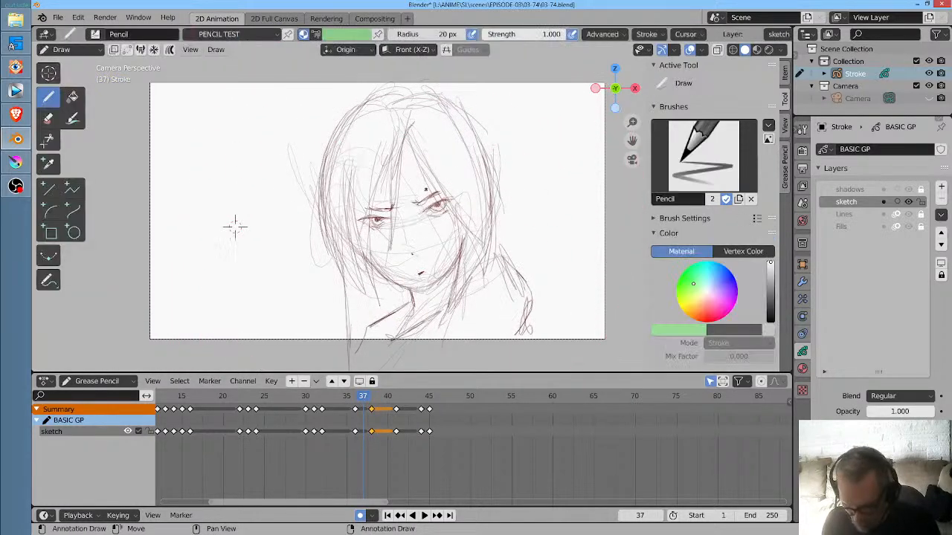
key("ctrl+shift+e")
left_click(331, 399)
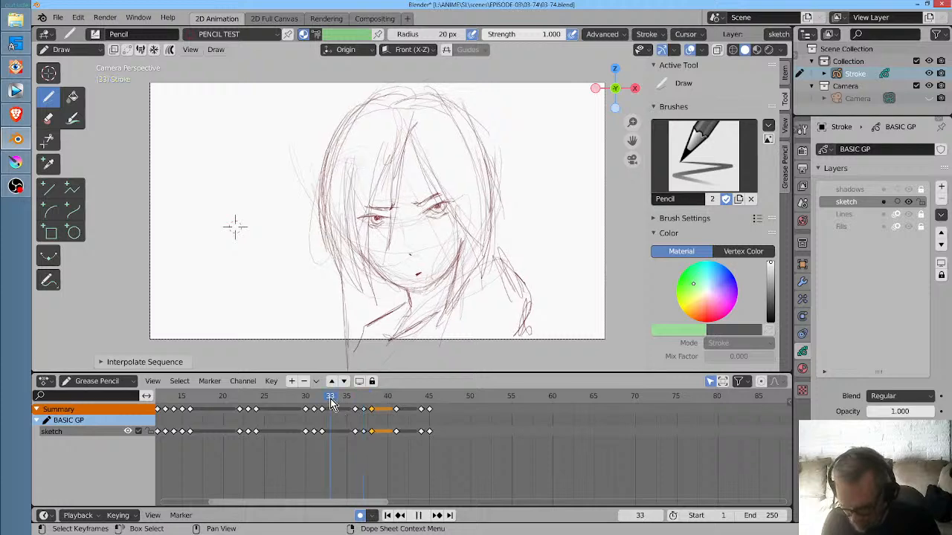
key("space")
key("space")
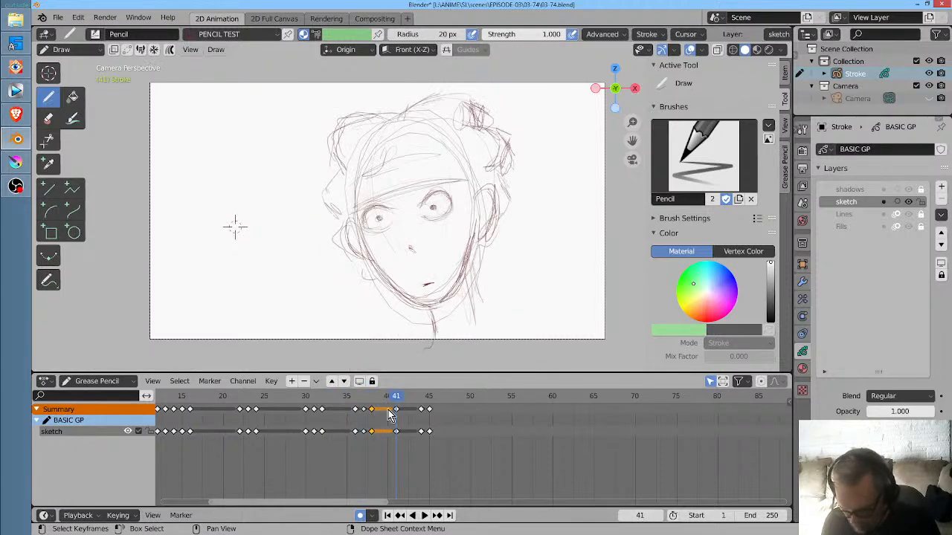
- Strengthen the lower eyelid lines of the close-up face on frames 38, 37 and 36, and replay from frame 30
left_click(372, 400)
scroll(440, 260, "up", 4)
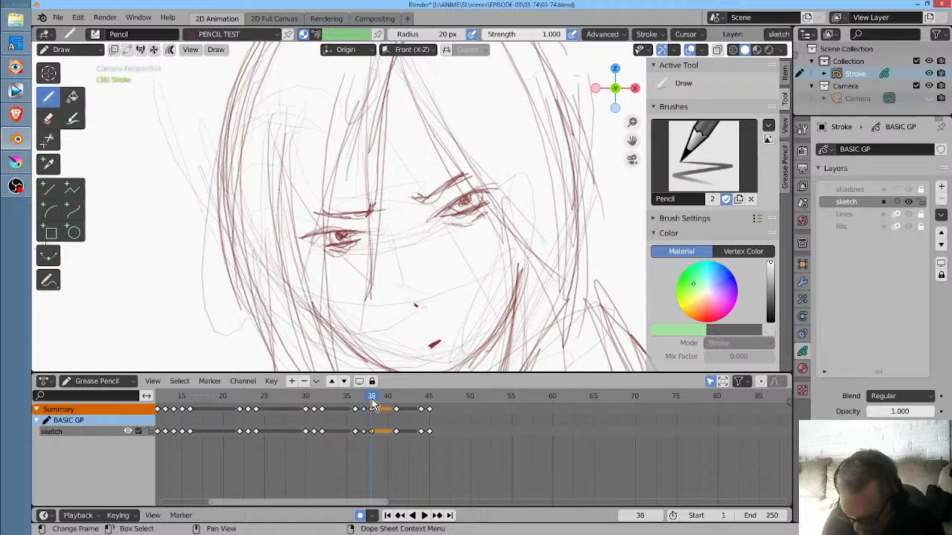
left_click_drag(372, 400, 364, 400)
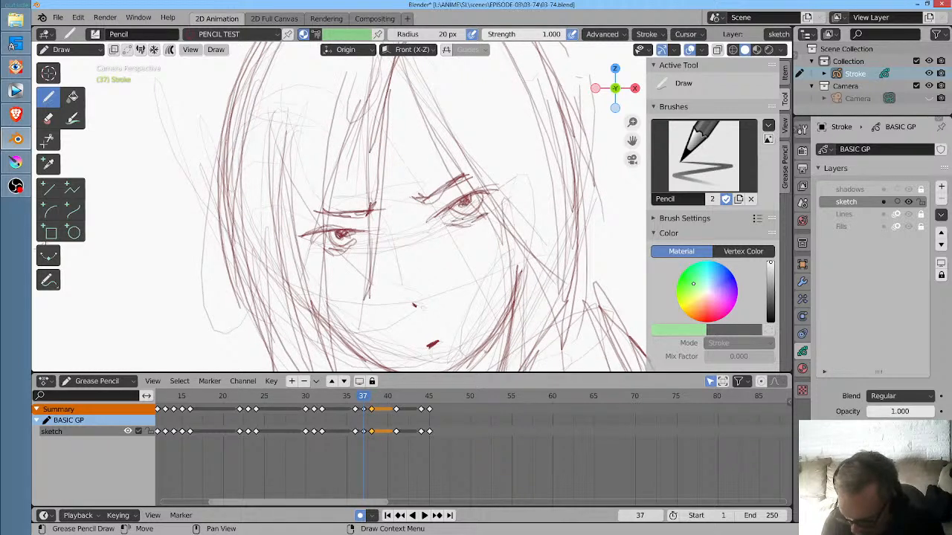
left_click_drag(330, 247, 358, 242)
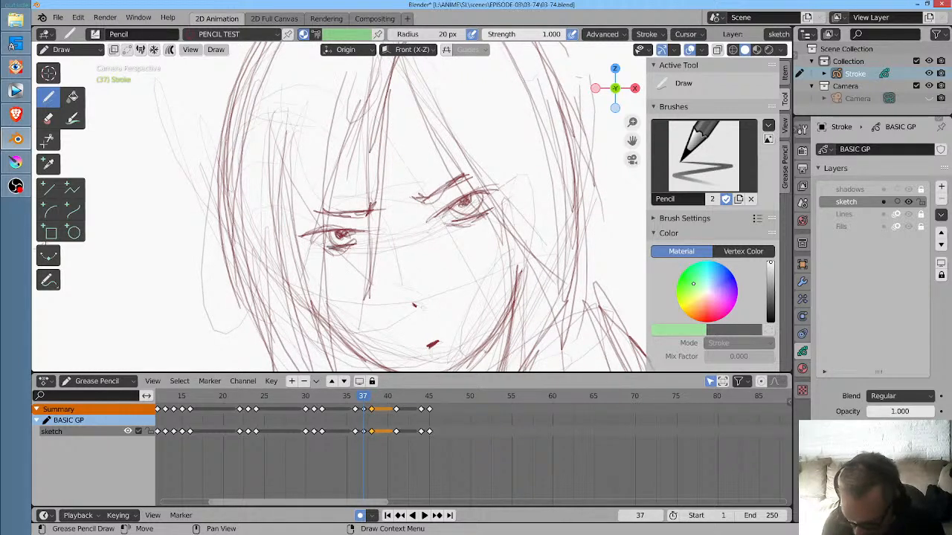
left_click_drag(364, 399, 356, 399)
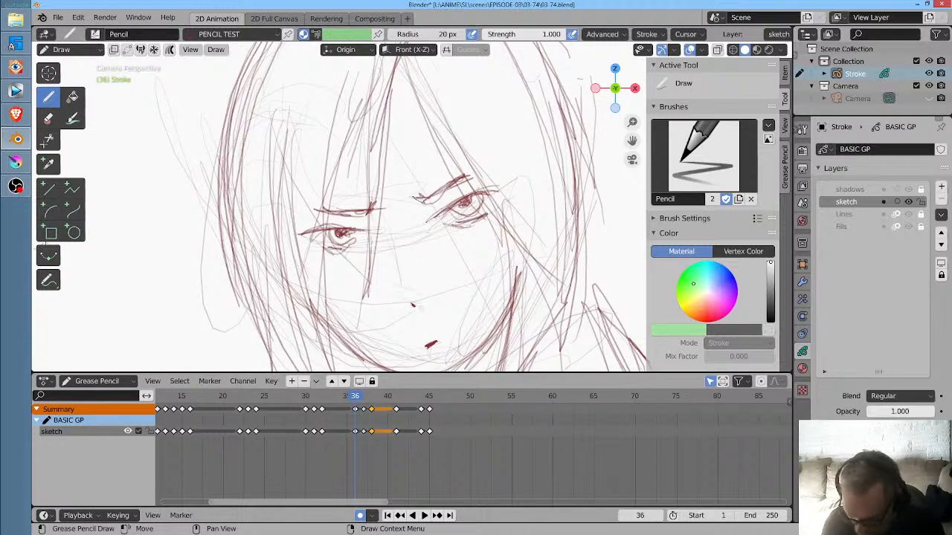
key("Home")
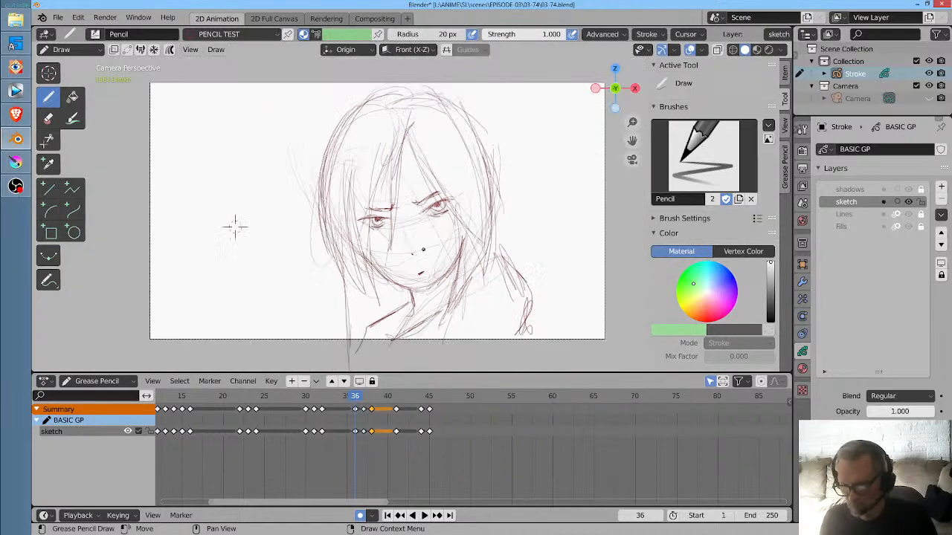
left_click(307, 398)
key("space")
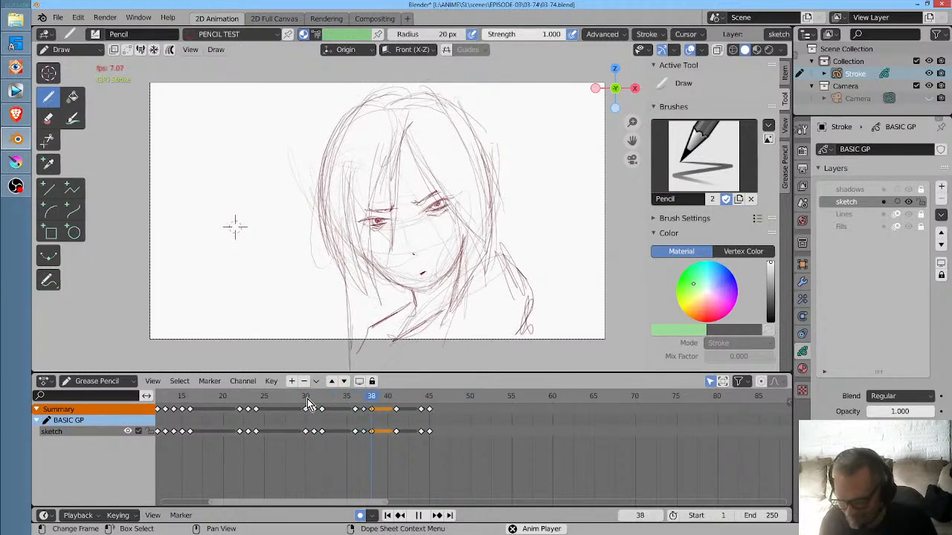
key("space")
- Enable additive drawing and redraw both eyes of the close-up face as closed lids on frame 35
left_click_drag(311, 403, 347, 401)
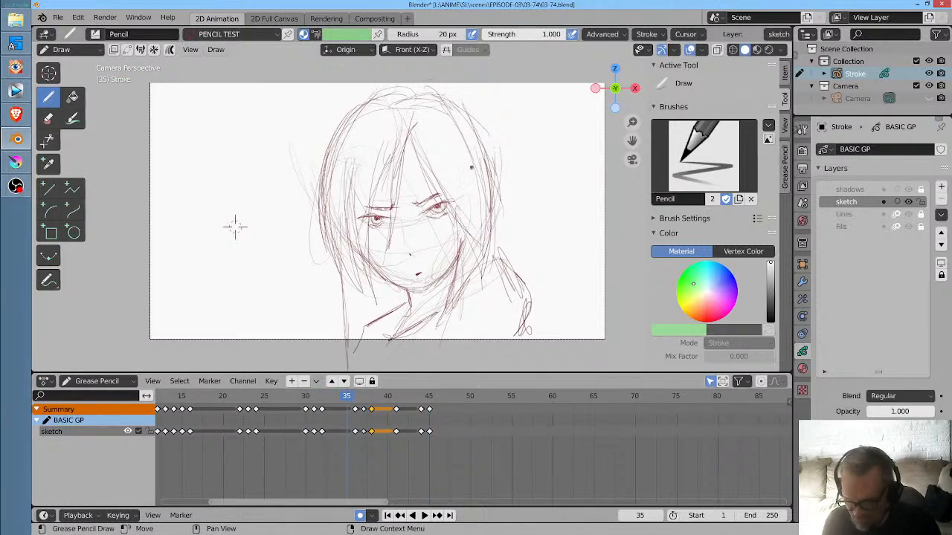
scroll(106, 241, "up", 3)
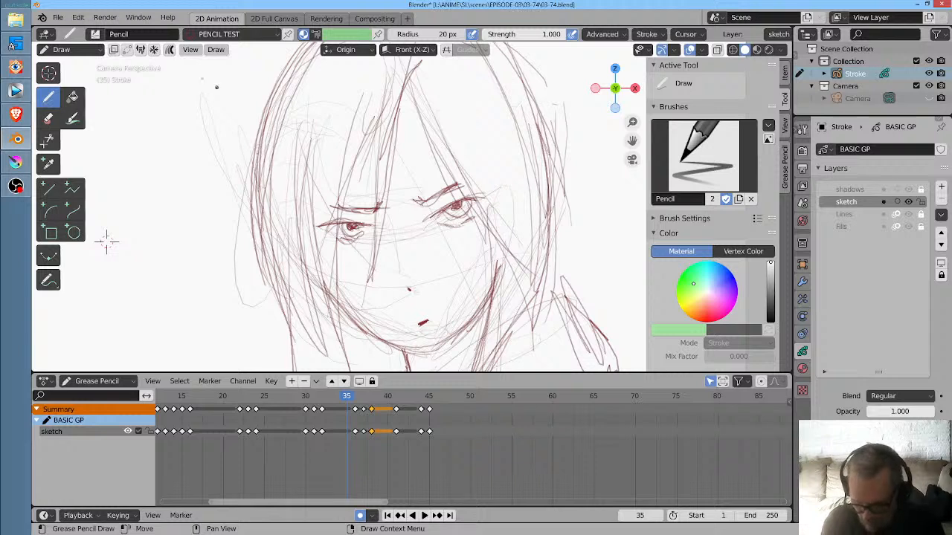
left_click(155, 51)
left_click_drag(463, 207, 457, 217)
left_click_drag(354, 225, 349, 234)
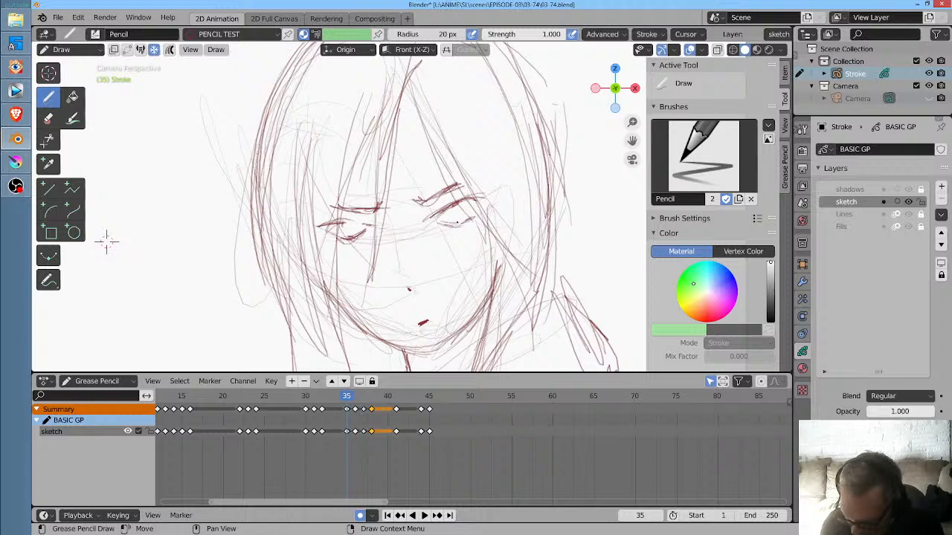
mouse_move(436, 218)
left_mouse_down()
mouse_move(453, 223)
mouse_move(479, 202)
left_mouse_up()
left_click_drag(339, 223, 365, 219)
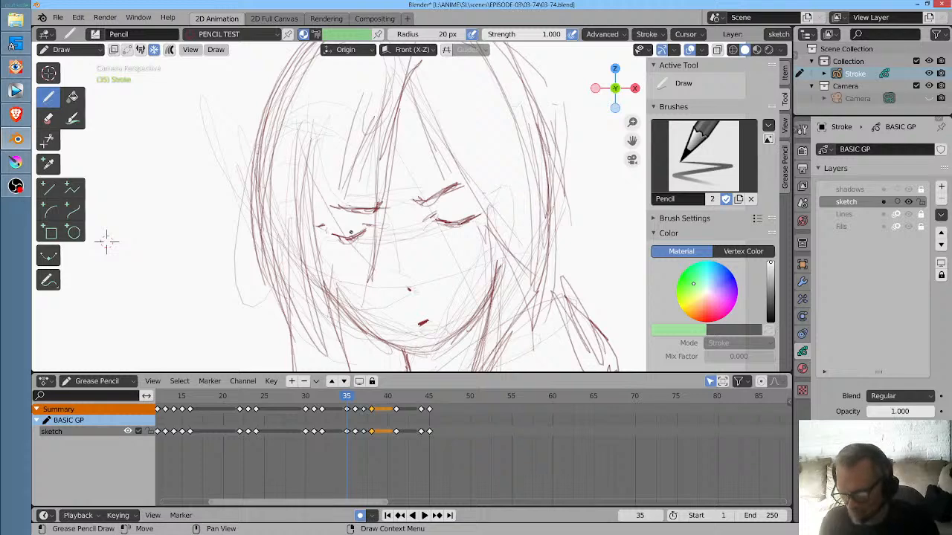
- Shift all sketch keyframes from frame 35 onward three frames later, starting at frame 38, and replay the close-up
left_click(298, 398)
scroll(424, 178, "down", 2)
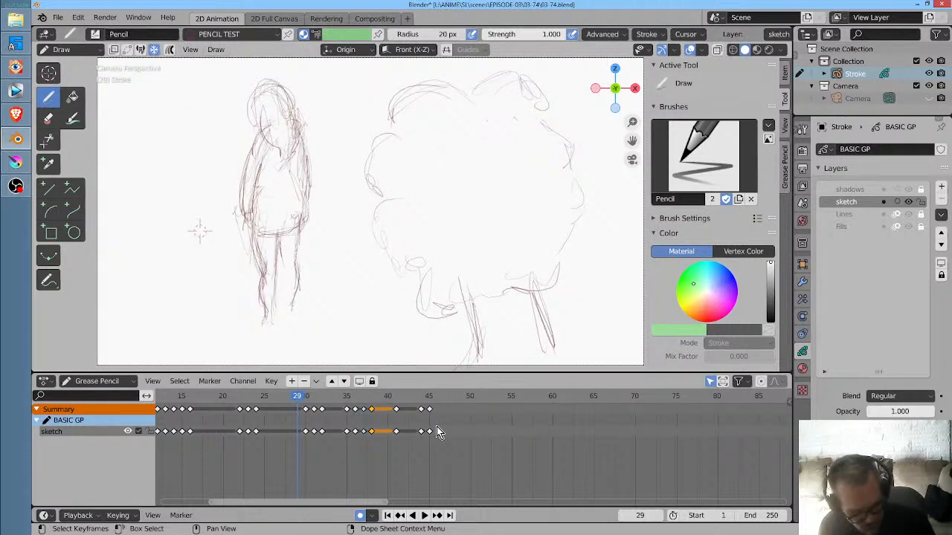
key("b")
left_click_drag(334, 426, 468, 444)
key("g")
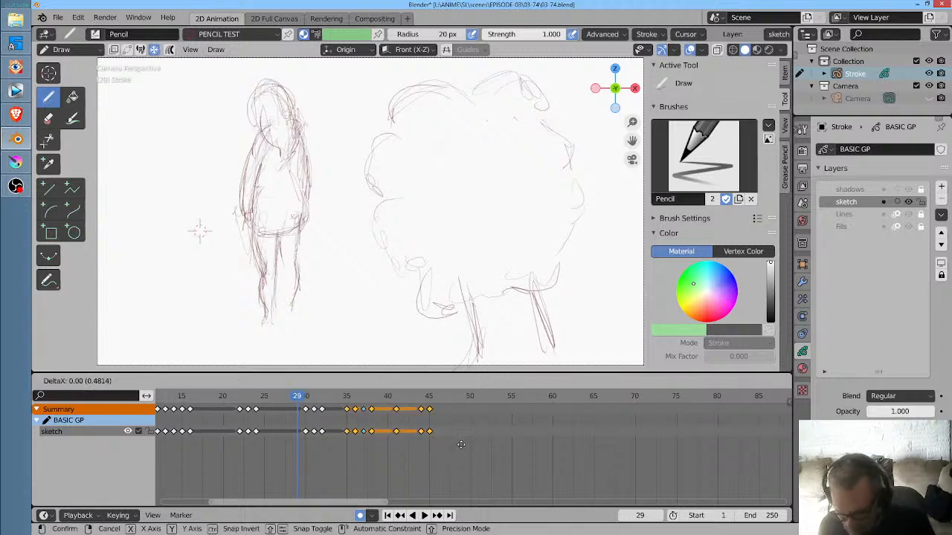
left_click(479, 444)
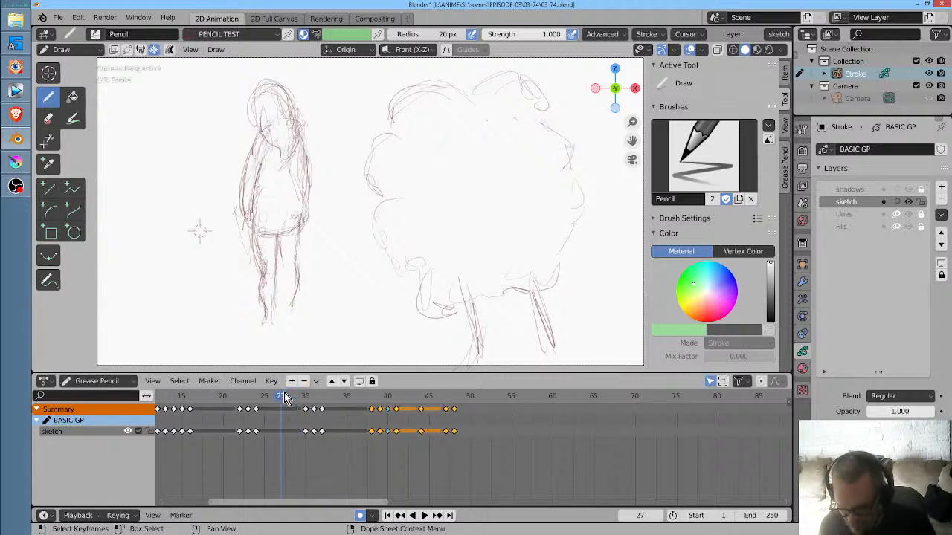
key("space")
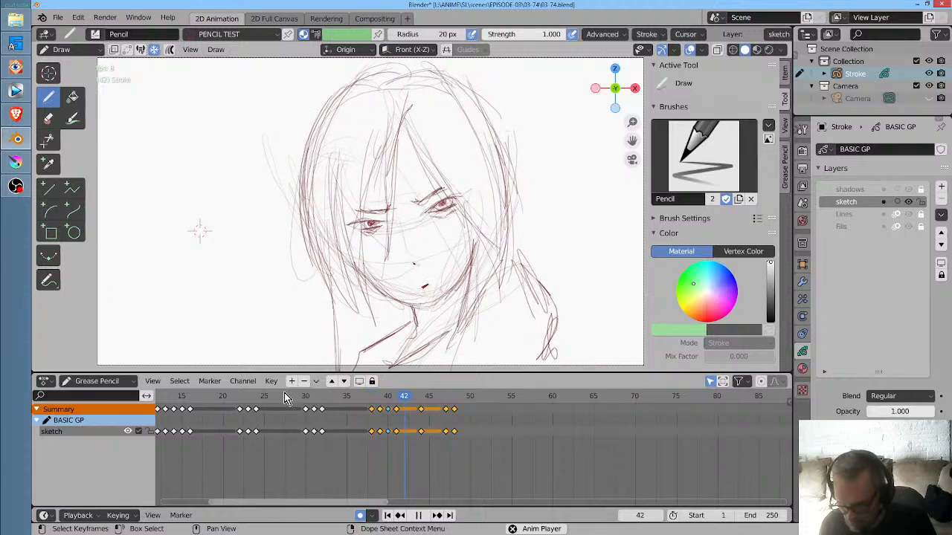
key("space")
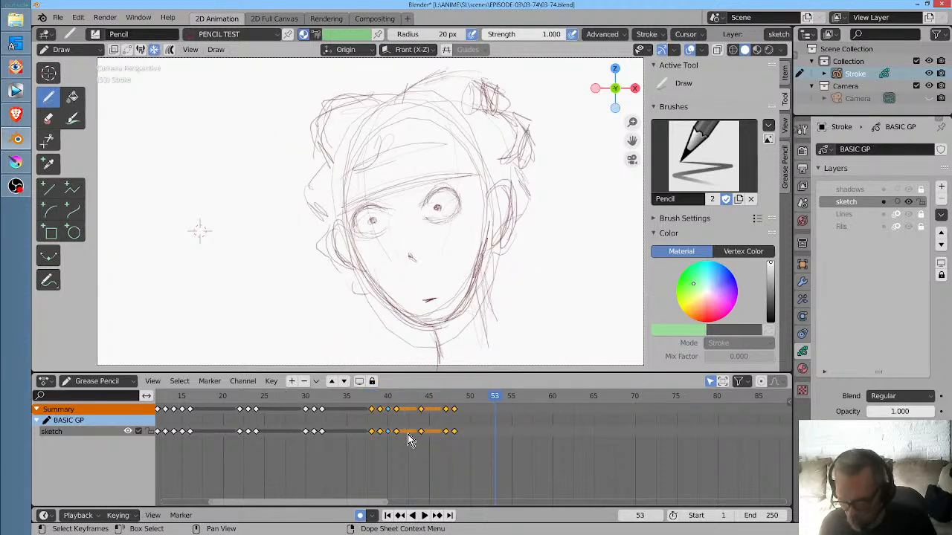
left_click(364, 407)
key("space")
key("space")
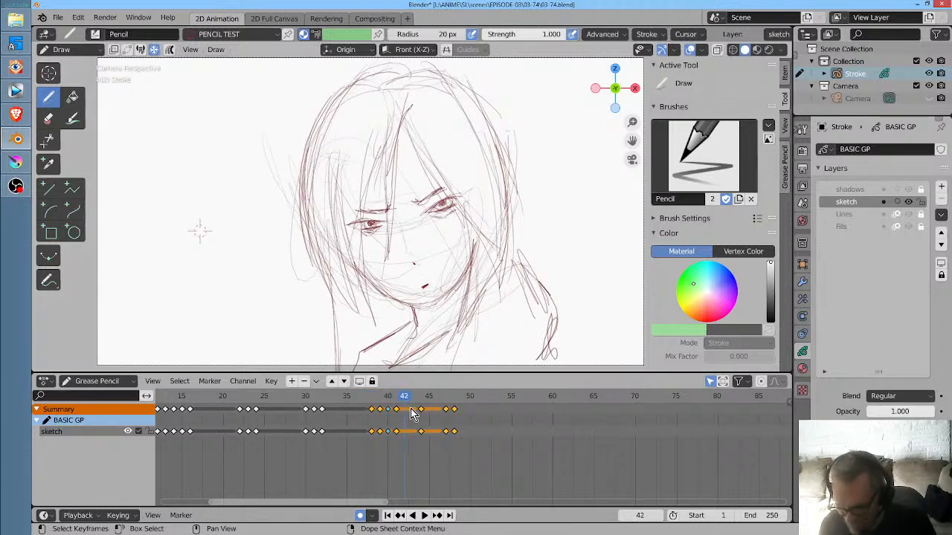
- Shift the last three keyframes four frames later, starting at frame 48, and replay the reaction
left_click(419, 434)
left_click(419, 426)
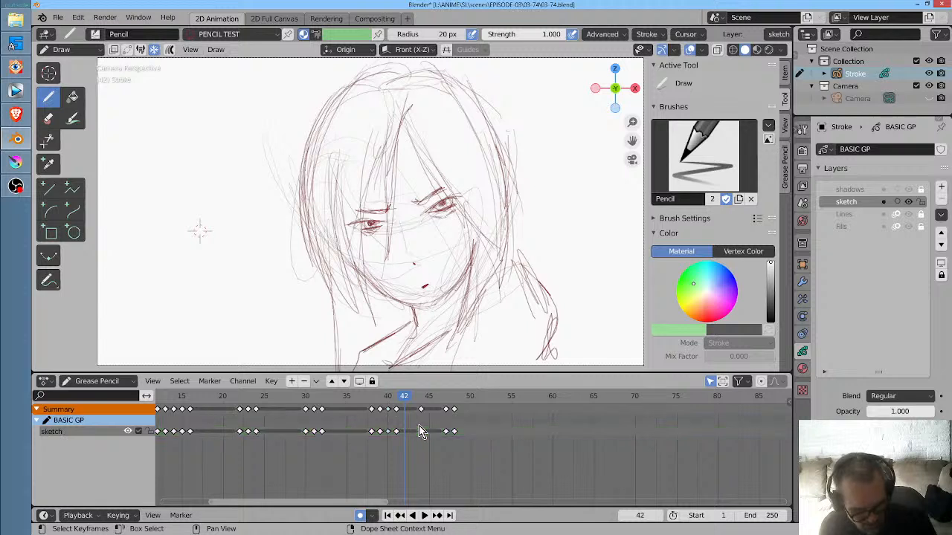
left_click_drag(416, 423, 465, 454)
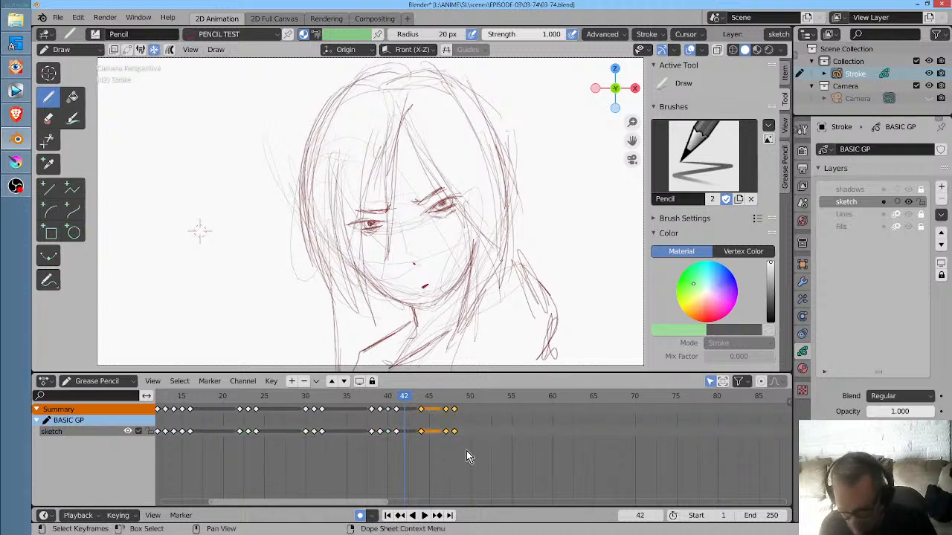
key("g")
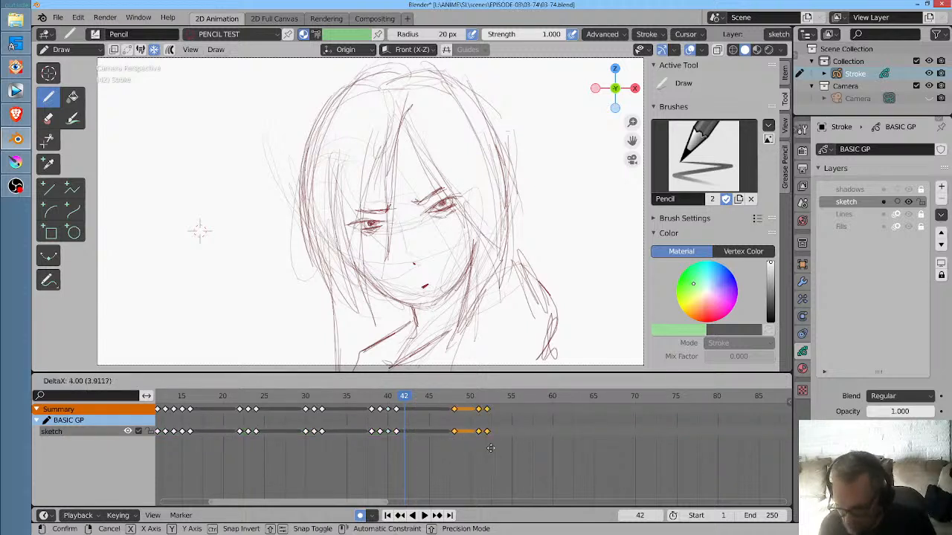
left_click(496, 449)
left_click(269, 397)
key("space")
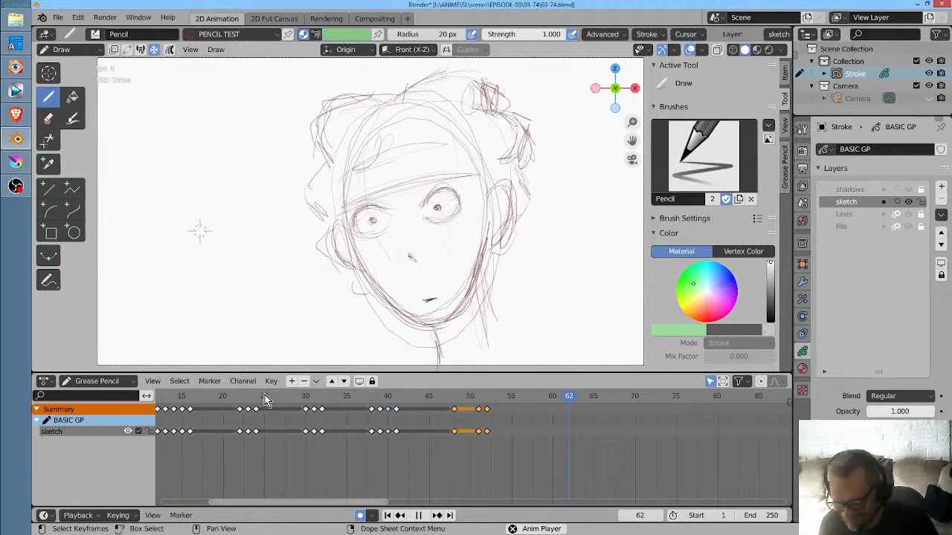
key("space")
left_click(437, 413)
key("space")
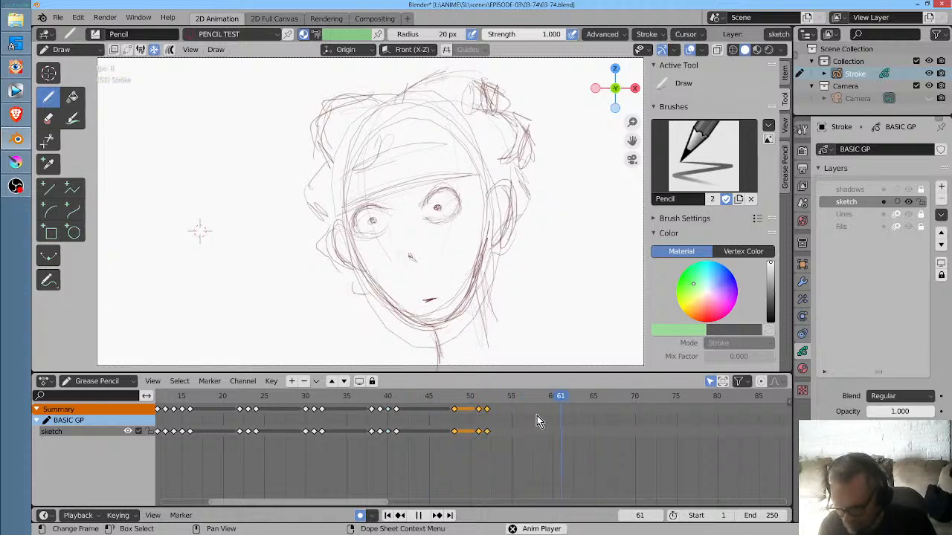
key("space")
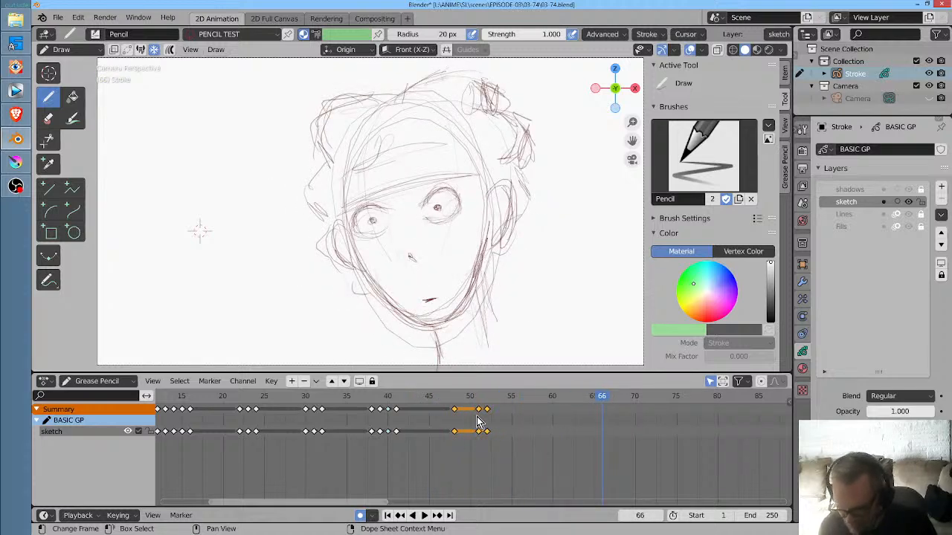
- Duplicate the keyframes on frames 51 and 52 to frames 60 and 61, and replay the second blink
left_click(479, 431)
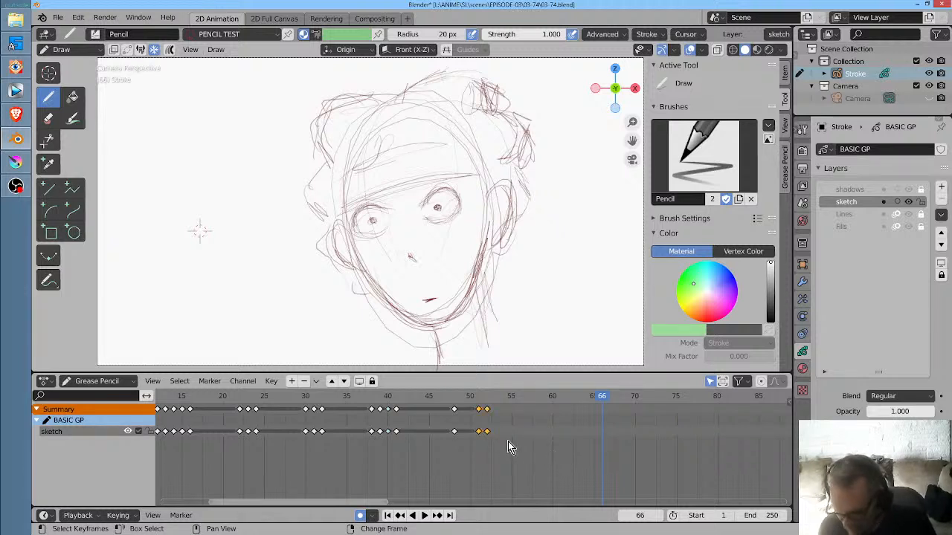
key("g")
left_click(585, 444)
left_click(406, 396)
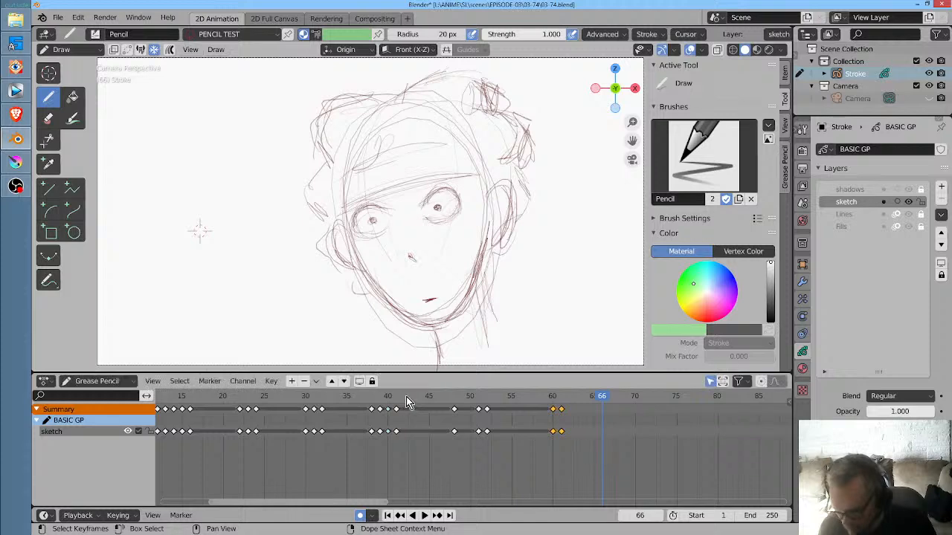
key("space")
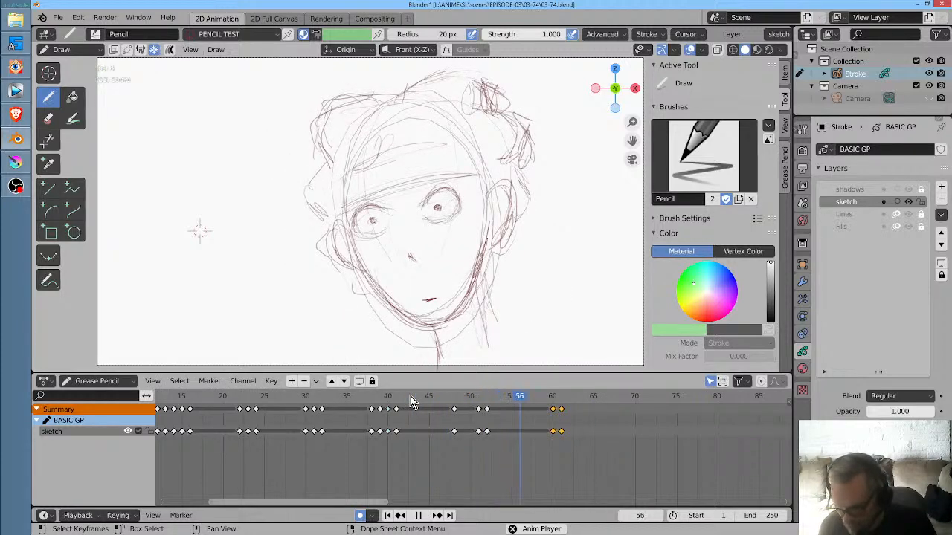
key("space")
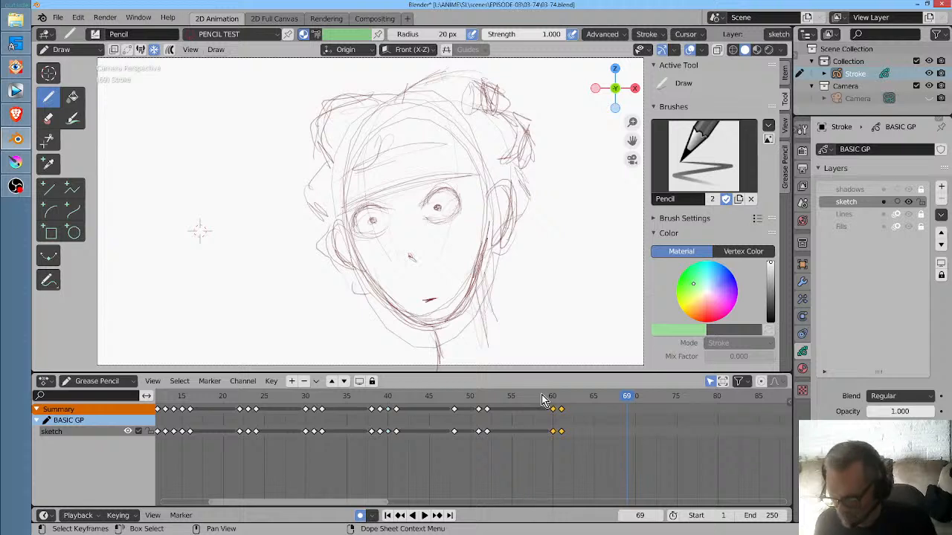
key("space")
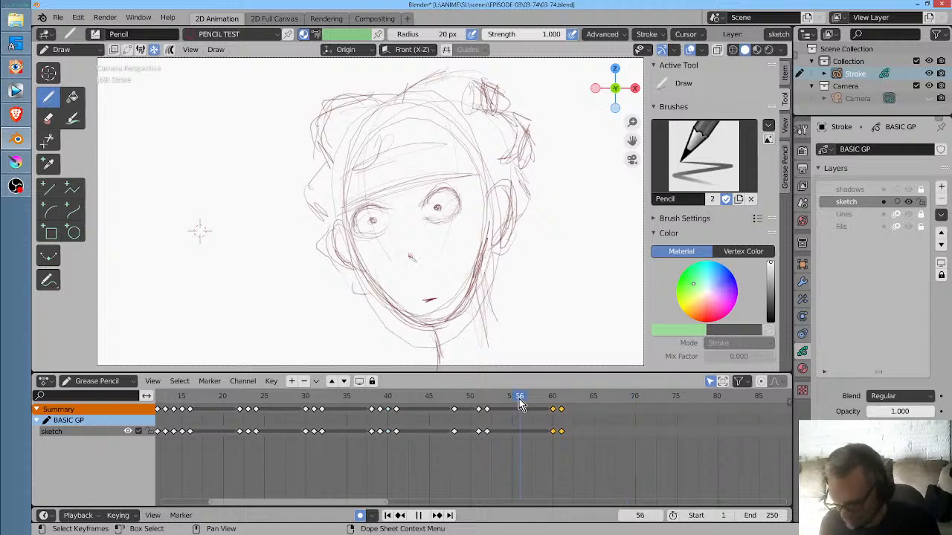
key("Escape")
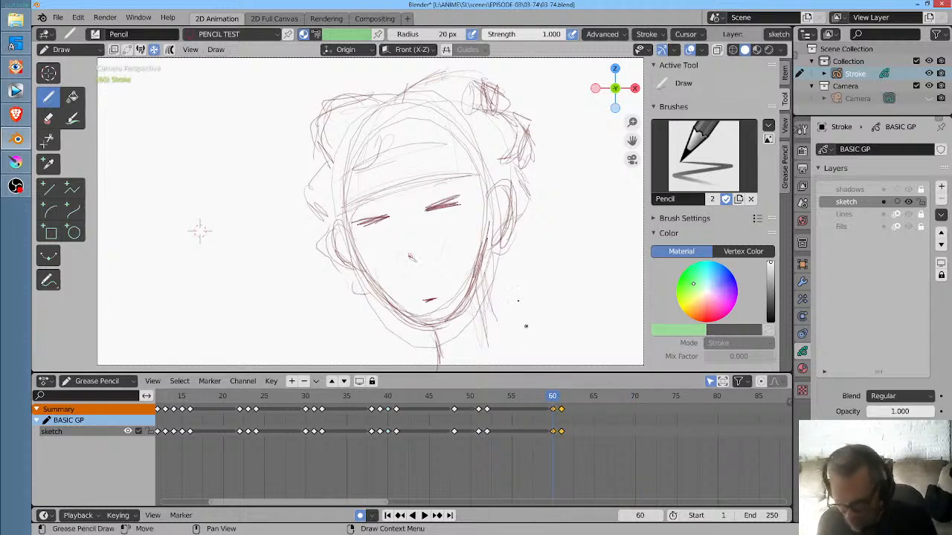
- Switch to Sculpt mode, set the Twist brush to clockwise with a 500 px radius, and try twisting the face on frame 60
key("ctrl+Tab")
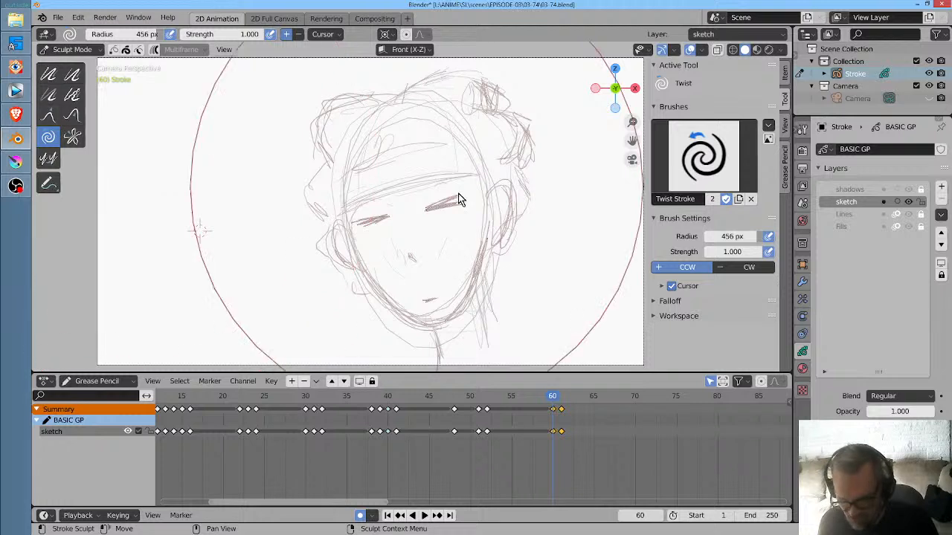
left_click(420, 220)
left_click(298, 35)
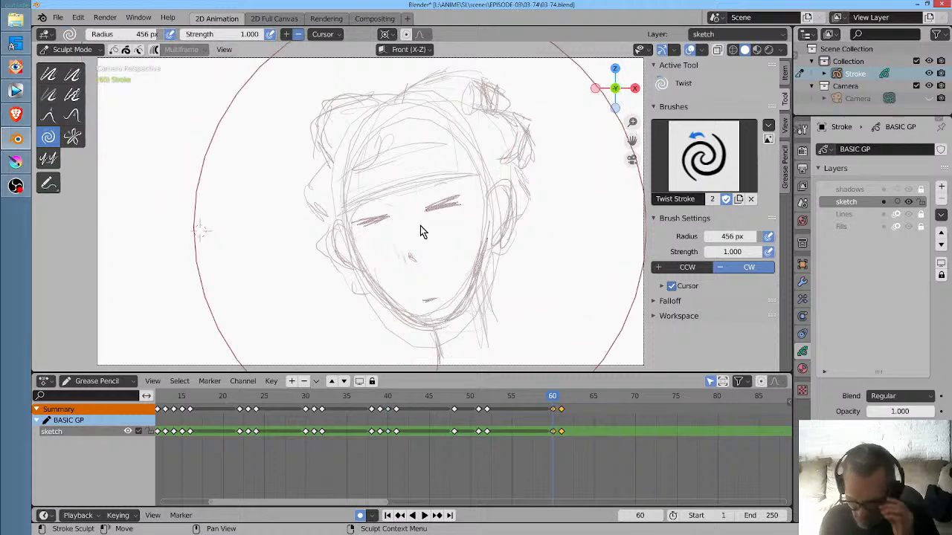
key("f")
left_click(461, 215)
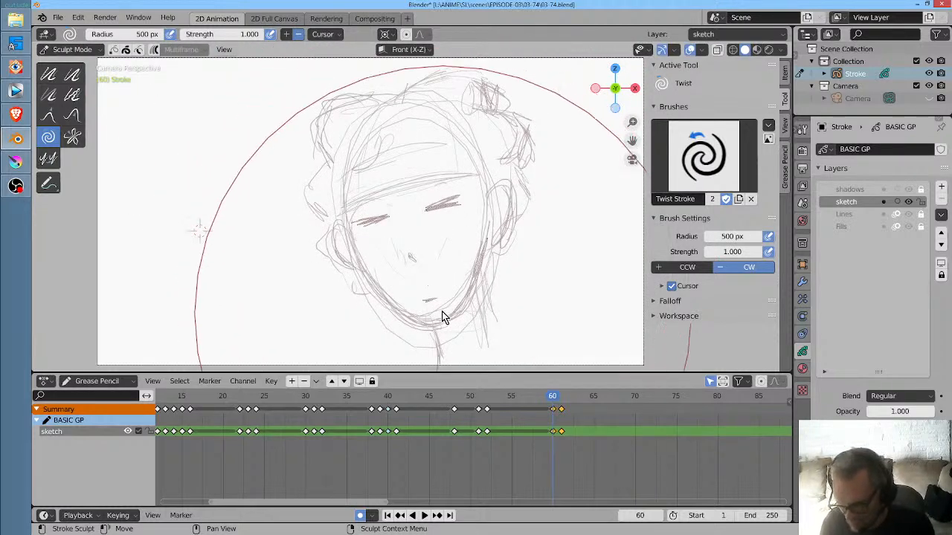
left_click_drag(426, 302, 427, 301)
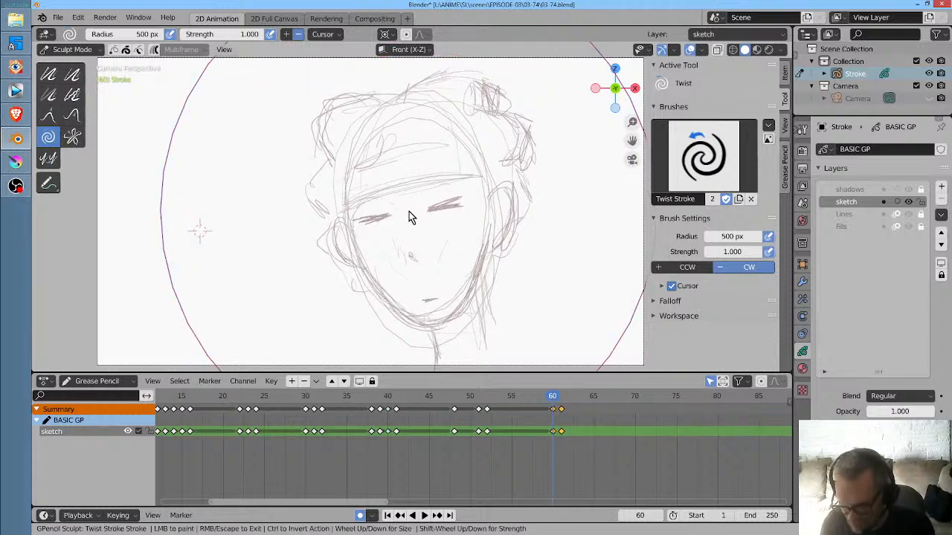
key("ctrl+z")
- Twist the wide-eyed face on frame 61 clockwise until the head is upright, and replay from about frame 43
left_click_drag(553, 396, 561, 397)
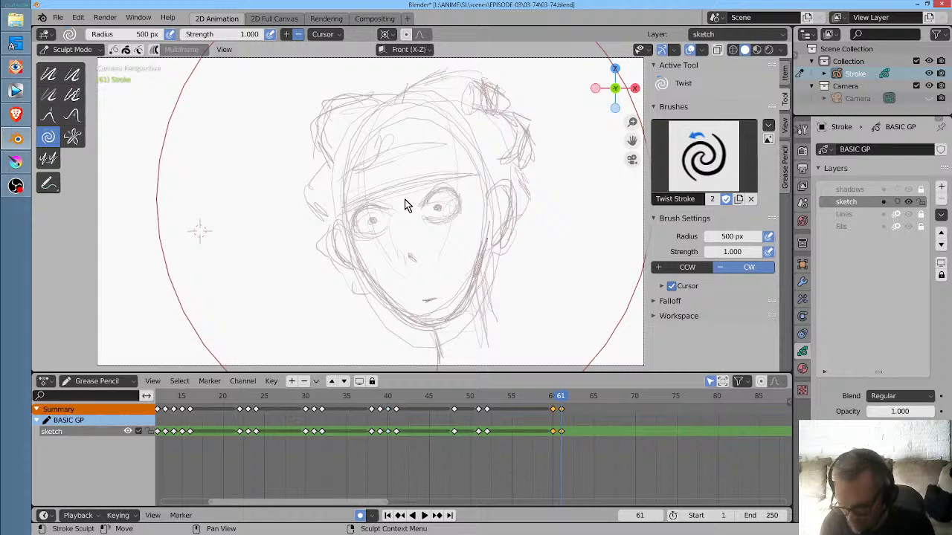
left_click_drag(404, 199, 405, 206)
left_click(411, 397)
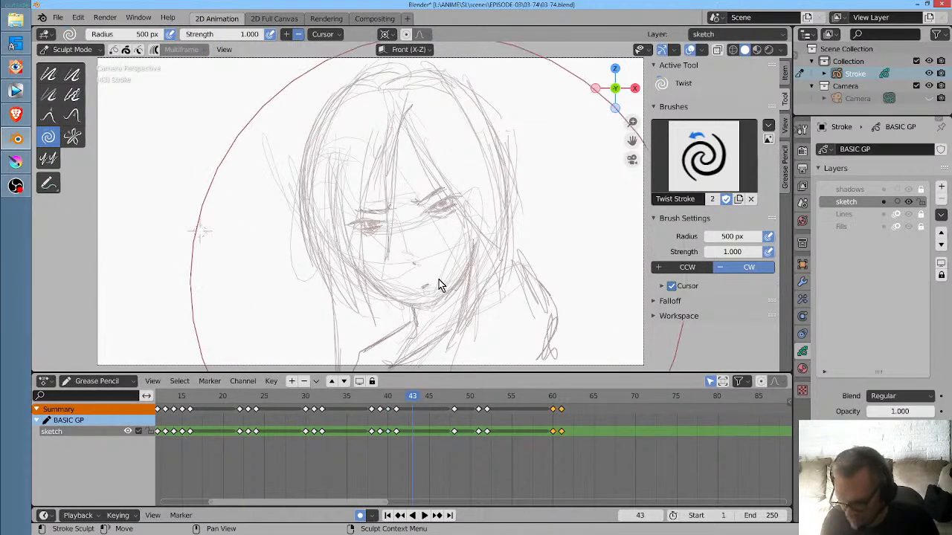
scroll(437, 283, "down", 2)
key("space")
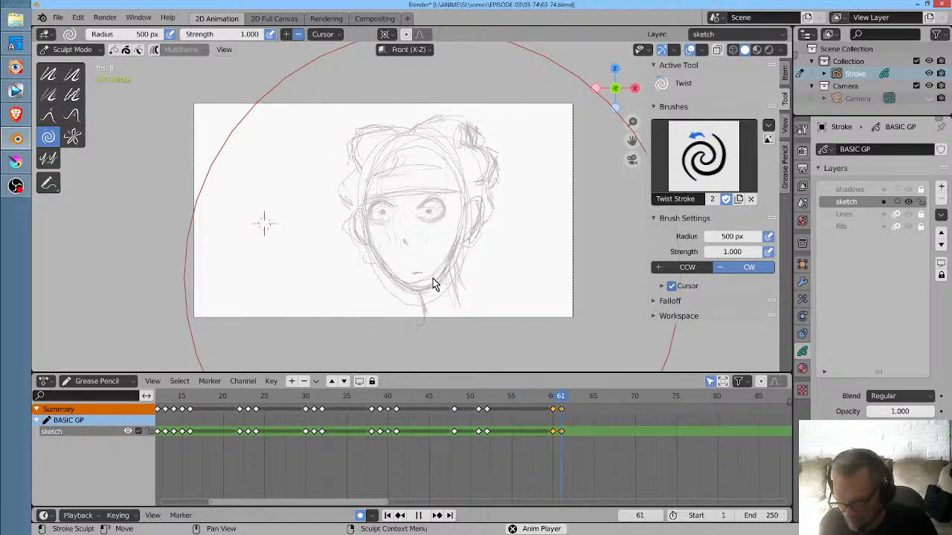
key("space")
left_click_drag(512, 399, 411, 394)
key("space")
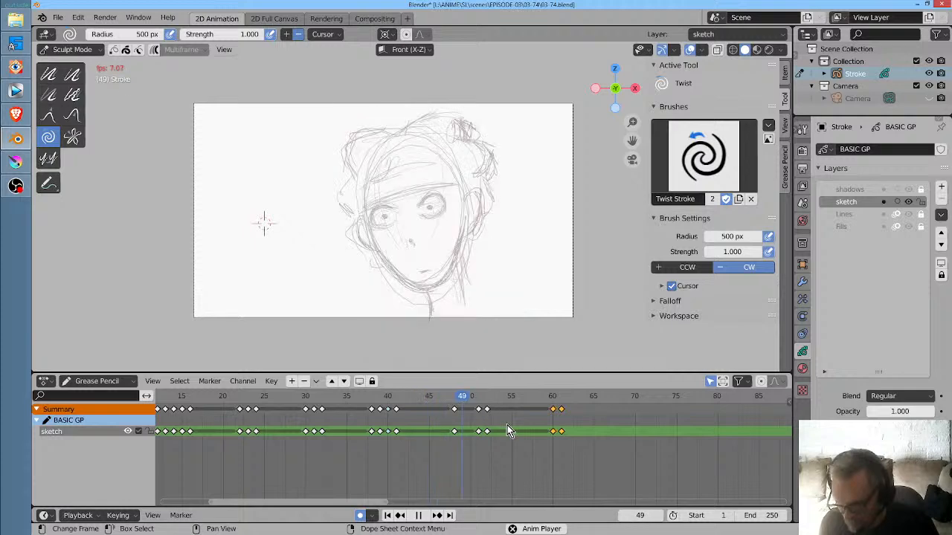
key("space")
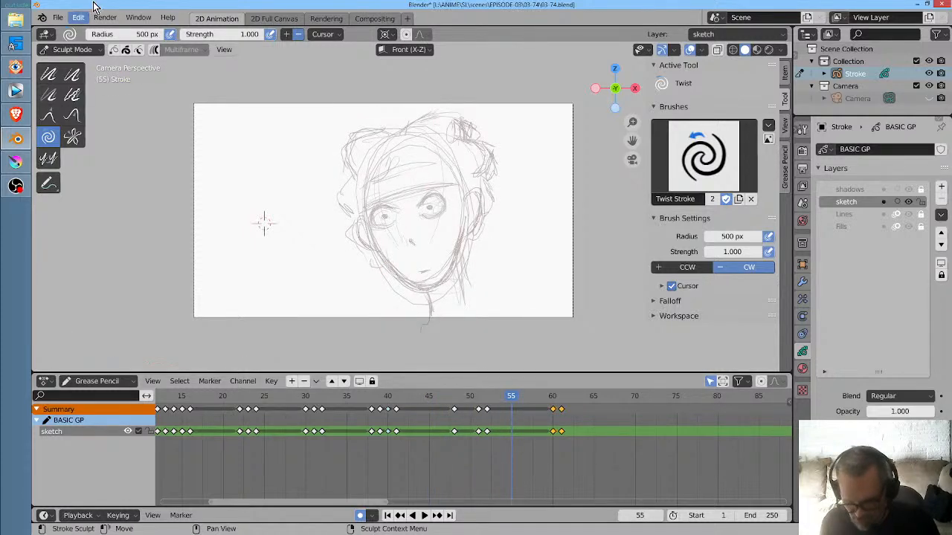
- Return to Draw mode, duplicate the frame 52 keyframe to frame 57, and draw a slightly open mouth on frame 56
key("ctrl+Tab")
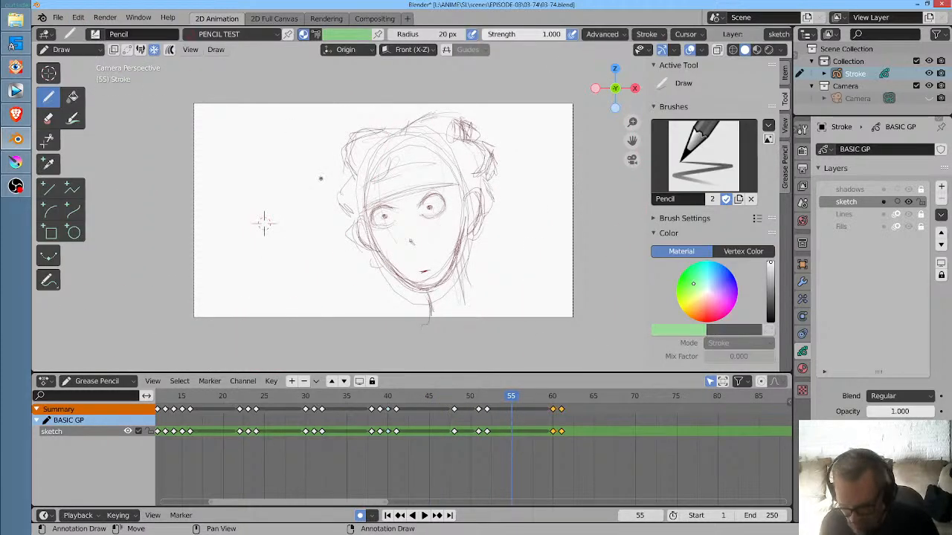
mouse_move(510, 397)
left_mouse_down()
mouse_move(495, 396)
mouse_move(519, 396)
left_mouse_up()
left_click(488, 436)
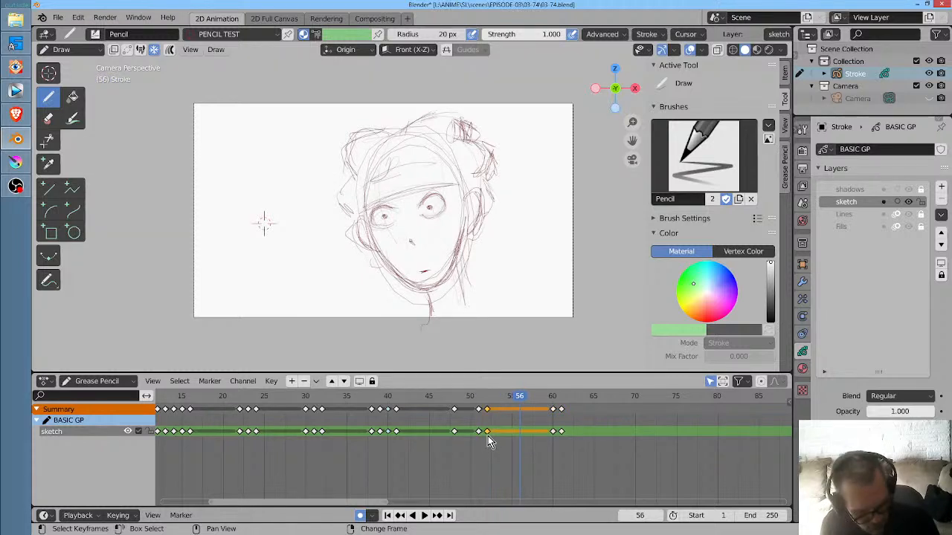
key("shift+d")
left_click(529, 433)
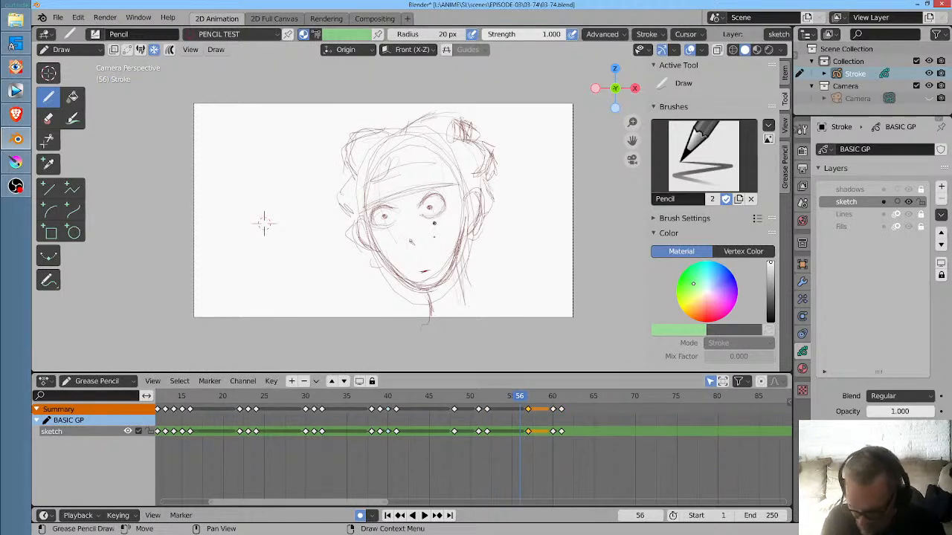
left_click_drag(418, 270, 434, 269)
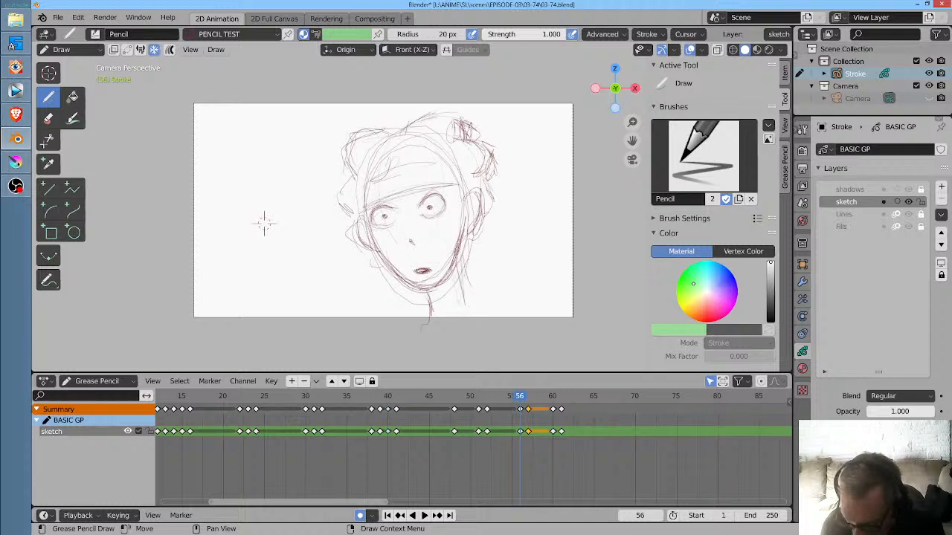
- Draw a slightly open mouth on frame 65 and a wider open mouth on frame 67
key("space")
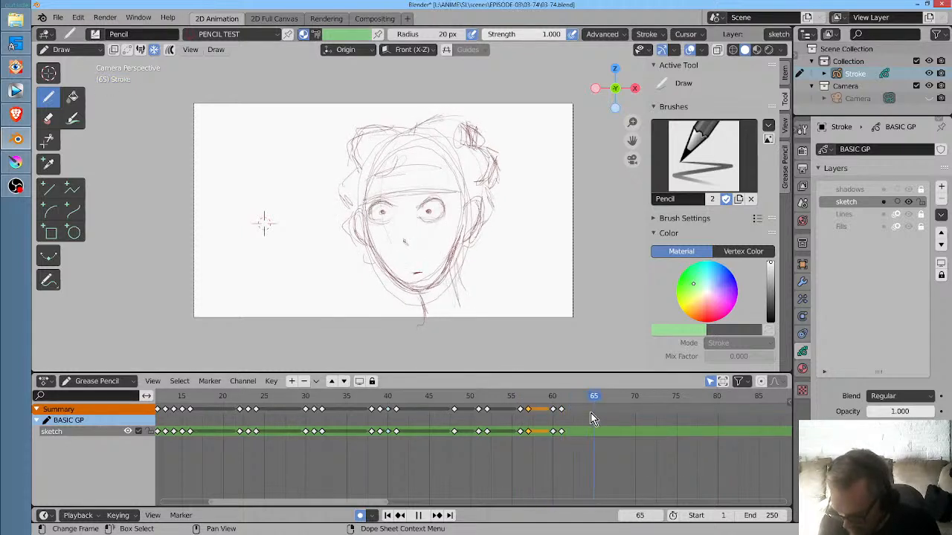
key("space")
left_click_drag(408, 270, 422, 271)
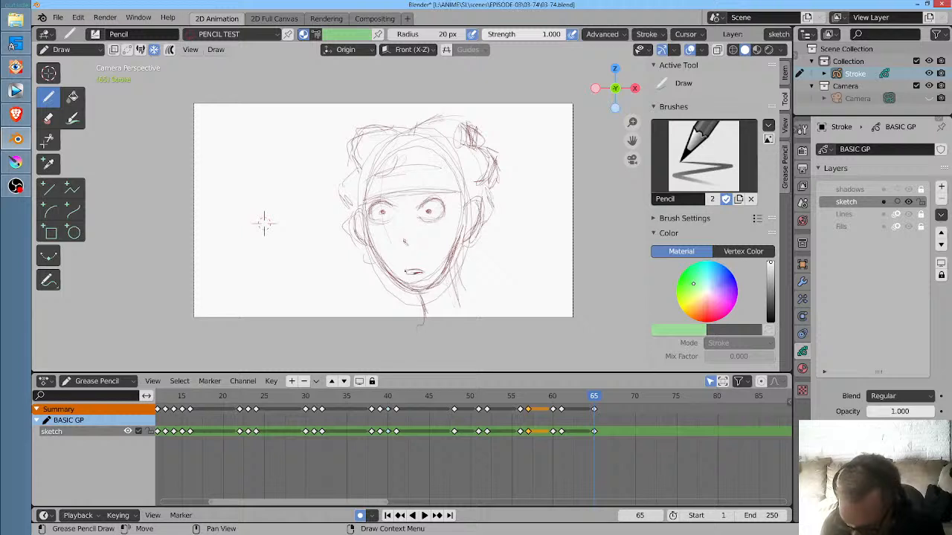
left_click_drag(599, 395, 608, 391)
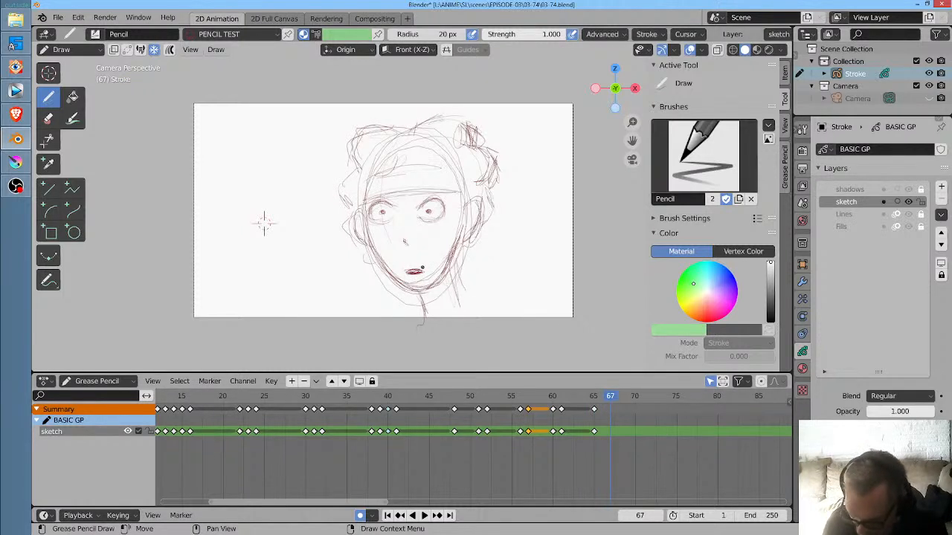
left_click_drag(405, 272, 422, 272)
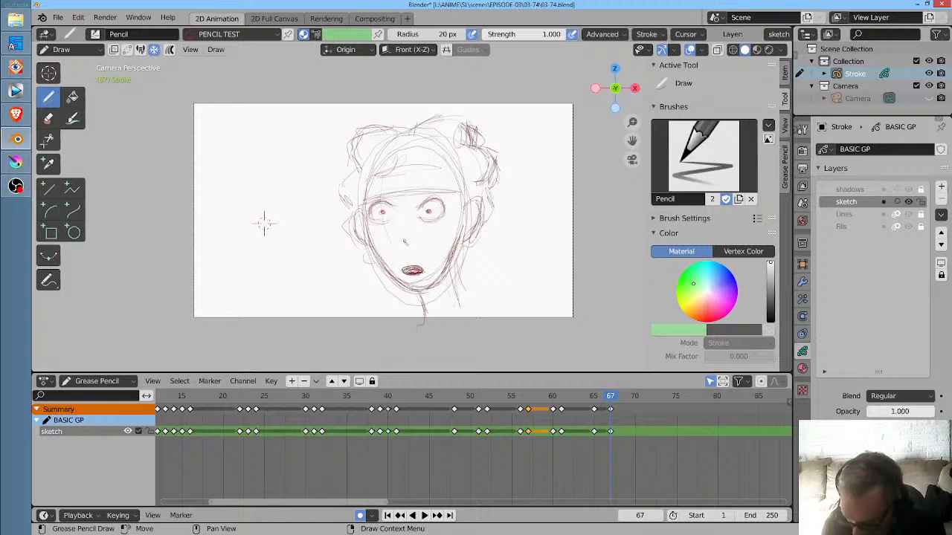
- Try a small, nearly closed mouth on frame 69, replay it, and delete that keyframe
left_click_drag(618, 395, 629, 402)
left_click_drag(423, 268, 421, 270)
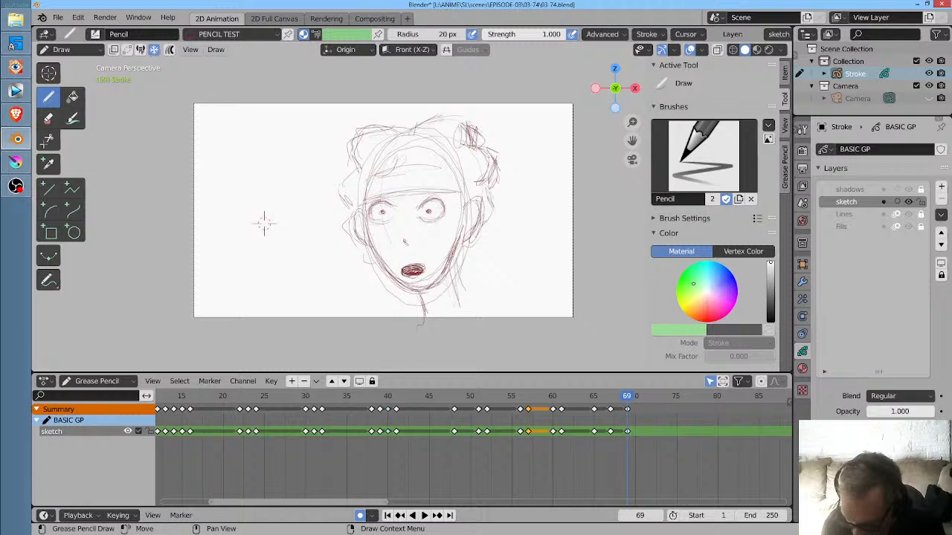
left_click_drag(420, 262, 410, 266)
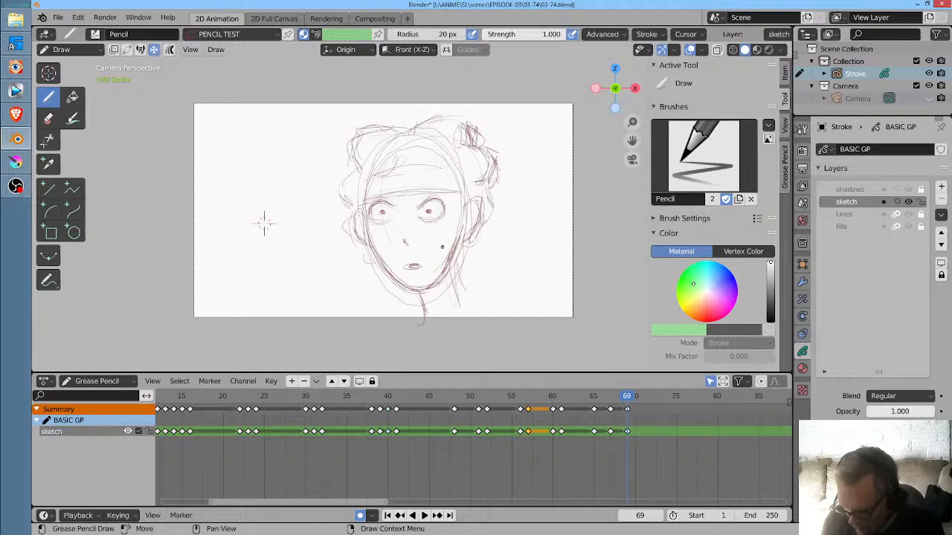
scroll(442, 245, "up", 3)
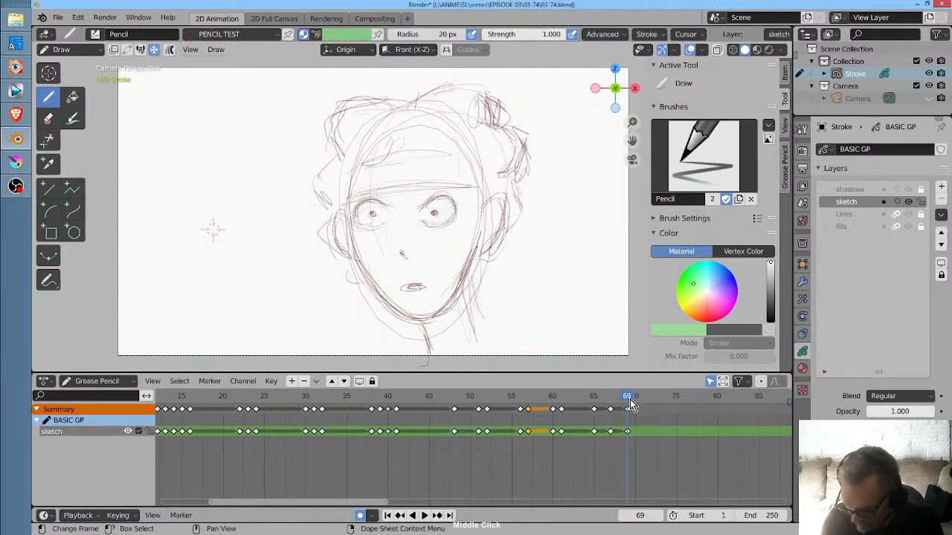
key("space")
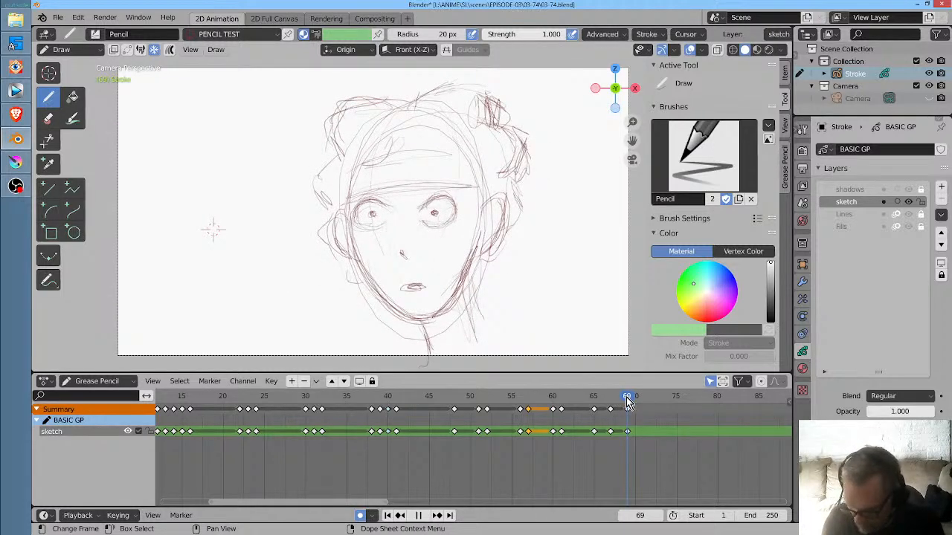
mouse_move(627, 401)
left_mouse_down()
mouse_move(595, 402)
mouse_move(620, 402)
left_mouse_up()
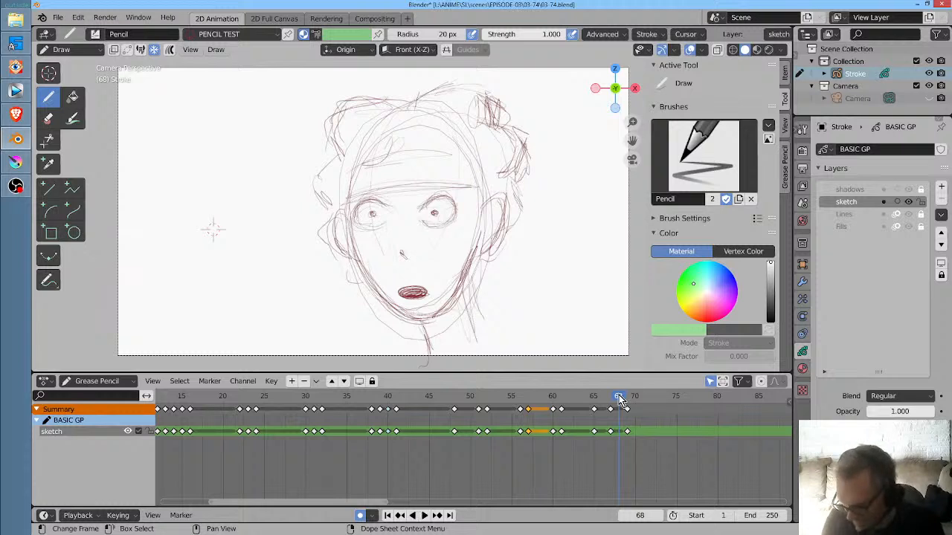
left_click(629, 432)
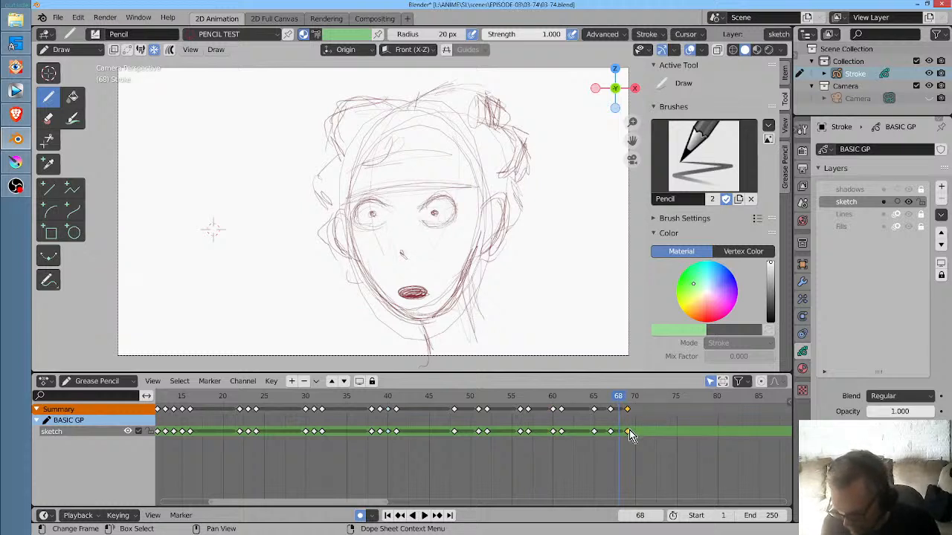
key("x")
left_click(629, 431)
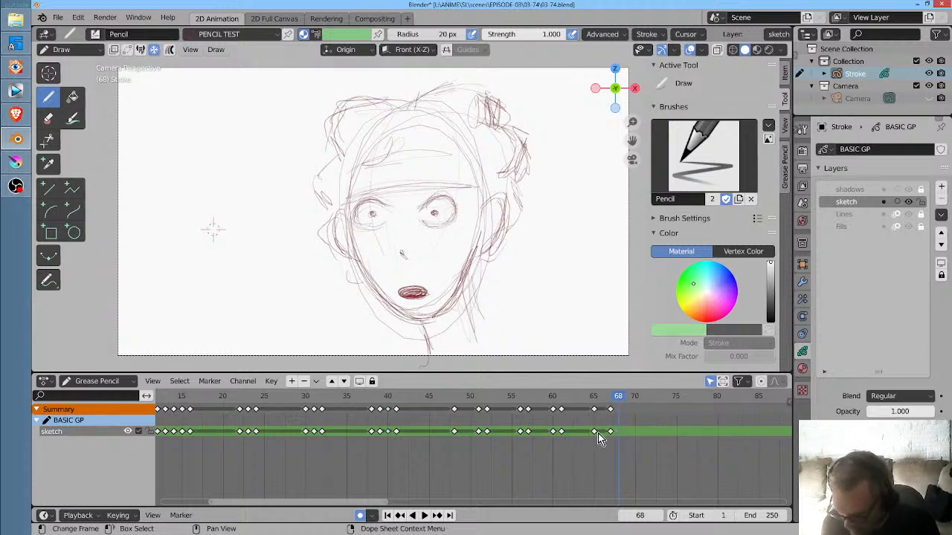
- Duplicate the frame 65 keyframe to frame 69, and draw a small closed mouth on frame 71
left_click(594, 432)
key("shift+d")
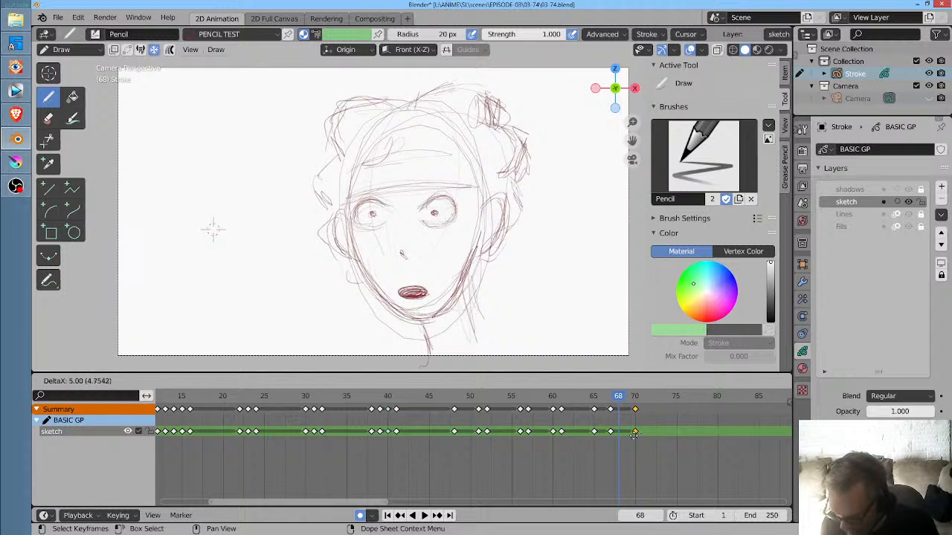
left_click(627, 436)
left_click(644, 399)
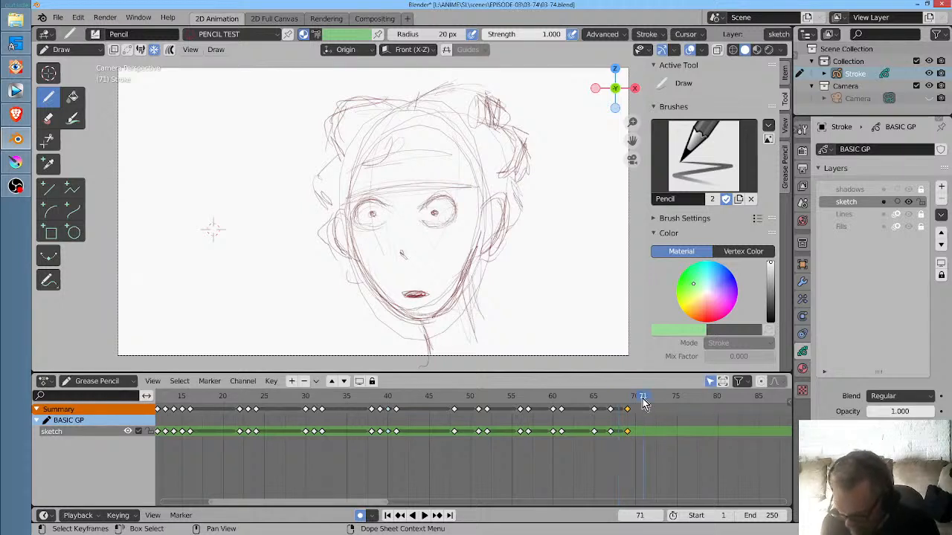
left_click_drag(406, 294, 424, 292)
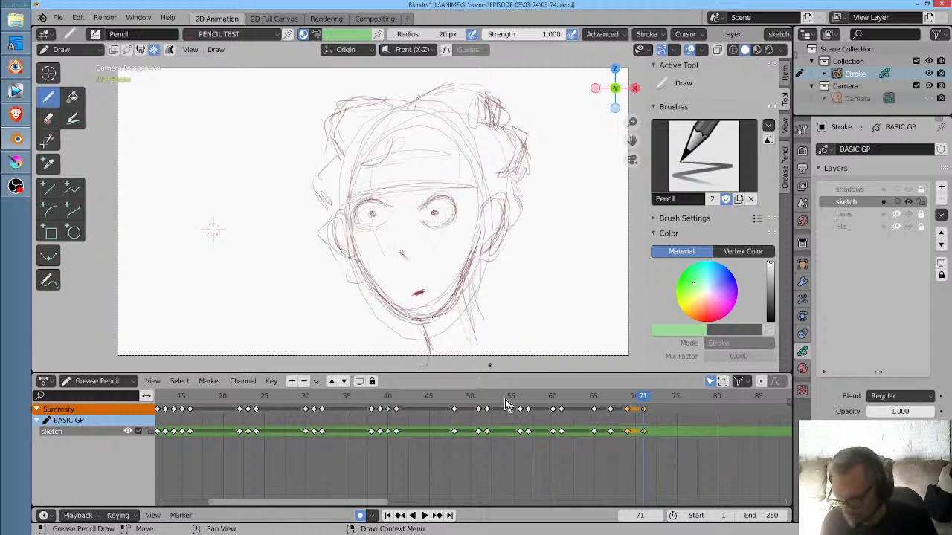
- Duplicate the frame 71 keyframe to frames 76 and 77, and redraw the eyes as closed lines on frame 76
mouse_move(603, 467)
left_mouse_down()
mouse_move(480, 452)
mouse_move(353, 468)
left_mouse_up()
left_click(297, 414)
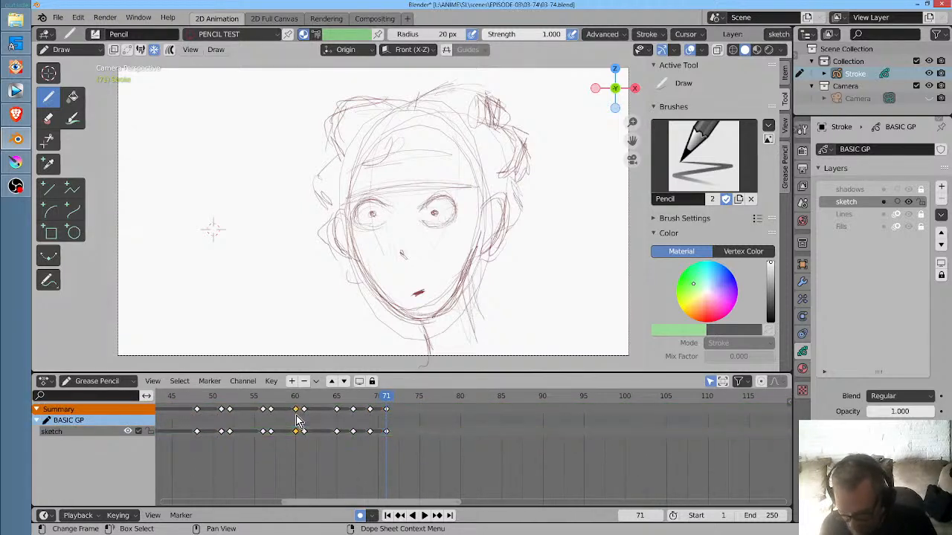
mouse_move(297, 400)
left_mouse_down()
mouse_move(304, 405)
mouse_move(247, 405)
mouse_move(385, 418)
left_mouse_up()
left_click(389, 434)
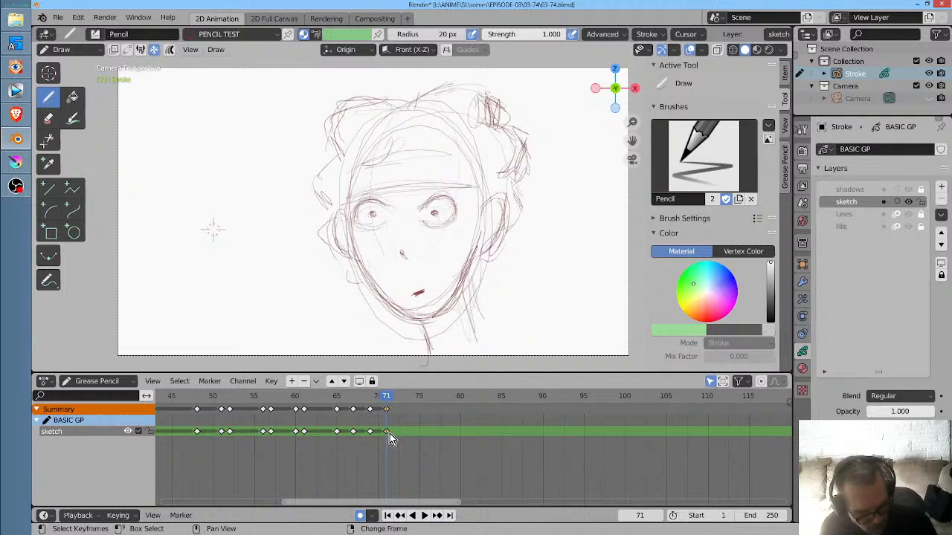
key("shift+d")
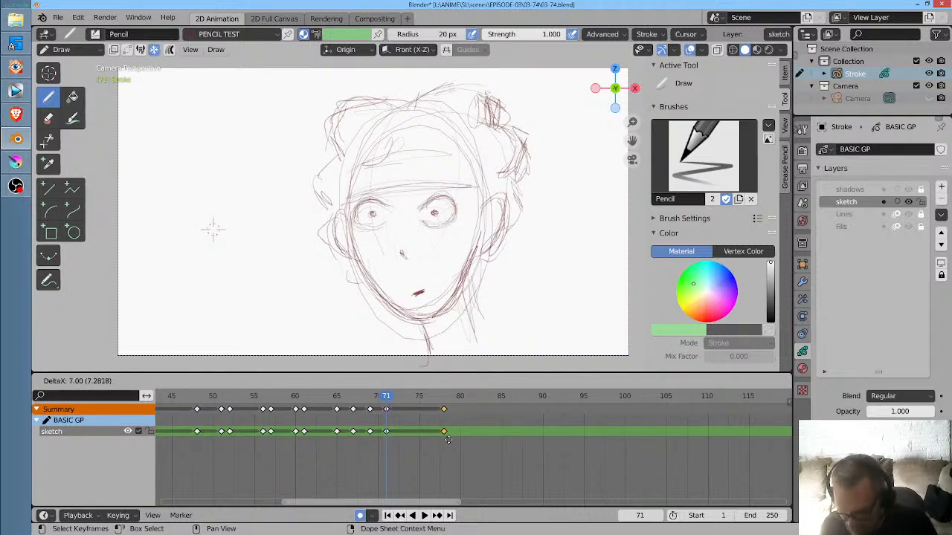
left_click(443, 446)
left_click_drag(390, 409, 428, 408)
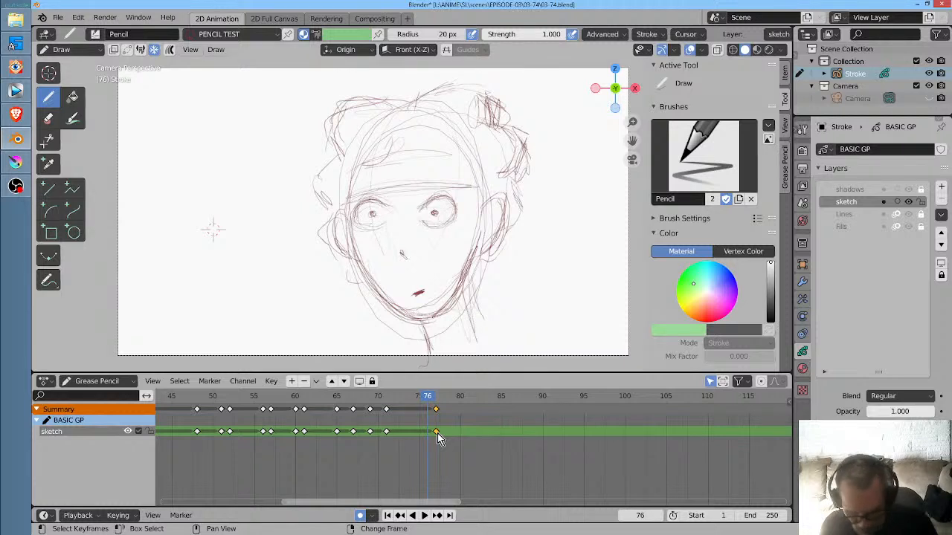
key("g")
left_click(428, 436)
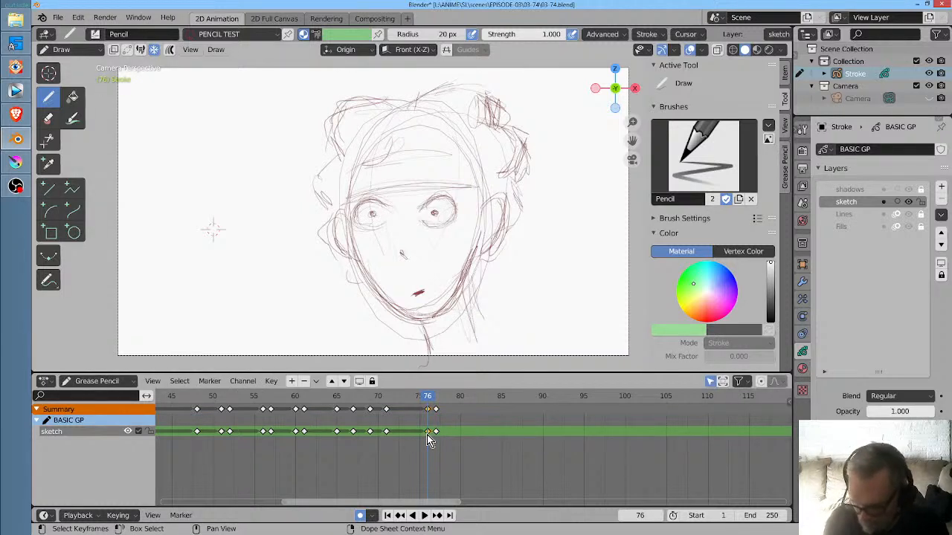
mouse_move(451, 197)
left_mouse_down()
mouse_move(432, 219)
mouse_move(365, 212)
mouse_move(376, 208)
mouse_move(359, 218)
left_mouse_up()
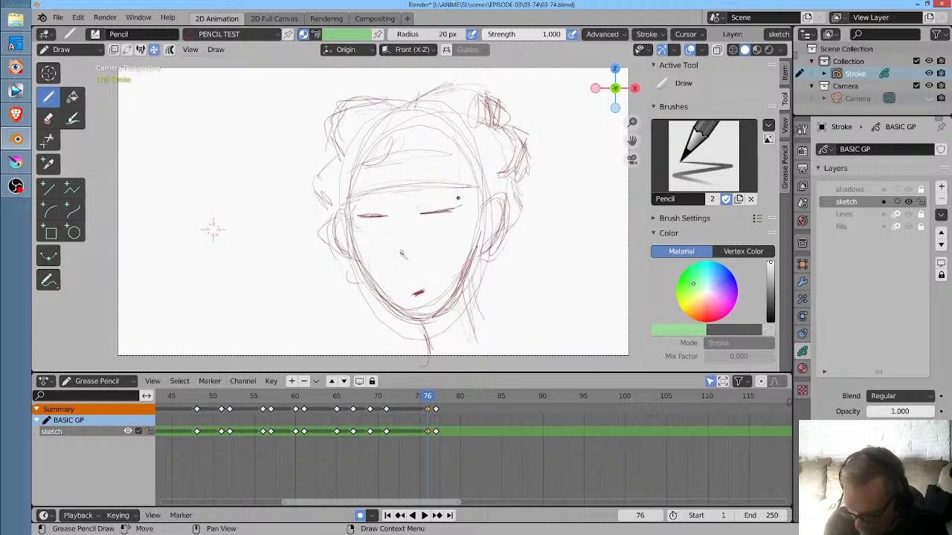
- Save the file and replay the whole animation from the start
scroll(551, 446, "down", 6)
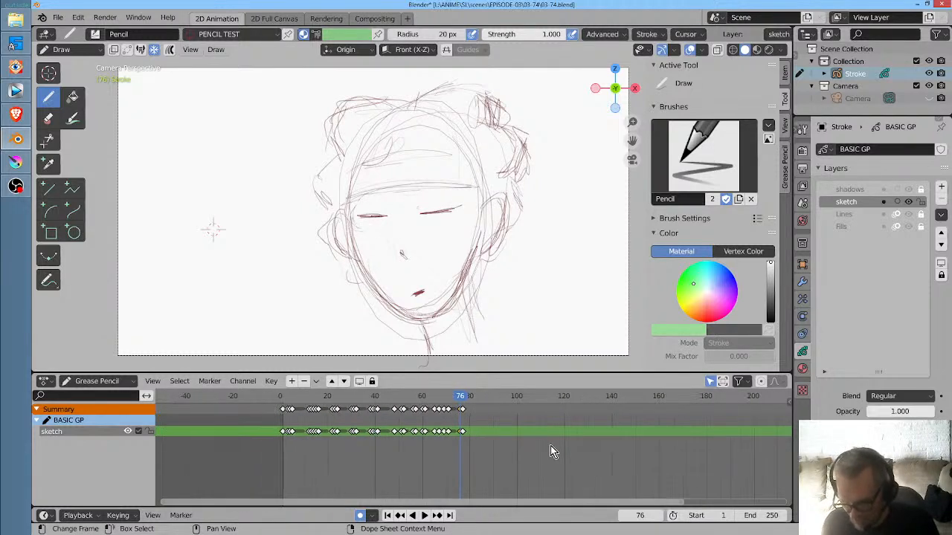
key("ctrl+s")
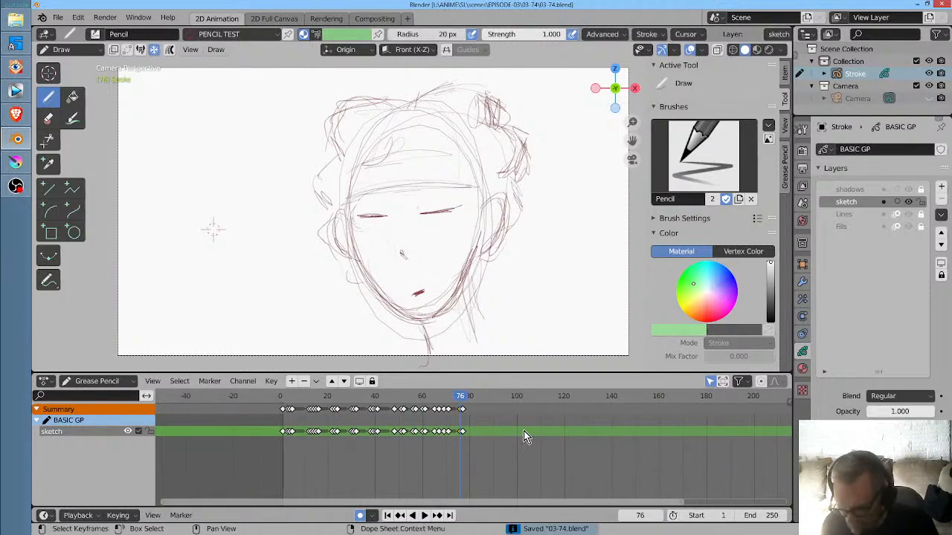
left_click(279, 400)
key("space")
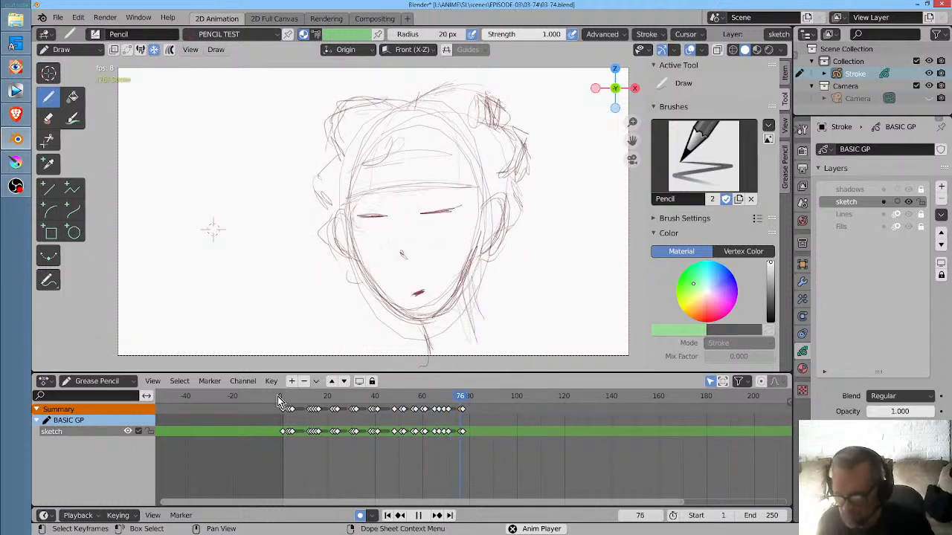
key("space")
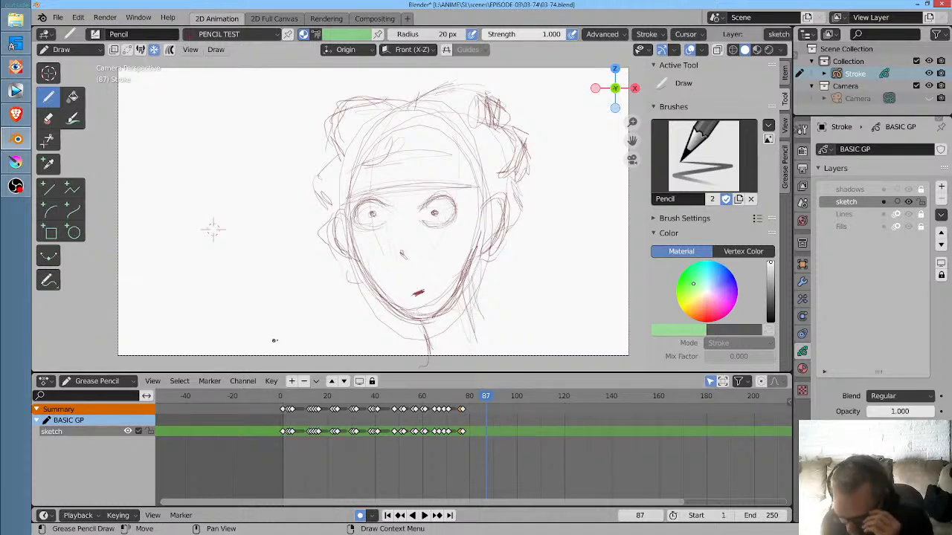
mouse_move(484, 401)
left_mouse_down()
mouse_move(272, 404)
mouse_move(475, 442)
left_mouse_up()
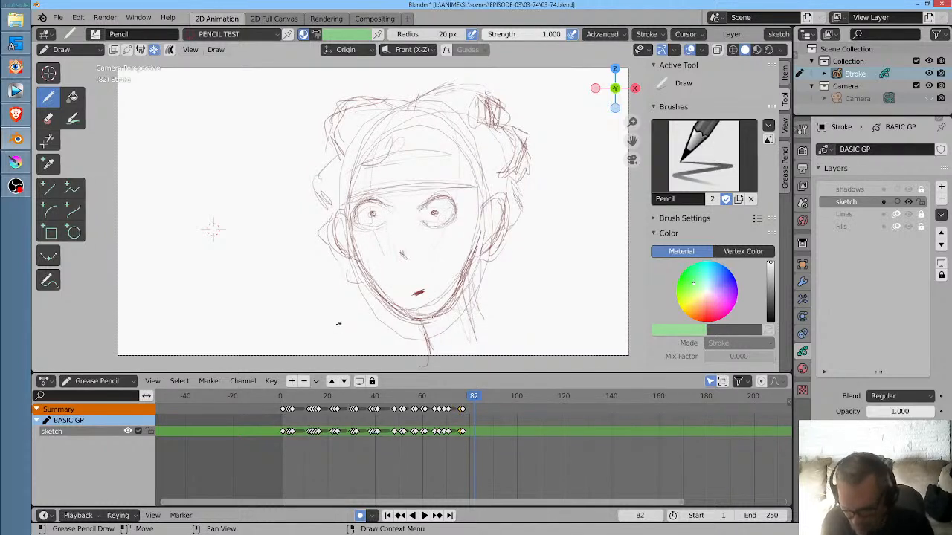
- On frame 1, hatch the standing background figure's shoulders and torso, and sketch its arms, legs and feet
left_click(282, 400)
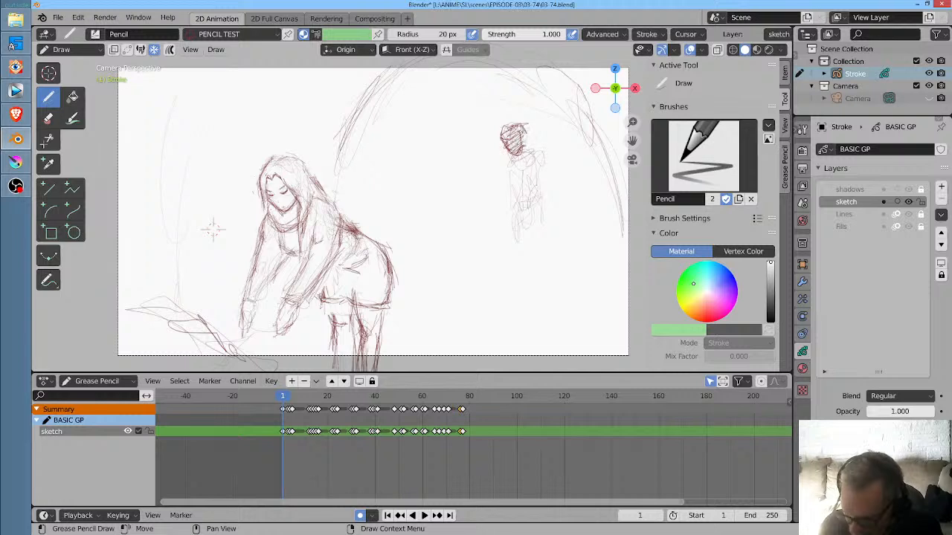
left_click_drag(529, 152, 510, 169)
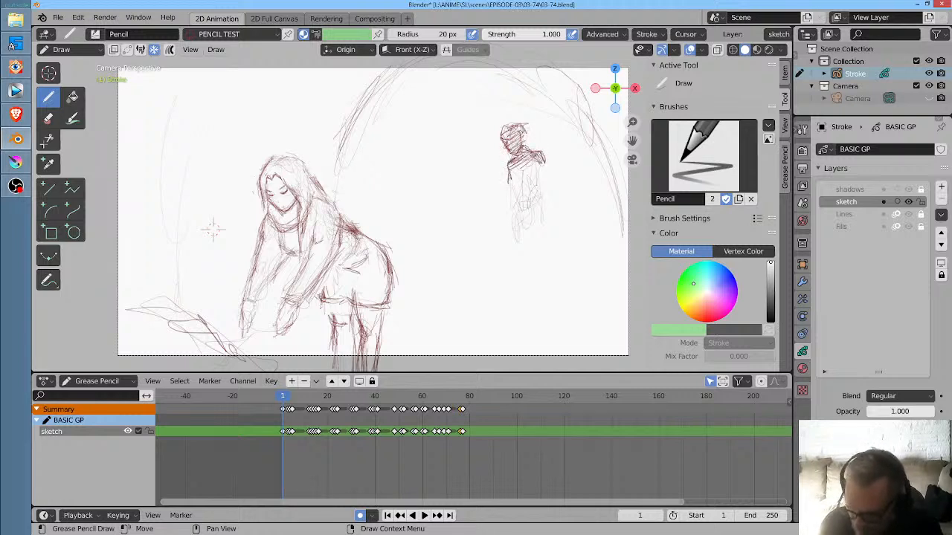
left_click_drag(525, 159, 529, 254)
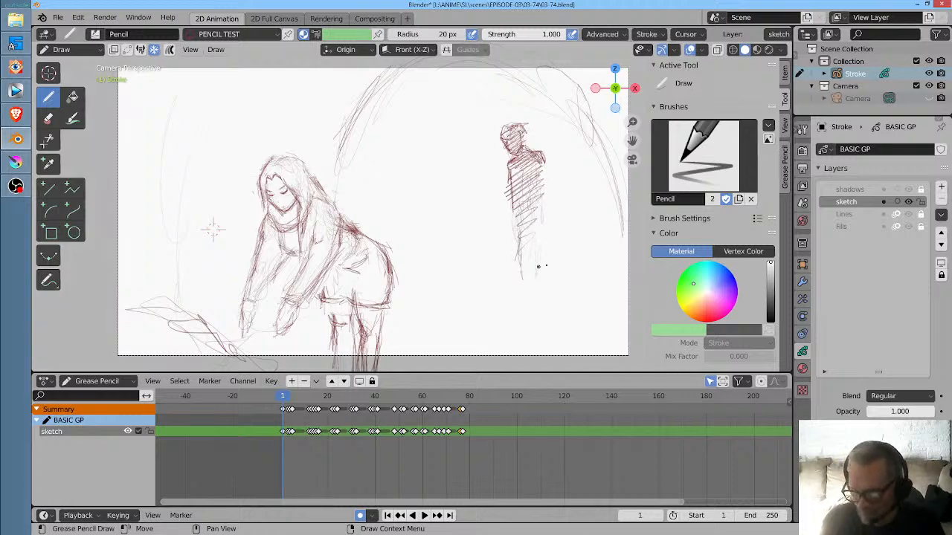
scroll(534, 257, "down", 4)
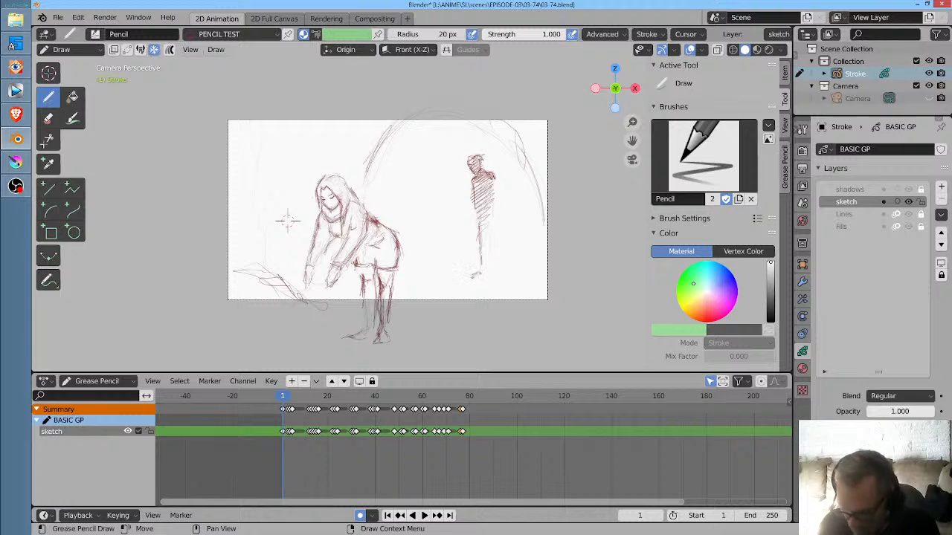
left_click_drag(490, 203, 486, 261)
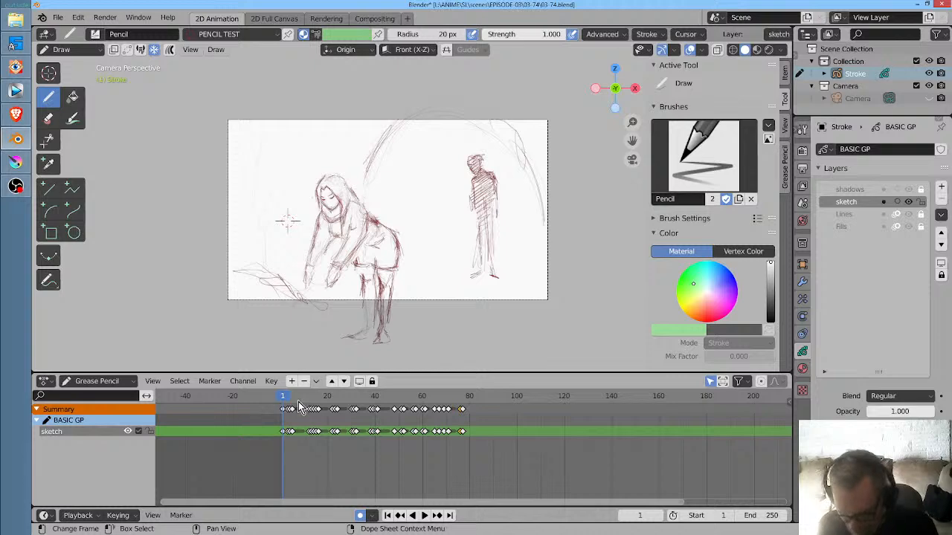
- Replay the animation from the beginning, and set the scene's end frame to 85
mouse_move(284, 398)
left_mouse_down()
mouse_move(353, 408)
mouse_move(281, 407)
left_mouse_up()
scroll(374, 186, "up", 3)
scroll(376, 191, "down", 1)
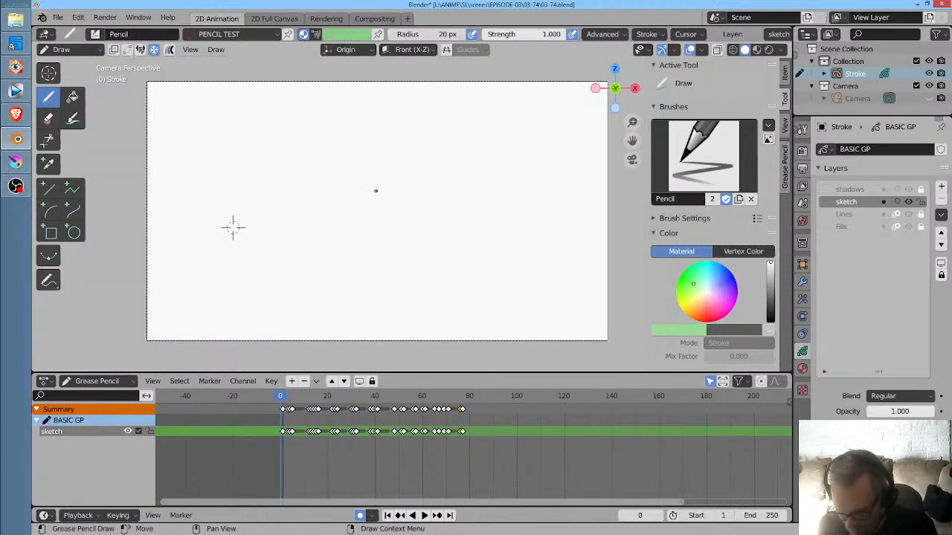
key("space")
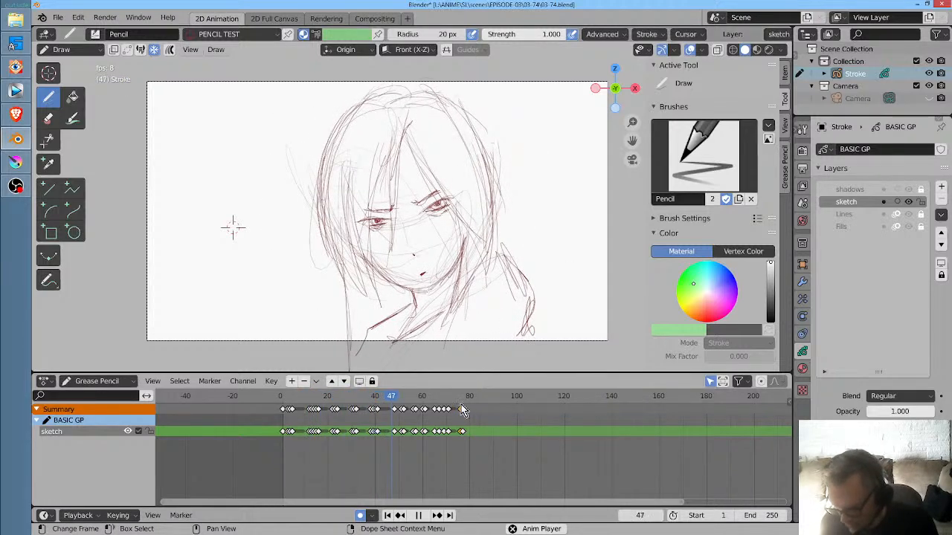
mouse_move(463, 408)
left_mouse_down()
mouse_move(453, 405)
mouse_move(476, 409)
mouse_move(455, 414)
mouse_move(469, 407)
mouse_move(438, 400)
mouse_move(481, 409)
left_mouse_up()
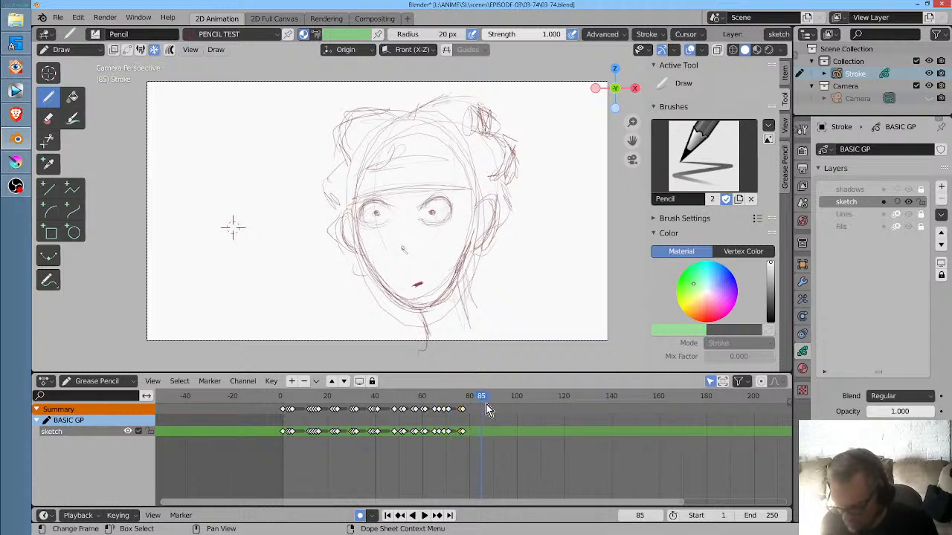
left_click(767, 515)
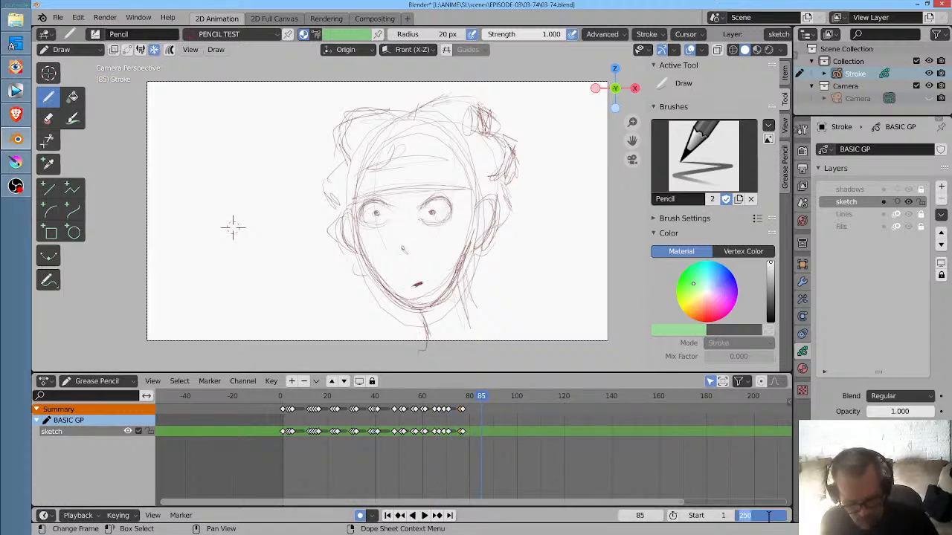
key("Return")
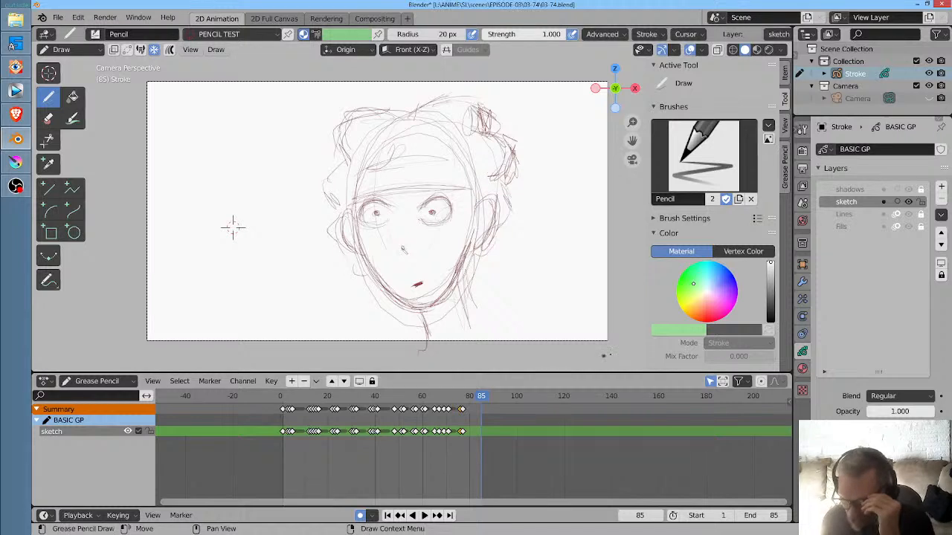
- For the scene's render output path, create a folder named RENDER inside EPISODE-03\03-74
left_click(804, 281)
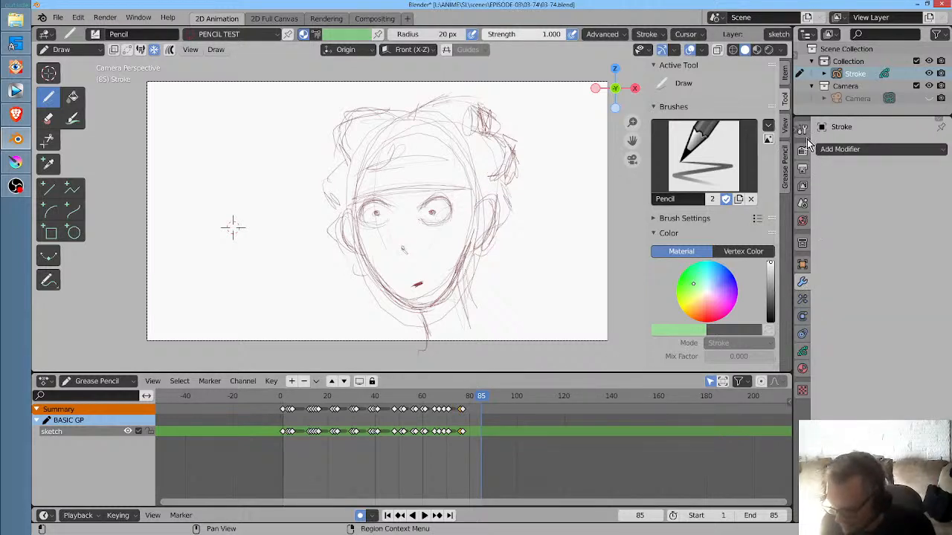
left_click(803, 168)
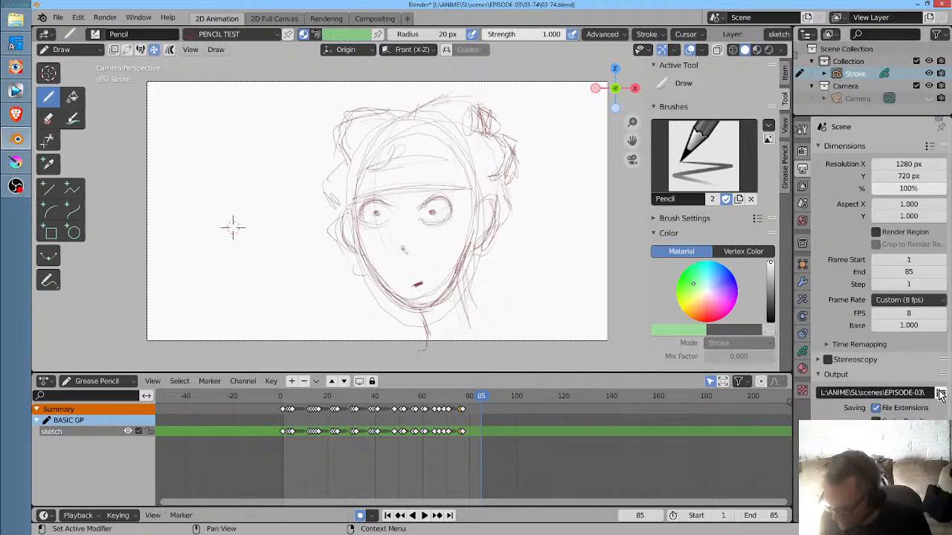
left_click(941, 393)
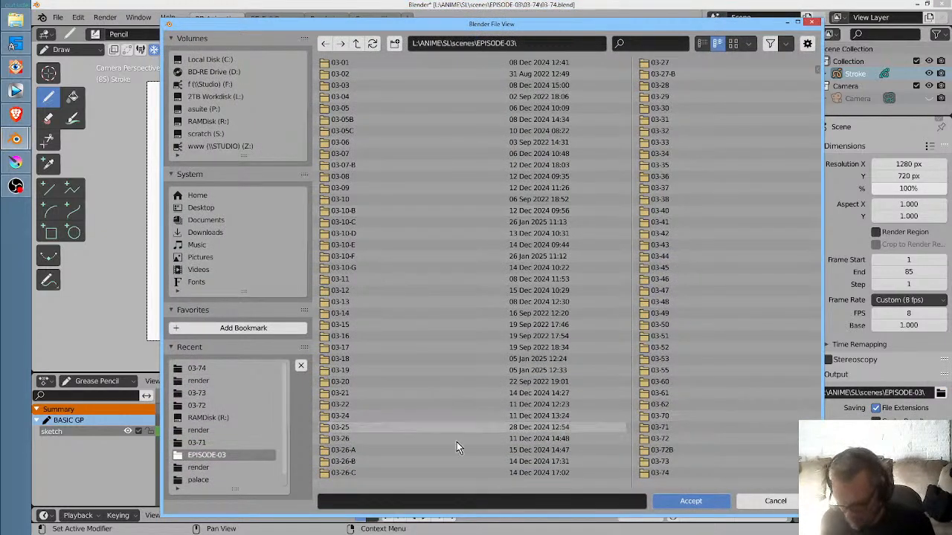
scroll(654, 362, "down", 3)
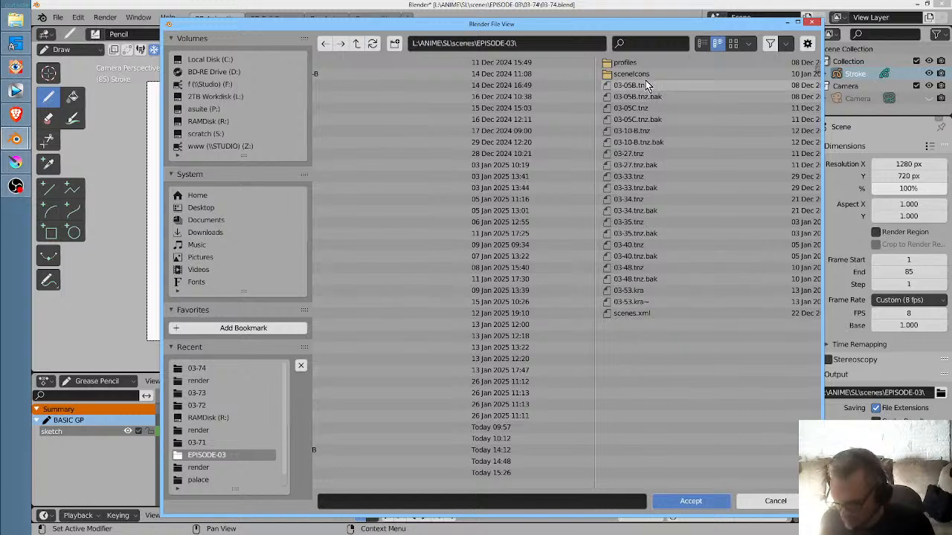
scroll(509, 369, "up", 3)
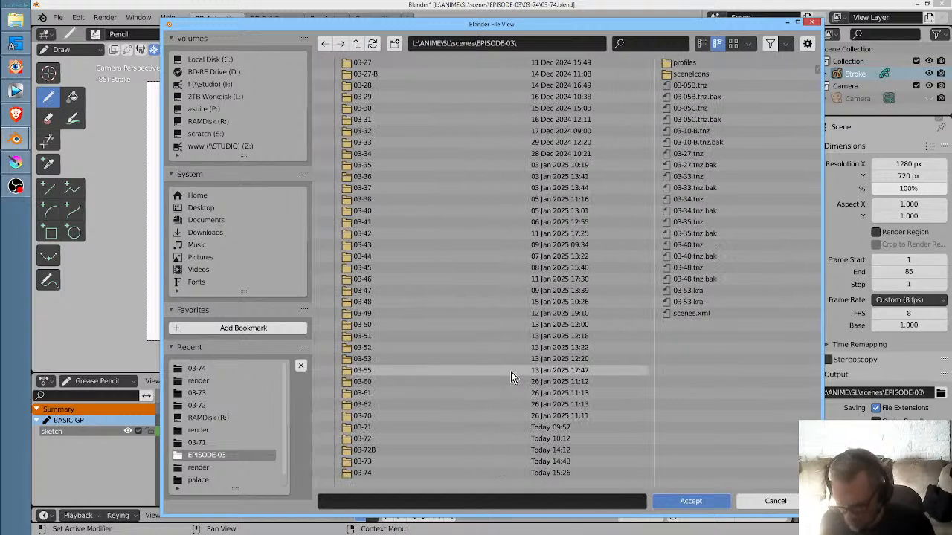
left_click(358, 474)
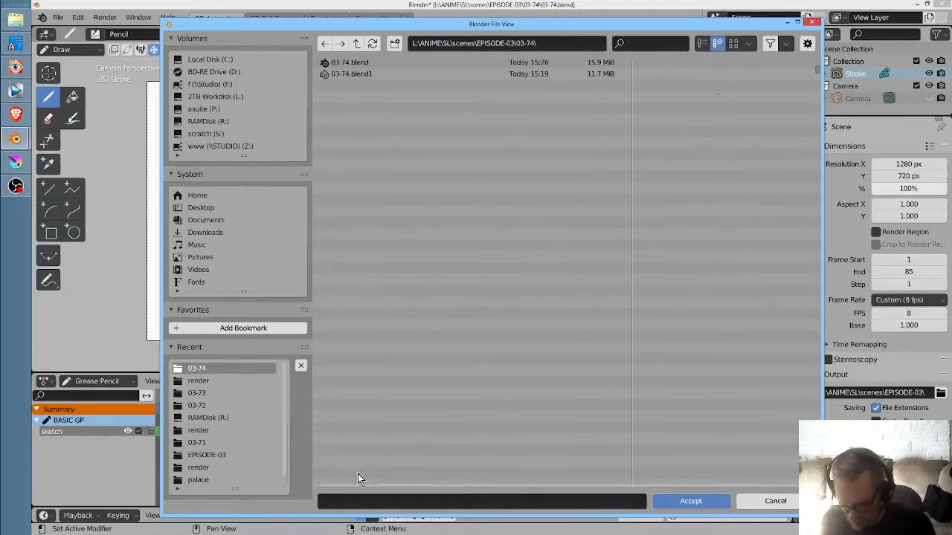
left_click(553, 42)
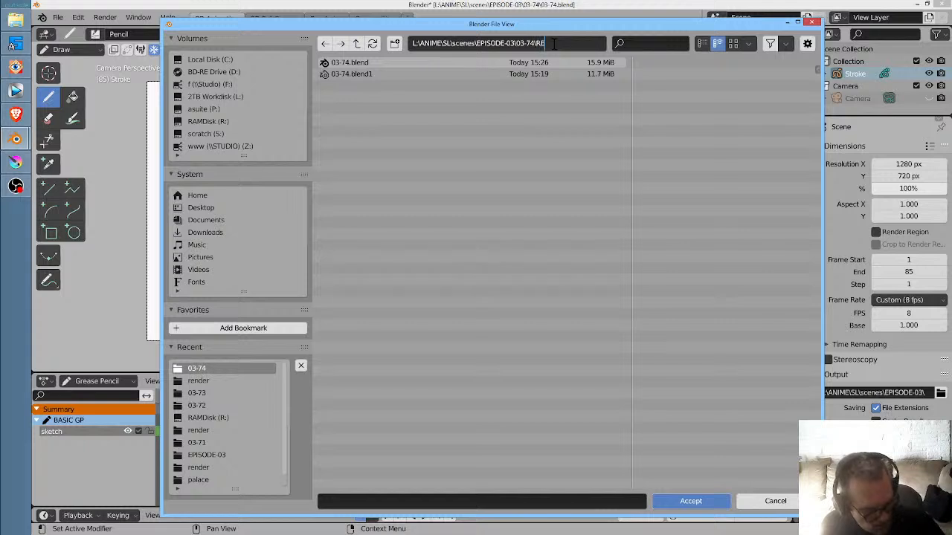
type("RENDER")
key("Return")
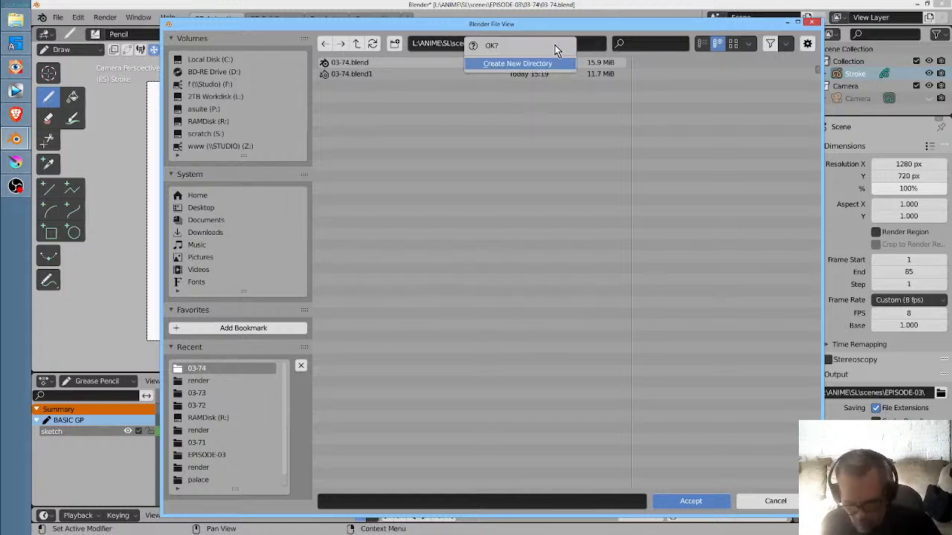
key("Return")
- Set the output file name prefix to "03-74." in the RENDER folder, and save the file
left_click(448, 502)
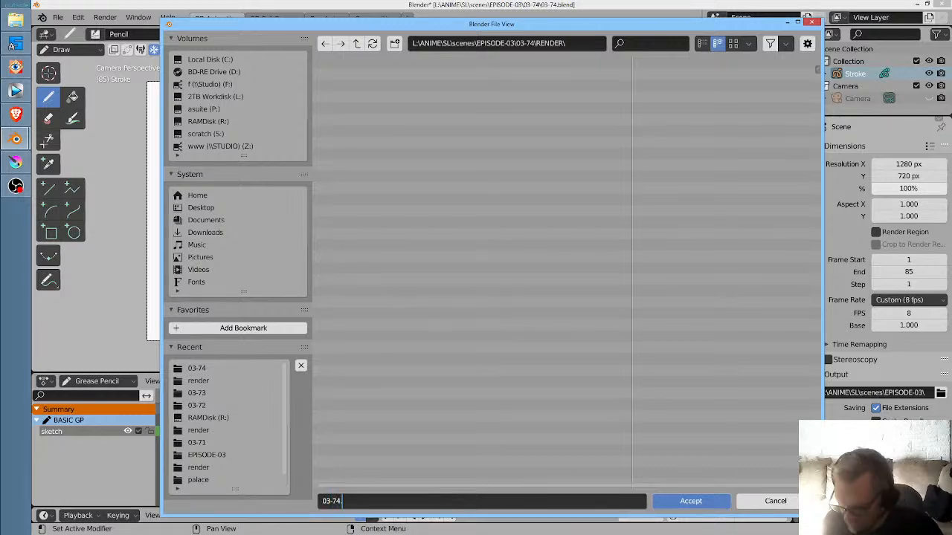
left_click(691, 501)
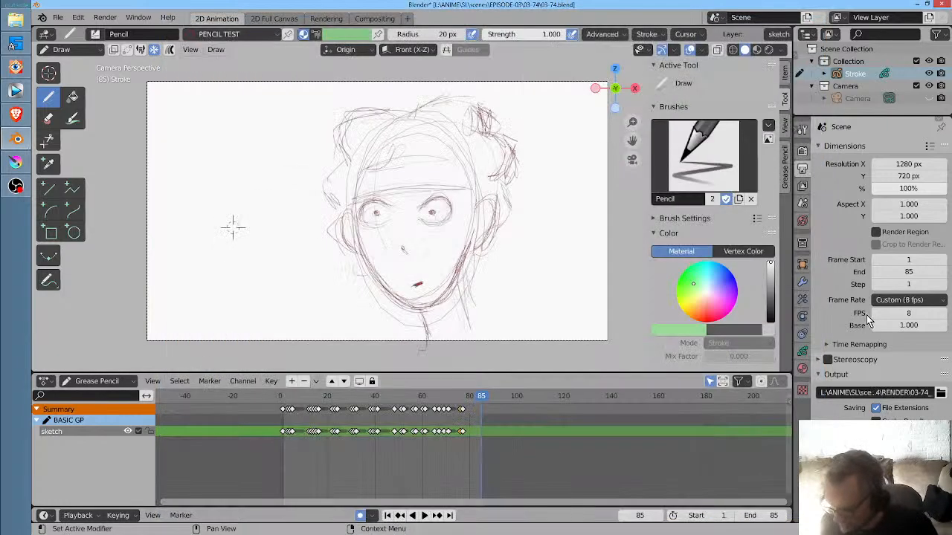
left_click(919, 399)
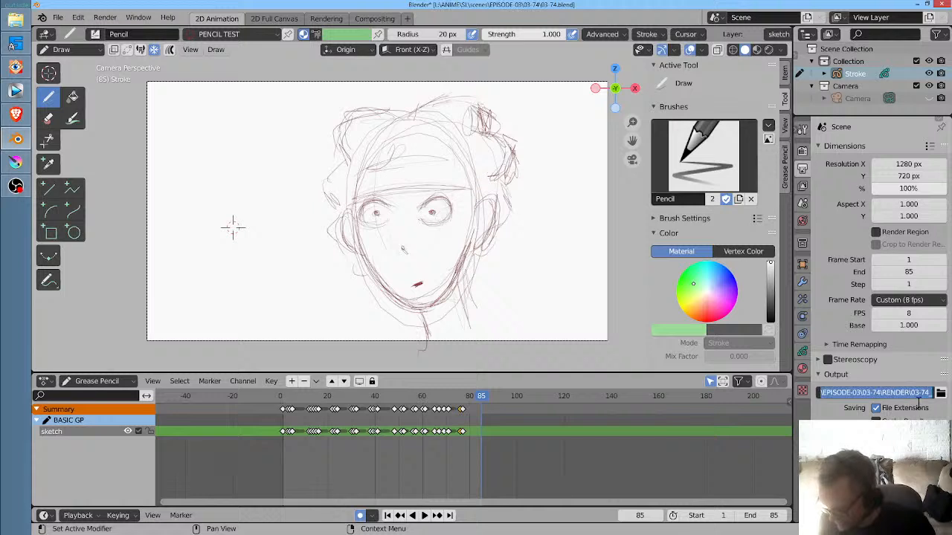
key("Right")
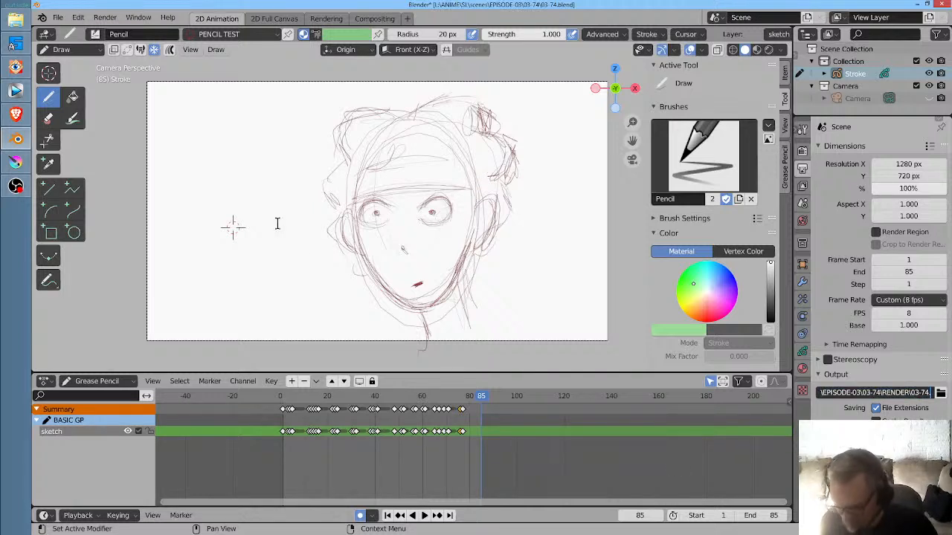
key("Return")
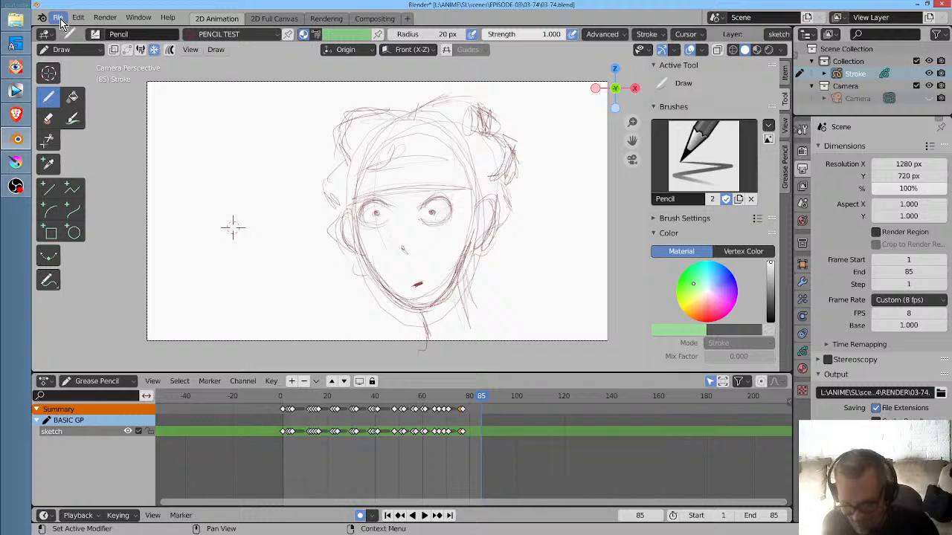
left_click(60, 21)
left_click(69, 102)
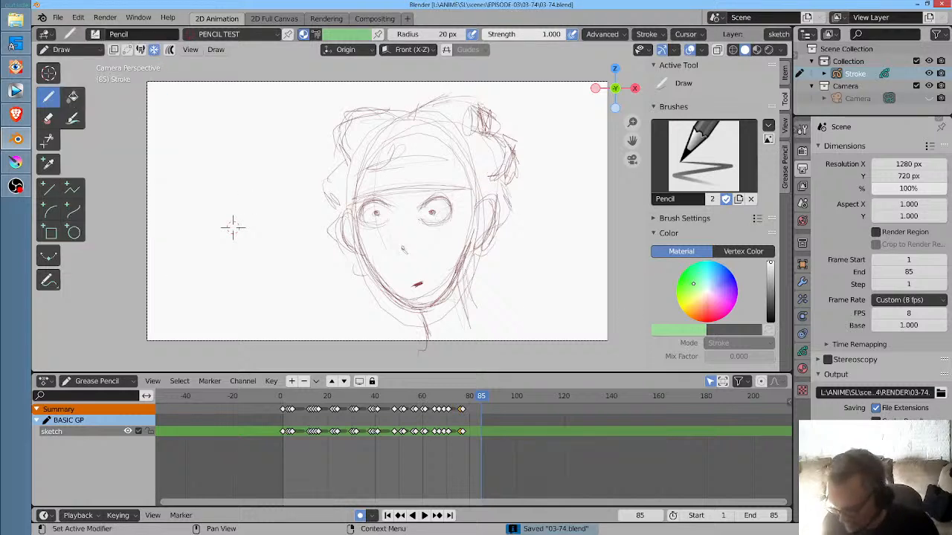
- Check the render and output settings, including Film, and render the full animation
left_click(802, 151)
left_click(826, 397)
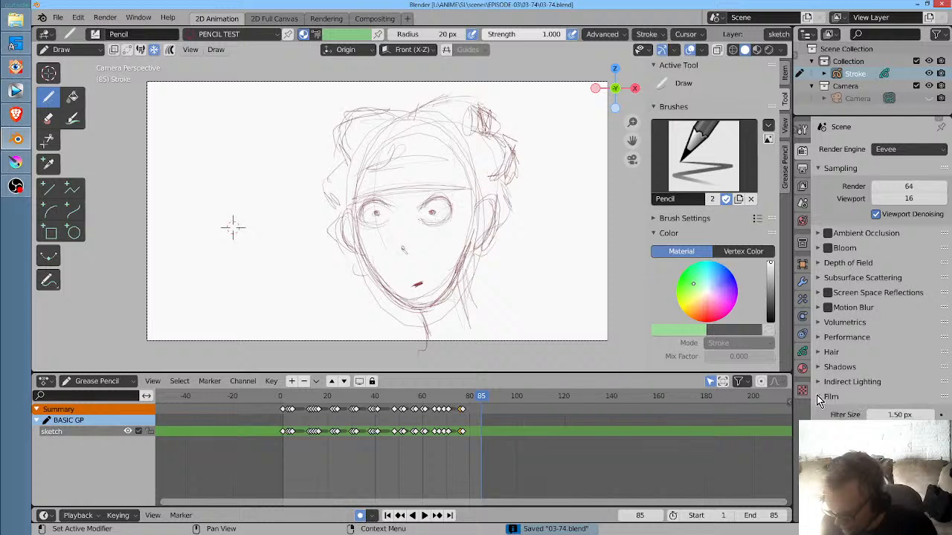
left_click(821, 397)
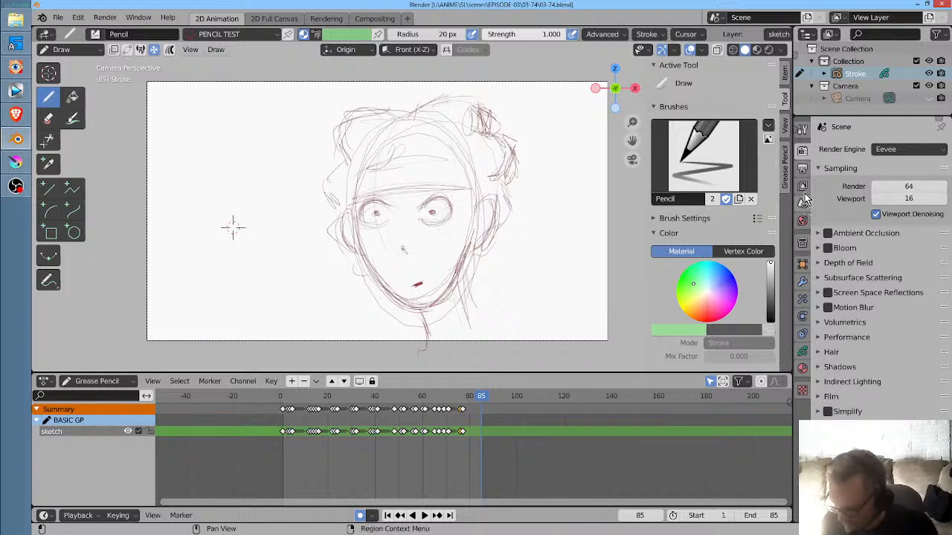
left_click(804, 174)
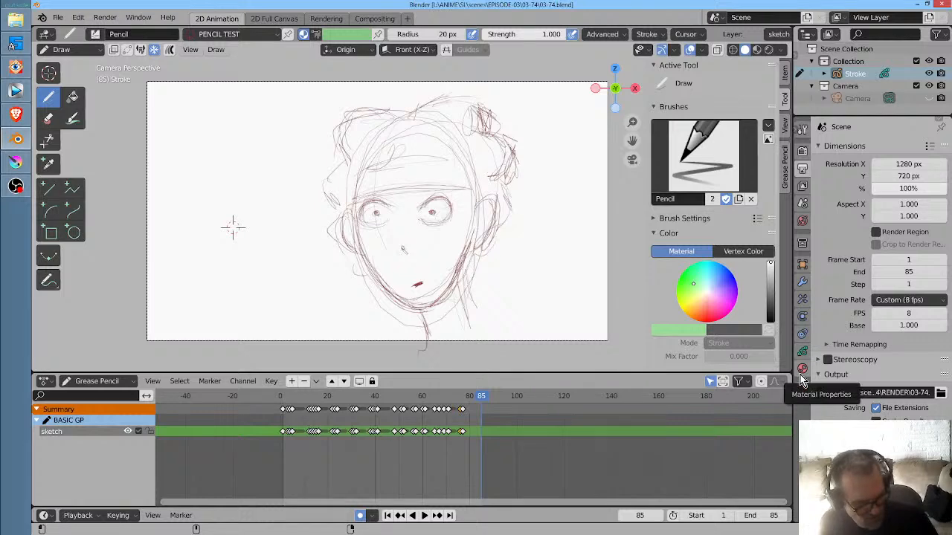
key("ctrl+F12")
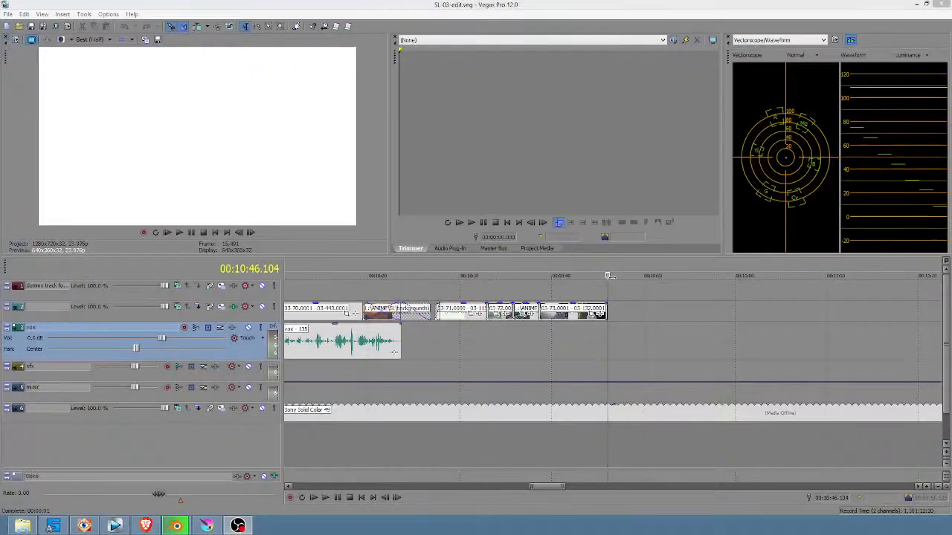
- Switch to Vegas Pro and import 03-74.0001.png from the 03-74\RENDER folder as an image sequence
left_click(604, 315)
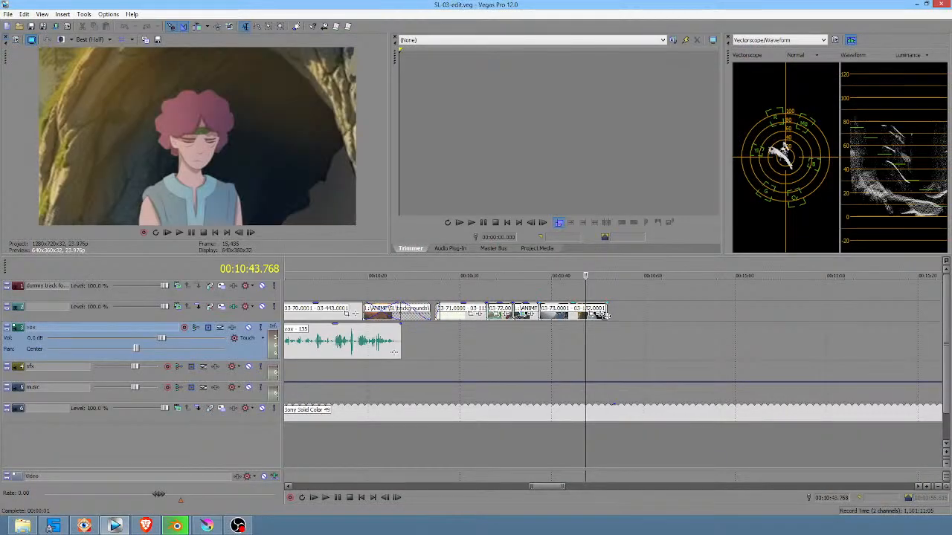
left_click(538, 249)
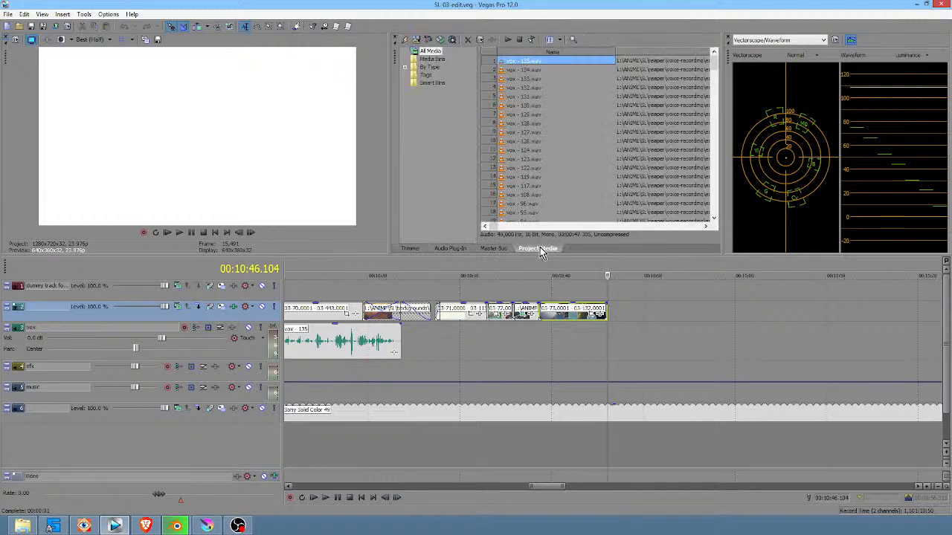
left_click(418, 41)
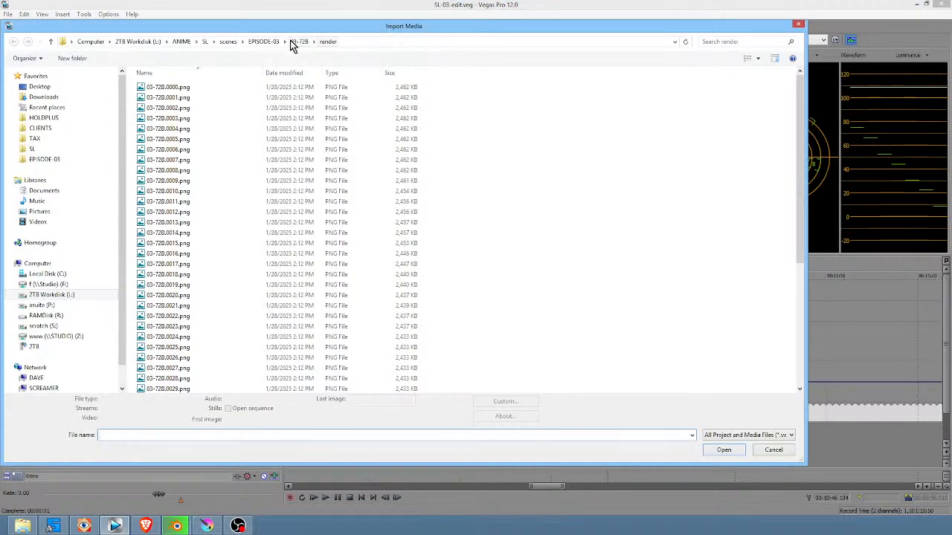
left_click(274, 41)
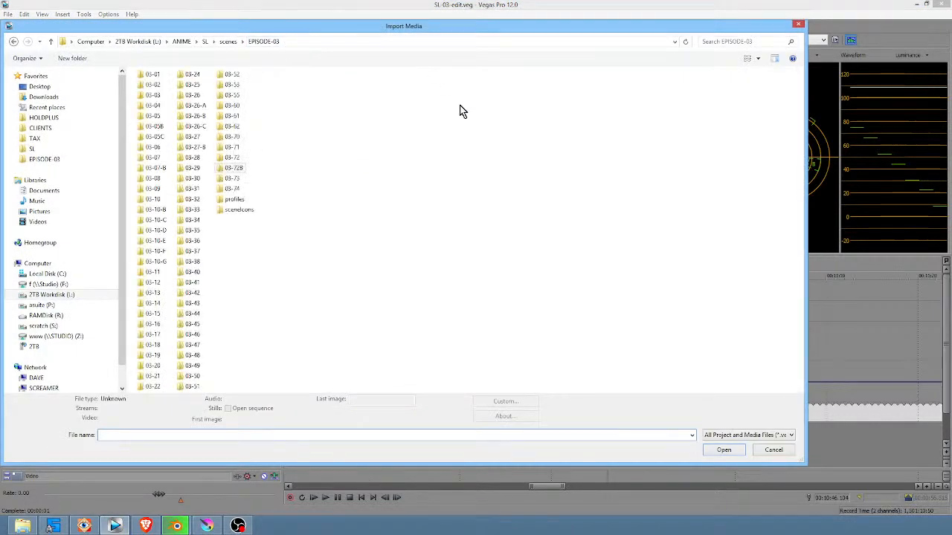
double_click(230, 190)
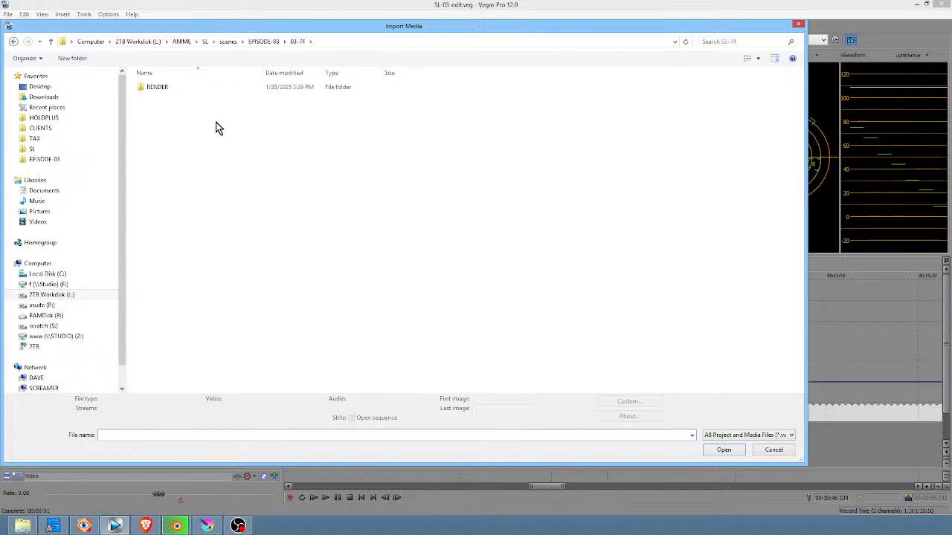
double_click(157, 86)
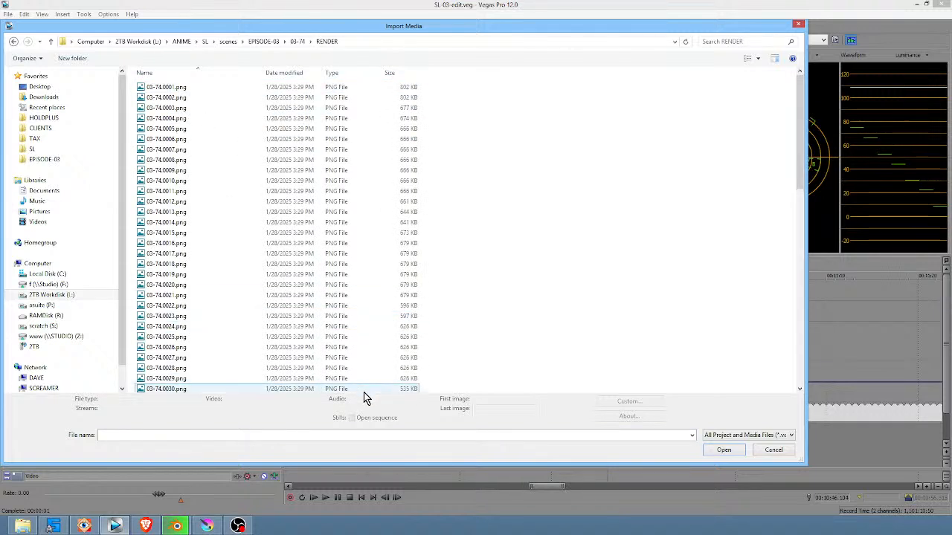
left_click(167, 88)
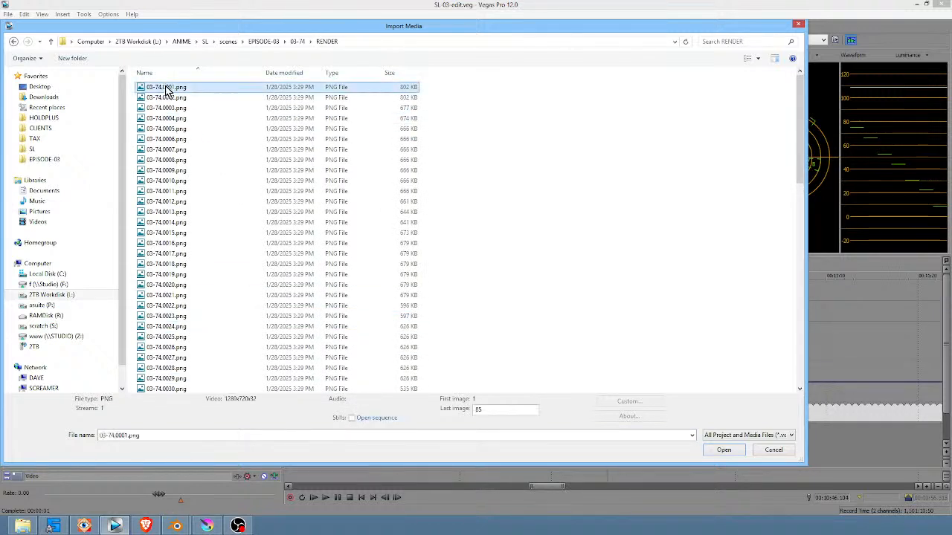
left_click(352, 418)
left_click(729, 451)
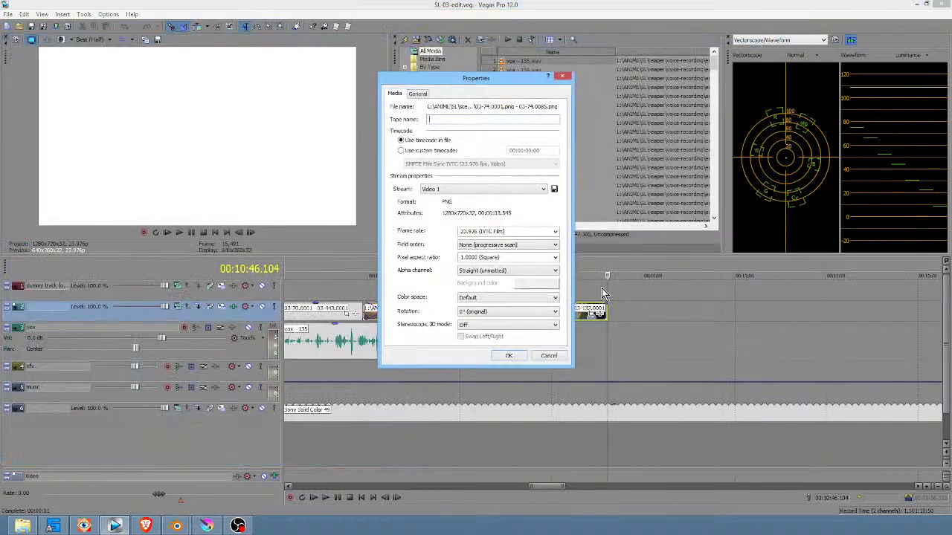
- Set the imported image sequence's frame rate to 8 fps
left_click(511, 232)
type("8")
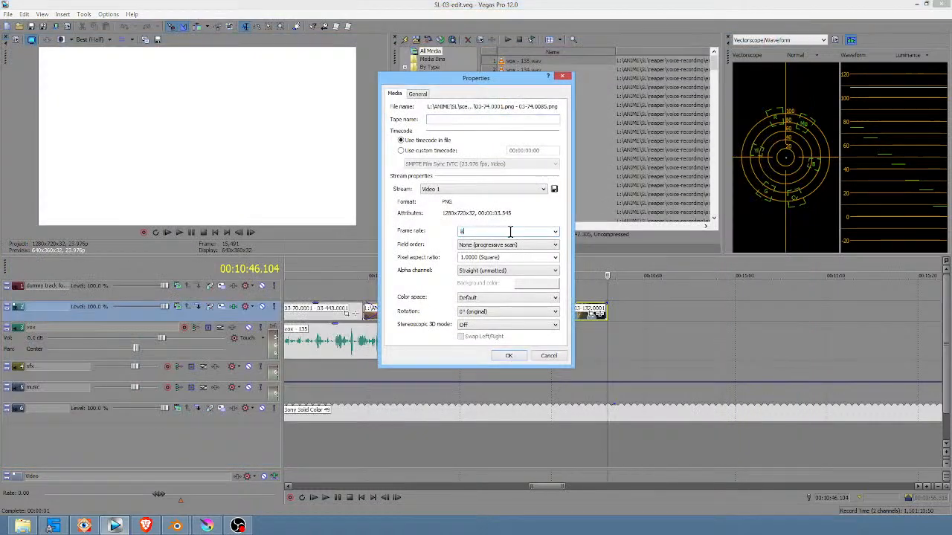
left_click(518, 356)
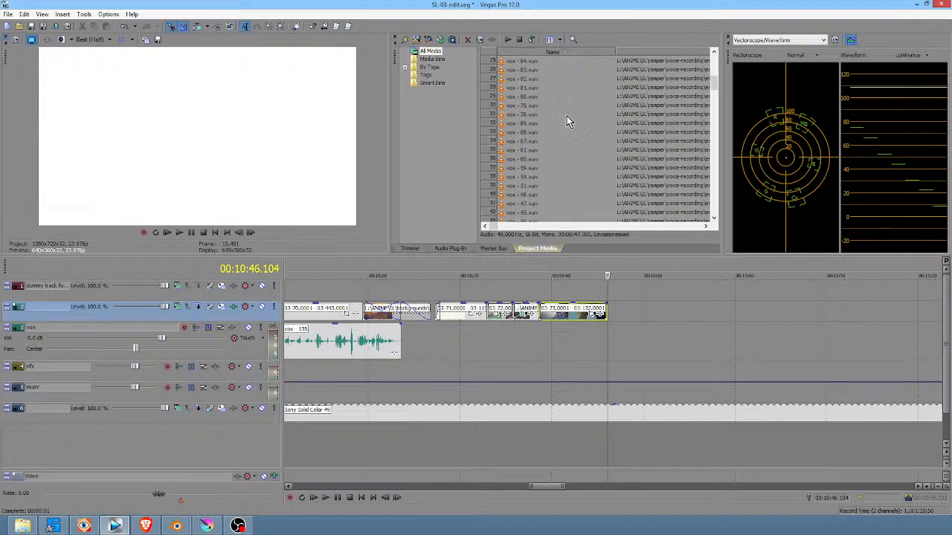
- Place the 03-74 image sequence on video track 2 directly after the 03-73 clip
scroll(567, 121, "down", 16)
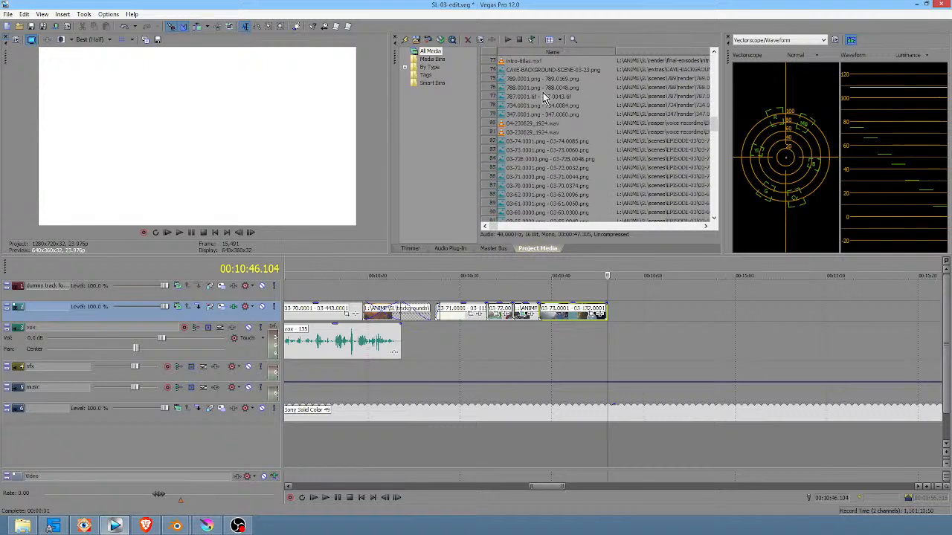
left_click(524, 143)
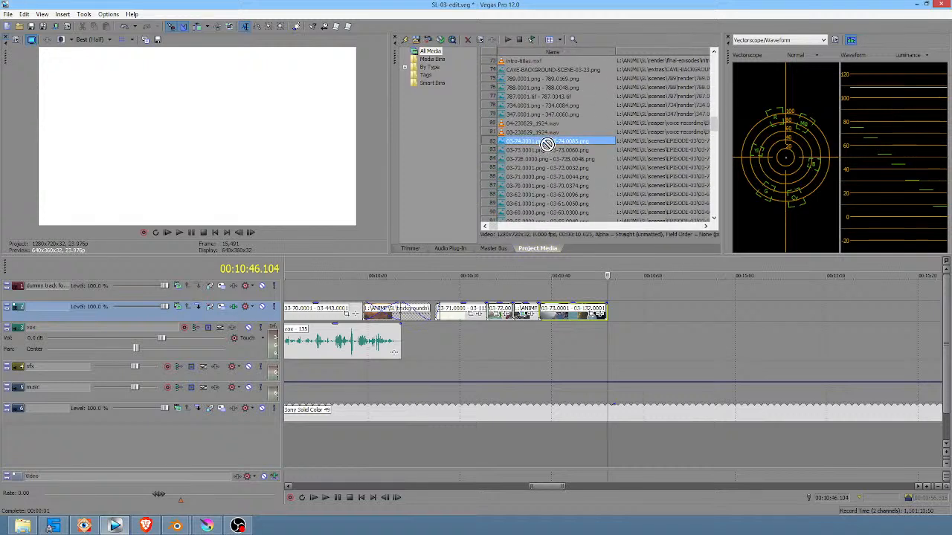
mouse_move(546, 144)
left_mouse_down()
mouse_move(625, 292)
mouse_move(624, 318)
left_mouse_up()
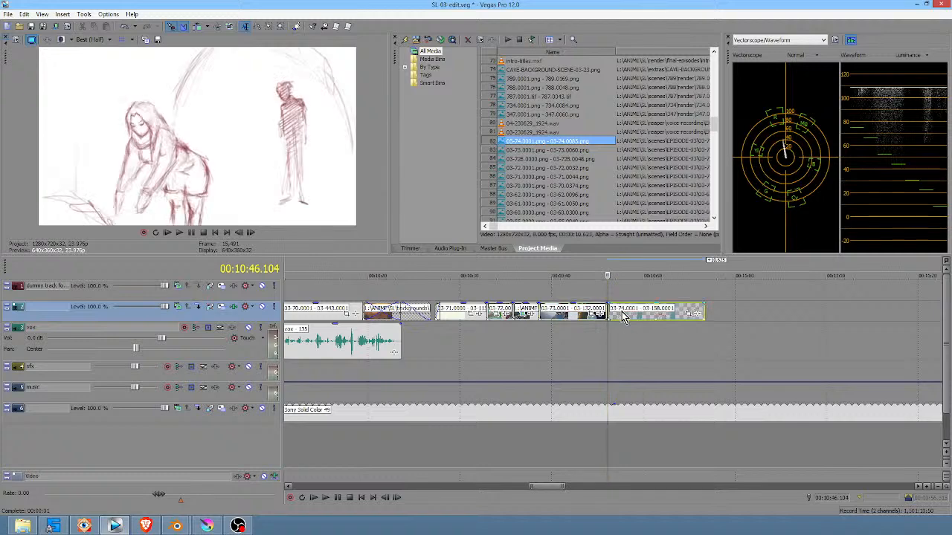
- Disable resampling for the new 03-74 clip in its event properties
right_click(625, 316)
left_click(651, 511)
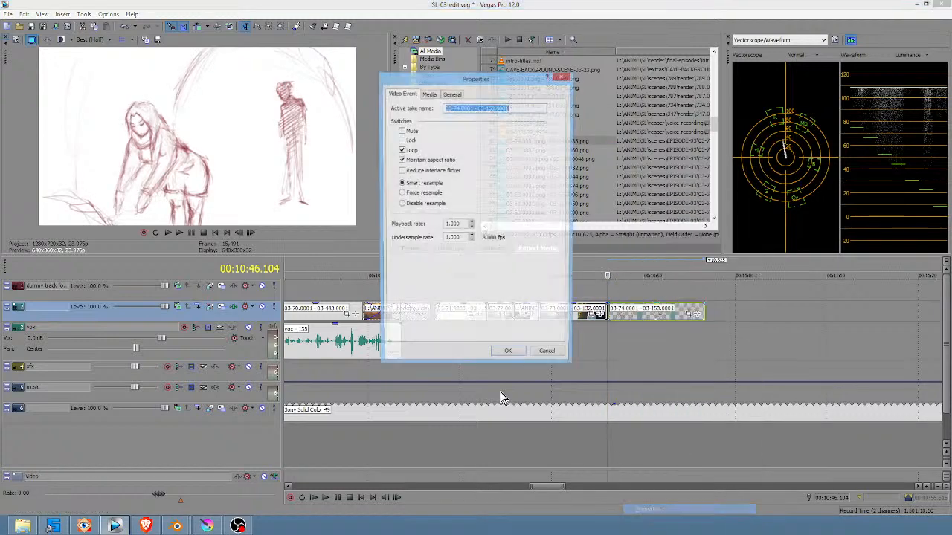
left_click(420, 206)
left_click(509, 356)
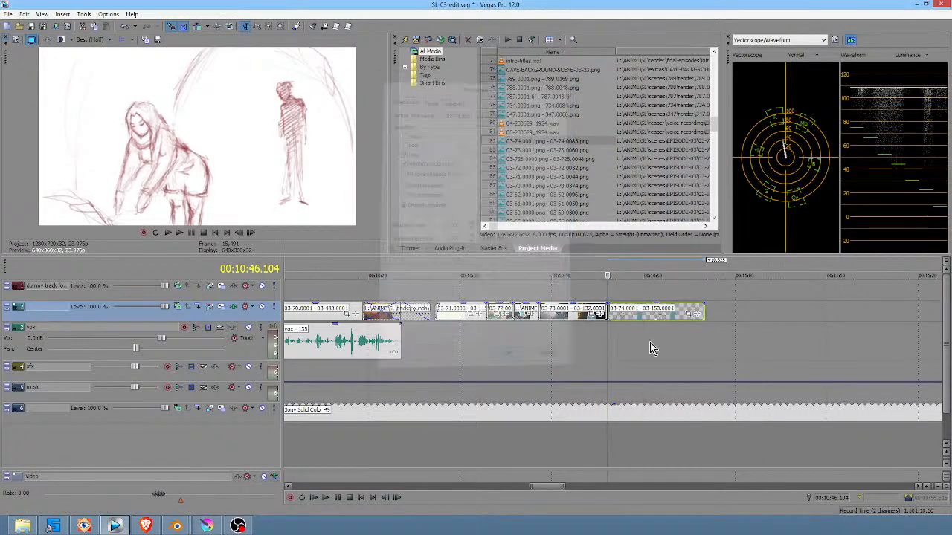
- Review the sketch shot in full-screen preview and switch back to Blender's render window
scroll(681, 348, "down", 4)
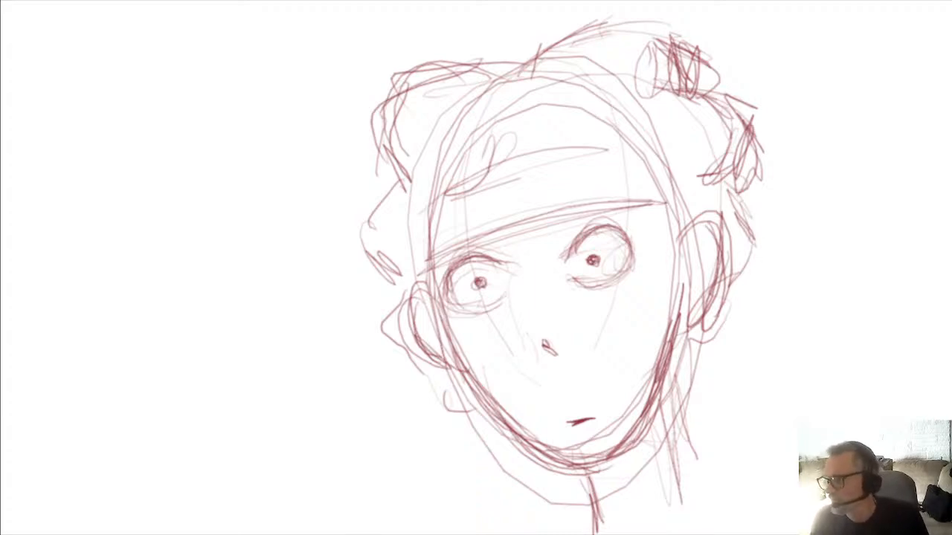
key("F12")
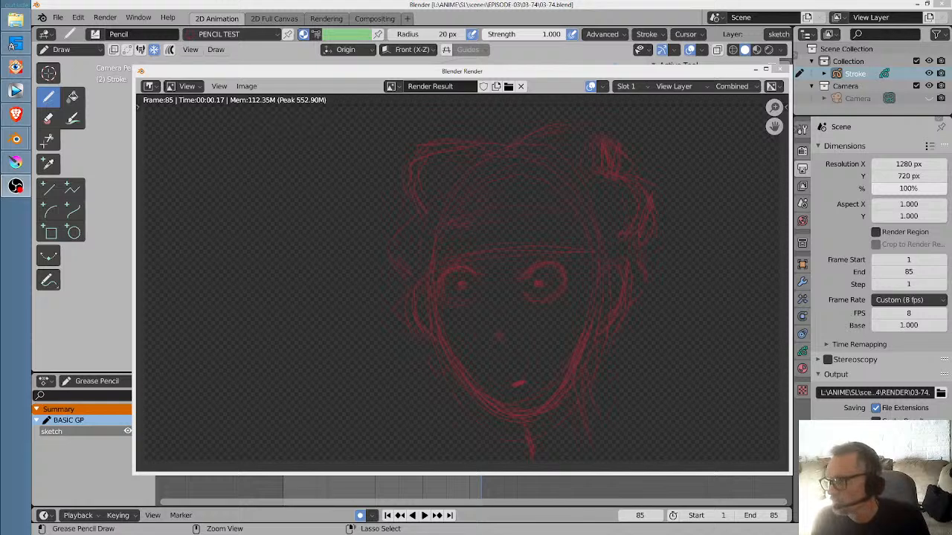